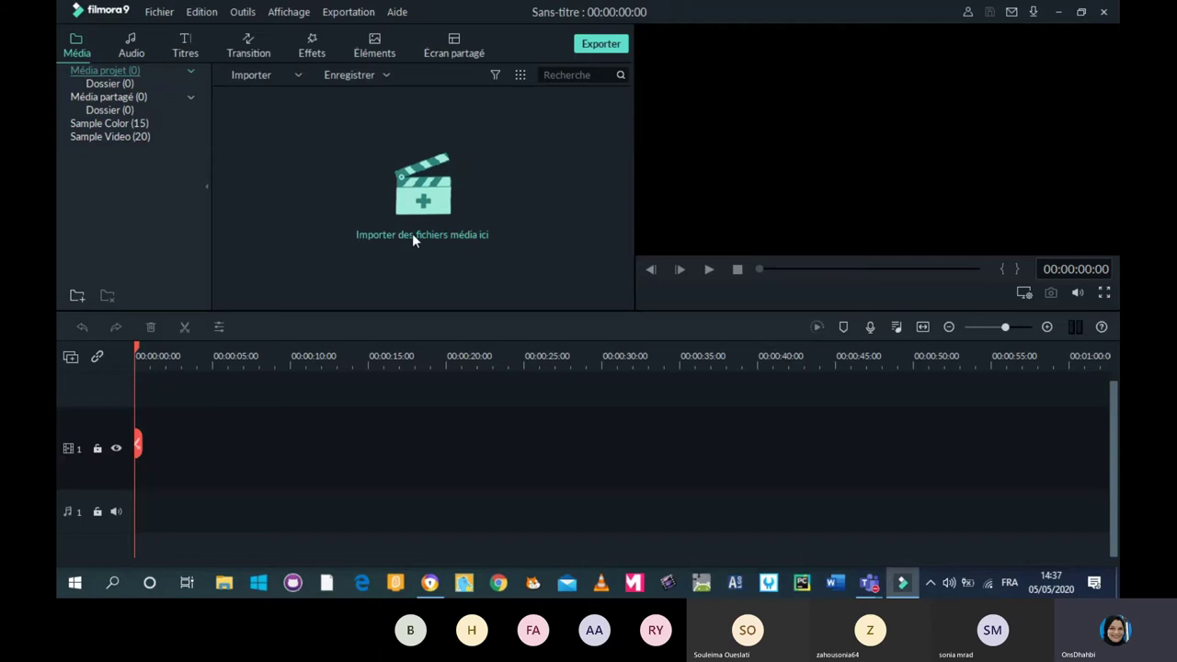
Import the video "Short Meditation Music - 3 Minute Relaxation, Calming (1)" from the Downloads folder into the project media.
{"action": "left_click", "coordinate": [412, 236]}
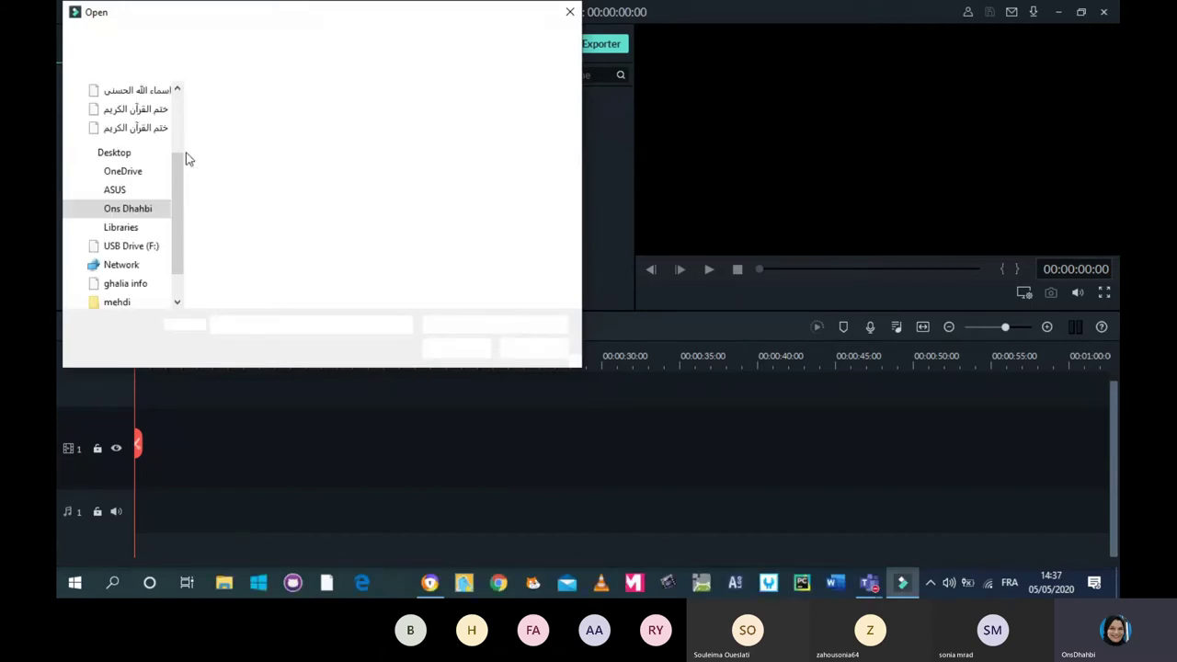
{"action": "scroll", "coordinate": [117, 158], "scroll_direction": "up", "scroll_amount": 1}
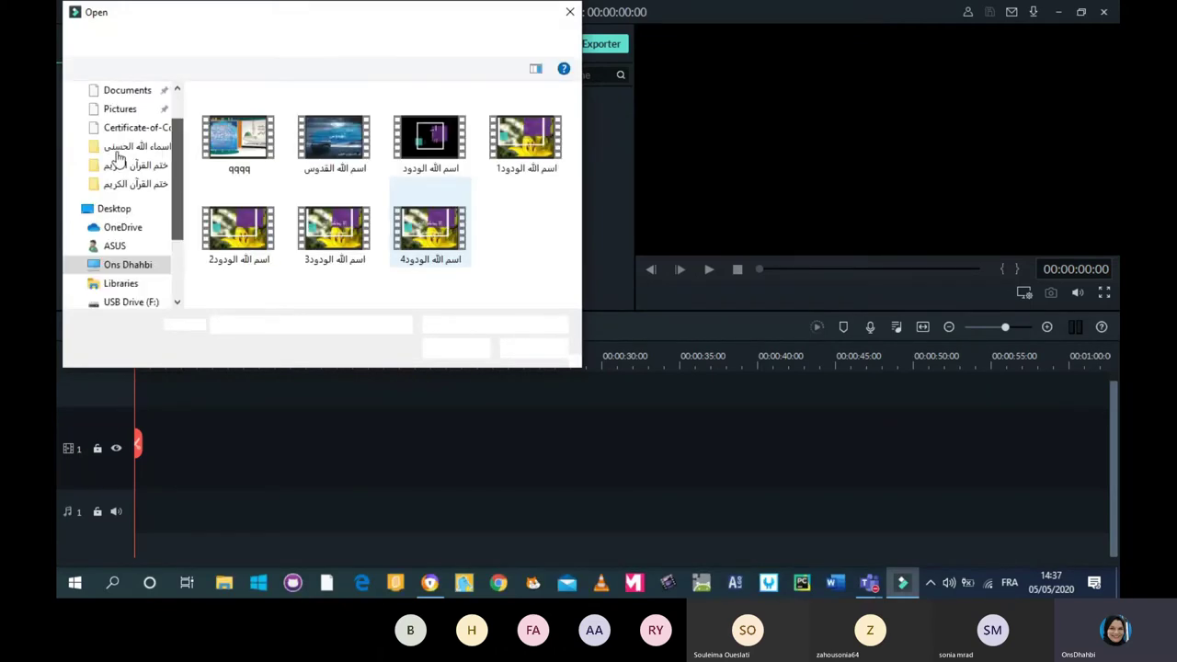
{"action": "left_click", "coordinate": [120, 147]}
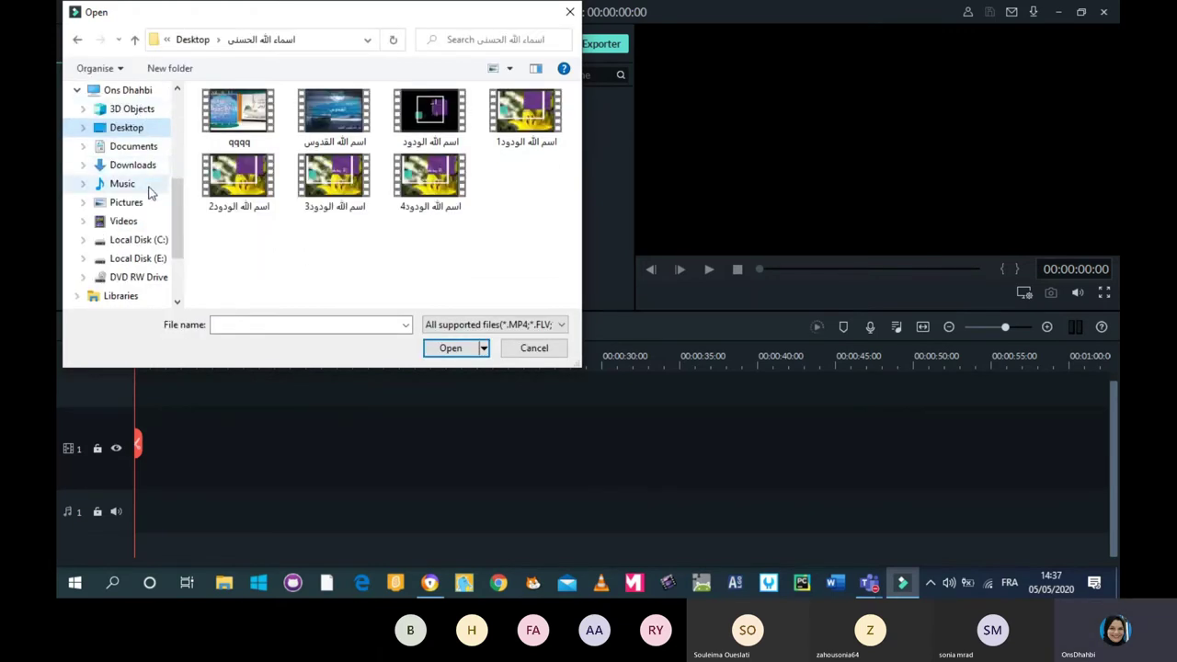
{"action": "left_click", "coordinate": [138, 167]}
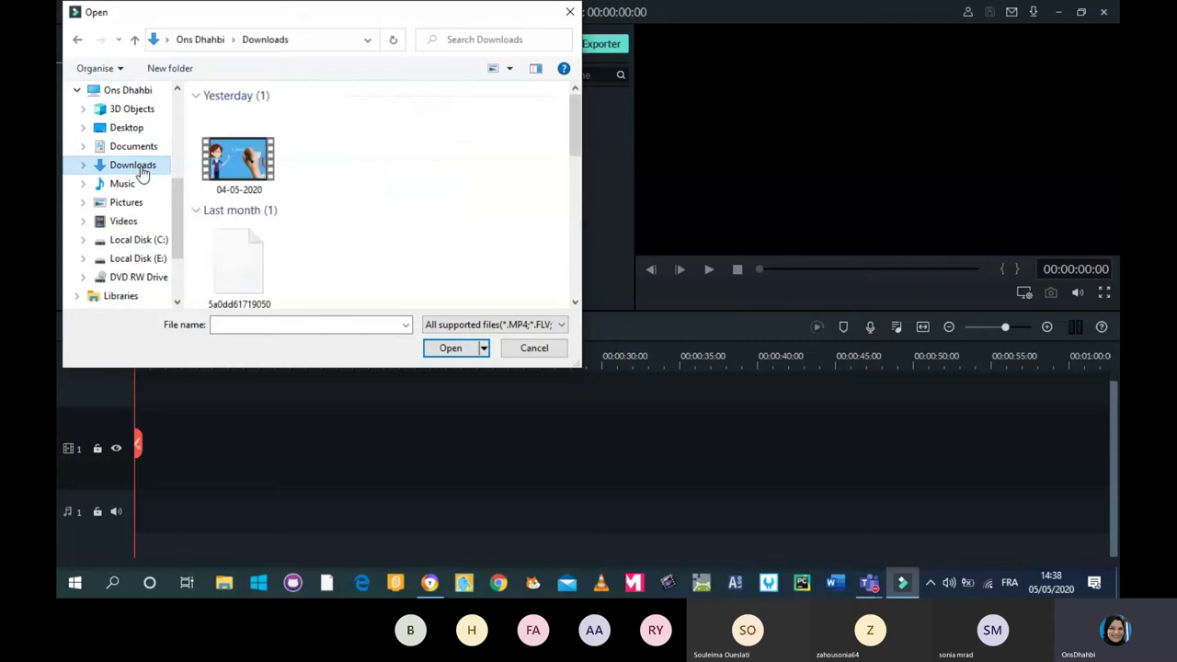
{"action": "left_click", "coordinate": [251, 171]}
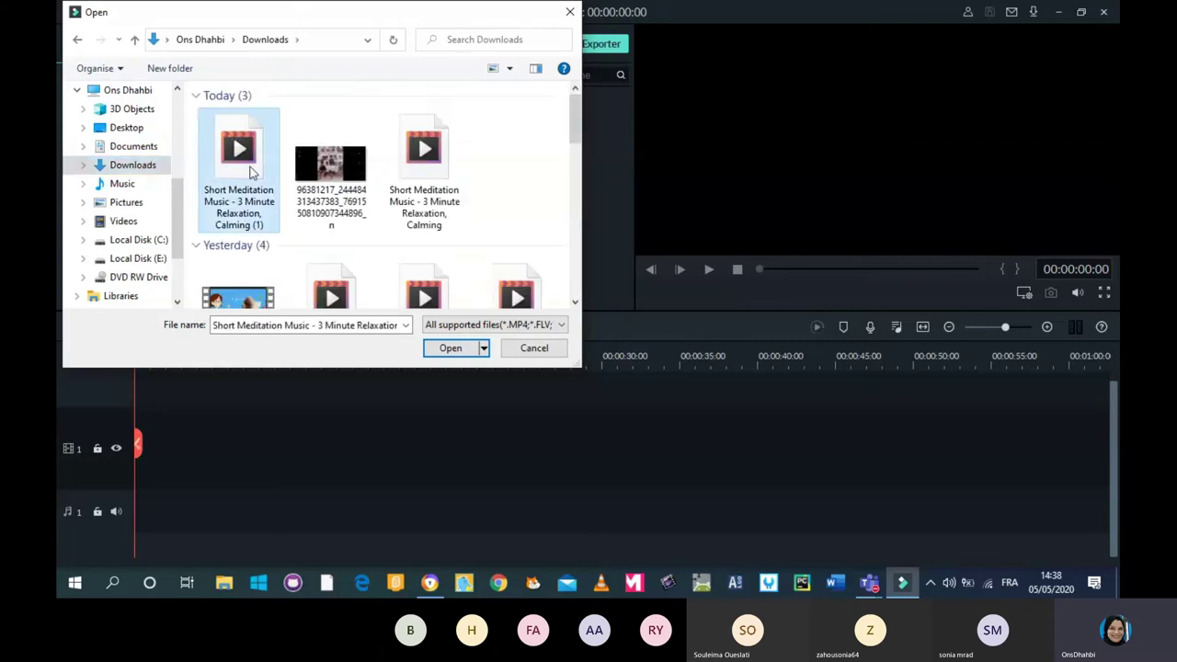
{"action": "left_click", "coordinate": [451, 348]}
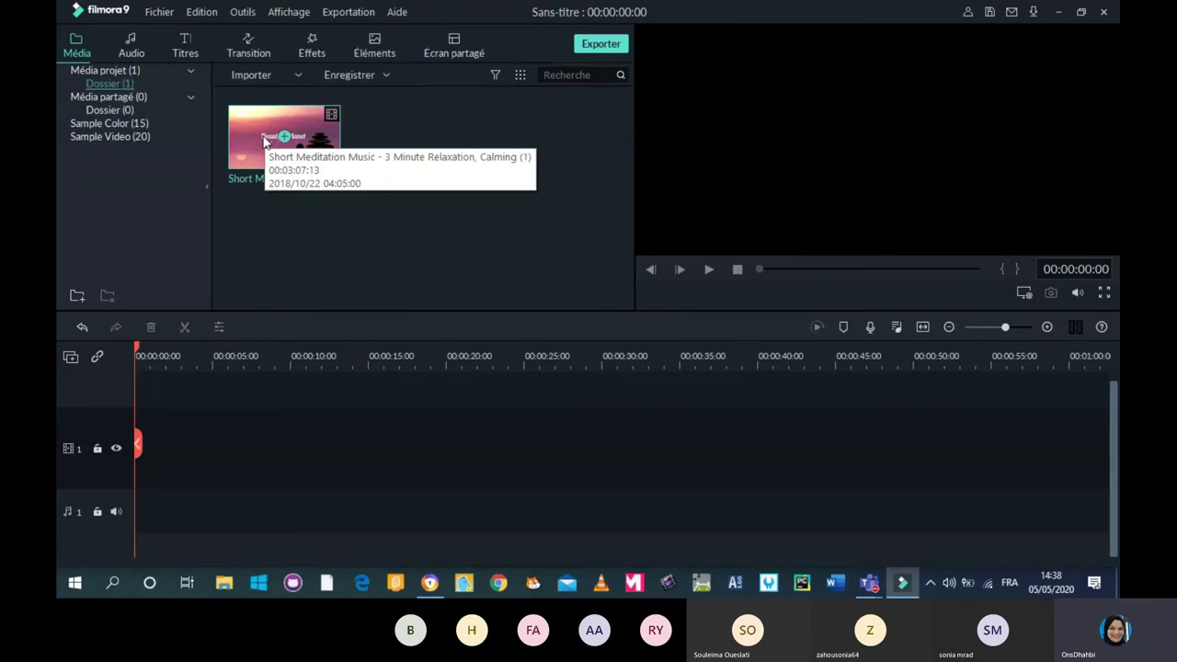
{"action": "mouse_move", "coordinate": [872, 587]}
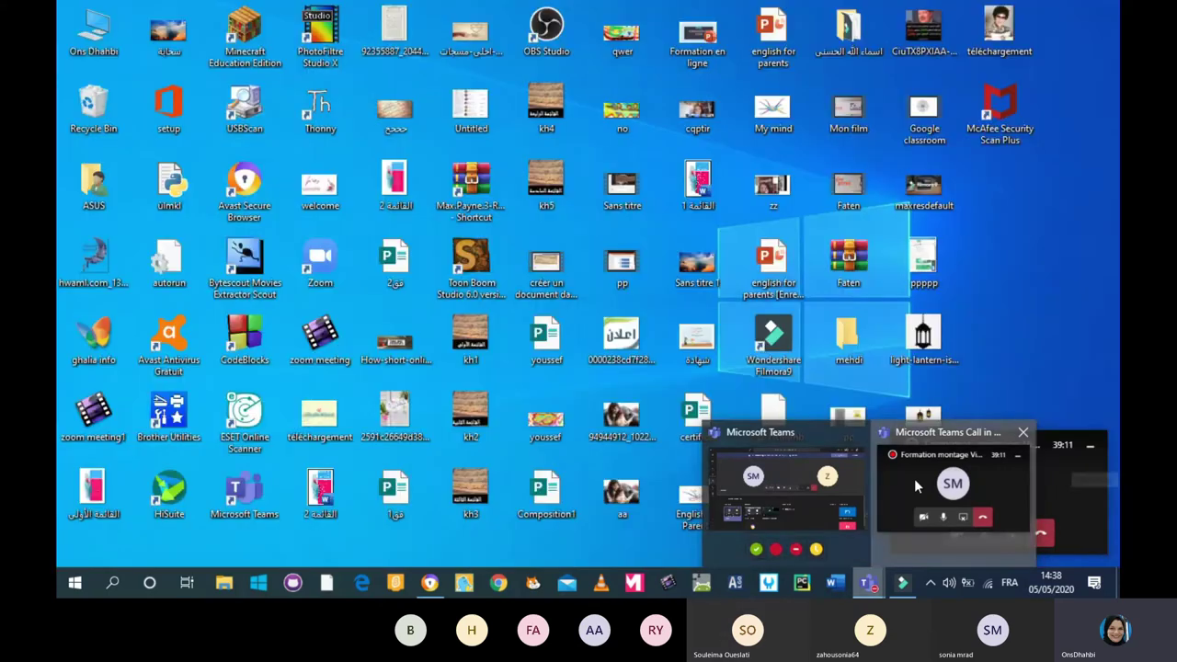
{"action": "left_click", "coordinate": [915, 485]}
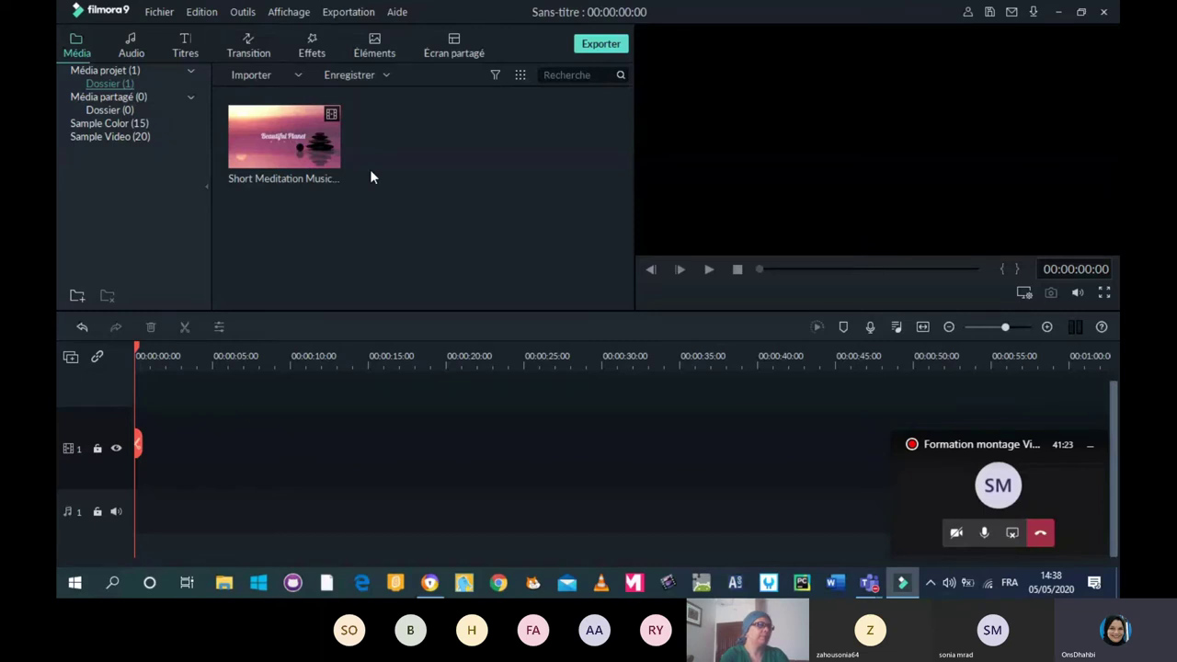
{"action": "left_click", "coordinate": [1089, 445]}
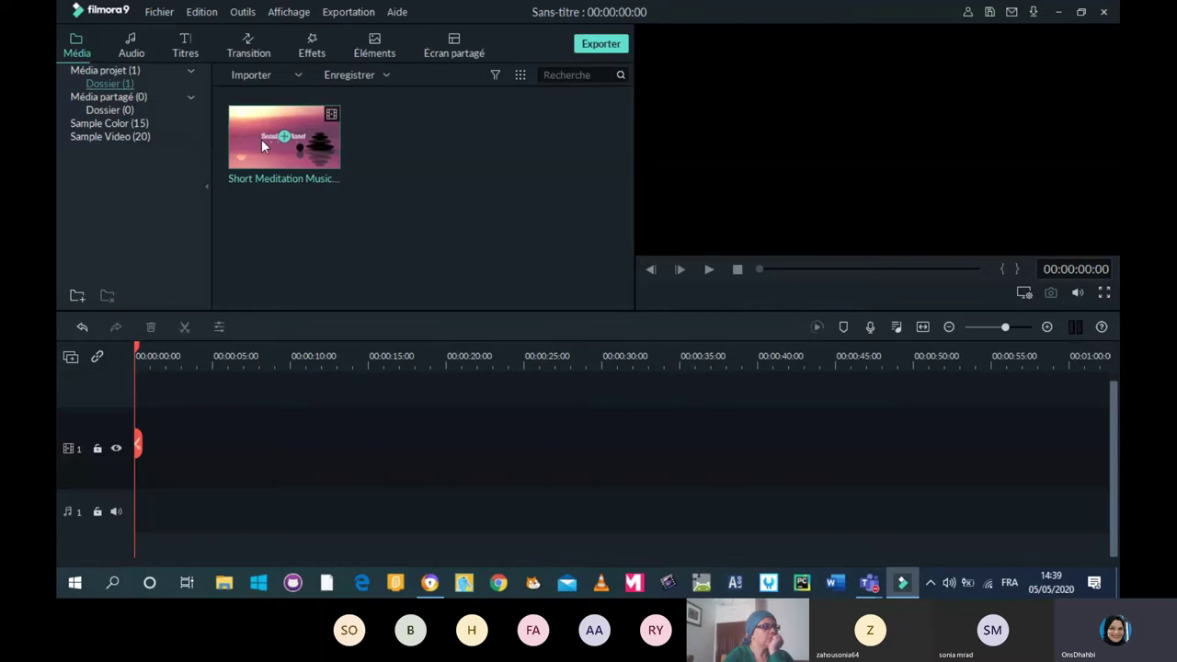
Place the imported meditation video at the start of video track 1 and match the project settings to 1280 x 720 30fps.
{"action": "left_click_drag", "start_coordinate": [261, 139], "coordinate": [151, 454]}
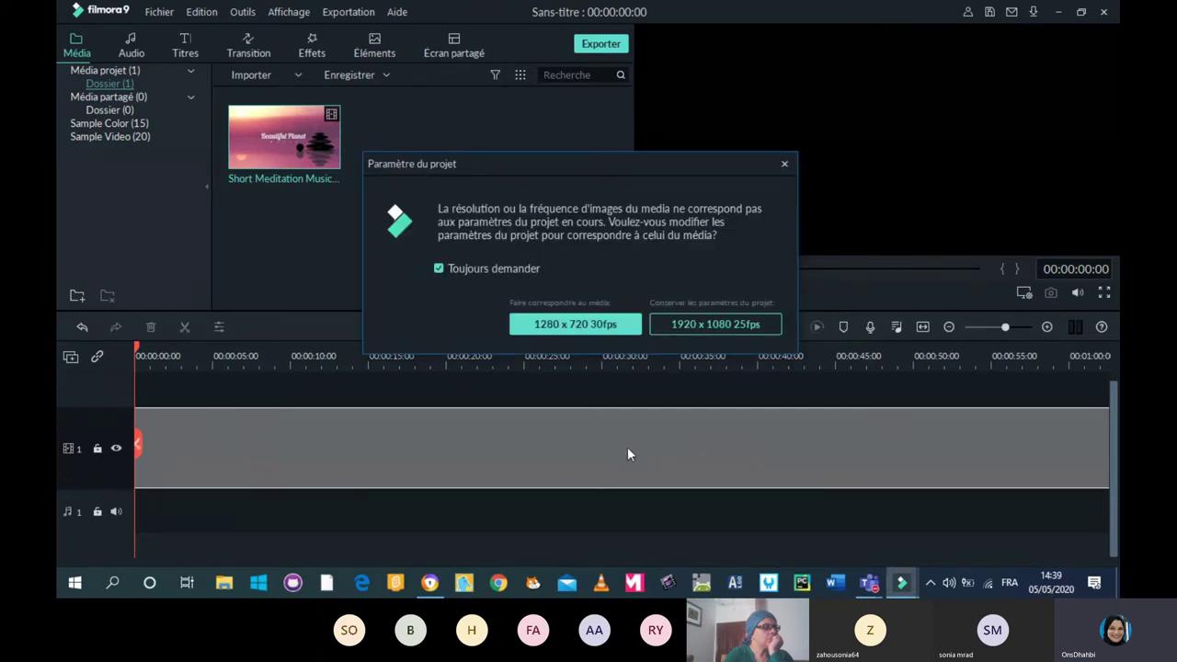
{"action": "left_click", "coordinate": [581, 331]}
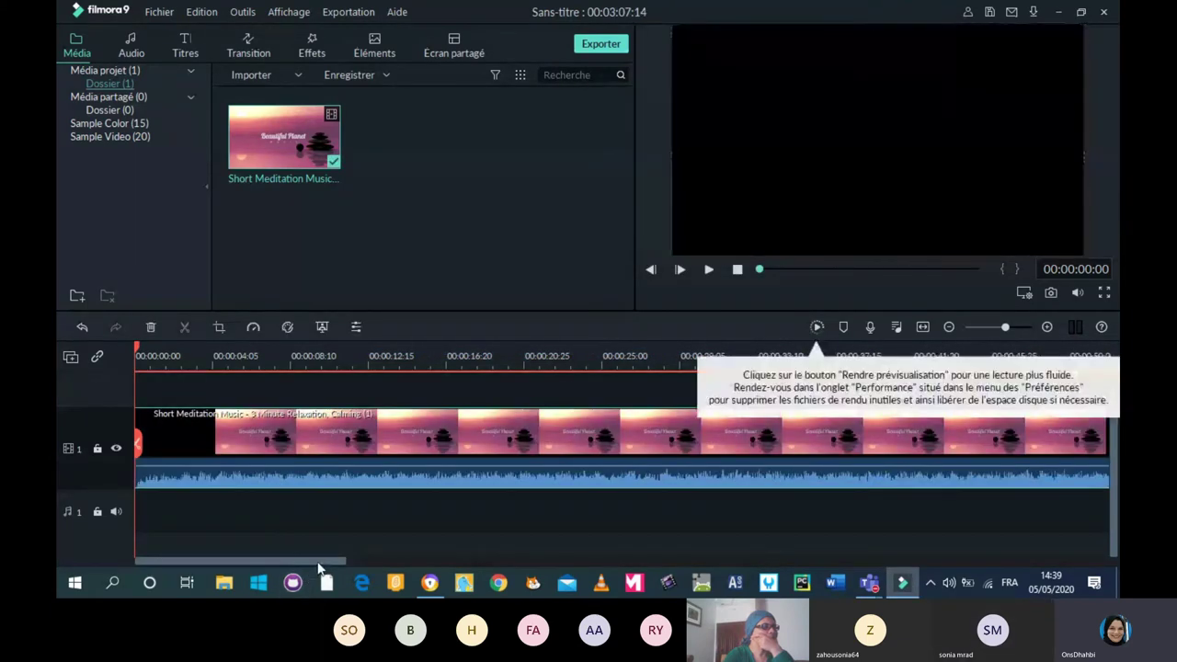
{"action": "left_click_drag", "start_coordinate": [320, 563], "coordinate": [234, 559]}
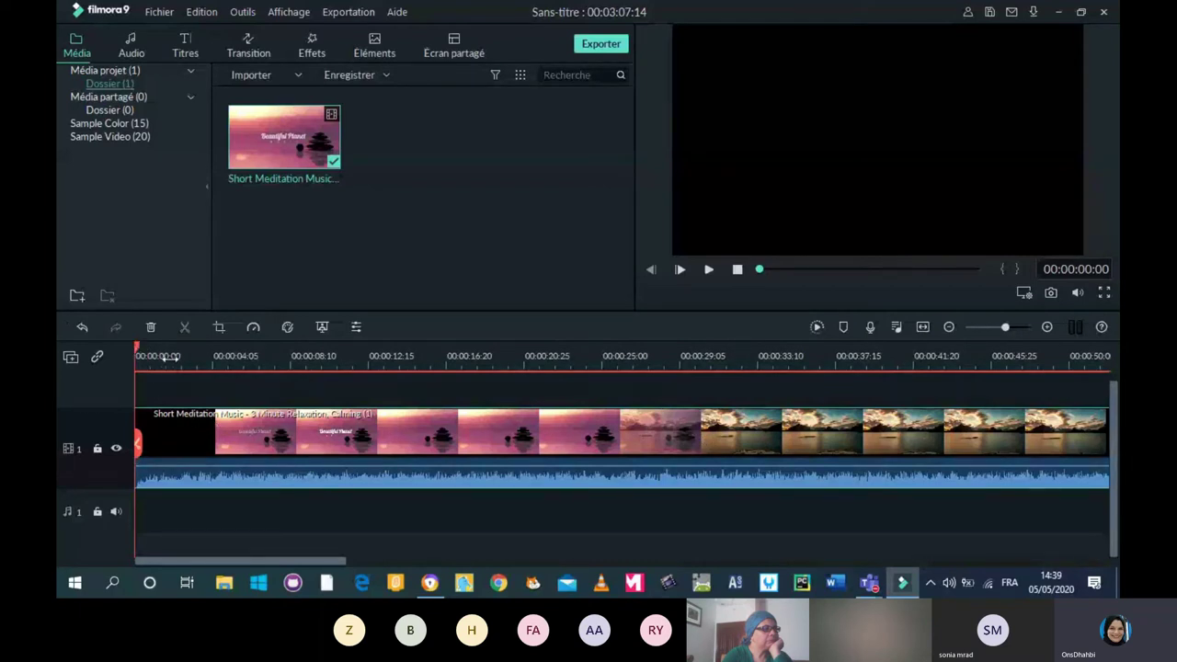
Scrub through the clip to find the cut point and split it at 00:00:25:28.
{"action": "left_click_drag", "start_coordinate": [138, 353], "coordinate": [624, 377]}
{"action": "left_click_drag", "start_coordinate": [647, 423], "coordinate": [501, 446]}
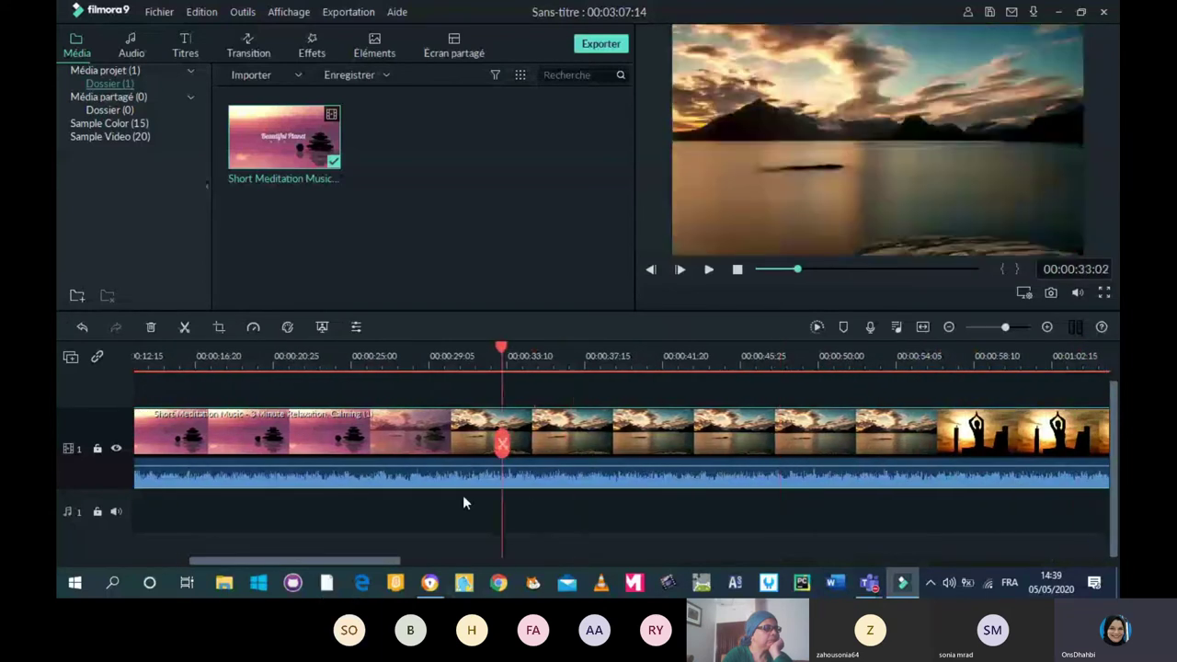
{"action": "left_click_drag", "start_coordinate": [463, 495], "coordinate": [240, 454]}
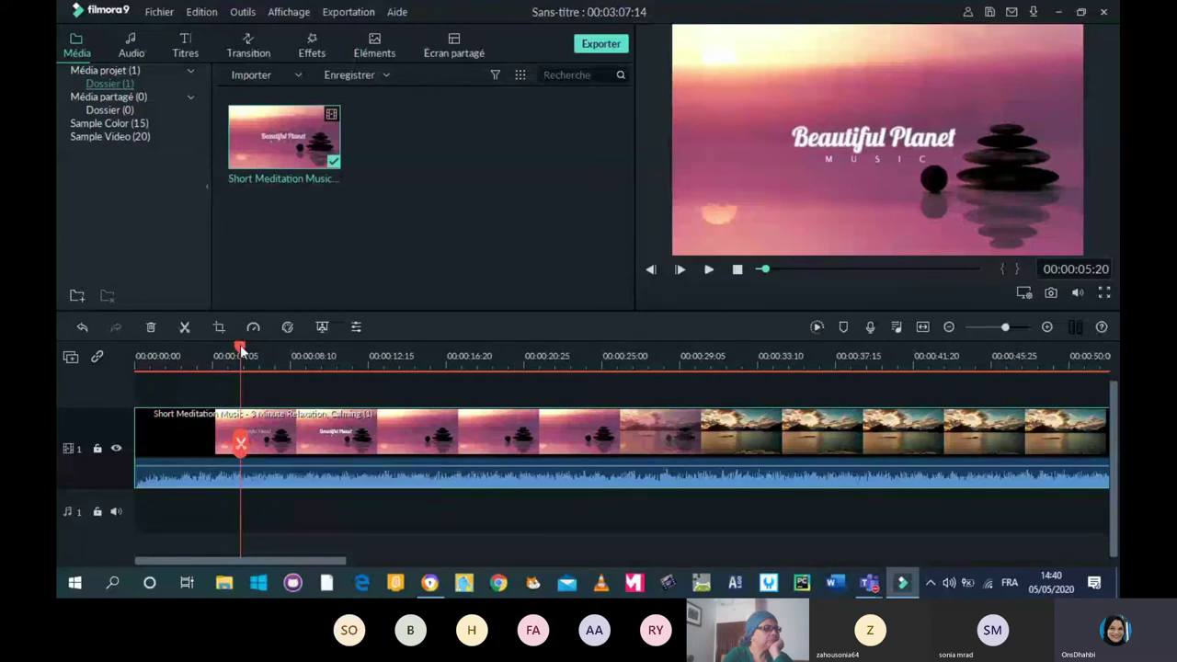
{"action": "left_click_drag", "start_coordinate": [240, 345], "coordinate": [621, 451]}
{"action": "left_click", "coordinate": [621, 448]}
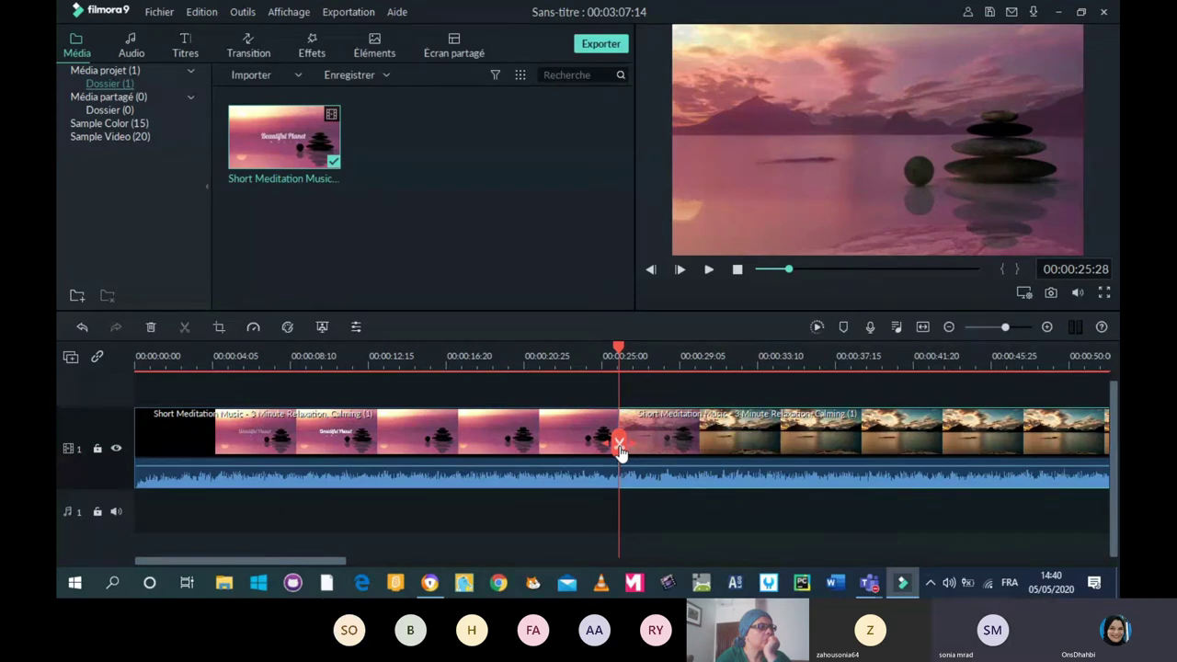
Move the second clip about 3 seconds along the track, leaving a gap after the first clip.
{"action": "left_click_drag", "start_coordinate": [616, 348], "coordinate": [739, 352]}
{"action": "left_click", "coordinate": [555, 452]}
{"action": "left_click_drag", "start_coordinate": [556, 452], "coordinate": [520, 523]}
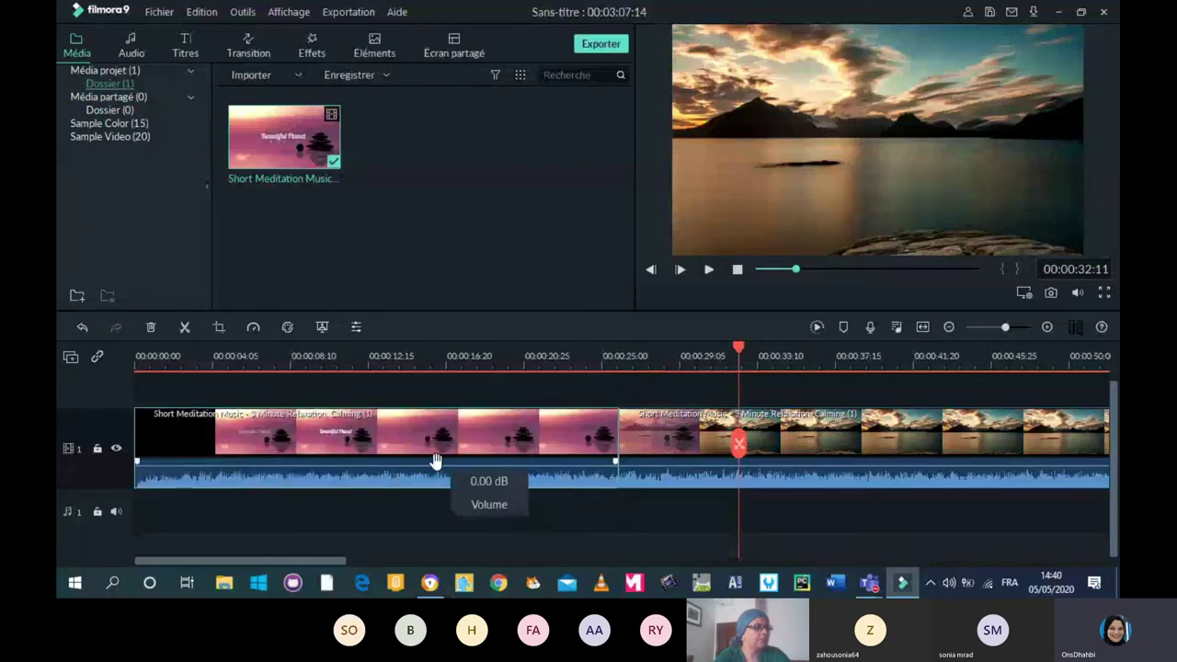
{"action": "left_click_drag", "start_coordinate": [681, 445], "coordinate": [720, 446]}
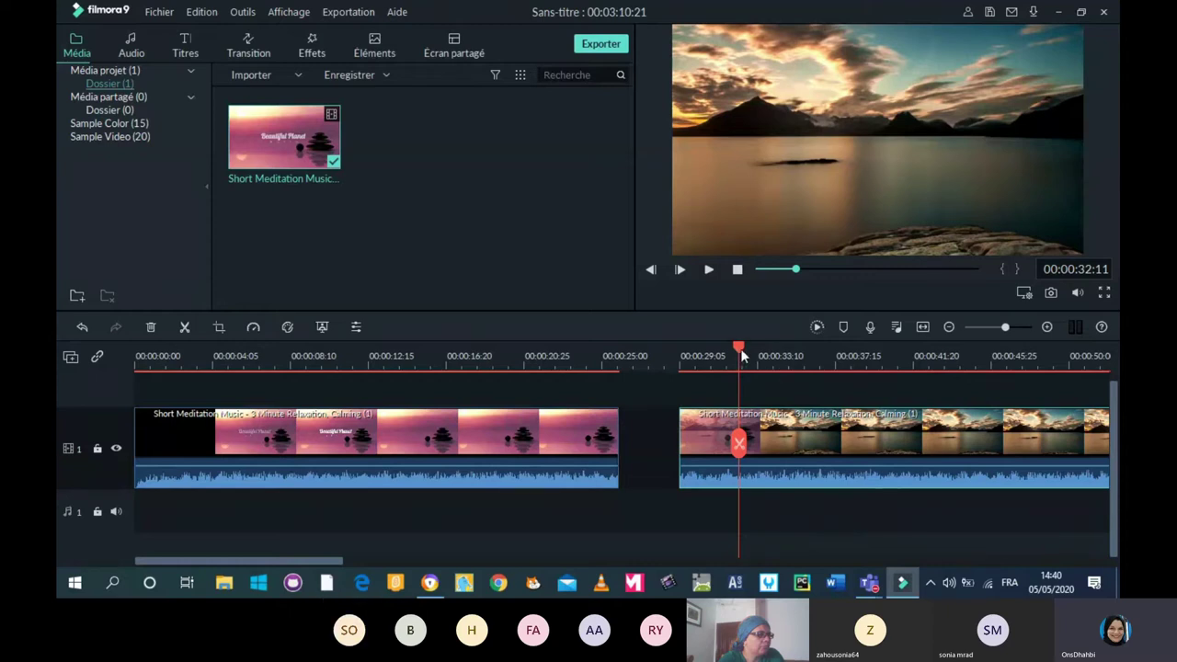
Split the second clip at 00:00:33:16, where the lake scene begins.
{"action": "left_click_drag", "start_coordinate": [737, 344], "coordinate": [764, 352]}
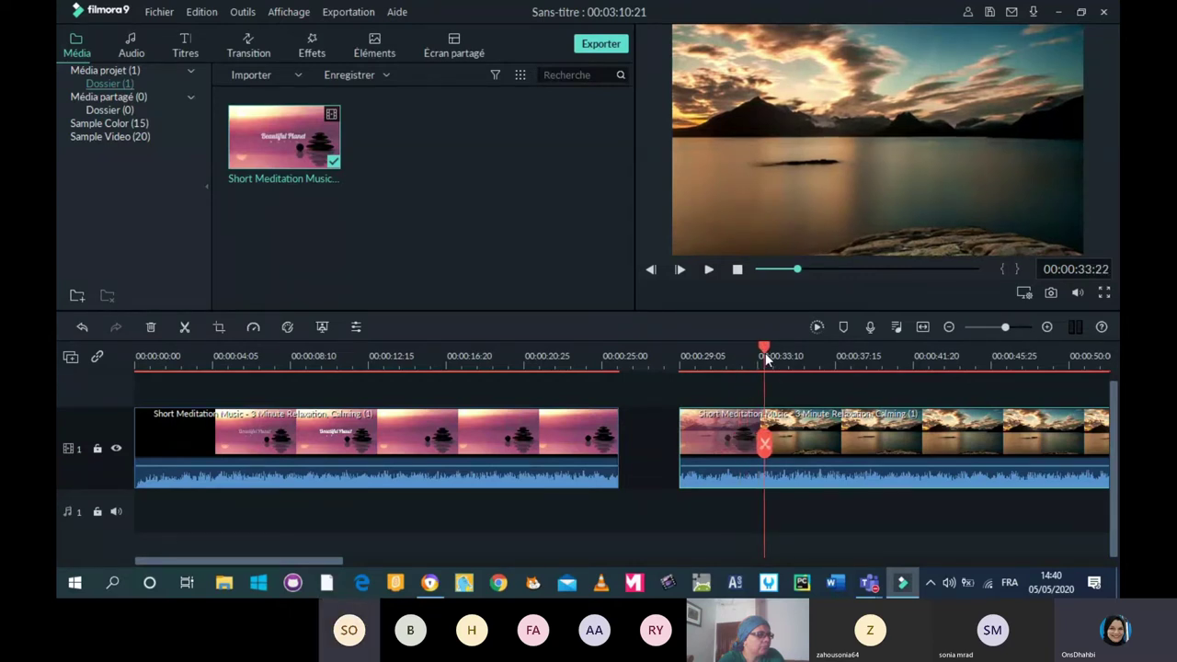
{"action": "left_click_drag", "start_coordinate": [764, 447], "coordinate": [761, 446]}
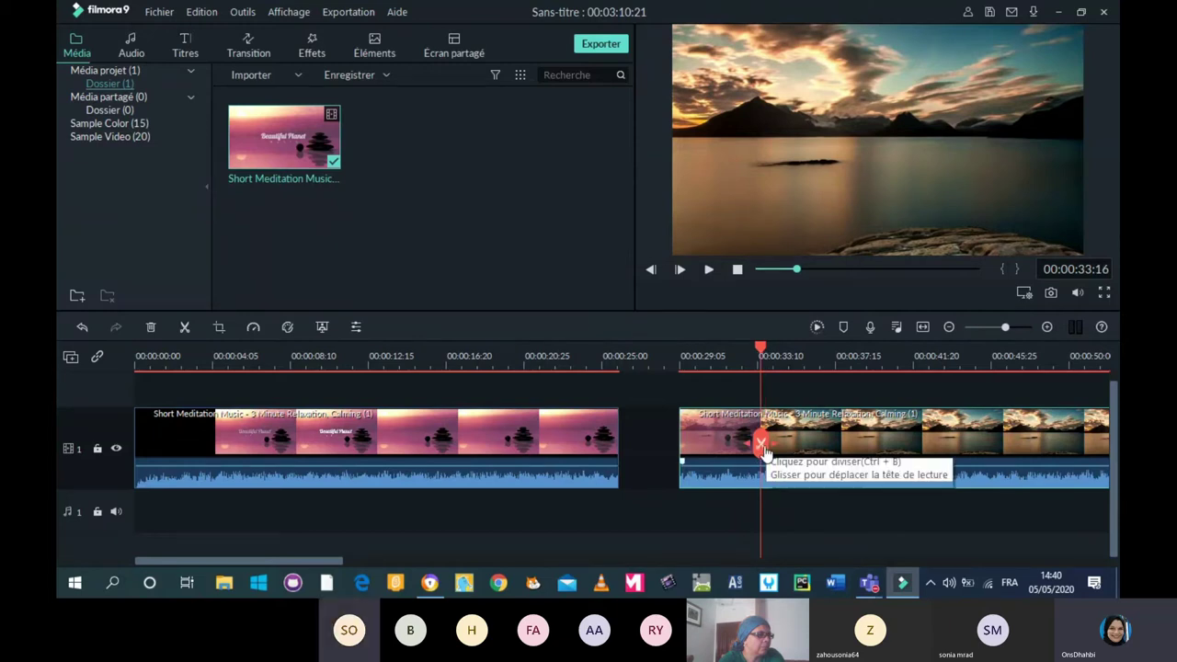
{"action": "left_click", "coordinate": [762, 448]}
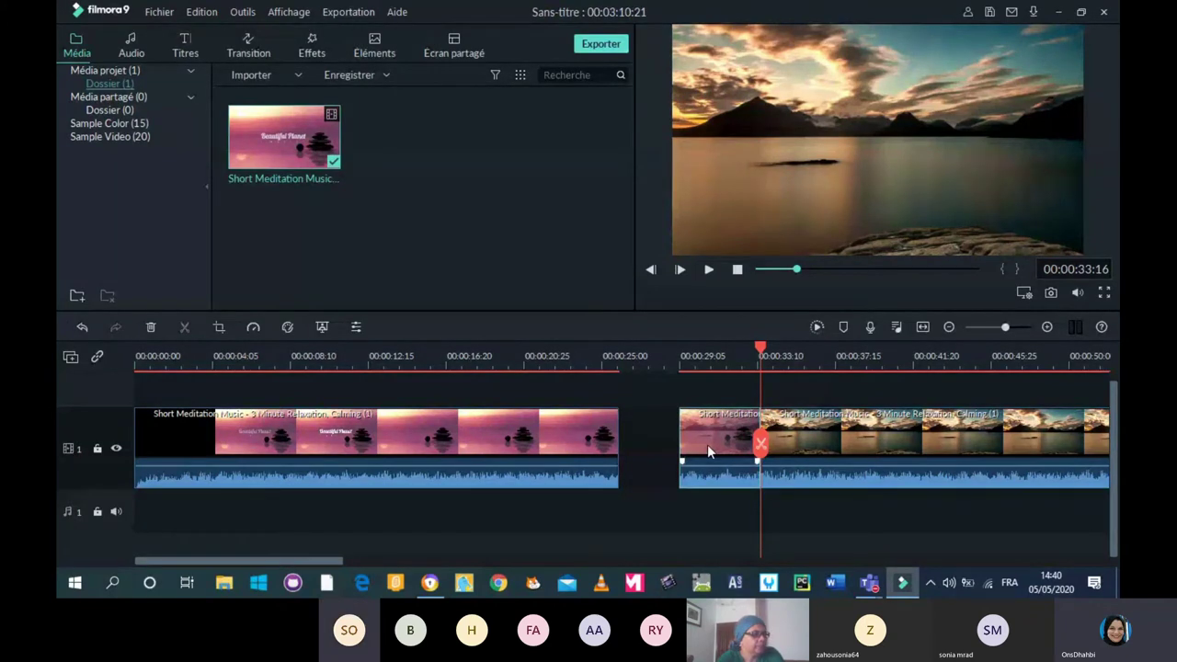
Delete the short fragment before the new cut and remove the empty gap between the two remaining clips.
{"action": "key", "text": "Delete"}
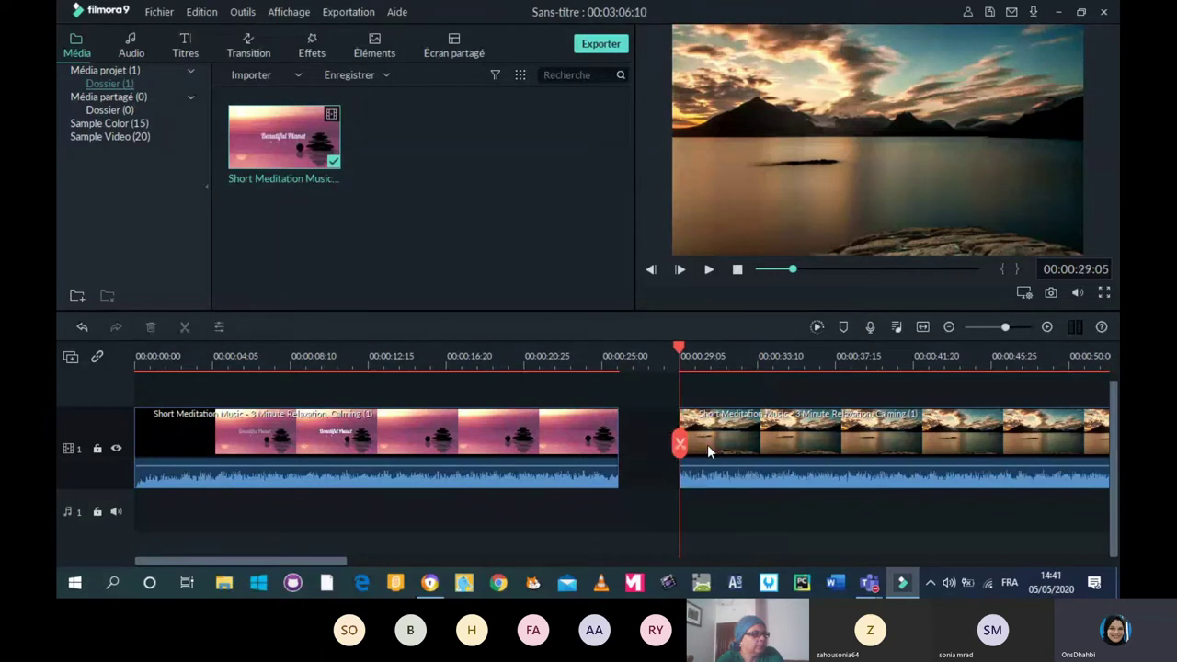
{"action": "left_click", "coordinate": [665, 446]}
{"action": "key", "text": "Delete"}
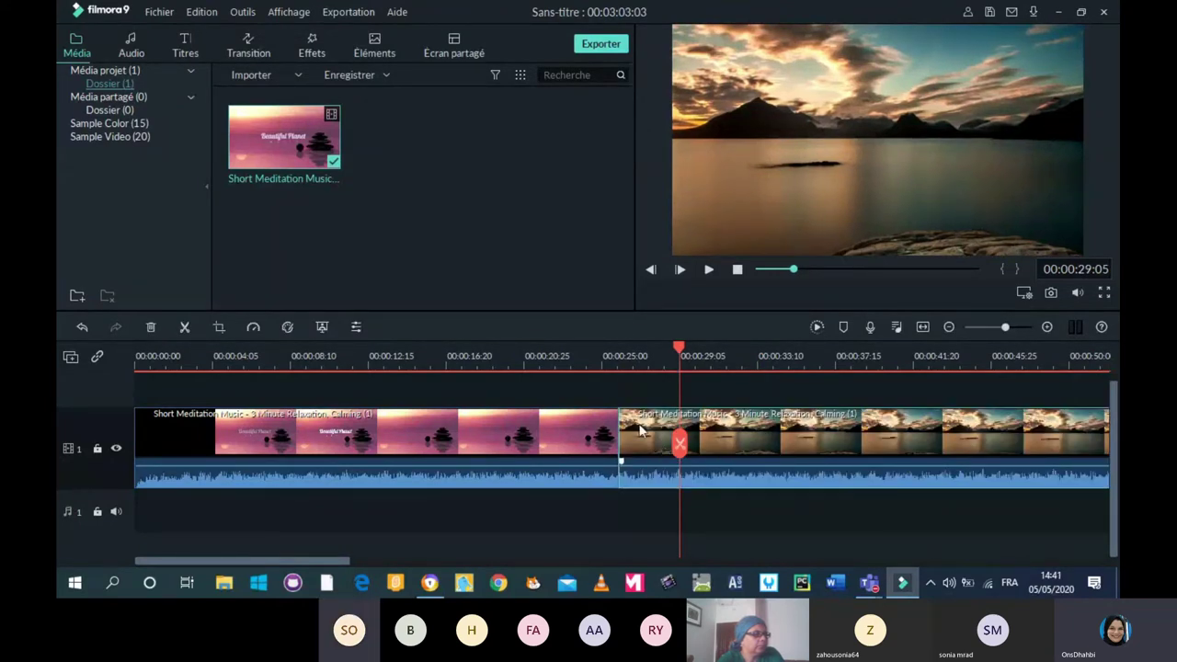
Play the edited sequence from 00:00:03:02 and across the join between the two clips, and pause the playback.
{"action": "left_click_drag", "start_coordinate": [682, 351], "coordinate": [386, 356]}
{"action": "left_click", "coordinate": [191, 356]}
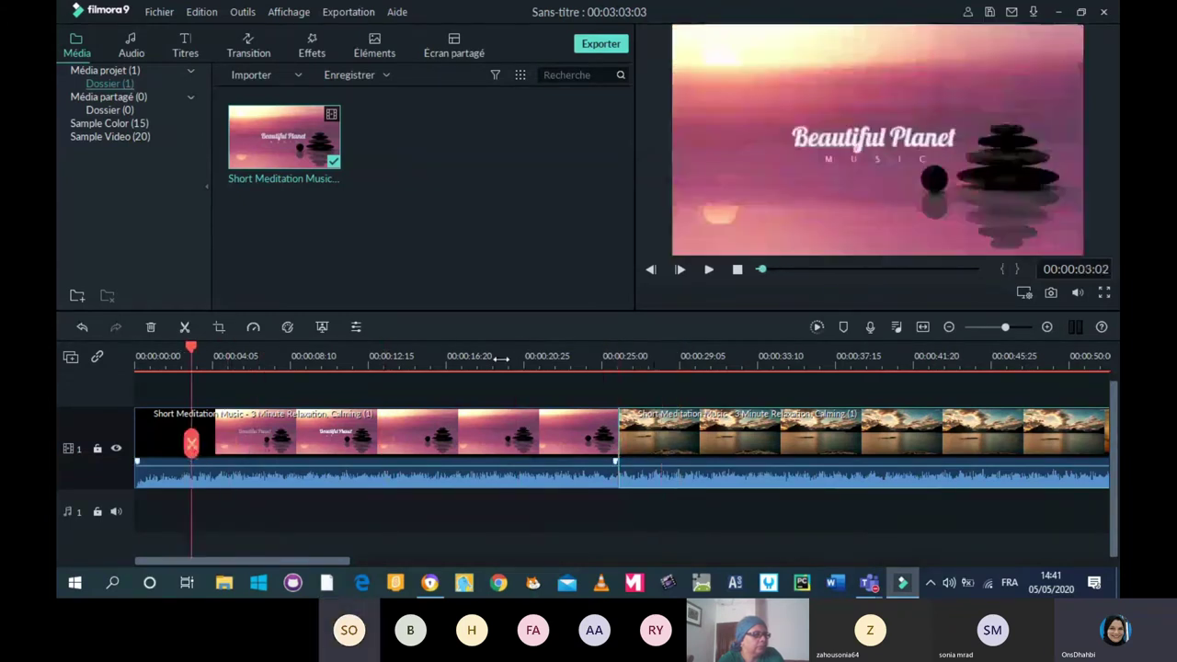
{"action": "left_click", "coordinate": [708, 269]}
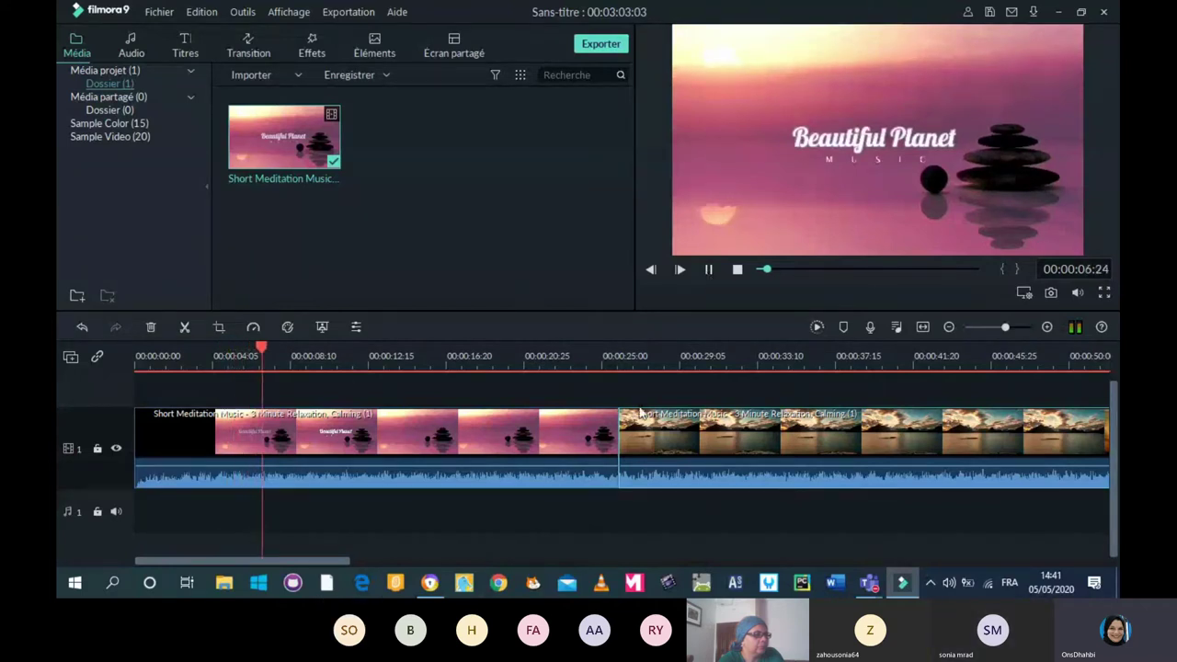
{"action": "left_click", "coordinate": [604, 360]}
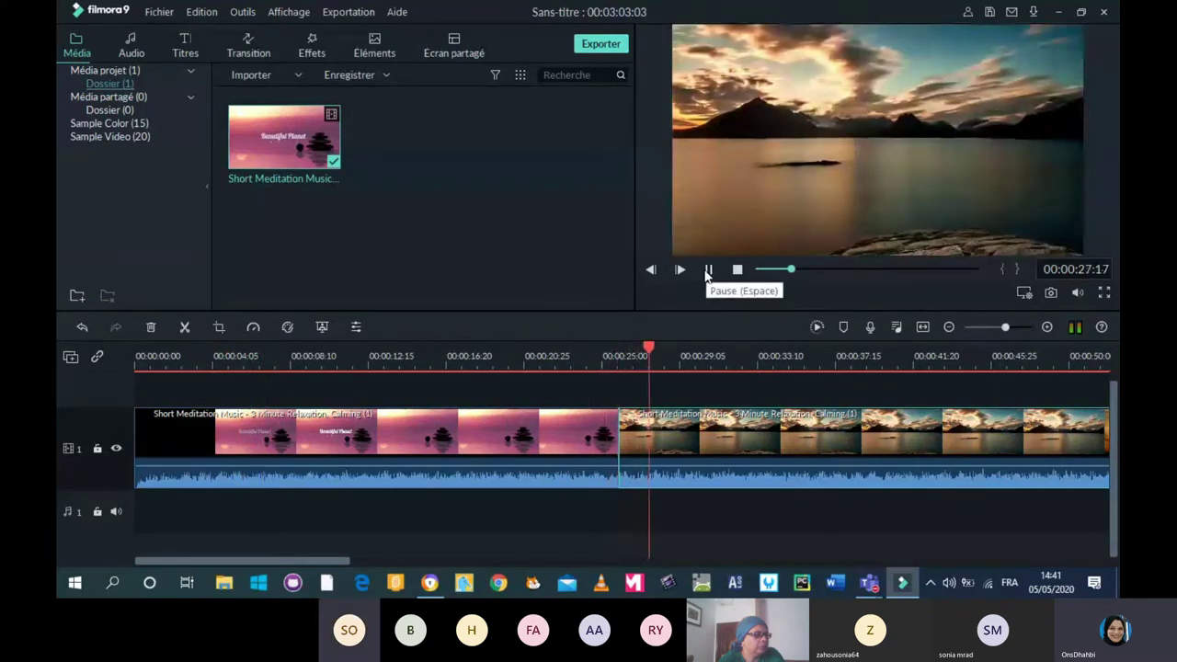
{"action": "left_click", "coordinate": [707, 272]}
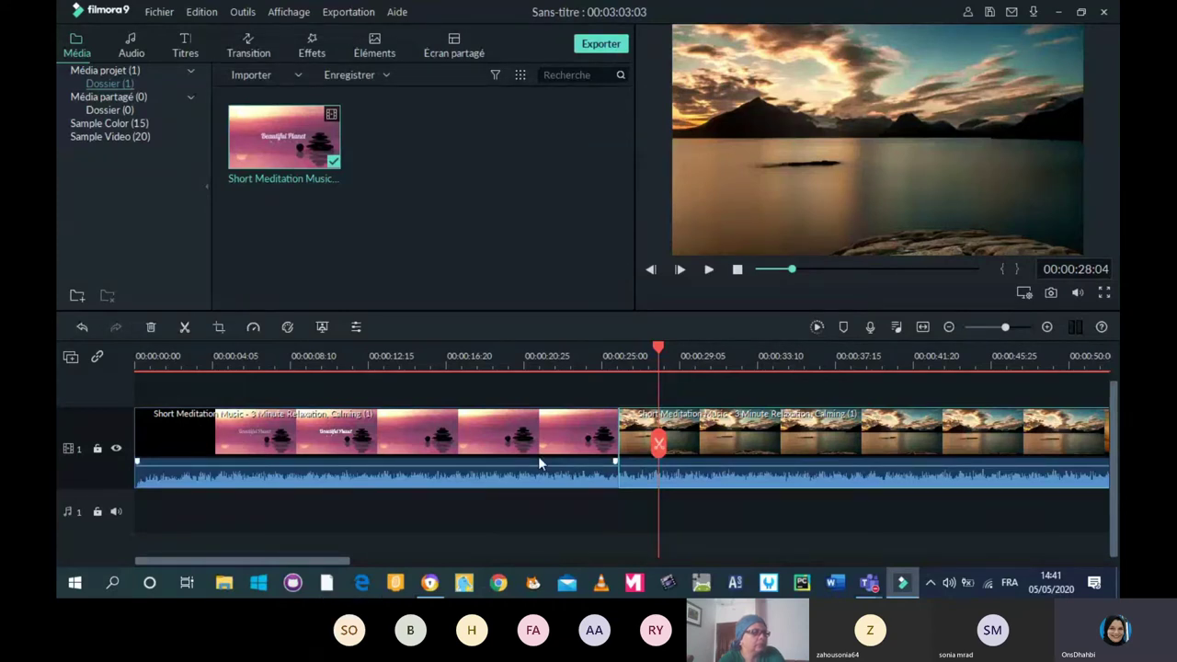
Check the track management options without choosing any, and return the playhead to the start of the timeline.
{"action": "left_click", "coordinate": [74, 356]}
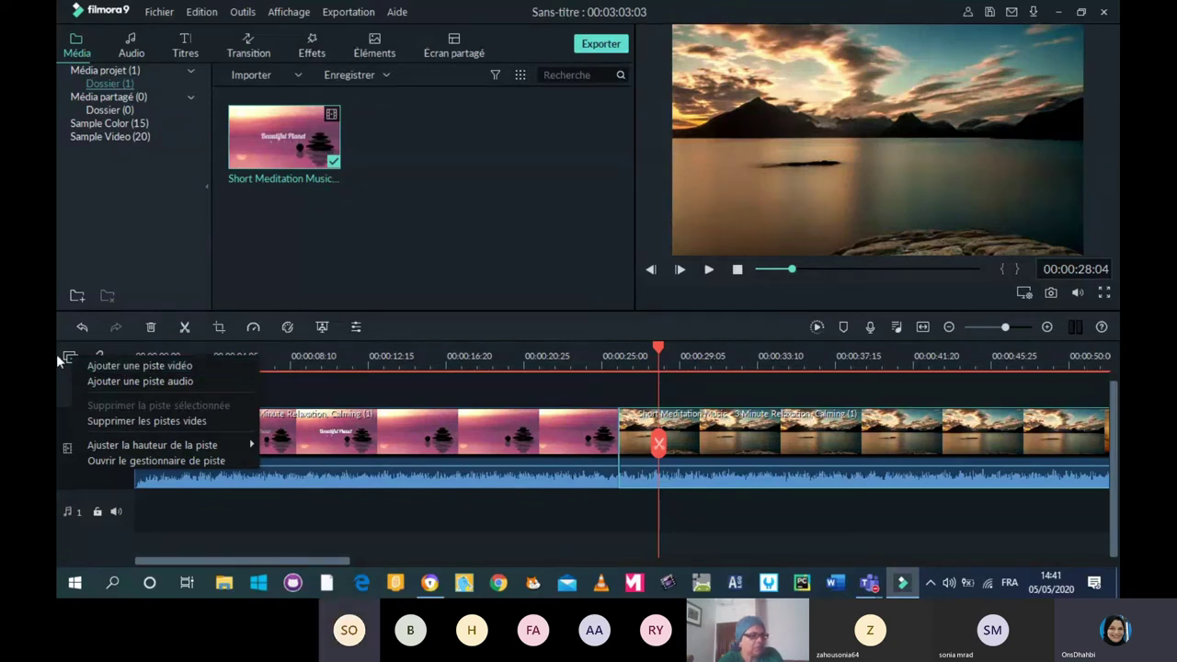
{"action": "left_click", "coordinate": [434, 321]}
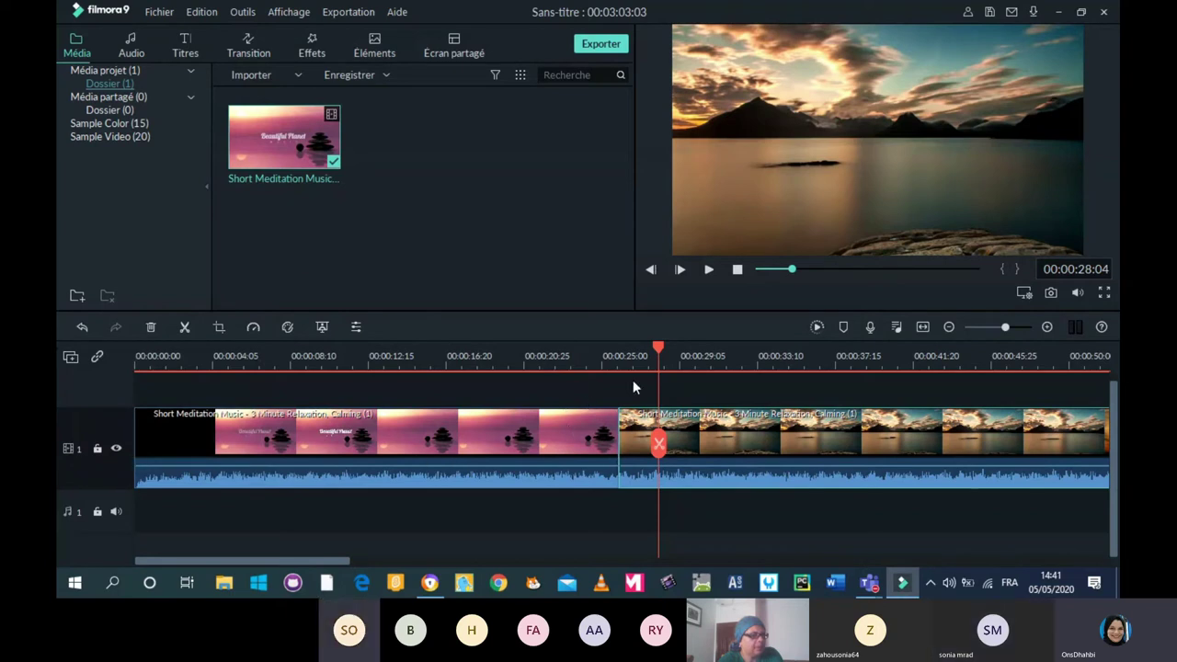
{"action": "left_click", "coordinate": [653, 356]}
{"action": "left_click_drag", "start_coordinate": [636, 355], "coordinate": [128, 447]}
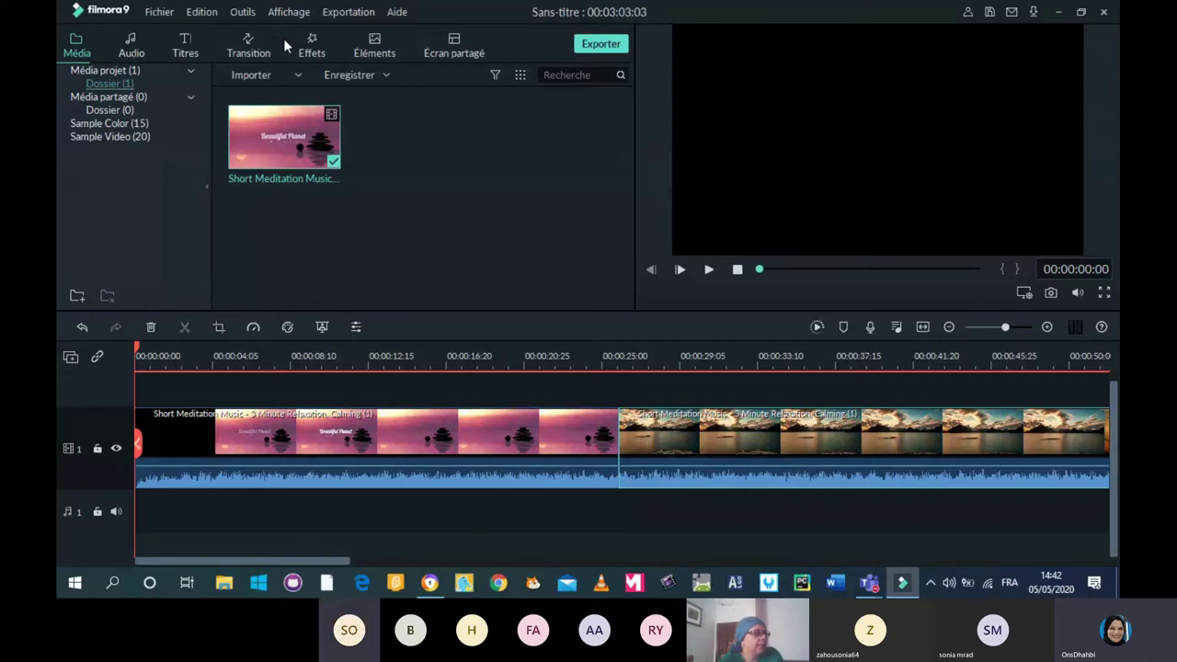
Browse the title template categories, from openings and titles to lower thirds, subtitles, end credits and new concepts.
{"action": "left_click", "coordinate": [187, 44]}
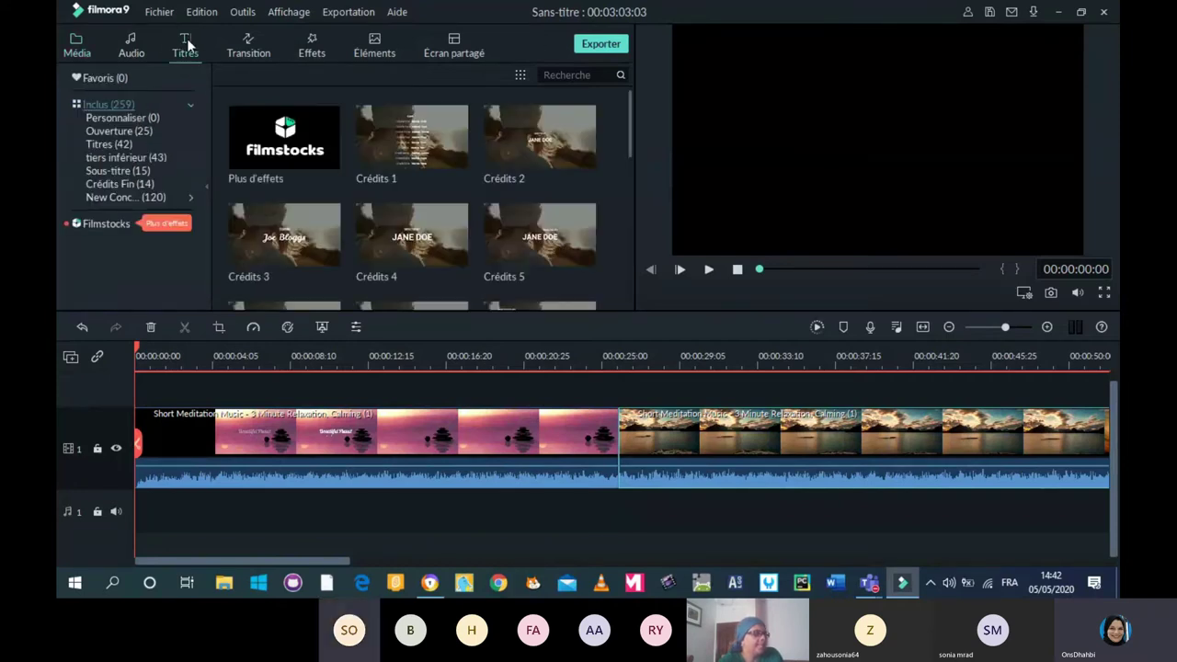
{"action": "left_click", "coordinate": [103, 119]}
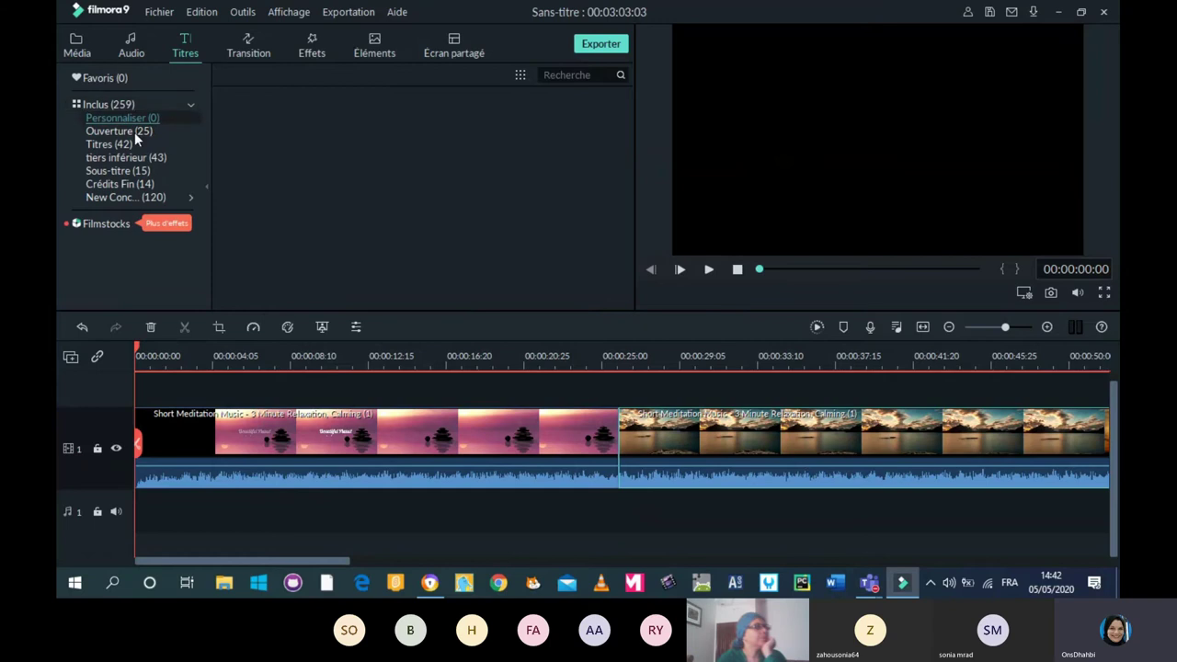
{"action": "left_click", "coordinate": [117, 135]}
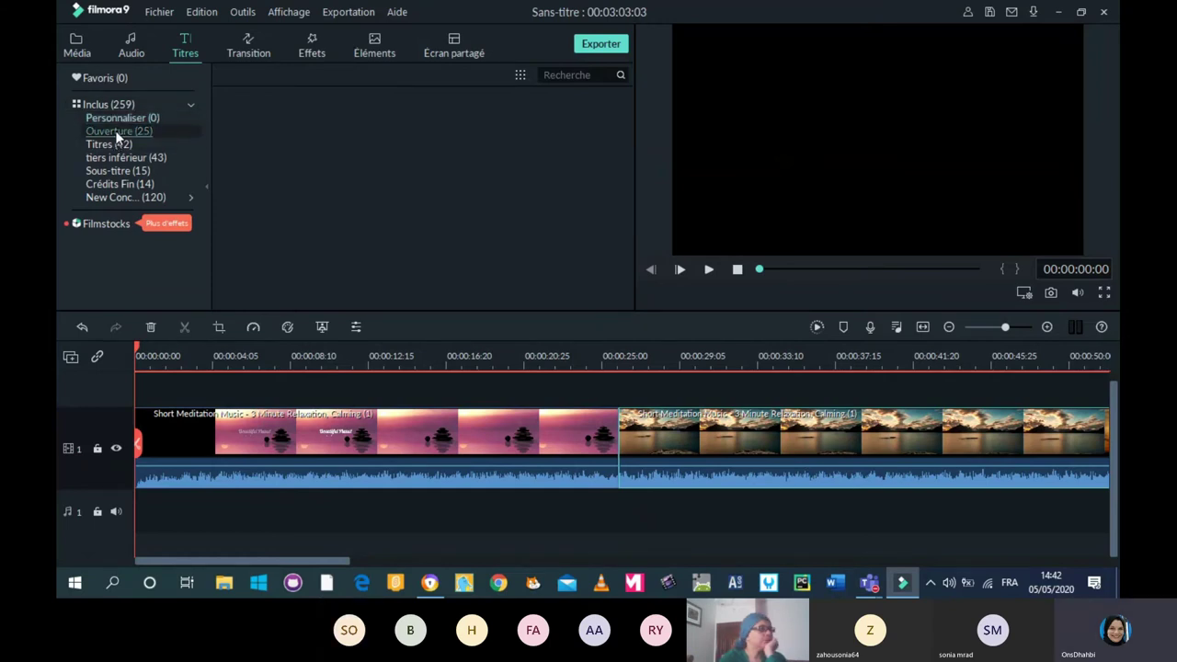
{"action": "mouse_move", "coordinate": [390, 217]}
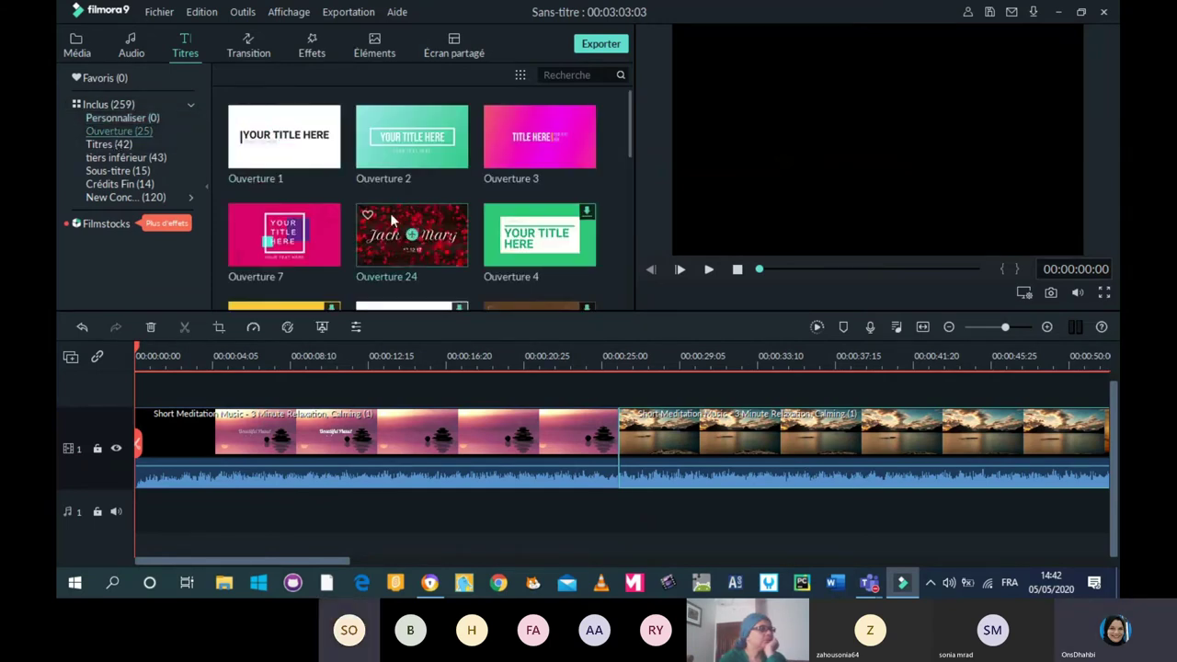
{"action": "left_click", "coordinate": [98, 146]}
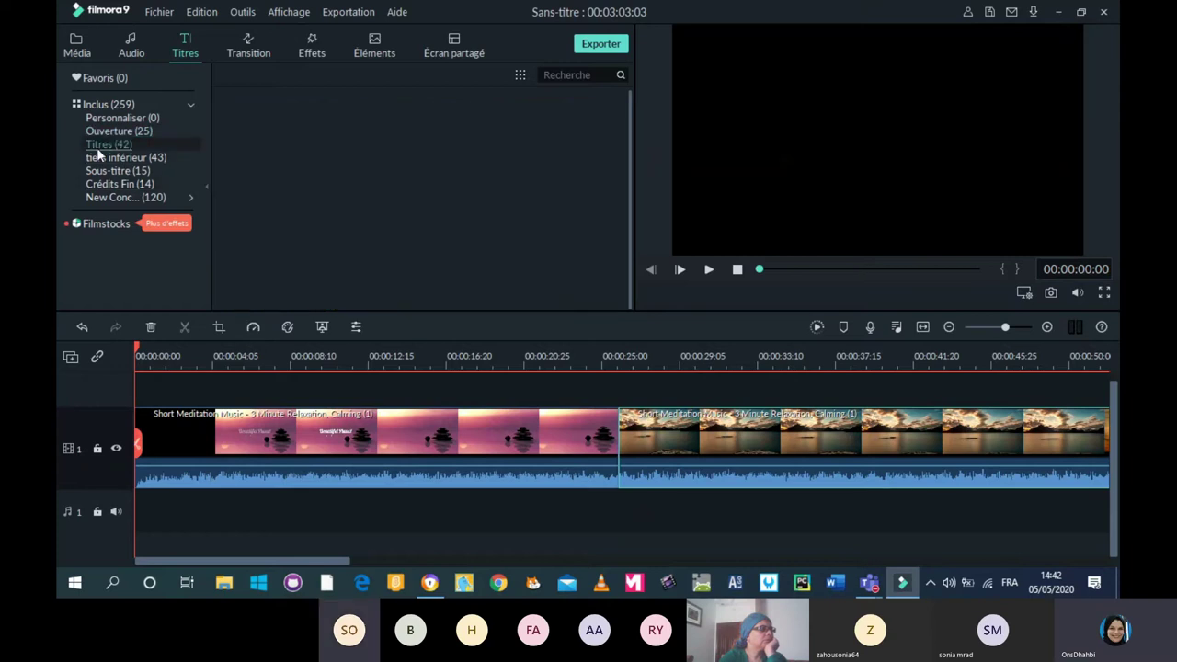
{"action": "mouse_move", "coordinate": [424, 159]}
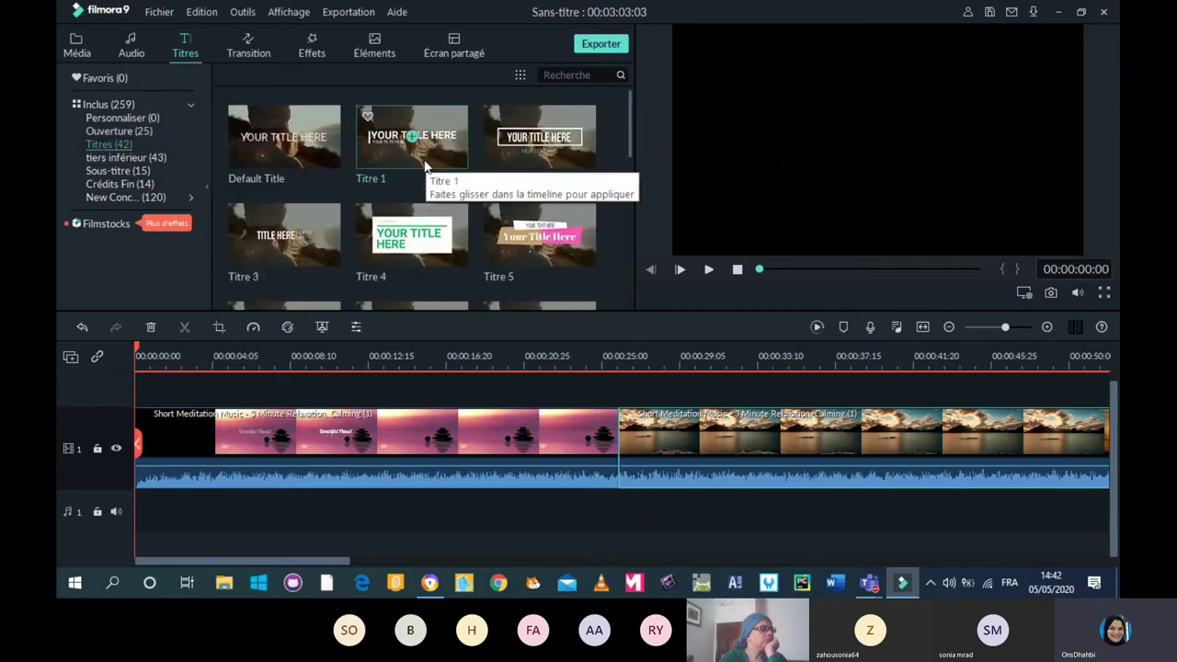
{"action": "left_click", "coordinate": [121, 158]}
{"action": "left_click", "coordinate": [129, 171]}
{"action": "left_click", "coordinate": [129, 185]}
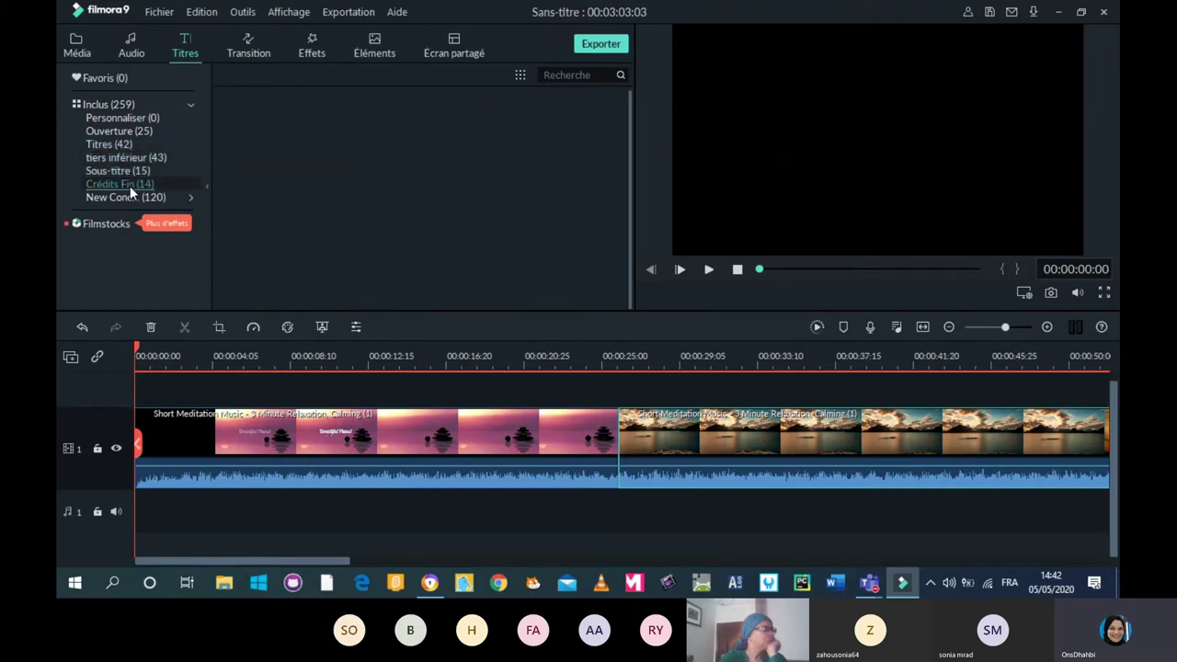
{"action": "left_click", "coordinate": [115, 196]}
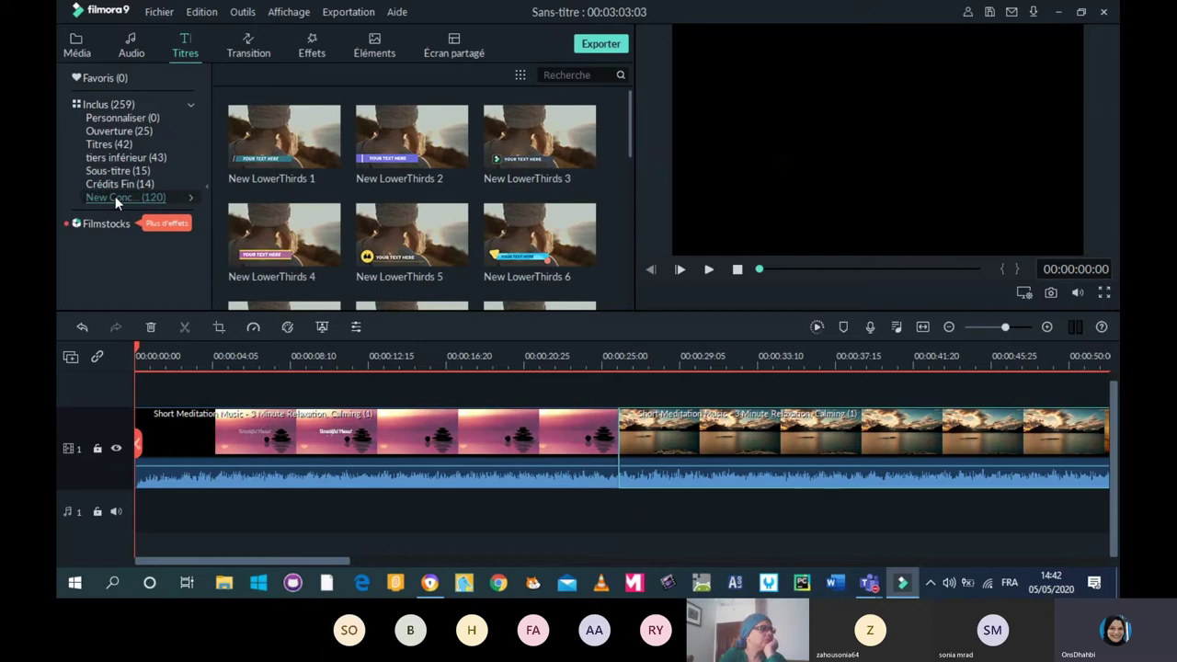
{"action": "left_click", "coordinate": [133, 118]}
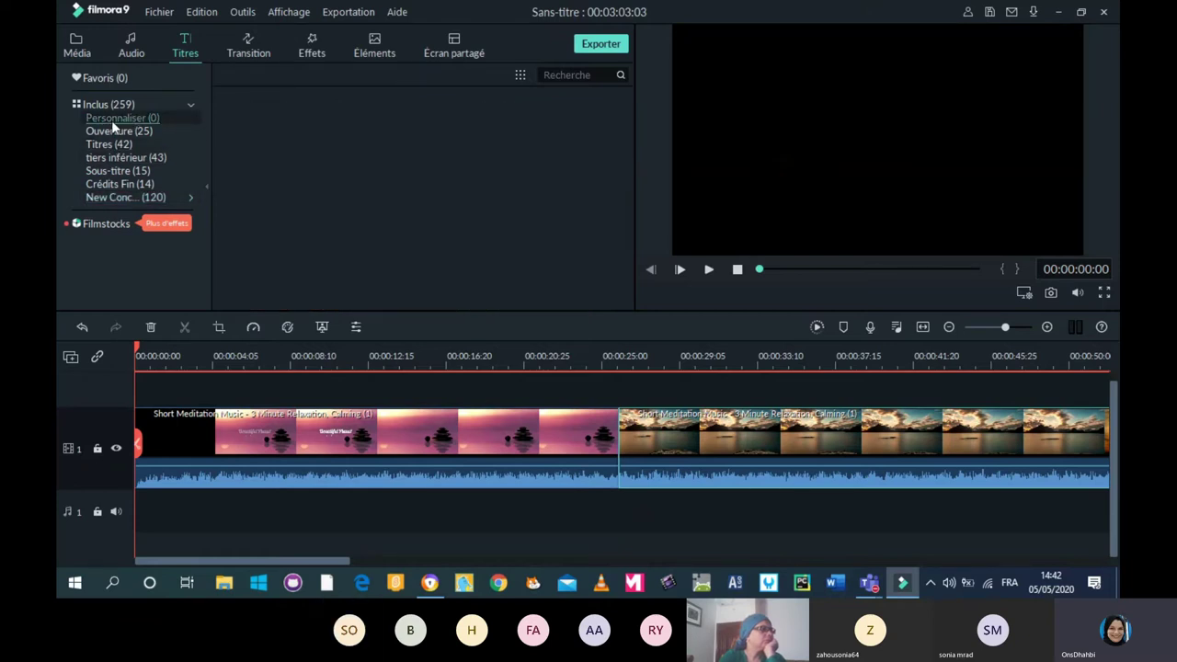
Insert the Ouverture 11 opening title at the start of the timeline, before the first clip, and preview it.
{"action": "left_click", "coordinate": [112, 129]}
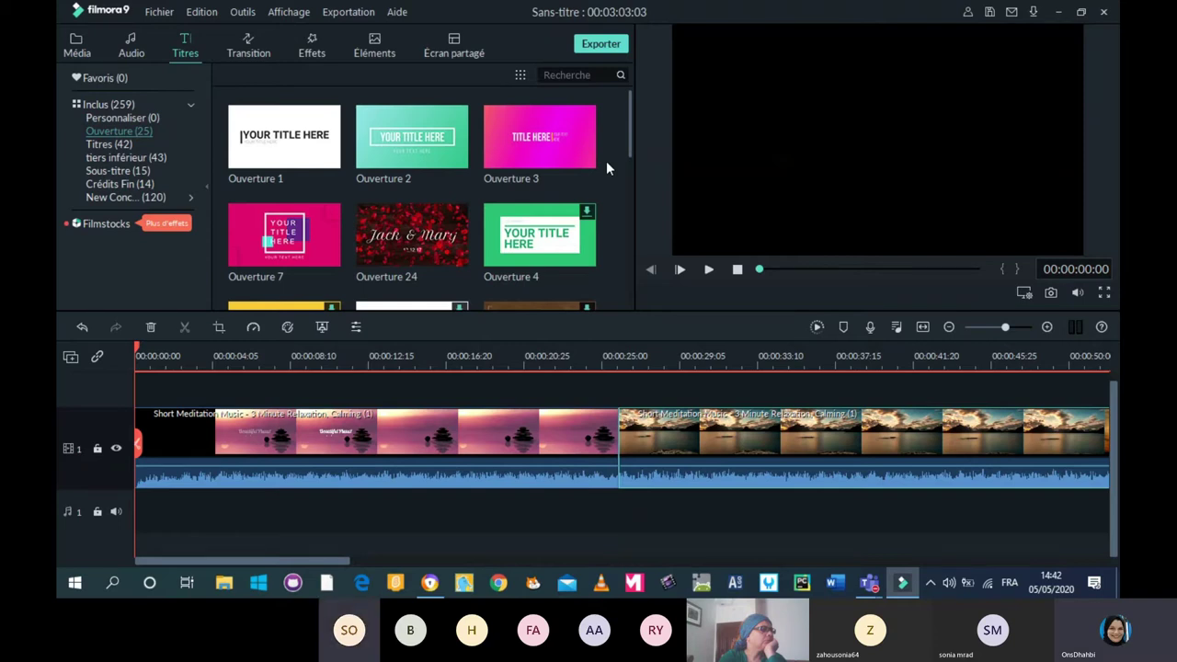
{"action": "scroll", "coordinate": [628, 158], "scroll_direction": "down", "scroll_amount": 1}
{"action": "left_click_drag", "start_coordinate": [629, 158], "coordinate": [620, 235]}
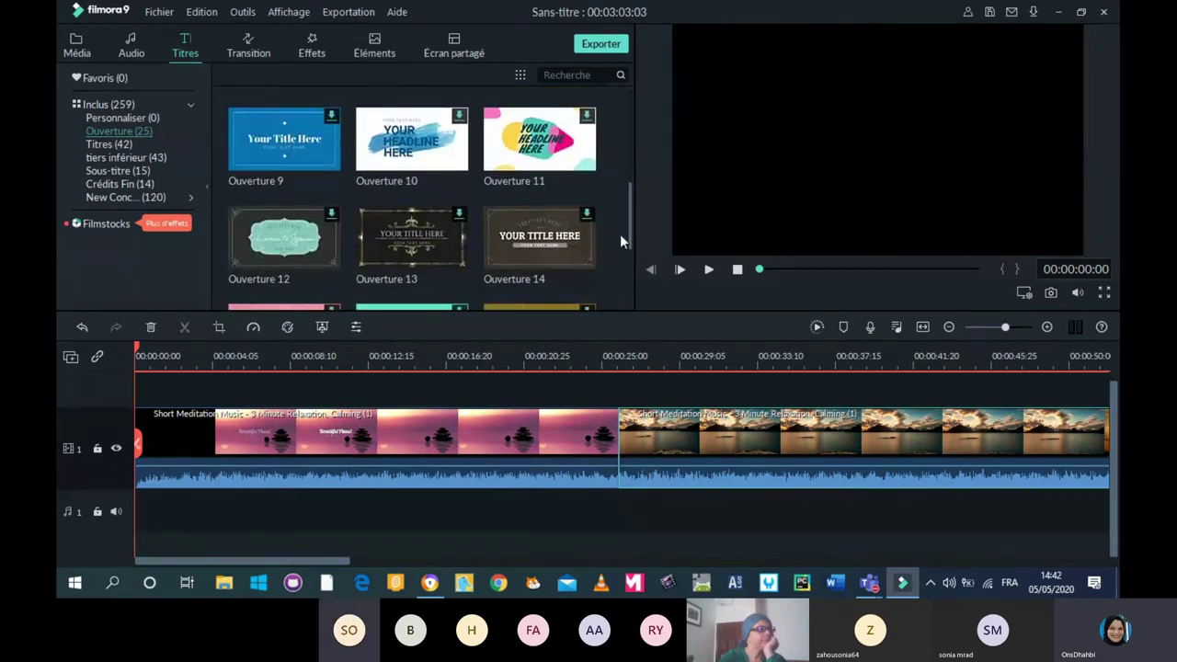
{"action": "left_click_drag", "start_coordinate": [542, 145], "coordinate": [145, 492]}
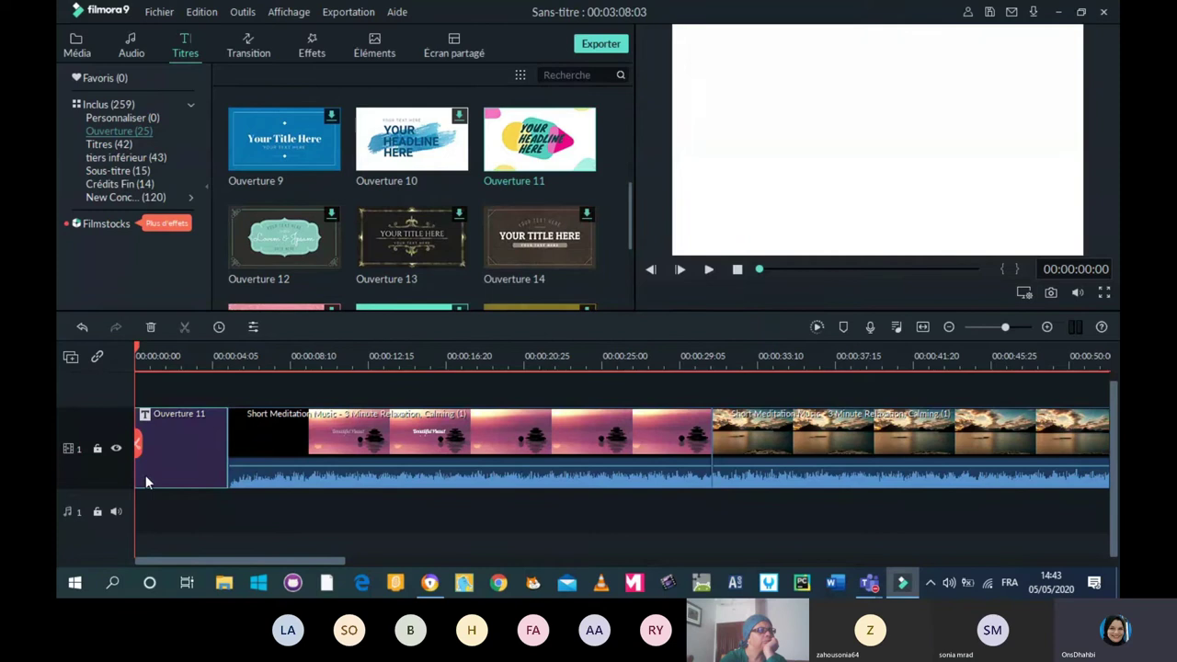
{"action": "left_click", "coordinate": [710, 271]}
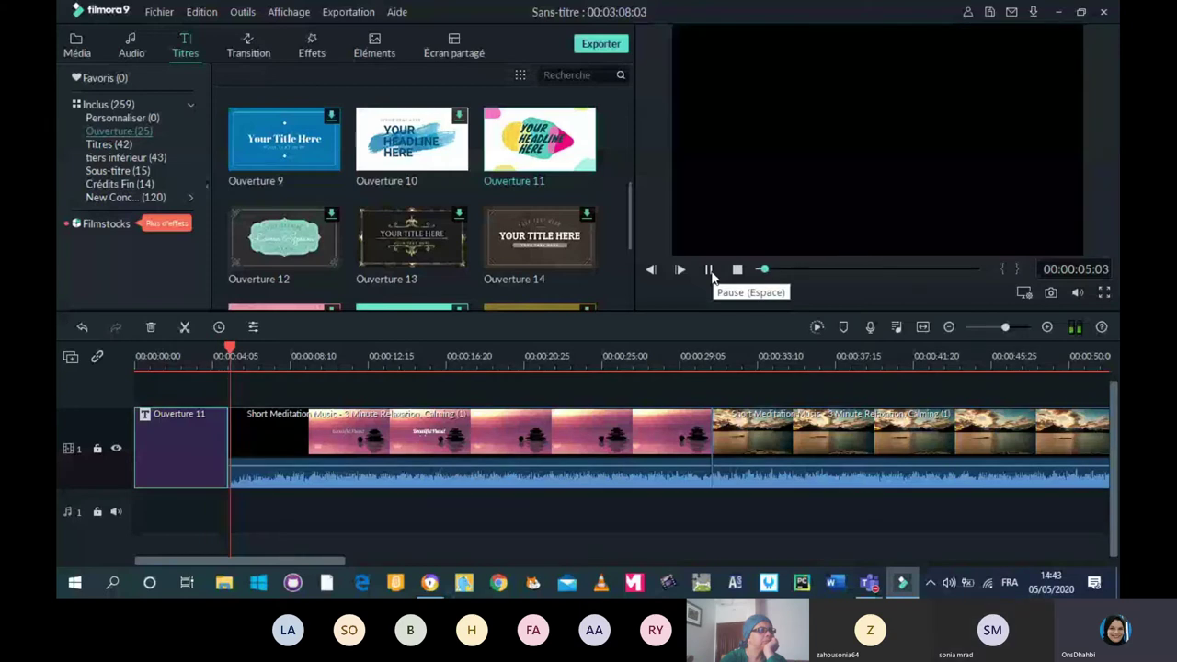
{"action": "left_click", "coordinate": [243, 359]}
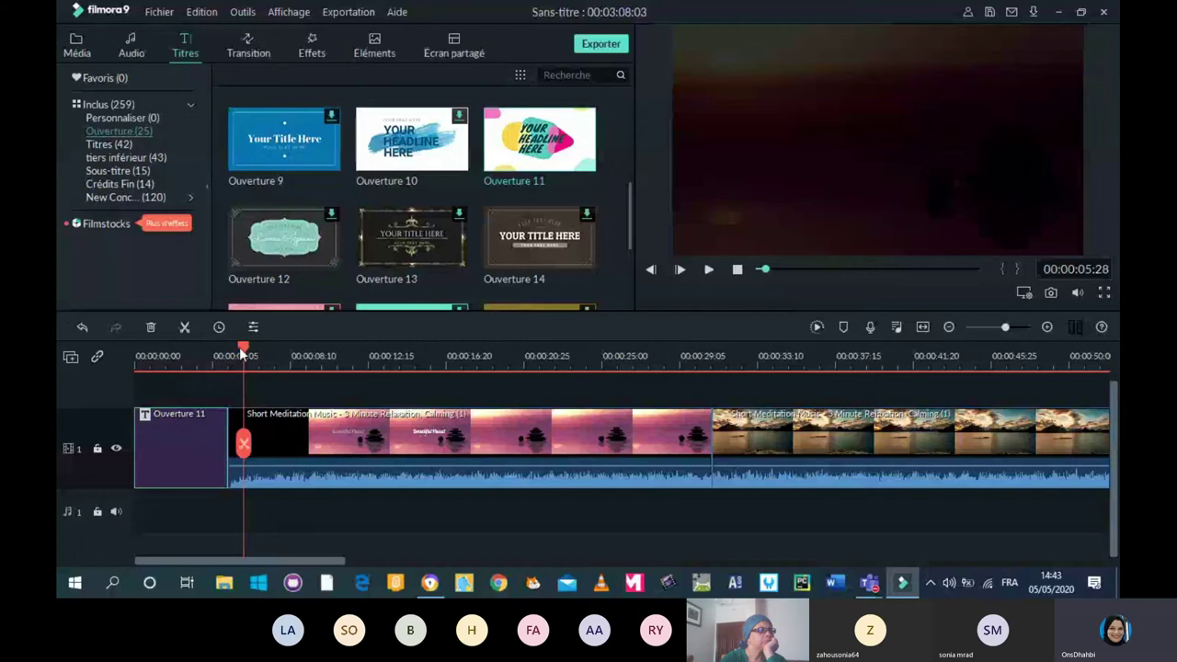
Open the Ouverture 11 title for editing and replace its "HEADLINE" text with "Fisrt".
{"action": "double_click", "coordinate": [199, 444]}
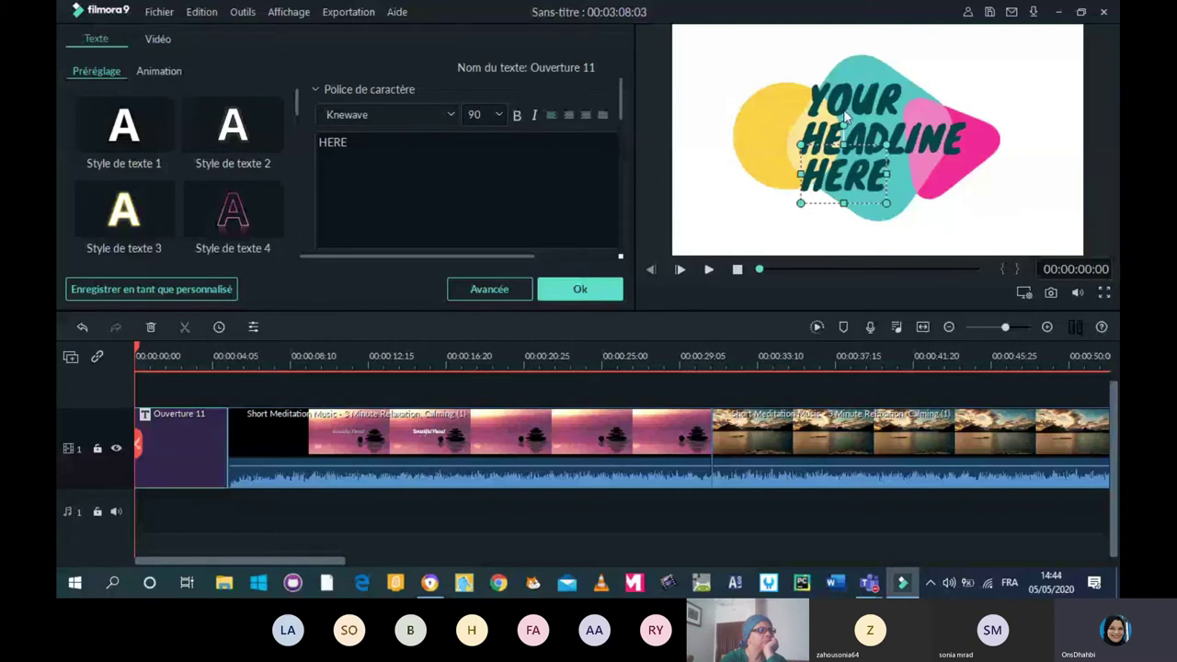
{"action": "left_click", "coordinate": [847, 127]}
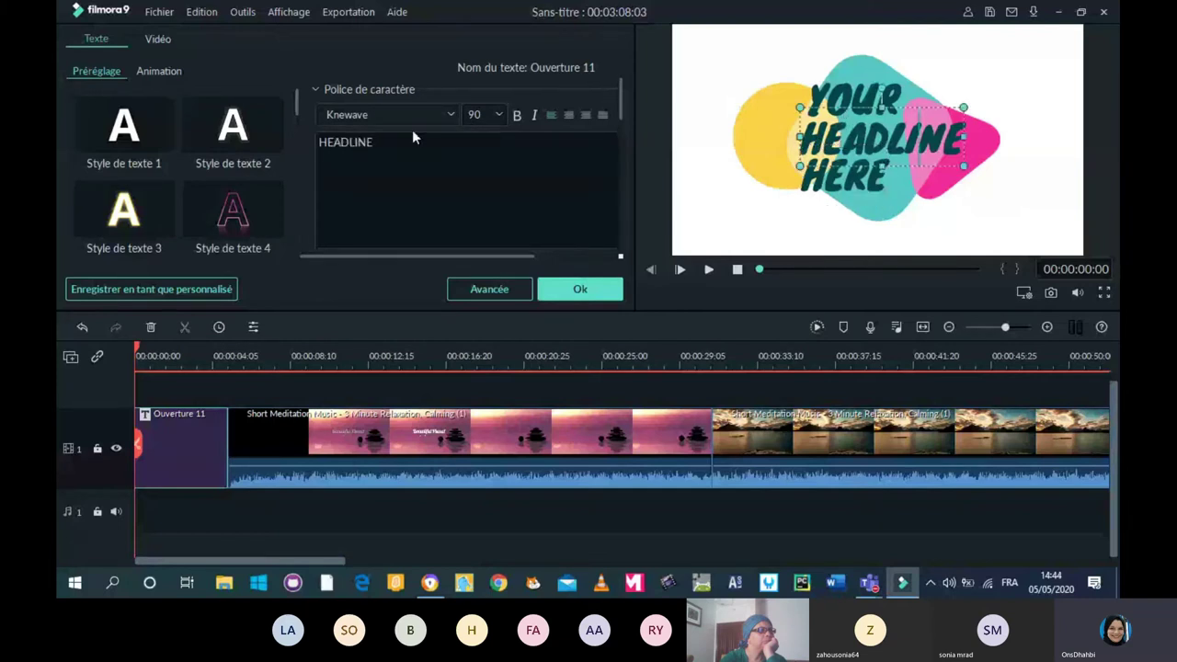
{"action": "left_click", "coordinate": [837, 98]}
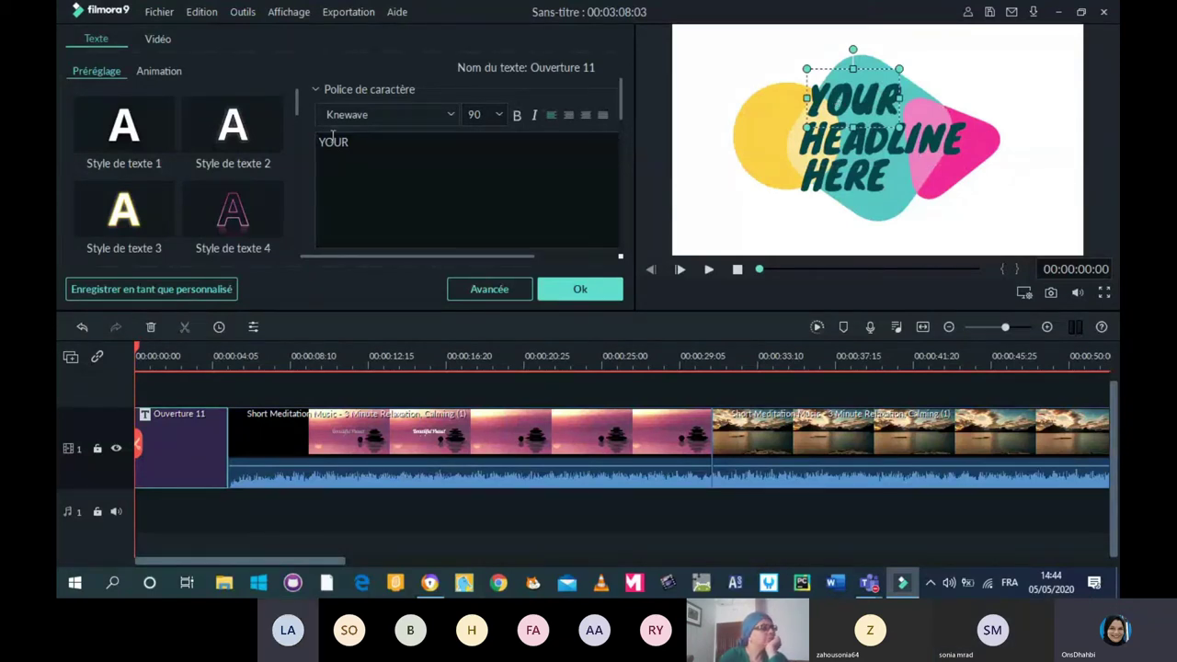
{"action": "left_click", "coordinate": [846, 145]}
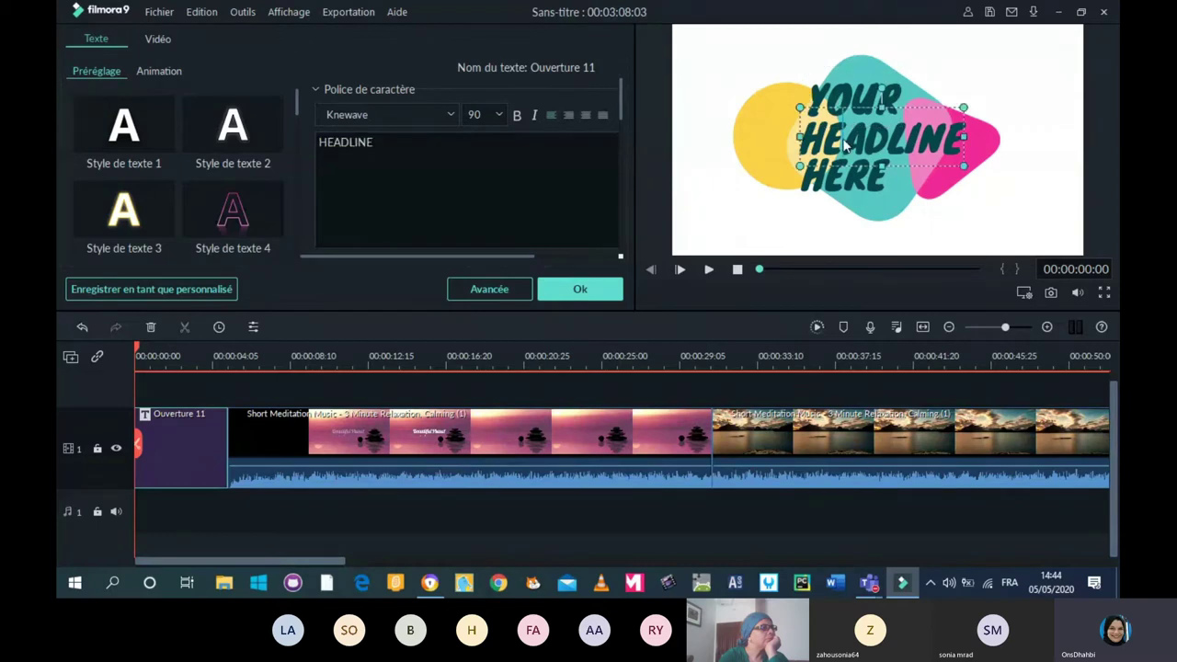
{"action": "key", "text": "BackSpace"}
{"action": "key", "text": "BackSpace"}
{"action": "key", "text": "BackSpace"}
{"action": "key", "text": "BackSpace"}
{"action": "key", "text": "BackSpace"}
{"action": "key", "text": "BackSpace"}
{"action": "key", "text": "BackSpace"}
{"action": "key", "text": "BackSpace"}
{"action": "type", "text": "F"}
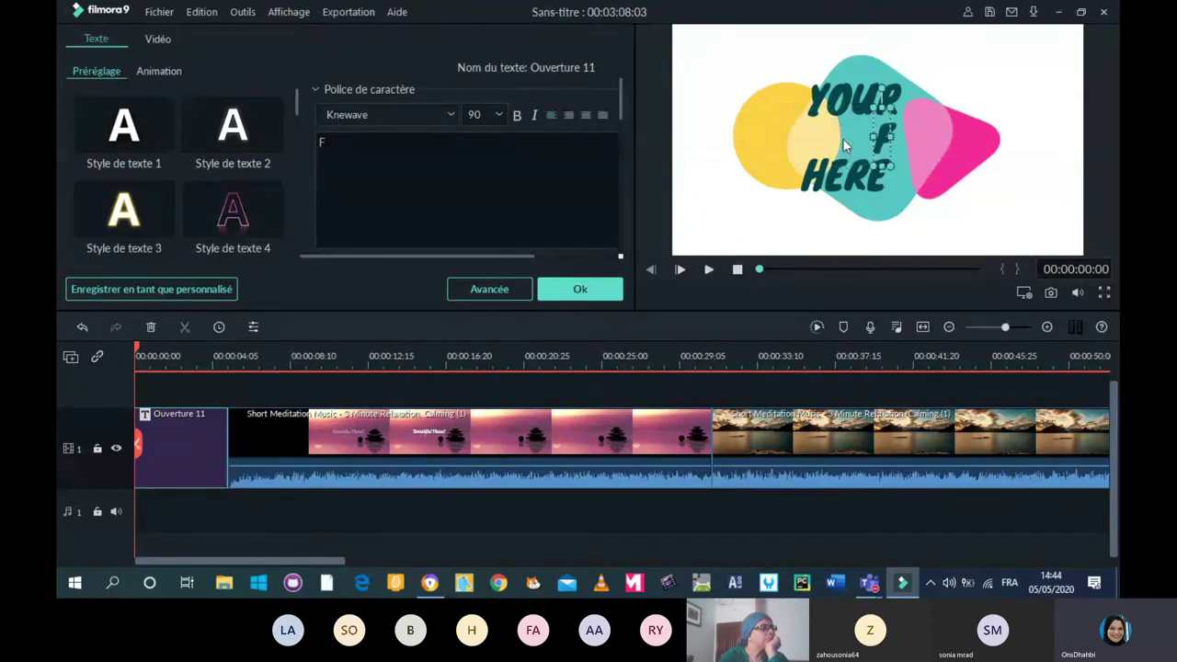
{"action": "type", "text": "isrt"}
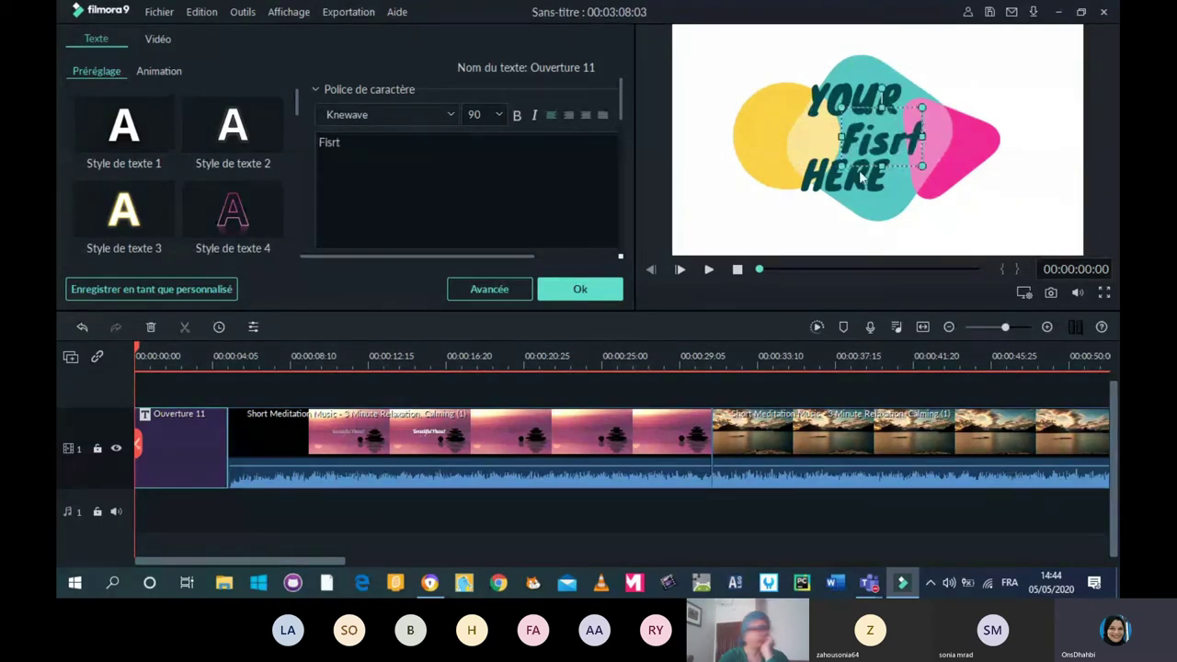
Replace the title's "HERE" text with "Video", and play back the edited opening title.
{"action": "left_click", "coordinate": [832, 175]}
{"action": "key", "text": "BackSpace"}
{"action": "key", "text": "BackSpace"}
{"action": "key", "text": "BackSpace"}
{"action": "key", "text": "BackSpace"}
{"action": "type", "text": "Video"}
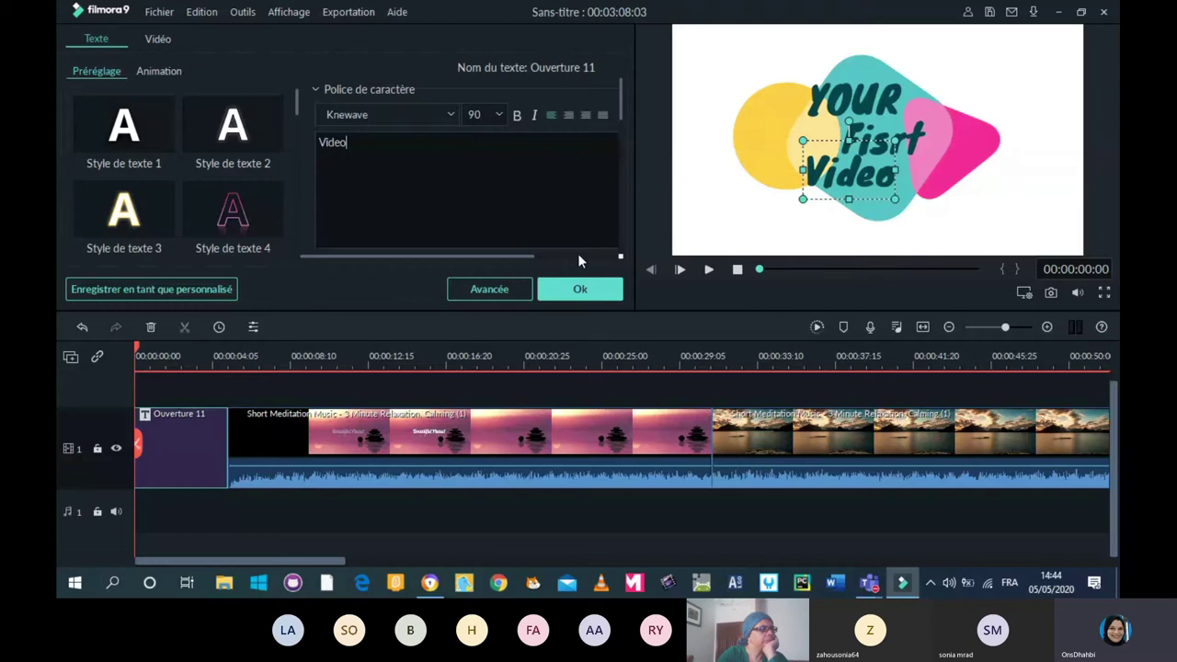
{"action": "left_click", "coordinate": [580, 289]}
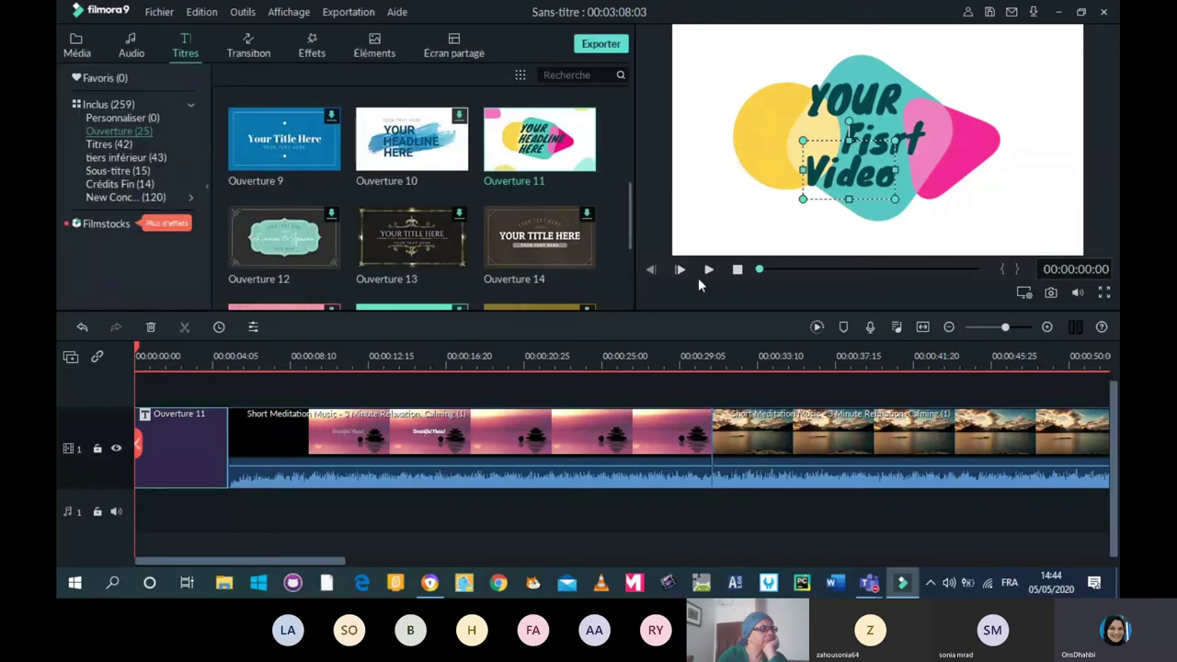
{"action": "left_click", "coordinate": [708, 270]}
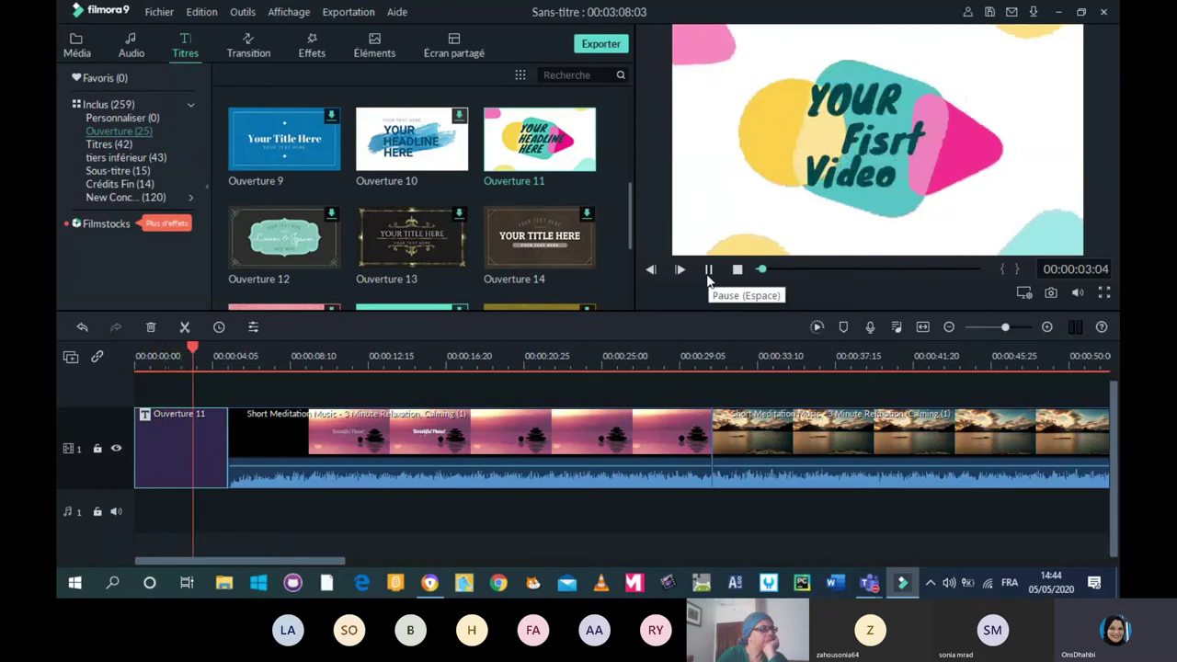
{"action": "left_click", "coordinate": [708, 270]}
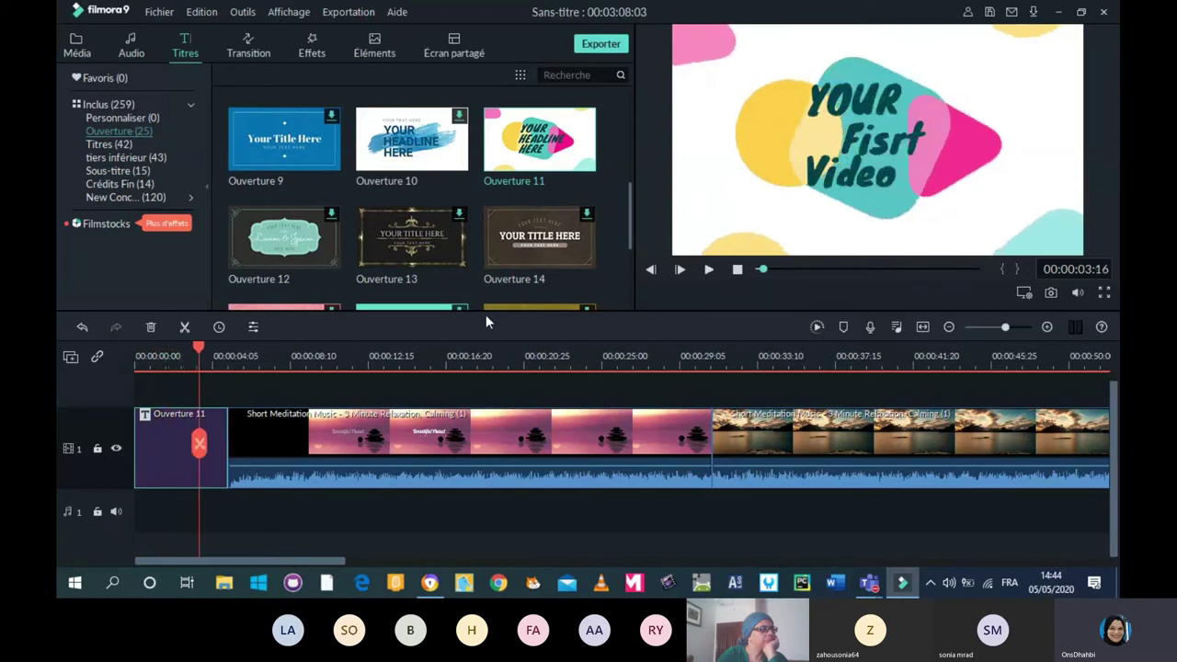
Reopen the opening title, look through the preset text styles and open the advanced text editor.
{"action": "double_click", "coordinate": [163, 469]}
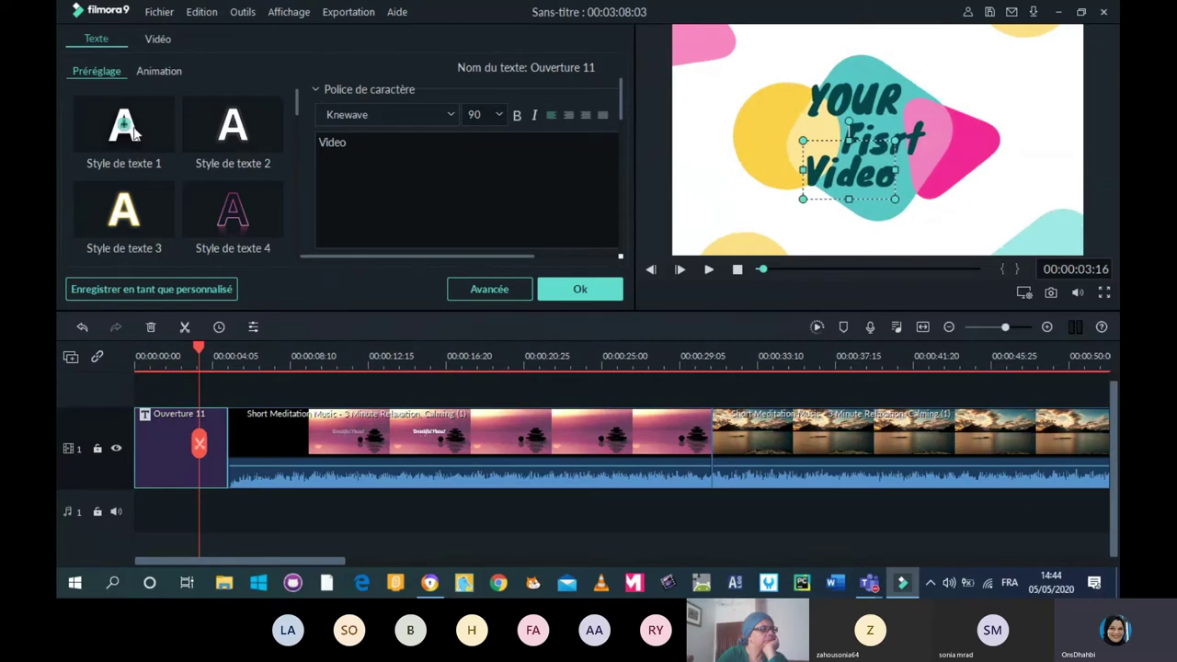
{"action": "left_click", "coordinate": [128, 198]}
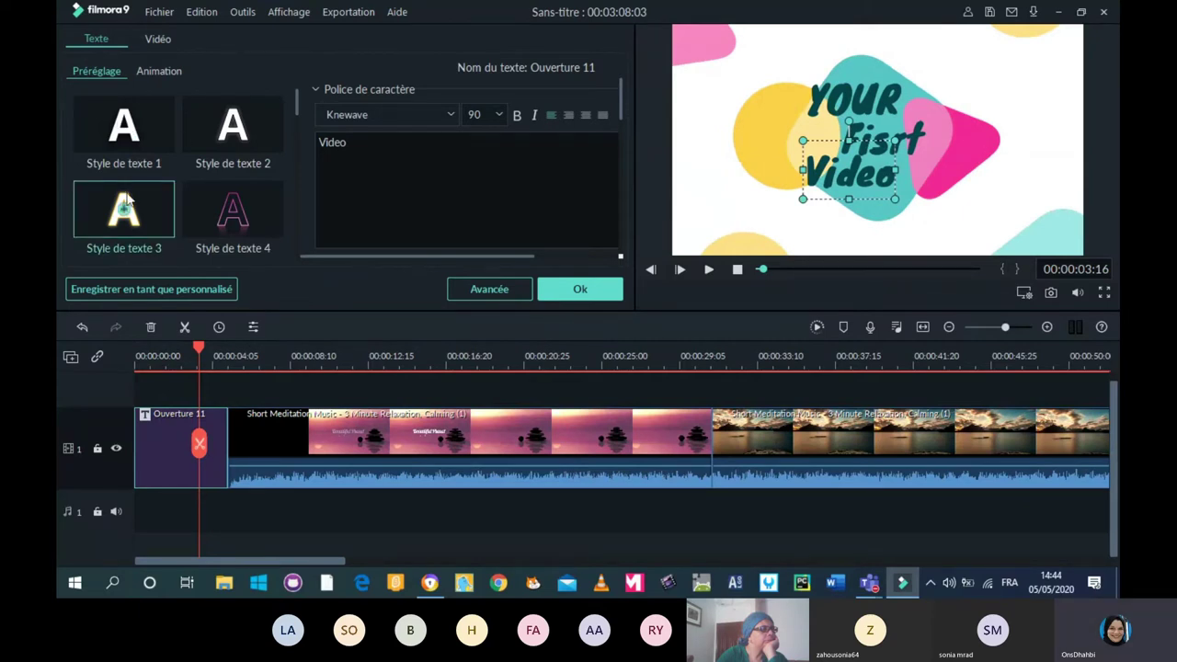
{"action": "left_click_drag", "start_coordinate": [296, 105], "coordinate": [295, 197]}
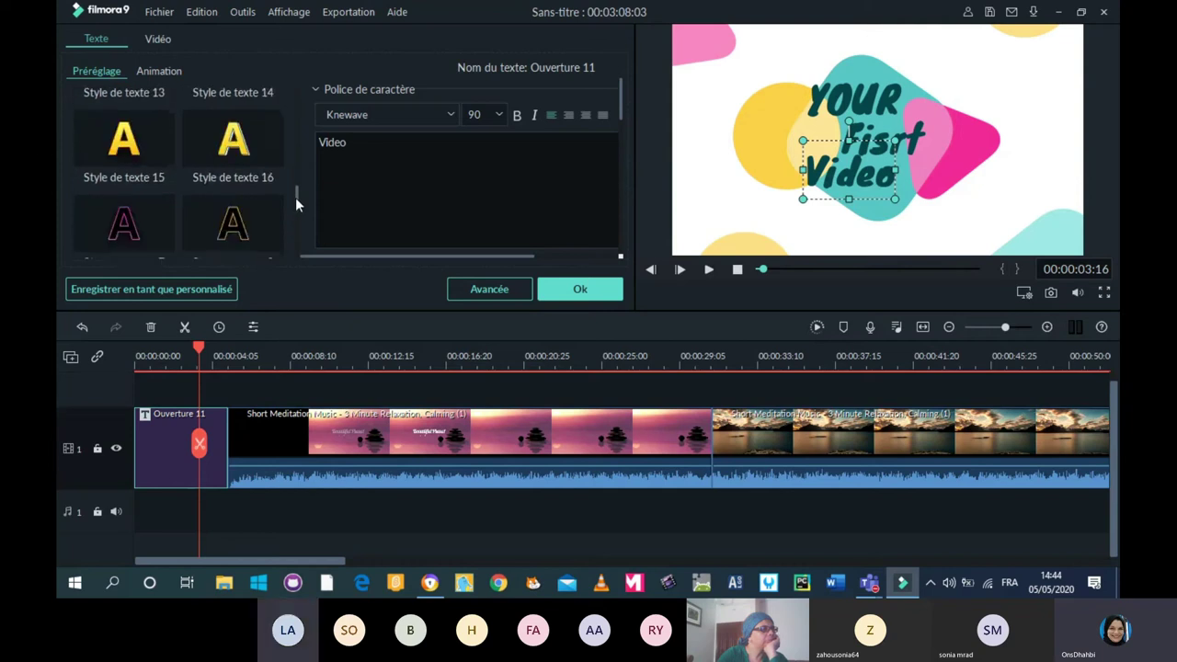
{"action": "left_click", "coordinate": [490, 289]}
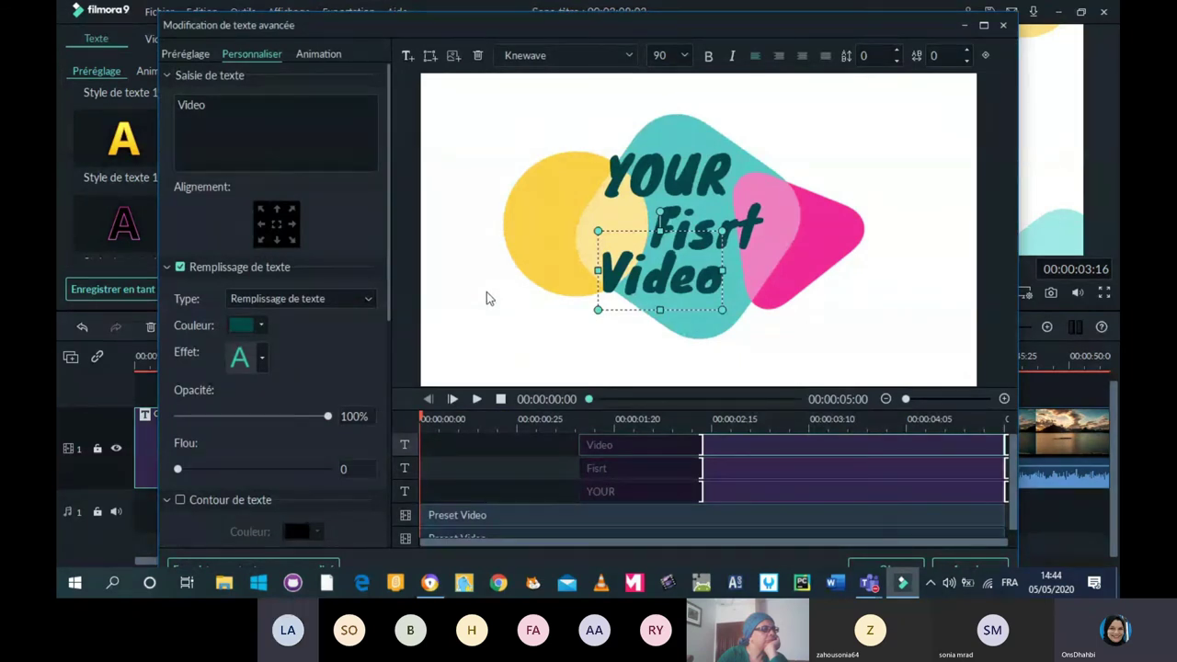
Shift the title's background graphic slightly and lower the fill opacity of the "Video" text.
{"action": "left_click_drag", "start_coordinate": [572, 171], "coordinate": [569, 199]}
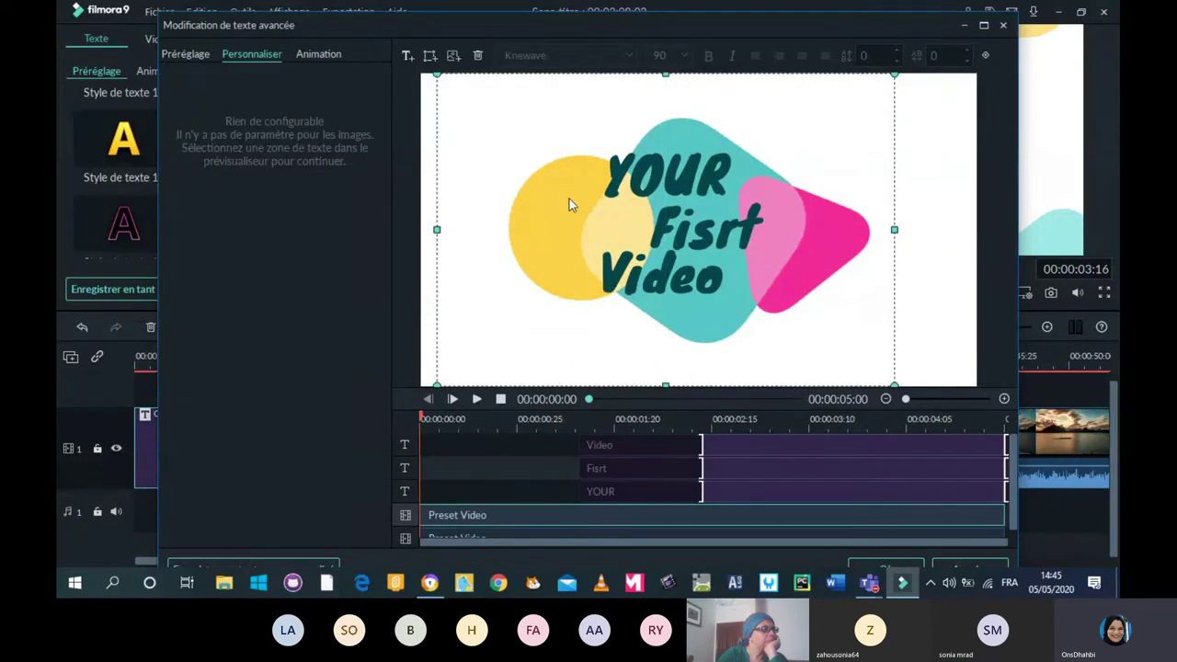
{"action": "left_click", "coordinate": [641, 201]}
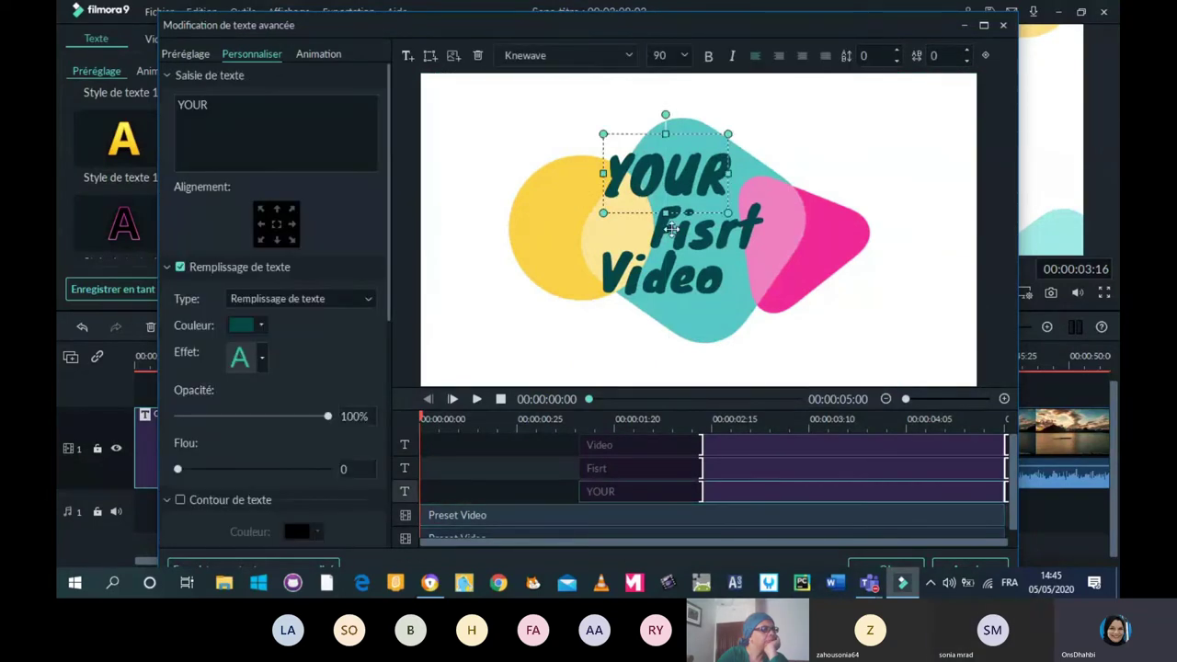
{"action": "left_click", "coordinate": [671, 228]}
{"action": "left_click", "coordinate": [648, 293]}
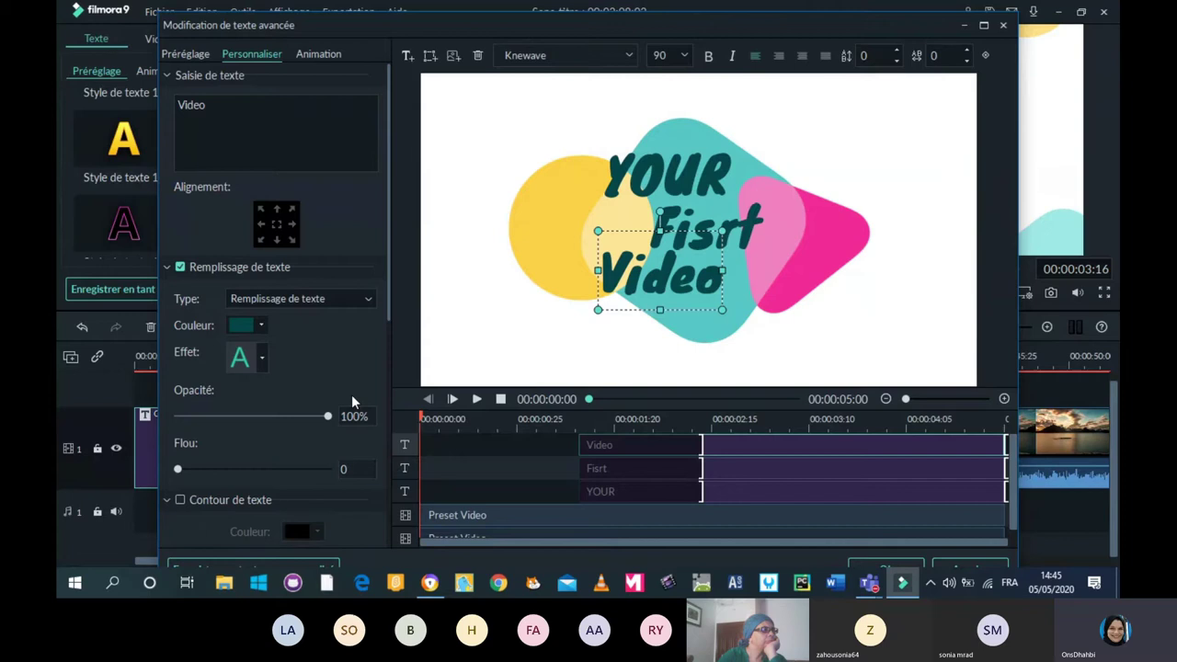
{"action": "mouse_move", "coordinate": [327, 416]}
{"action": "left_mouse_down"}
{"action": "mouse_move", "coordinate": [196, 417]}
{"action": "mouse_move", "coordinate": [347, 425]}
{"action": "left_mouse_up"}
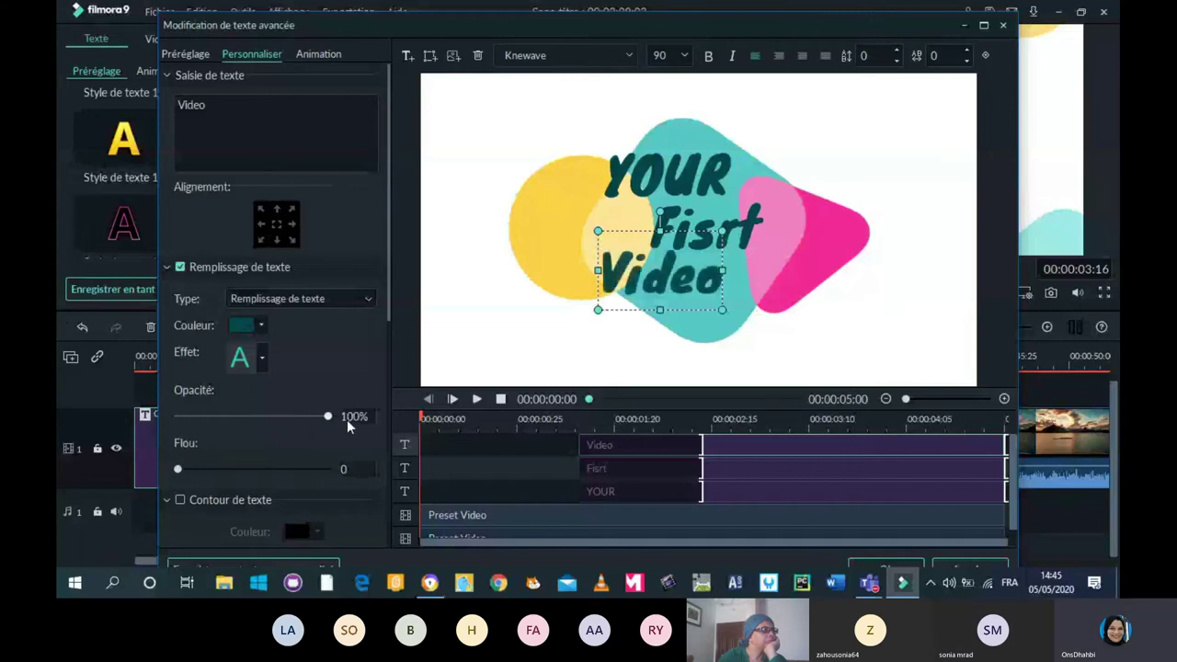
Set the fill blur of the "YOUR" text to 15.
{"action": "left_click", "coordinate": [660, 206]}
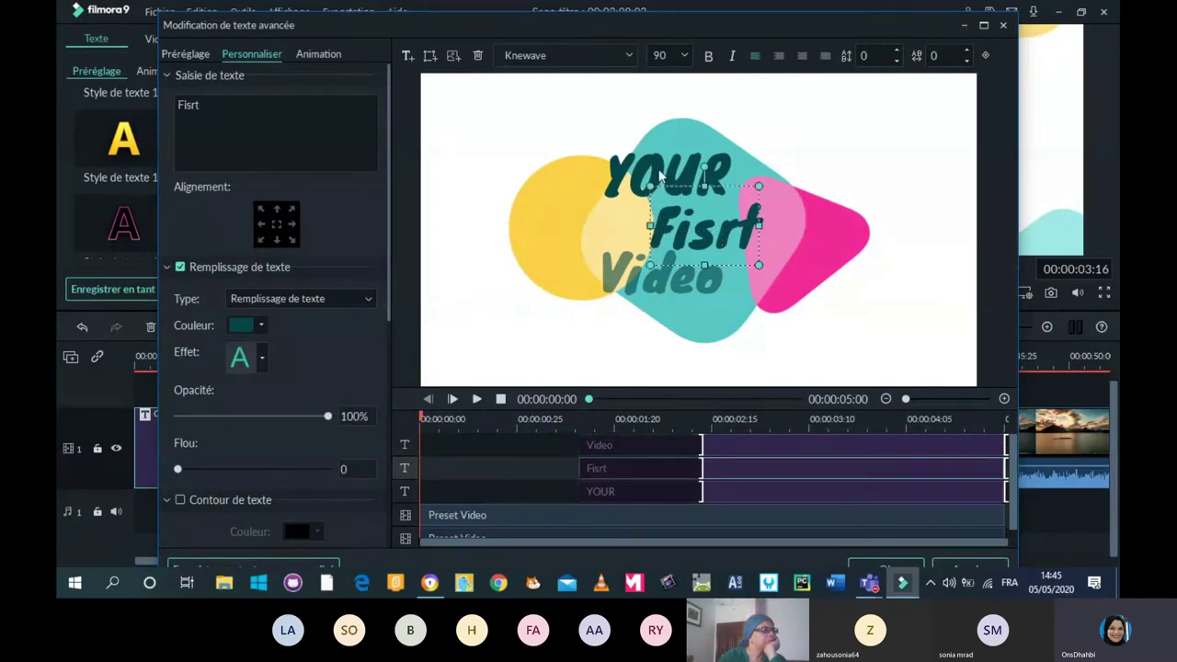
{"action": "left_click", "coordinate": [659, 171]}
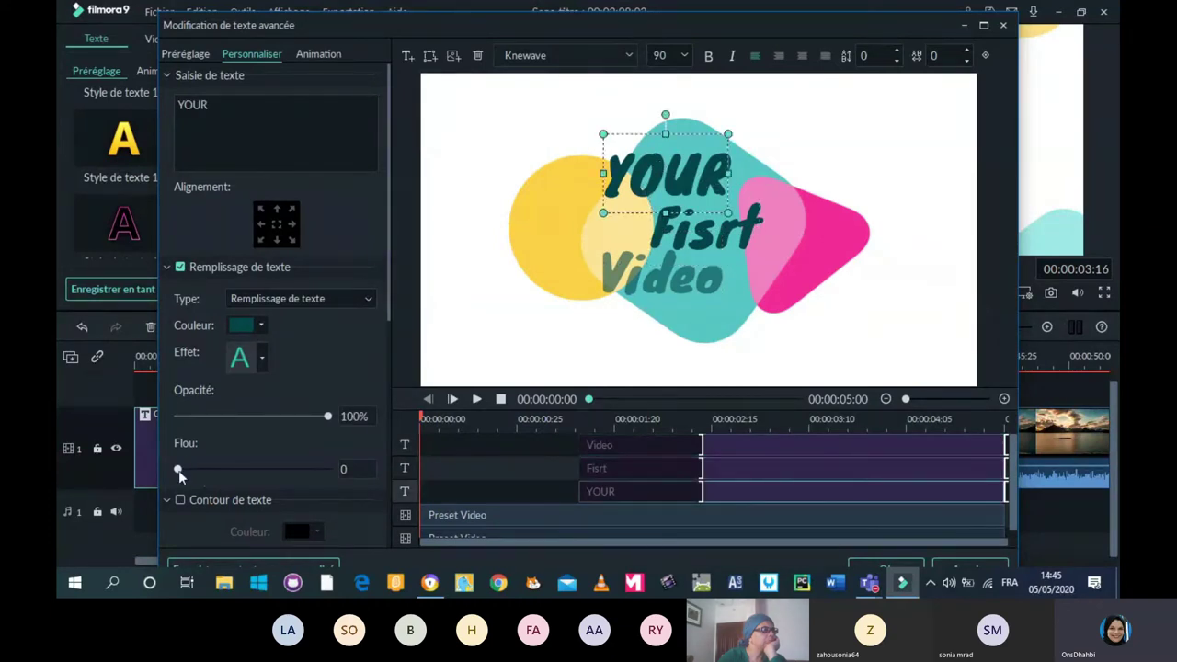
{"action": "left_click_drag", "start_coordinate": [180, 471], "coordinate": [290, 470]}
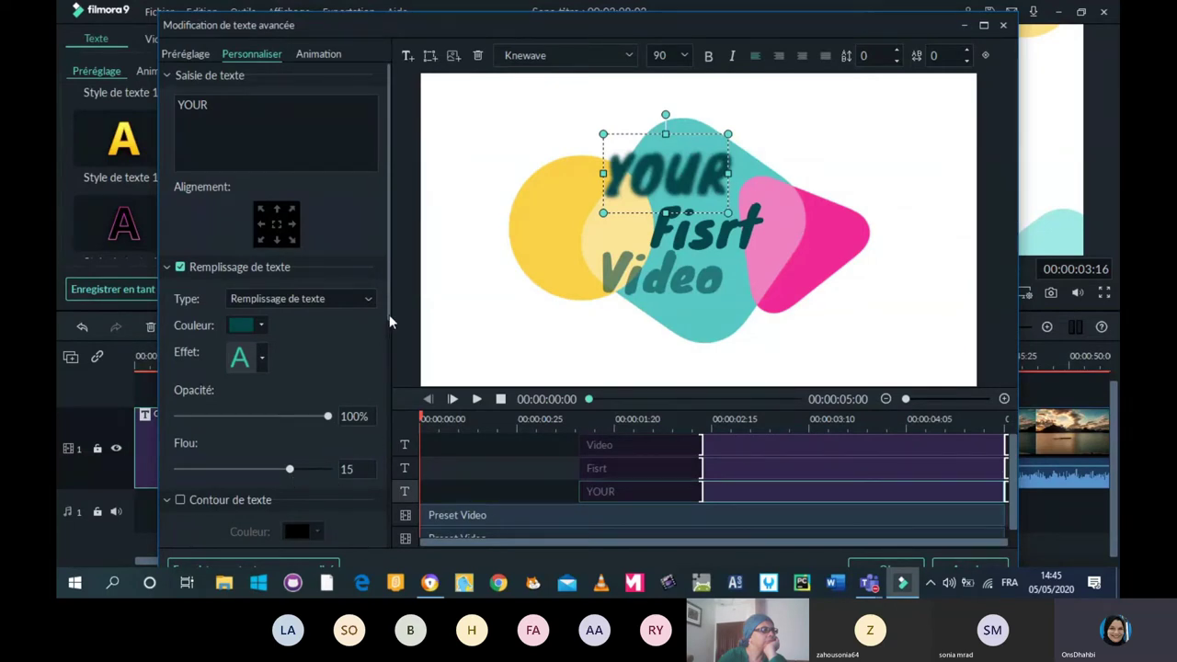
Enable a text outline on the "Fisrt" text and set its colour to black.
{"action": "left_click_drag", "start_coordinate": [389, 322], "coordinate": [381, 421]}
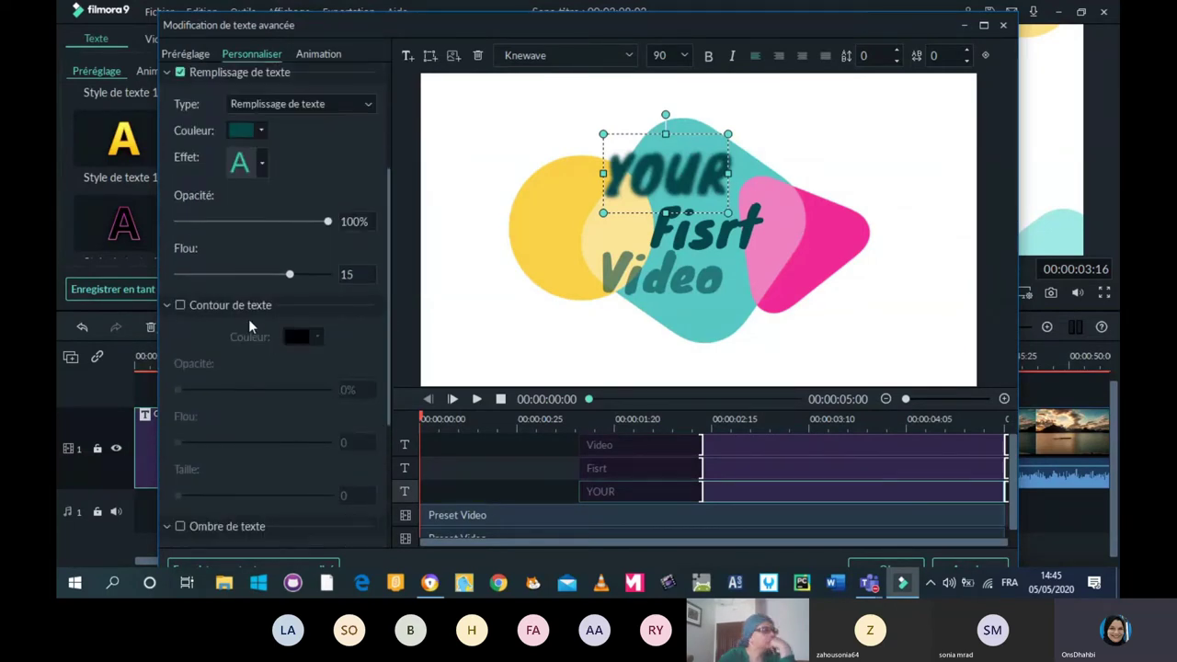
{"action": "left_click", "coordinate": [669, 266]}
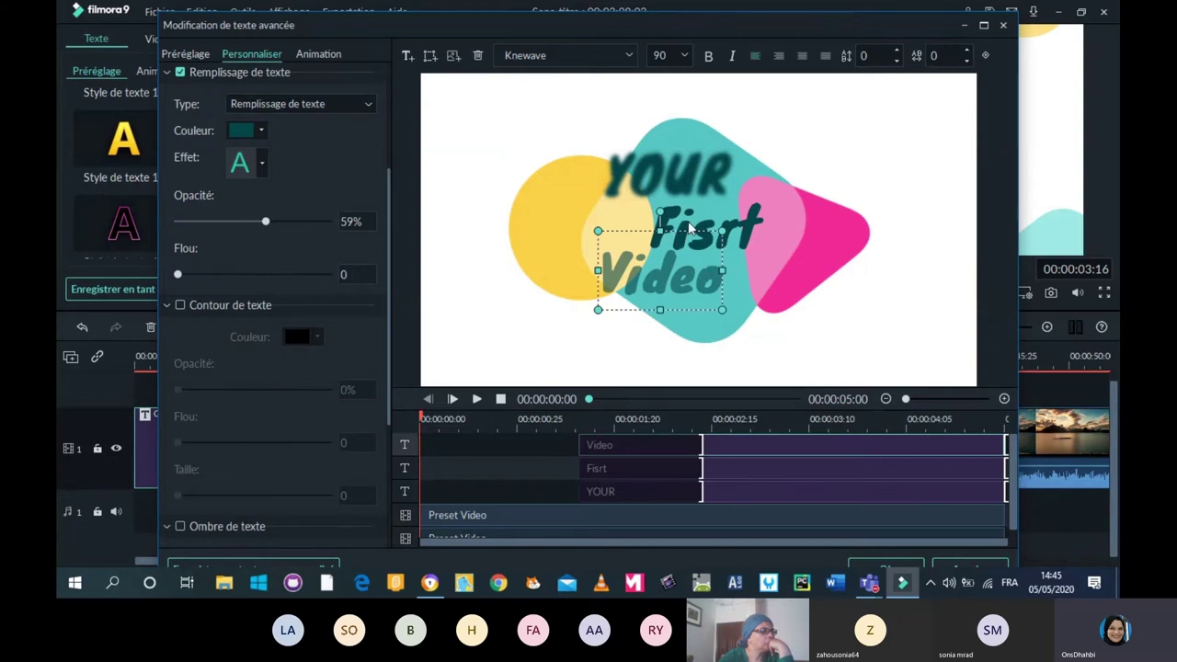
{"action": "left_click", "coordinate": [689, 228]}
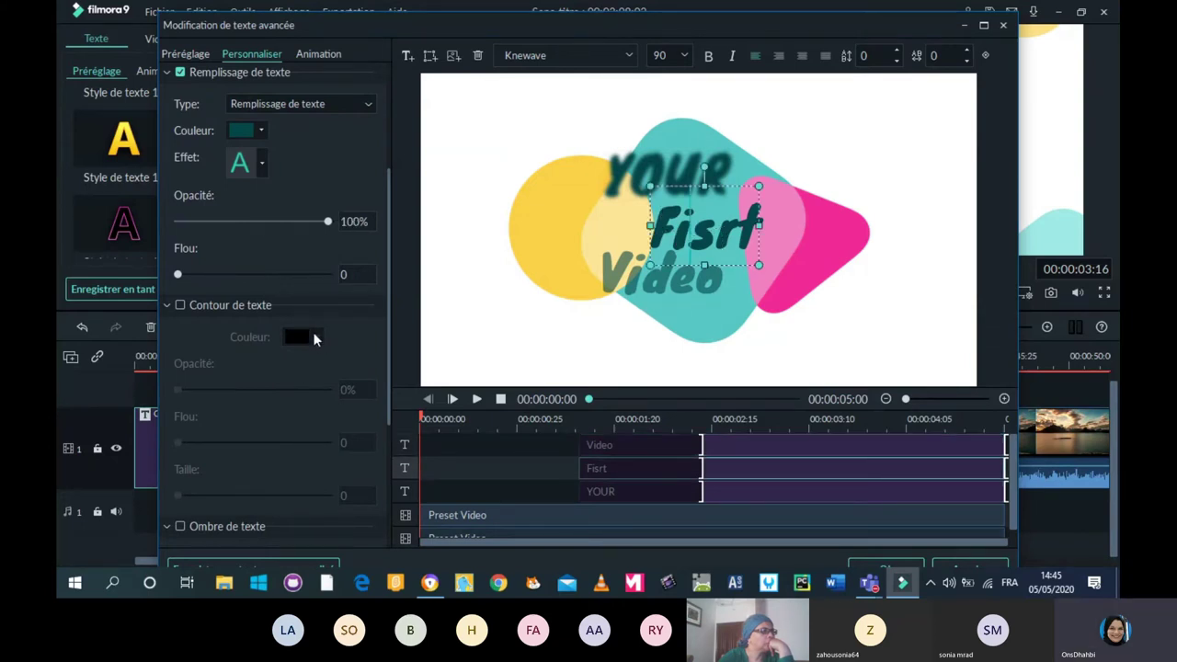
{"action": "left_click", "coordinate": [180, 306]}
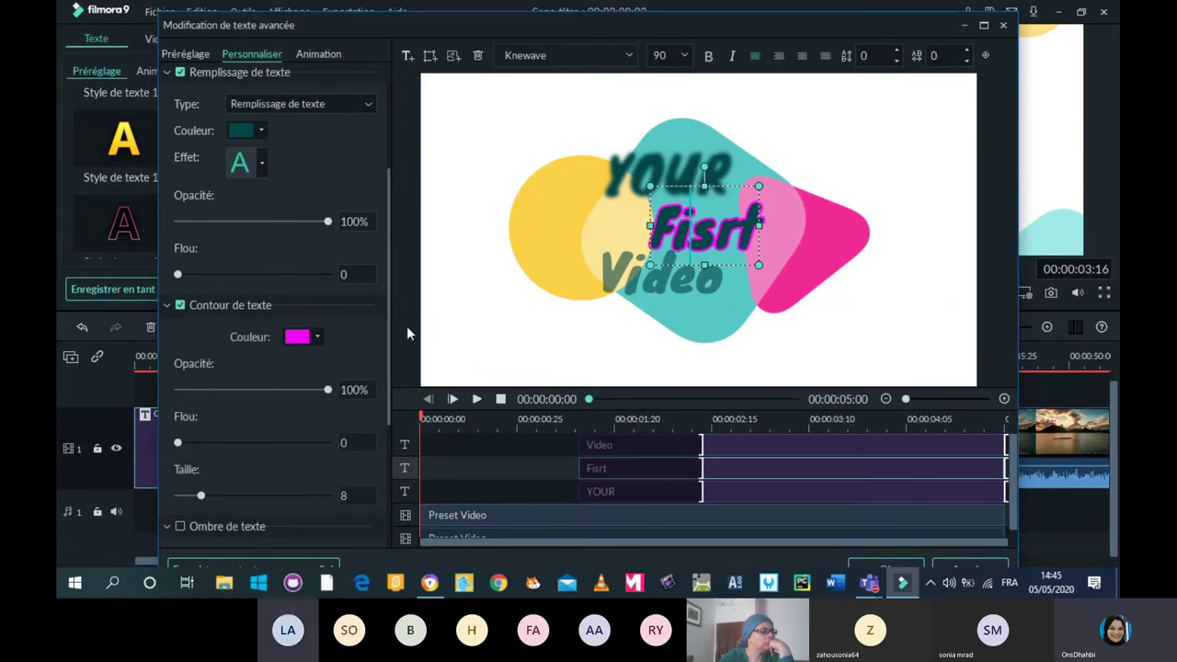
{"action": "left_click", "coordinate": [317, 338]}
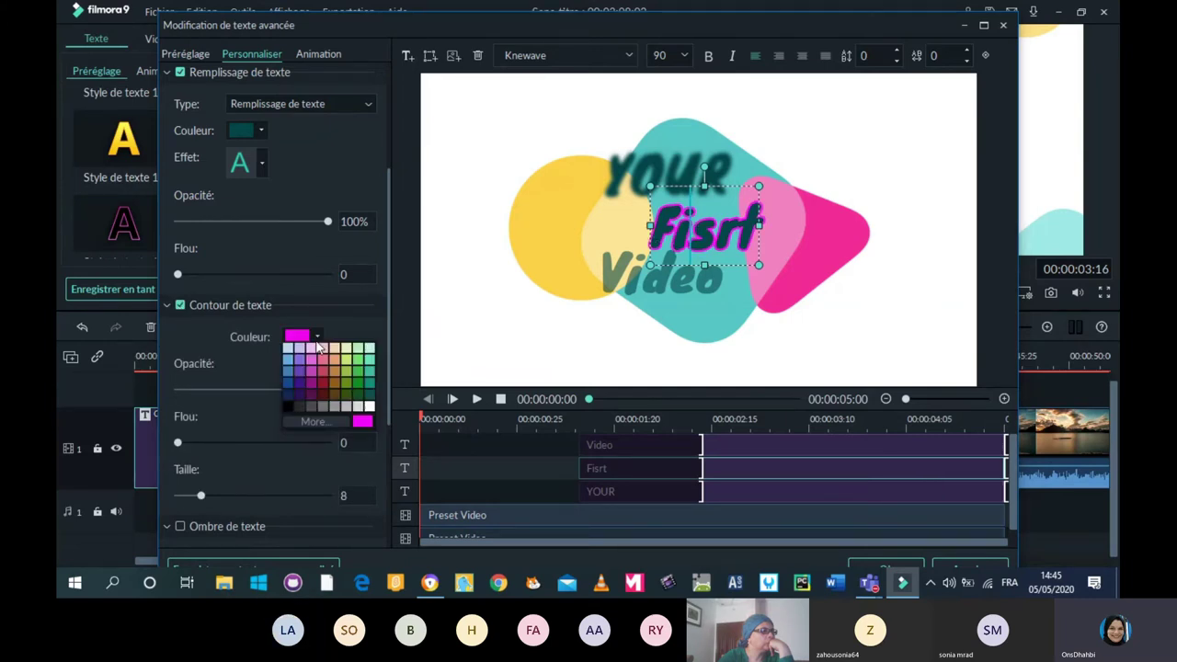
{"action": "left_click", "coordinate": [288, 407]}
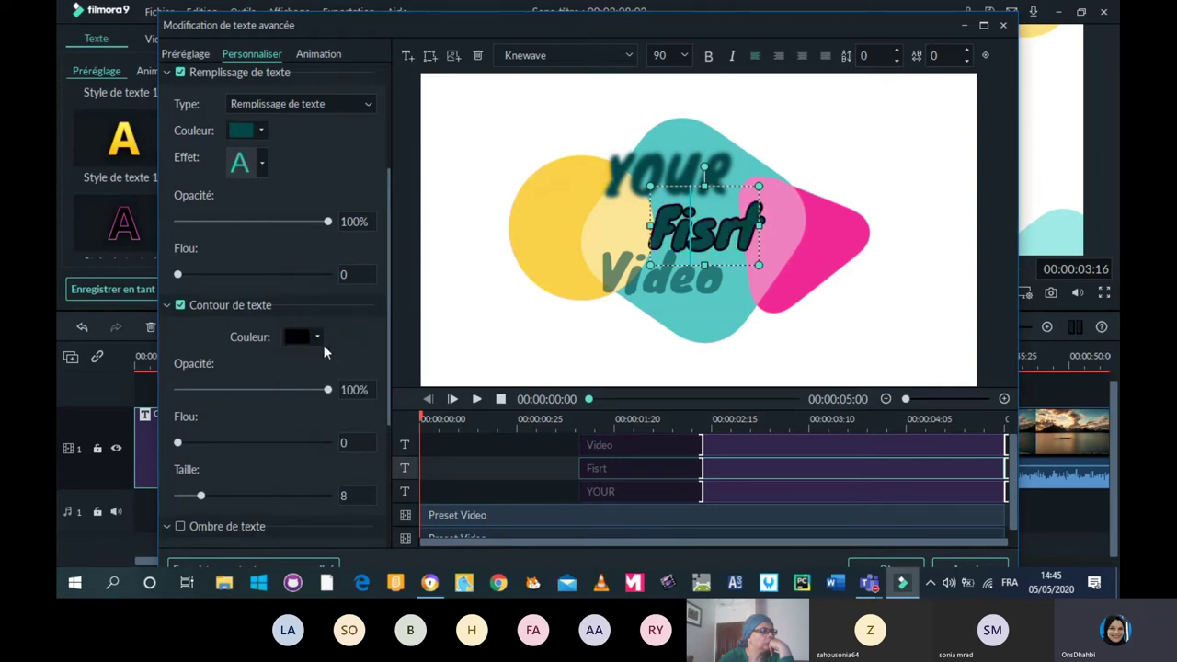
Set the "Fisrt" outline to 60% opacity, size 5 and blur 4.
{"action": "left_click", "coordinate": [268, 391]}
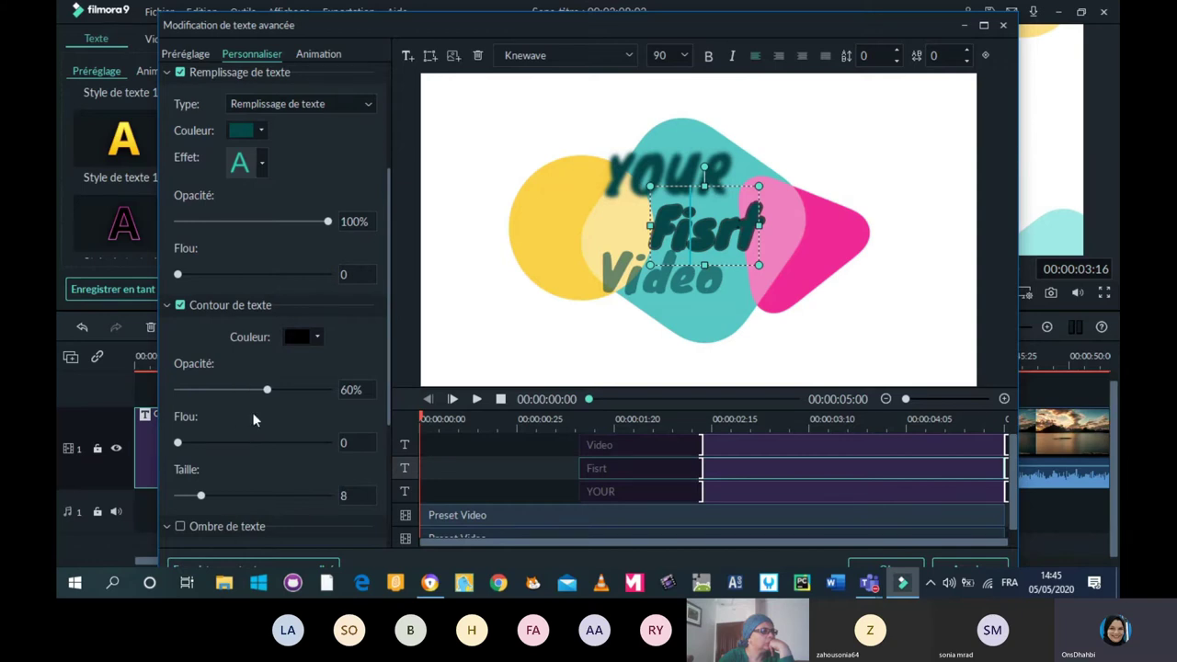
{"action": "mouse_move", "coordinate": [200, 499]}
{"action": "left_mouse_down"}
{"action": "mouse_move", "coordinate": [261, 497]}
{"action": "mouse_move", "coordinate": [192, 496]}
{"action": "left_mouse_up"}
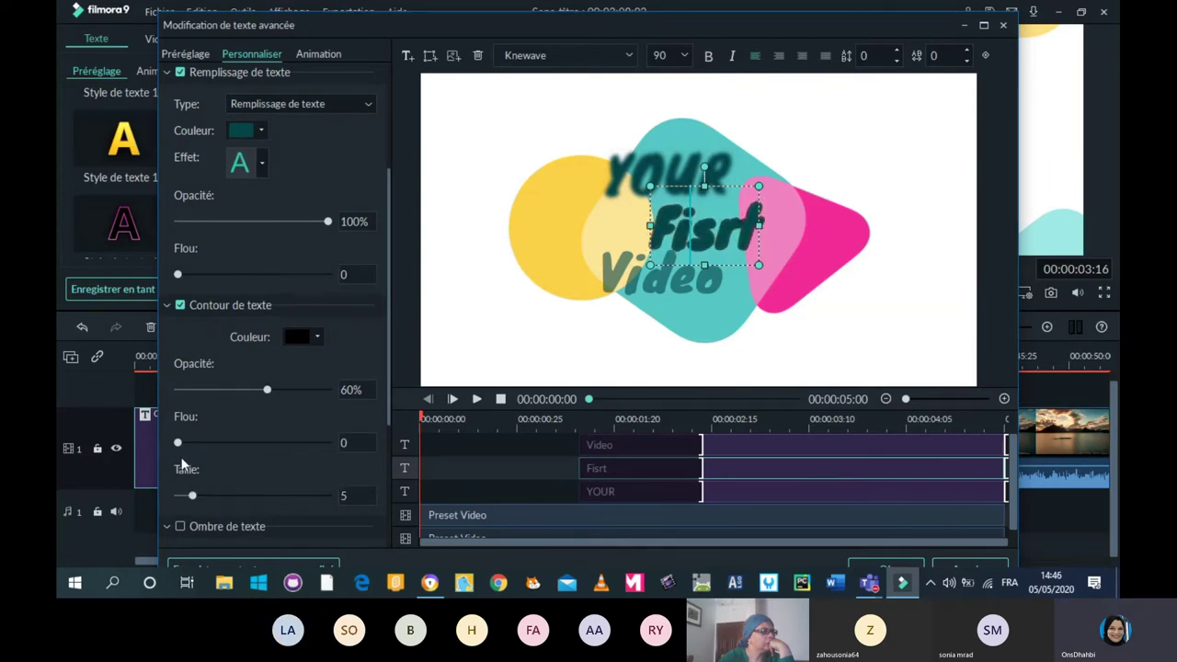
{"action": "left_click_drag", "start_coordinate": [179, 443], "coordinate": [242, 449]}
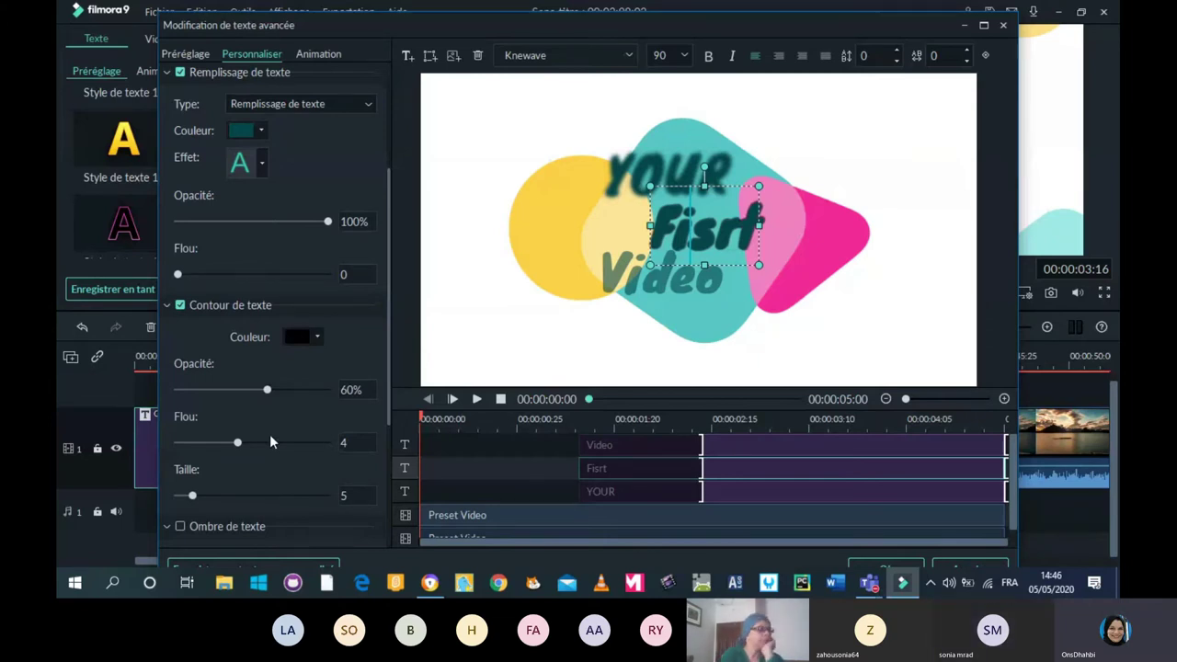
Select the title's elements in turn, maximize the advanced text editor, and preview the title up to about 3 seconds.
{"action": "left_click", "coordinate": [566, 106]}
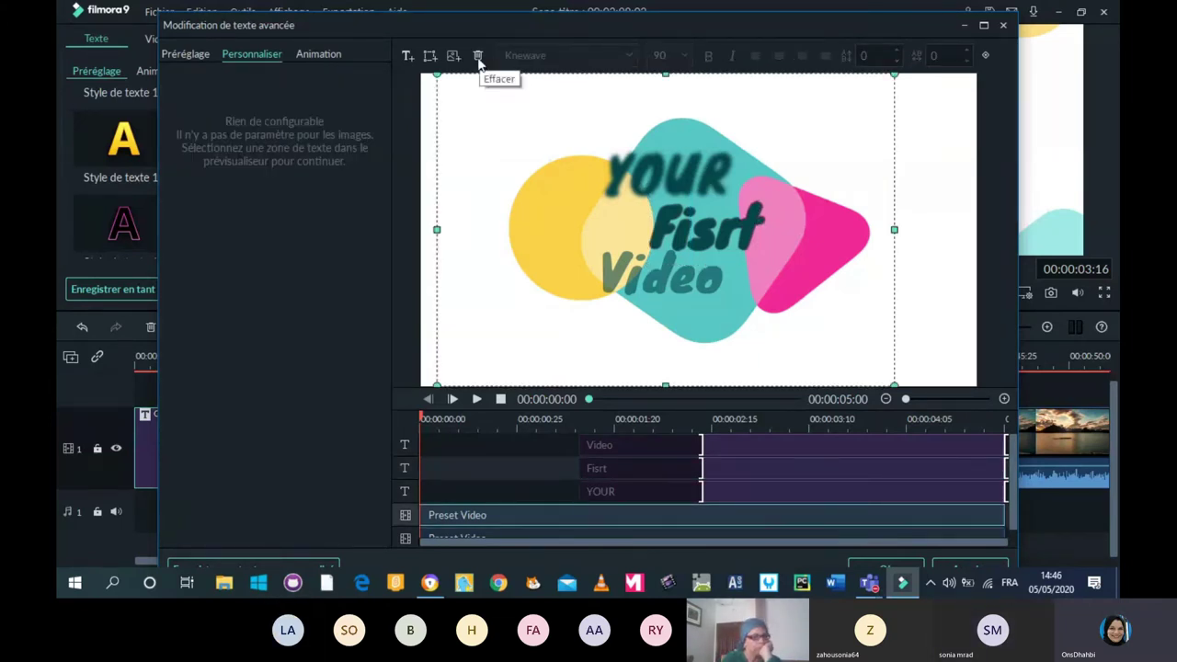
{"action": "left_click", "coordinate": [723, 186]}
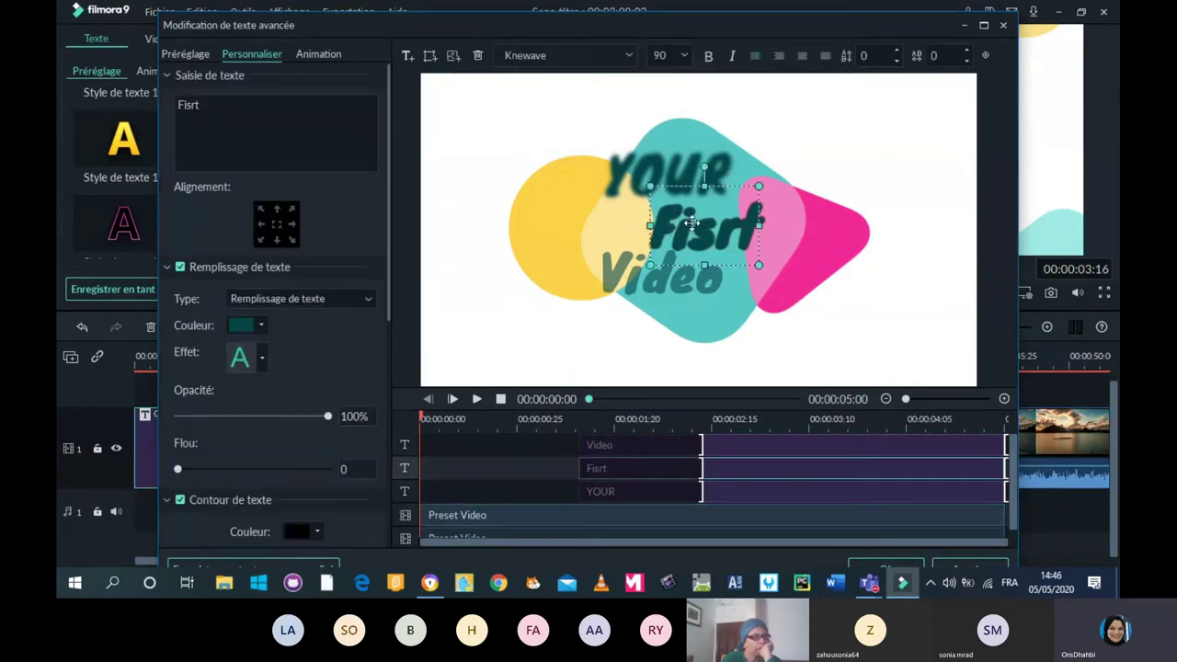
{"action": "left_click", "coordinate": [667, 174]}
{"action": "left_click", "coordinate": [662, 276]}
{"action": "left_click", "coordinate": [726, 217]}
{"action": "left_click", "coordinate": [985, 26]}
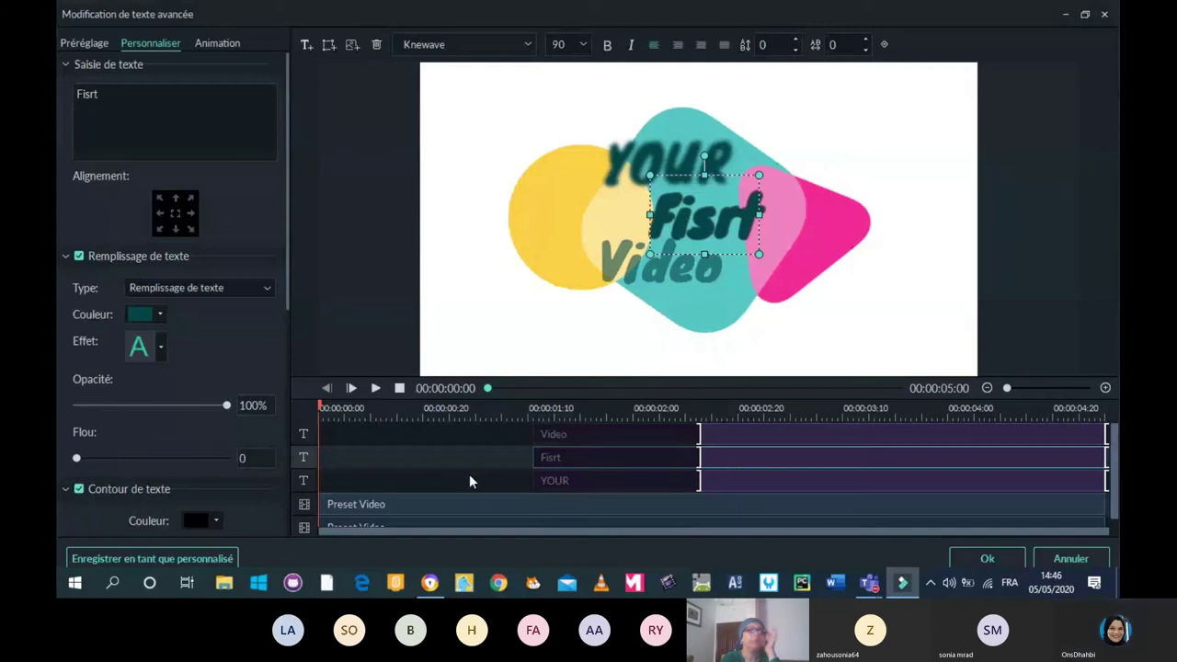
{"action": "left_click", "coordinate": [376, 390]}
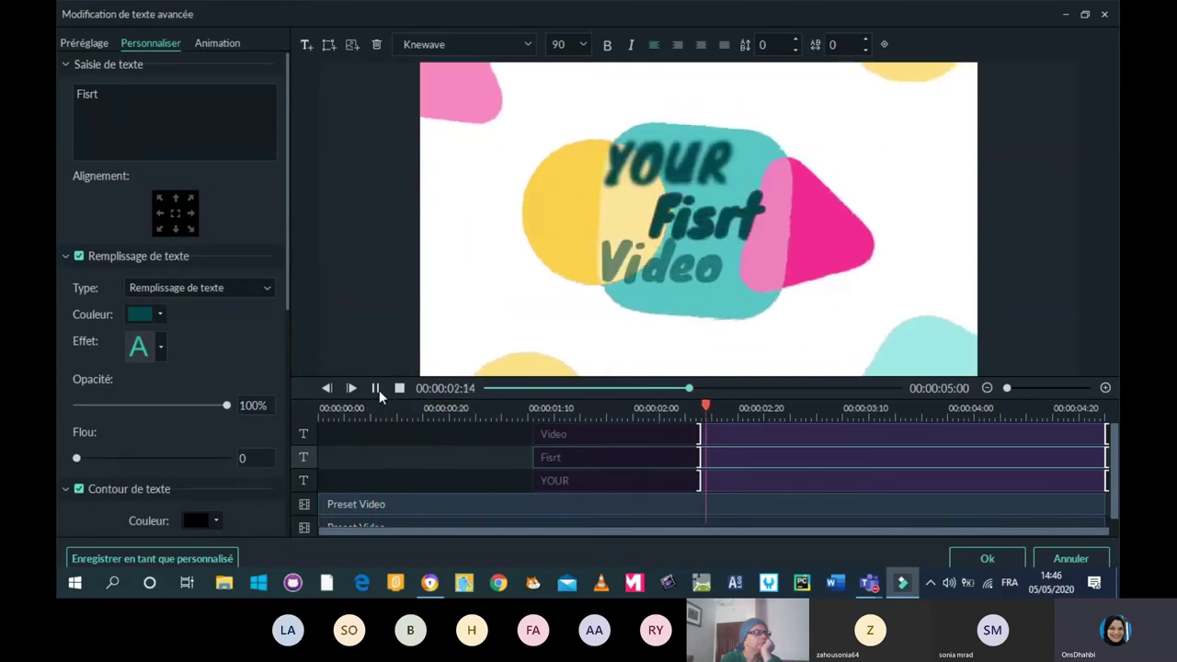
{"action": "left_click", "coordinate": [377, 390]}
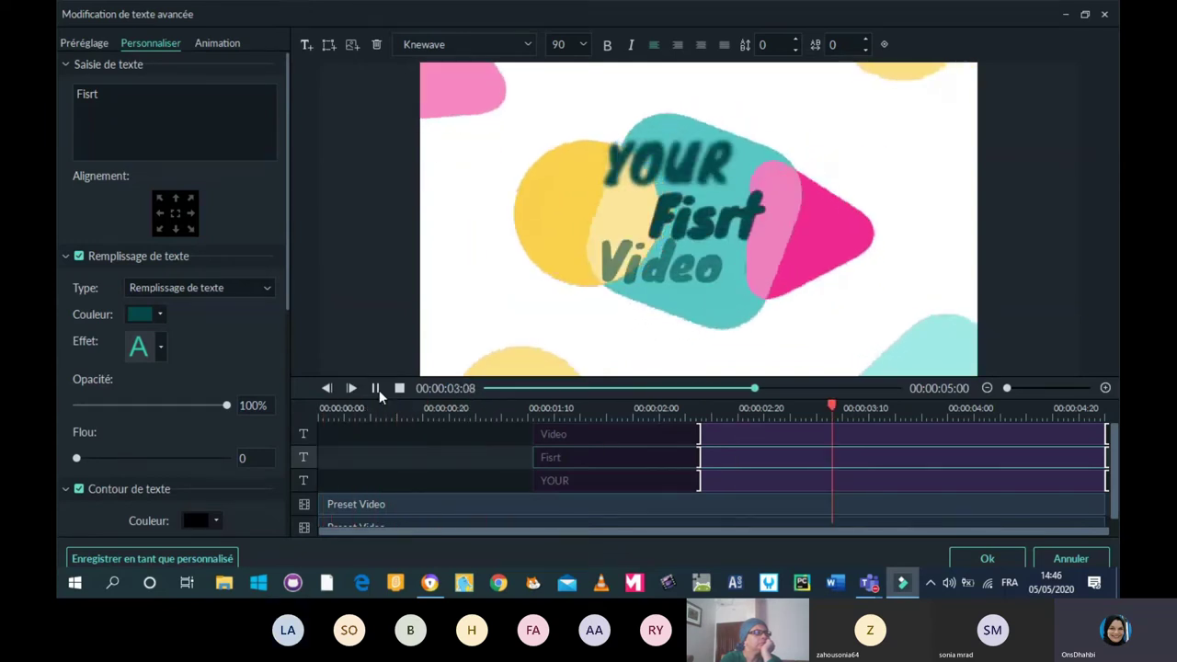
Trim the start of both Preset Video layers to about 2.7 seconds and play the title from the beginning.
{"action": "left_click", "coordinate": [371, 509]}
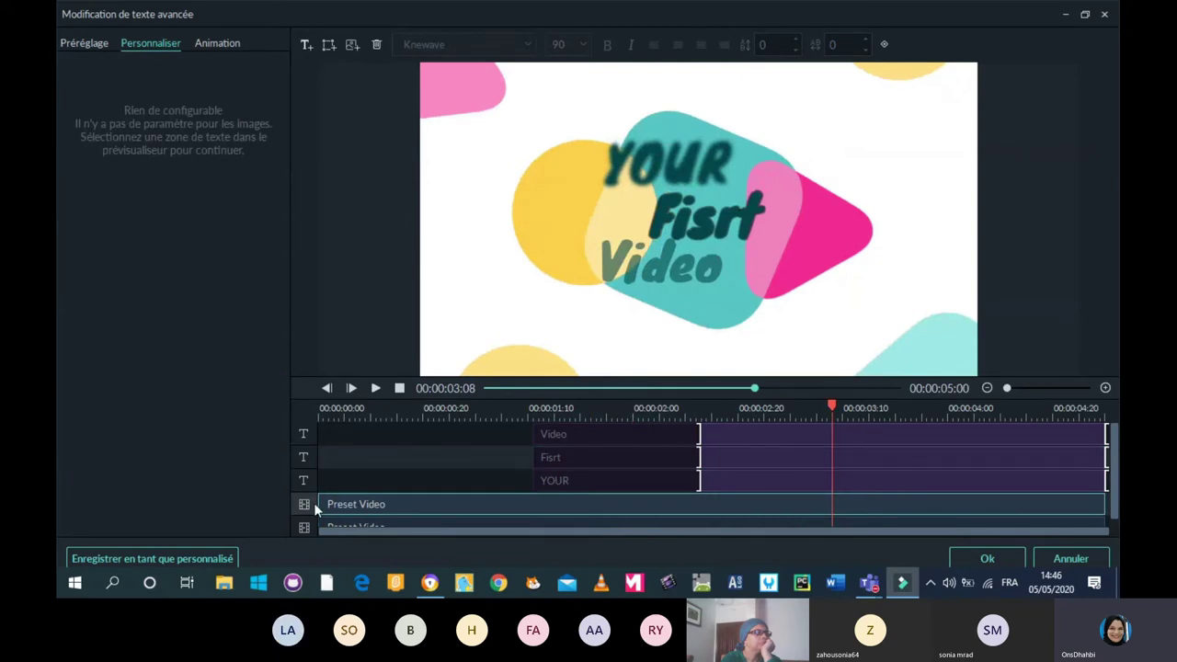
{"action": "left_click_drag", "start_coordinate": [318, 503], "coordinate": [748, 508]}
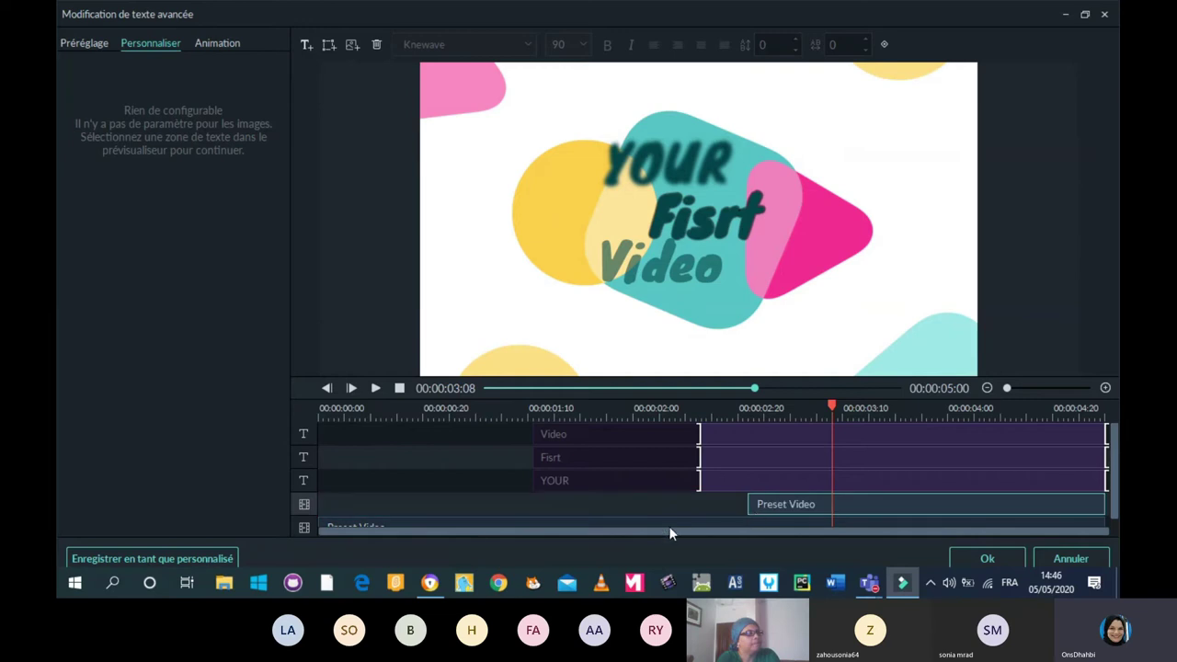
{"action": "scroll", "coordinate": [1115, 503], "scroll_direction": "down", "scroll_amount": 2}
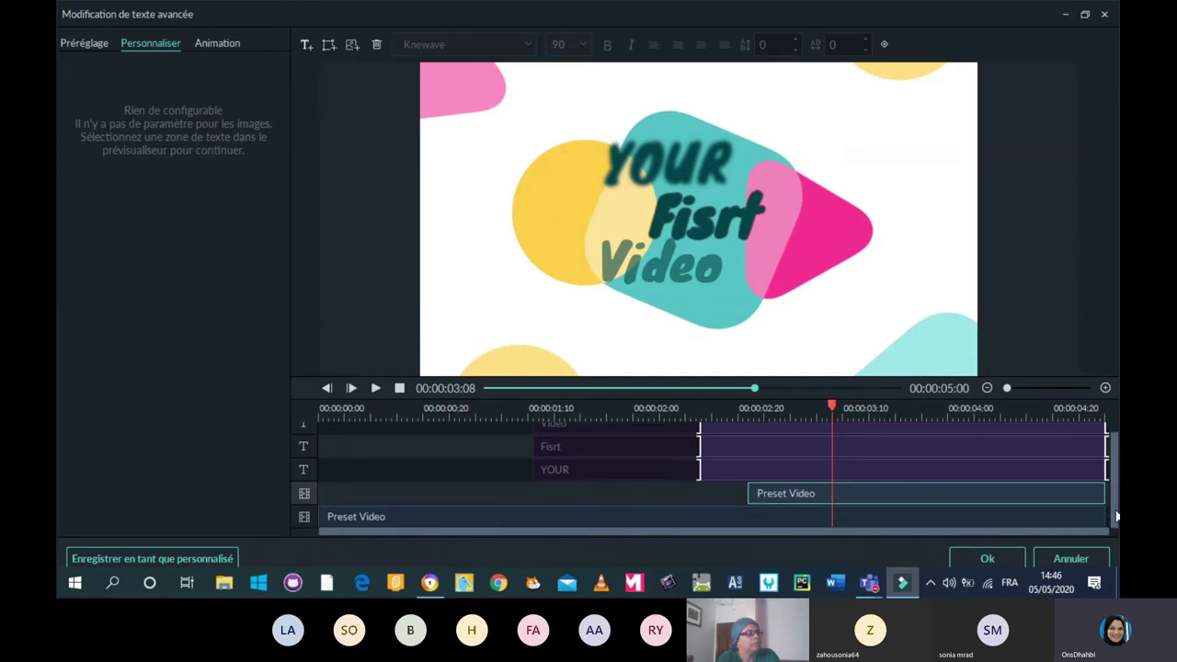
{"action": "left_click", "coordinate": [453, 512]}
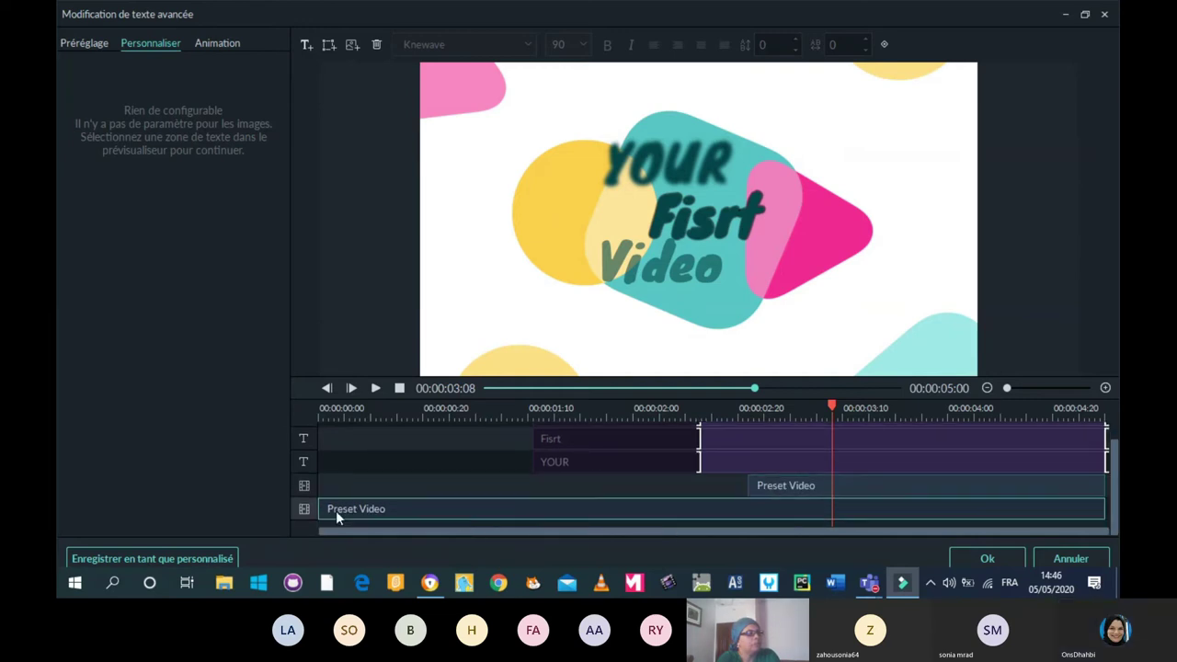
{"action": "left_click_drag", "start_coordinate": [316, 509], "coordinate": [746, 508]}
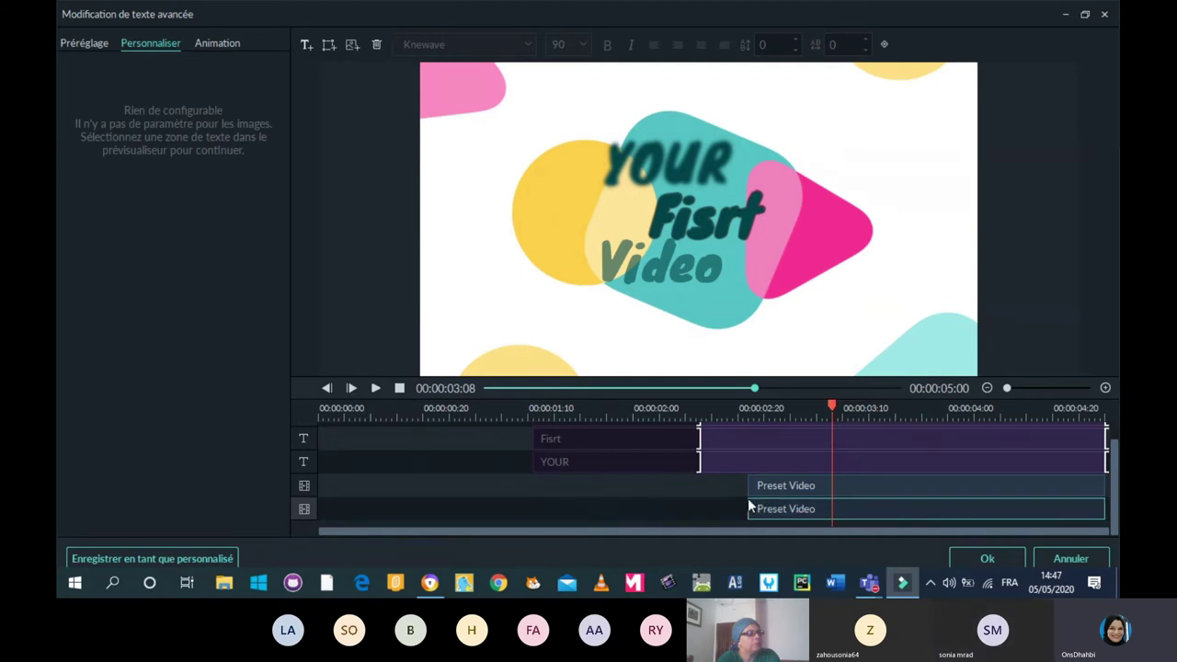
{"action": "left_click_drag", "start_coordinate": [830, 407], "coordinate": [307, 499]}
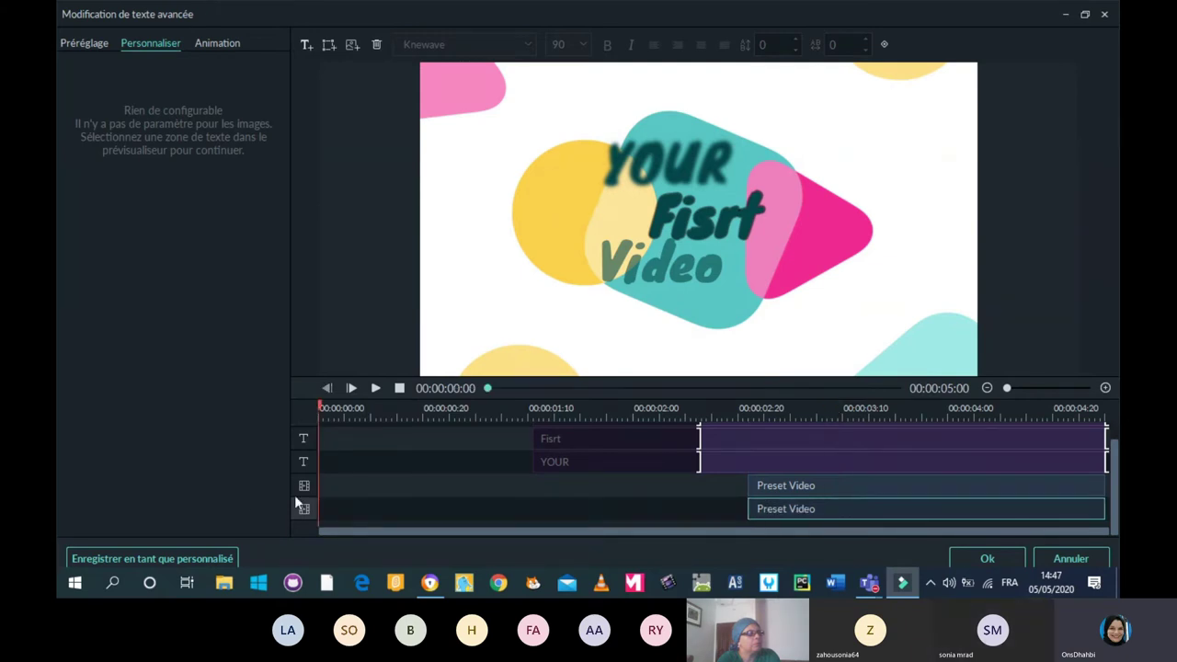
{"action": "left_click", "coordinate": [375, 389]}
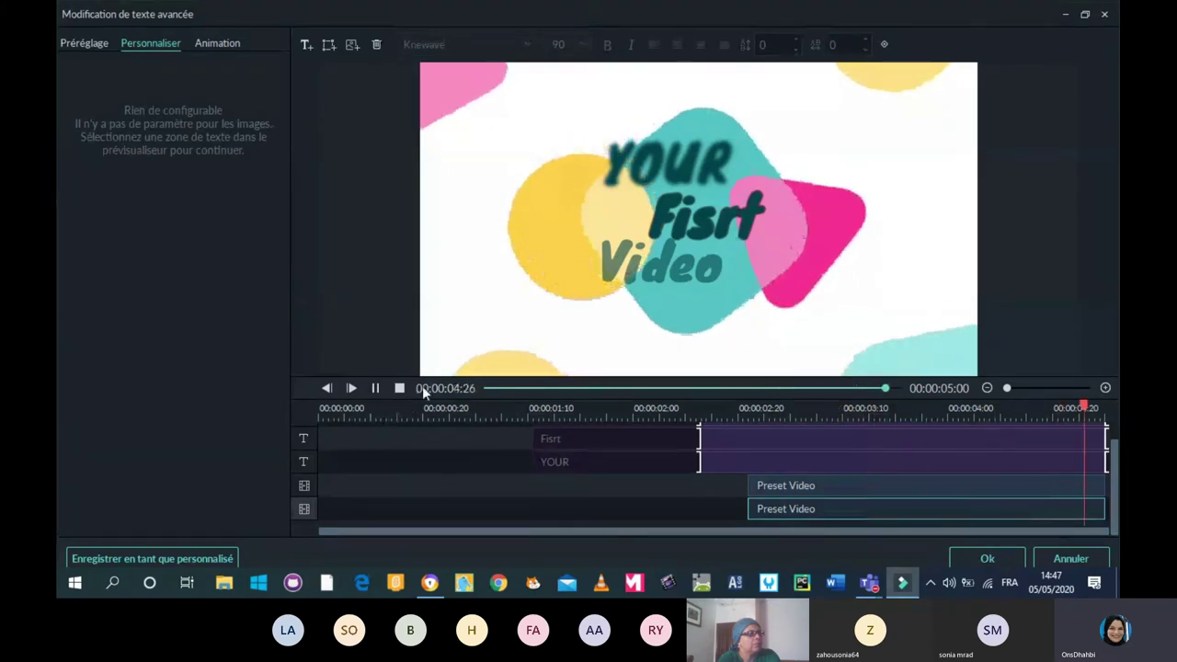
Extend the lower Preset Video layer to start at about 1.2 seconds and replay the title from the beginning.
{"action": "left_click_drag", "start_coordinate": [747, 508], "coordinate": [501, 511]}
{"action": "left_click", "coordinate": [461, 457]}
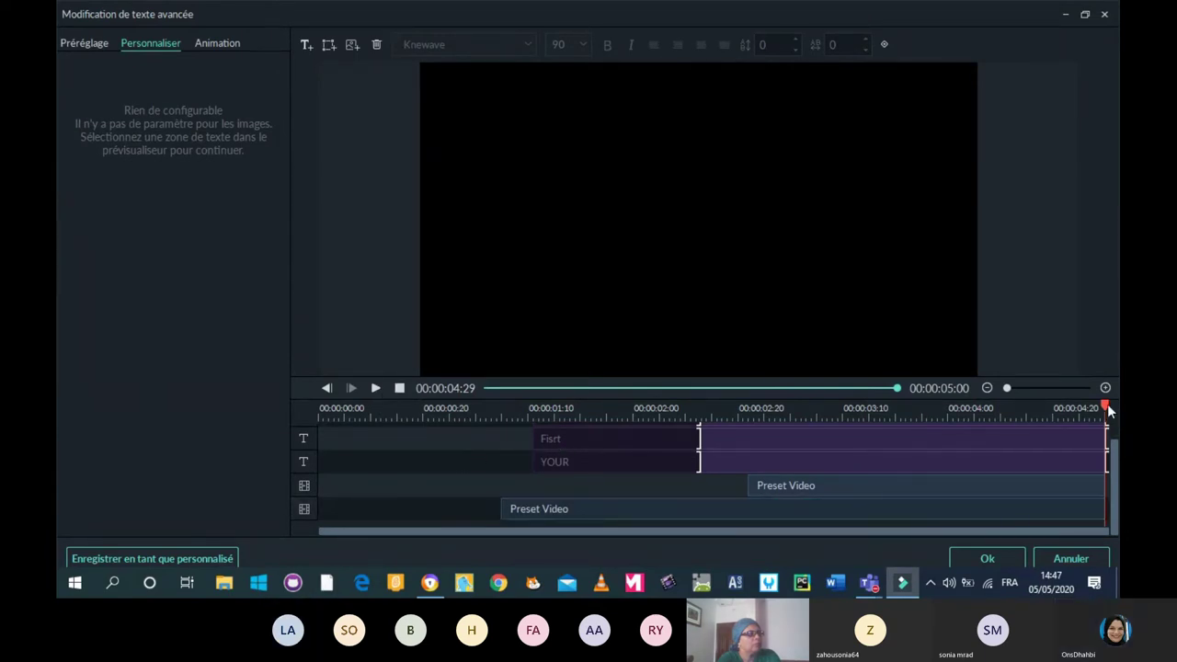
{"action": "left_click_drag", "start_coordinate": [1108, 413], "coordinate": [322, 451]}
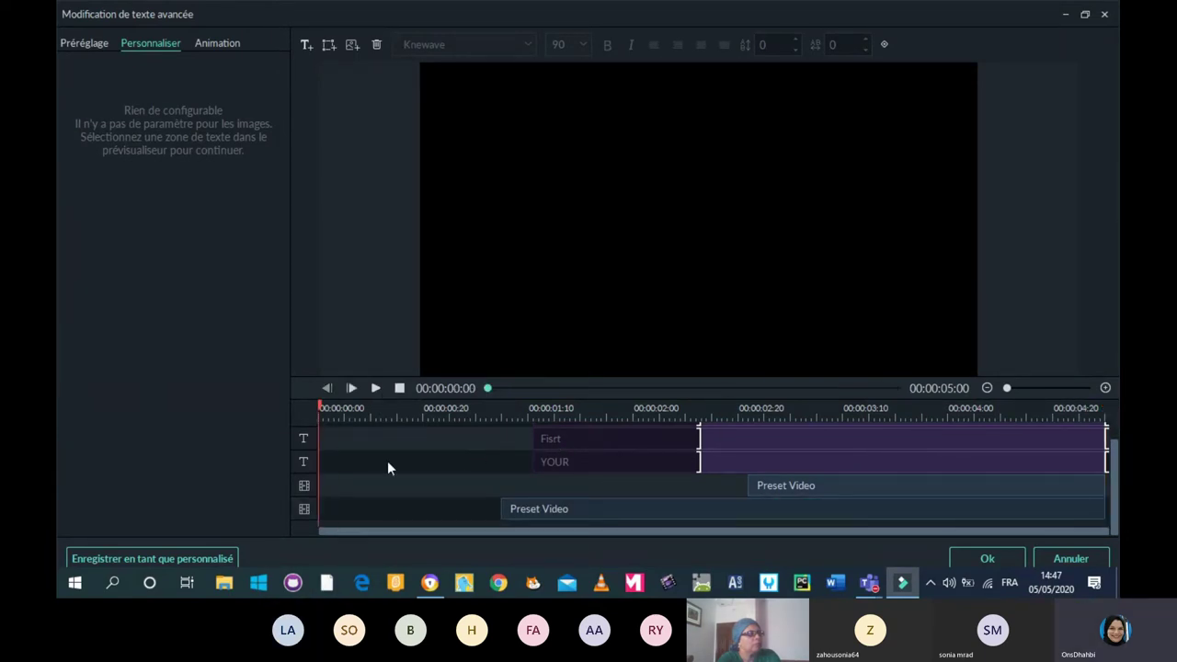
{"action": "left_click", "coordinate": [377, 388]}
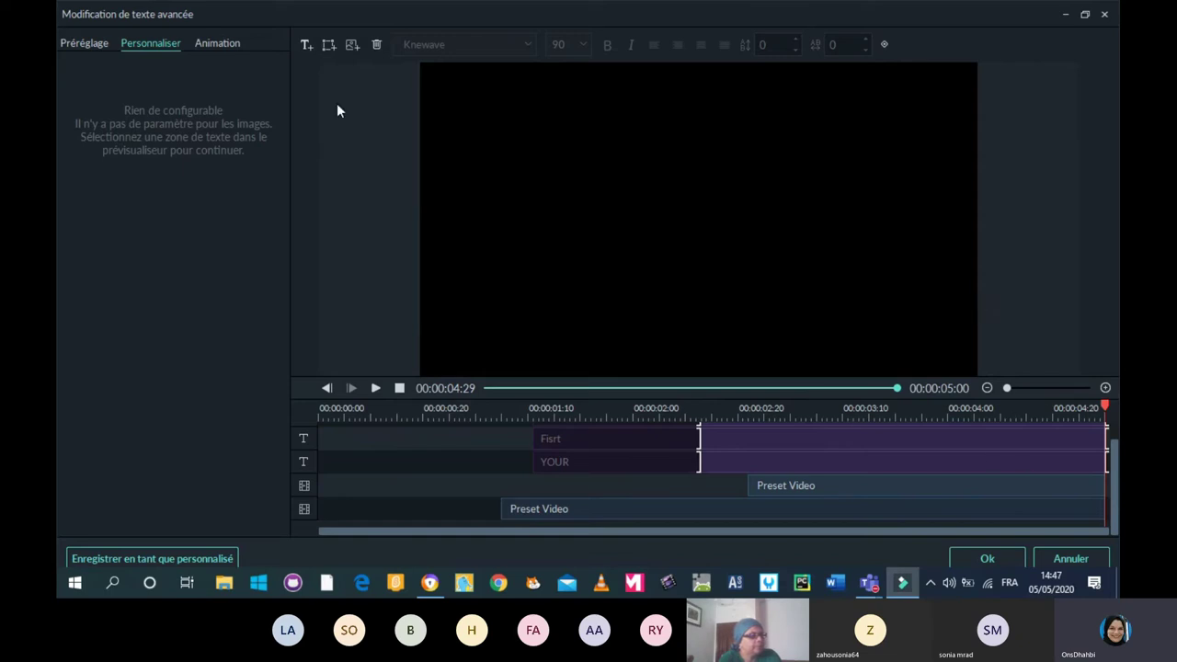
Close the advanced text editor with the title changes saved, and play the end of the opening title on the timeline.
{"action": "left_click", "coordinate": [1104, 16]}
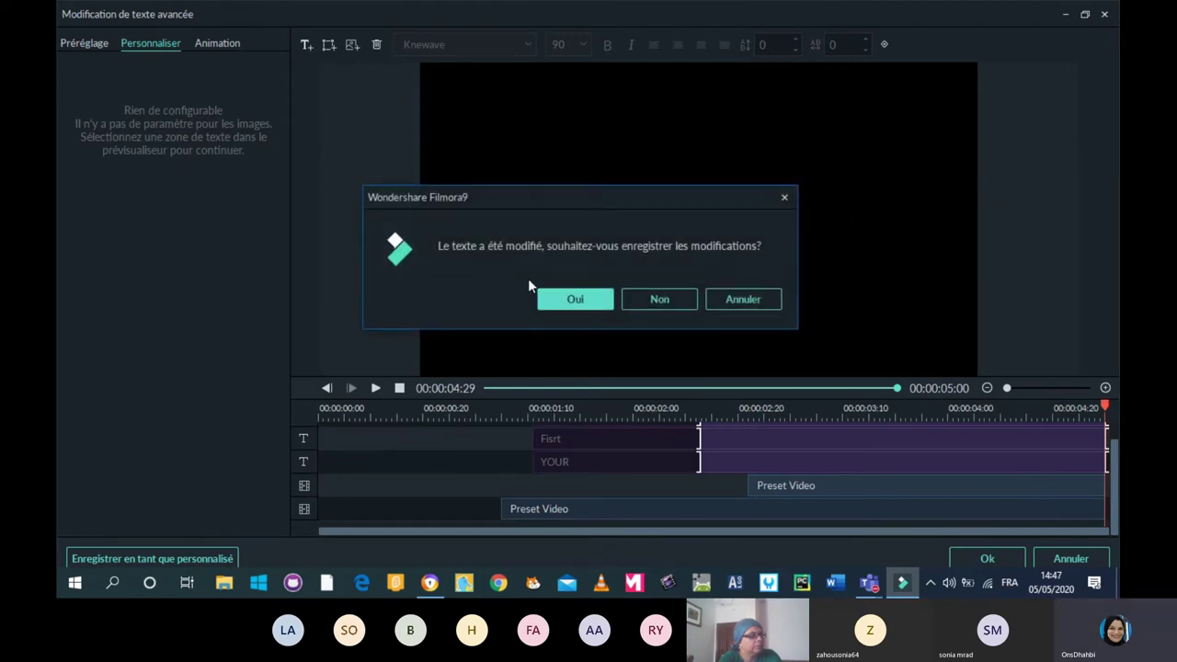
{"action": "left_click", "coordinate": [552, 304]}
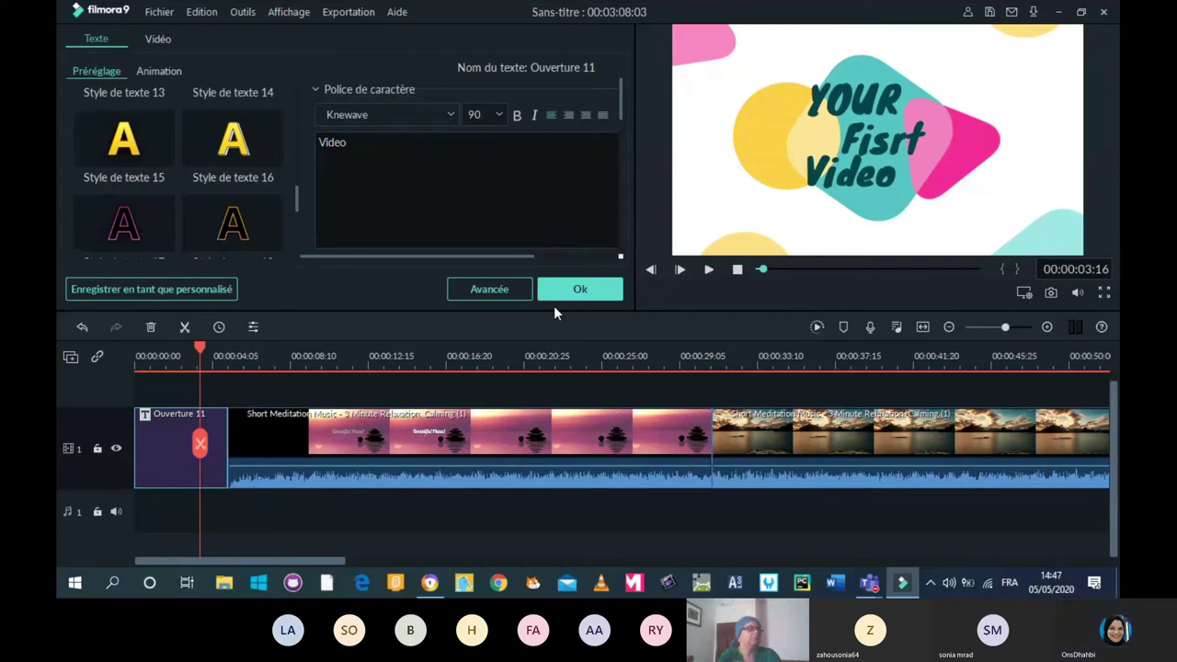
{"action": "left_click", "coordinate": [709, 272]}
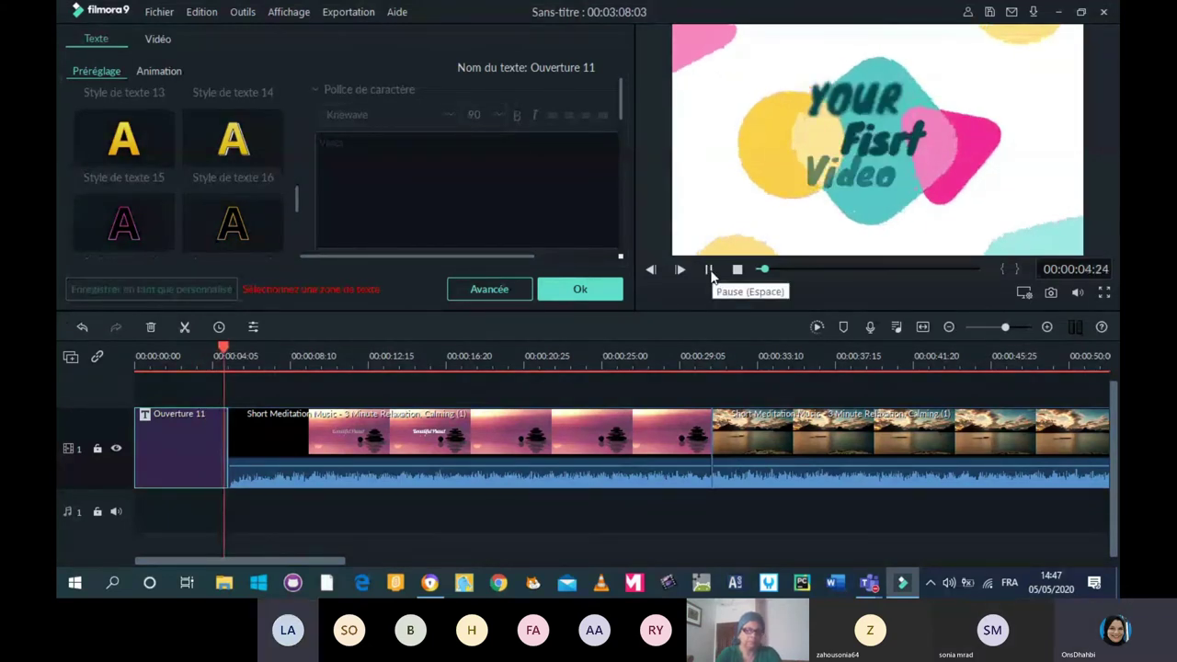
{"action": "left_click", "coordinate": [736, 270]}
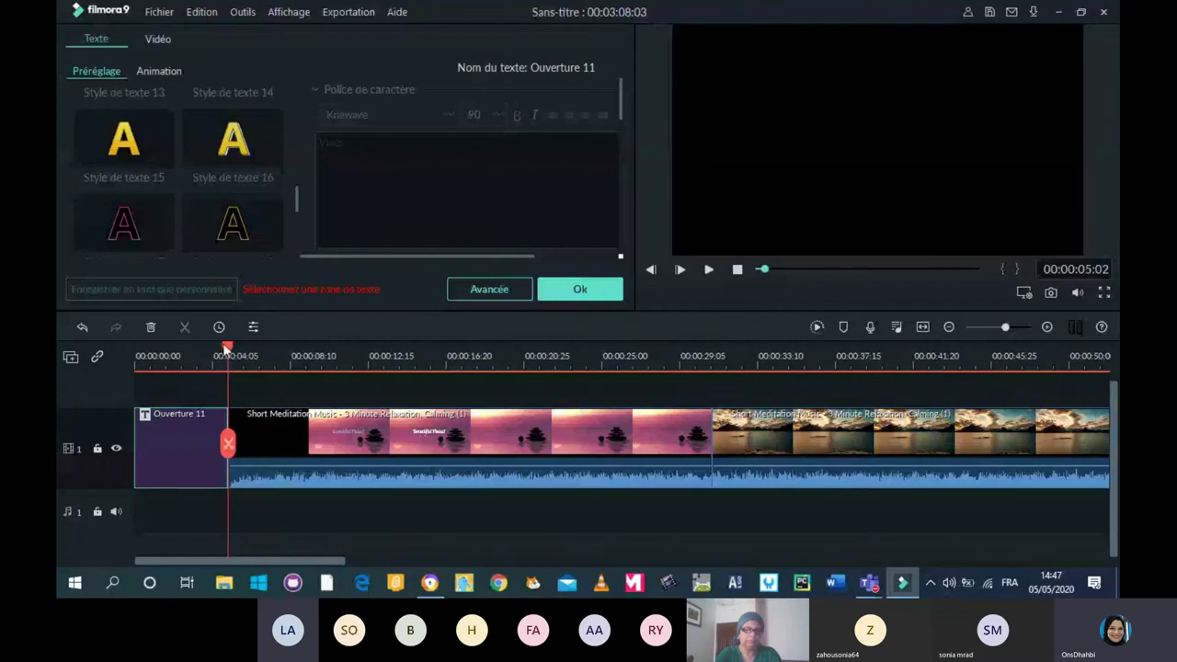
Play the first video clip through its "Beautiful Planet" caption, and pause on it.
{"action": "left_click", "coordinate": [704, 271]}
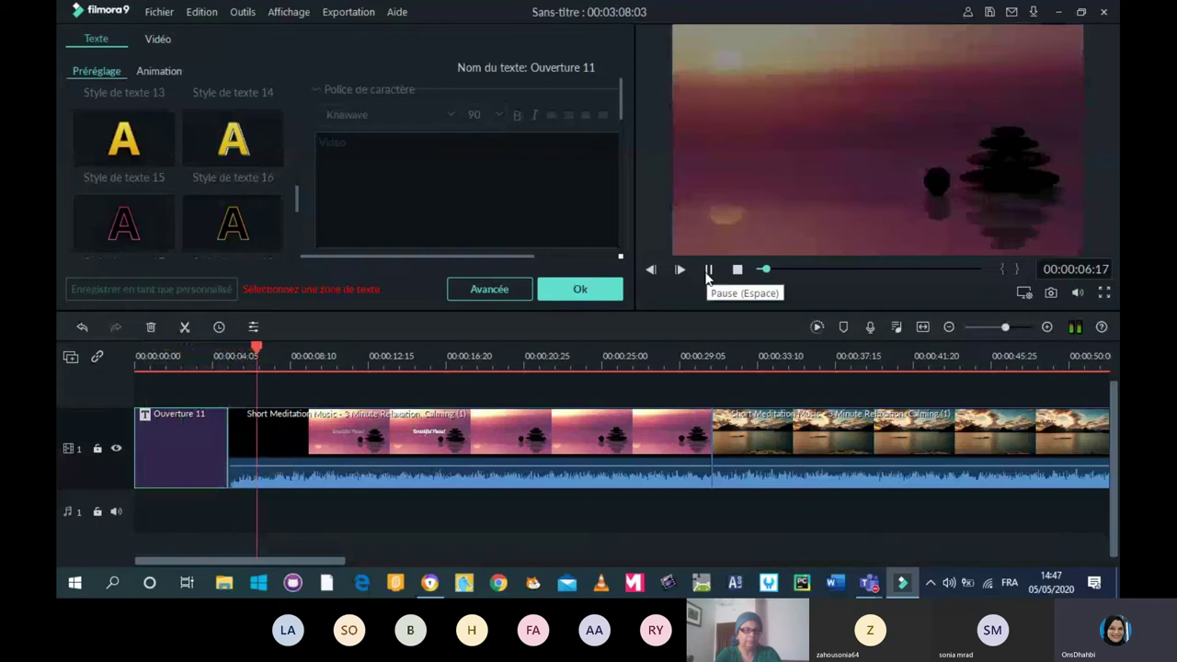
{"action": "left_click", "coordinate": [708, 270]}
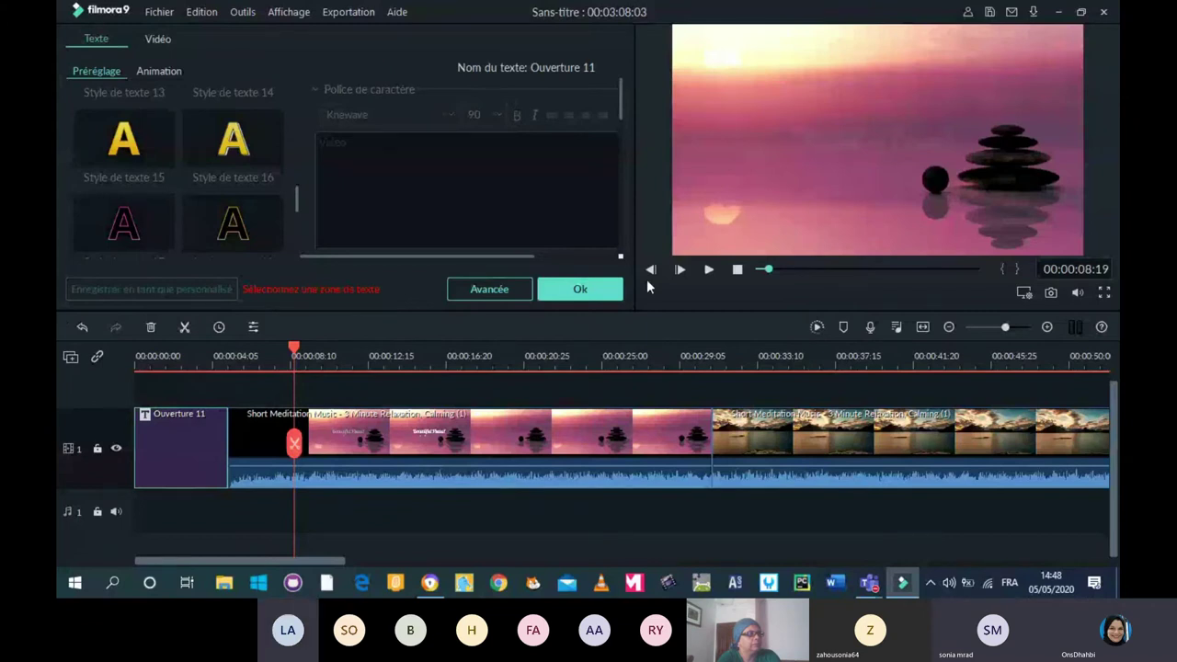
{"action": "left_click", "coordinate": [708, 269]}
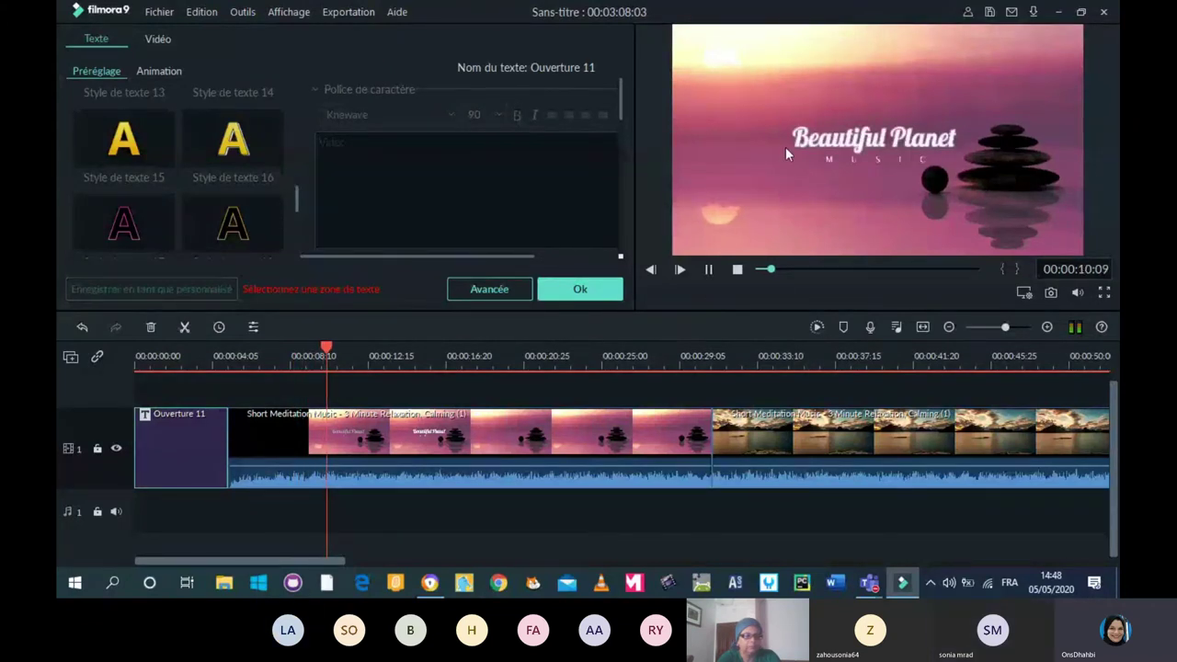
{"action": "left_click", "coordinate": [831, 168]}
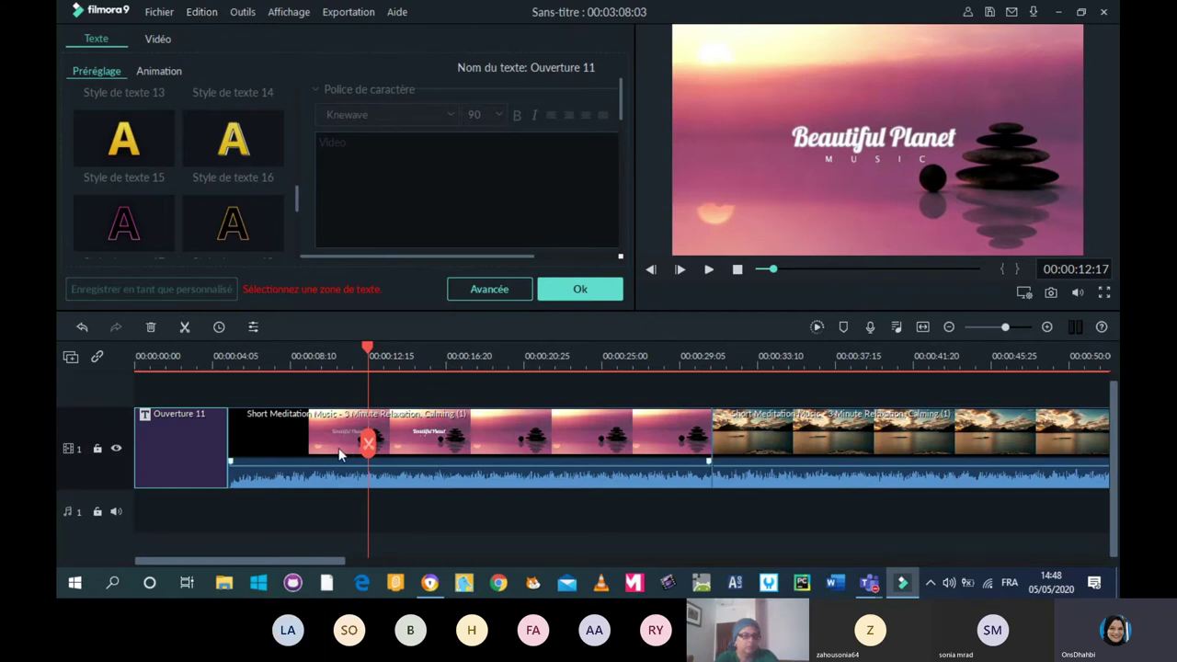
Open the first video clip's properties, close them without changes, and select the opening title on the timeline.
{"action": "double_click", "coordinate": [398, 451]}
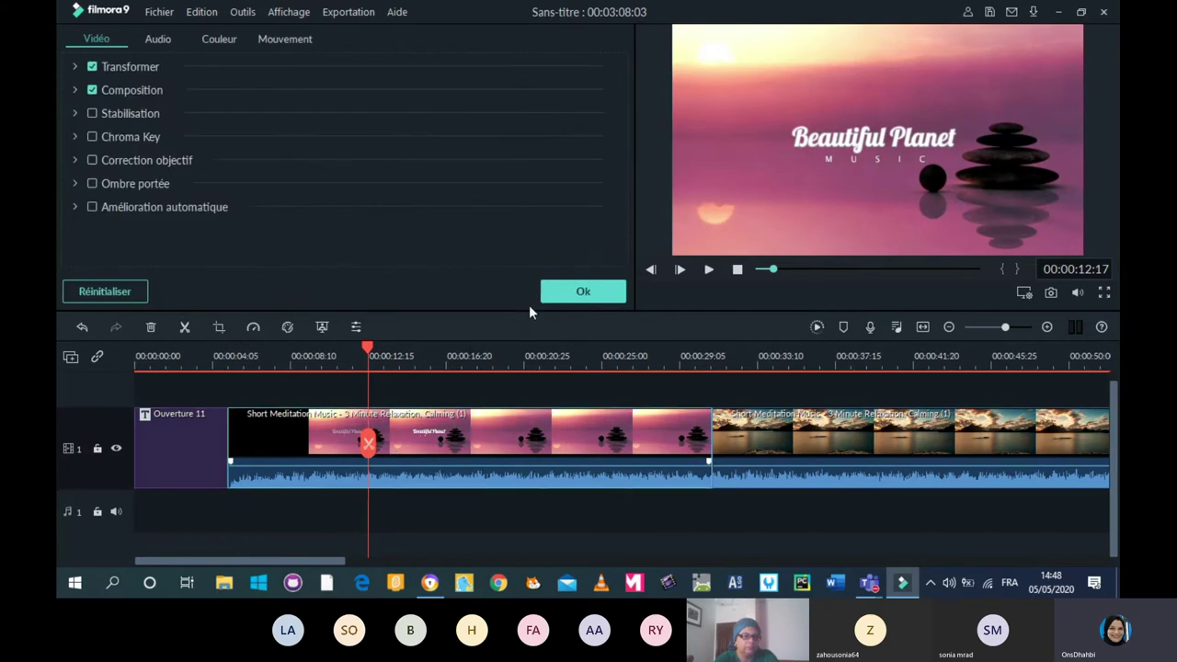
{"action": "left_click", "coordinate": [579, 290]}
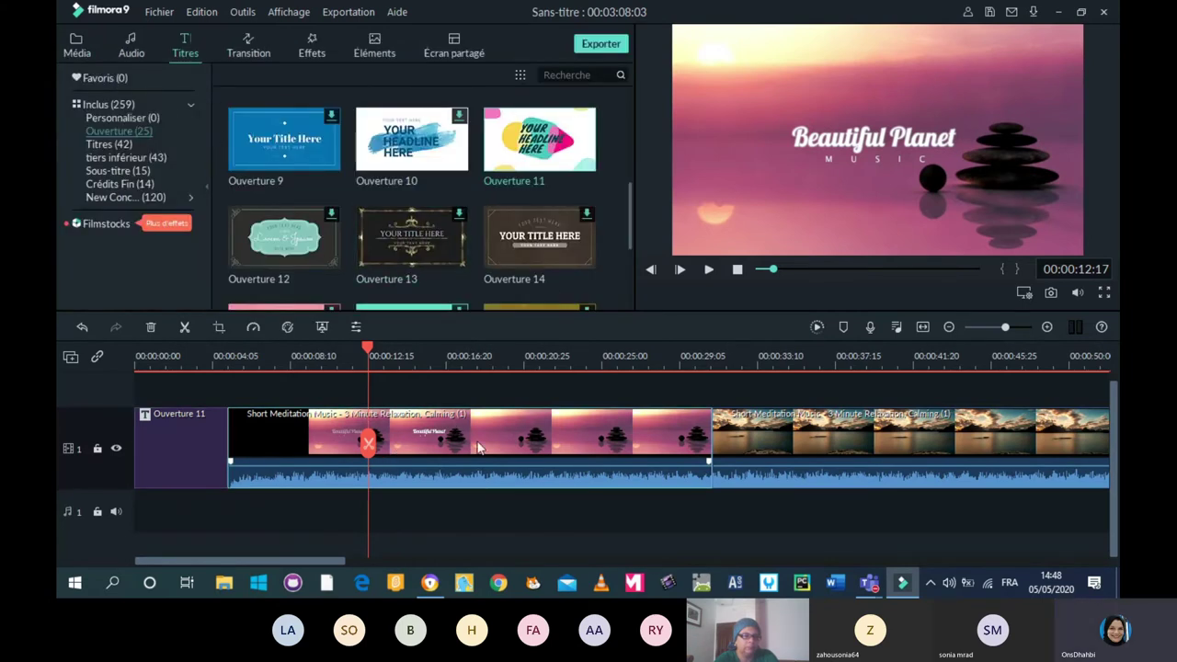
{"action": "left_click", "coordinate": [200, 467]}
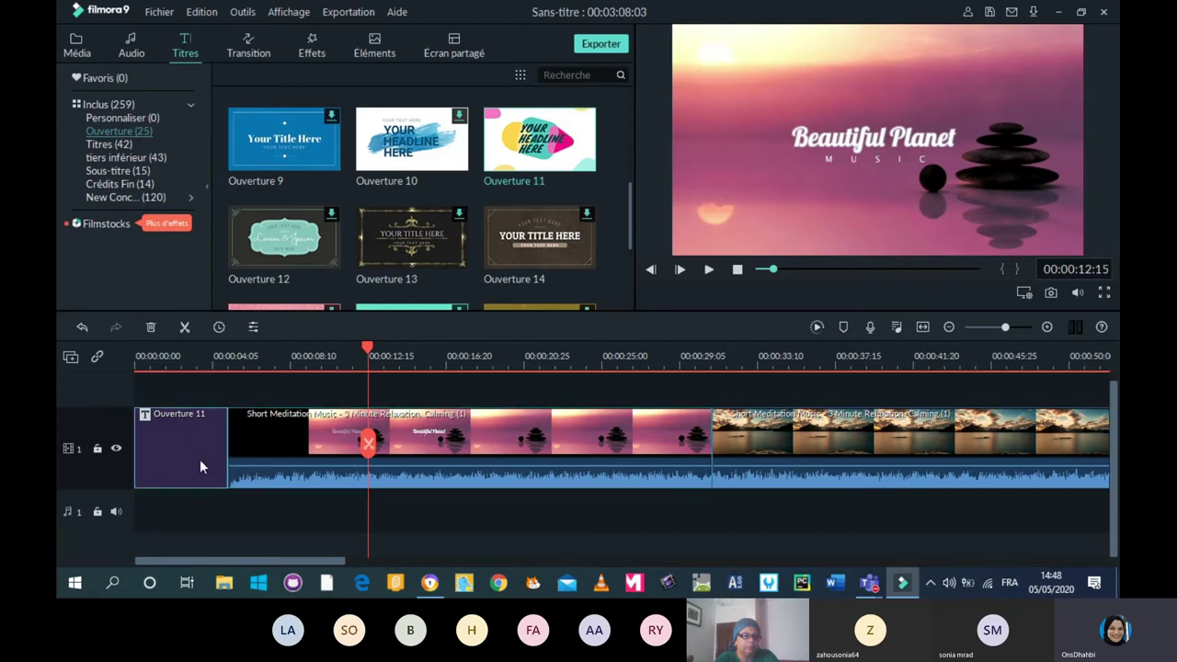
Look at the opening title's text settings and the first video clip's properties, closing both without changes.
{"action": "double_click", "coordinate": [200, 464]}
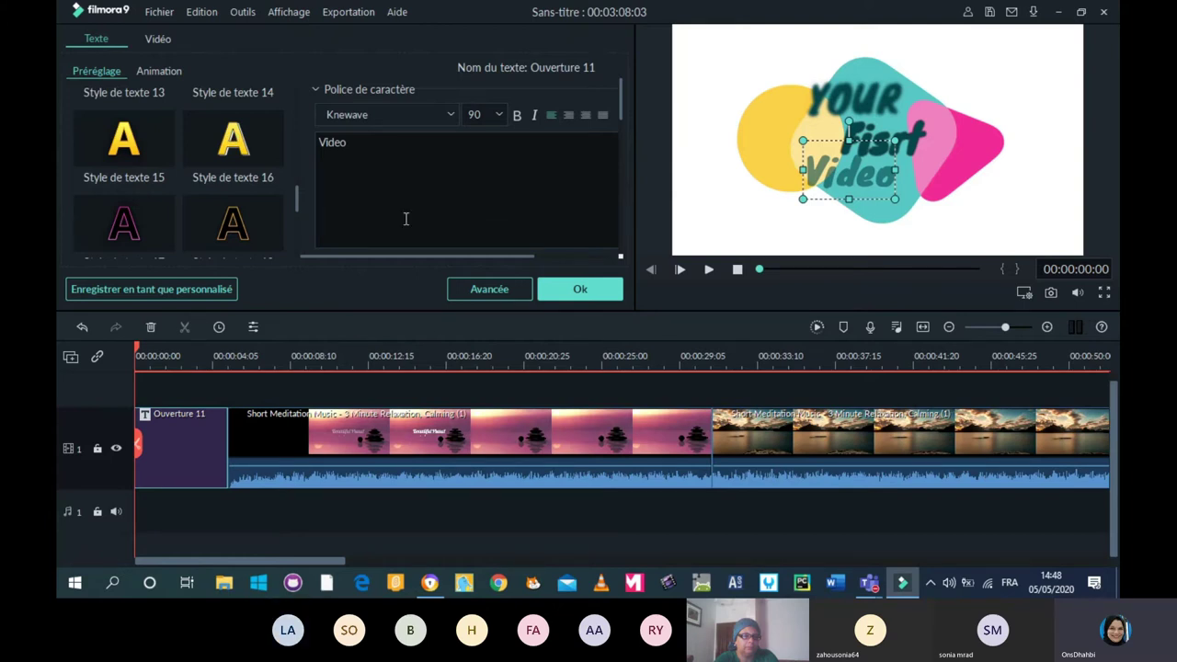
{"action": "double_click", "coordinate": [357, 438]}
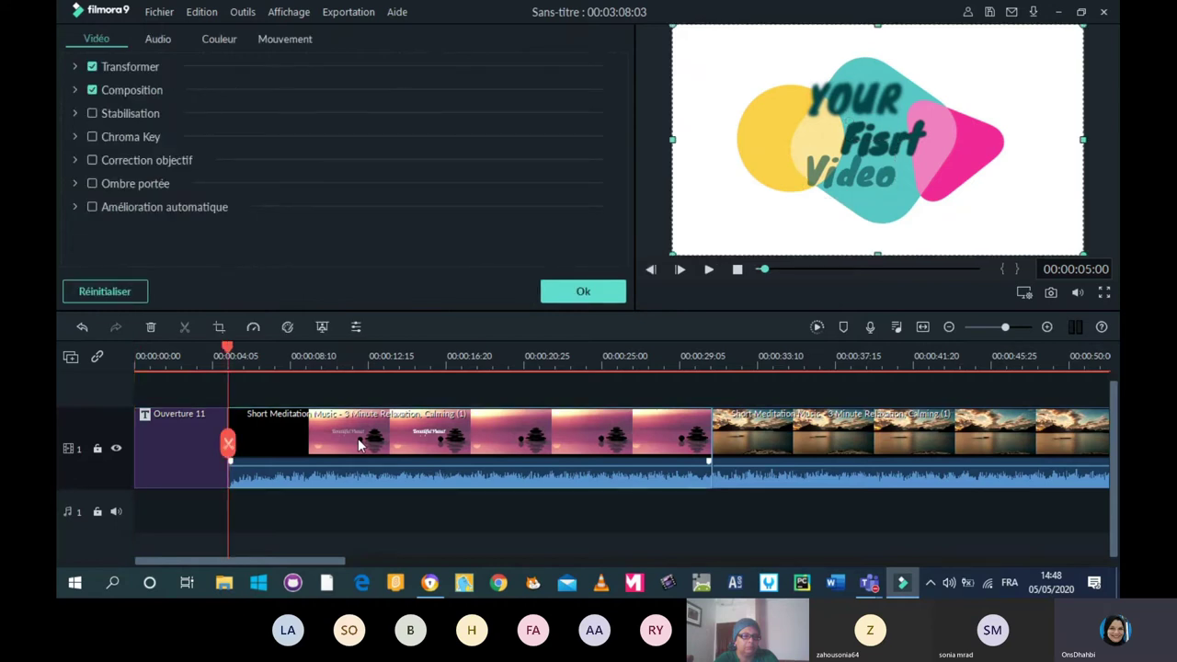
{"action": "left_click", "coordinate": [574, 300]}
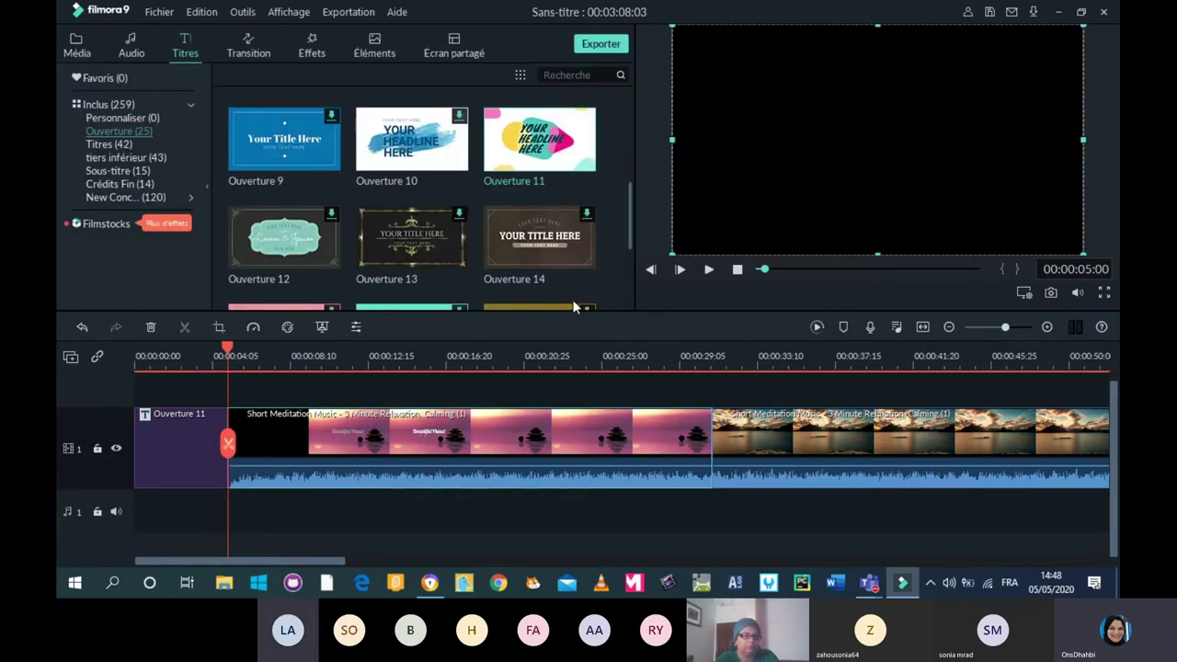
{"action": "double_click", "coordinate": [415, 439]}
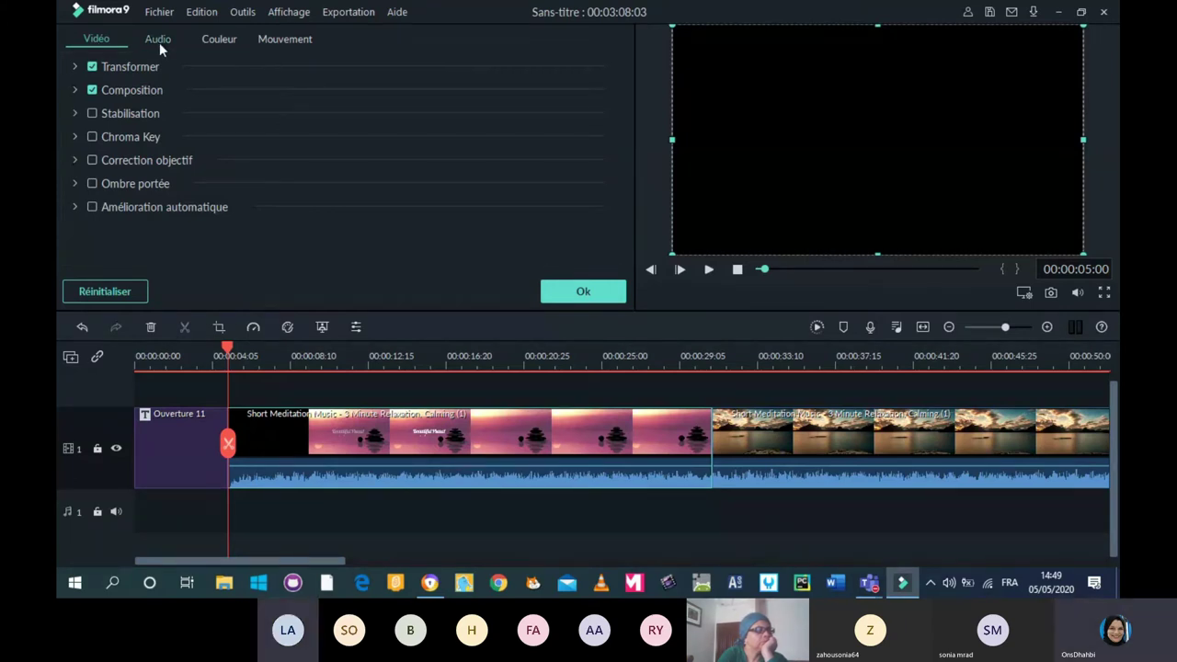
{"action": "left_click", "coordinate": [583, 292]}
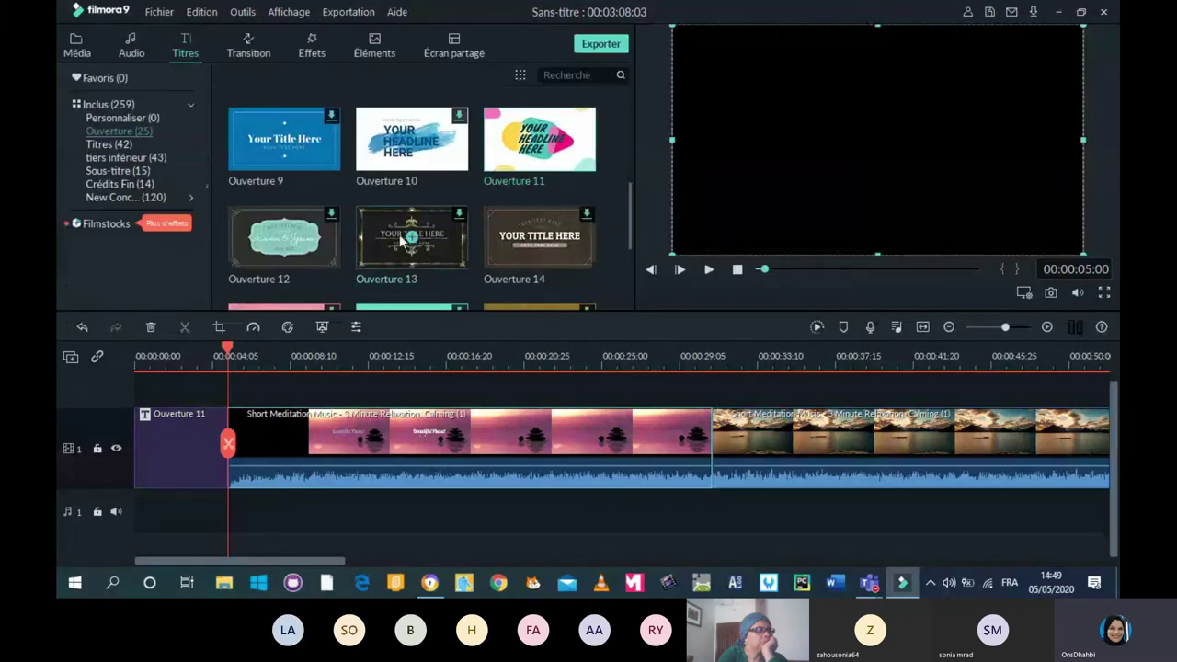
Preview the Titre 24 template from the Titres category and insert it between the opening title and the first video clip.
{"action": "left_click", "coordinate": [111, 144]}
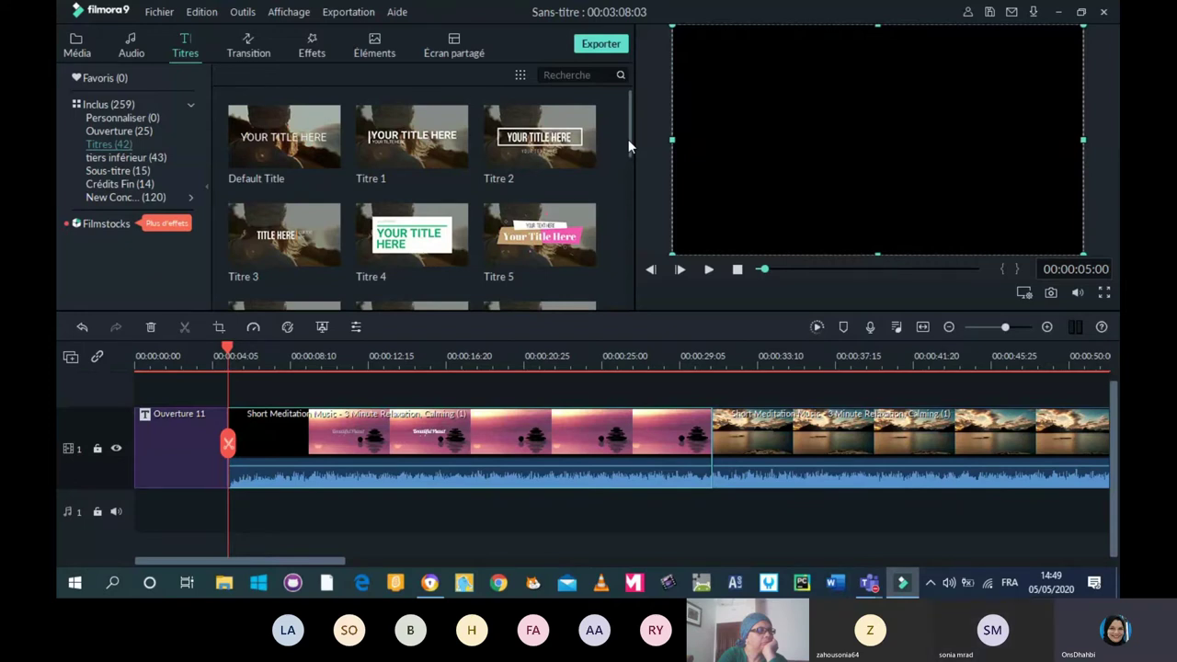
{"action": "left_click_drag", "start_coordinate": [628, 139], "coordinate": [634, 175]}
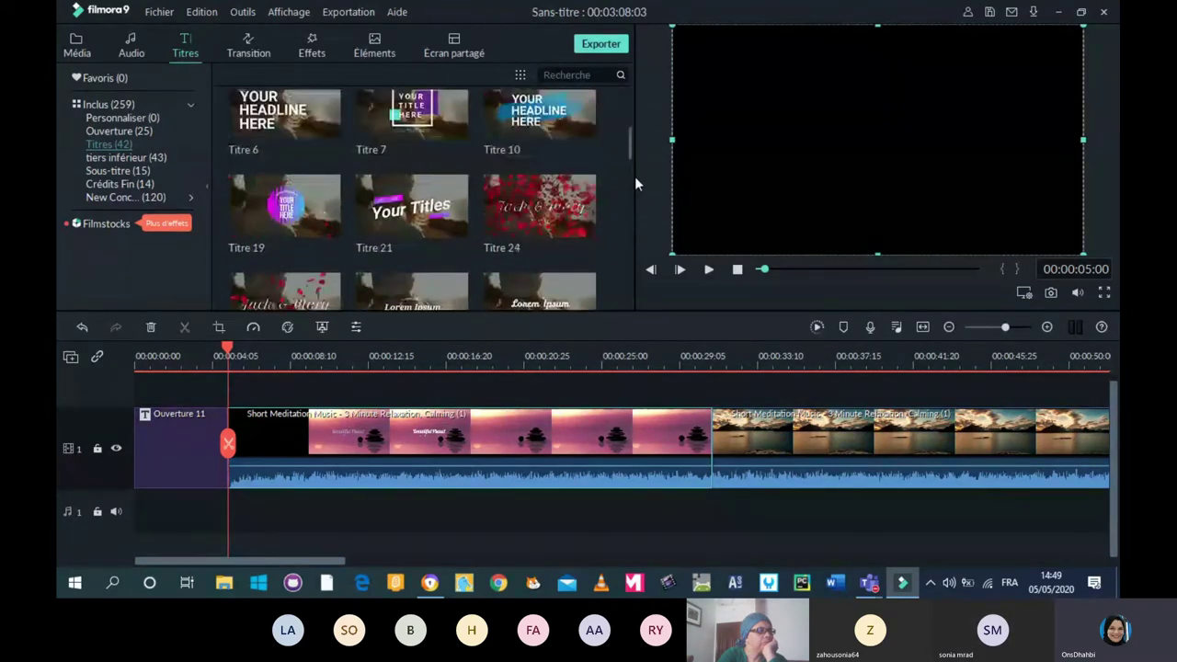
{"action": "left_click", "coordinate": [569, 212]}
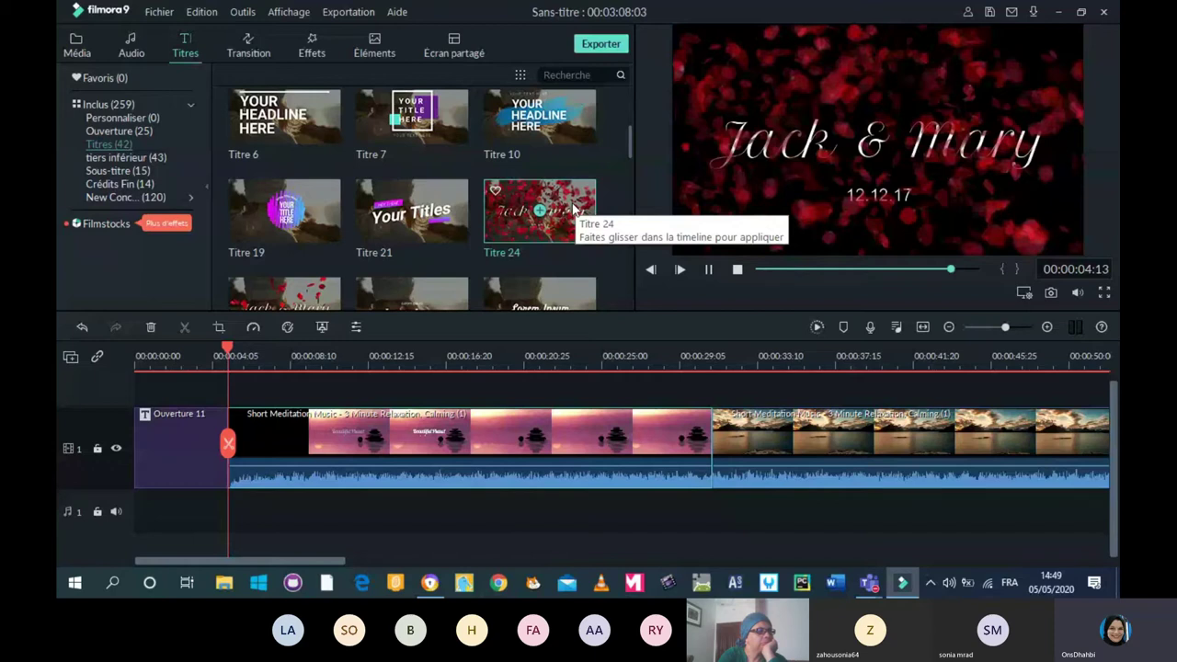
{"action": "left_click_drag", "start_coordinate": [572, 210], "coordinate": [391, 450]}
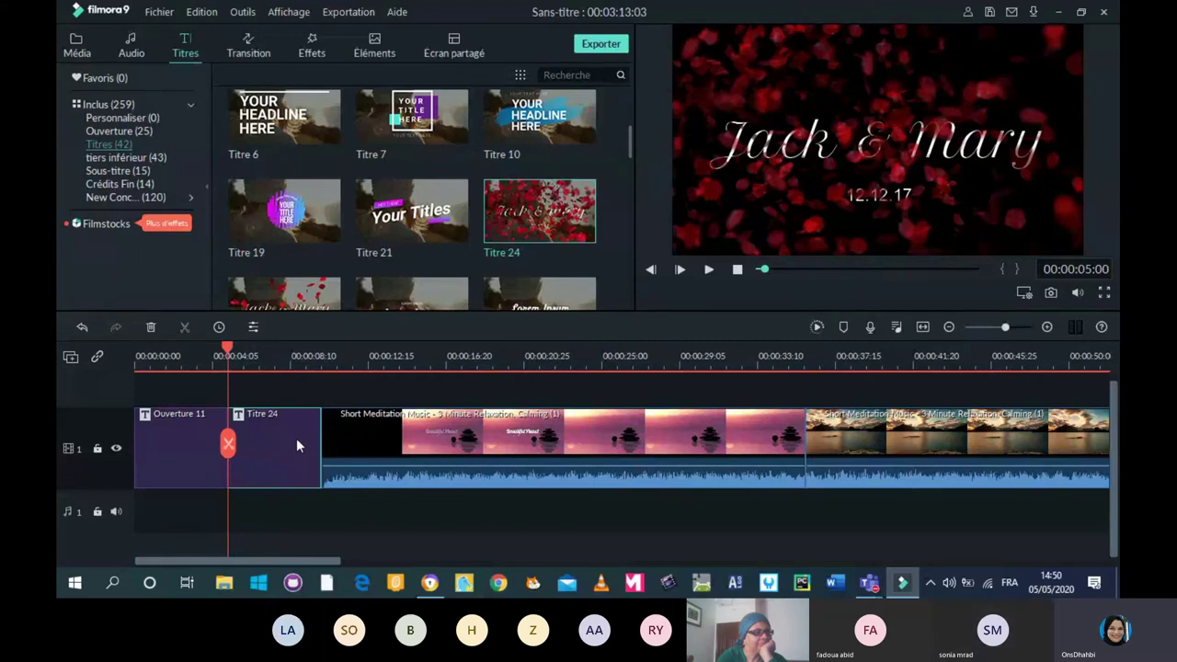
Move Titre 24 onto a new second video track above the start of the first clip, close the gap below, and play the overlay.
{"action": "left_click", "coordinate": [68, 356]}
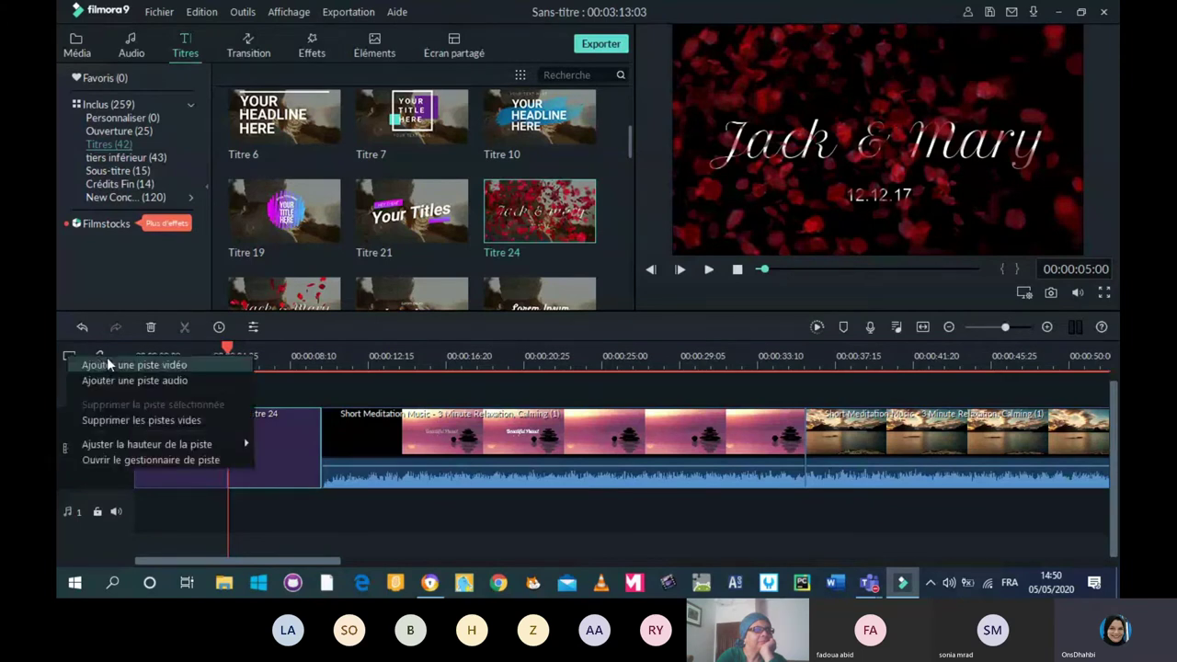
{"action": "left_click", "coordinate": [117, 365]}
{"action": "left_click_drag", "start_coordinate": [276, 473], "coordinate": [258, 494]}
{"action": "left_click_drag", "start_coordinate": [790, 477], "coordinate": [742, 484]}
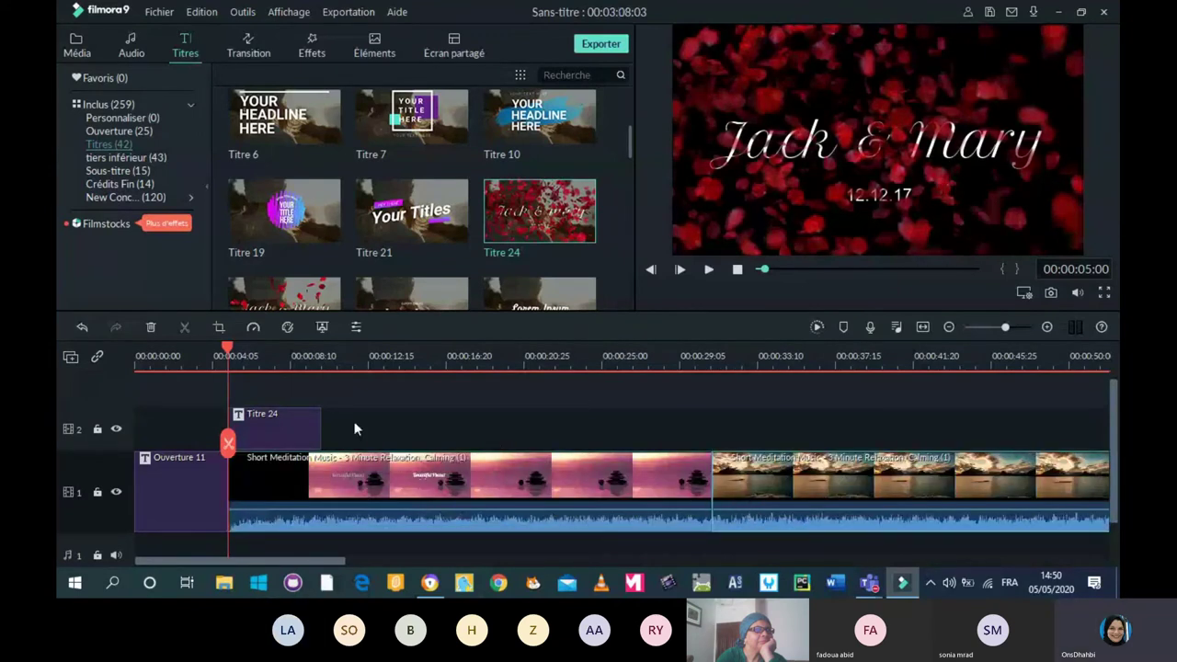
{"action": "left_click", "coordinate": [708, 270]}
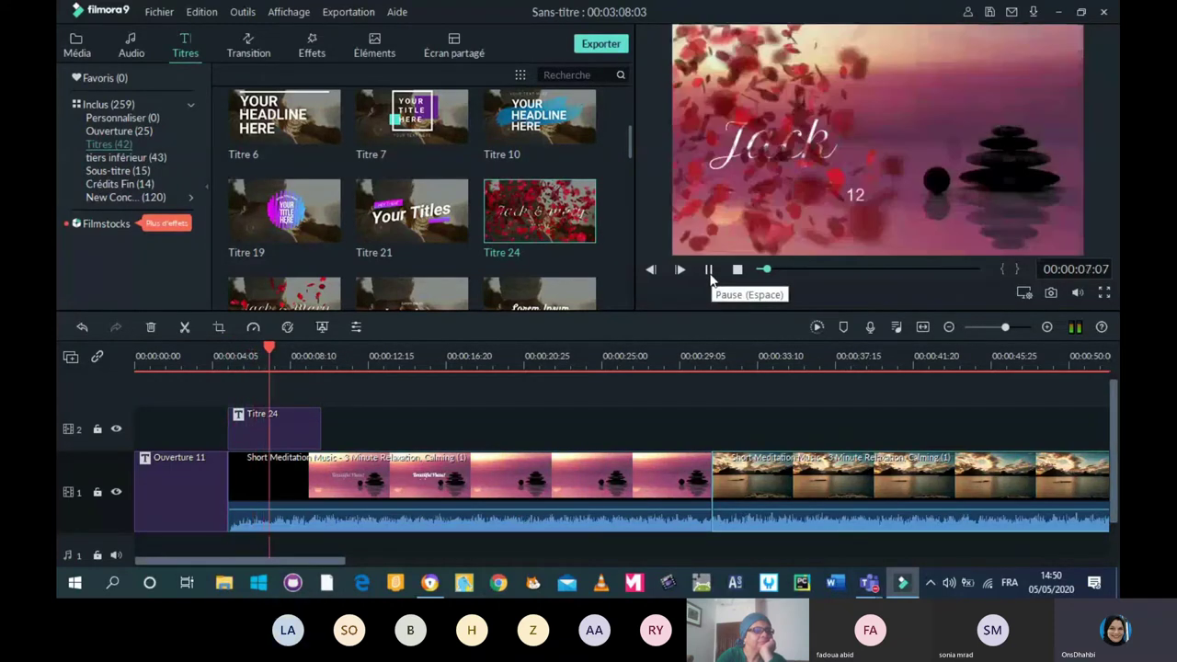
{"action": "left_click", "coordinate": [709, 274]}
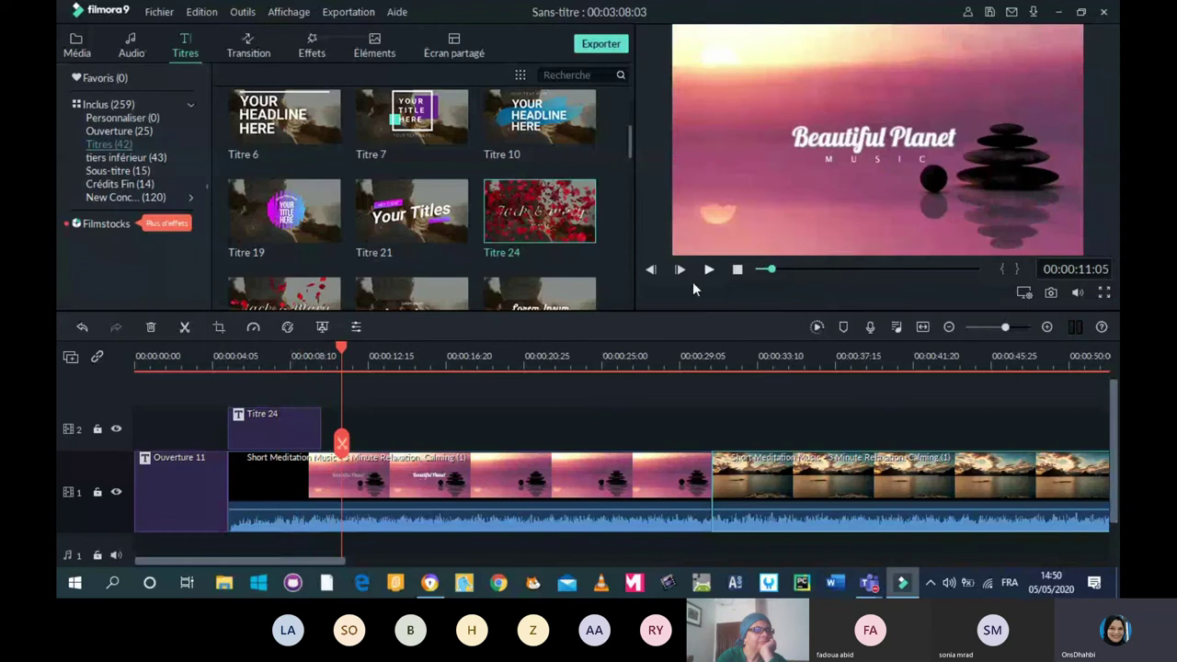
Shorten the Ouverture 11 opening title so that it ends at about 00:00:03:26.
{"action": "left_click", "coordinate": [221, 478]}
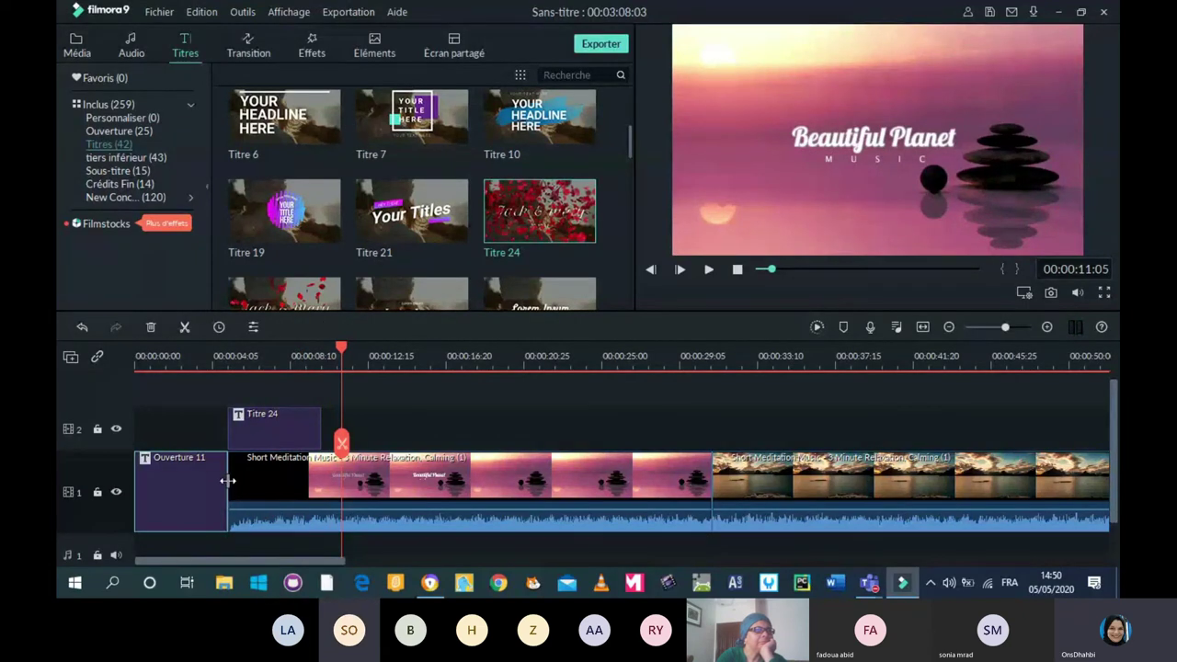
{"action": "left_click_drag", "start_coordinate": [228, 480], "coordinate": [208, 505]}
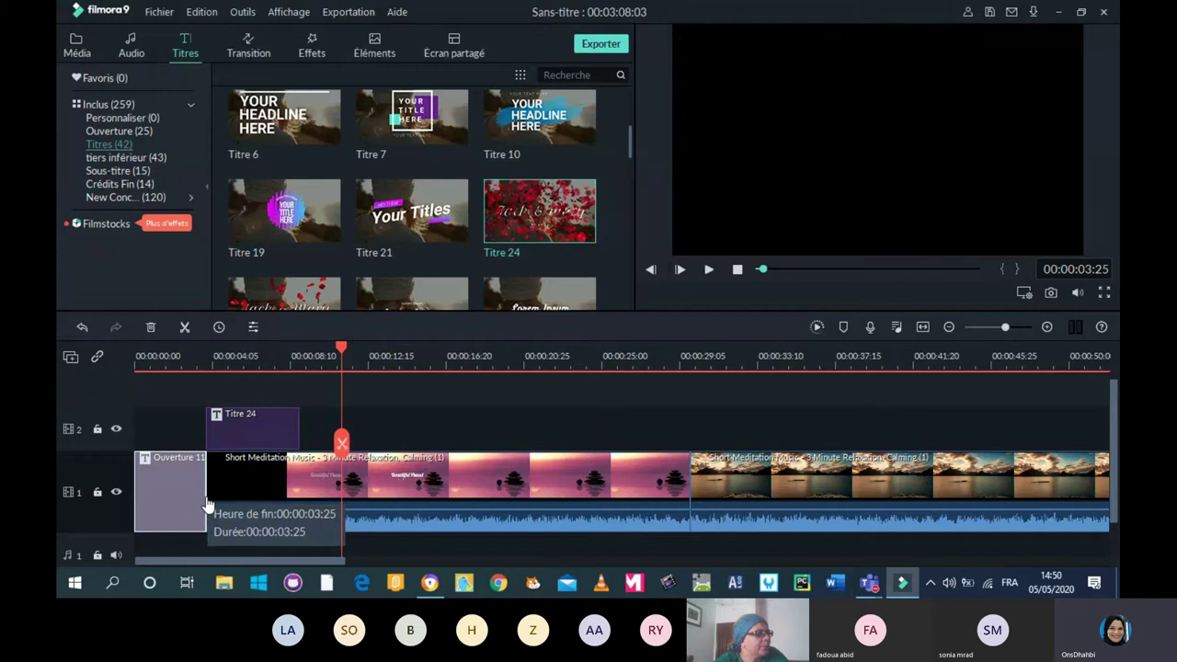
{"action": "left_click_drag", "start_coordinate": [208, 505], "coordinate": [239, 505]}
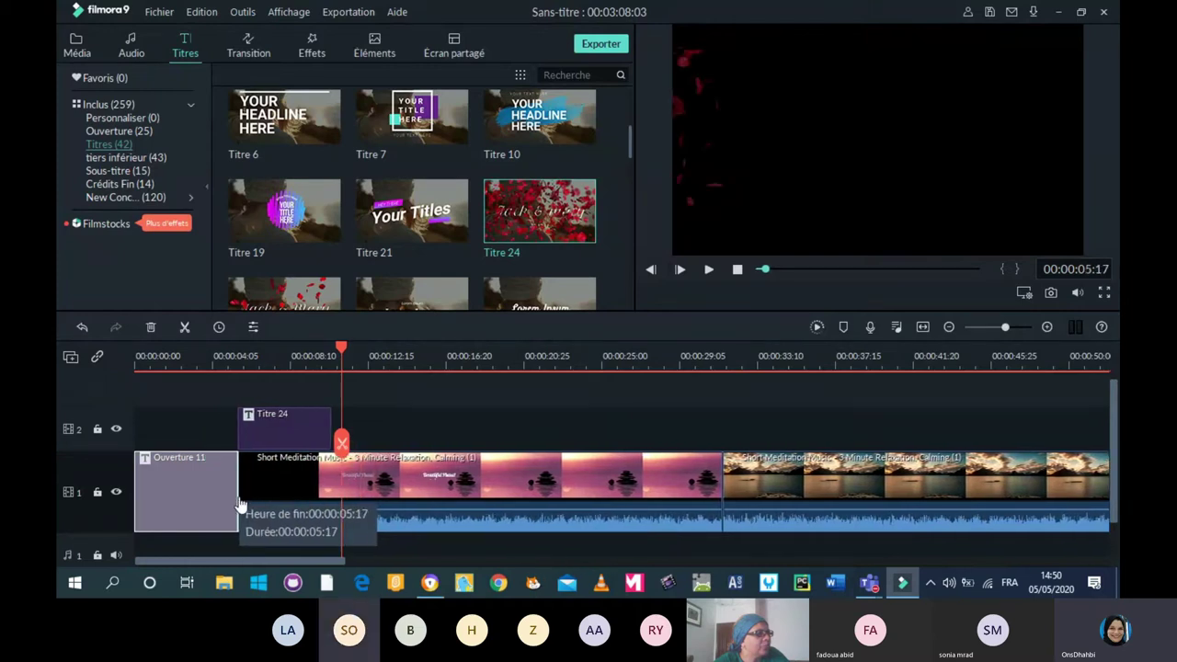
{"action": "left_click_drag", "start_coordinate": [239, 505], "coordinate": [206, 507]}
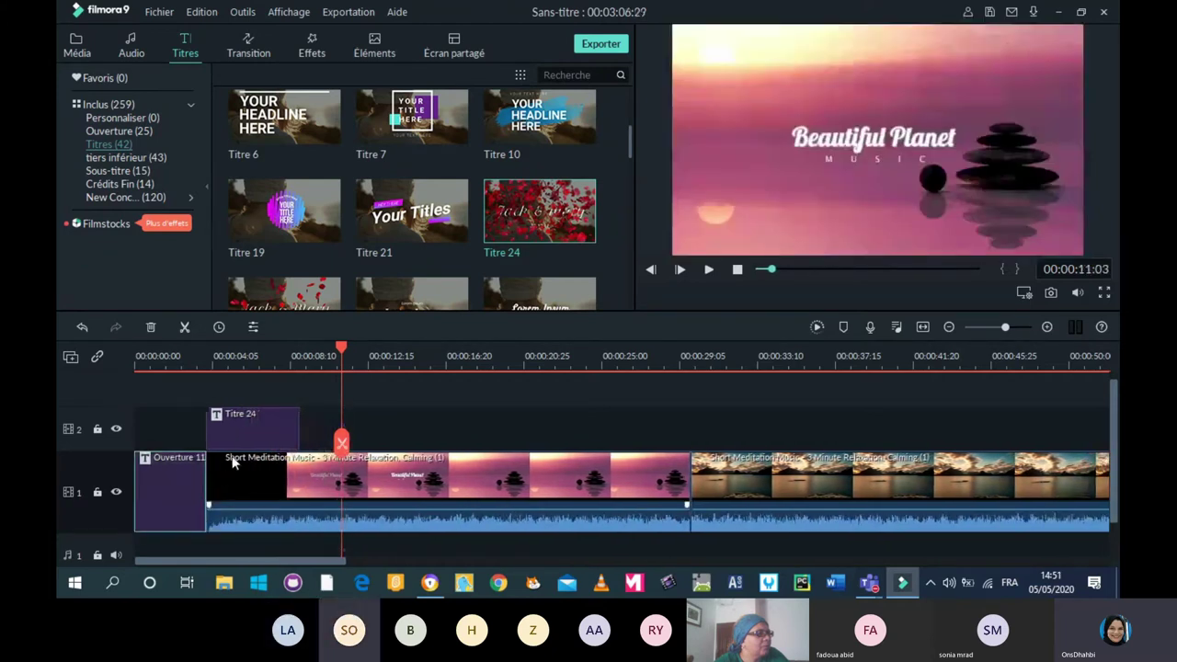
Delete the Titre 24 title from the second video track.
{"action": "left_click", "coordinate": [255, 441]}
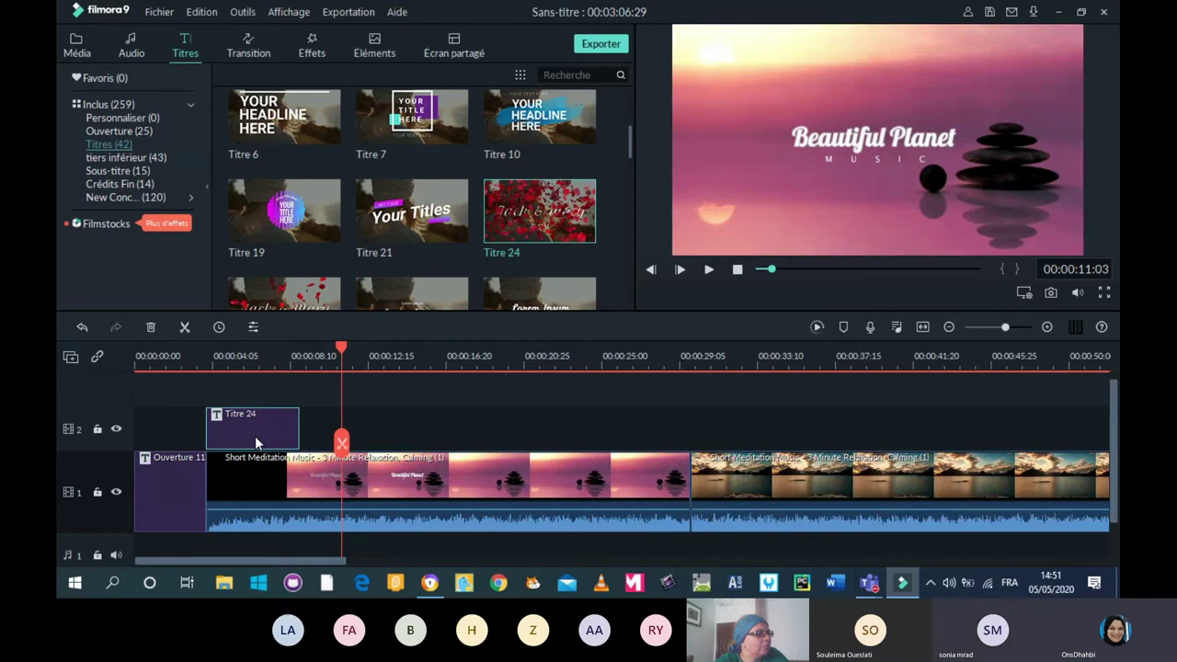
{"action": "key", "text": "Delete"}
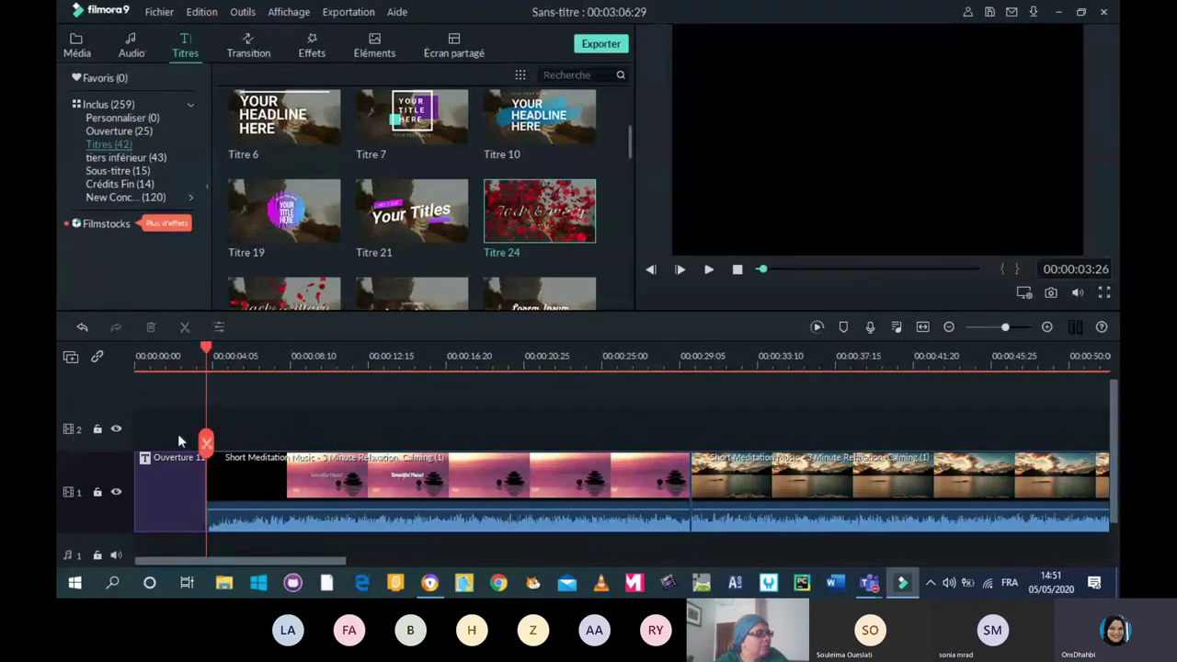
{"action": "right_click", "coordinate": [106, 450]}
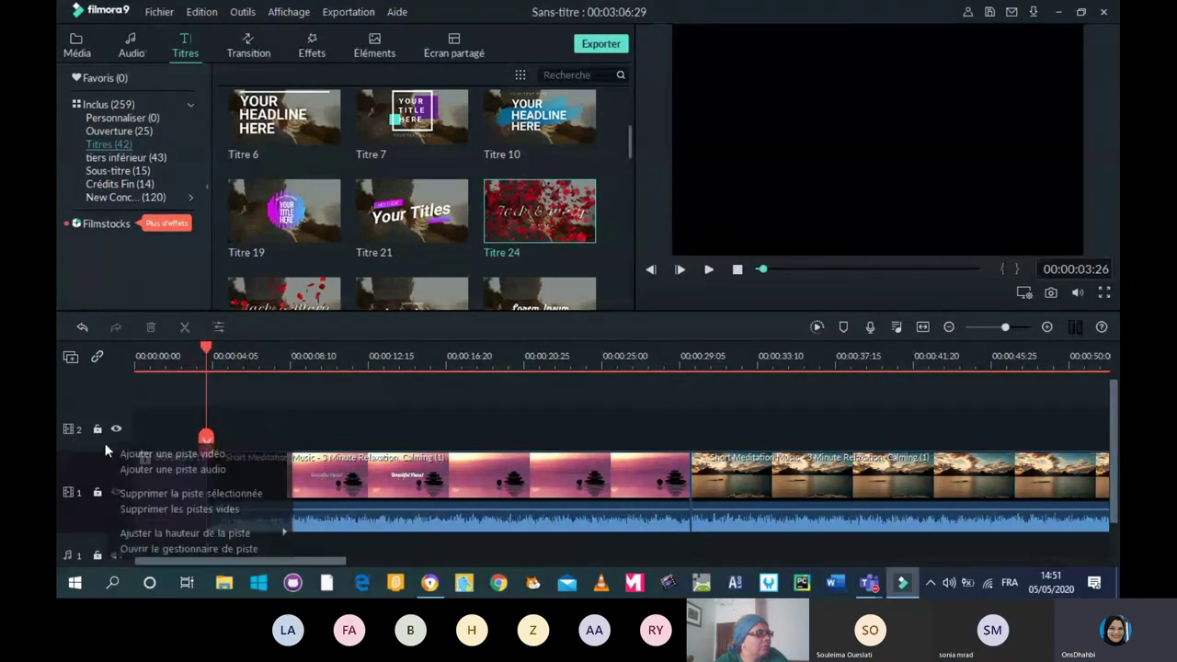
{"action": "left_click", "coordinate": [159, 493]}
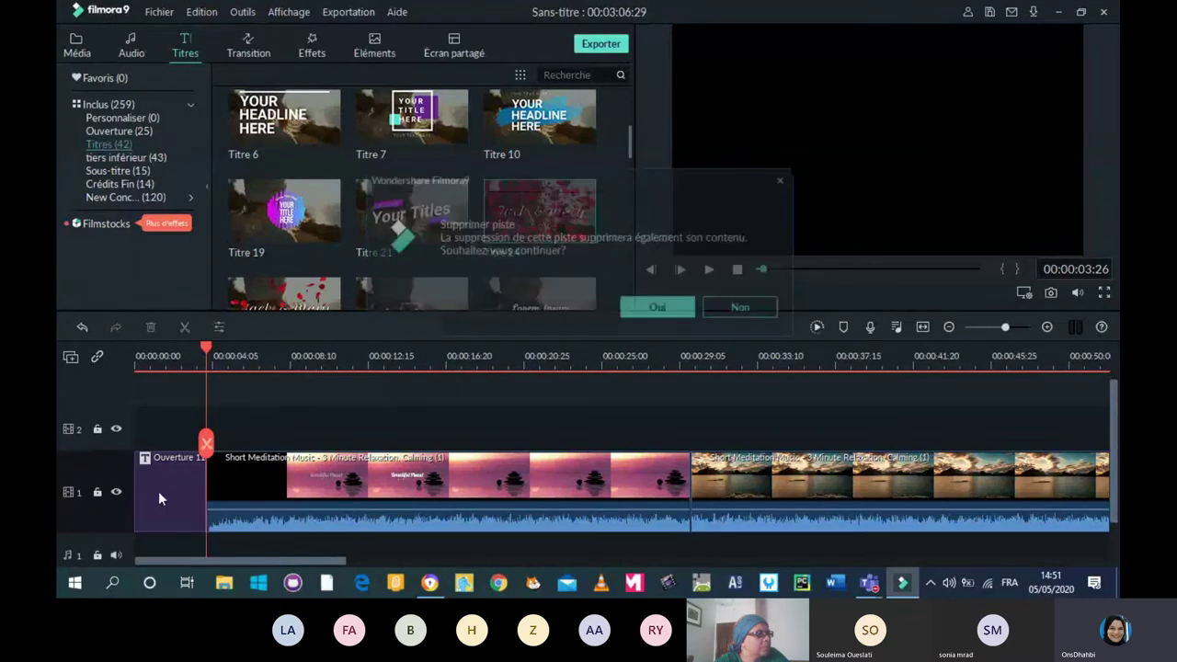
{"action": "left_click", "coordinate": [656, 306]}
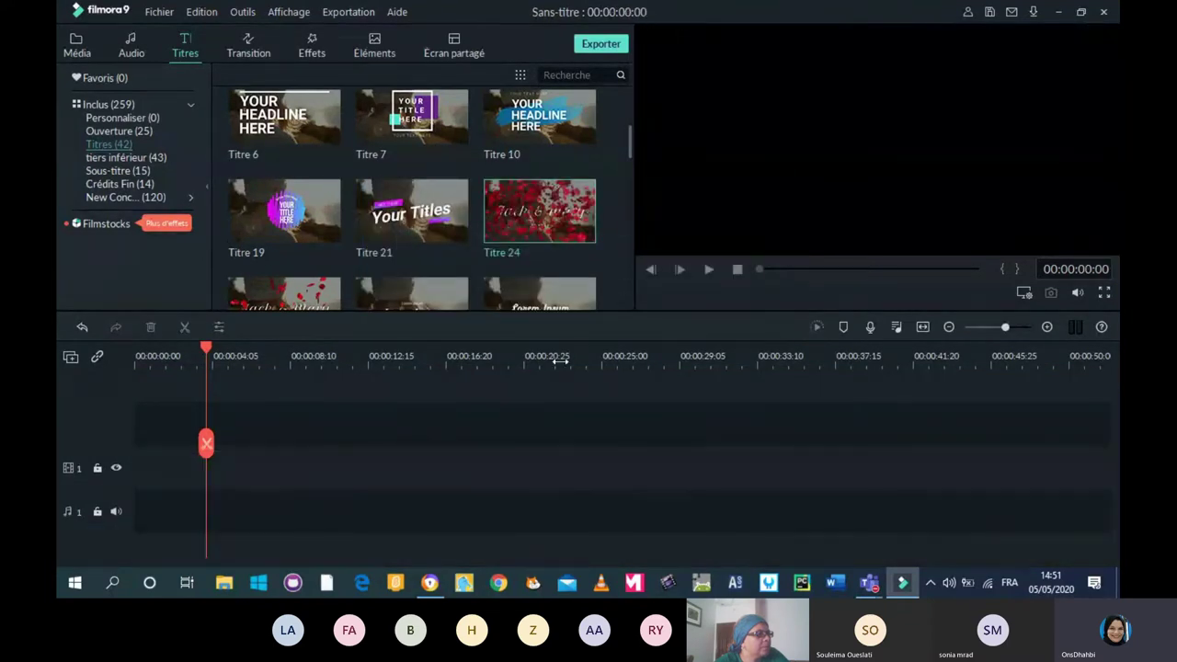
{"action": "left_click", "coordinate": [187, 11]}
{"action": "left_click", "coordinate": [202, 35]}
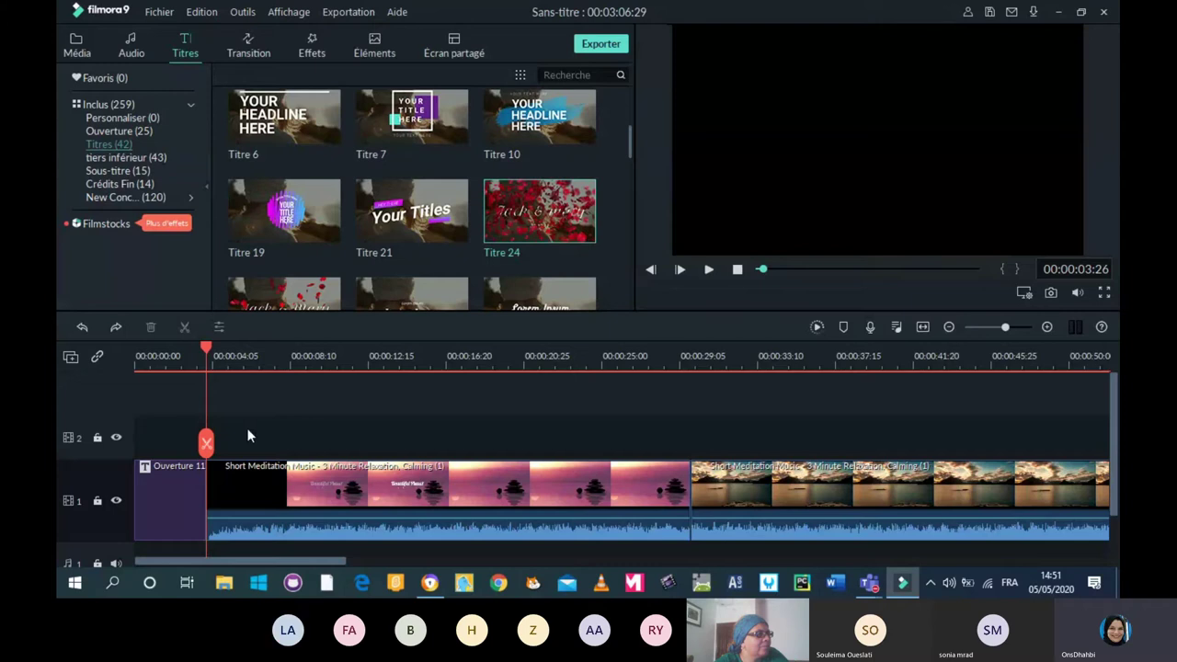
Remove the empty second video track by deleting all empty tracks from the timeline.
{"action": "right_click", "coordinate": [171, 438]}
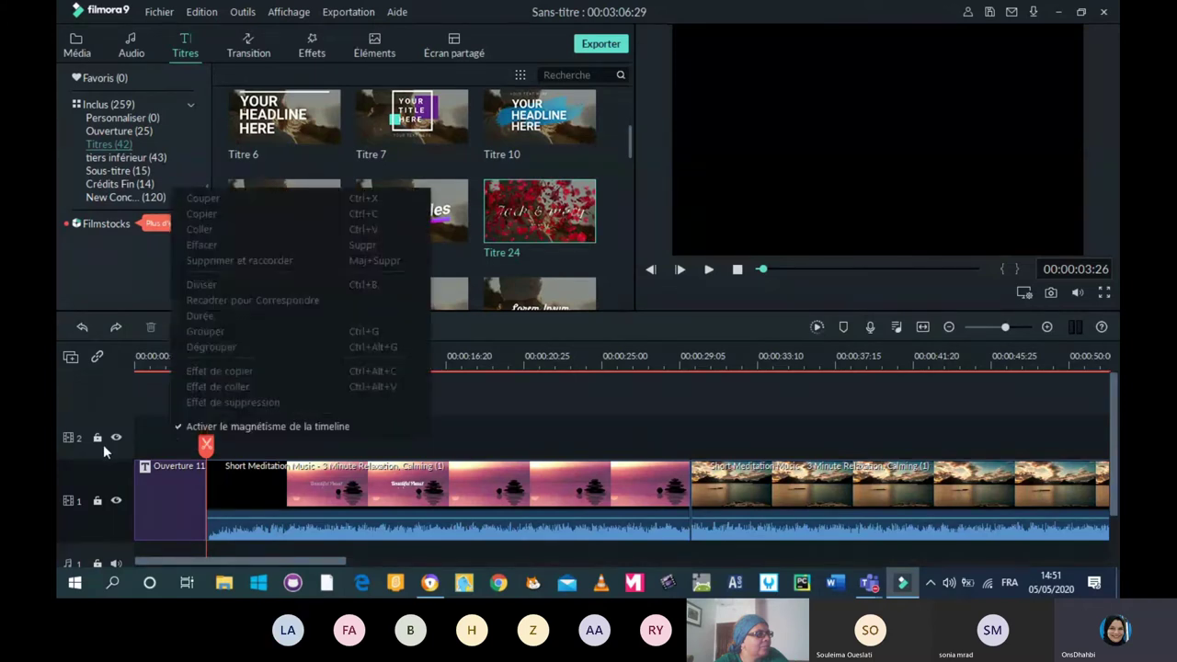
{"action": "right_click", "coordinate": [103, 444]}
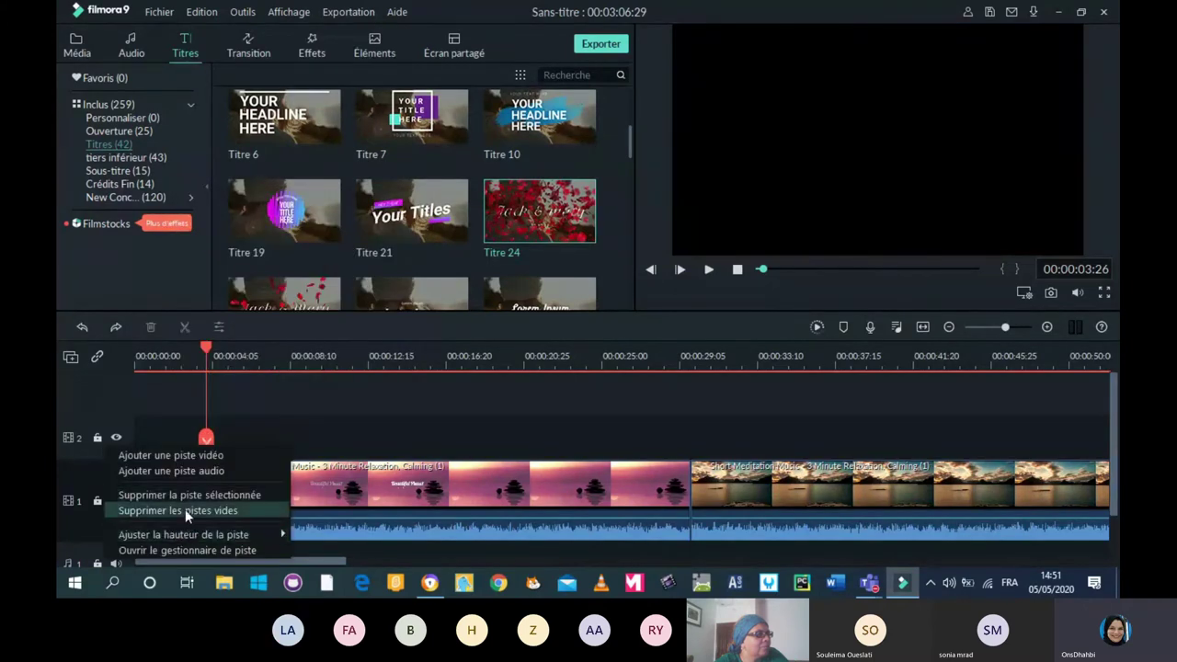
{"action": "left_click", "coordinate": [185, 511]}
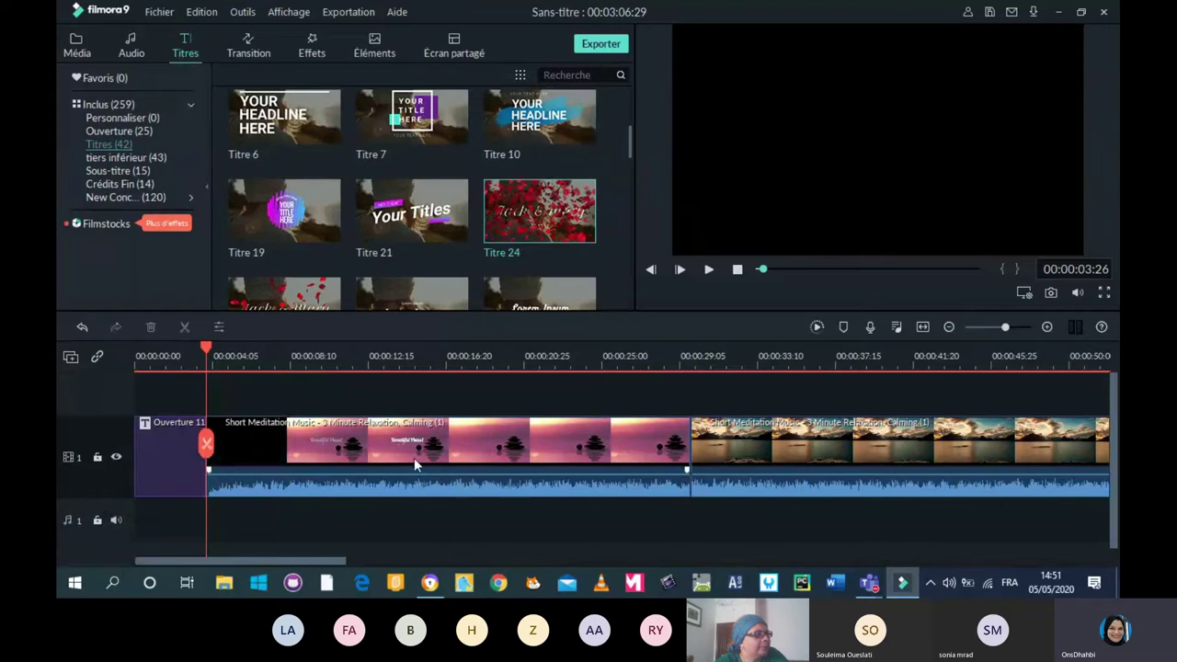
Lock video track 1 and unlock it again.
{"action": "left_click", "coordinate": [97, 458]}
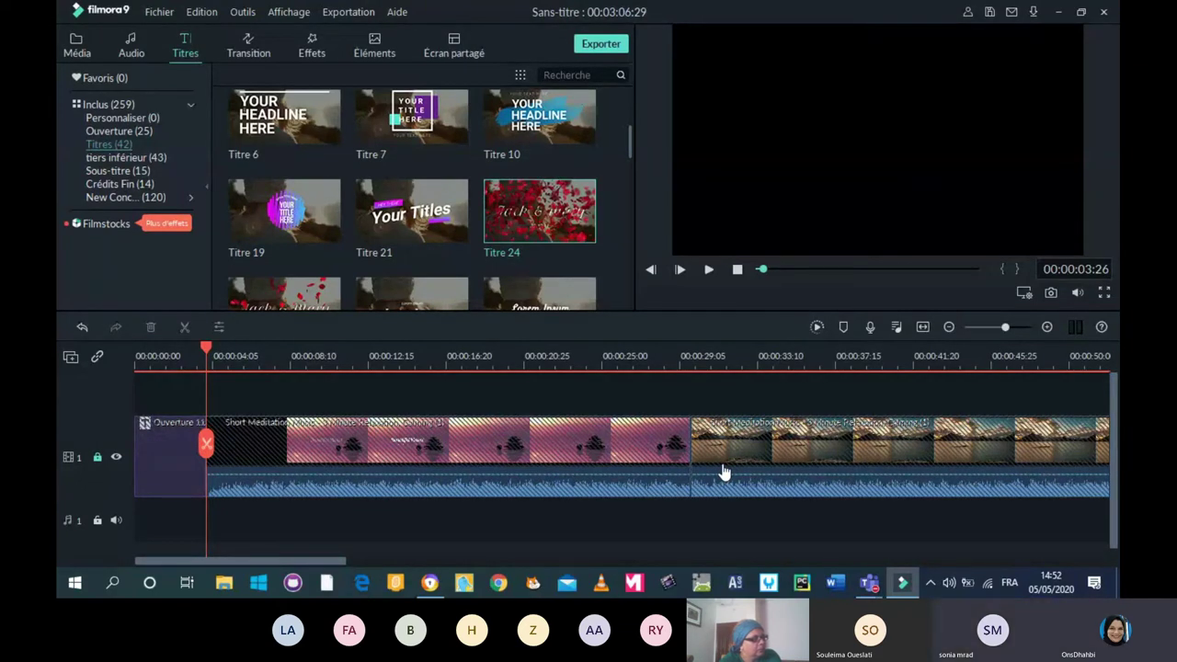
{"action": "left_click", "coordinate": [98, 460]}
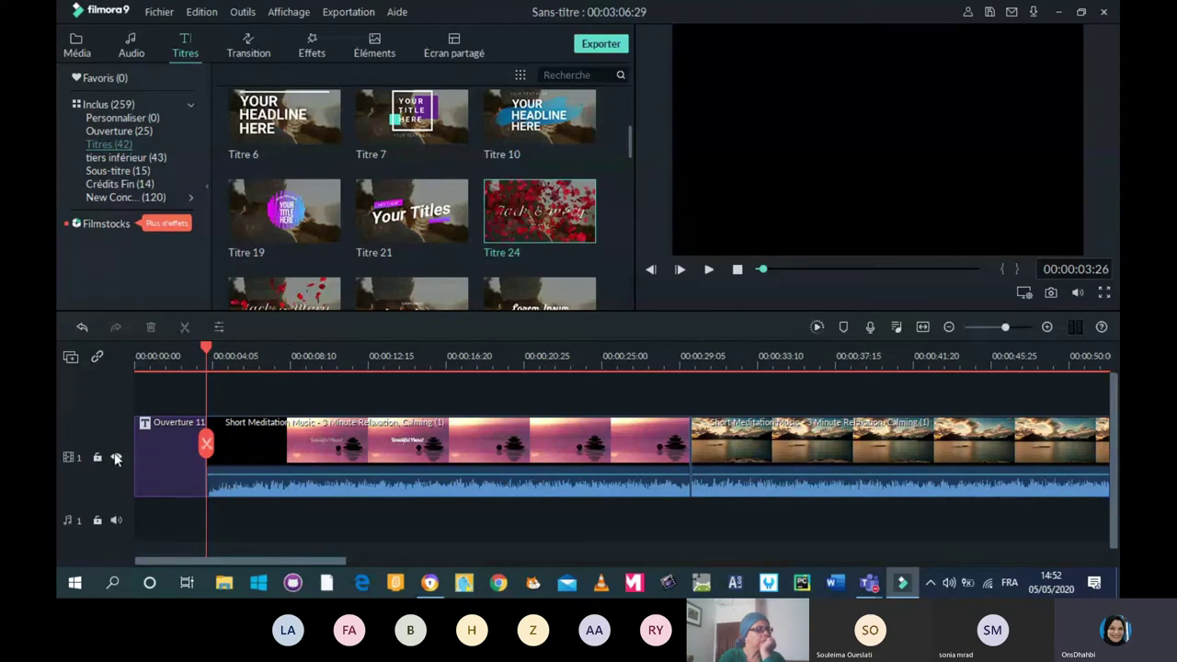
Hide video track 1 and play the timeline across the end of the opening title, pausing at about 00:00:05:03.
{"action": "left_click", "coordinate": [116, 458]}
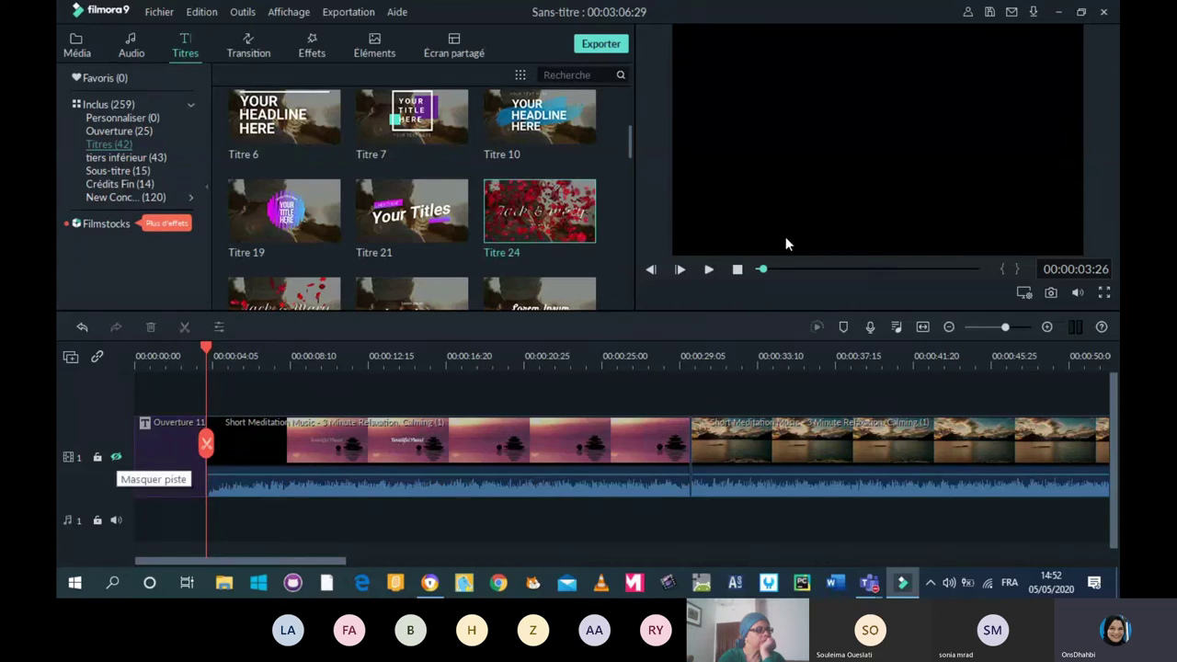
{"action": "left_click", "coordinate": [708, 270]}
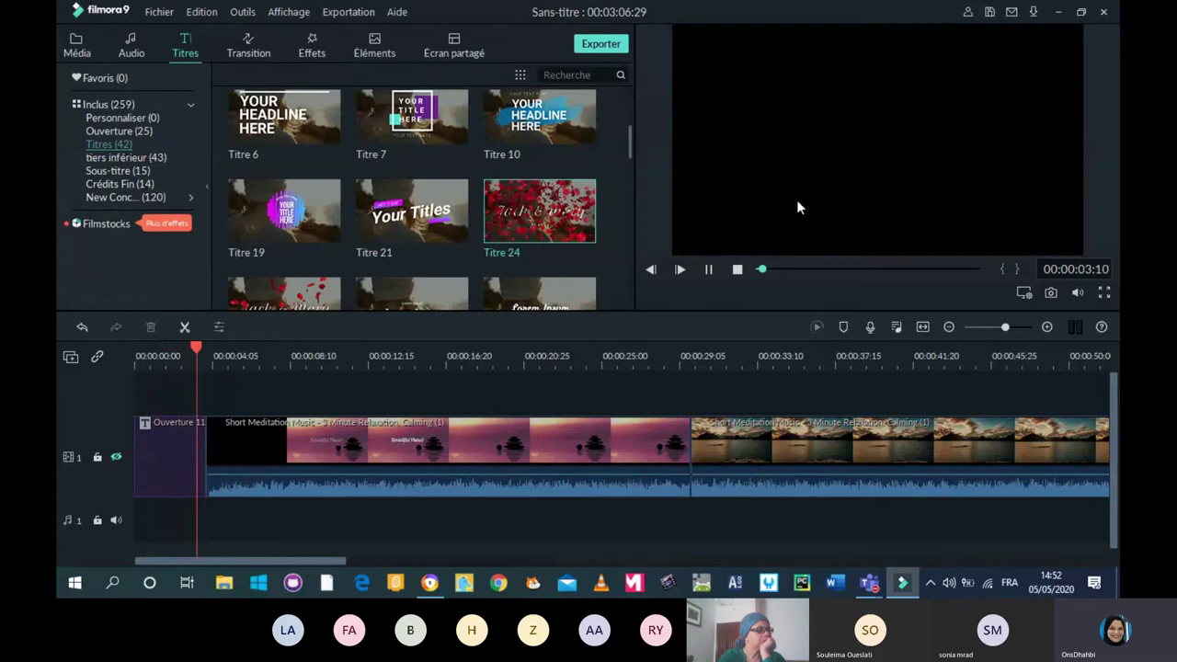
{"action": "left_click", "coordinate": [708, 269]}
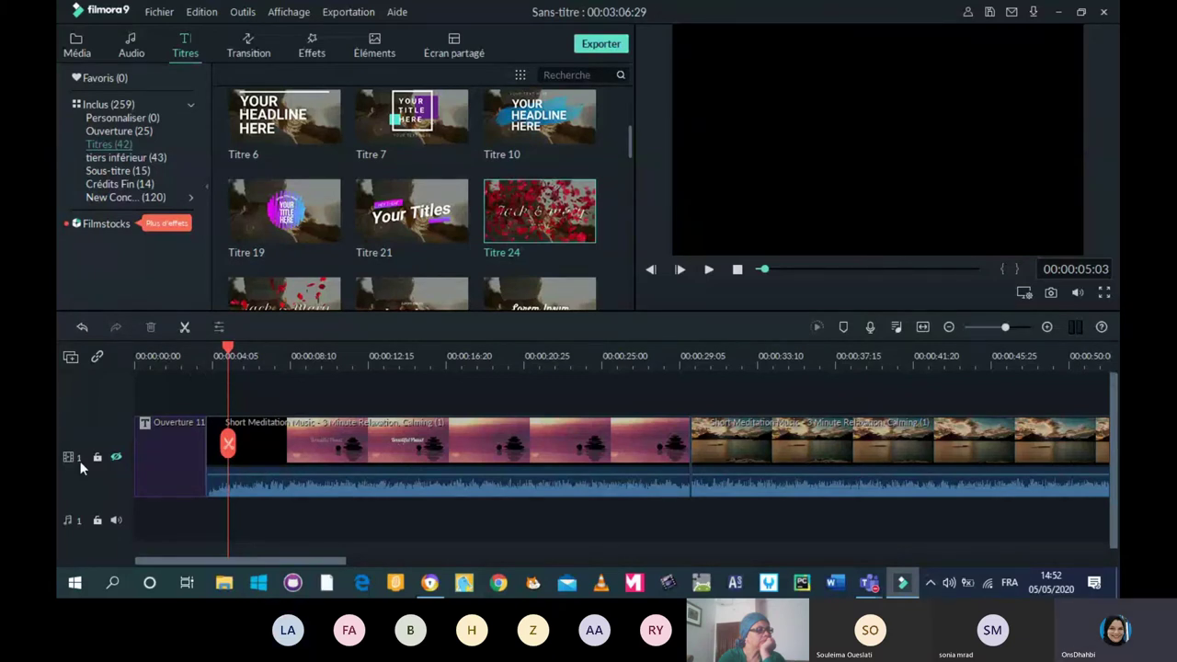
Add a second video track, place Titre 24 on it from the end of the opening title, and return the playhead to the start.
{"action": "left_click", "coordinate": [72, 358]}
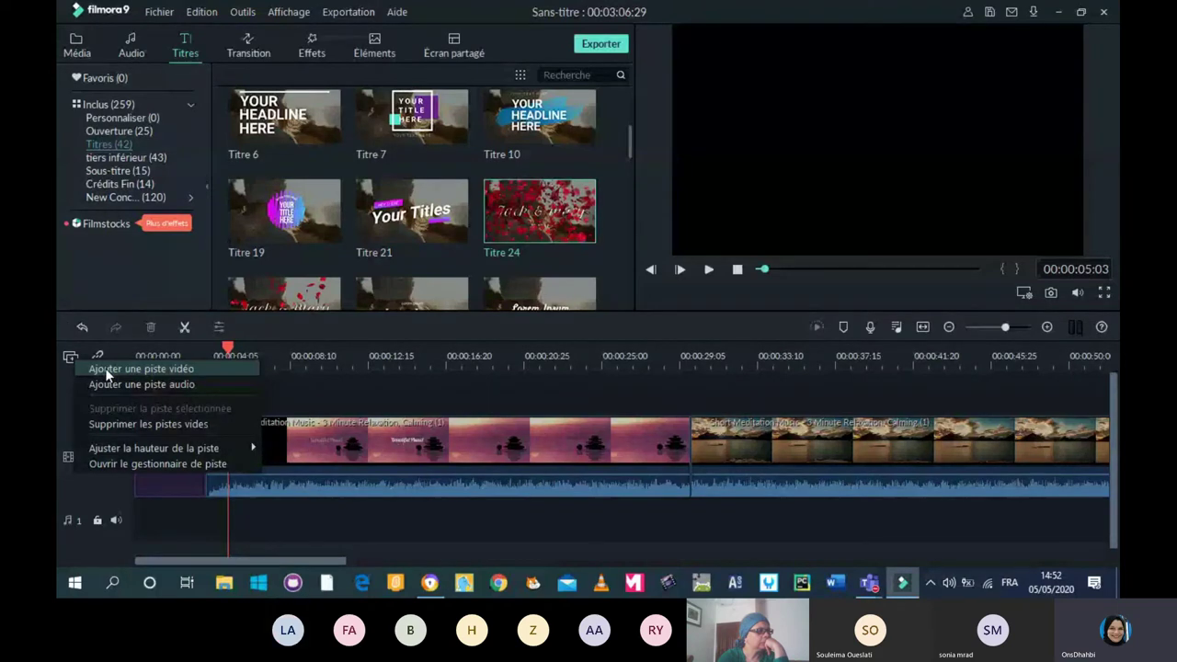
{"action": "left_click", "coordinate": [106, 369]}
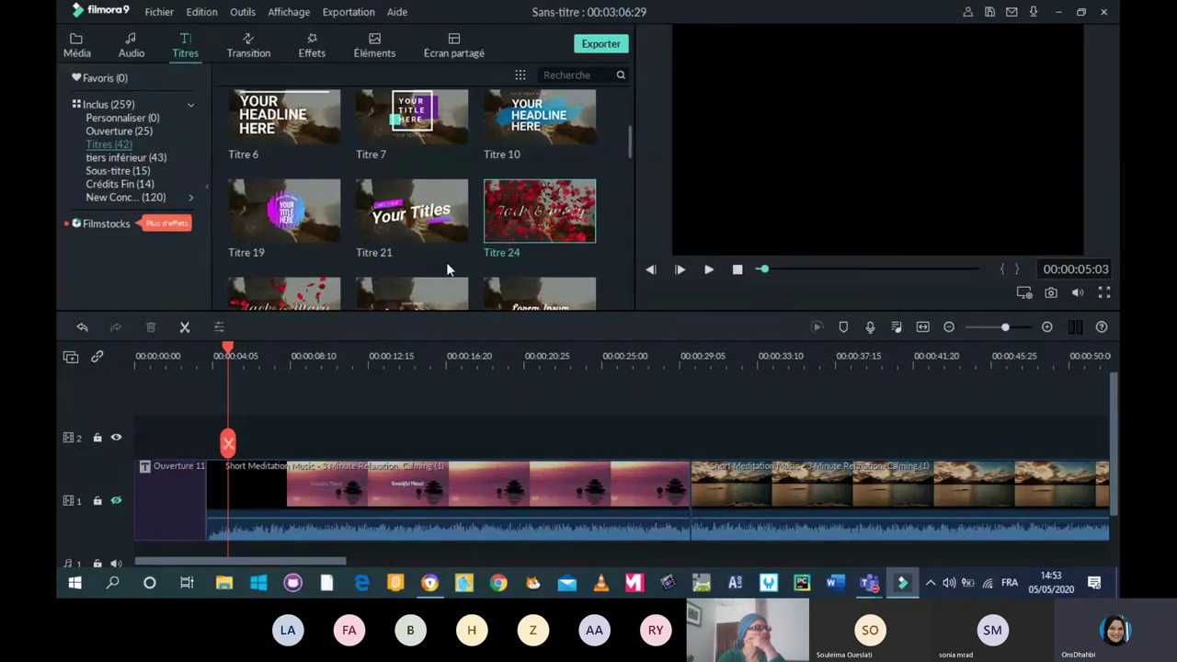
{"action": "mouse_move", "coordinate": [497, 215]}
{"action": "left_click_drag", "start_coordinate": [497, 215], "coordinate": [202, 446]}
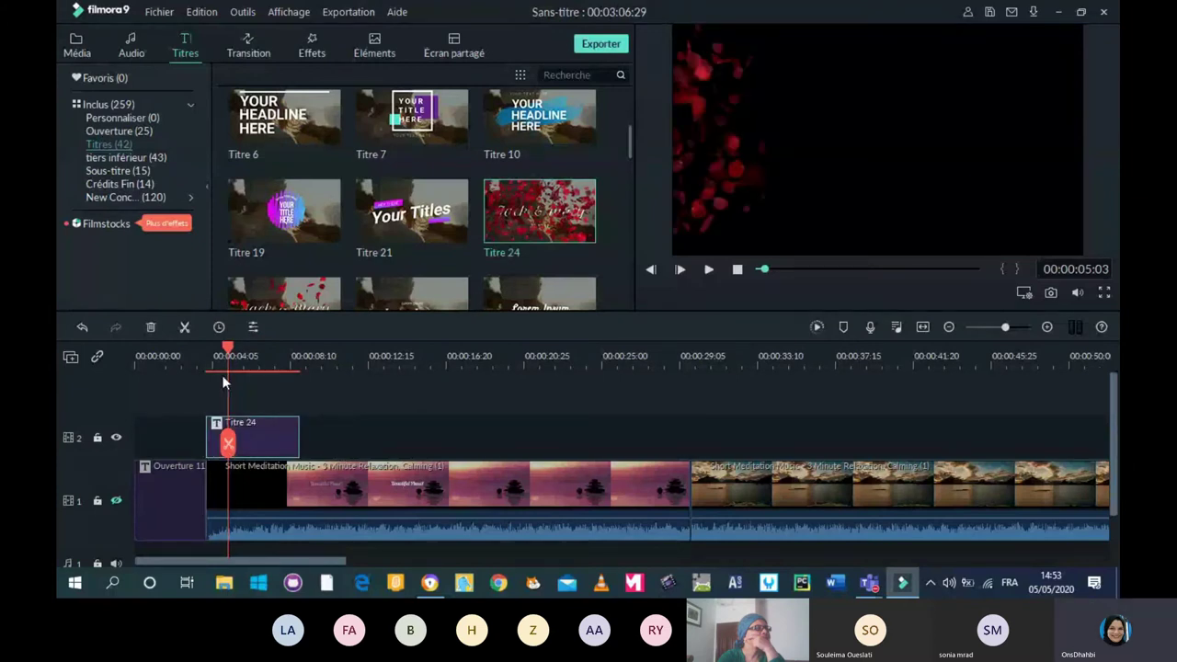
{"action": "left_click_drag", "start_coordinate": [227, 377], "coordinate": [103, 385]}
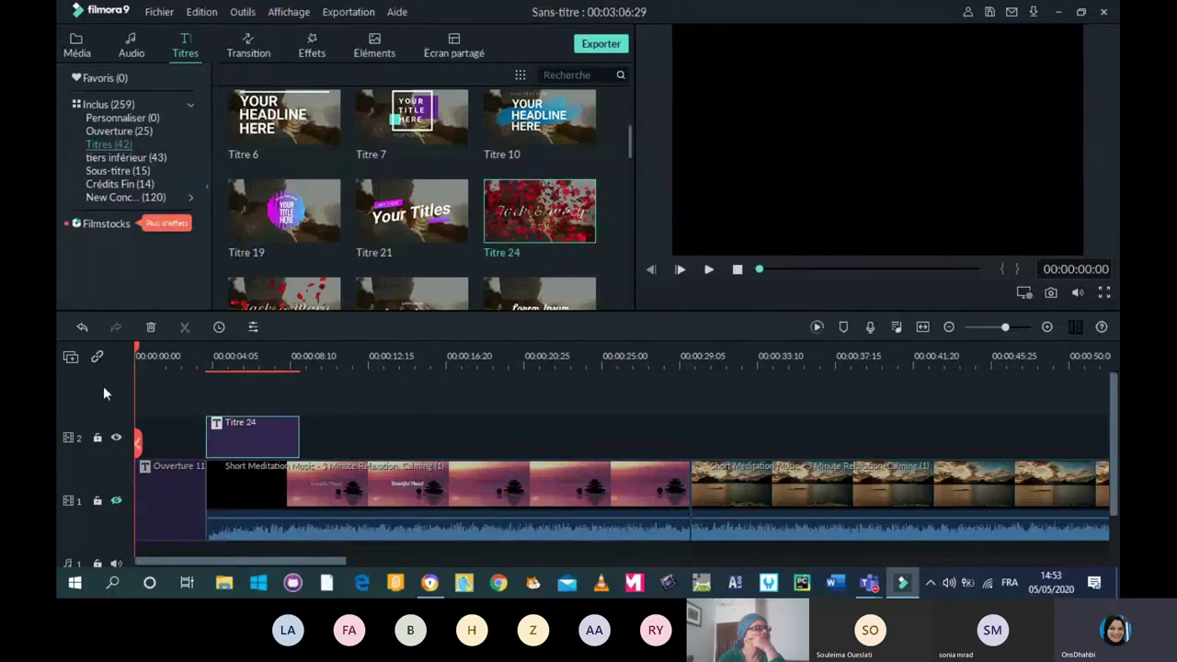
With video track 1 hidden, play the timeline from the start past the end of Titre 24, pausing at about 00:00:09:09.
{"action": "left_click", "coordinate": [706, 270]}
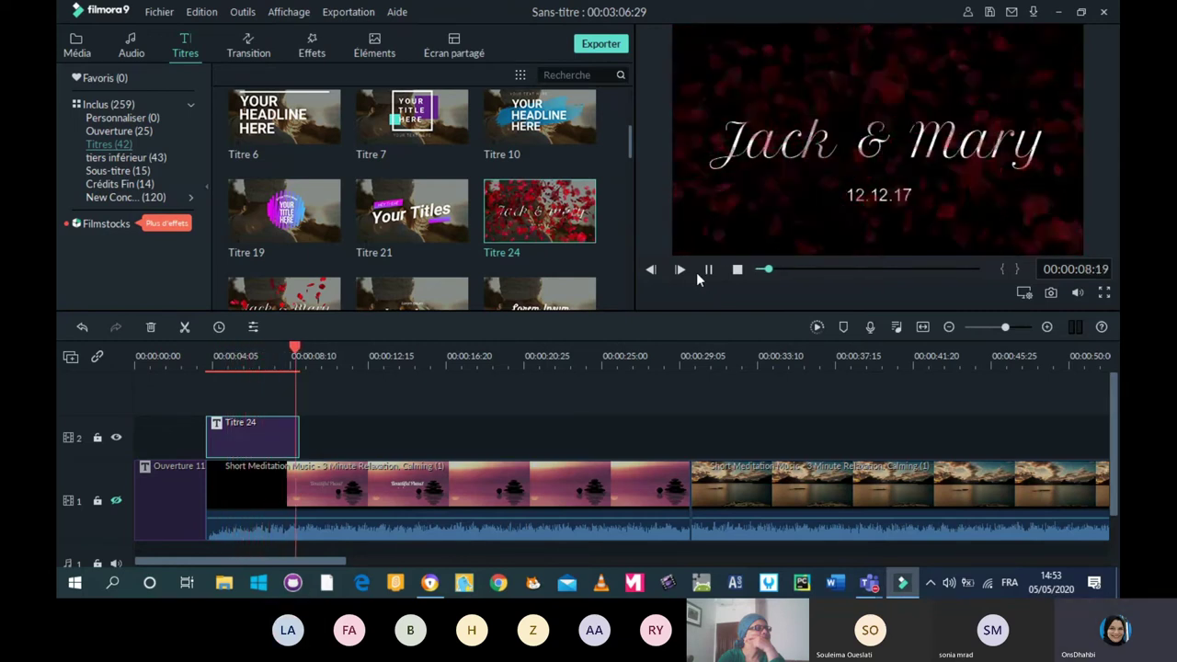
{"action": "left_click", "coordinate": [706, 270]}
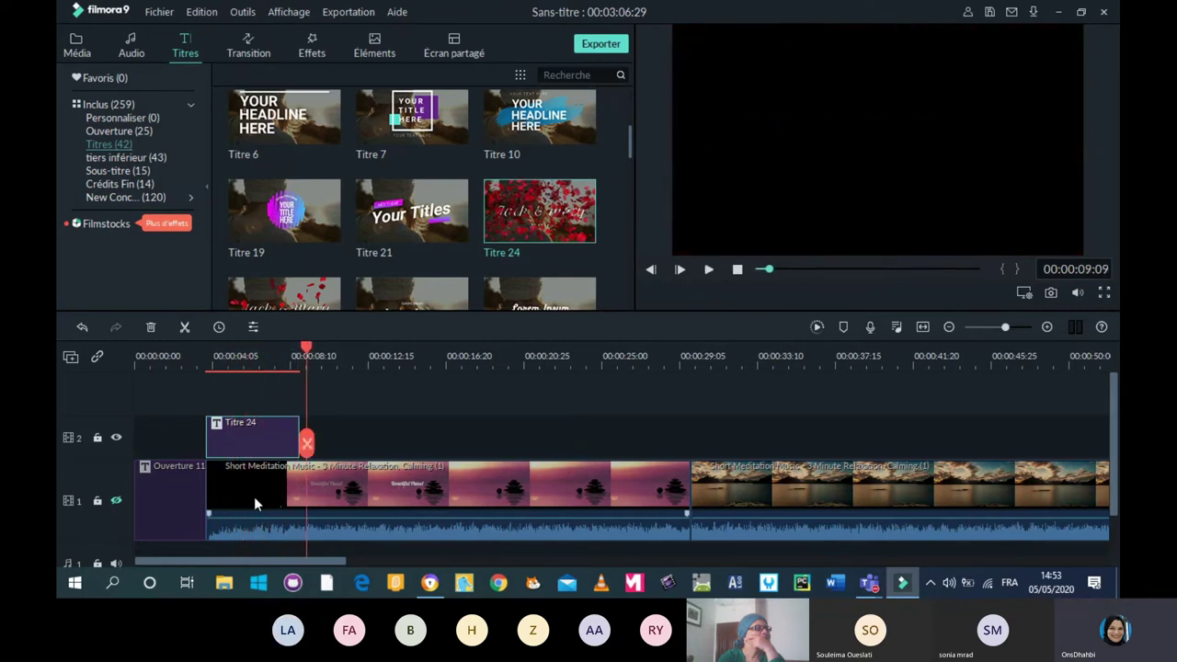
Show video track 1 again and replay from the start, pausing on the Titre 24 overlay at about 00:00:07:17.
{"action": "left_click", "coordinate": [117, 502]}
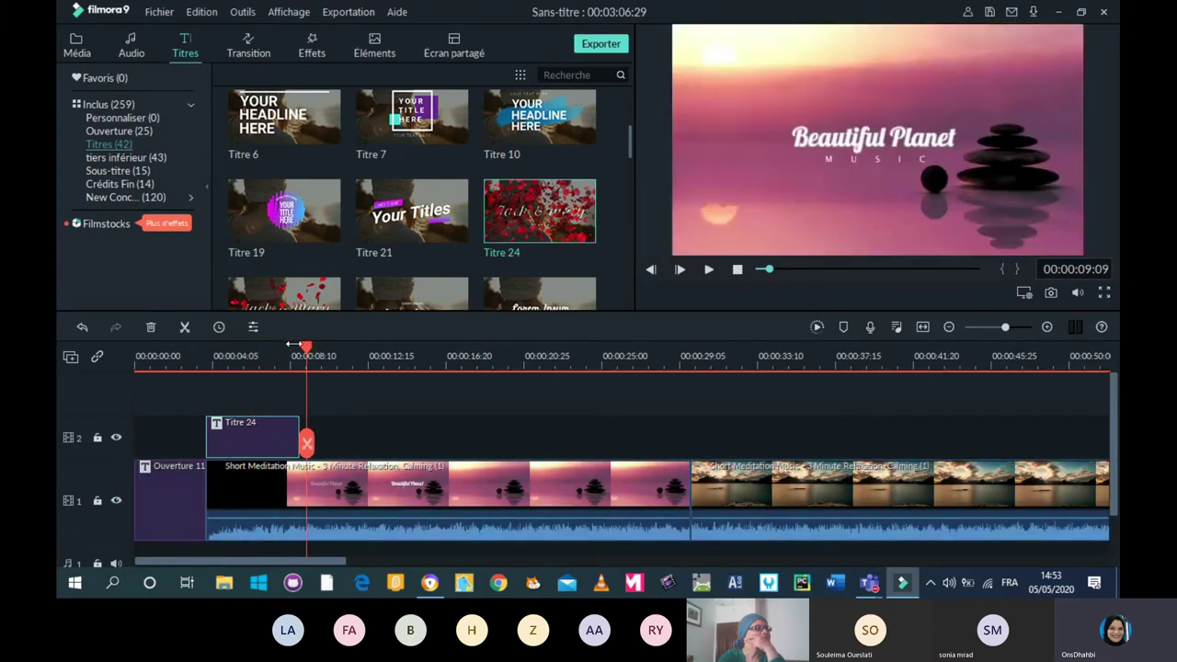
{"action": "left_click_drag", "start_coordinate": [292, 344], "coordinate": [115, 451]}
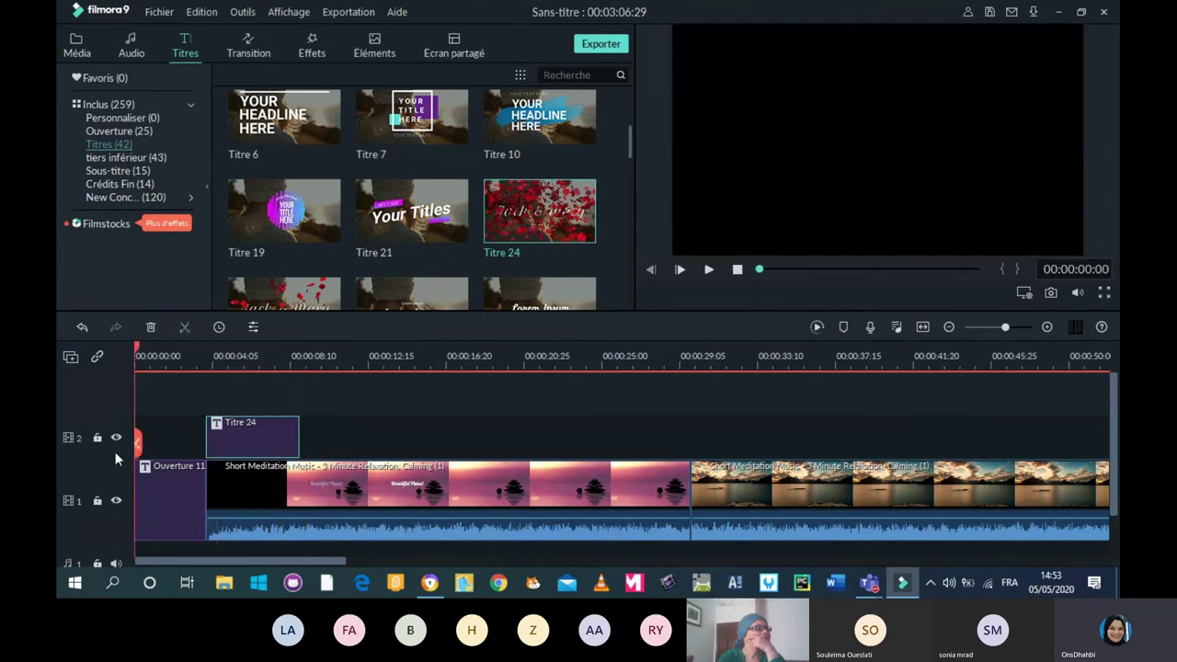
{"action": "left_click", "coordinate": [708, 271]}
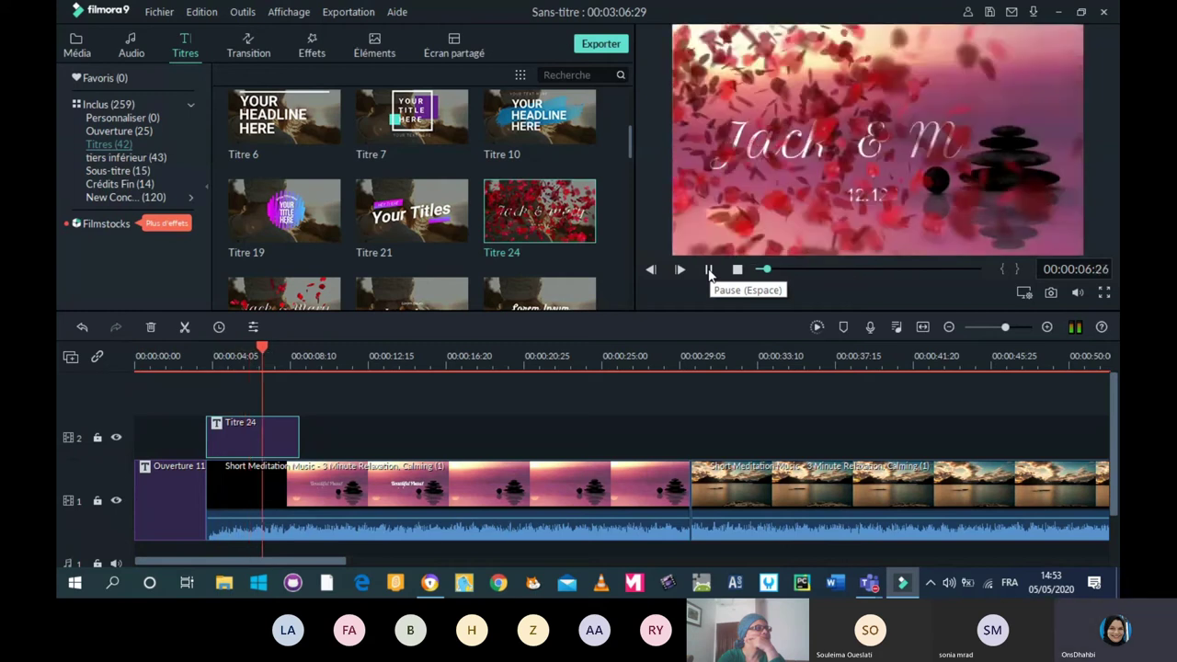
{"action": "left_click", "coordinate": [709, 270]}
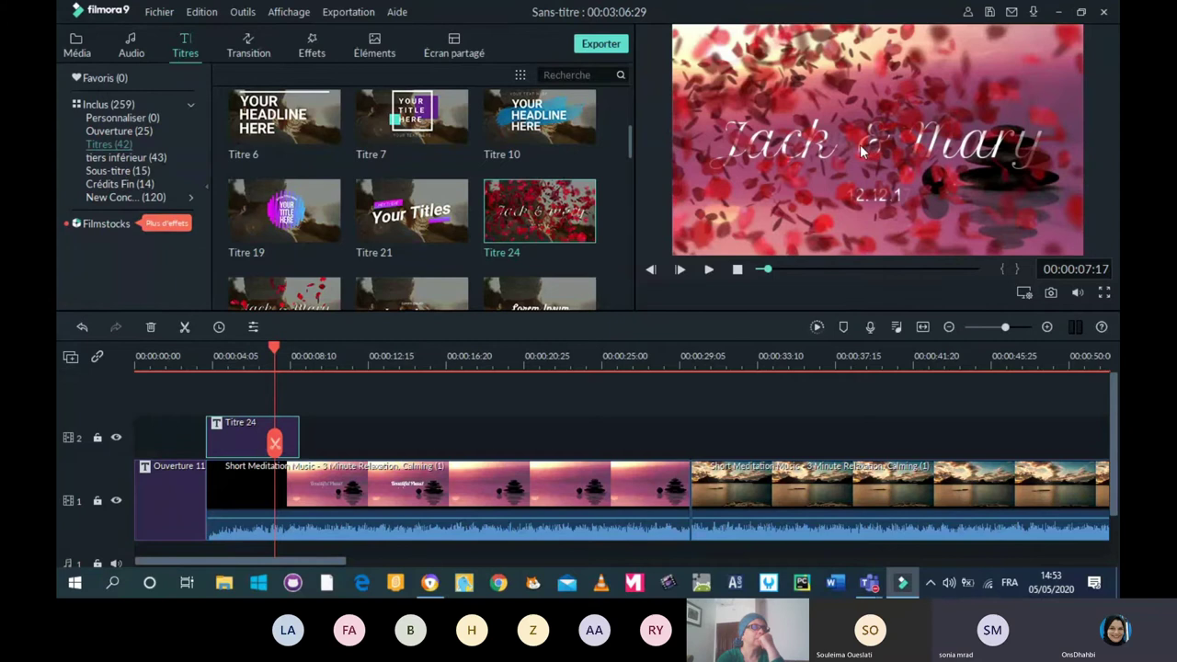
Hide video track 1 and open Titre 24 in the advanced text editor, with the editor window maximized.
{"action": "left_click", "coordinate": [116, 501]}
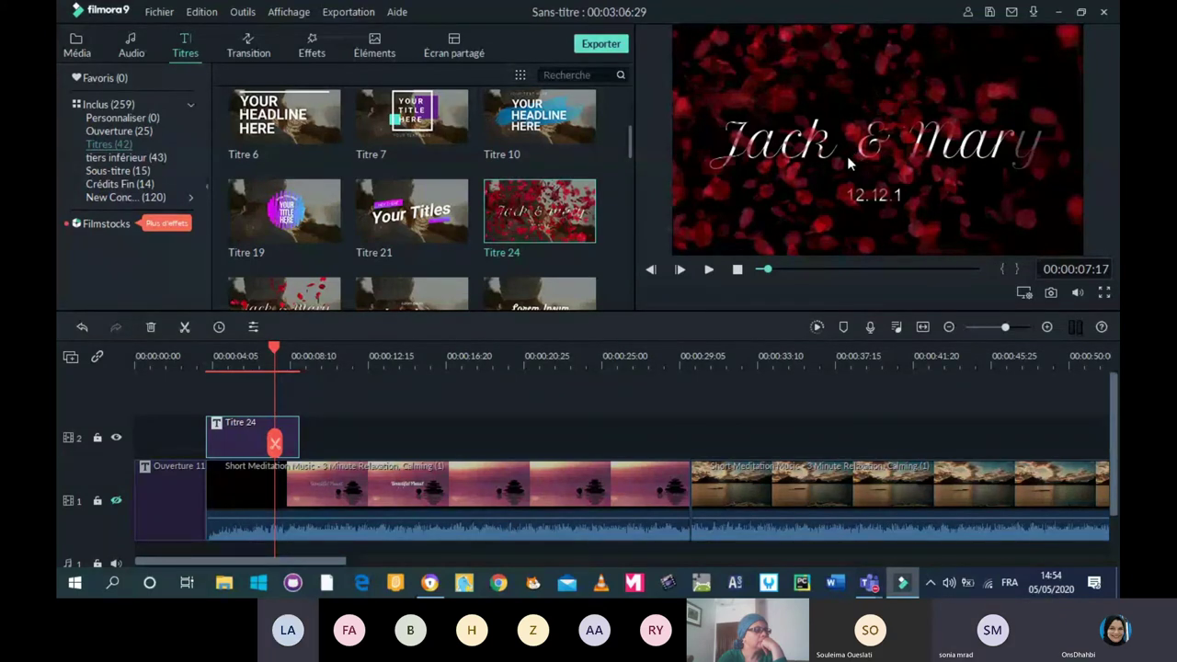
{"action": "double_click", "coordinate": [233, 441]}
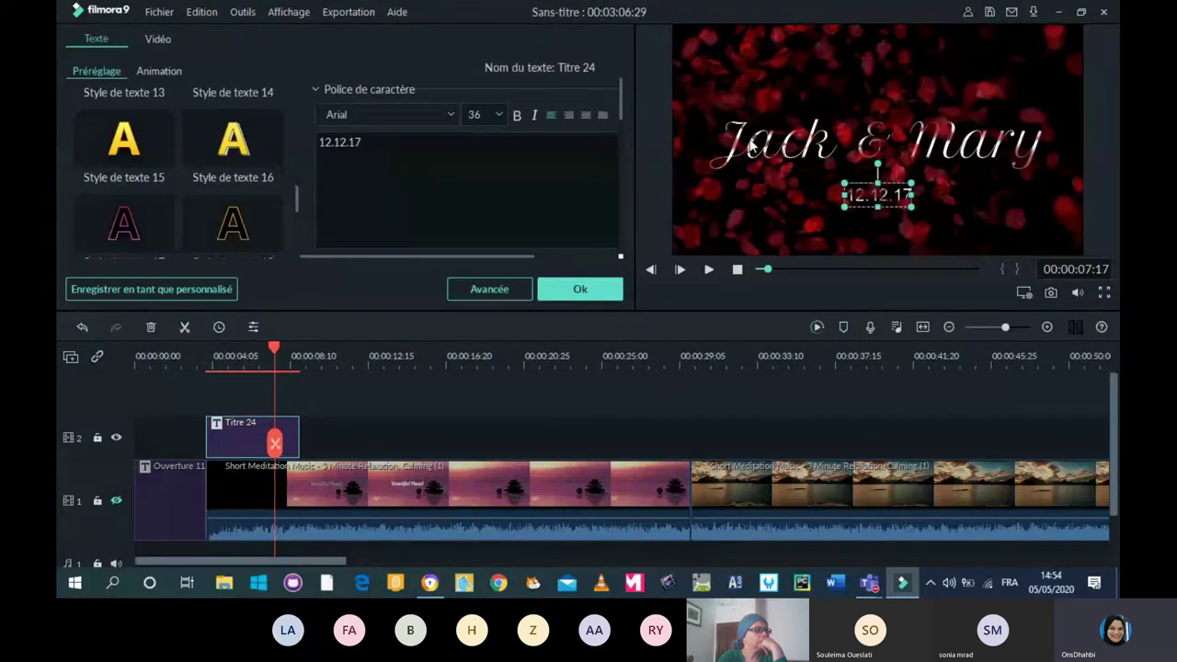
{"action": "left_click", "coordinate": [579, 288]}
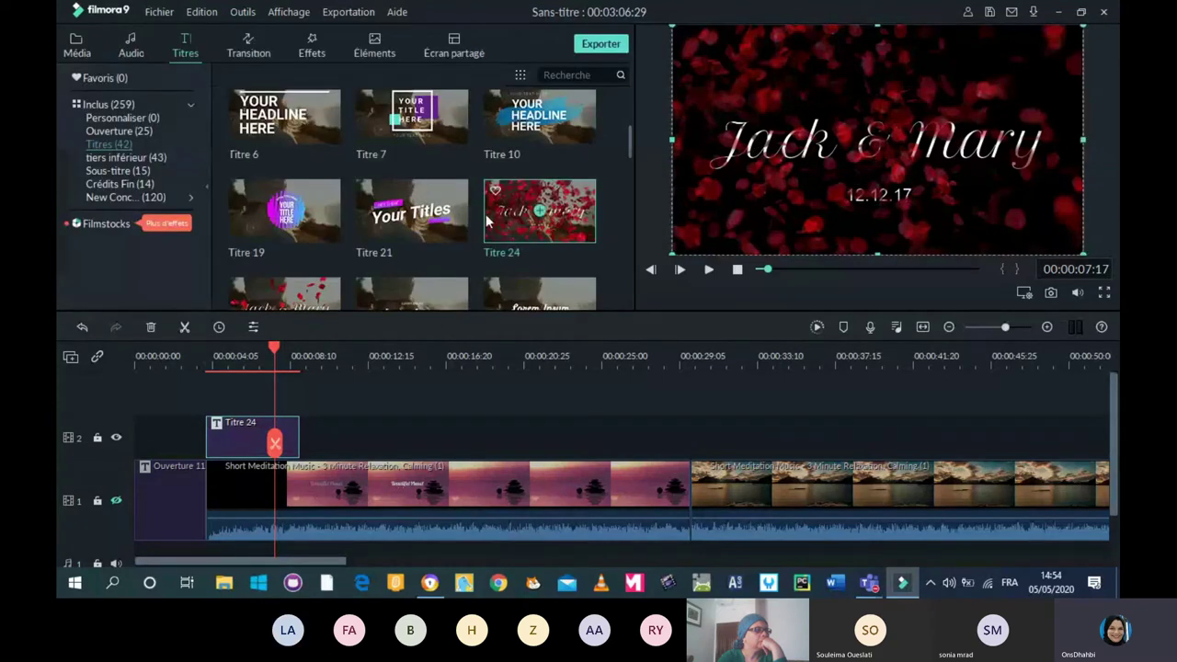
{"action": "double_click", "coordinate": [236, 436]}
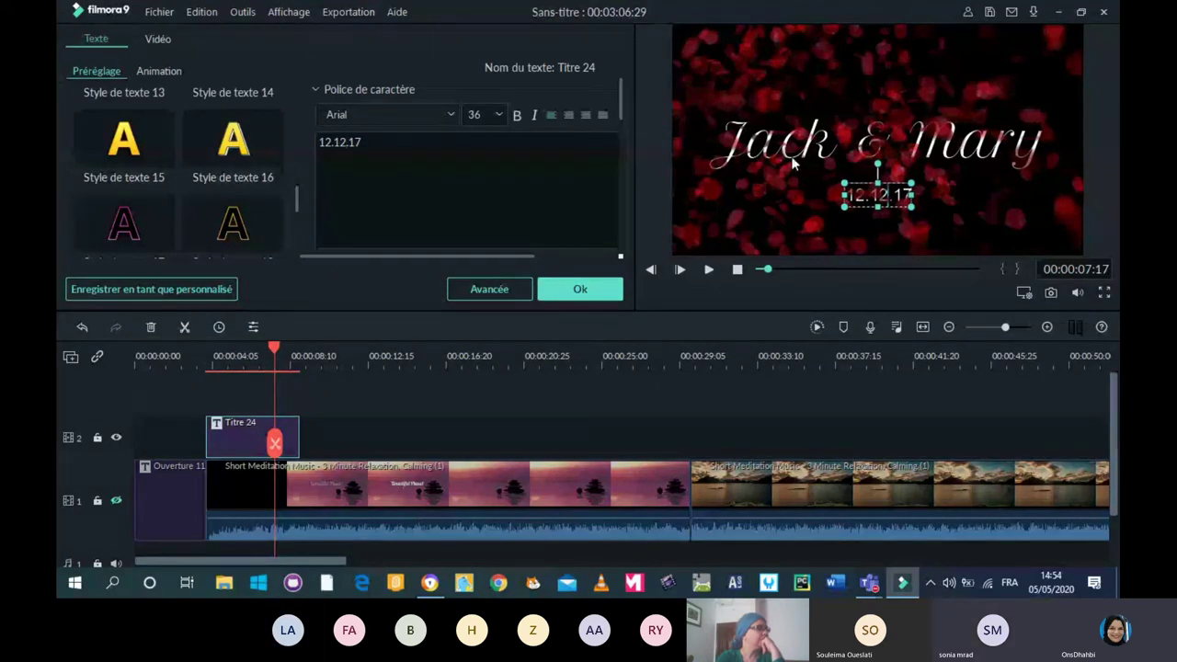
{"action": "left_click", "coordinate": [506, 290]}
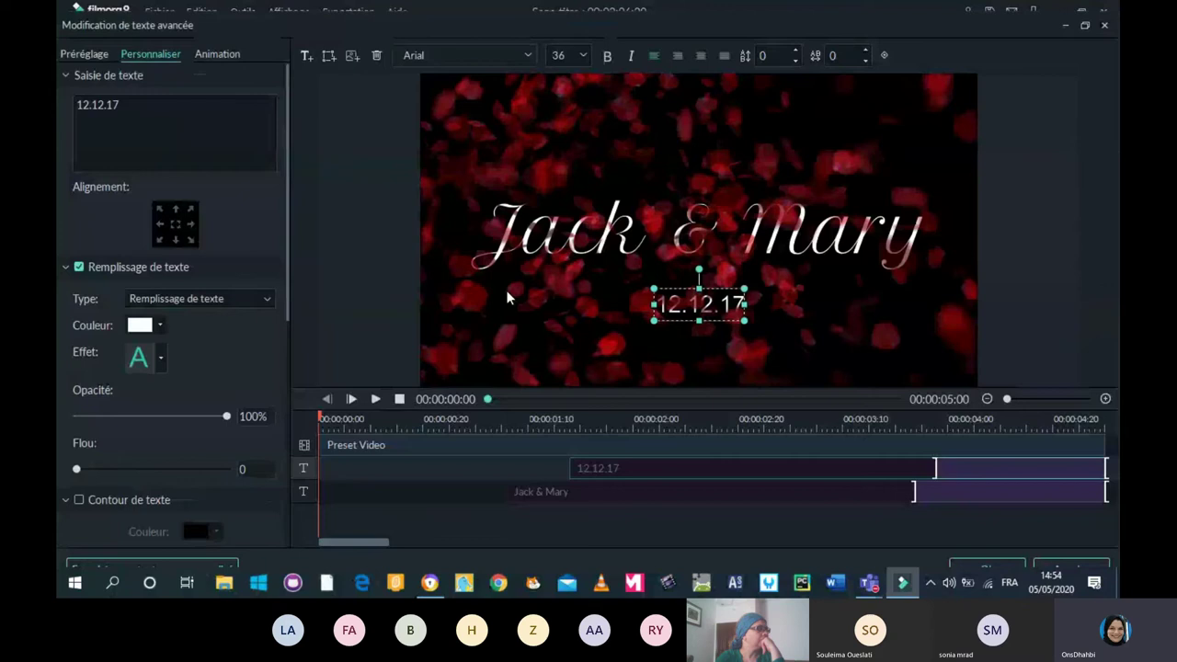
{"action": "left_click", "coordinate": [1085, 27]}
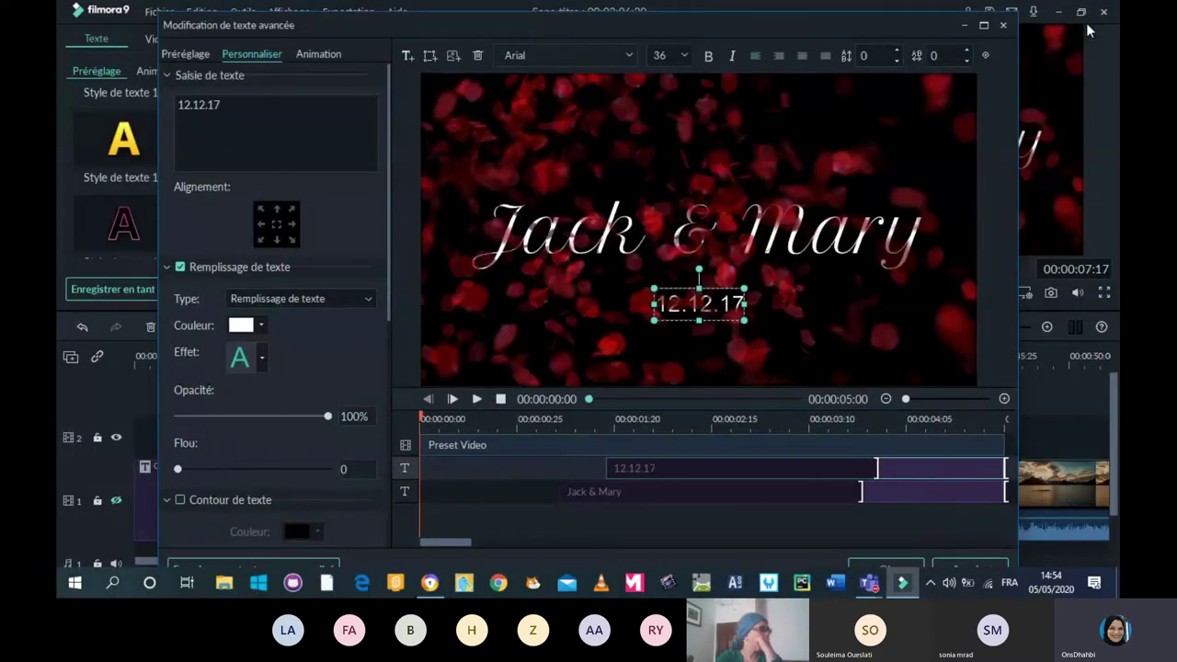
{"action": "left_click", "coordinate": [982, 25]}
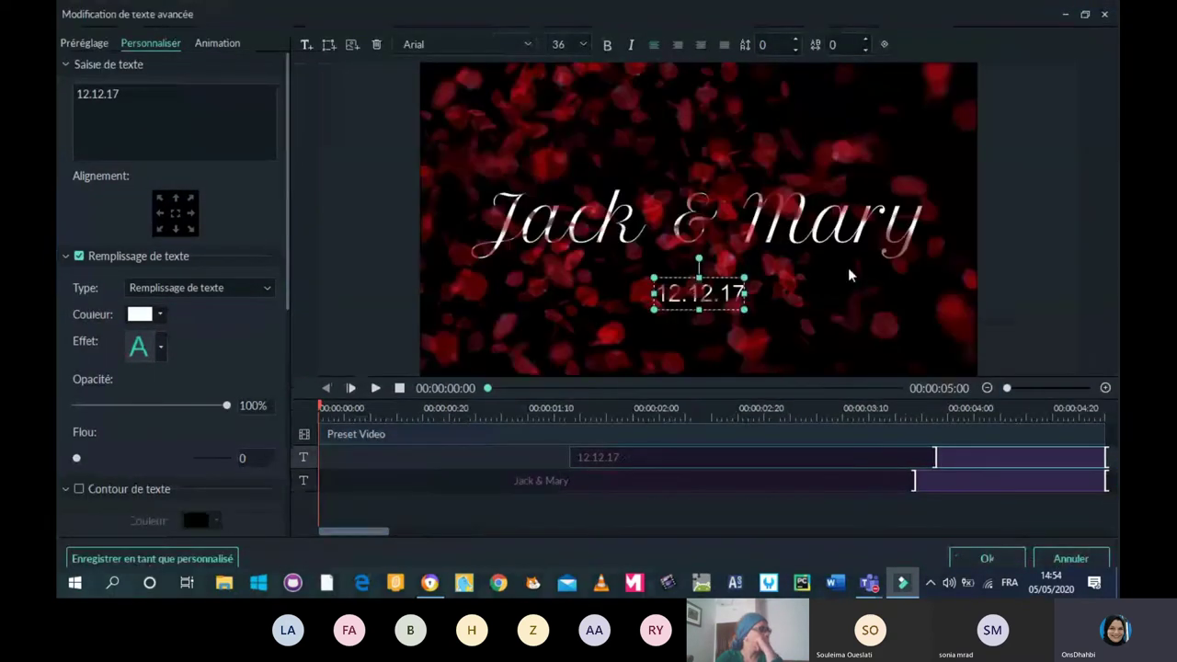
Try trimming the start of the Preset Video layer to slightly after 2 seconds, preview the title, and restore the layer's full length.
{"action": "left_click", "coordinate": [640, 236]}
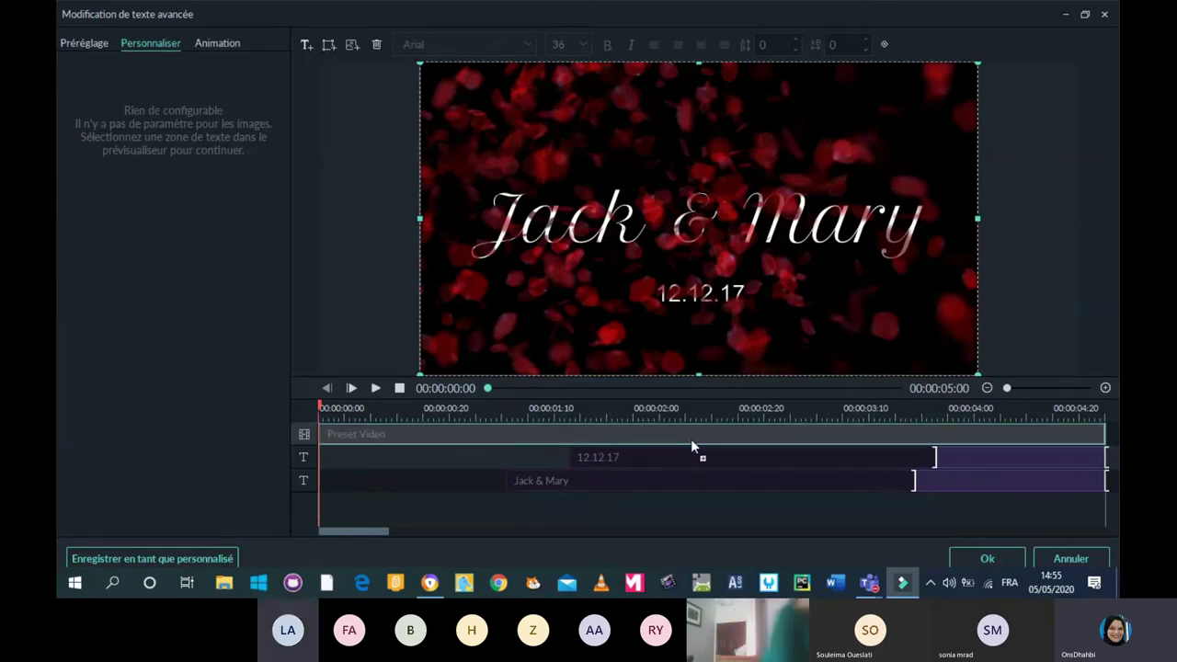
{"action": "left_click_drag", "start_coordinate": [315, 433], "coordinate": [671, 438]}
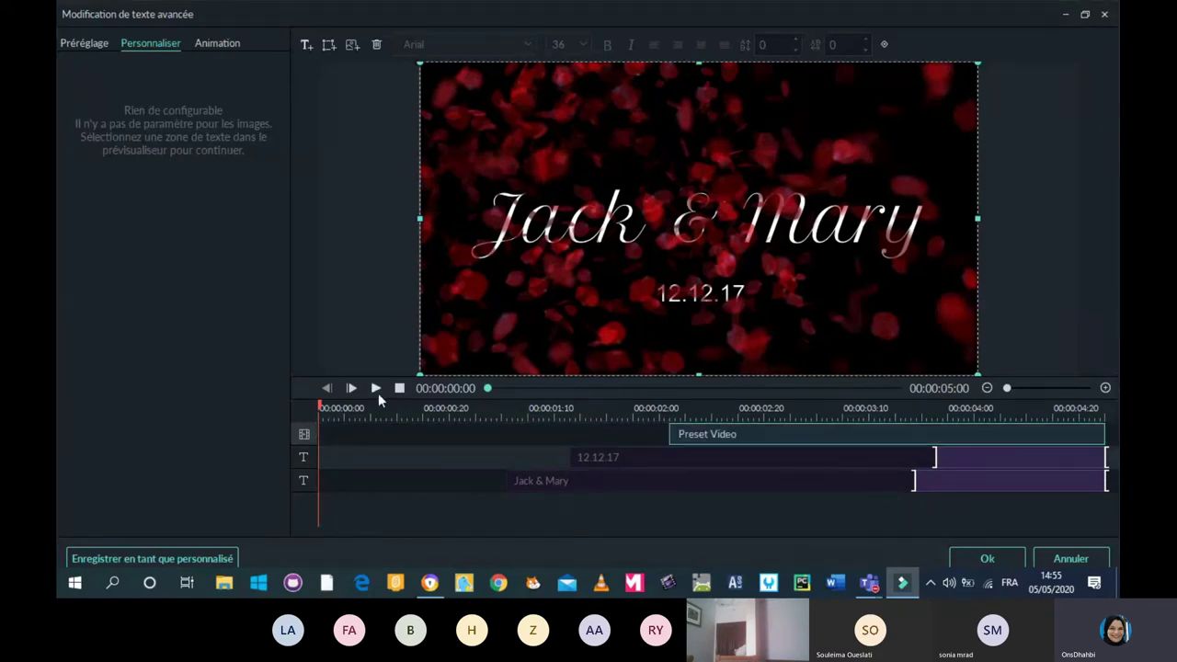
{"action": "left_click", "coordinate": [376, 390]}
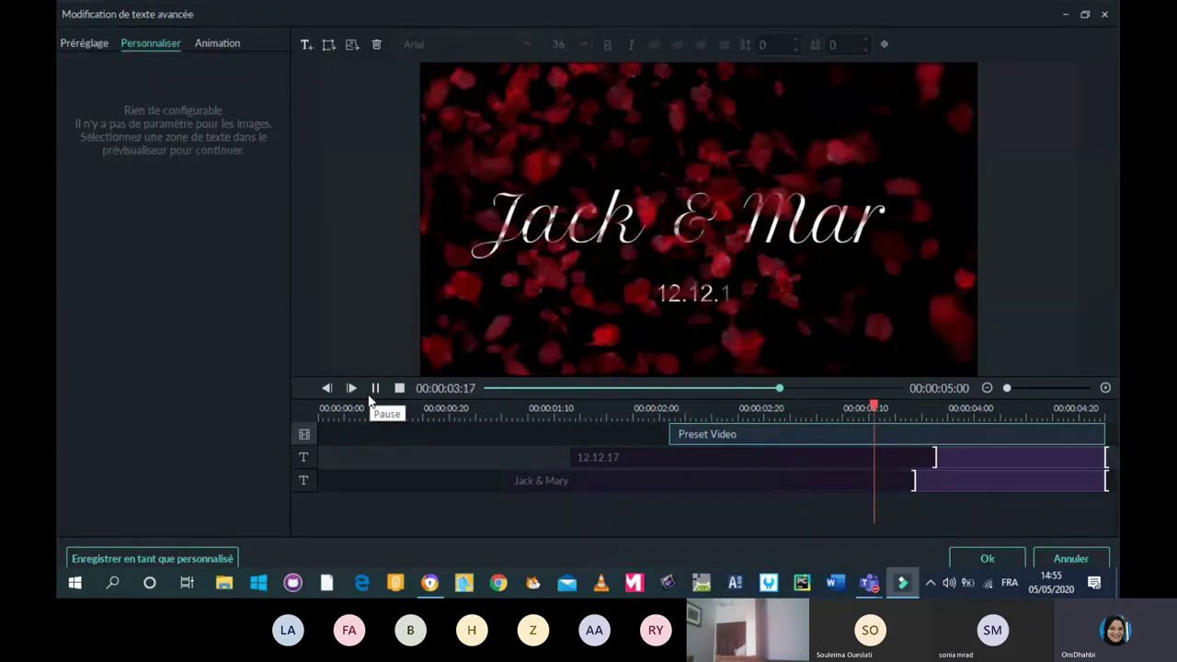
{"action": "left_click", "coordinate": [375, 388]}
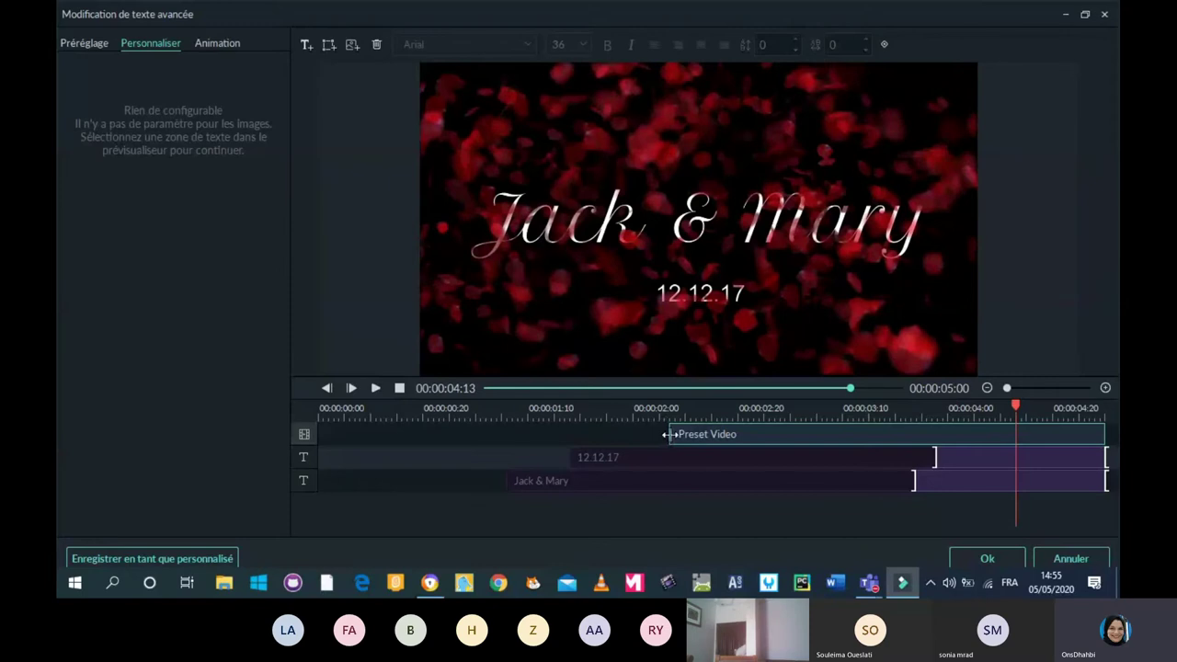
{"action": "left_click_drag", "start_coordinate": [668, 434], "coordinate": [322, 434]}
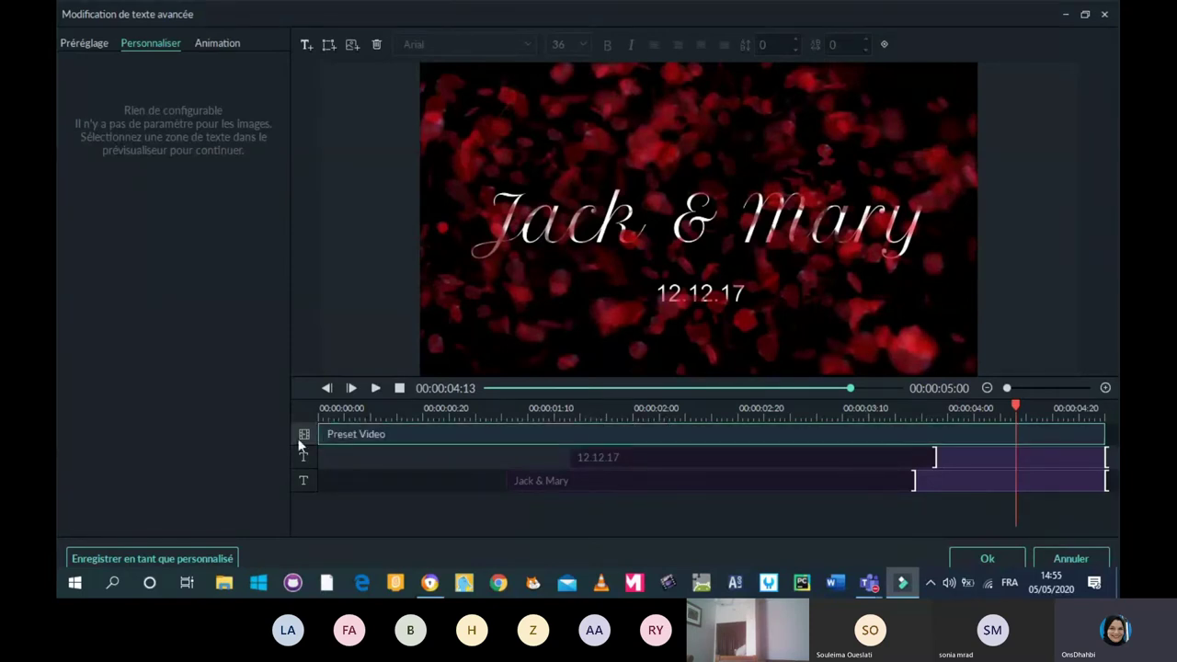
Replace the date text beneath the main title with "Filmora".
{"action": "left_click", "coordinate": [601, 456]}
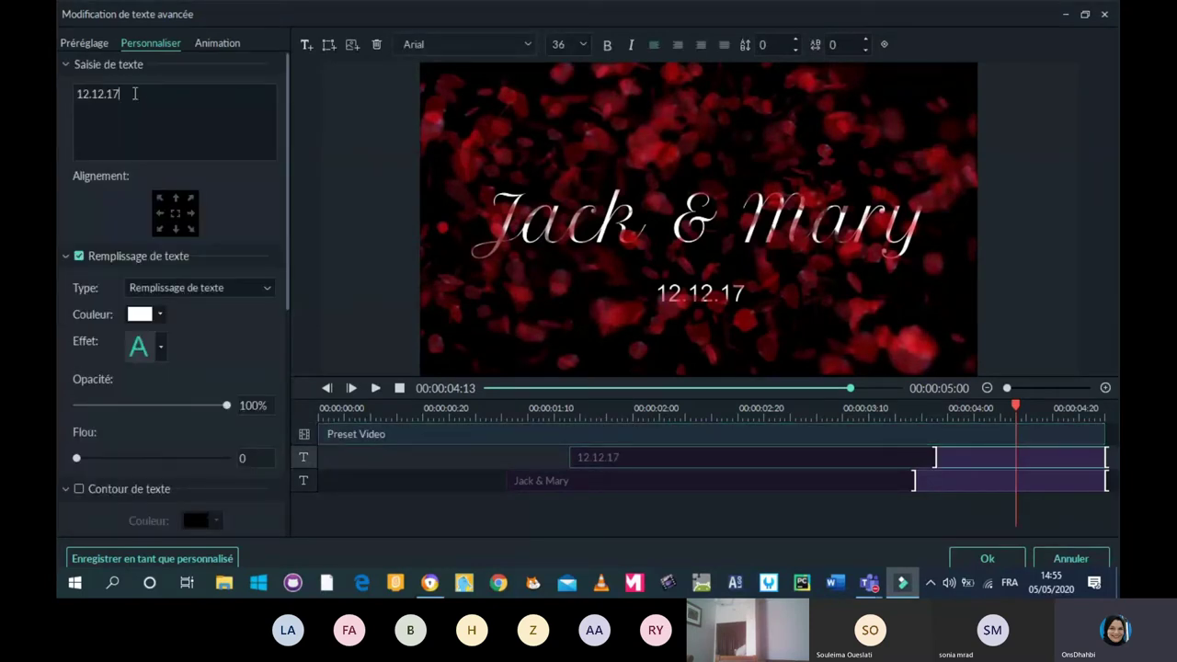
{"action": "left_click_drag", "start_coordinate": [134, 93], "coordinate": [57, 95]}
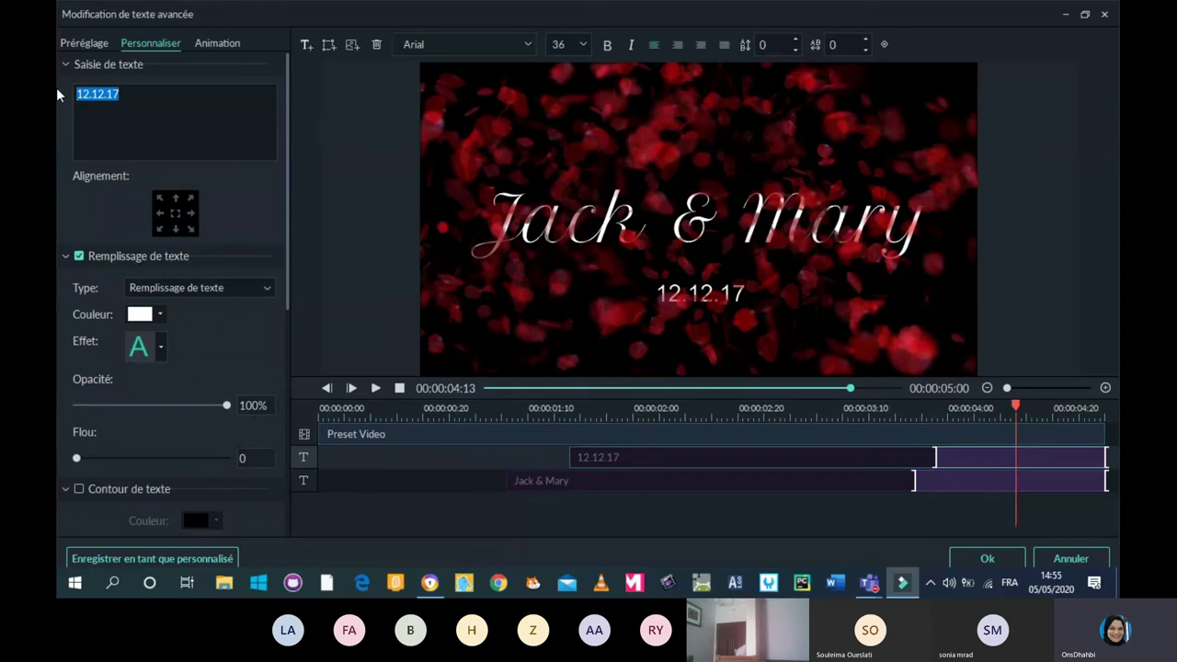
{"action": "type", "text": "Filmora"}
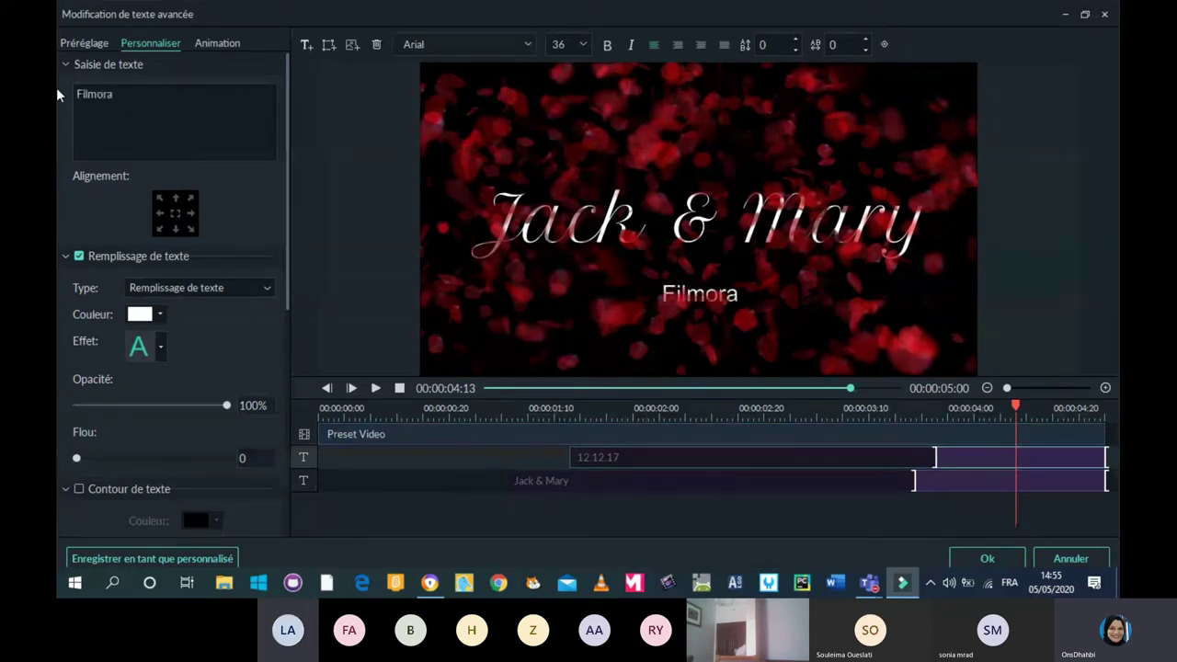
Move the Preset Video petal background down and to the right so its top edge sits below the main title.
{"action": "left_click", "coordinate": [590, 489]}
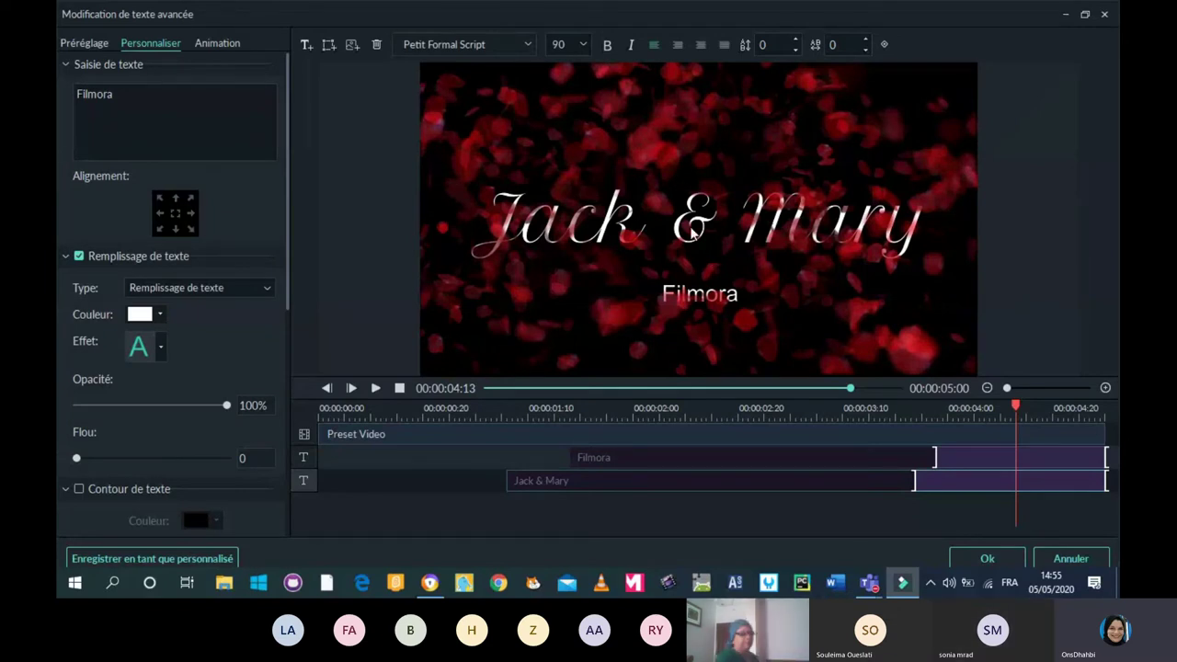
{"action": "left_click", "coordinate": [611, 232]}
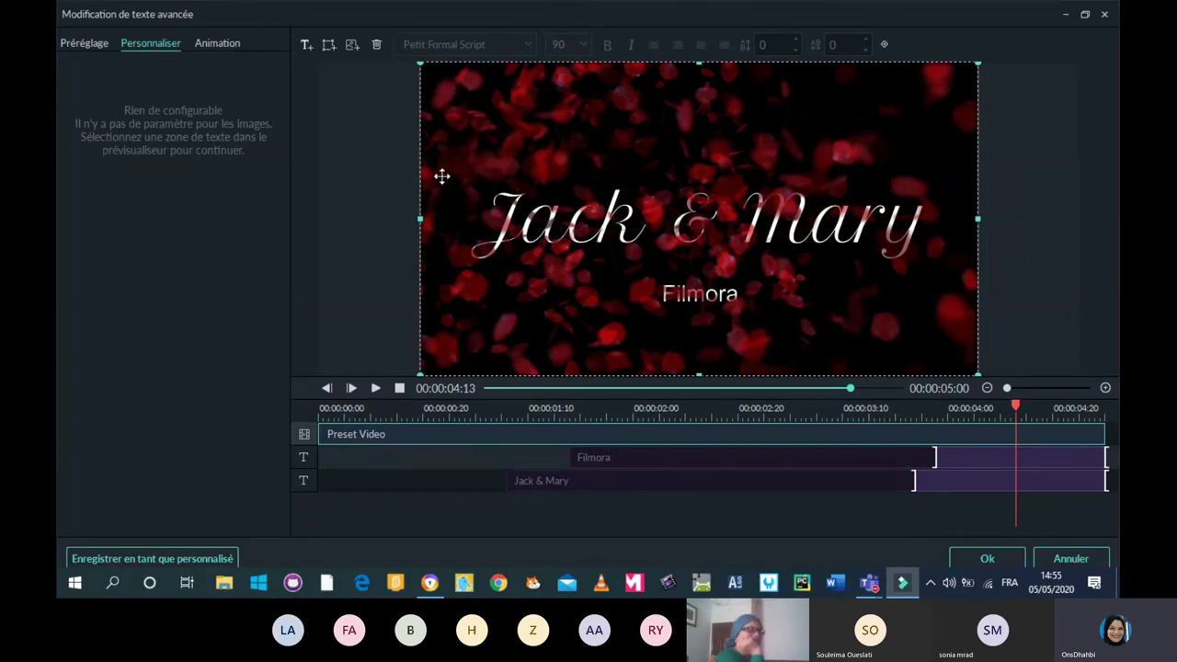
{"action": "left_click_drag", "start_coordinate": [494, 152], "coordinate": [583, 347]}
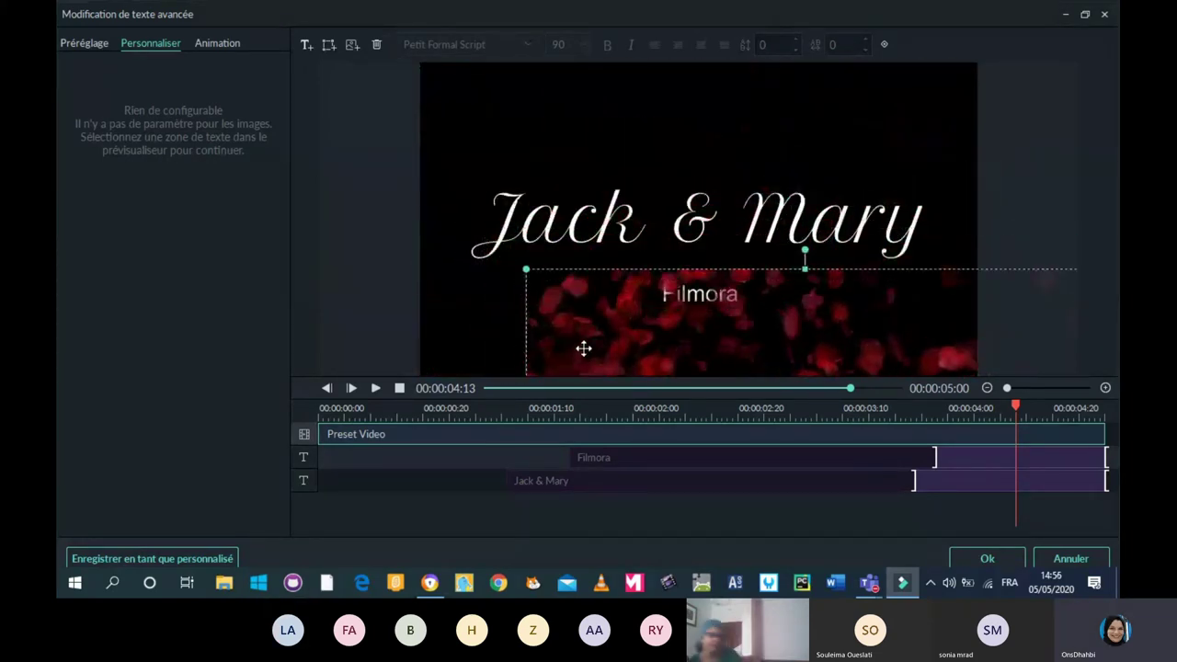
Replace the main title text in the large script font with "Montage video".
{"action": "left_click", "coordinate": [534, 217]}
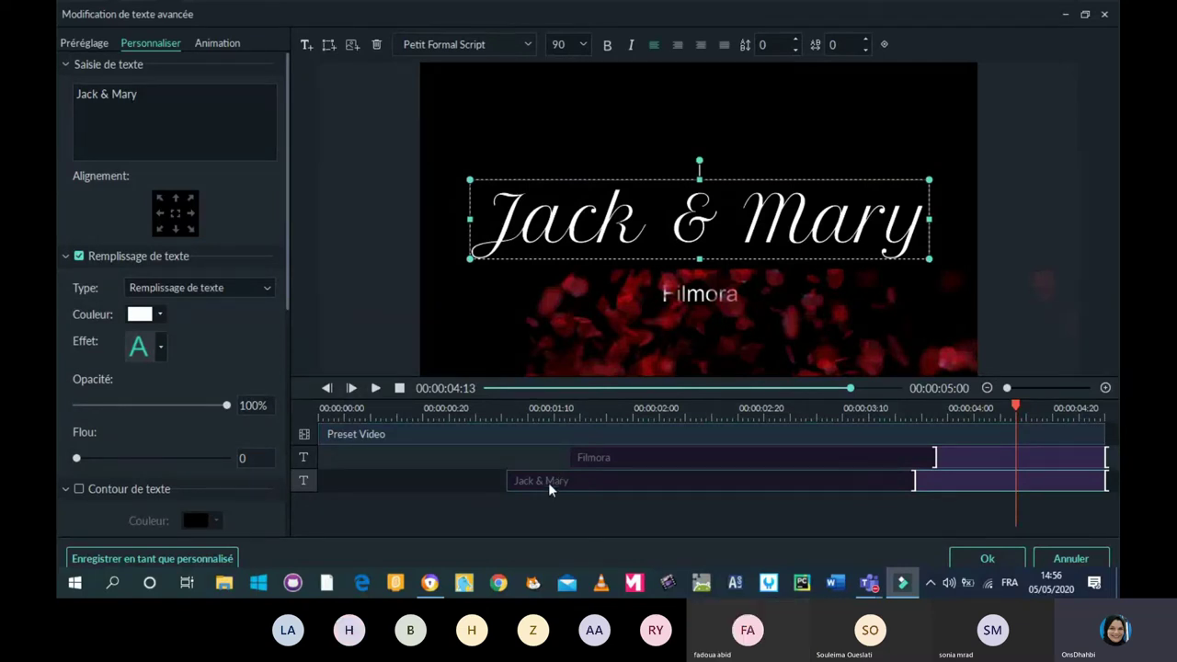
{"action": "left_click", "coordinate": [532, 439]}
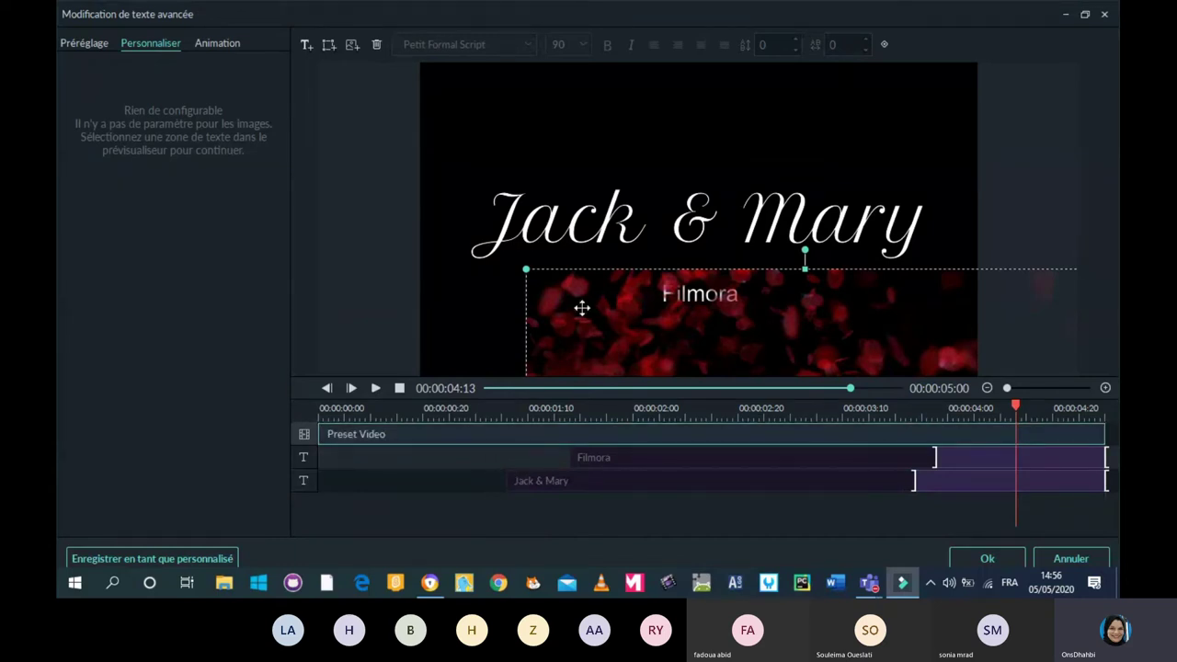
{"action": "left_click", "coordinate": [590, 236]}
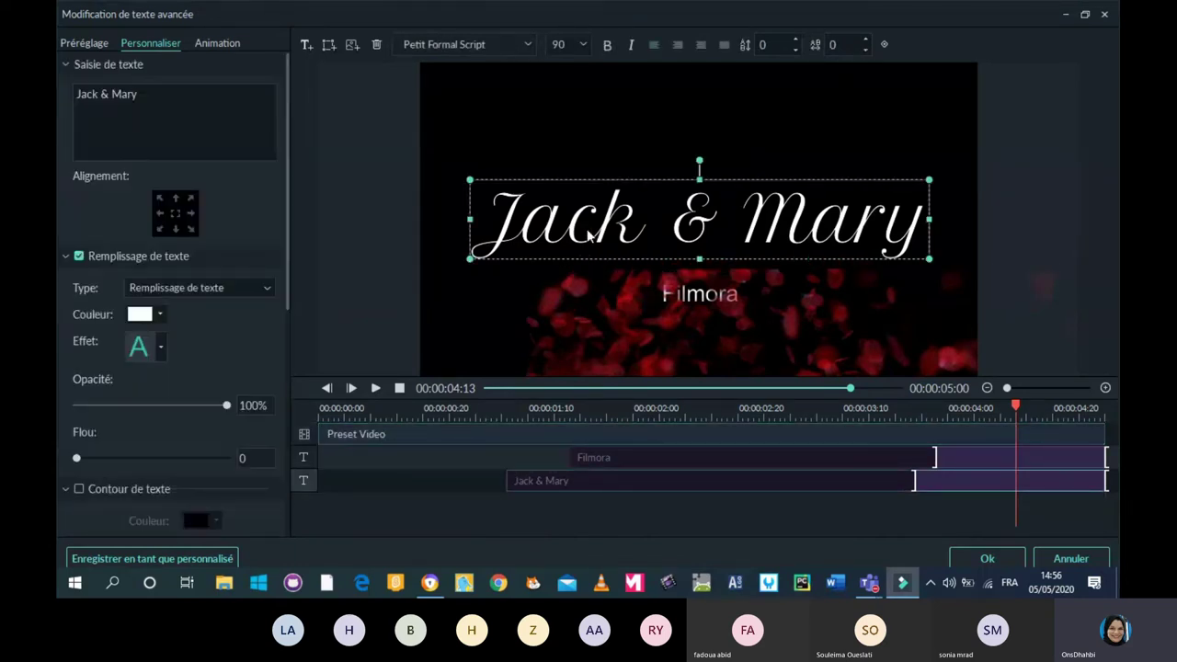
{"action": "left_click", "coordinate": [159, 99]}
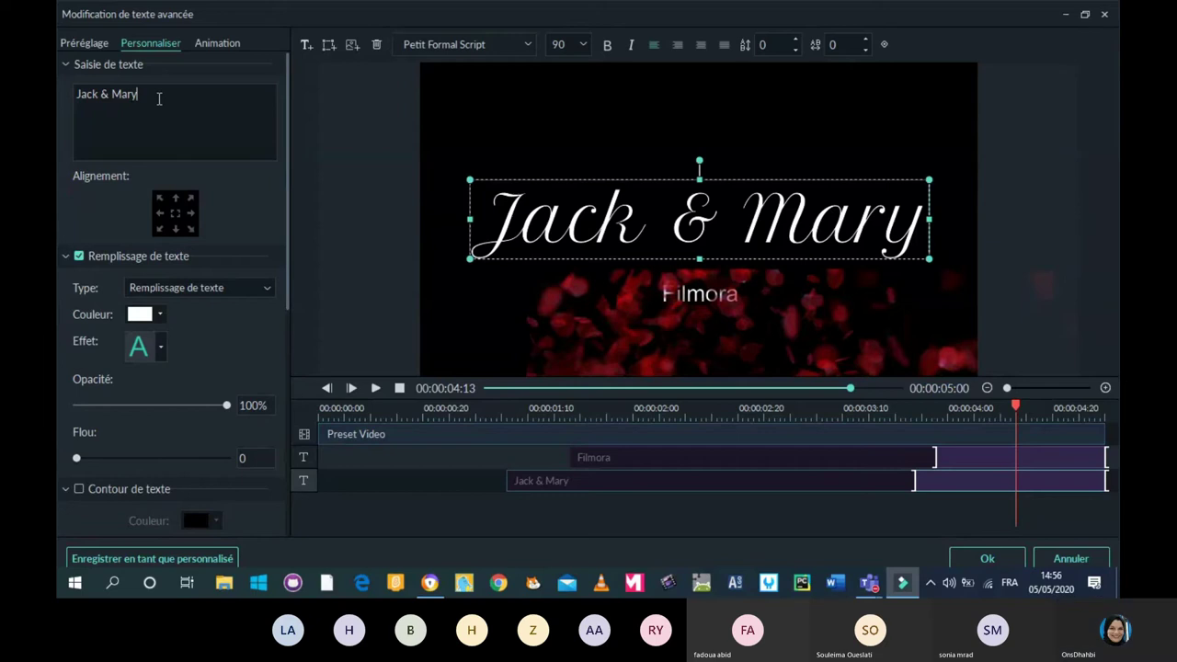
{"action": "double_click", "coordinate": [159, 99]}
{"action": "key", "text": "BackSpace"}
{"action": "key", "text": "BackSpace"}
{"action": "key", "text": "BackSpace"}
{"action": "key", "text": "BackSpace"}
{"action": "key", "text": "BackSpace"}
{"action": "key", "text": "BackSpace"}
{"action": "key", "text": "BackSpace"}
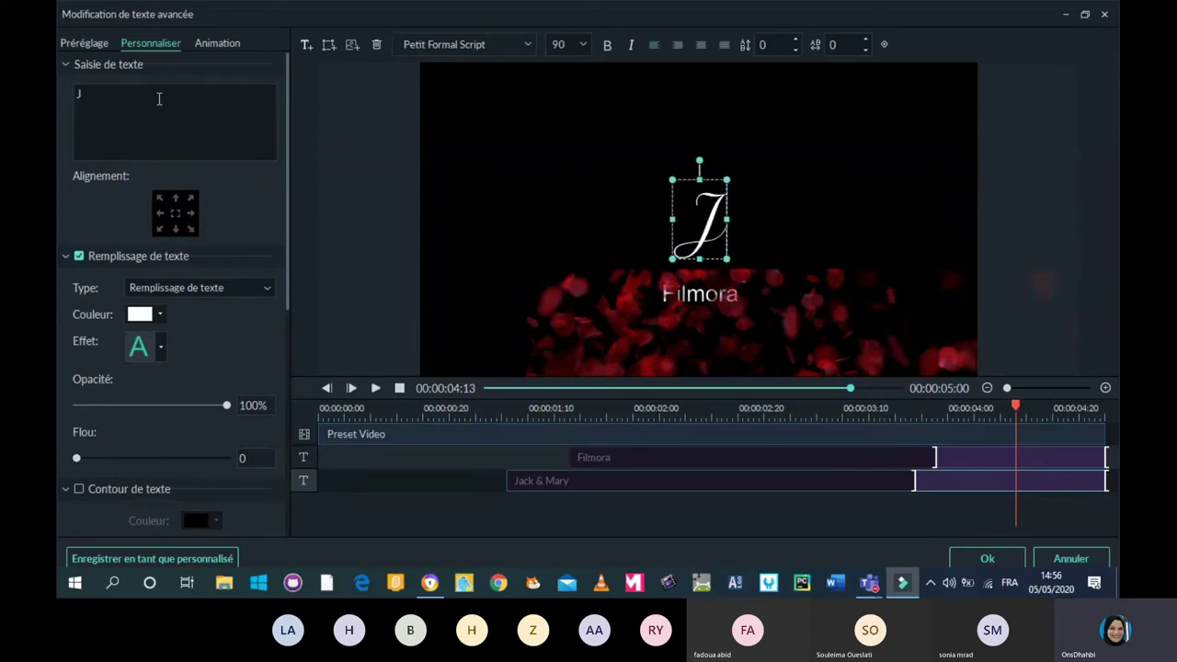
{"action": "key", "text": "BackSpace"}
{"action": "type", "text": "Mo"}
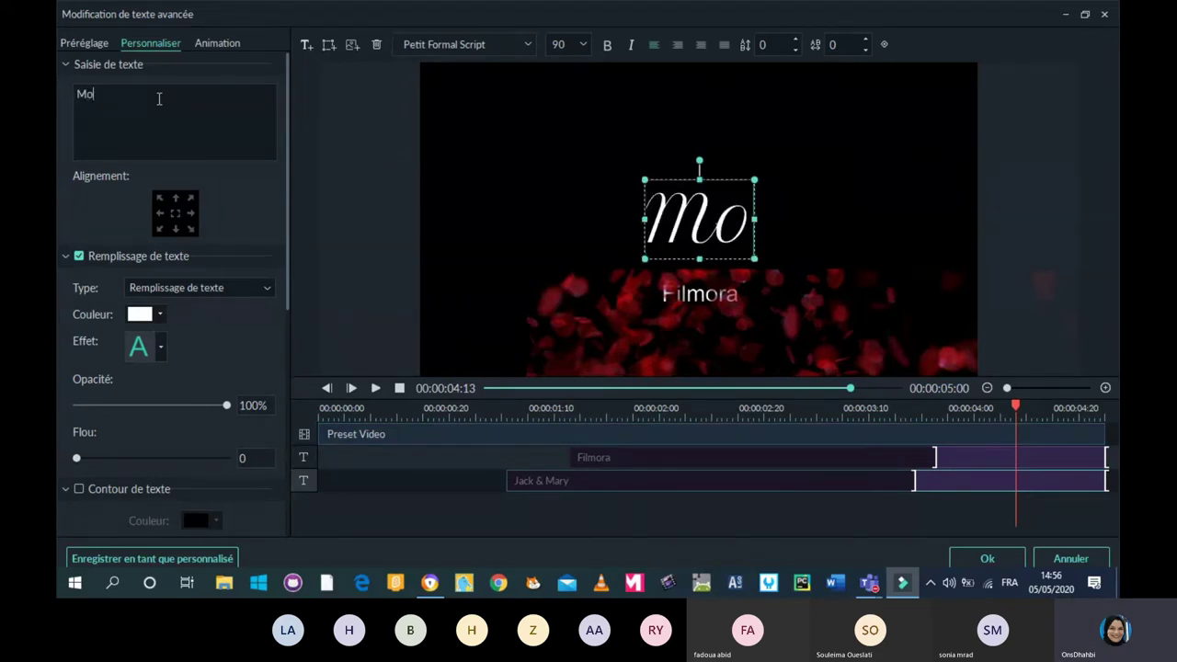
{"action": "type", "text": "ntage"}
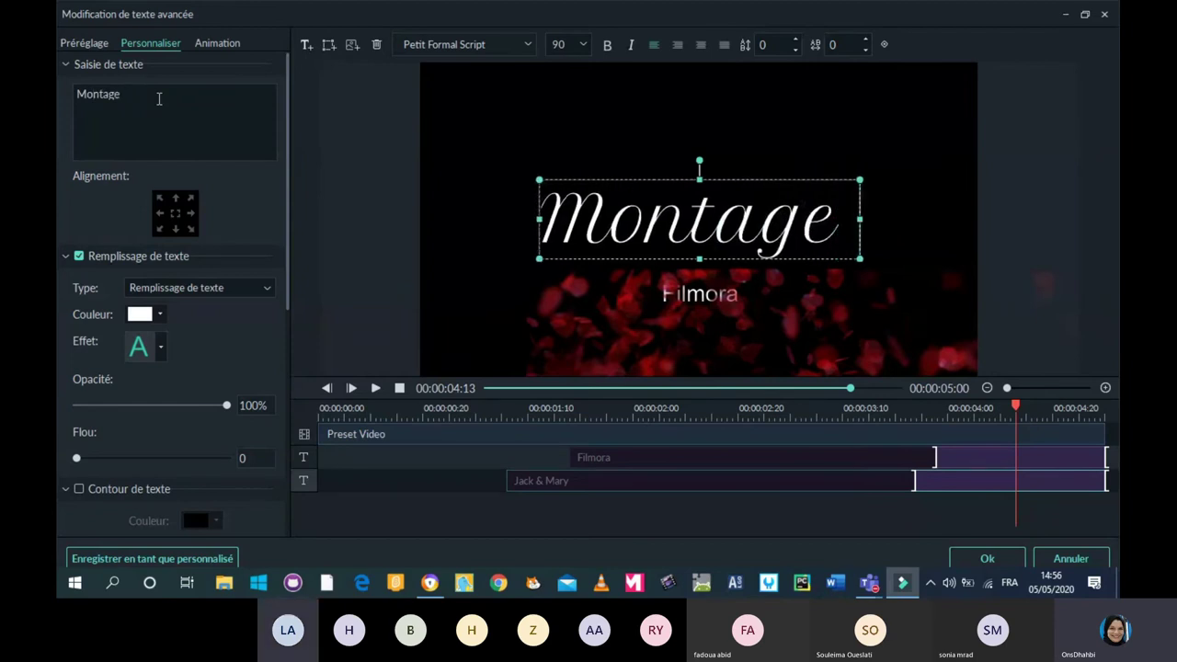
{"action": "type", "text": " video"}
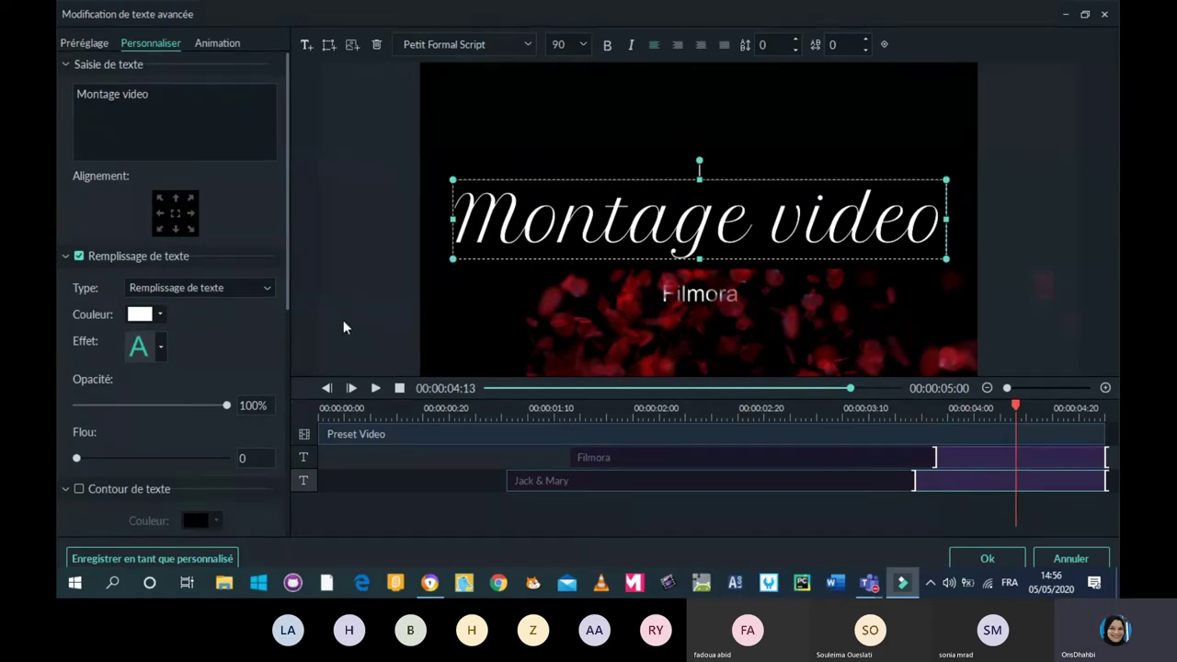
Move the petal background back behind both texts to fill nearly the whole frame, and play the title preview to its end.
{"action": "left_click", "coordinate": [570, 324]}
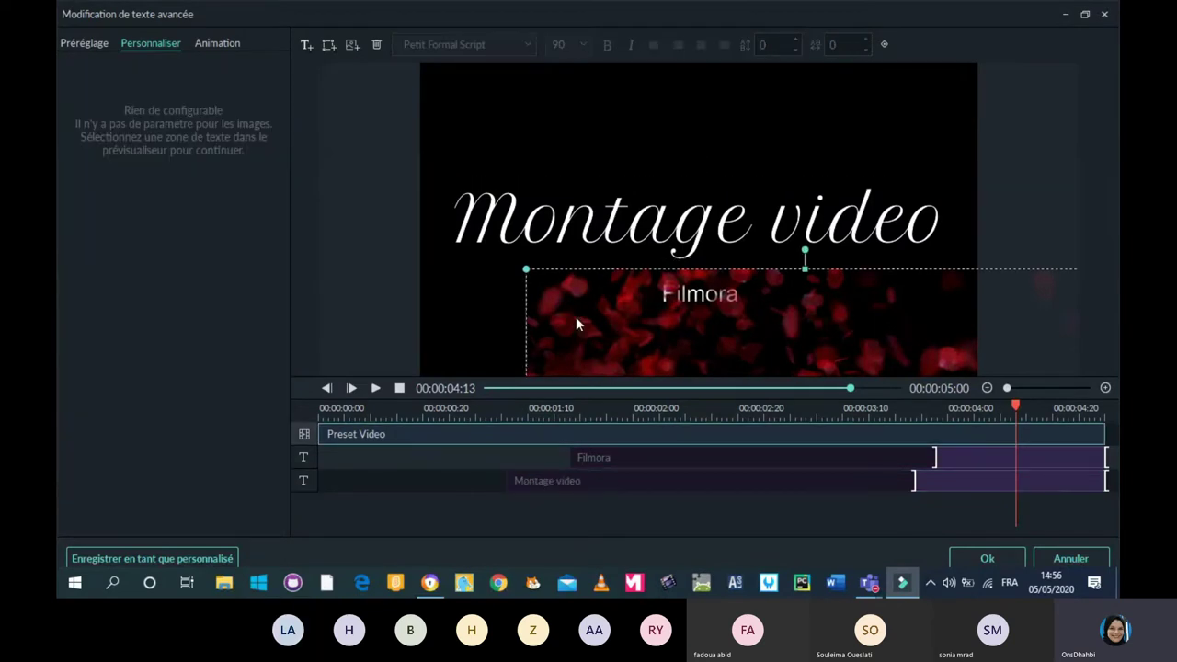
{"action": "left_click_drag", "start_coordinate": [605, 321], "coordinate": [505, 126]}
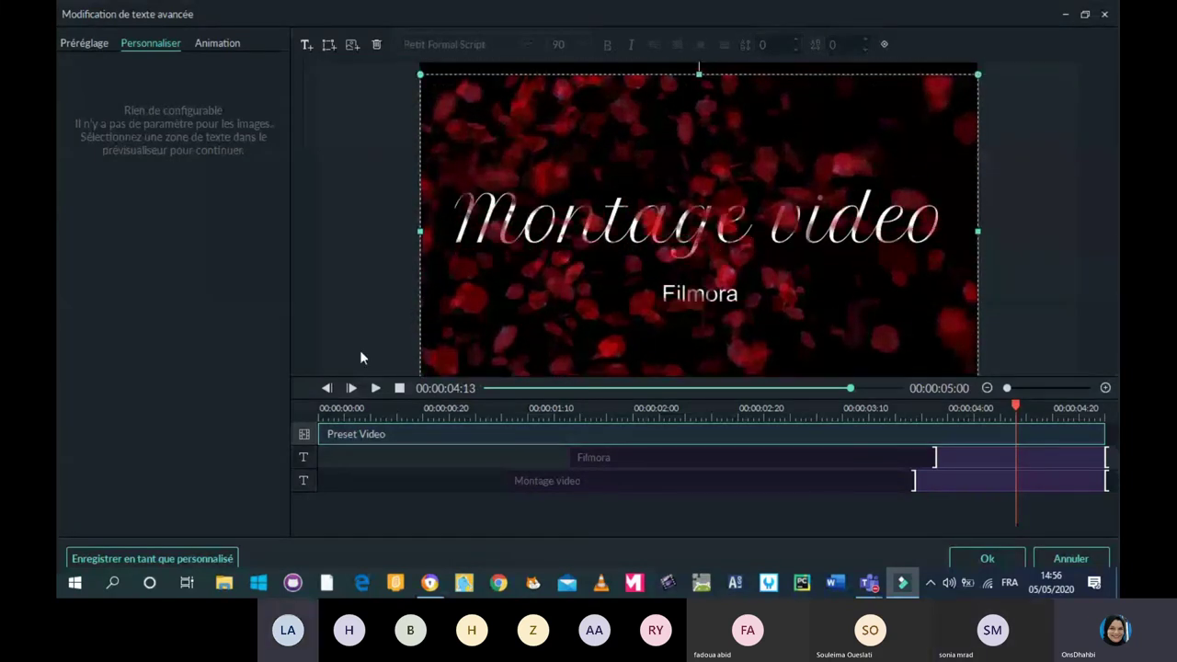
{"action": "left_click", "coordinate": [371, 389]}
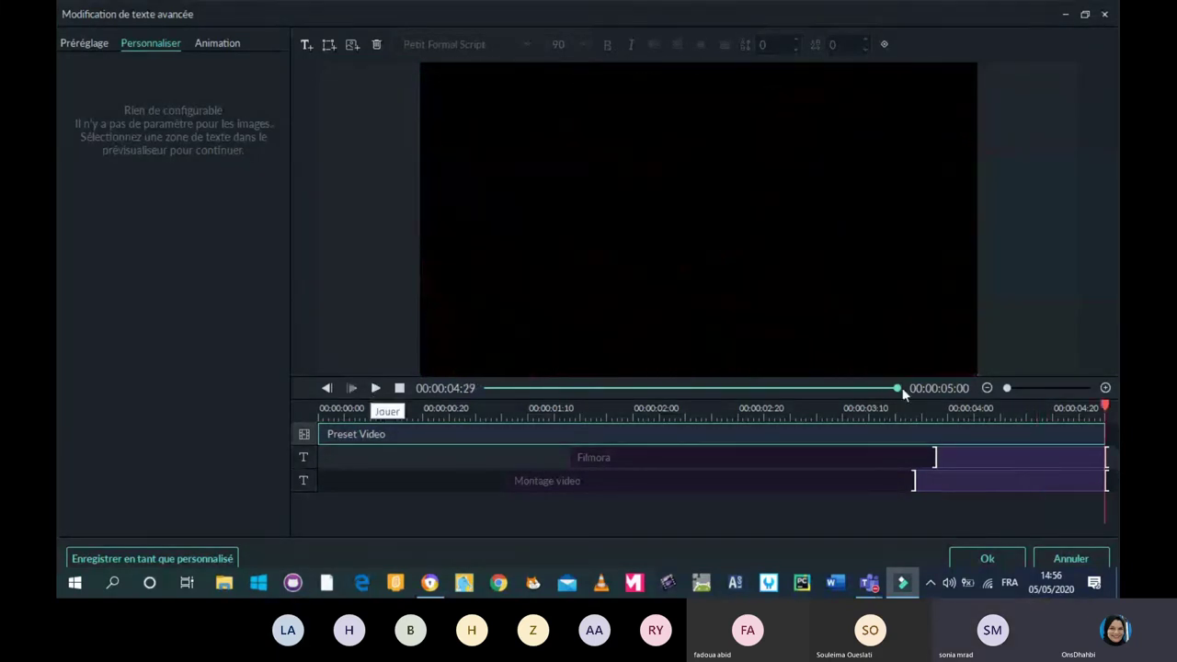
Replay the edited title from the beginning and apply the advanced text changes.
{"action": "left_click_drag", "start_coordinate": [1104, 411], "coordinate": [252, 410]}
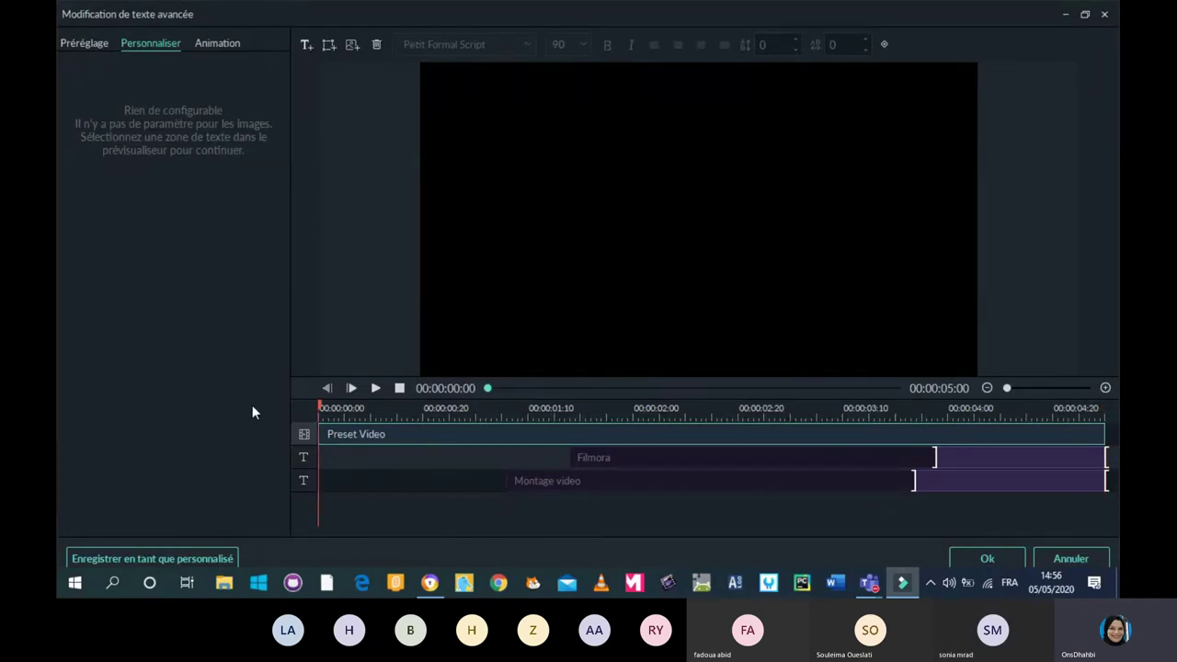
{"action": "left_click", "coordinate": [375, 388]}
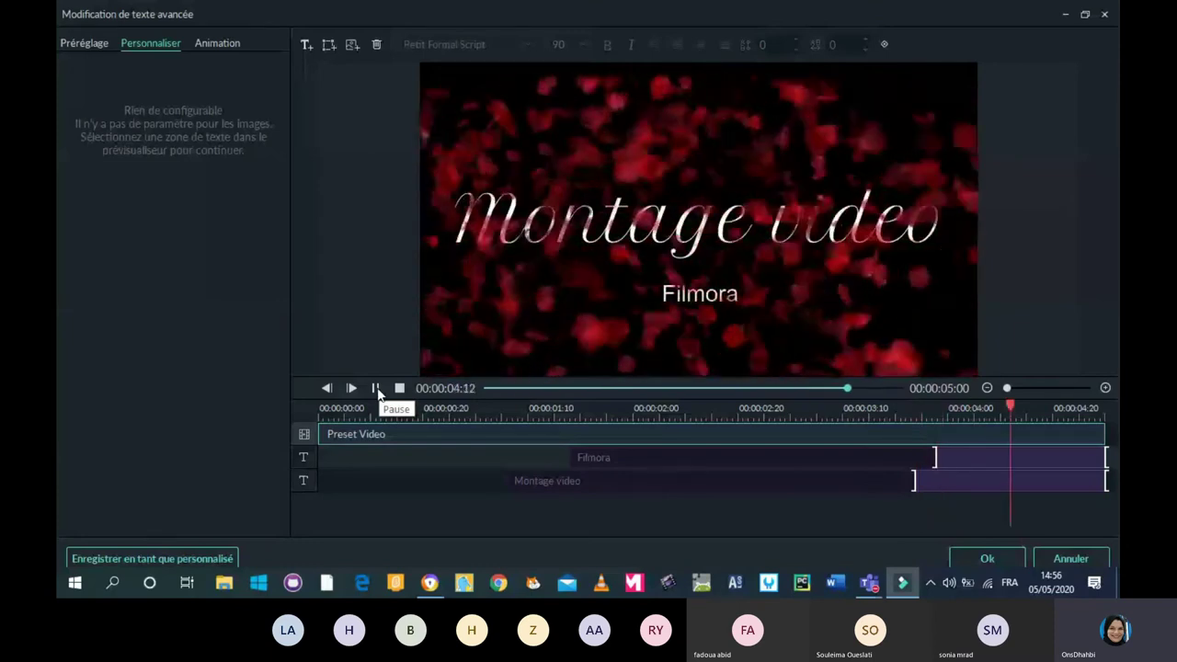
{"action": "left_click", "coordinate": [983, 563]}
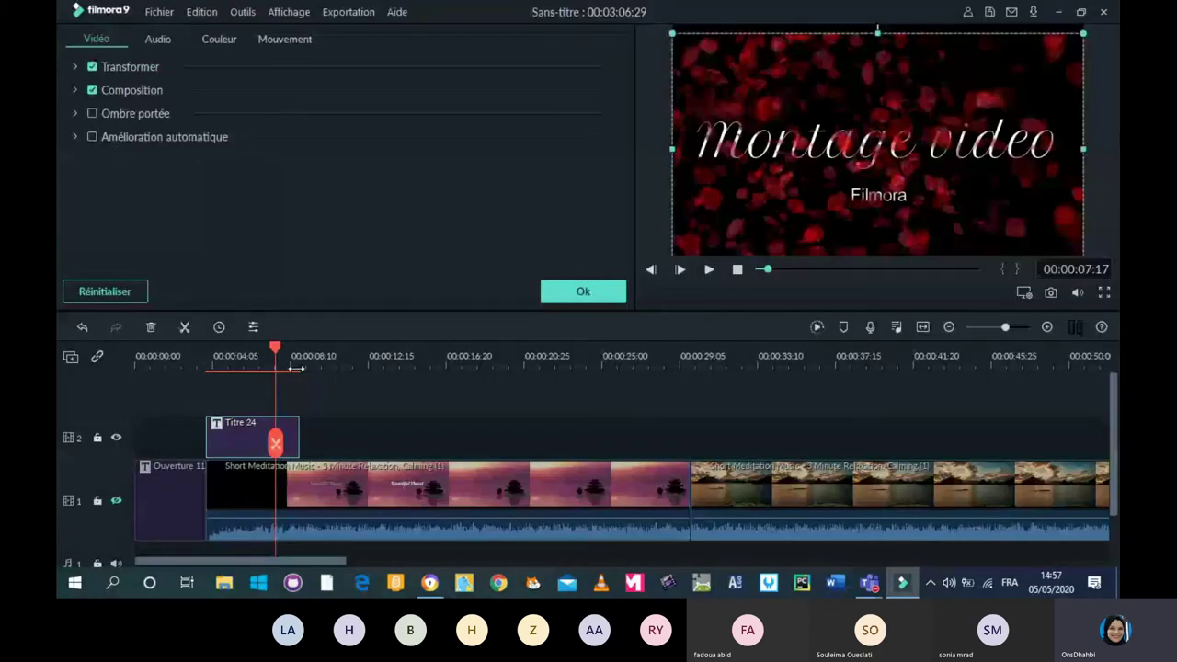
Make video track 1 visible again and play the project from the start past the end of the Titre 24 overlay.
{"action": "left_click_drag", "start_coordinate": [277, 349], "coordinate": [126, 391]}
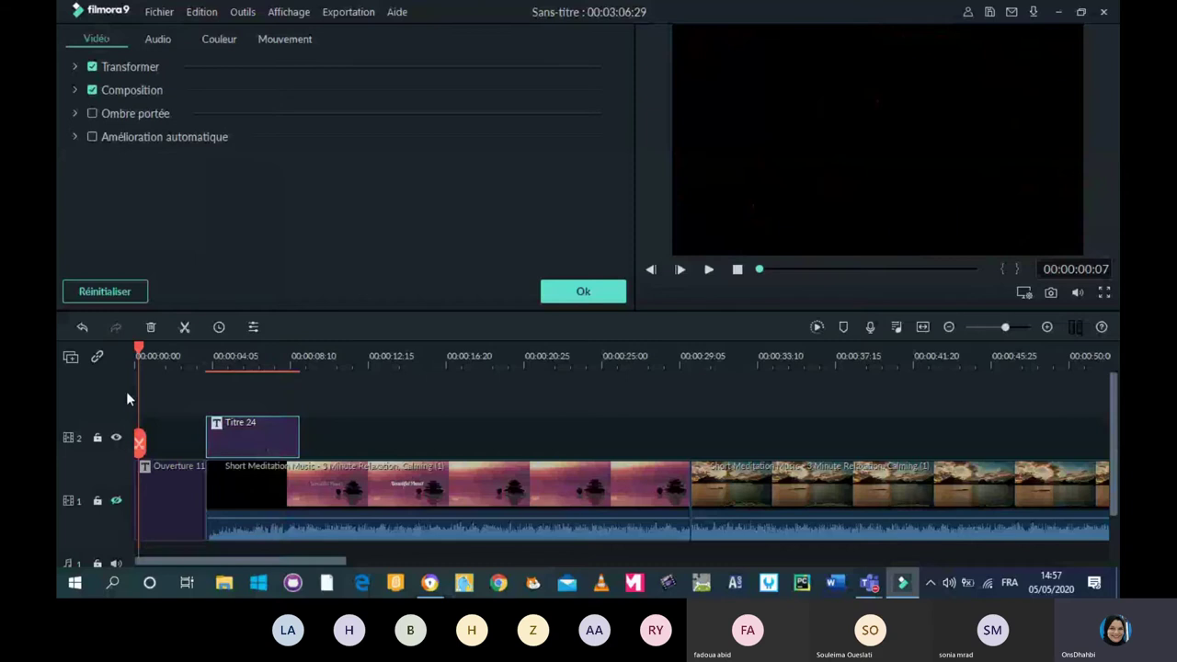
{"action": "left_click", "coordinate": [115, 501]}
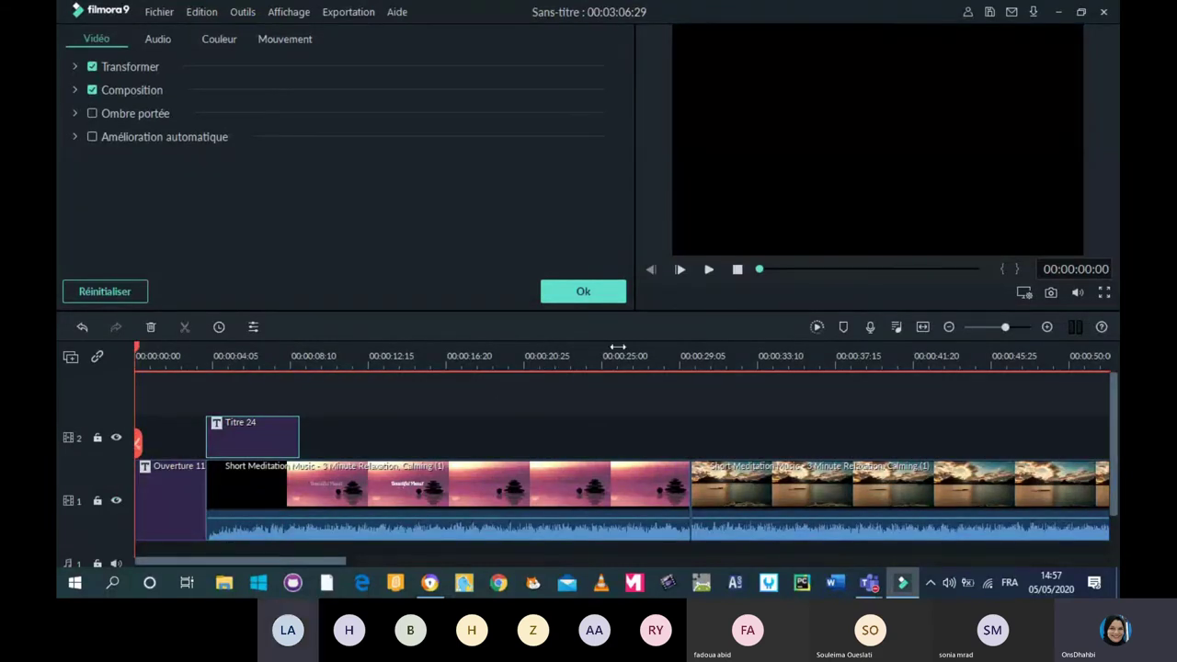
{"action": "left_click", "coordinate": [707, 270]}
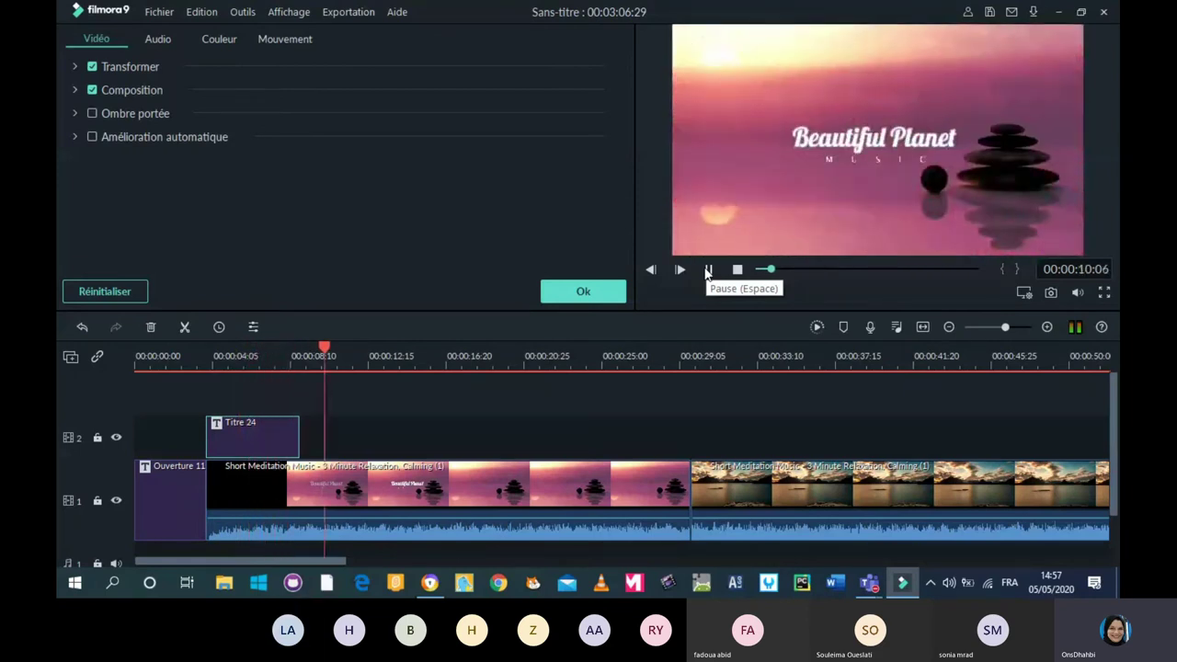
{"action": "left_click", "coordinate": [707, 270]}
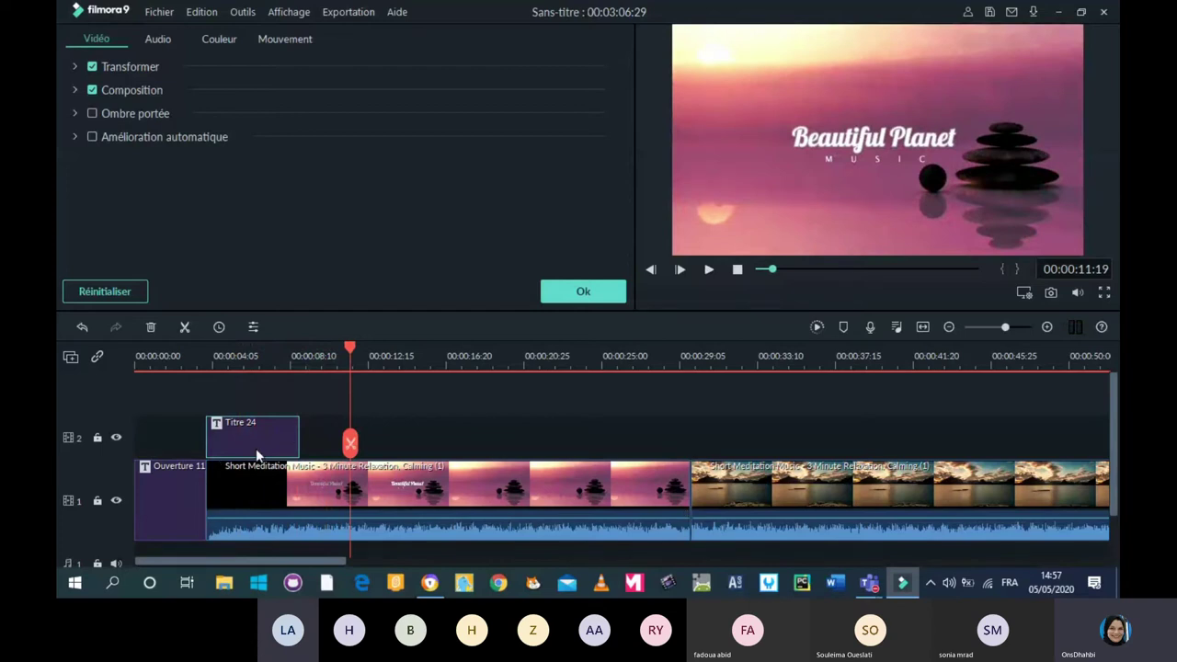
Shorten the Titre 24 overlay to end at about 00:00:06:28, replay the opening section, and close the clip settings.
{"action": "left_click_drag", "start_coordinate": [301, 438], "coordinate": [267, 446]}
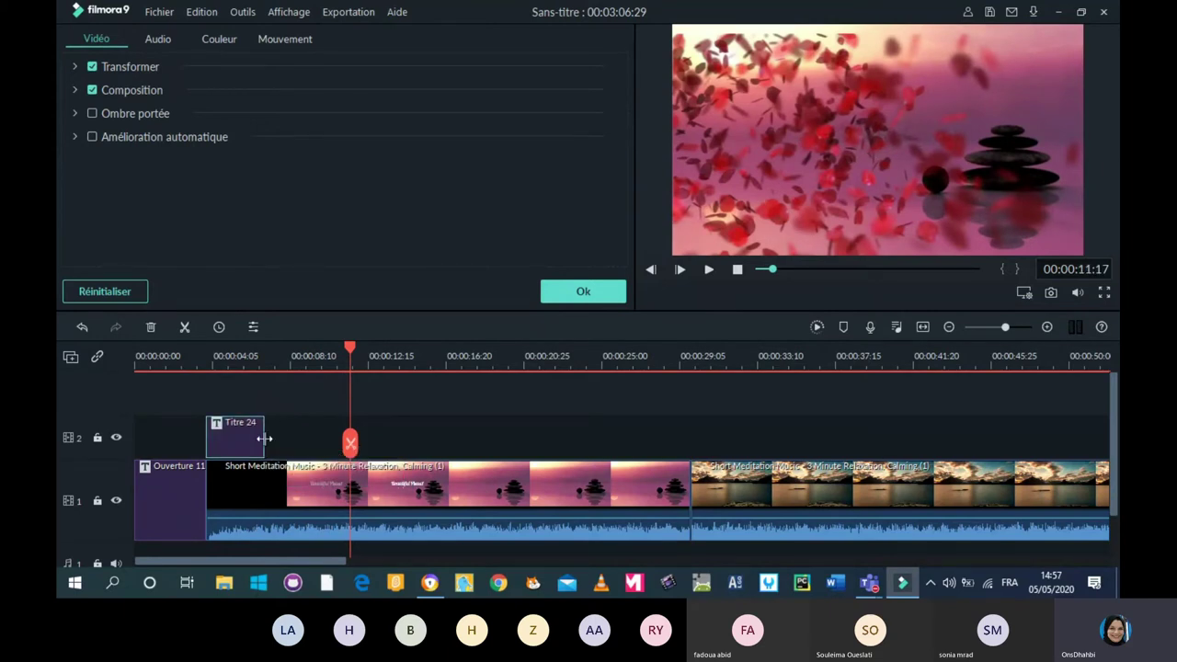
{"action": "left_click_drag", "start_coordinate": [348, 352], "coordinate": [153, 396]}
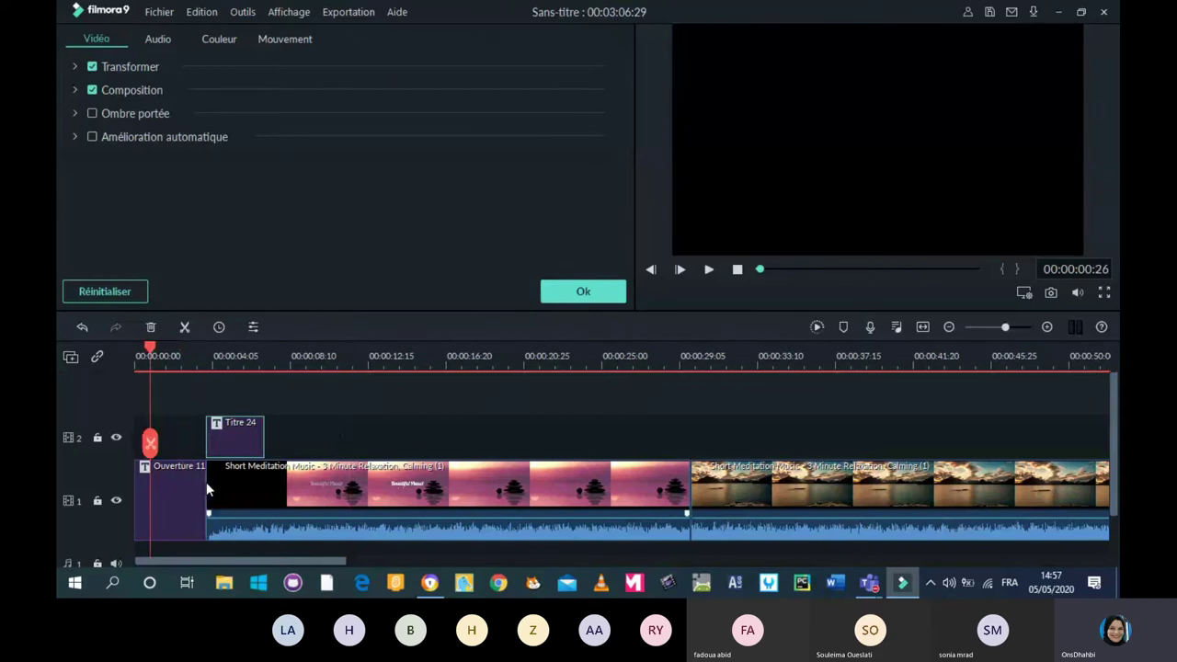
{"action": "left_click", "coordinate": [709, 270]}
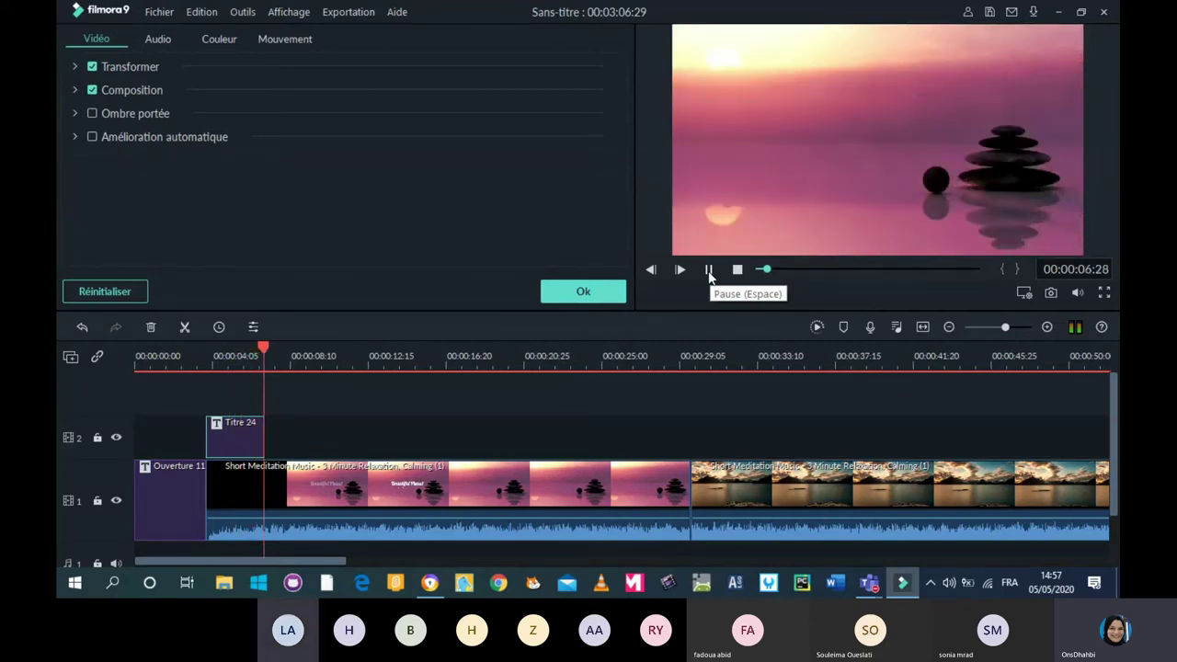
{"action": "left_click", "coordinate": [708, 276]}
{"action": "left_click", "coordinate": [579, 292]}
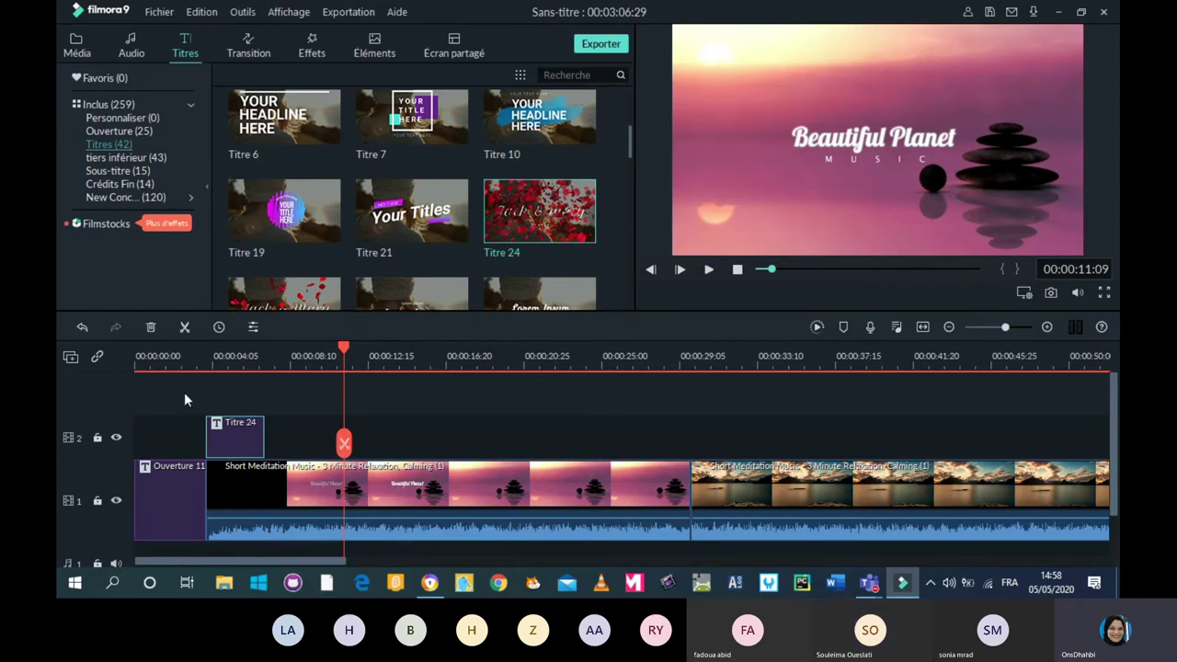
{"action": "scroll", "coordinate": [552, 469], "scroll_direction": "down", "scroll_amount": 1}
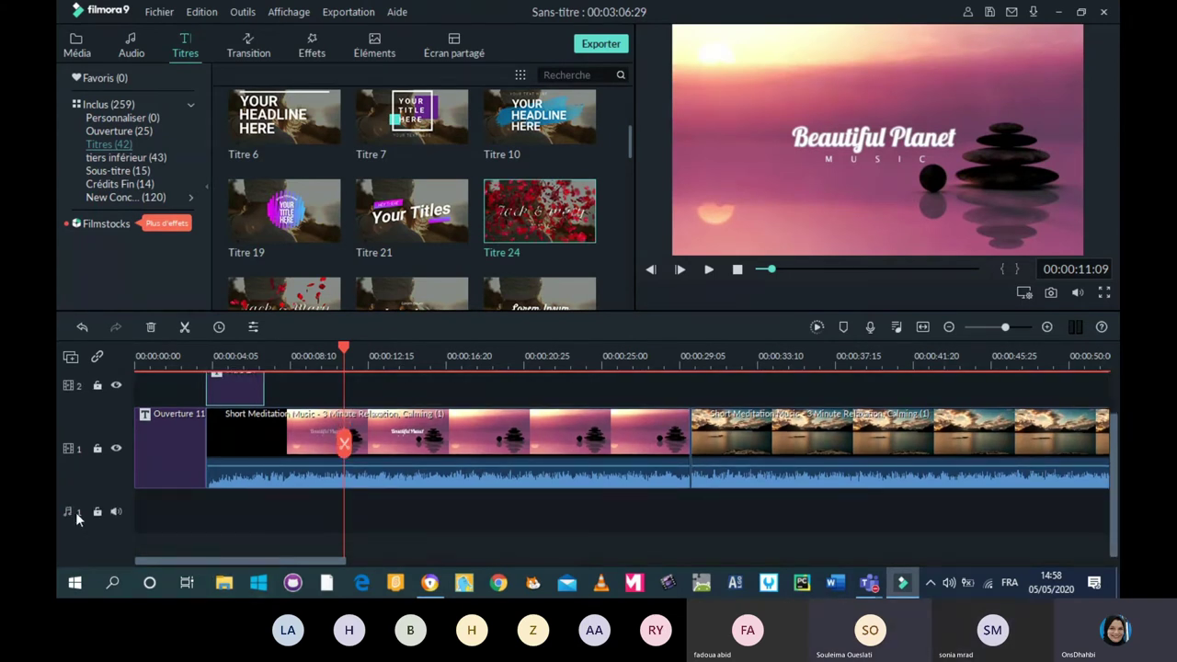
{"action": "left_click", "coordinate": [72, 357]}
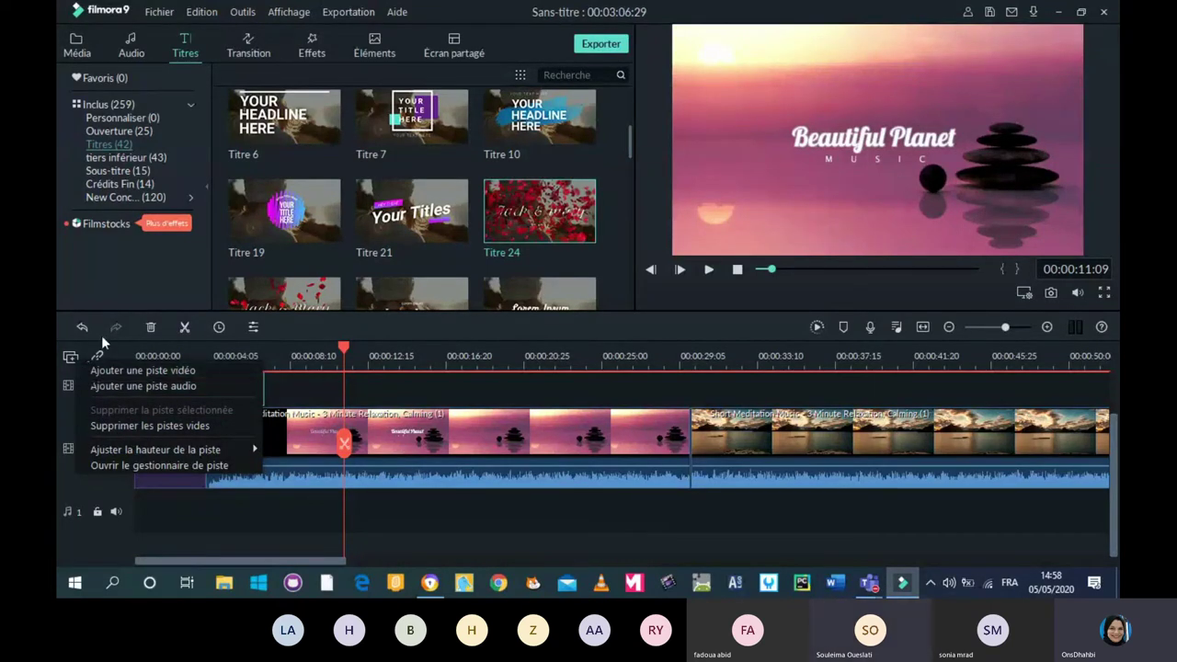
{"action": "left_click", "coordinate": [102, 370]}
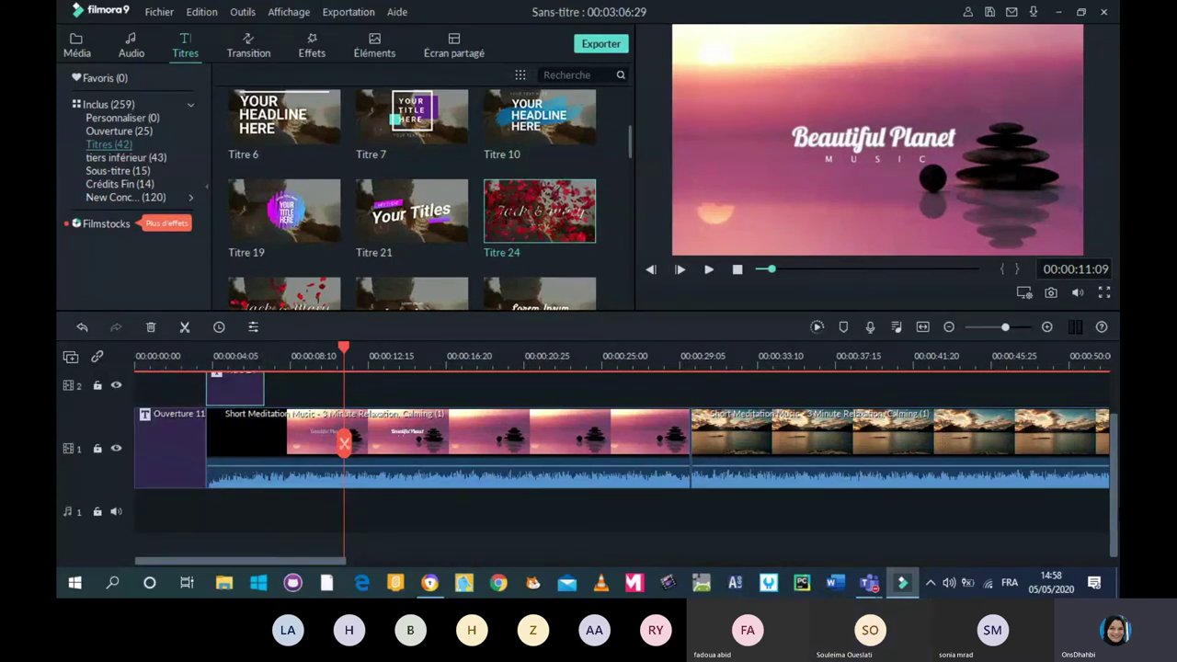
{"action": "scroll", "coordinate": [459, 452], "scroll_direction": "up", "scroll_amount": 1}
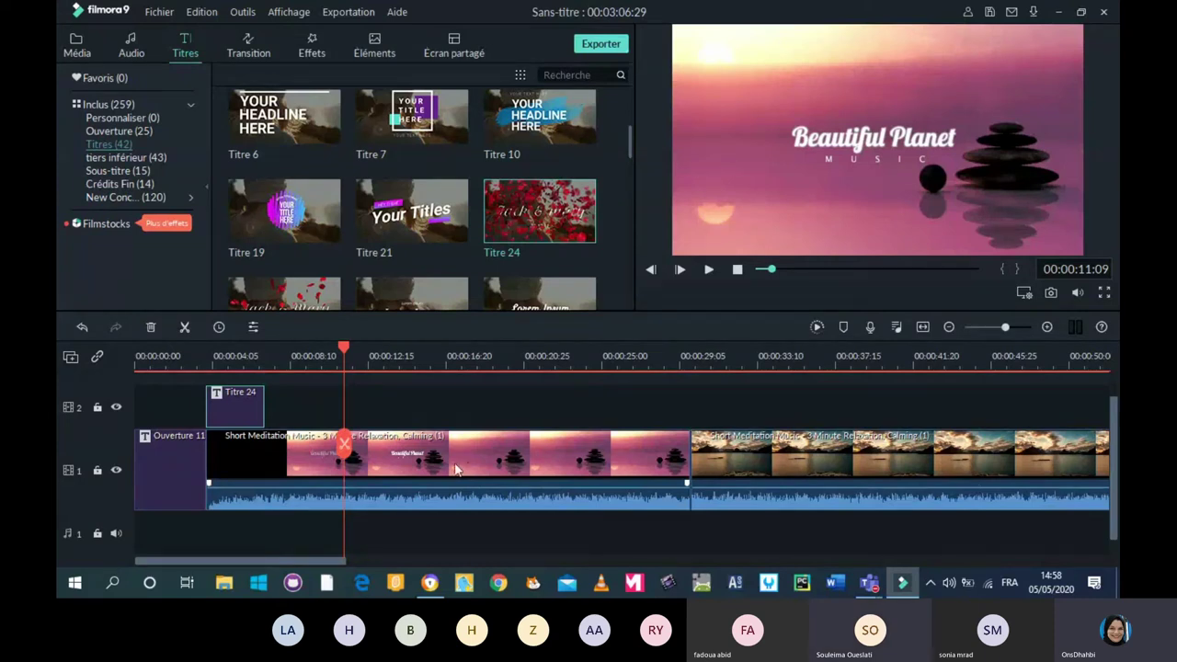
Lower the first Short Meditation Music clip's volume to -∞ dB and play the video into the second clip.
{"action": "left_click", "coordinate": [457, 469]}
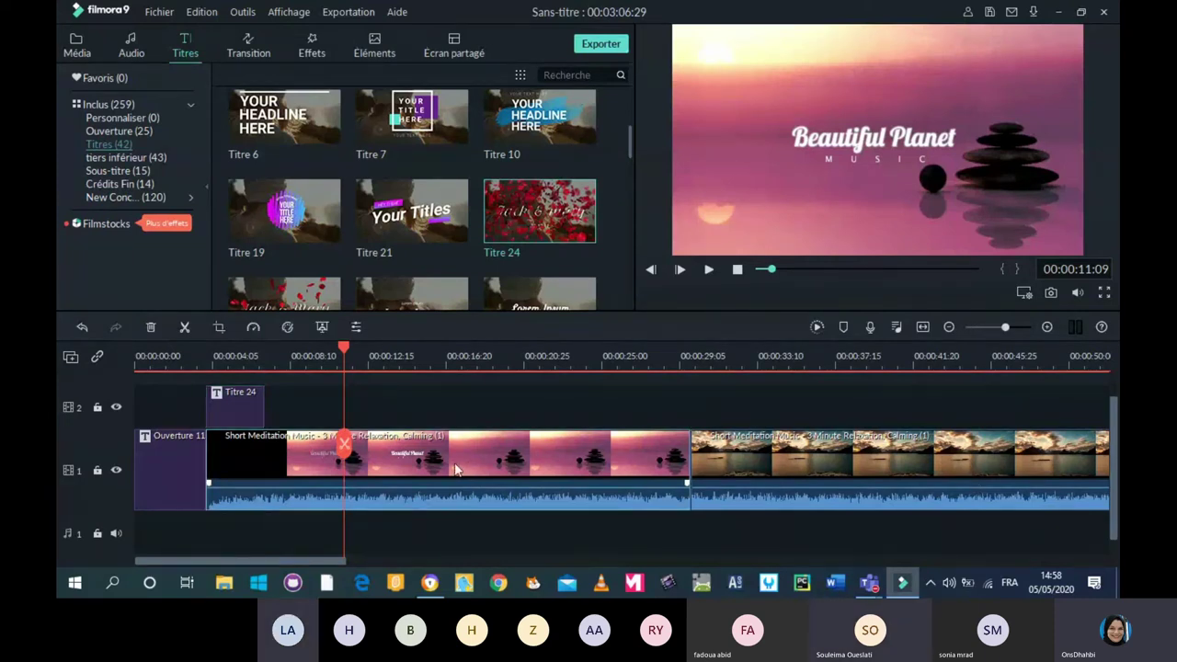
{"action": "double_click", "coordinate": [409, 467]}
{"action": "left_click", "coordinate": [158, 39]}
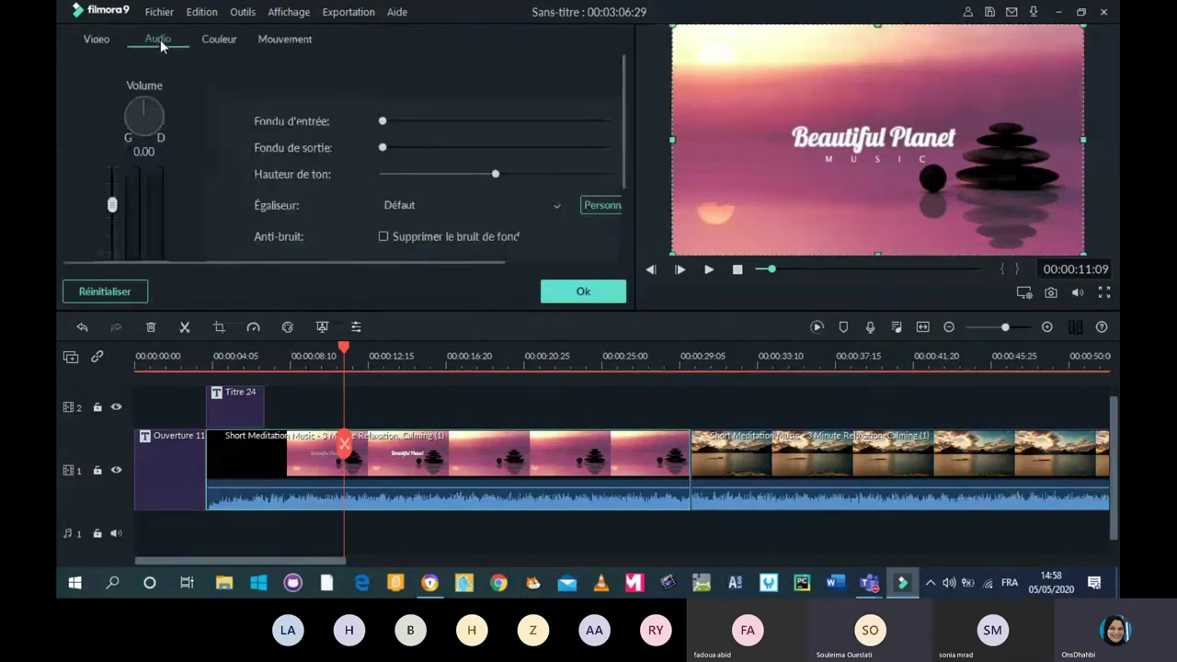
{"action": "left_click_drag", "start_coordinate": [623, 154], "coordinate": [628, 238]}
{"action": "left_click_drag", "start_coordinate": [115, 104], "coordinate": [108, 235]}
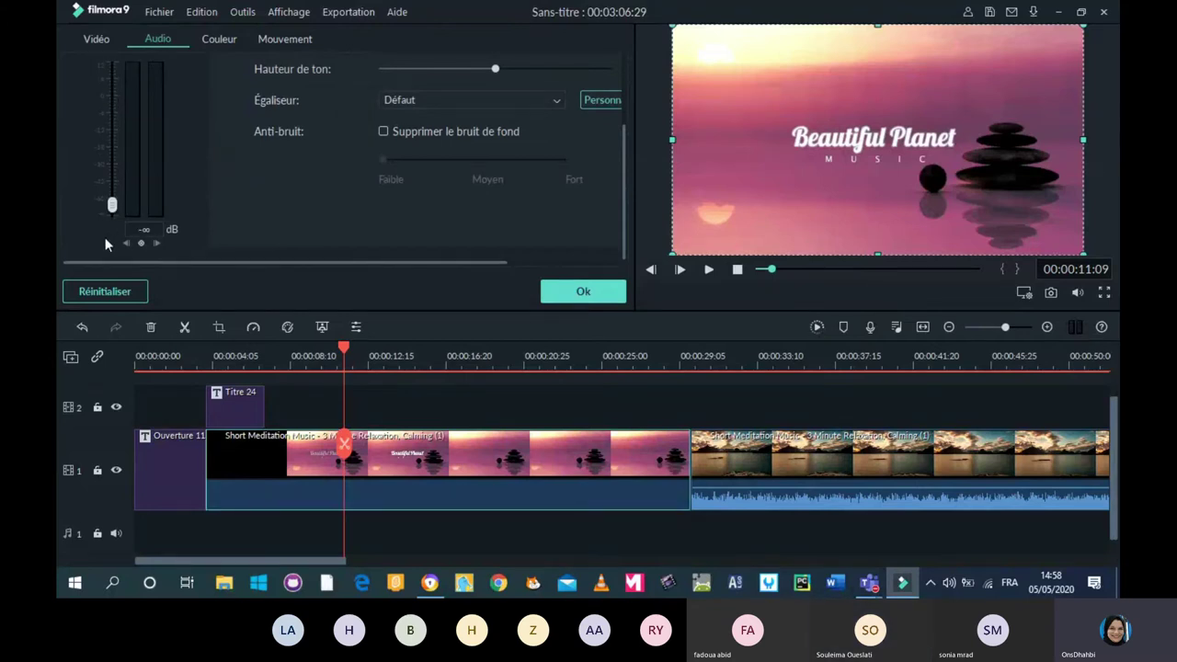
{"action": "left_click", "coordinate": [561, 297]}
{"action": "left_click", "coordinate": [708, 269]}
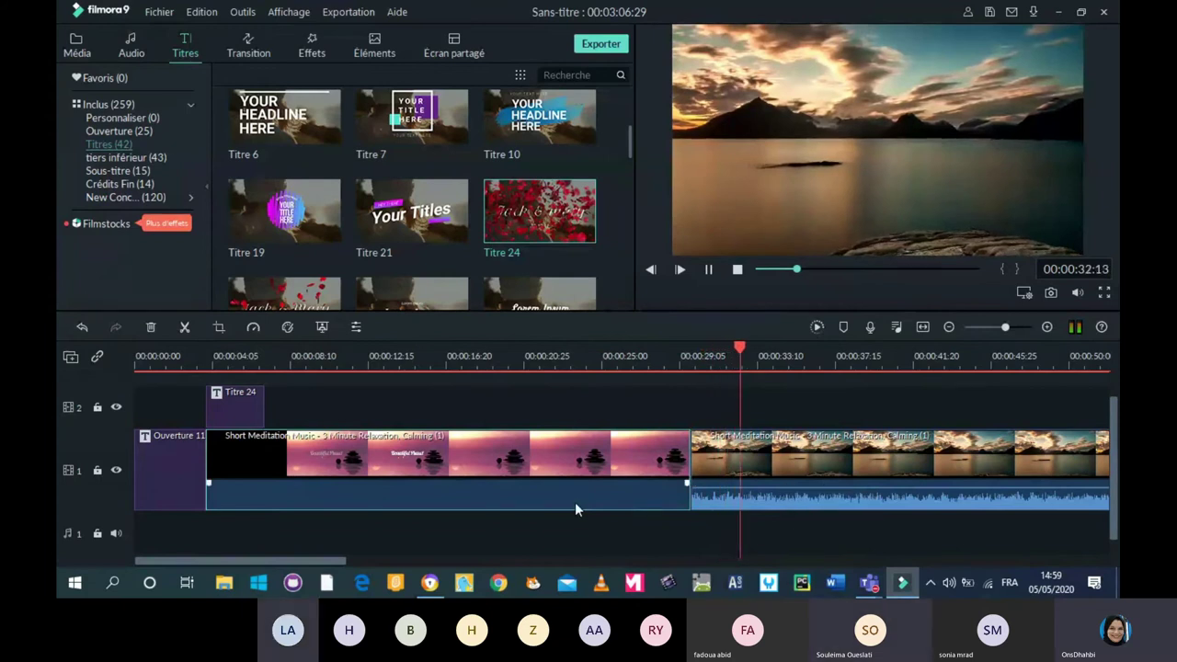
{"action": "left_click", "coordinate": [709, 271]}
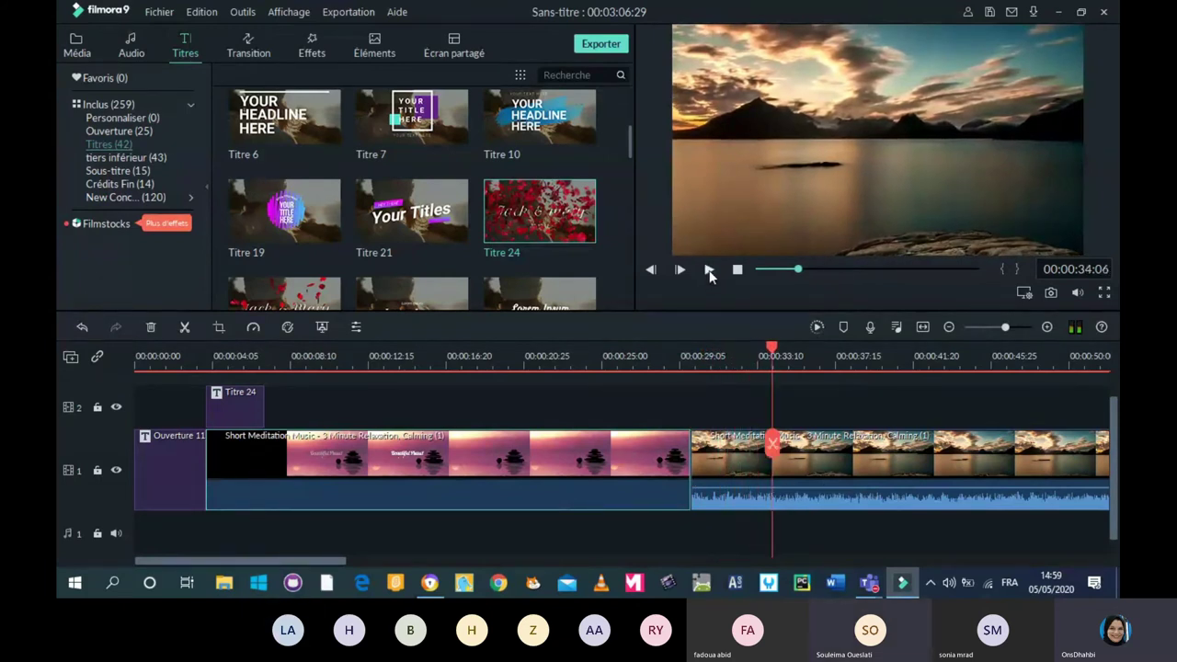
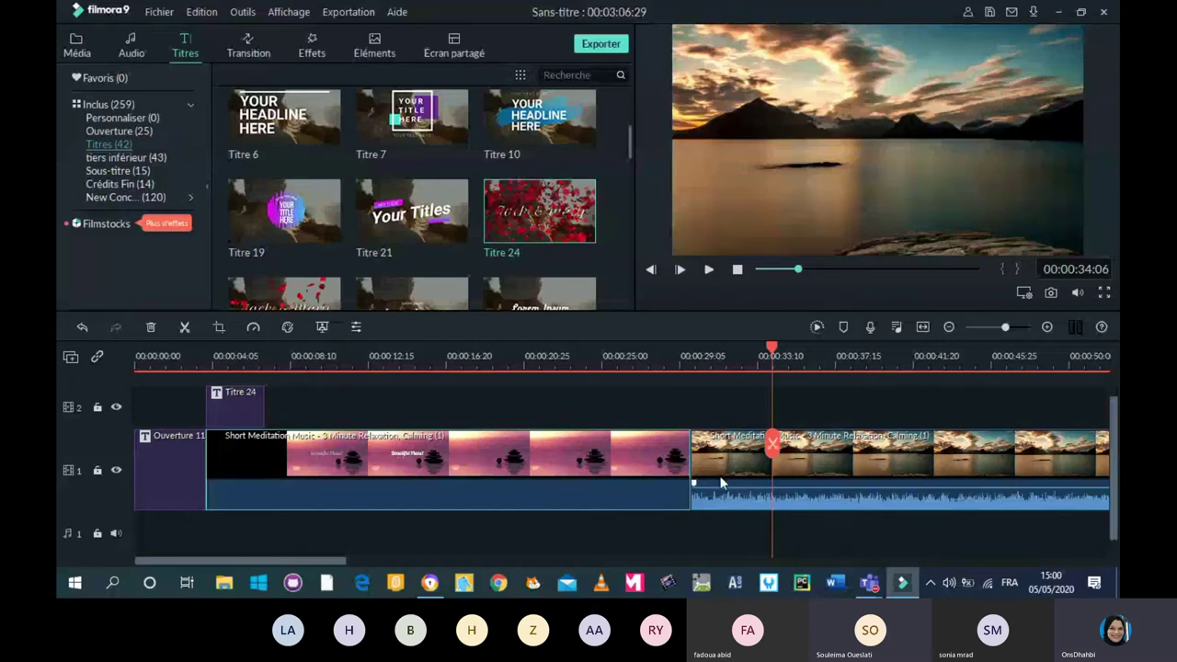
Record a microphone voice-over of about 19 seconds onto audio track 1, starting at 00:00:34:06.
{"action": "mouse_move", "coordinate": [539, 507]}
{"action": "left_click", "coordinate": [870, 327]}
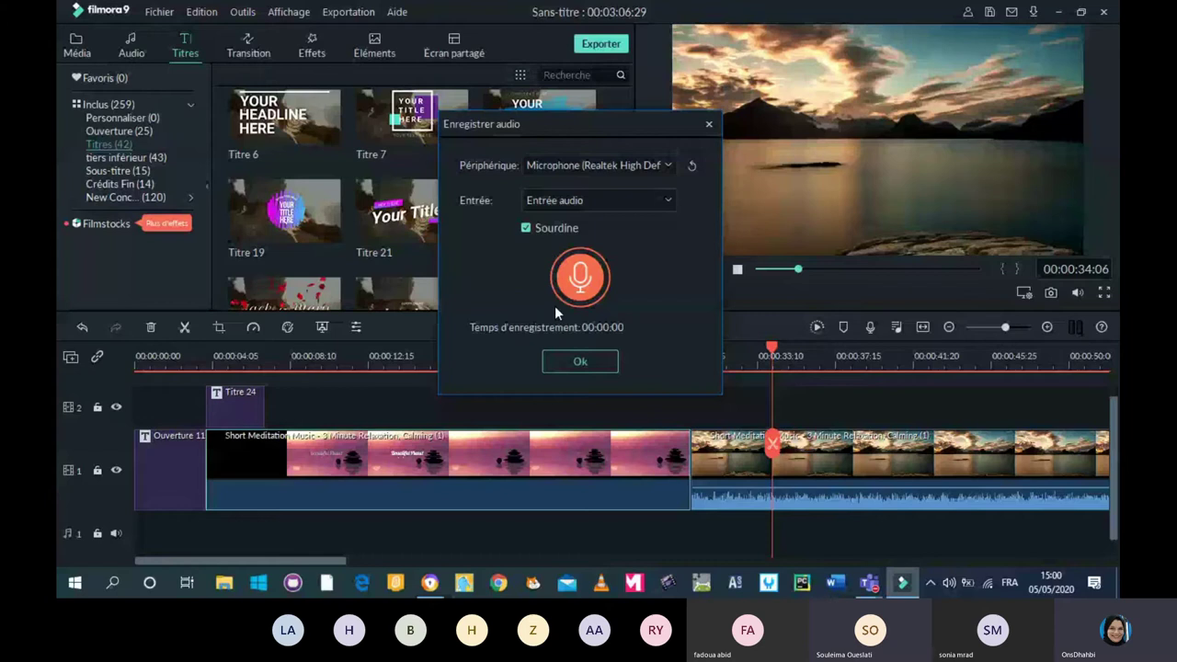
{"action": "left_click", "coordinate": [587, 289]}
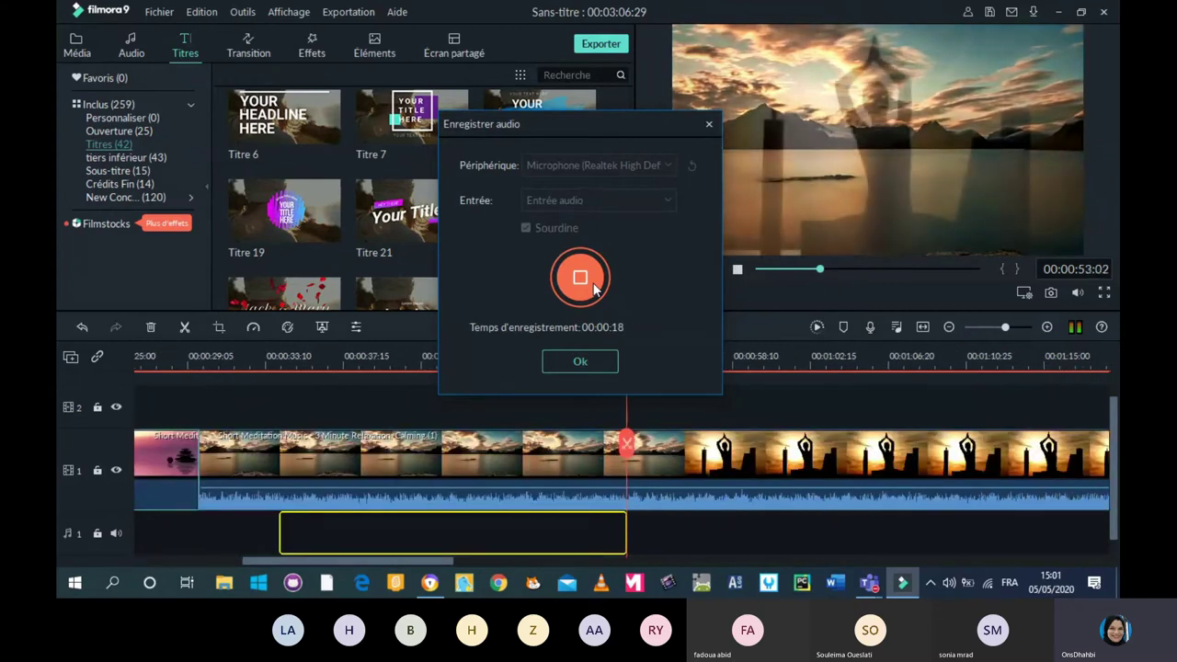
{"action": "left_click", "coordinate": [580, 276]}
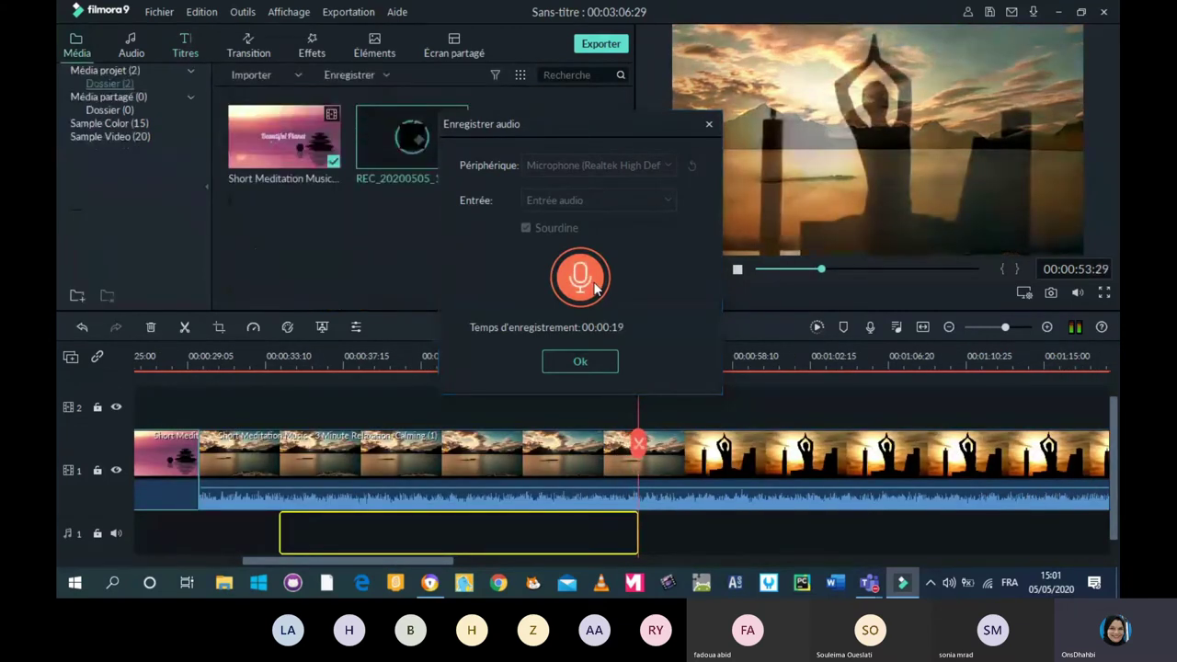
{"action": "left_click", "coordinate": [580, 362]}
Move the voice recording beneath the silenced first clip, starting at about 8 seconds, and play the project from the start through the recording.
{"action": "left_click_drag", "start_coordinate": [412, 563], "coordinate": [339, 559]}
{"action": "left_click_drag", "start_coordinate": [998, 354], "coordinate": [261, 418]}
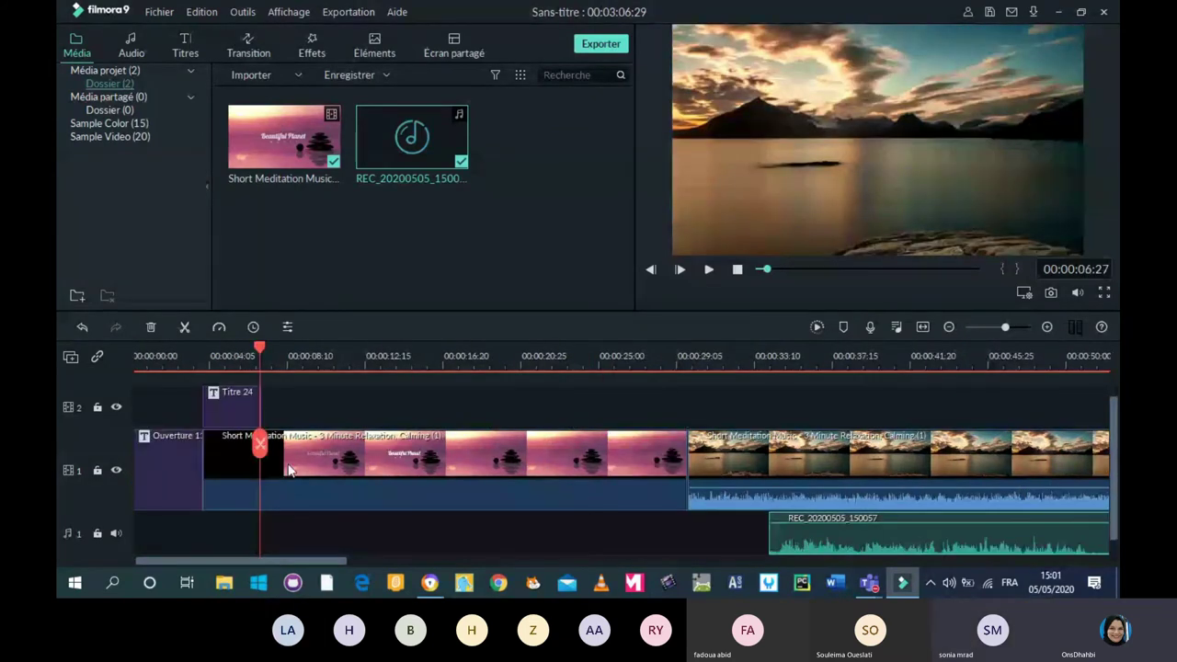
{"action": "left_click", "coordinate": [475, 493]}
{"action": "left_click_drag", "start_coordinate": [773, 538], "coordinate": [336, 519]}
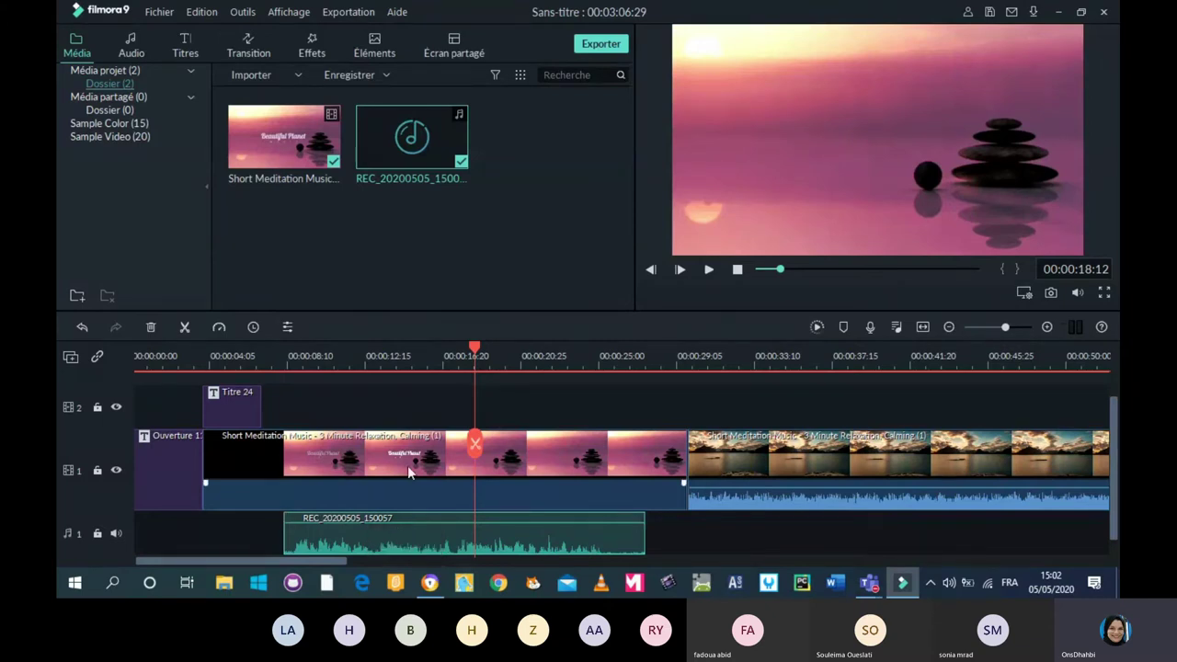
{"action": "mouse_move", "coordinate": [436, 533]}
{"action": "left_mouse_down"}
{"action": "mouse_move", "coordinate": [419, 541]}
{"action": "mouse_move", "coordinate": [462, 546]}
{"action": "mouse_move", "coordinate": [447, 543]}
{"action": "left_mouse_up"}
{"action": "left_click", "coordinate": [737, 269]}
{"action": "left_click", "coordinate": [705, 273]}
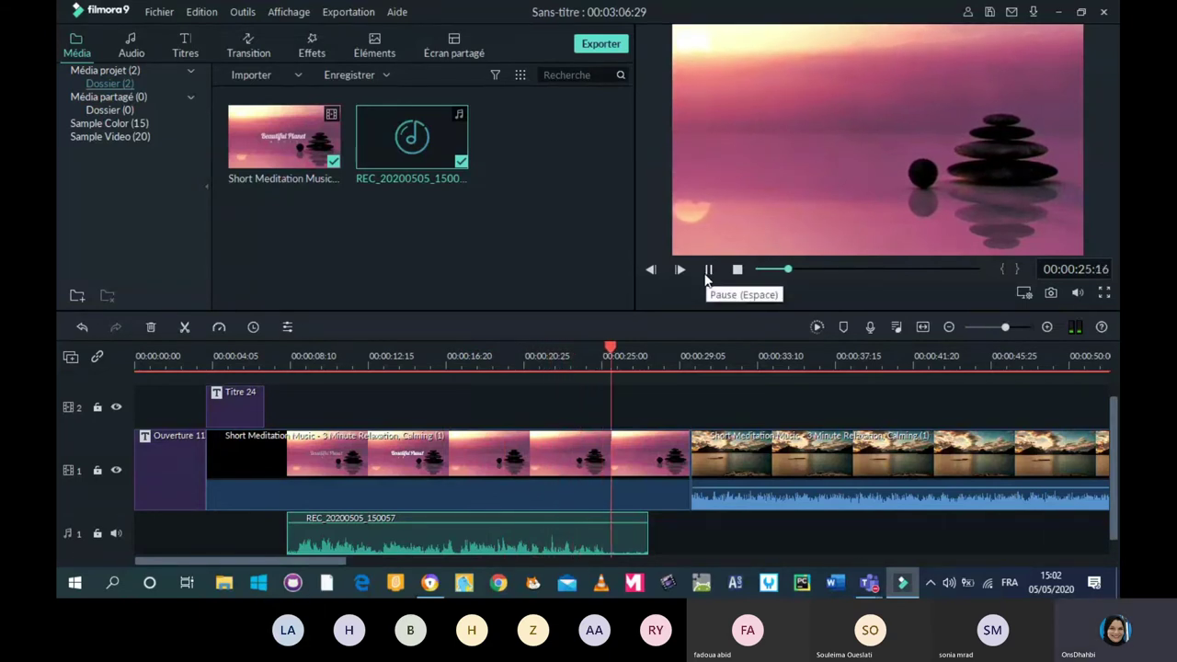
{"action": "left_click", "coordinate": [709, 272]}
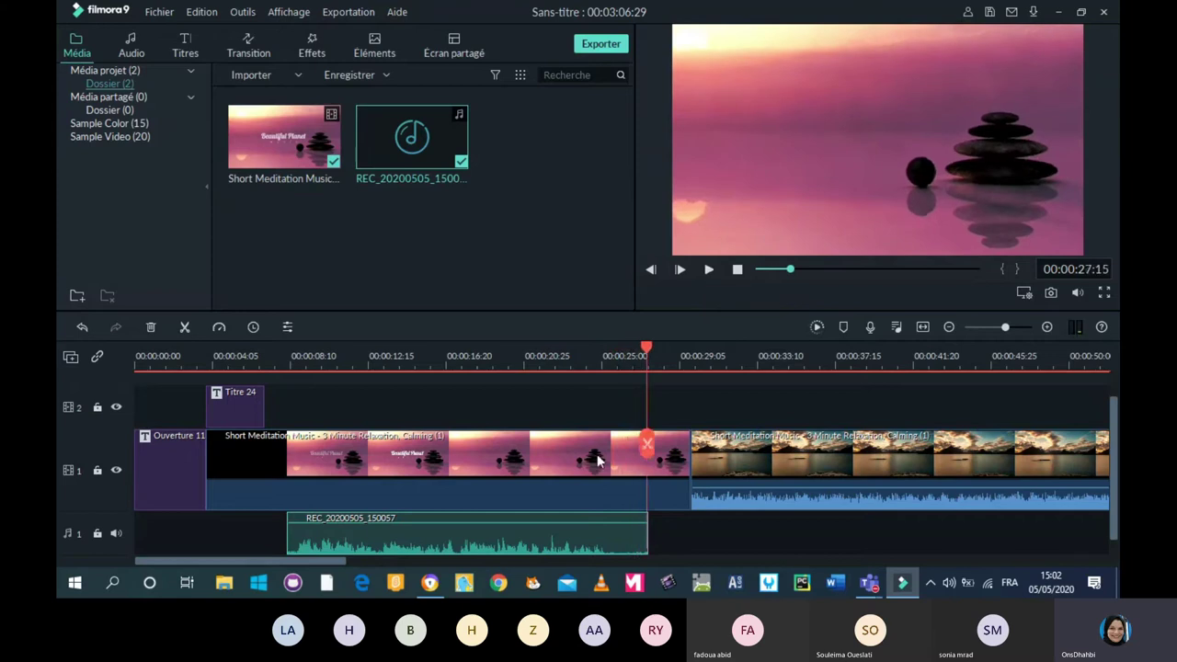
Examine the voice recording's volume control in its audio settings and close them.
{"action": "double_click", "coordinate": [359, 539]}
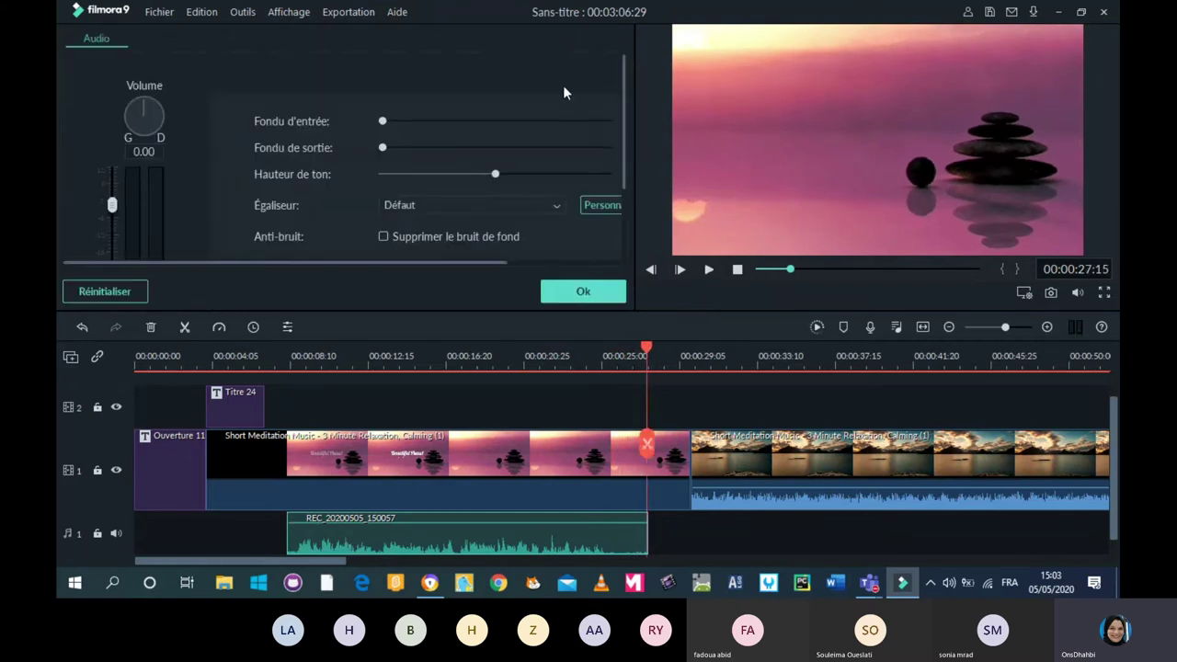
{"action": "left_click_drag", "start_coordinate": [623, 175], "coordinate": [625, 256]}
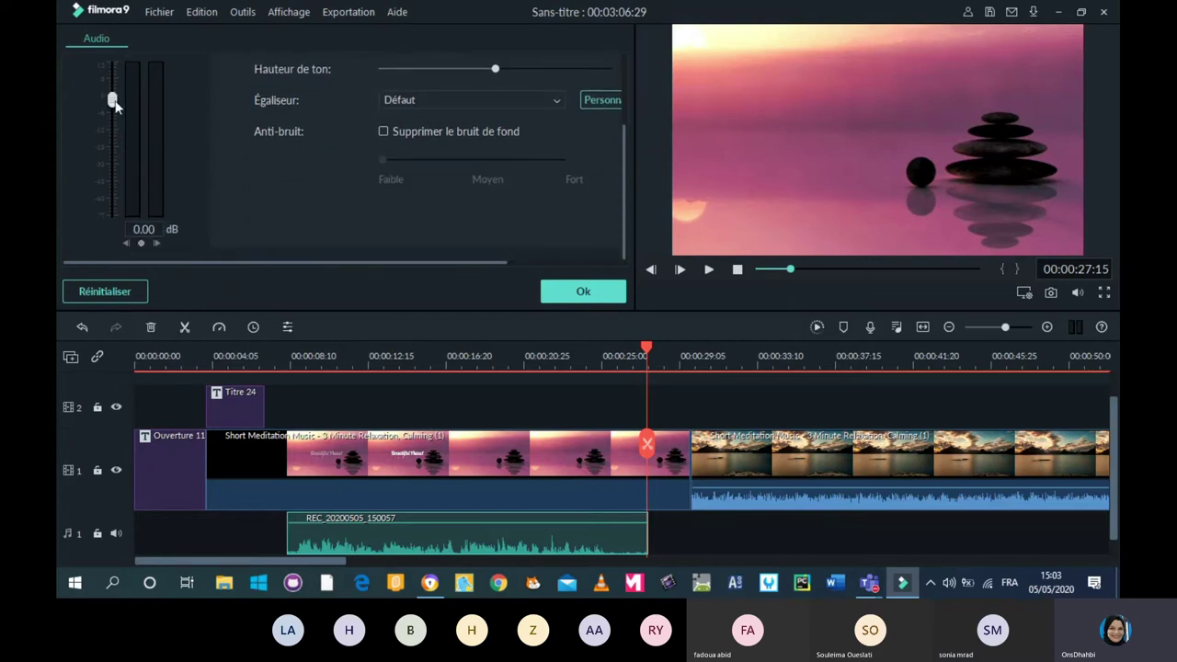
{"action": "mouse_move", "coordinate": [114, 100]}
{"action": "left_mouse_down"}
{"action": "mouse_move", "coordinate": [114, 66]}
{"action": "mouse_move", "coordinate": [114, 147]}
{"action": "mouse_move", "coordinate": [114, 83]}
{"action": "mouse_move", "coordinate": [114, 110]}
{"action": "mouse_move", "coordinate": [114, 100]}
{"action": "left_mouse_up"}
{"action": "left_click", "coordinate": [595, 292]}
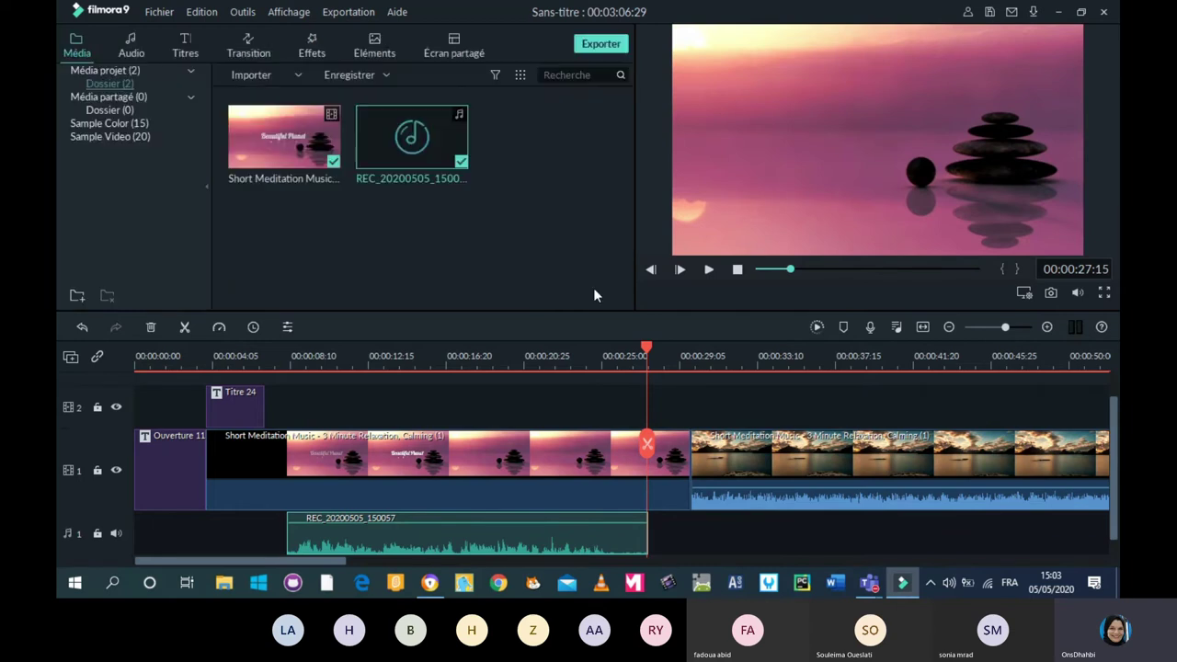
Move the voice recording to start together with the second video clip and play back from that point.
{"action": "left_click_drag", "start_coordinate": [536, 535], "coordinate": [934, 543]}
{"action": "left_click", "coordinate": [672, 390]}
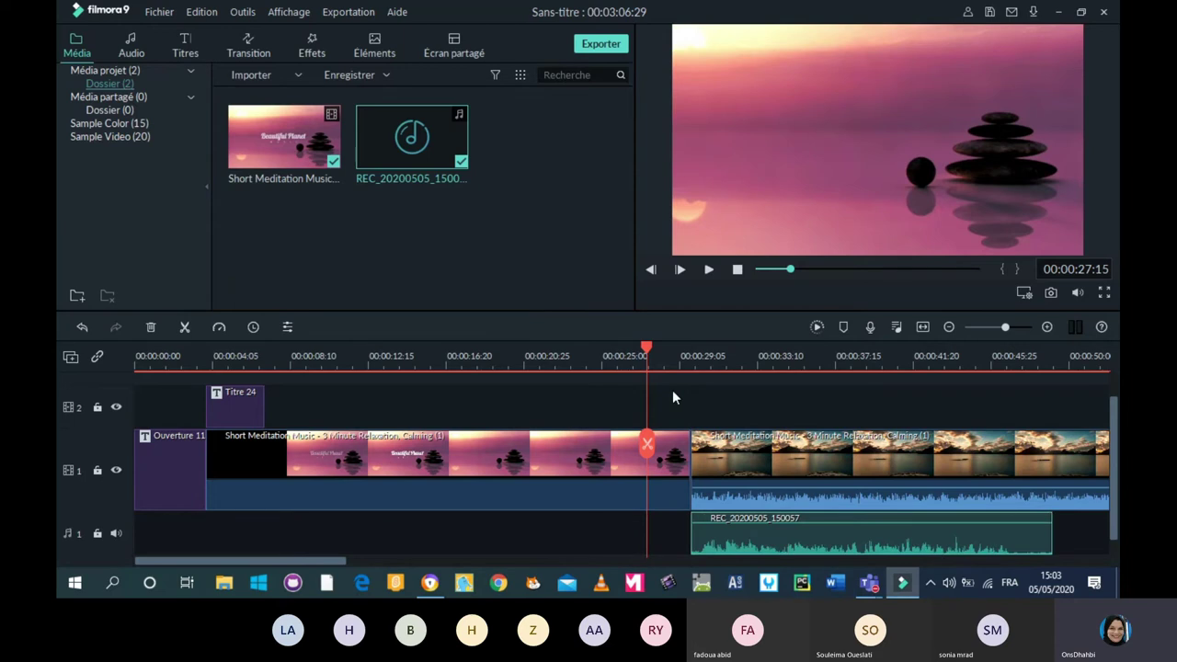
{"action": "left_click_drag", "start_coordinate": [648, 353], "coordinate": [691, 346]}
{"action": "left_click", "coordinate": [709, 270]}
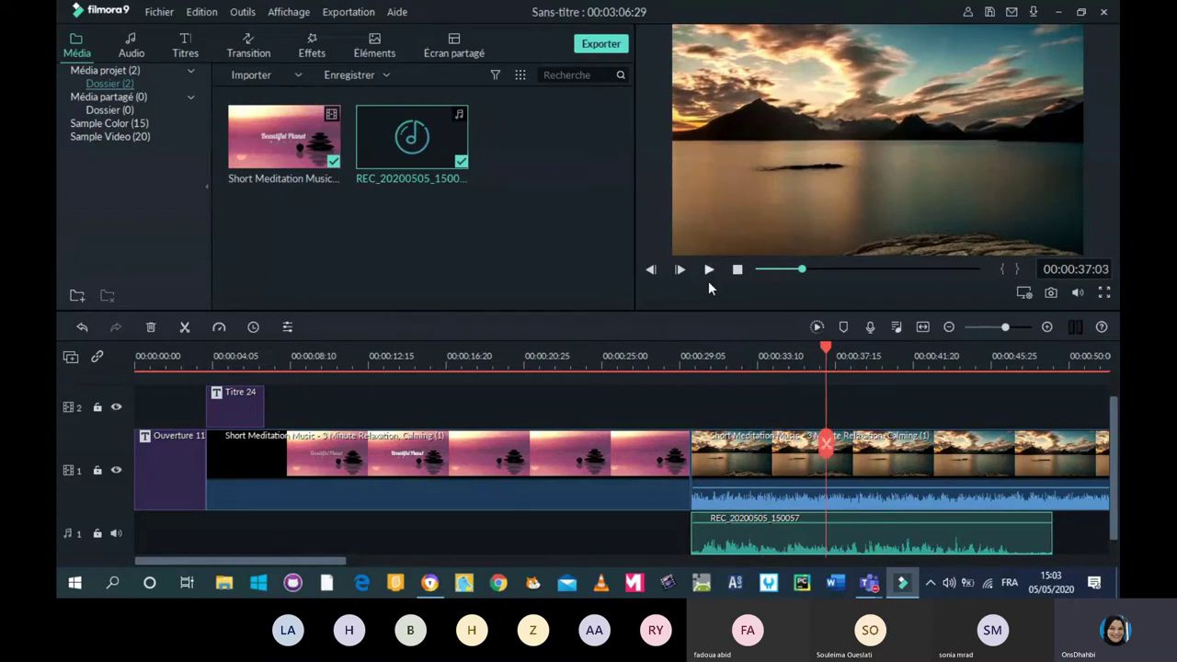
Raise the voice recording's volume to 12 dB and play back from the start of the second video clip.
{"action": "double_click", "coordinate": [751, 549]}
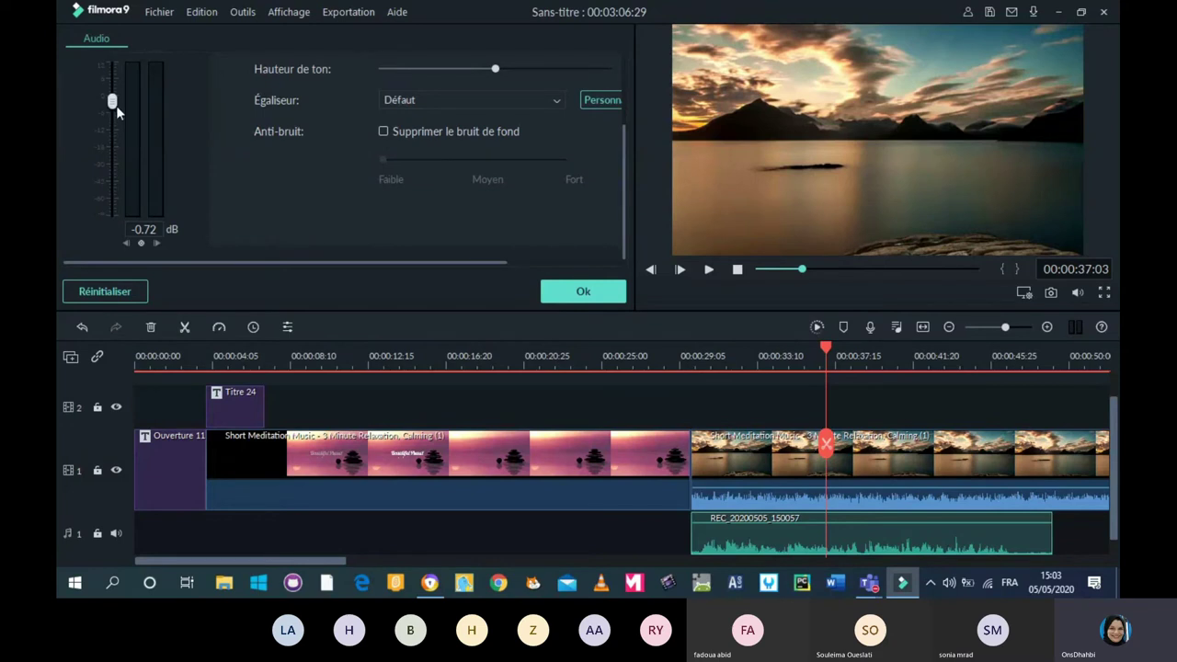
{"action": "left_click_drag", "start_coordinate": [112, 101], "coordinate": [119, 56]}
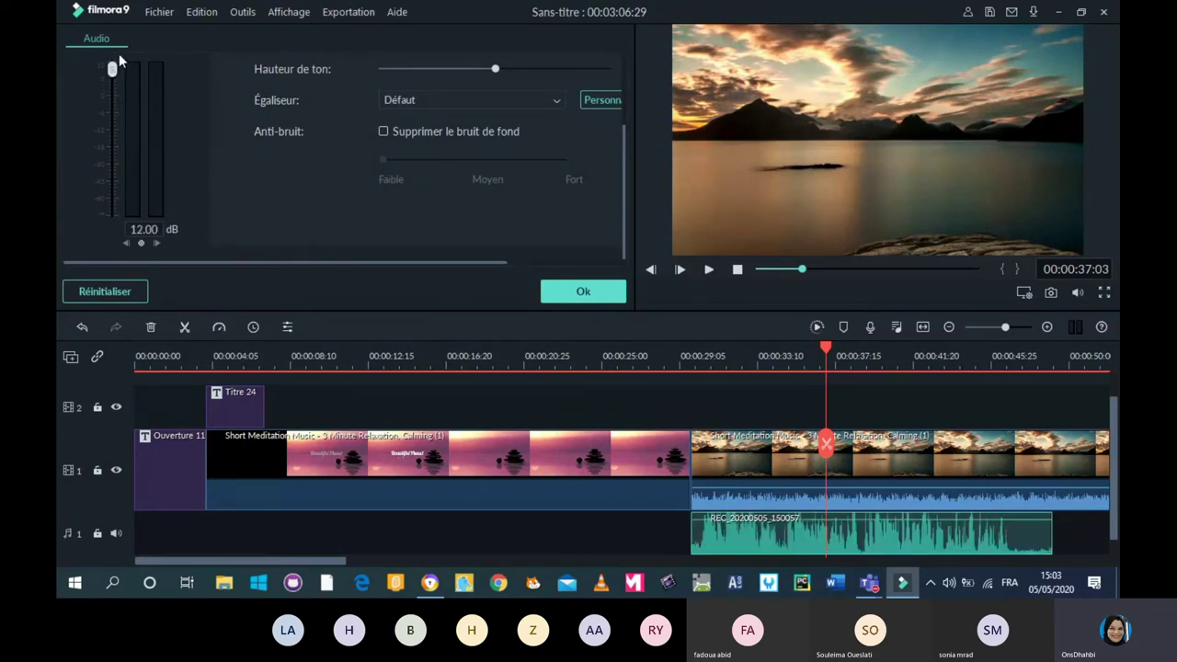
{"action": "left_click", "coordinate": [552, 290]}
{"action": "left_click_drag", "start_coordinate": [823, 347], "coordinate": [694, 367]}
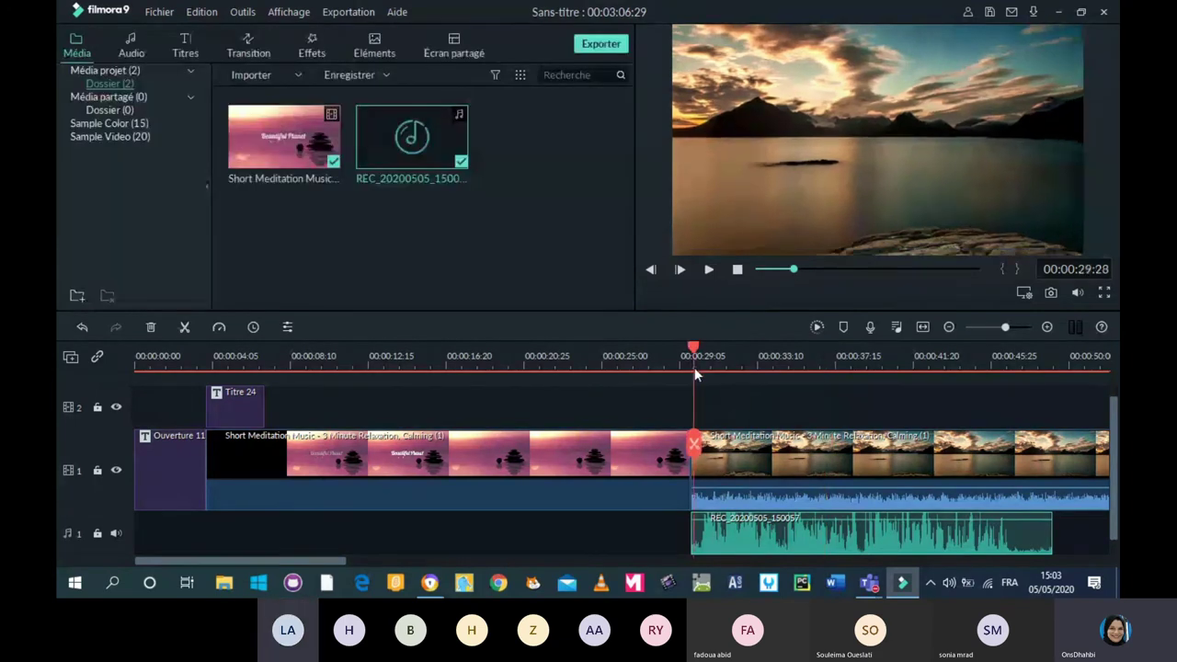
{"action": "left_click", "coordinate": [708, 269]}
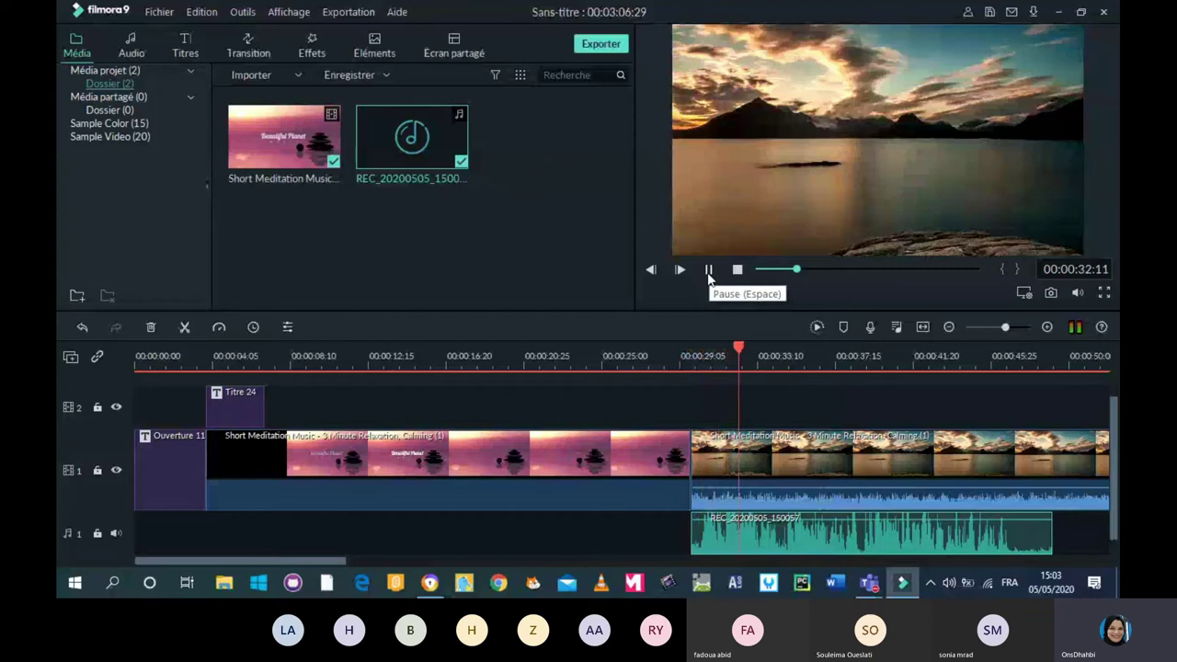
{"action": "left_click", "coordinate": [708, 269]}
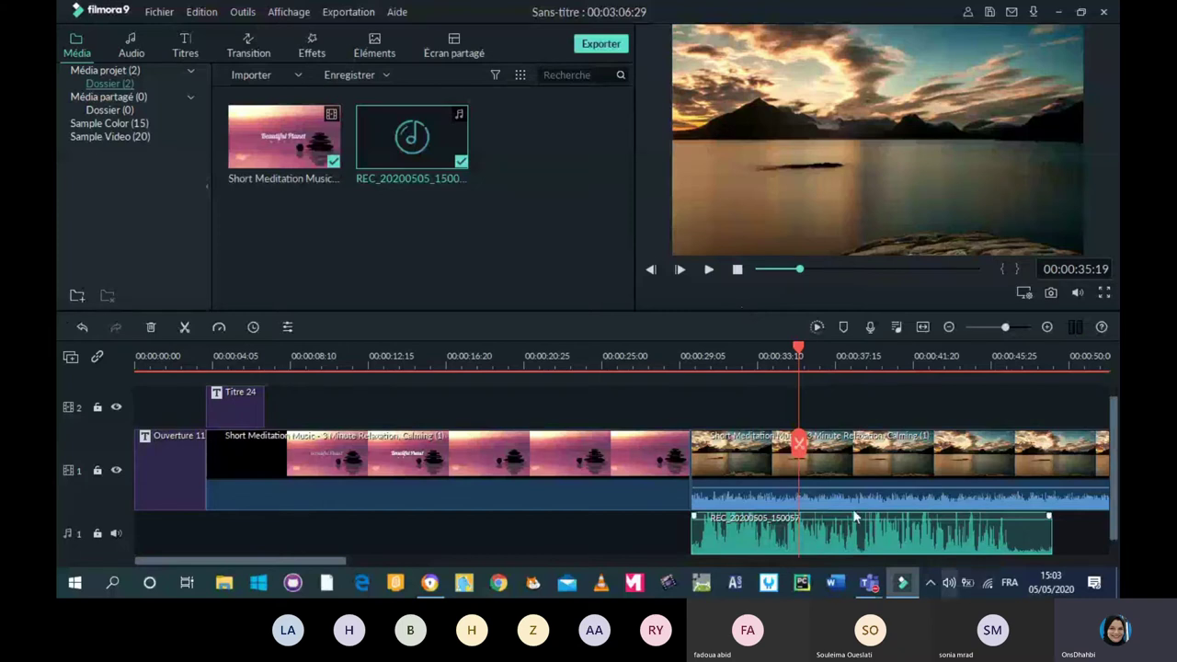
Lower the second video clip's audio volume to -21.93 dB and play back the clip with the voice recording.
{"action": "left_click", "coordinate": [830, 464]}
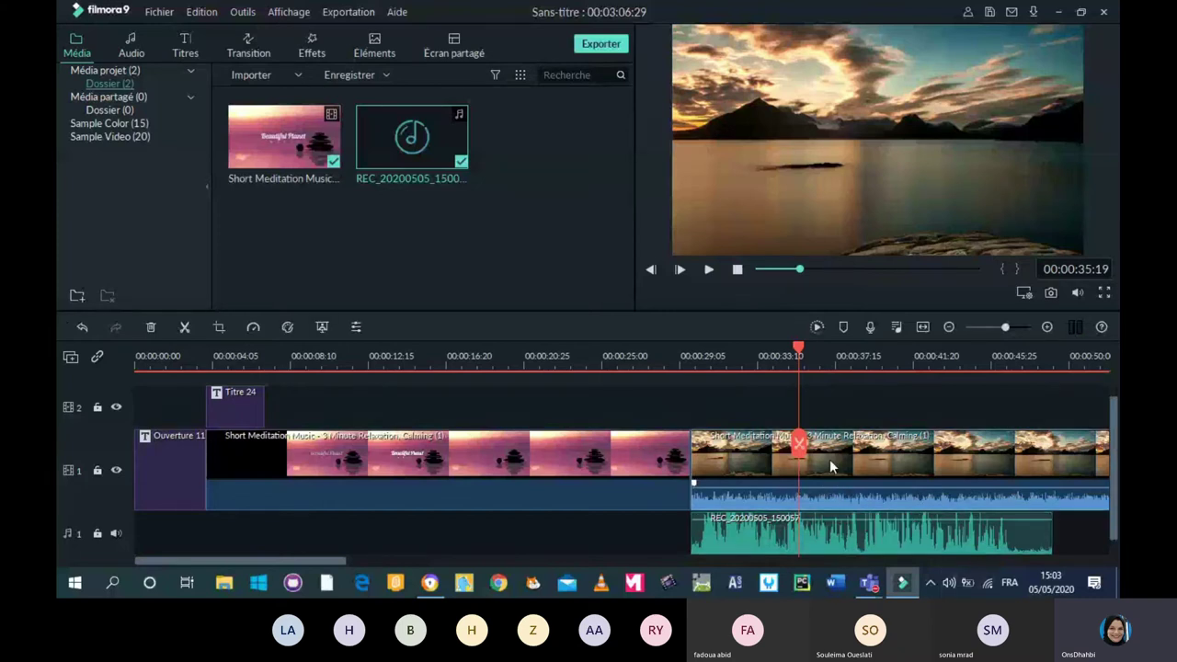
{"action": "double_click", "coordinate": [829, 459]}
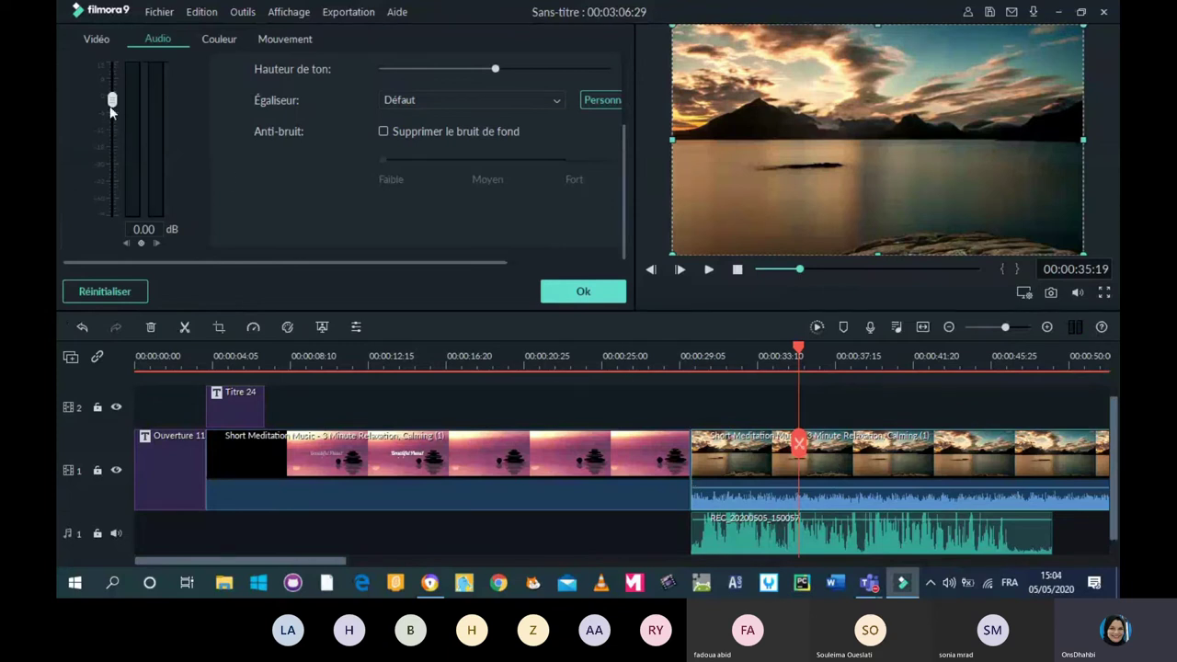
{"action": "left_click_drag", "start_coordinate": [110, 103], "coordinate": [111, 153]}
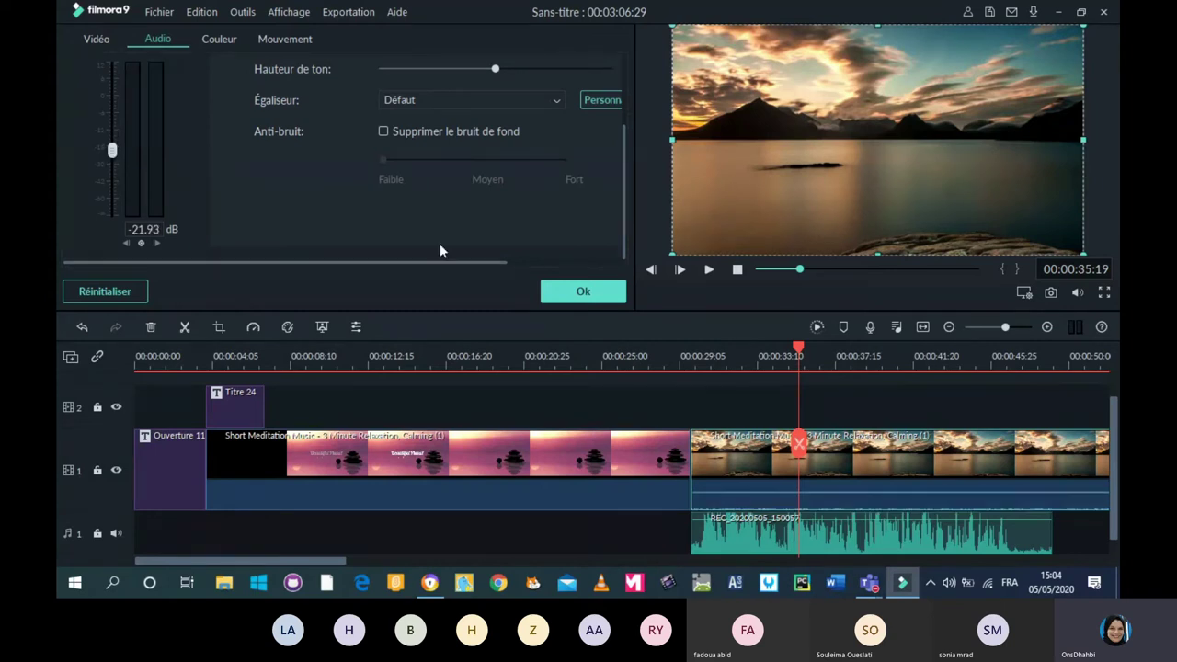
{"action": "left_click", "coordinate": [565, 291]}
{"action": "left_click_drag", "start_coordinate": [690, 386], "coordinate": [680, 391]}
{"action": "left_click", "coordinate": [709, 269]}
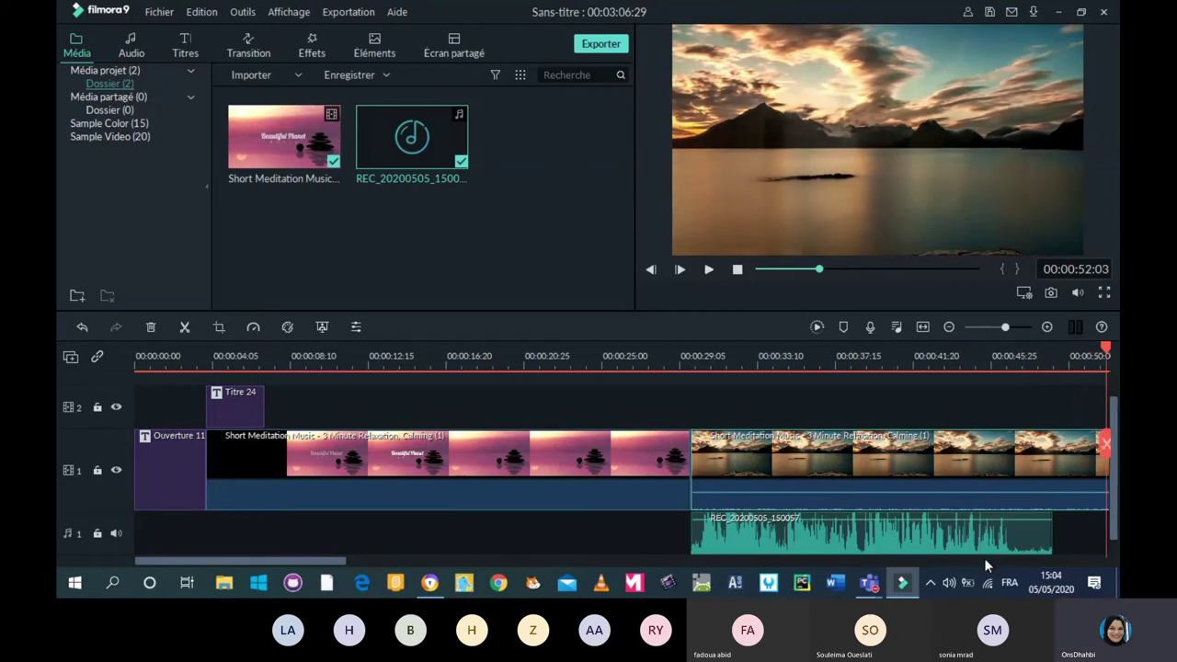
Split the second video clip at 00:00:49:02, where the voice recording ends.
{"action": "left_click_drag", "start_coordinate": [289, 560], "coordinate": [346, 559]}
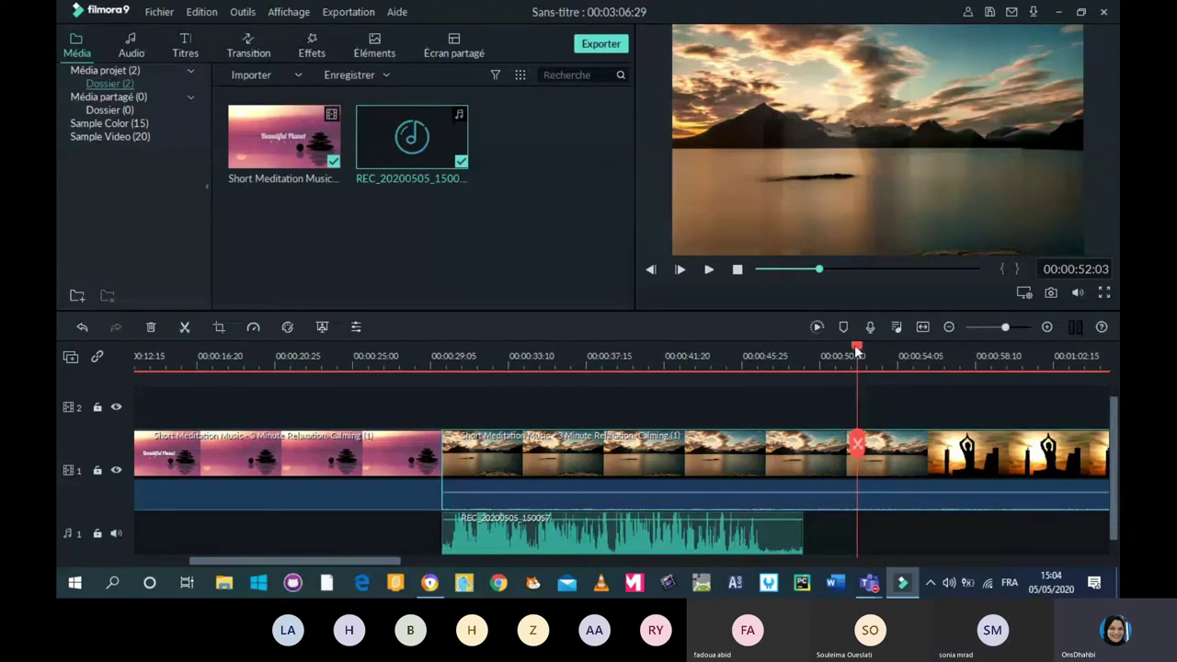
{"action": "left_click_drag", "start_coordinate": [856, 352], "coordinate": [806, 386]}
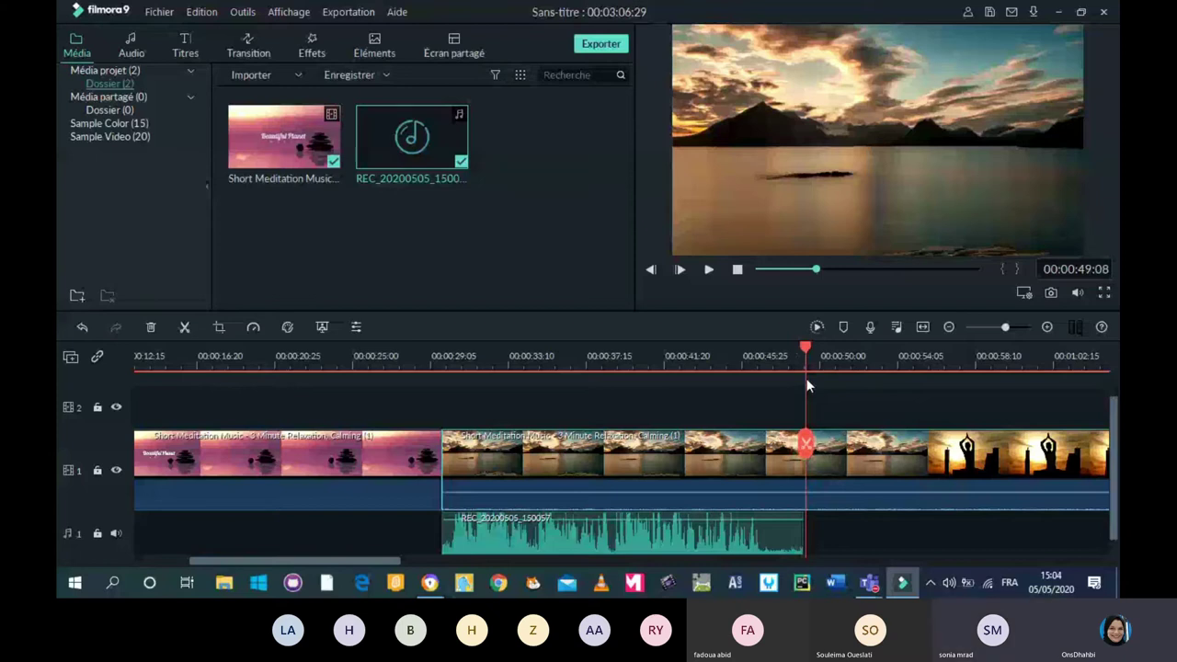
{"action": "left_click_drag", "start_coordinate": [806, 384], "coordinate": [800, 446]}
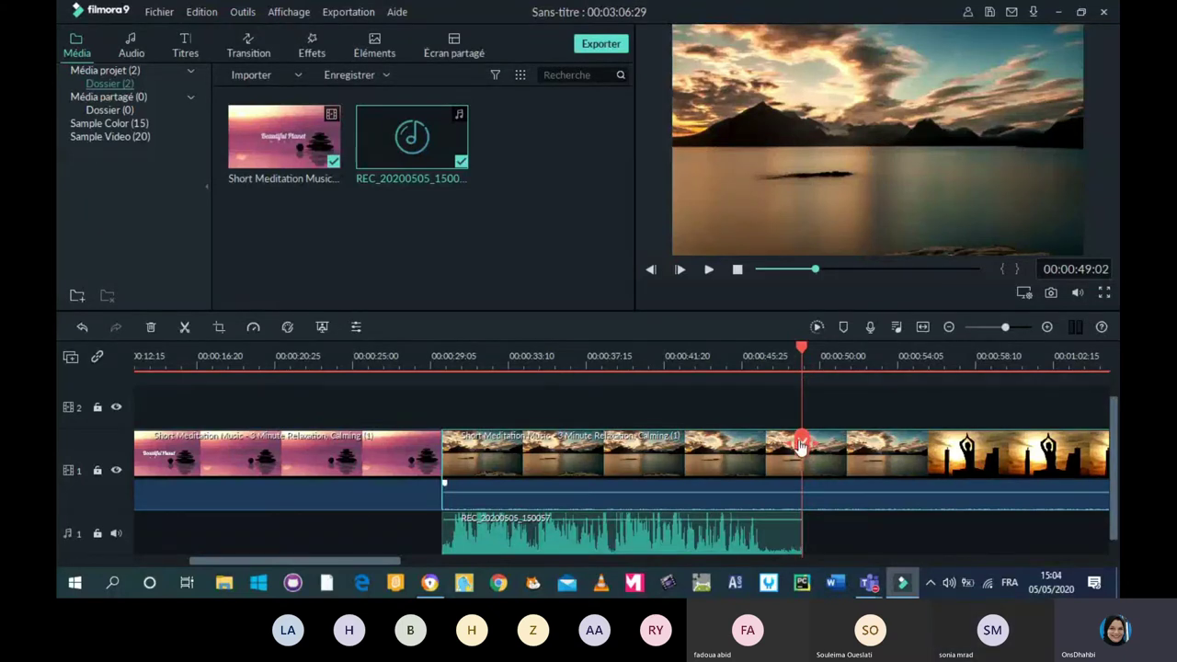
{"action": "left_click", "coordinate": [801, 446]}
Set the audio volume of the video clip following the voice recording to 5.17 dB.
{"action": "double_click", "coordinate": [869, 470]}
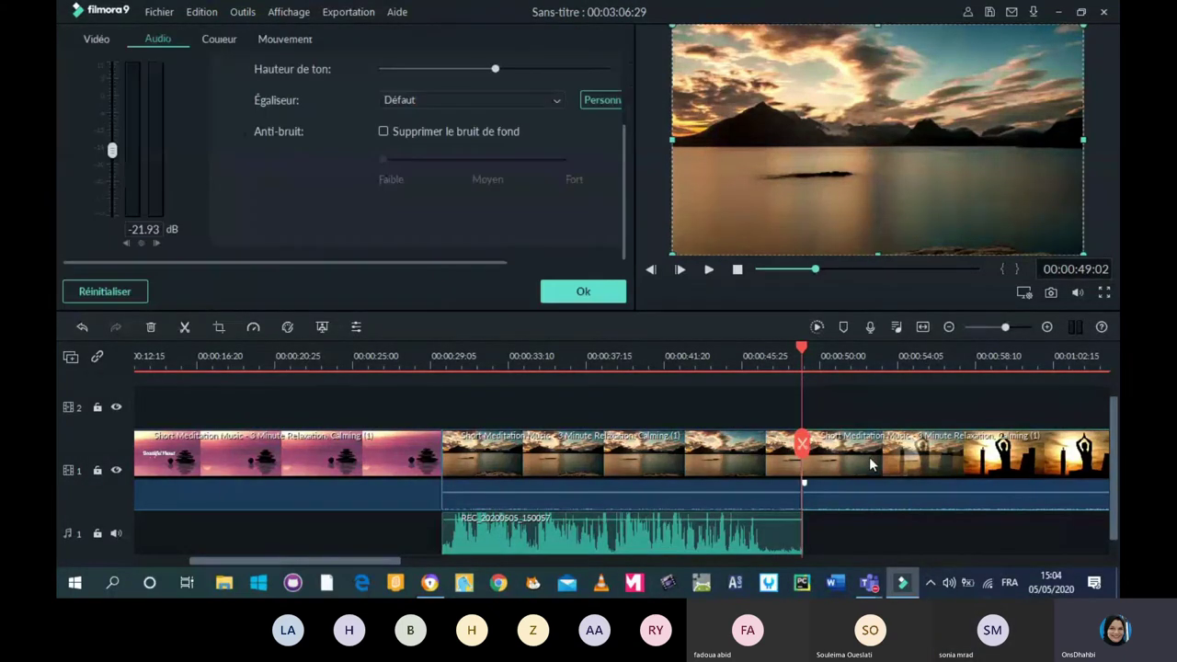
{"action": "left_click_drag", "start_coordinate": [114, 149], "coordinate": [114, 67]}
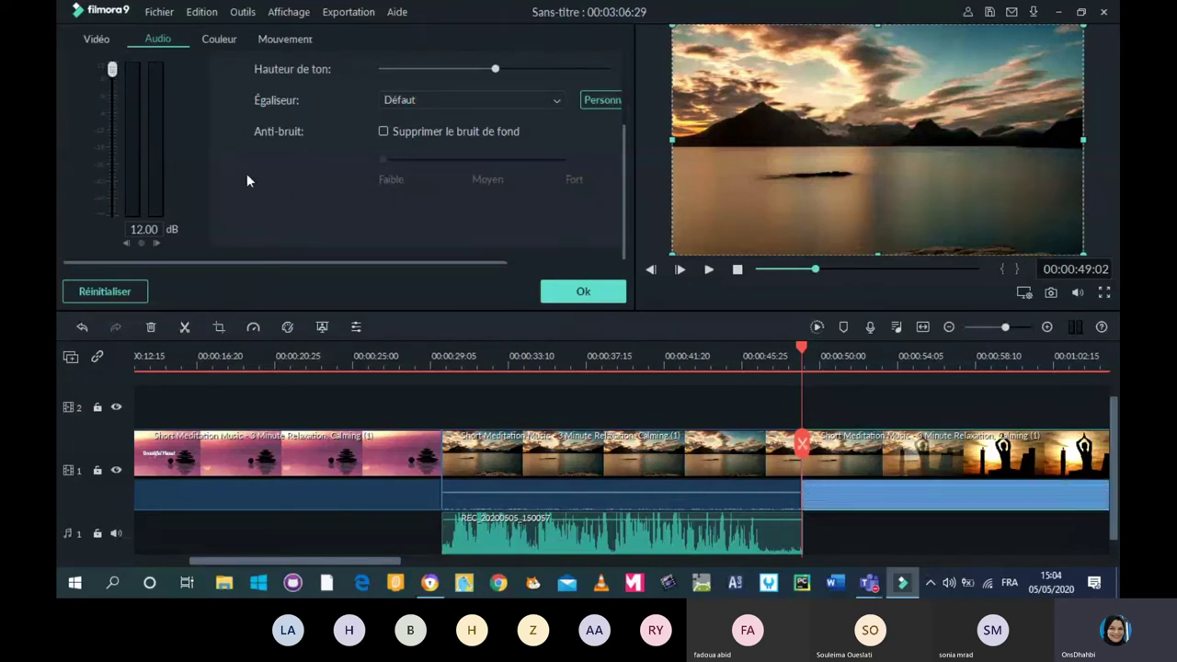
{"action": "left_click_drag", "start_coordinate": [113, 69], "coordinate": [113, 87]}
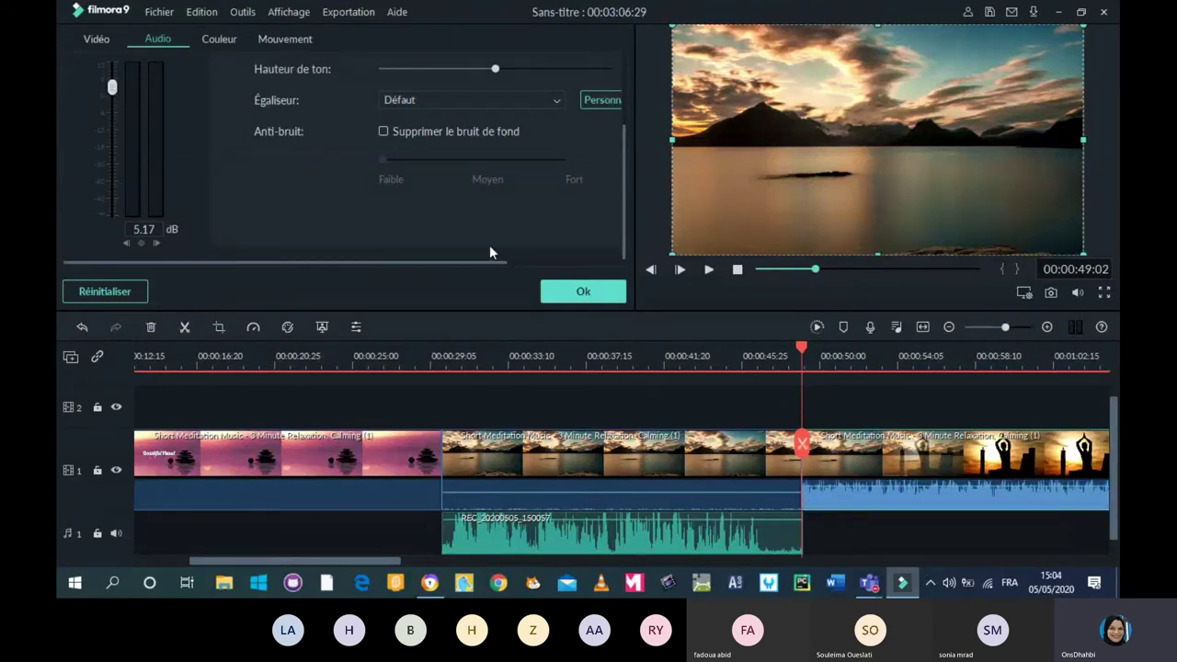
{"action": "left_click", "coordinate": [583, 292]}
Play parts of the first clip, the voice-over clip and the start of the following clip to compare their sound levels.
{"action": "left_click", "coordinate": [562, 386]}
{"action": "left_click_drag", "start_coordinate": [562, 444], "coordinate": [140, 457]}
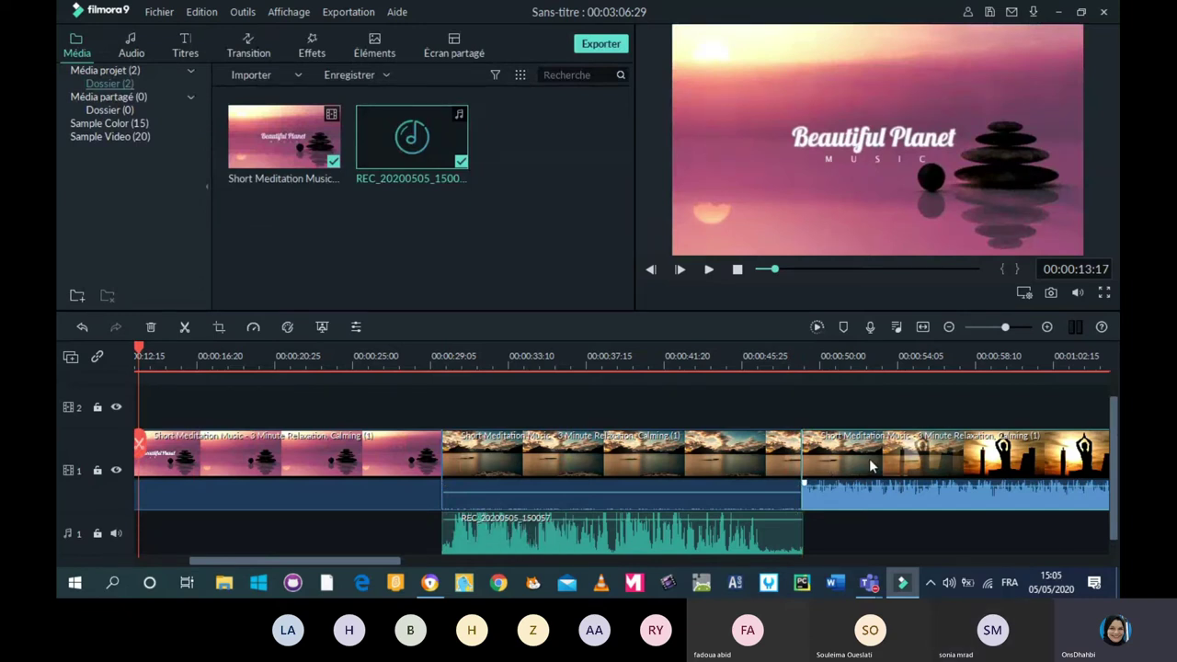
{"action": "left_click", "coordinate": [708, 270]}
{"action": "left_click", "coordinate": [184, 353]}
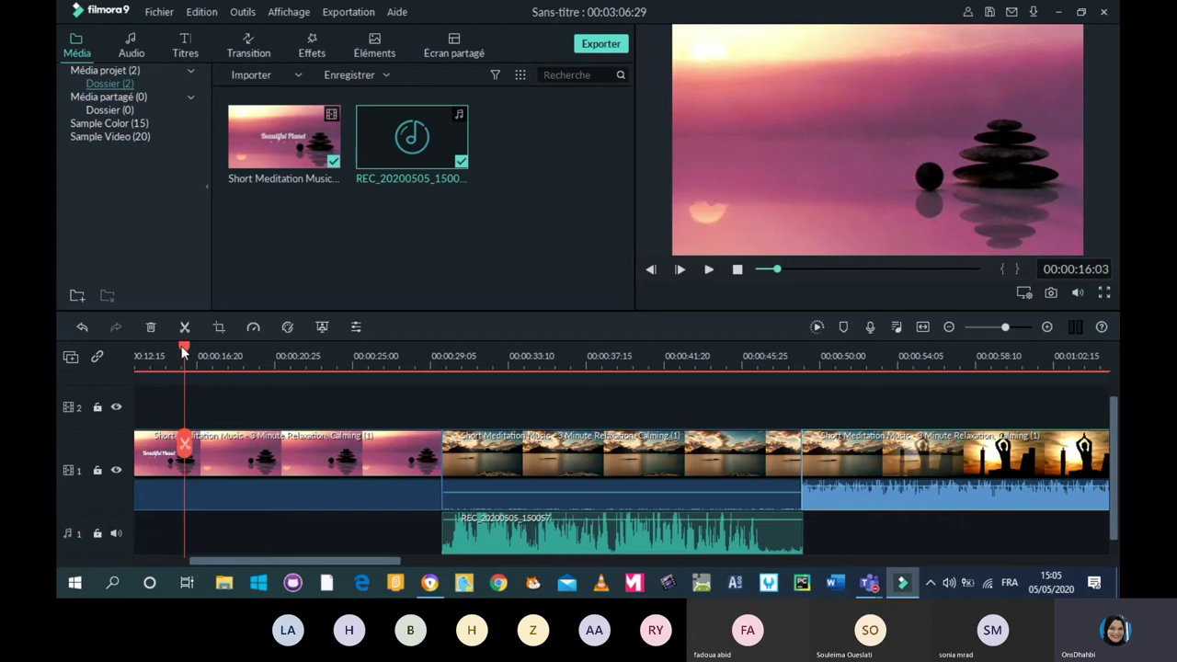
{"action": "left_click_drag", "start_coordinate": [184, 352], "coordinate": [472, 416]}
{"action": "left_click", "coordinate": [708, 270]}
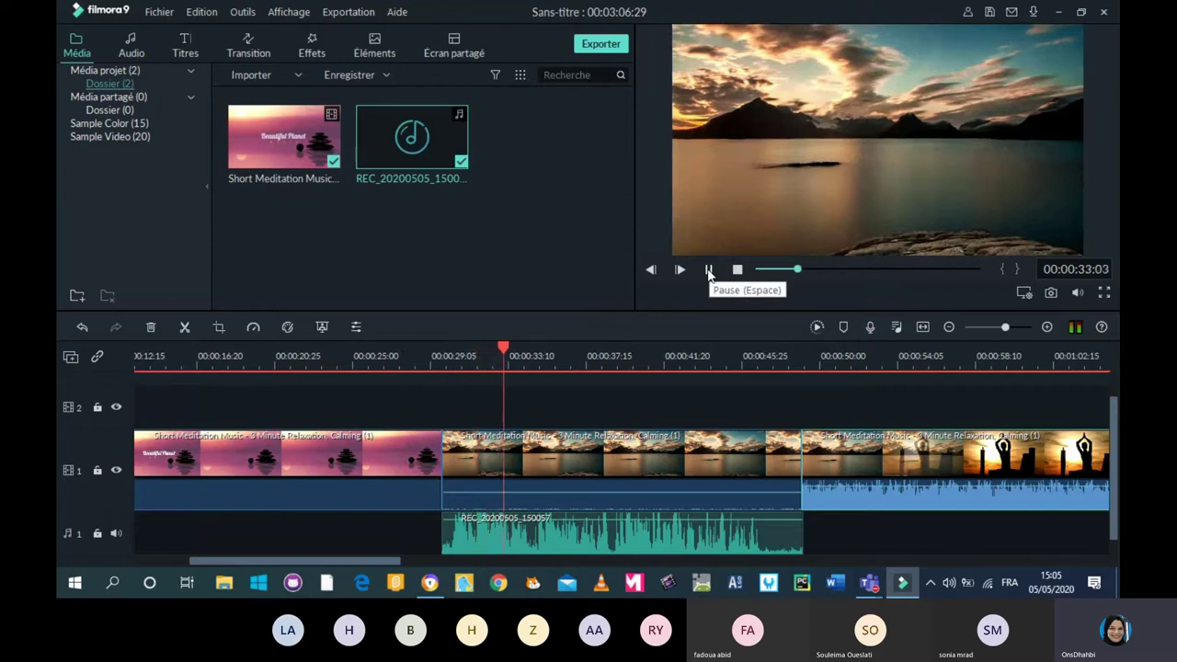
{"action": "left_click", "coordinate": [709, 270]}
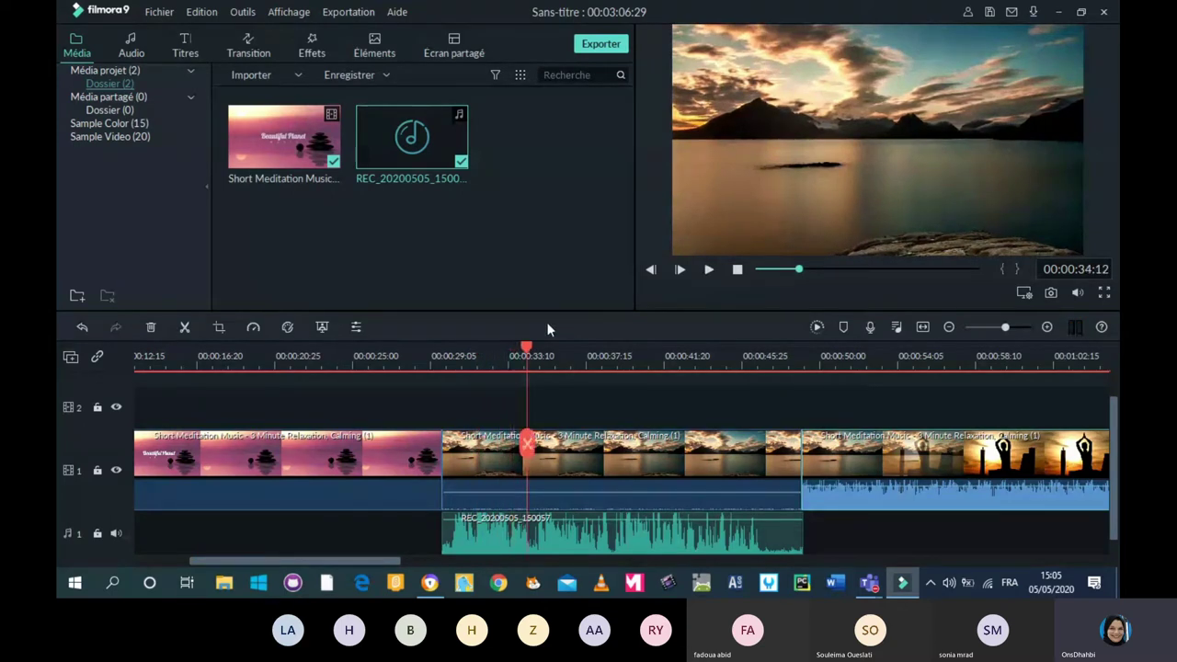
{"action": "left_click", "coordinate": [709, 269]}
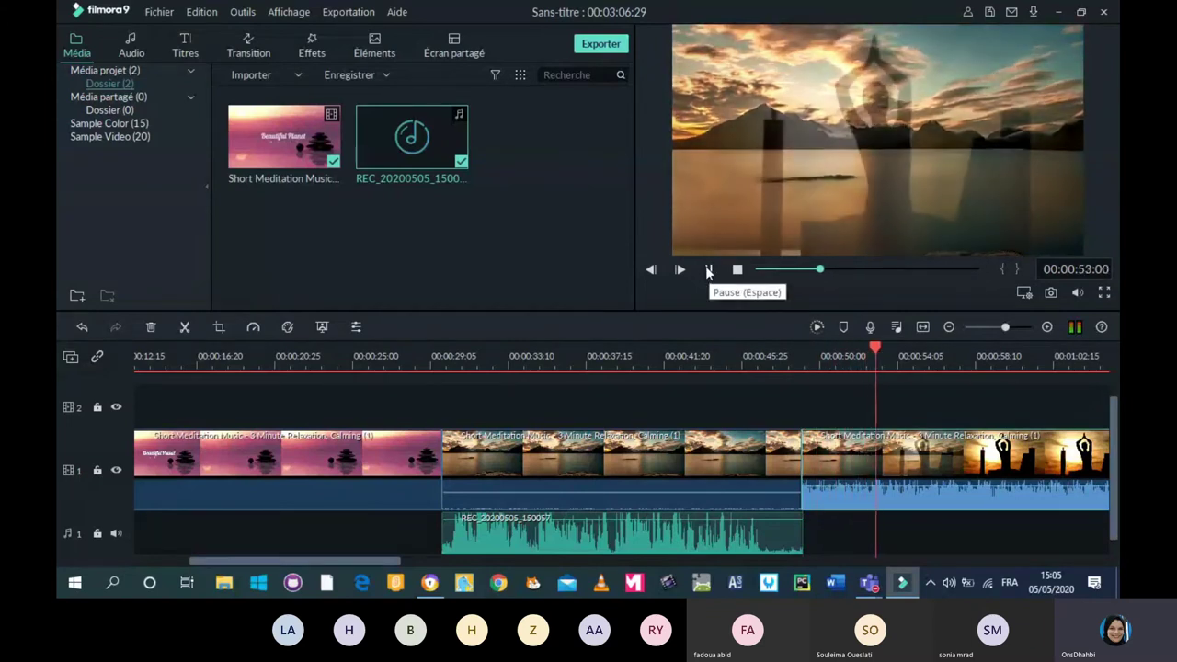
{"action": "left_click", "coordinate": [709, 270]}
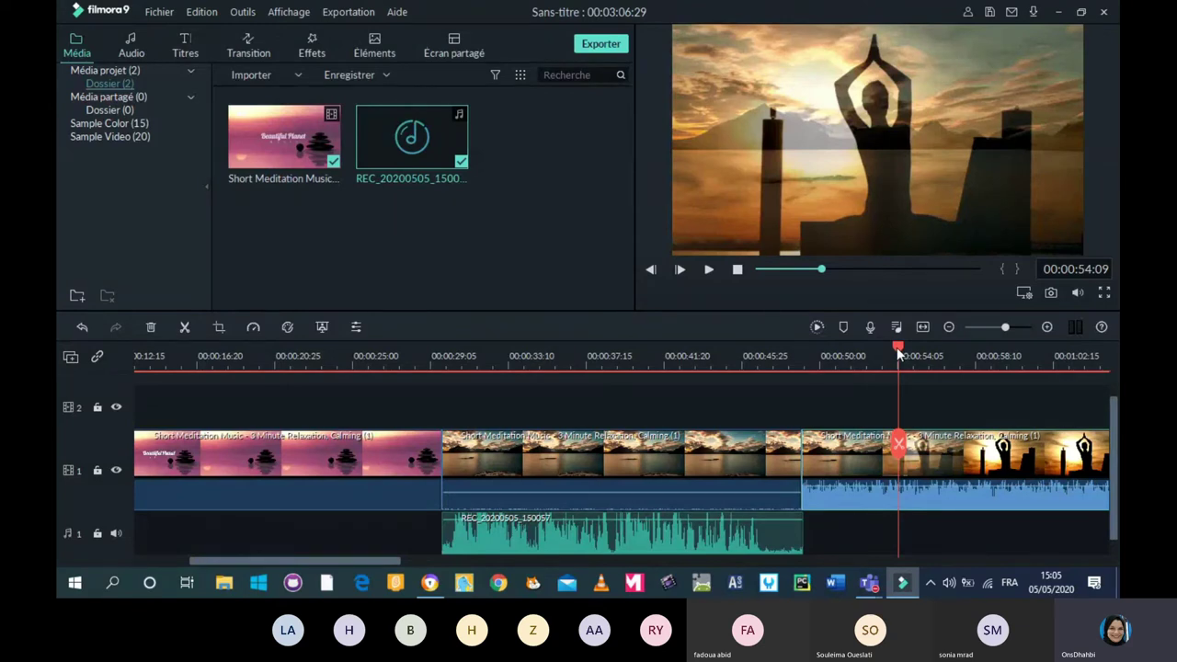
Add a second audio track below the voice recording's track.
{"action": "left_click", "coordinate": [70, 357]}
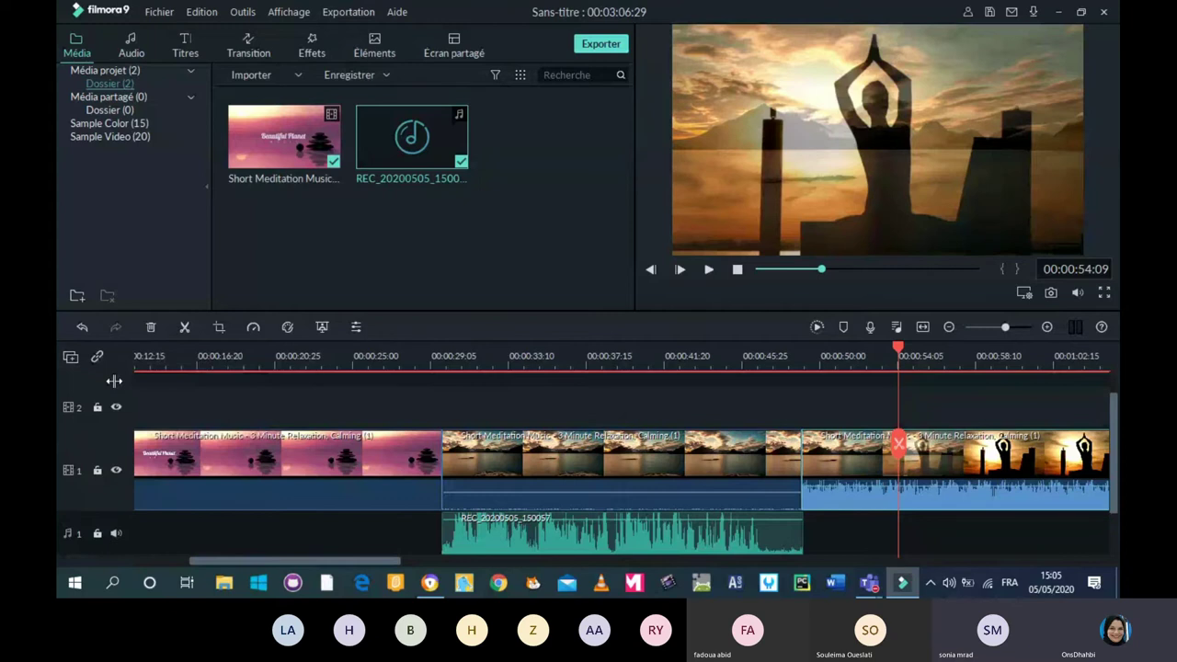
{"action": "left_click_drag", "start_coordinate": [1118, 496], "coordinate": [1109, 555]}
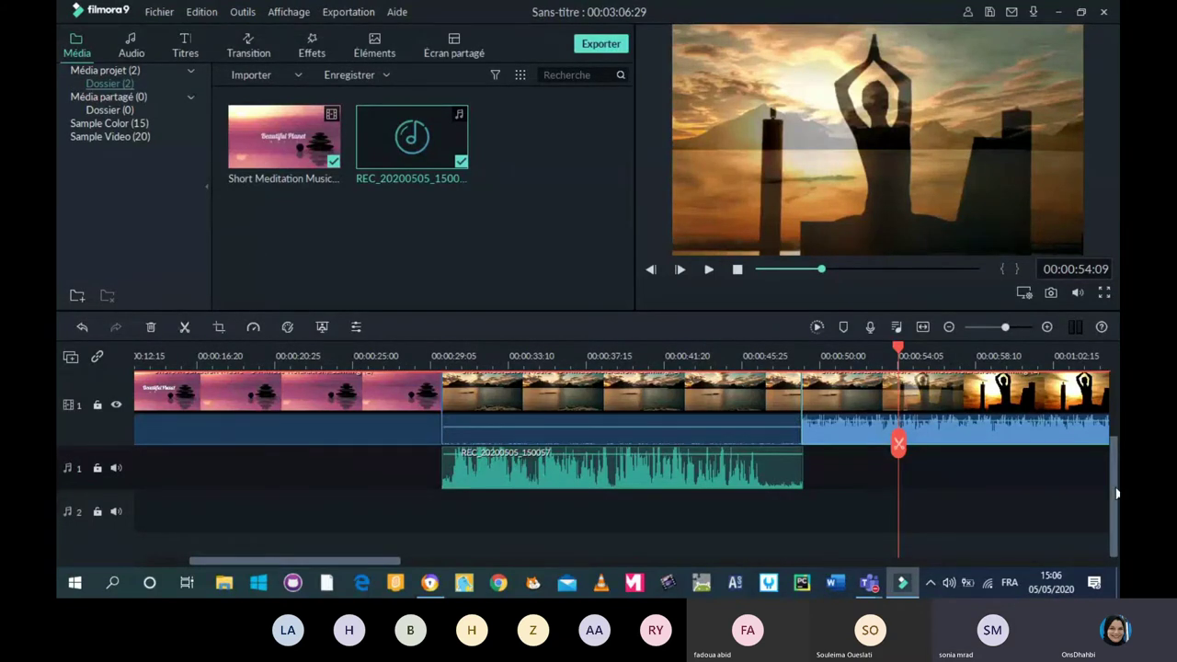
{"action": "scroll", "coordinate": [1116, 494], "scroll_direction": "up", "scroll_amount": 1}
{"action": "scroll", "coordinate": [988, 524], "scroll_direction": "down", "scroll_amount": 1}
Select the voice recording, then lock audio track 1 and unlock it again.
{"action": "left_click", "coordinate": [526, 467]}
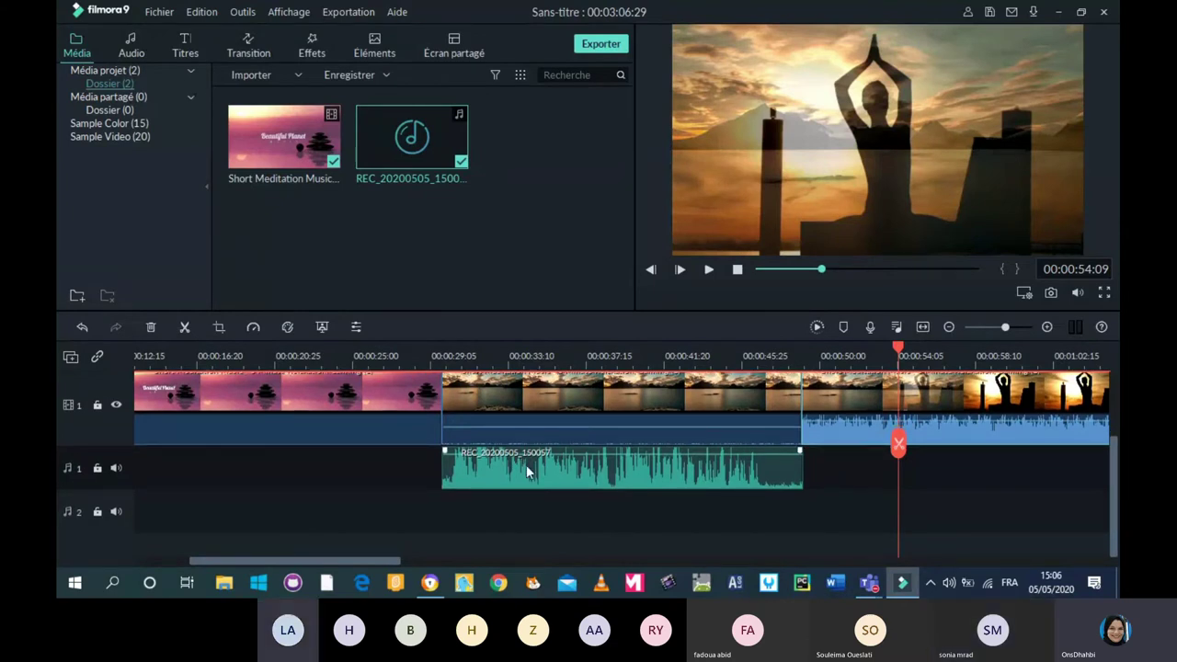
{"action": "left_click", "coordinate": [526, 464]}
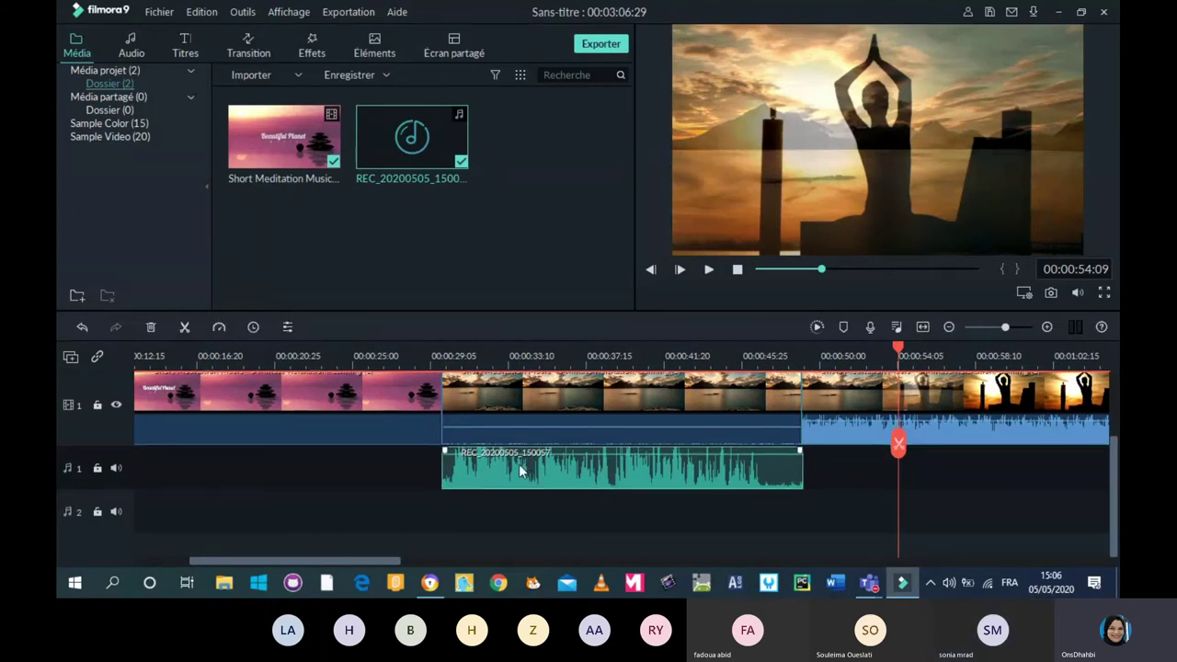
{"action": "left_click", "coordinate": [93, 468]}
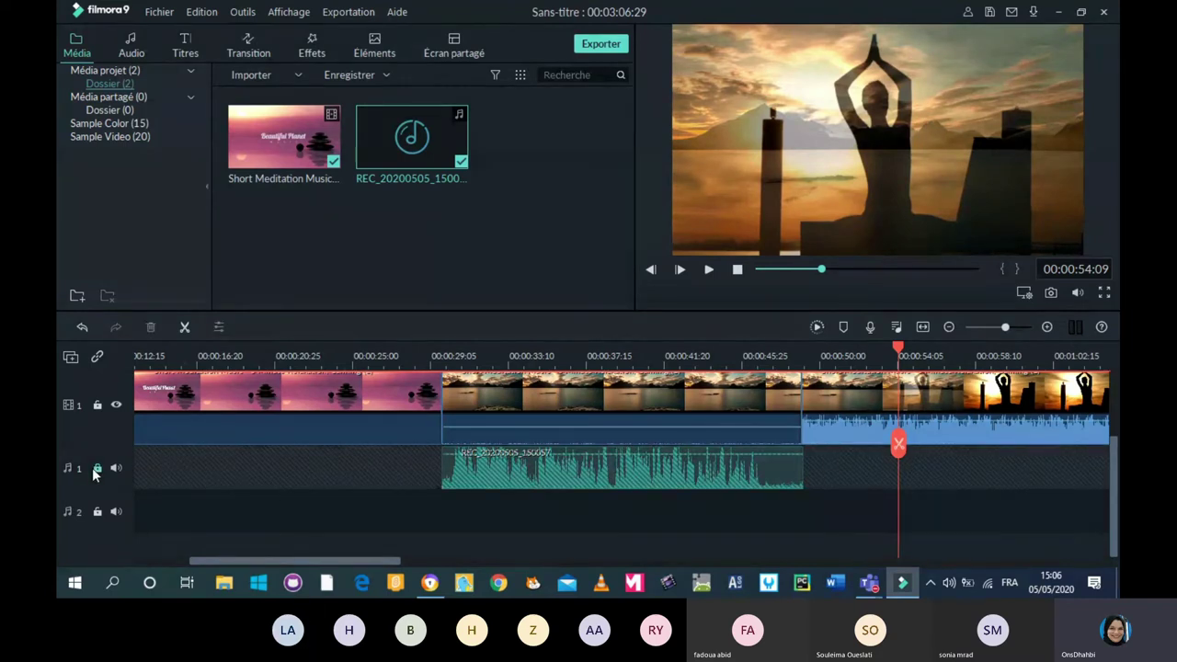
{"action": "left_click", "coordinate": [93, 468]}
Mute audio track 1 and play back from the start of the second video clip.
{"action": "left_click", "coordinate": [115, 469]}
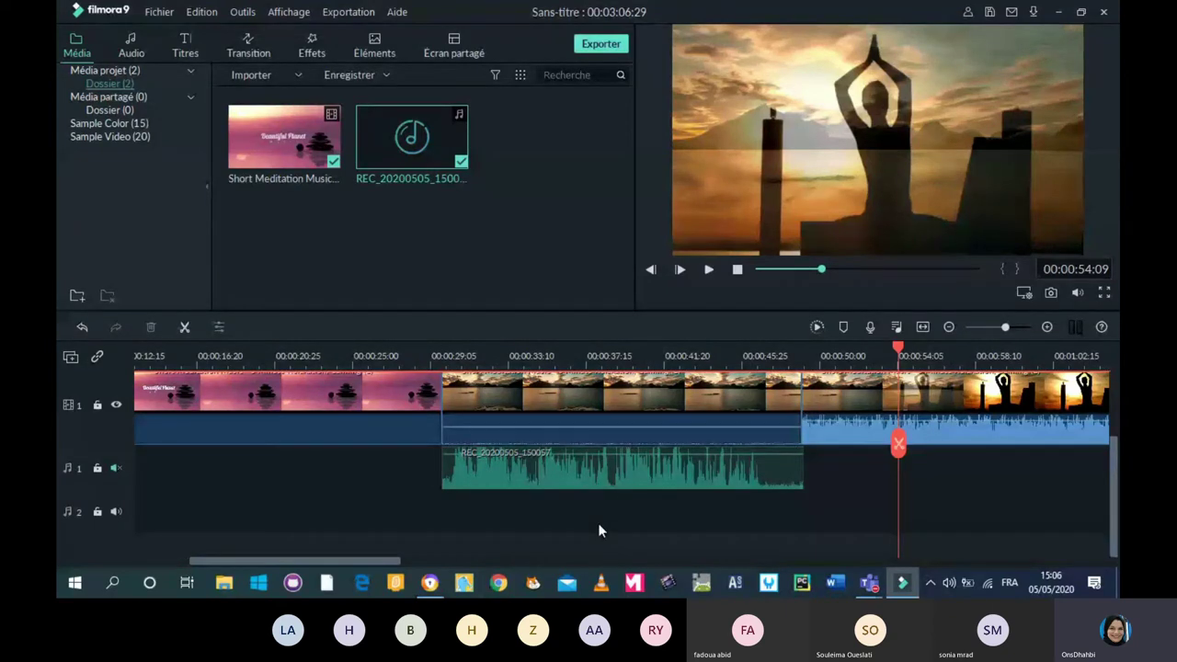
{"action": "left_click_drag", "start_coordinate": [899, 444], "coordinate": [437, 444]}
{"action": "left_click", "coordinate": [709, 270]}
{"action": "left_click", "coordinate": [709, 269]}
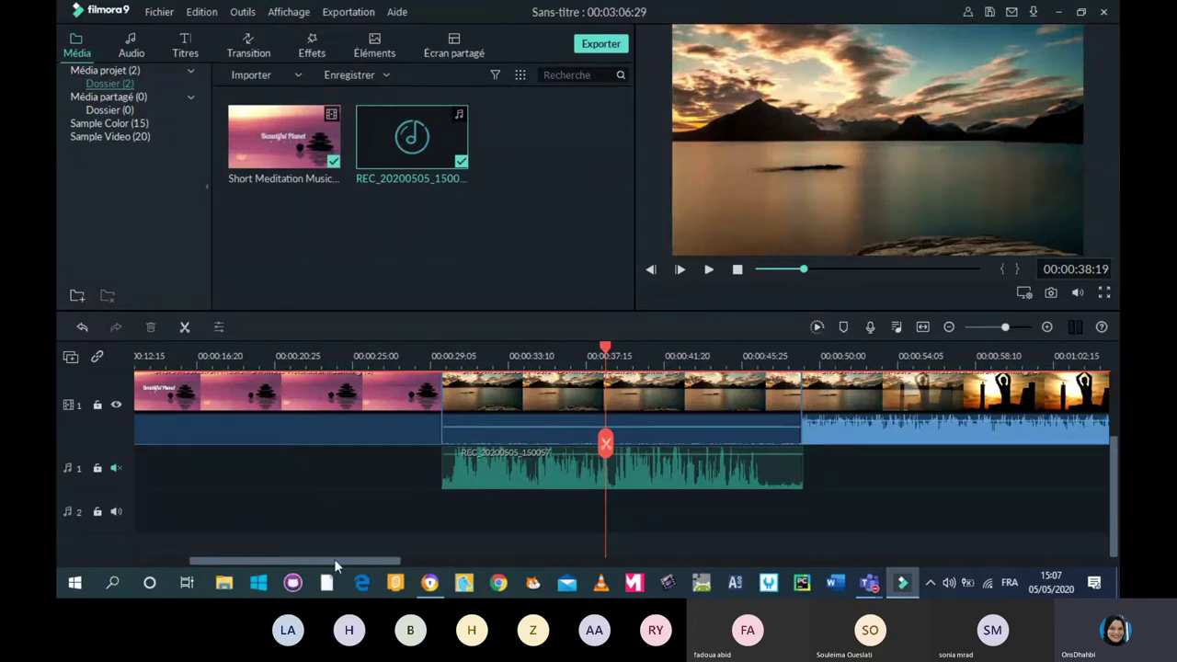
Undo the muting of audio track 1.
{"action": "left_click_drag", "start_coordinate": [335, 560], "coordinate": [407, 572]}
{"action": "scroll", "coordinate": [453, 358], "scroll_direction": "up", "scroll_amount": 2}
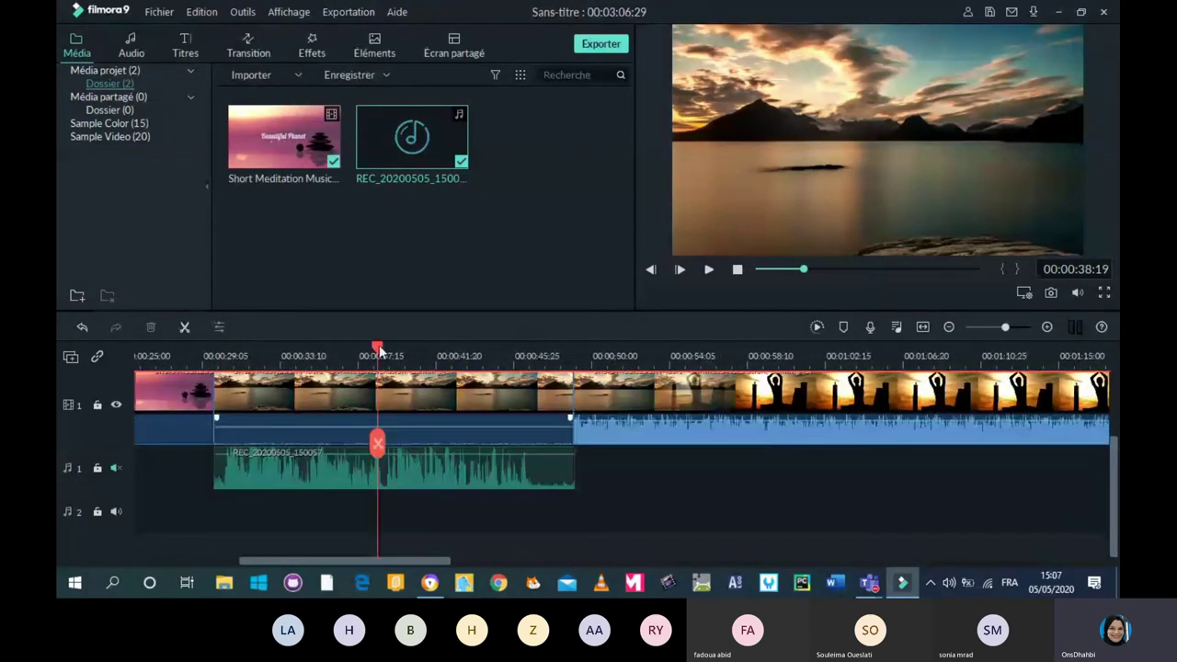
{"action": "scroll", "coordinate": [453, 358], "scroll_direction": "up", "scroll_amount": 2}
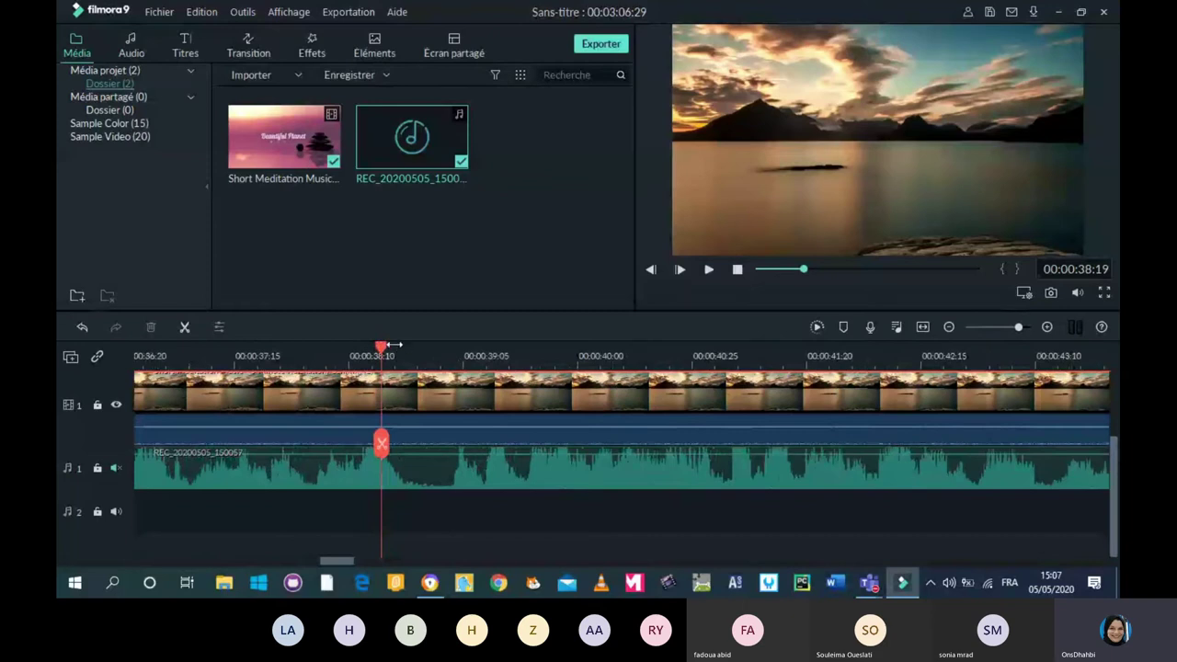
{"action": "left_click", "coordinate": [201, 12]}
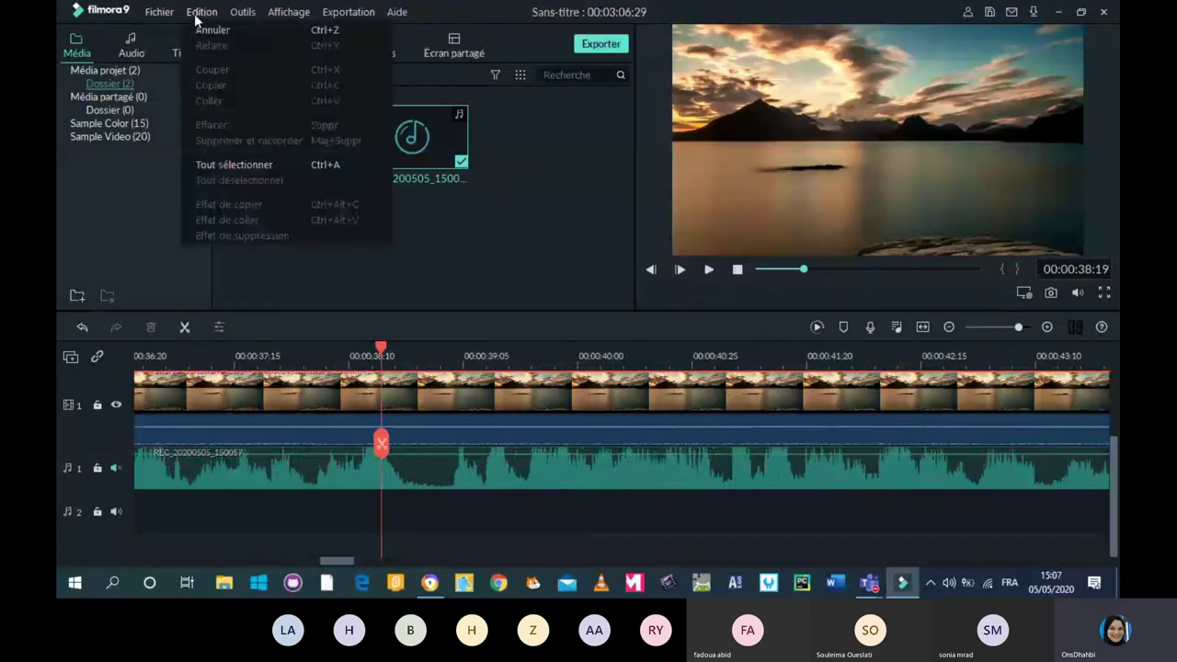
{"action": "left_click", "coordinate": [199, 28]}
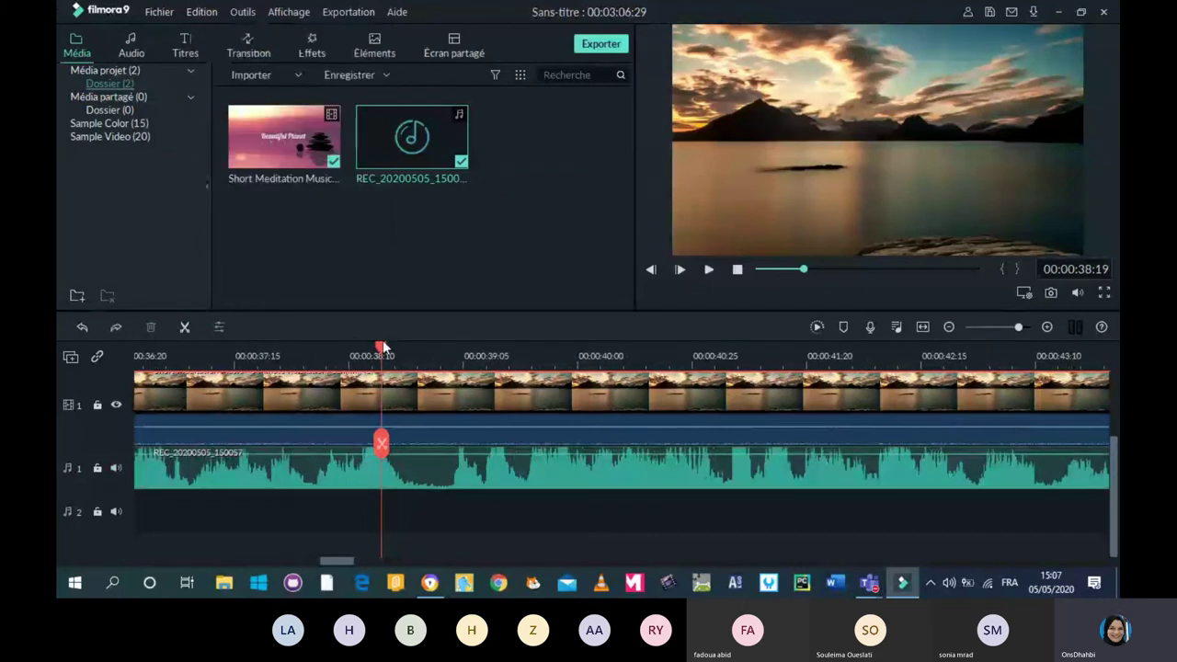
Move the playhead to 00:01:22:26 and zoom the timeline out to view the clips around it.
{"action": "left_click_drag", "start_coordinate": [383, 344], "coordinate": [1095, 386]}
{"action": "left_click_drag", "start_coordinate": [1094, 443], "coordinate": [1072, 540]}
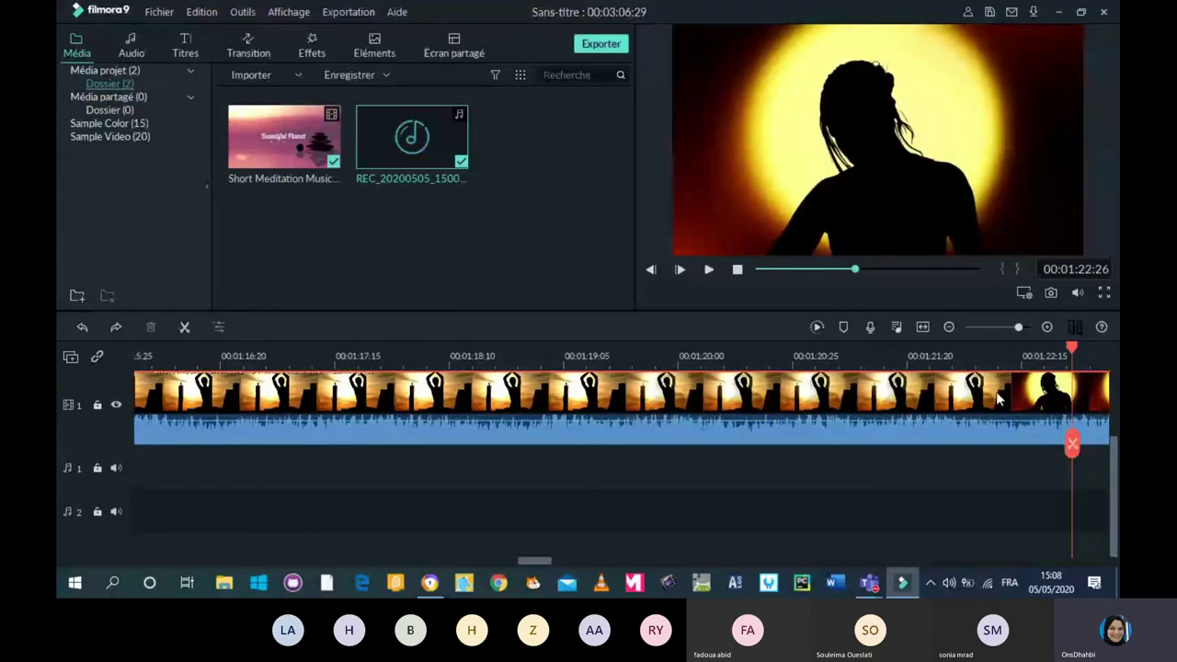
{"action": "left_click", "coordinate": [950, 328]}
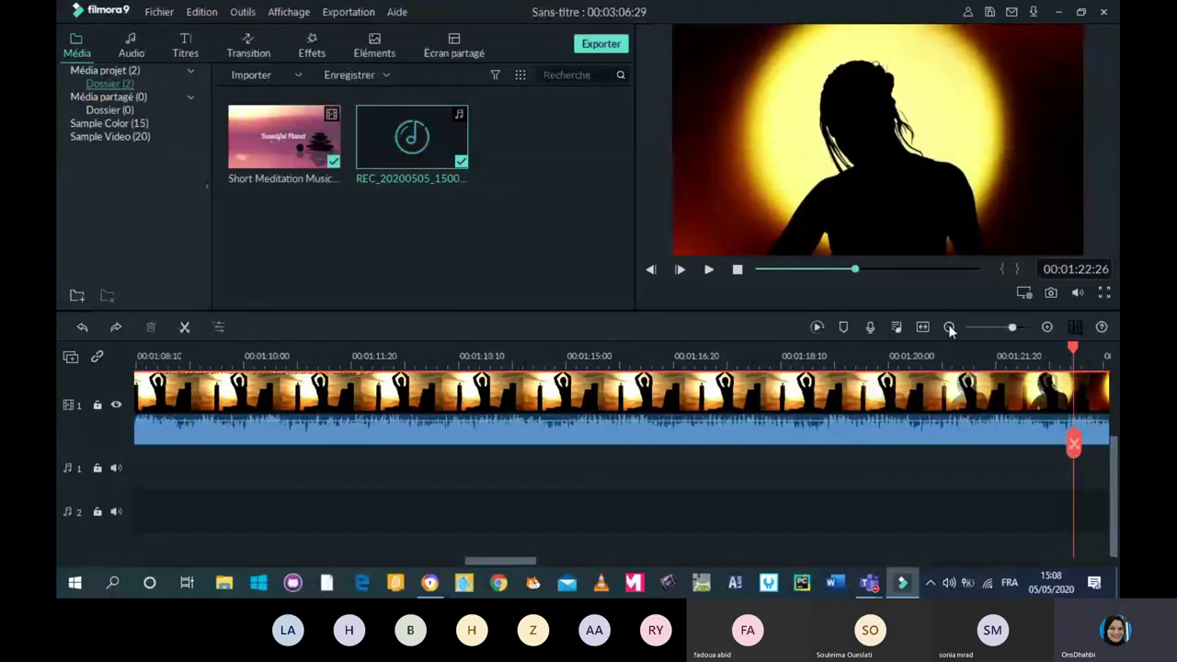
{"action": "left_click", "coordinate": [950, 329]}
{"action": "left_click", "coordinate": [950, 329]}
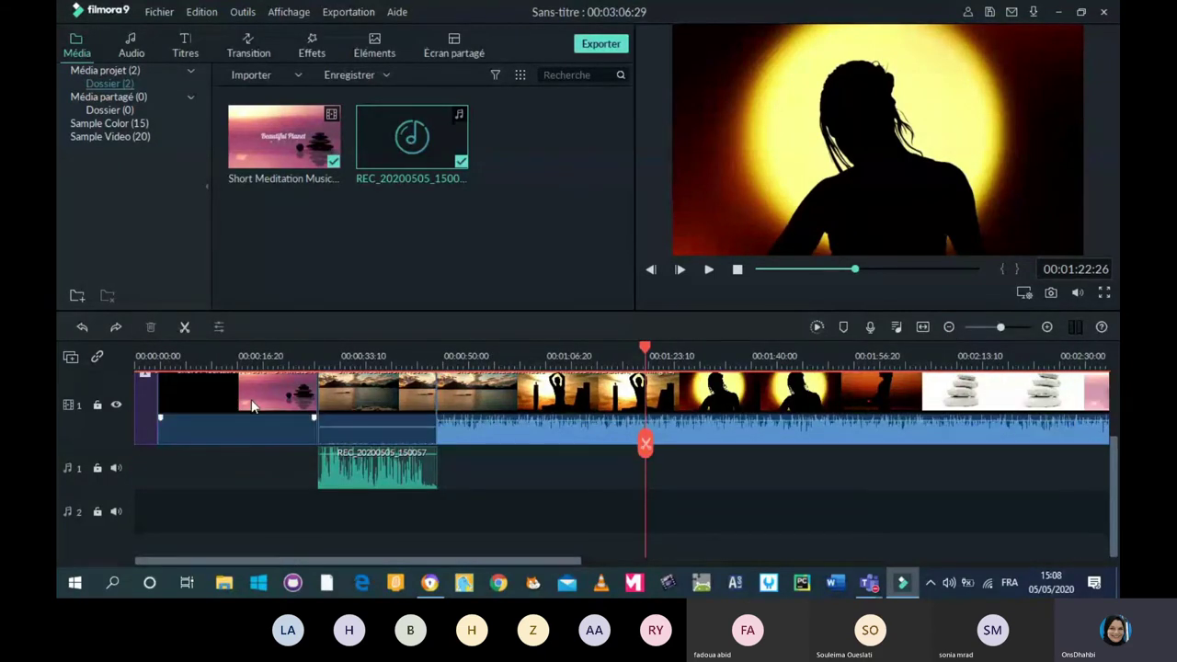
Split the video clip on track 1 at 00:01:22:06, during the silhouette-against-the-sun scene.
{"action": "left_click", "coordinate": [1047, 328]}
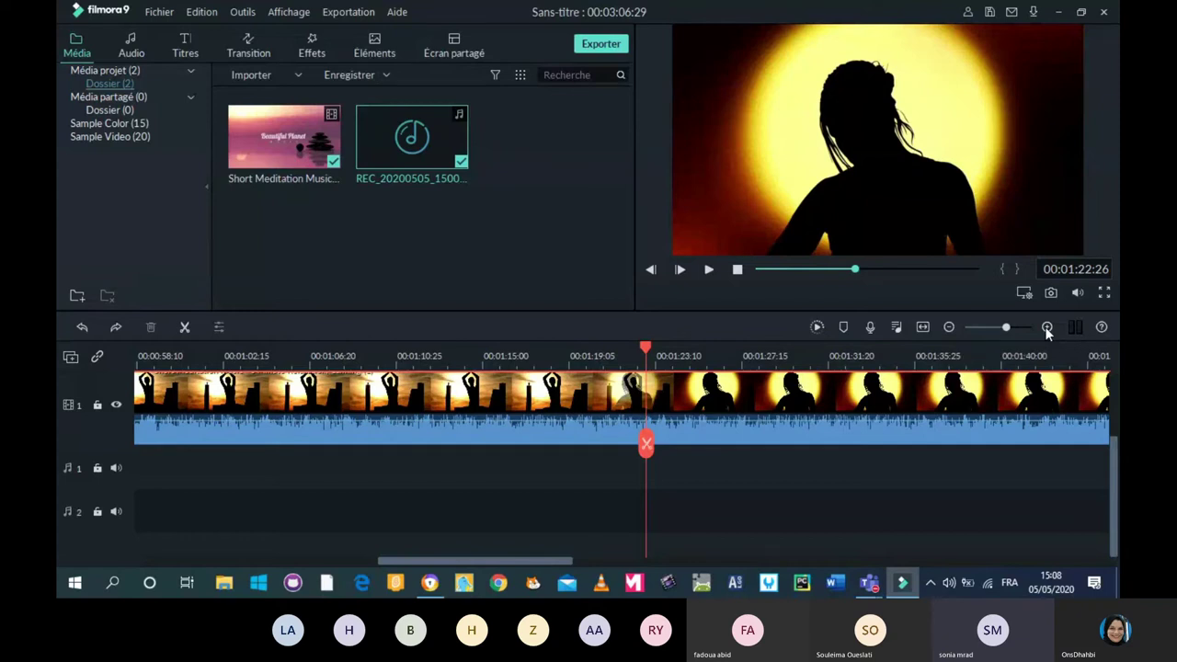
{"action": "left_click", "coordinate": [1046, 327]}
{"action": "left_click", "coordinate": [1045, 328]}
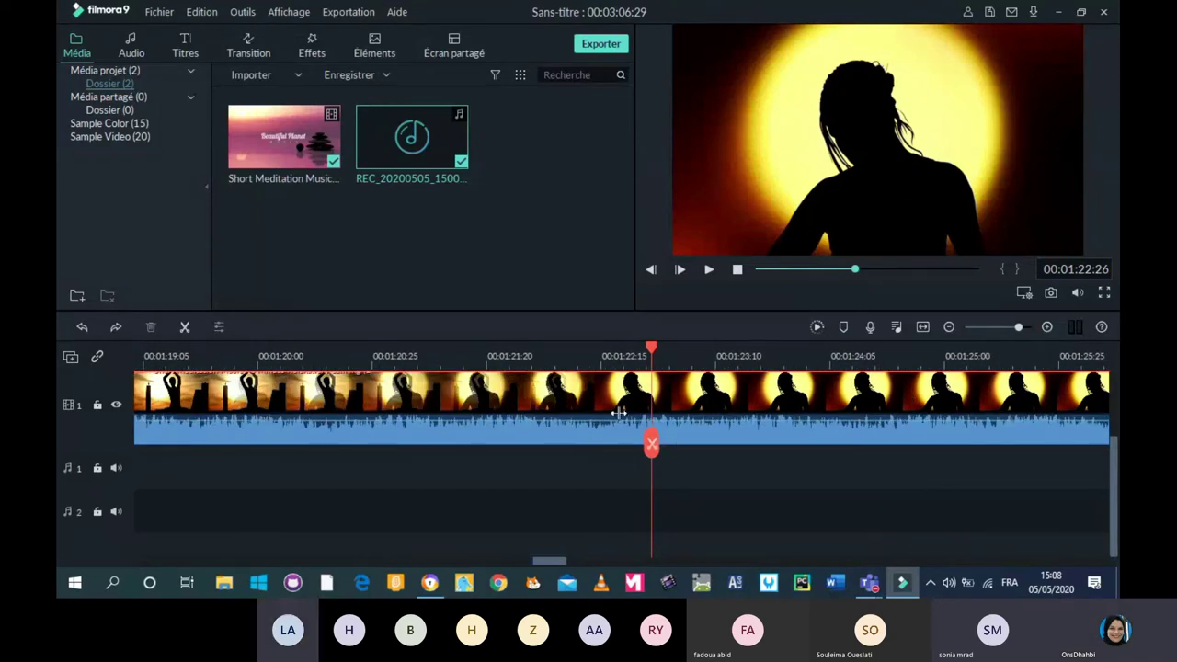
{"action": "left_click", "coordinate": [1045, 327]}
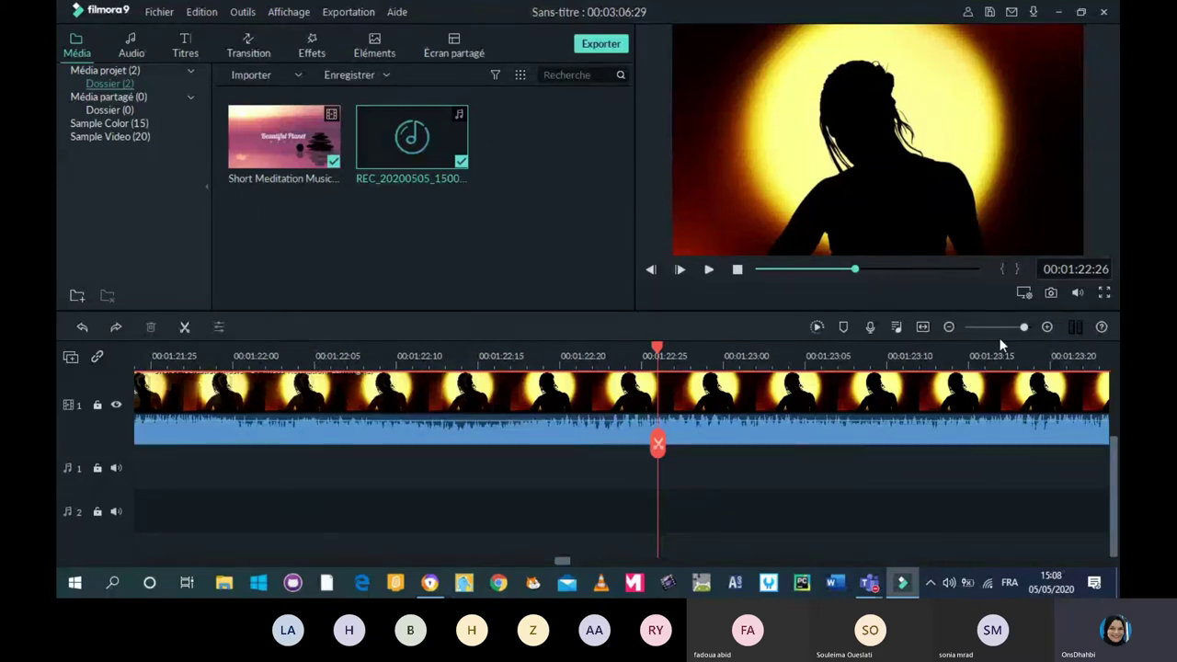
{"action": "left_click_drag", "start_coordinate": [658, 346], "coordinate": [330, 348]}
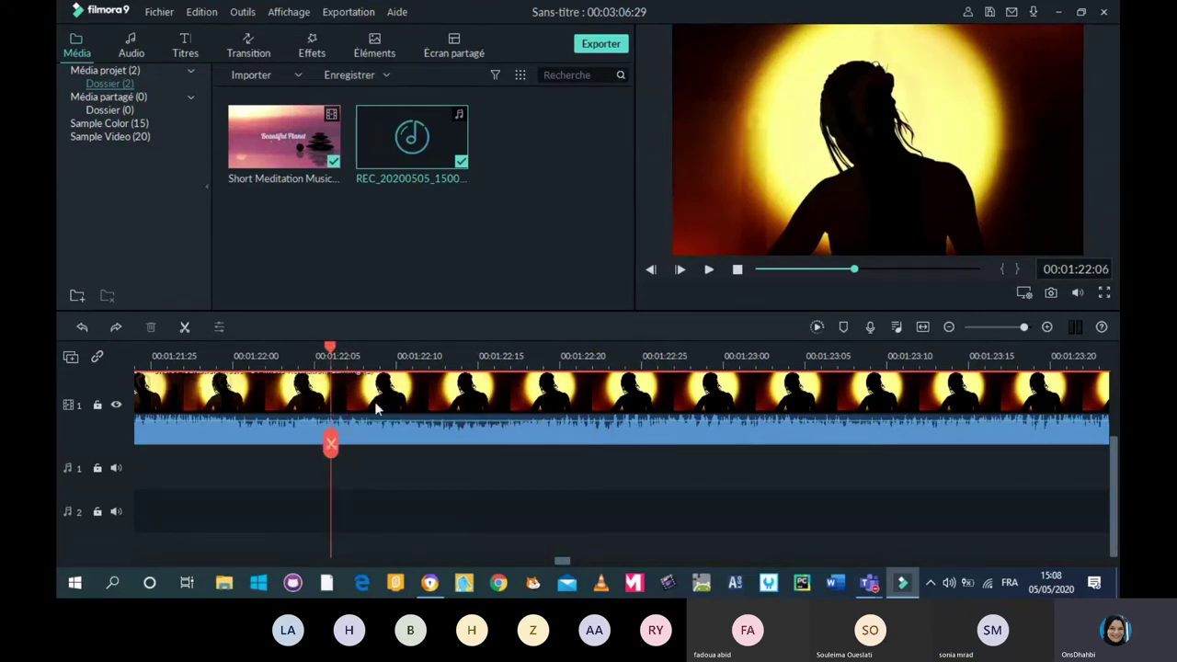
{"action": "left_click", "coordinate": [331, 444]}
Split the clip again at 00:01:22:11 and delete the short piece between the two cuts.
{"action": "left_click_drag", "start_coordinate": [331, 354], "coordinate": [423, 367]}
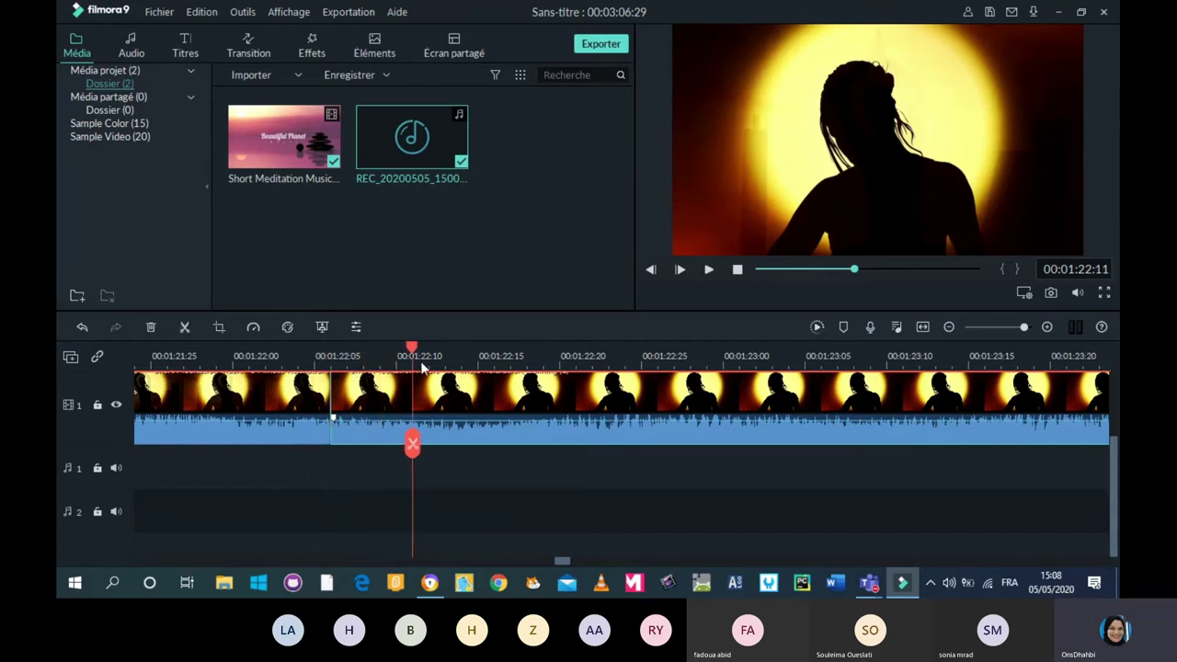
{"action": "left_click", "coordinate": [412, 444]}
{"action": "left_click", "coordinate": [380, 393]}
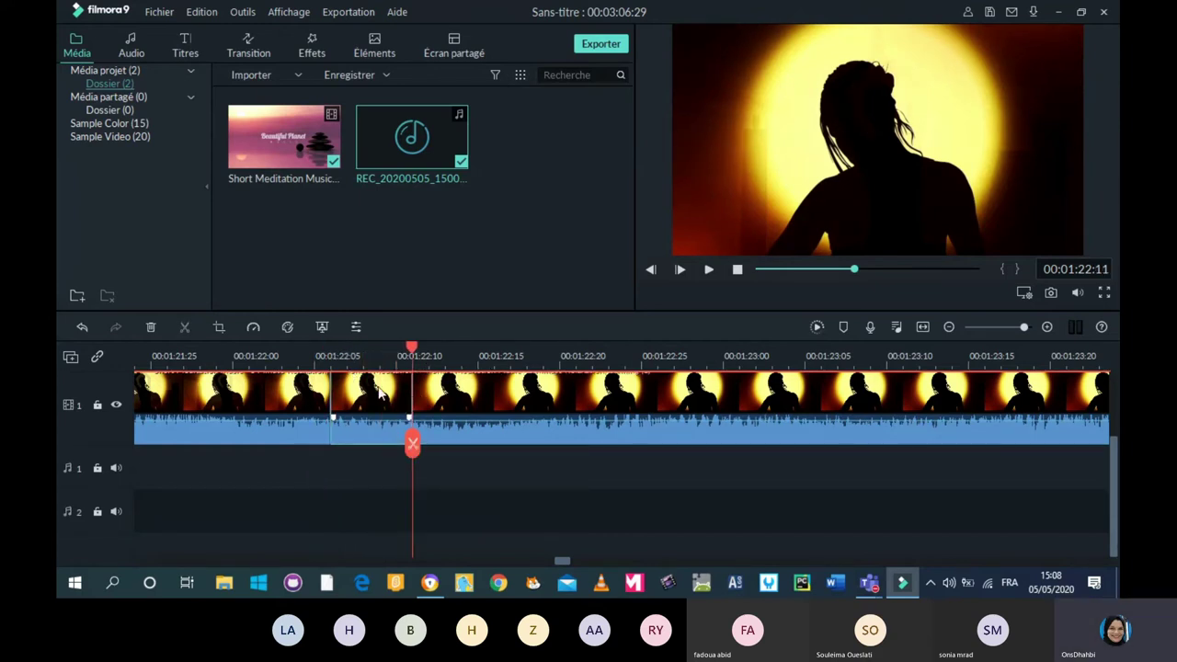
{"action": "key", "text": "Delete"}
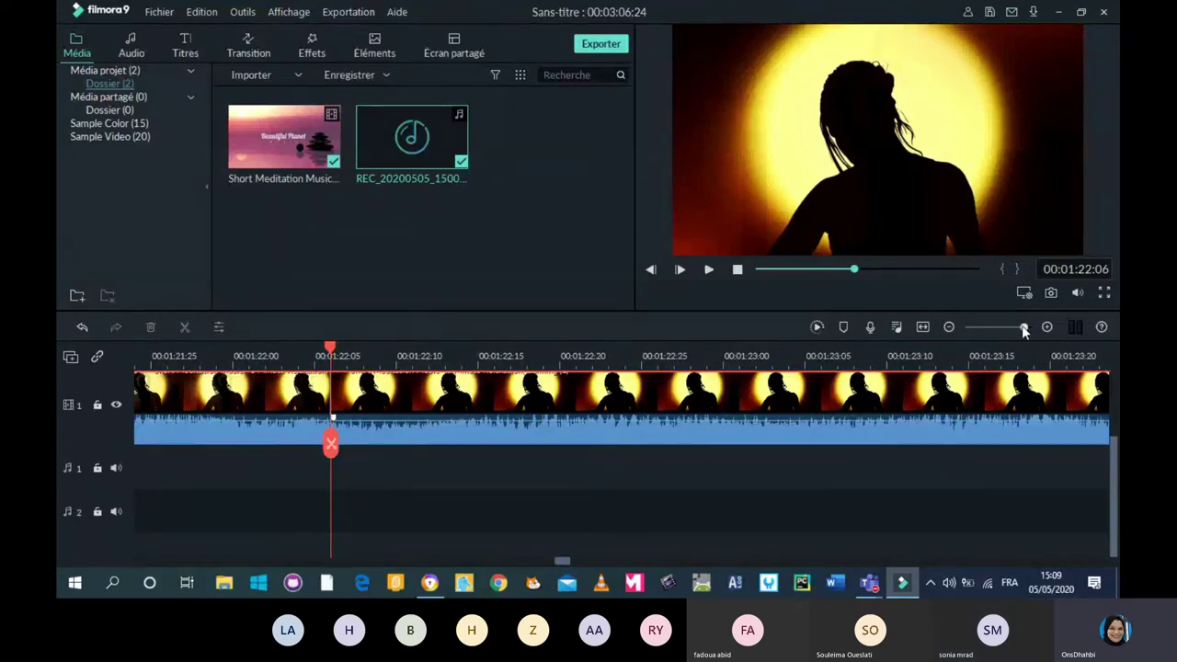
Split the last video clip at 00:02:40:02, at the pink stacked-stones scene, and delete everything after the cut.
{"action": "left_click_drag", "start_coordinate": [1023, 329], "coordinate": [991, 332]}
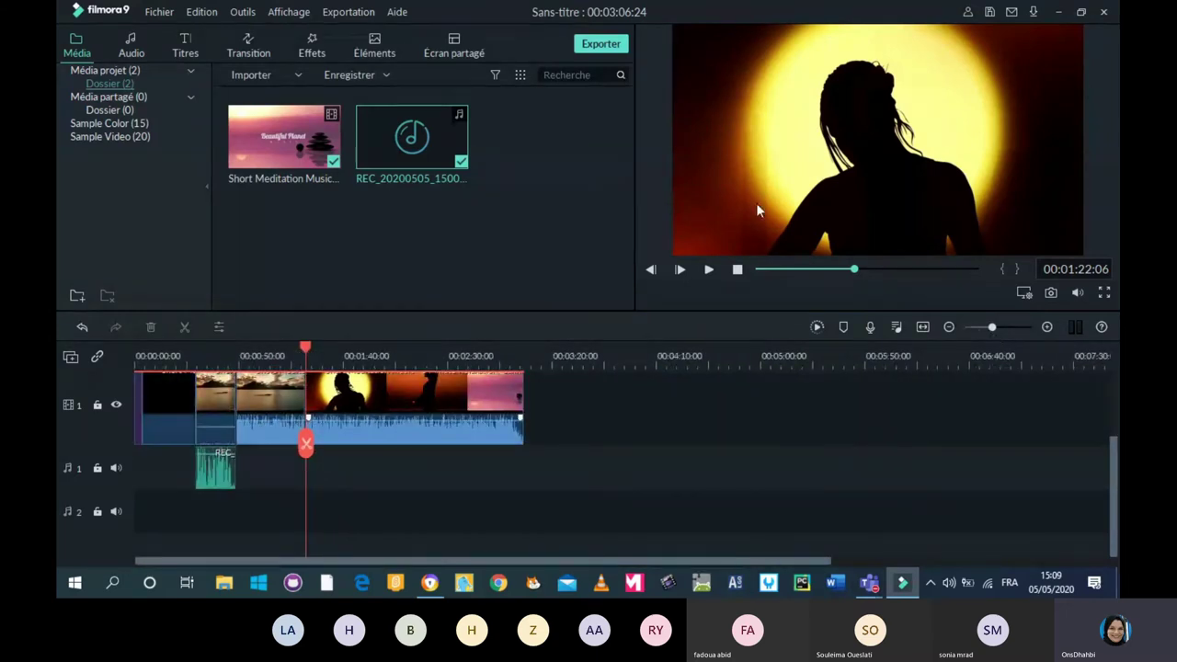
{"action": "left_click_drag", "start_coordinate": [305, 368], "coordinate": [467, 393]}
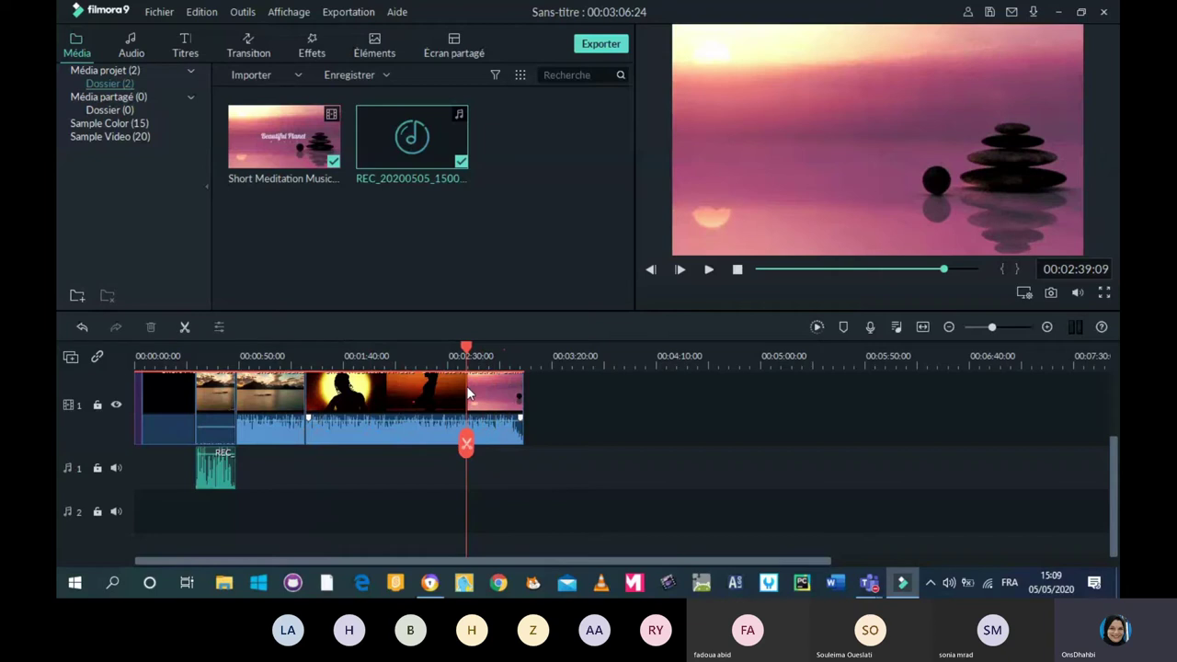
{"action": "left_click_drag", "start_coordinate": [467, 394], "coordinate": [468, 389]}
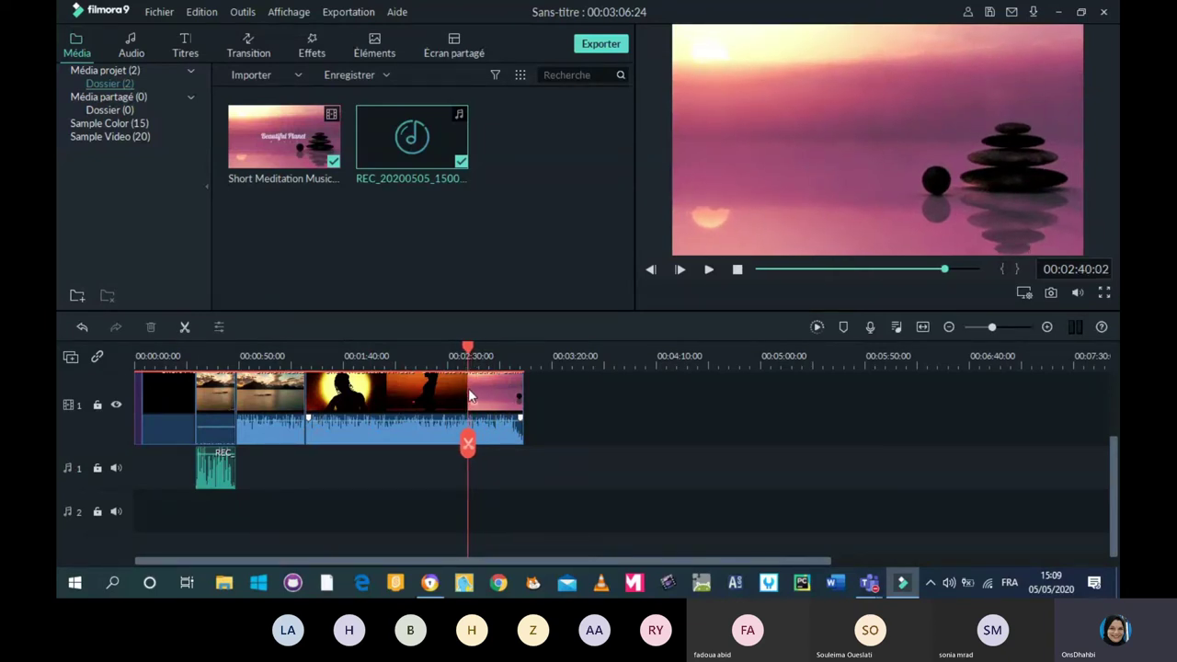
{"action": "left_click", "coordinate": [468, 444]}
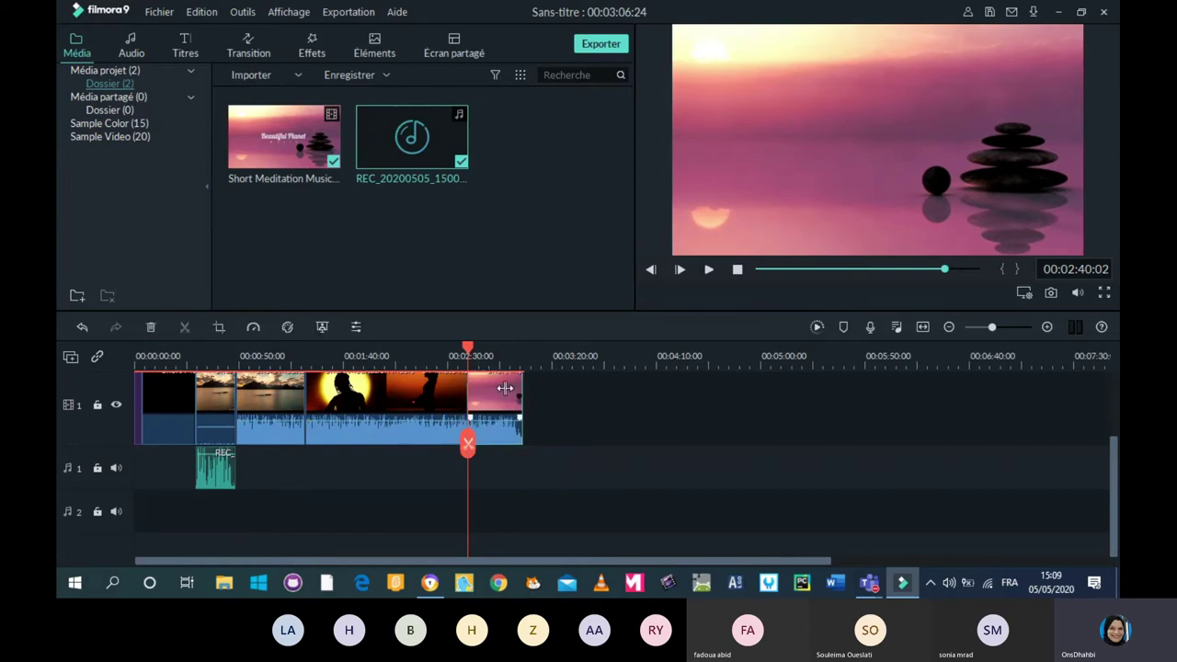
{"action": "key", "text": "Delete"}
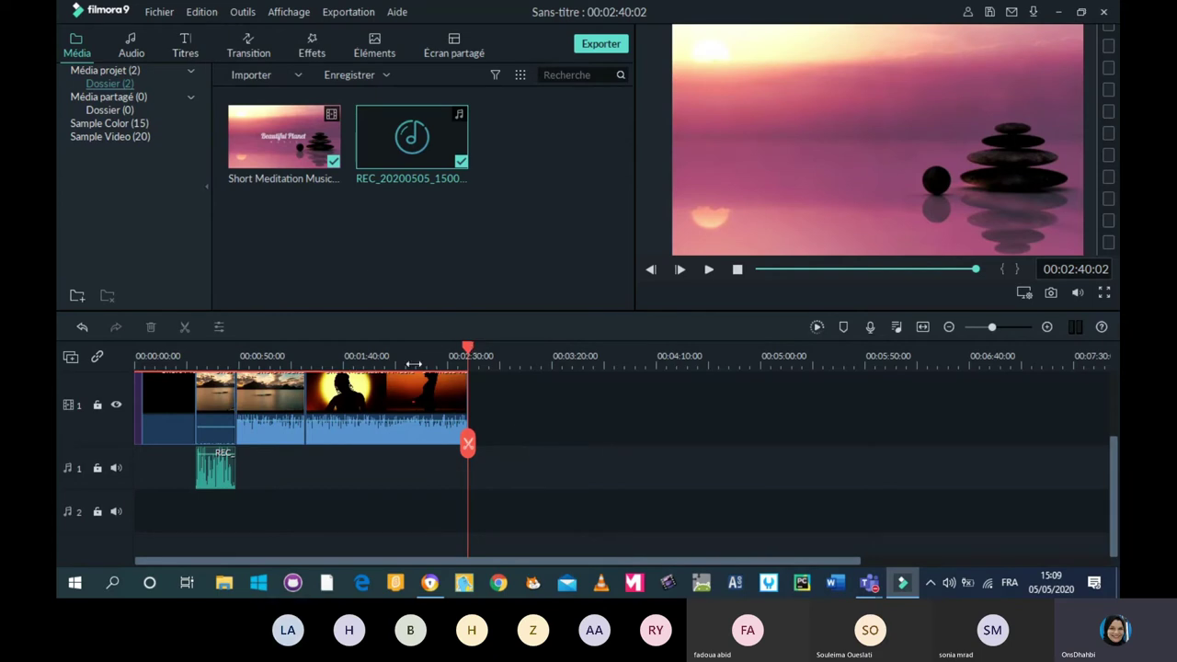
Place the playhead at 00:02:25:04 and browse the Ouverture, Sous-titre and tiers inférieur title templates.
{"action": "left_click_drag", "start_coordinate": [465, 355], "coordinate": [436, 359]}
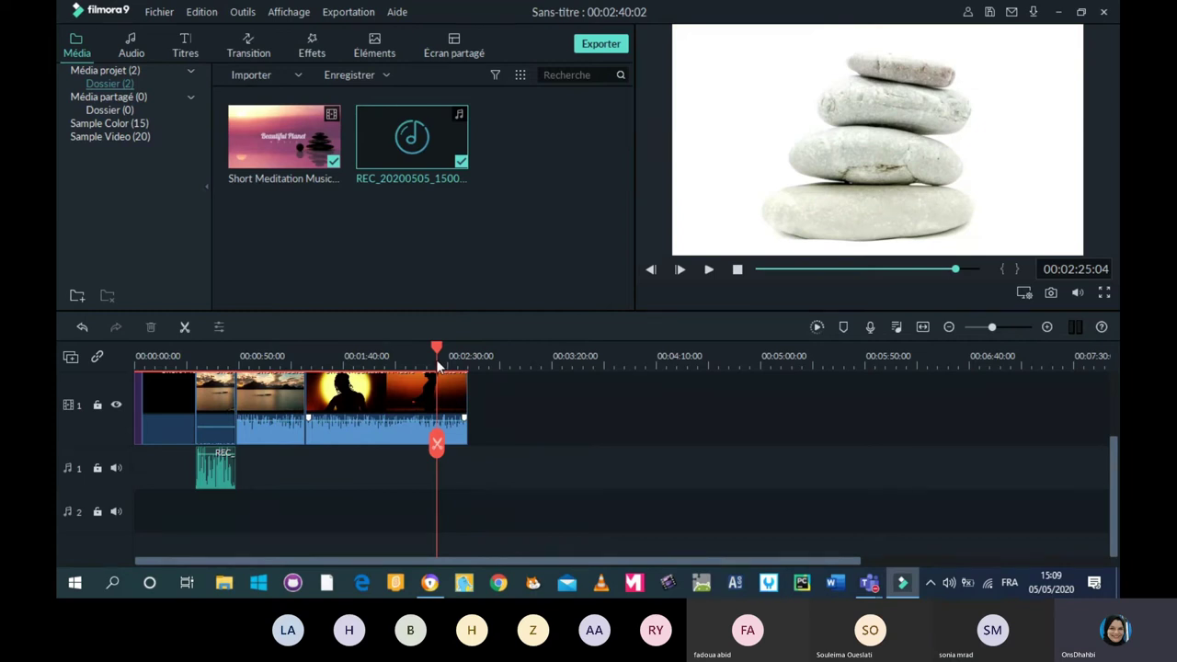
{"action": "left_click", "coordinate": [183, 51]}
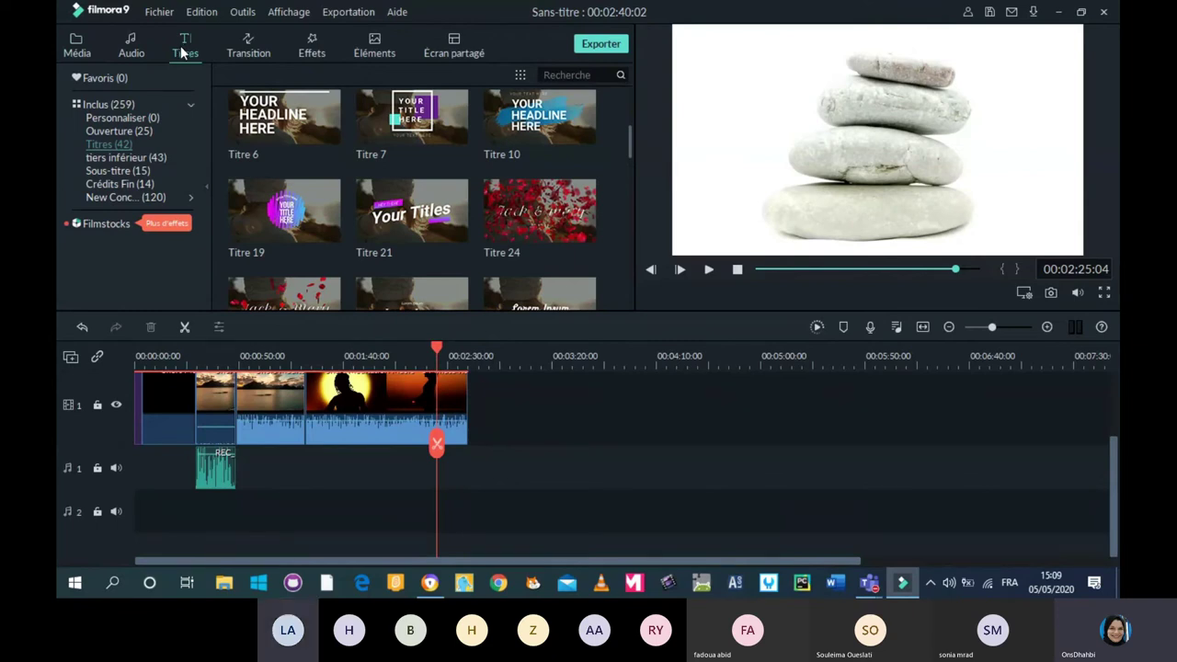
{"action": "left_click", "coordinate": [116, 133]}
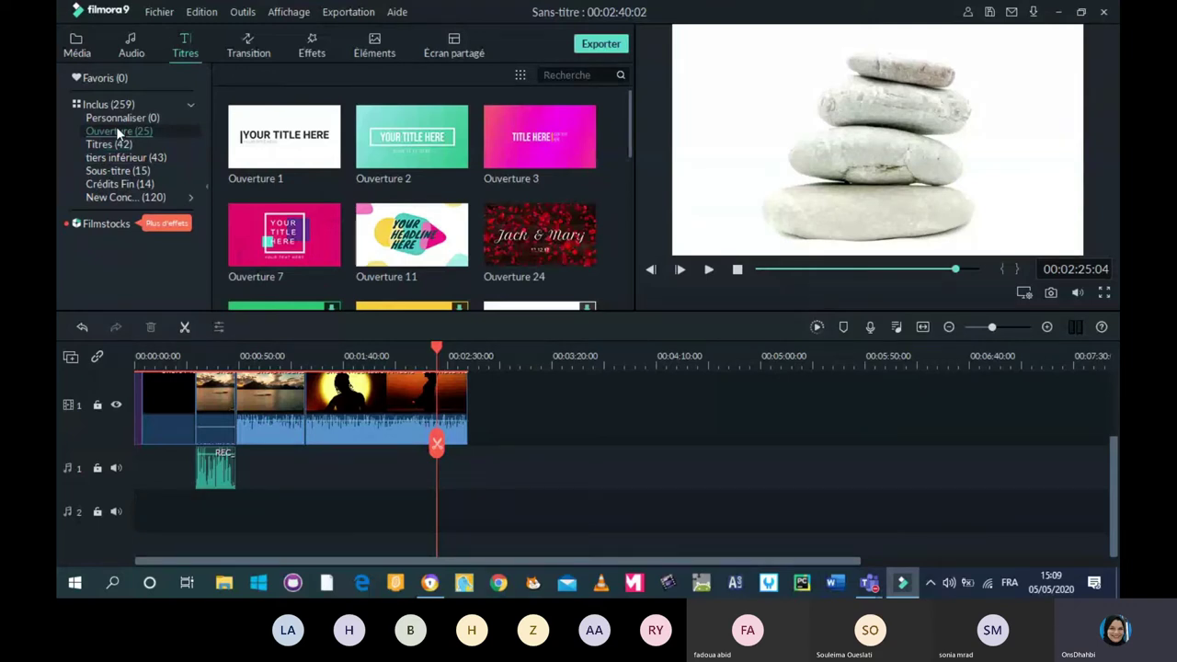
{"action": "left_click", "coordinate": [117, 171]}
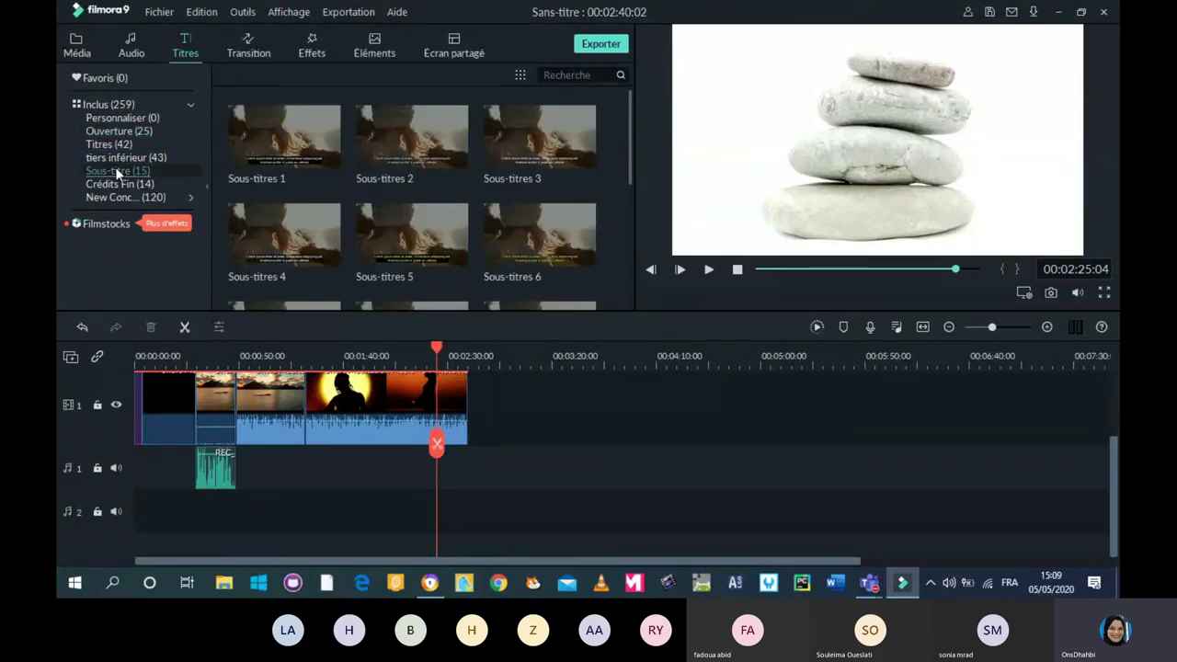
{"action": "left_click", "coordinate": [117, 156]}
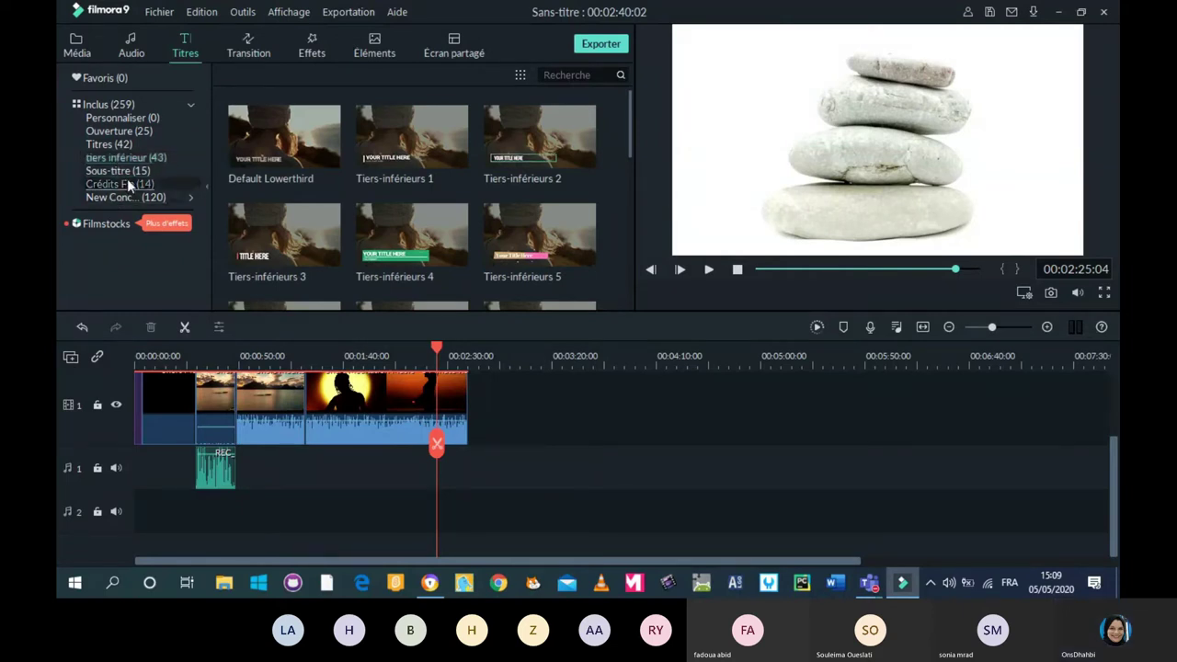
Look through the Crédits Fin templates and add Crédits 1 directly after the last clip on video track 1.
{"action": "left_click", "coordinate": [129, 184]}
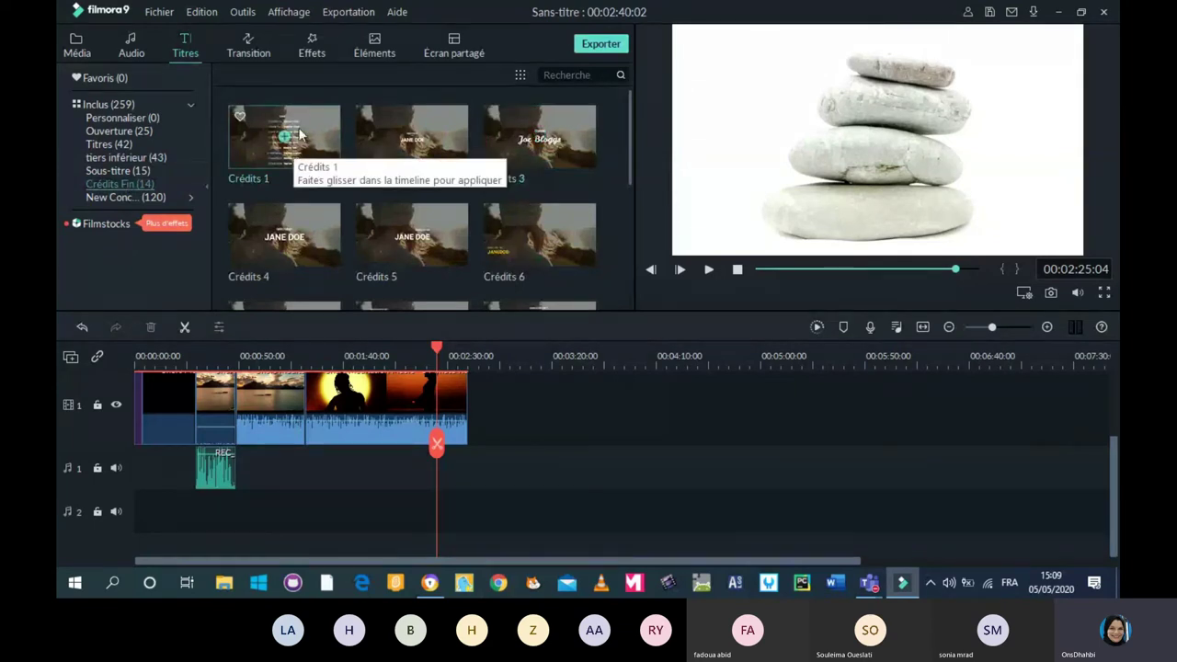
{"action": "scroll", "coordinate": [629, 183], "scroll_direction": "down", "scroll_amount": 1}
{"action": "left_click_drag", "start_coordinate": [629, 183], "coordinate": [633, 285]}
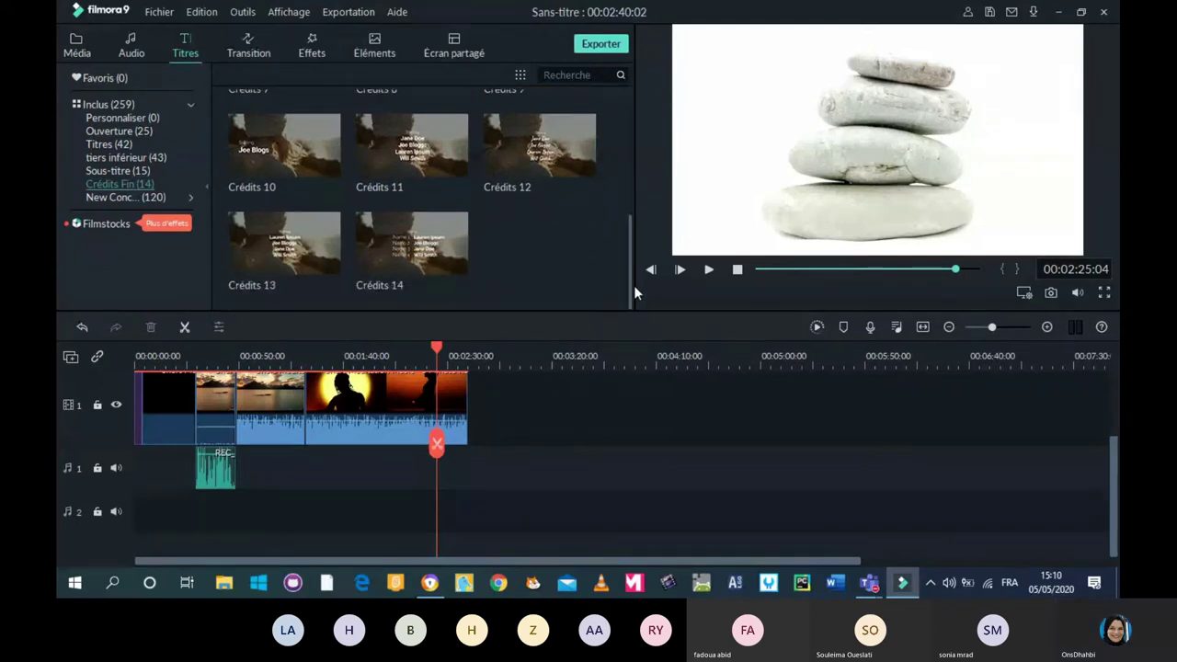
{"action": "left_click_drag", "start_coordinate": [634, 285], "coordinate": [641, 216]}
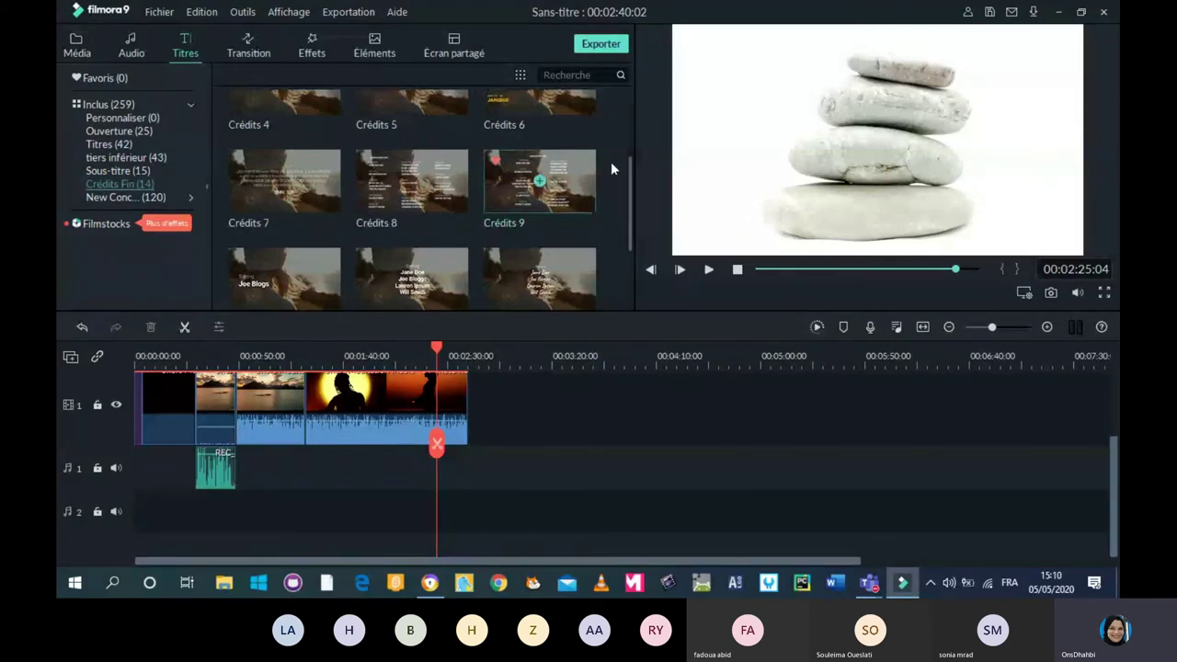
{"action": "scroll", "coordinate": [629, 236], "scroll_direction": "up", "scroll_amount": 3}
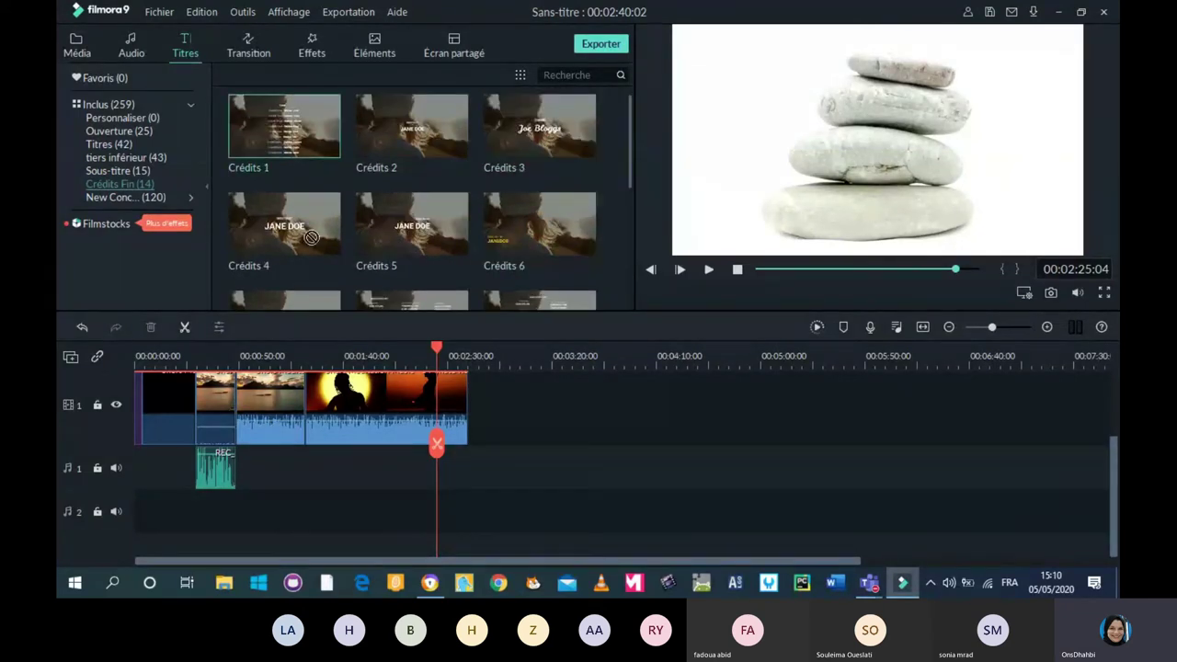
{"action": "left_click_drag", "start_coordinate": [310, 238], "coordinate": [480, 387]}
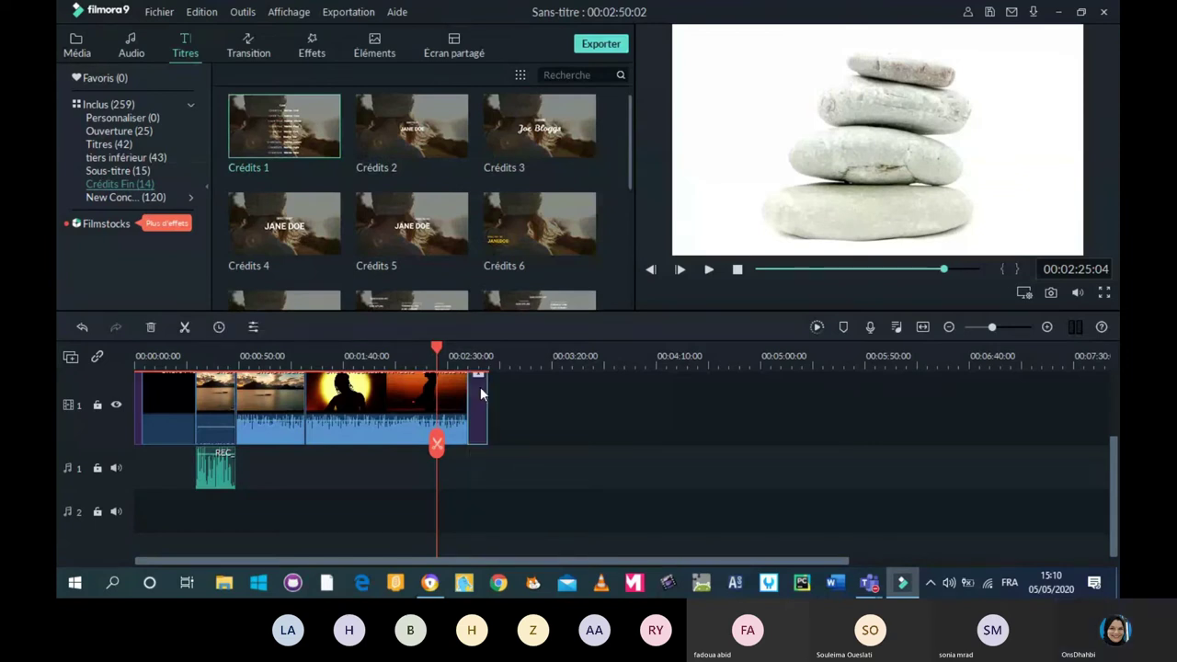
Play back the end of the video from 00:02:25:04 and pause partway through the scrolling credits.
{"action": "left_click", "coordinate": [709, 270]}
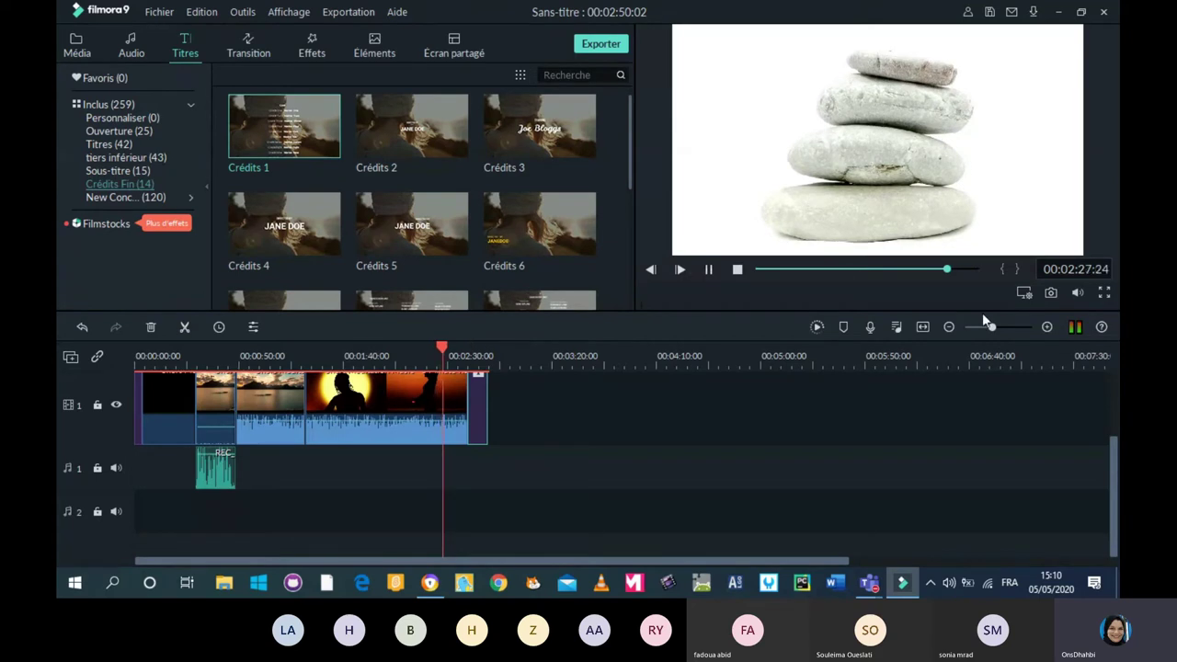
{"action": "left_click_drag", "start_coordinate": [988, 327], "coordinate": [1004, 326]}
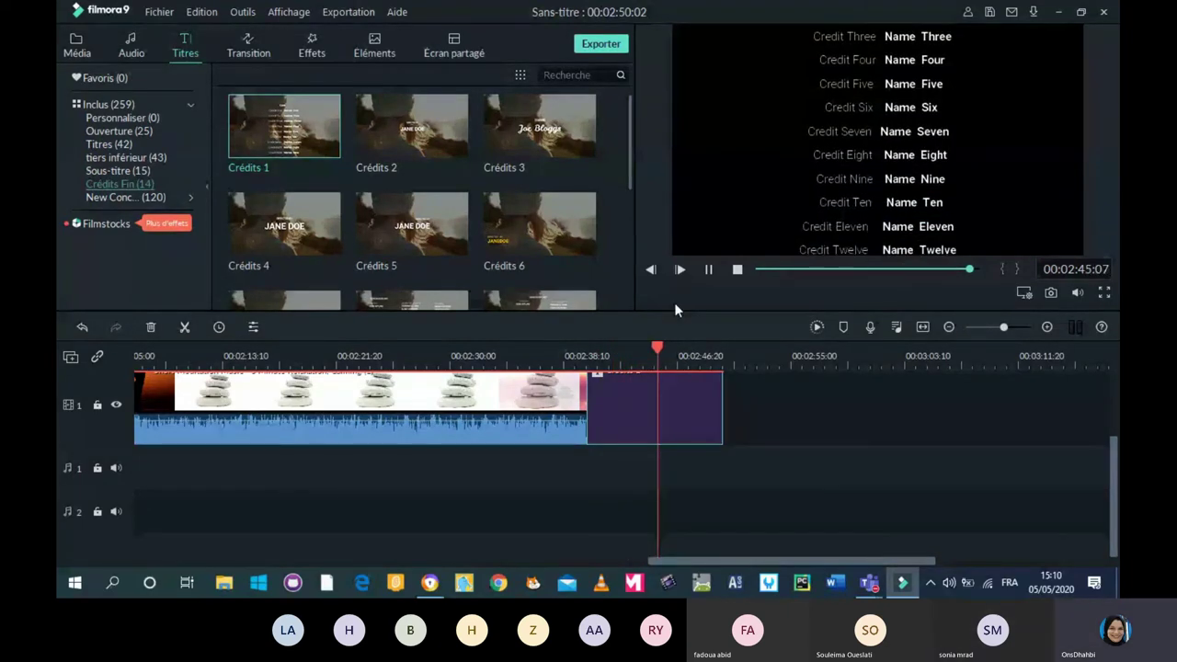
{"action": "left_click", "coordinate": [709, 270]}
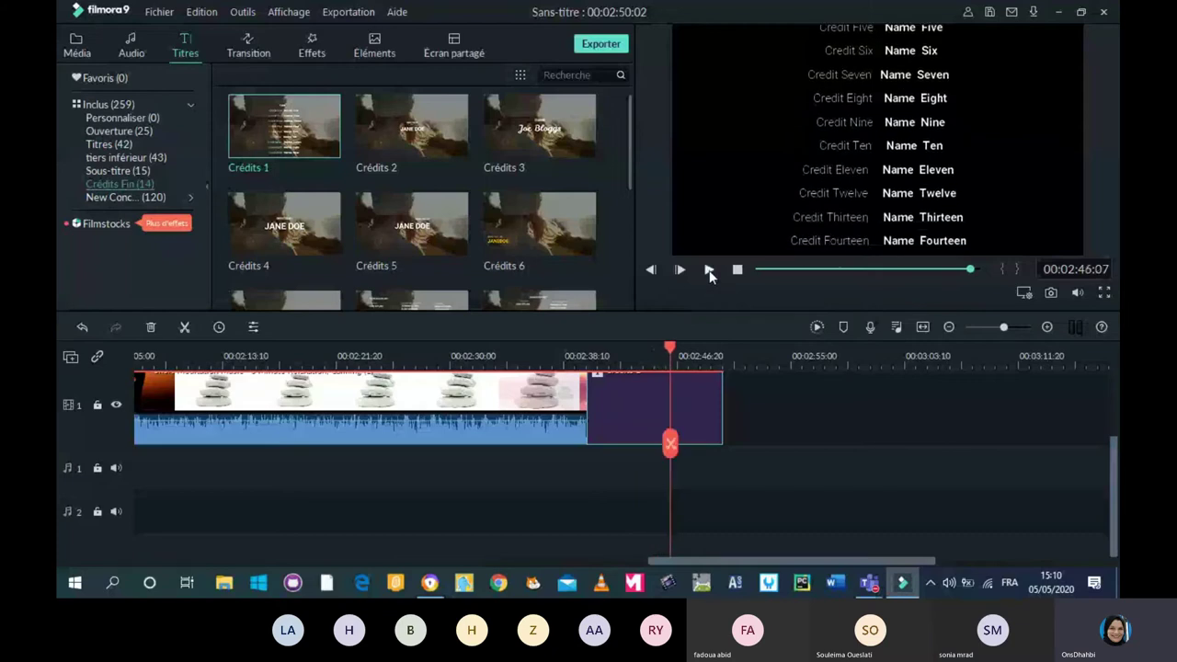
Move Crédits 1 to video track 2, aligned with the end of the video clip, and play back from 00:02:29:07.
{"action": "left_click_drag", "start_coordinate": [1113, 471], "coordinate": [1112, 404]}
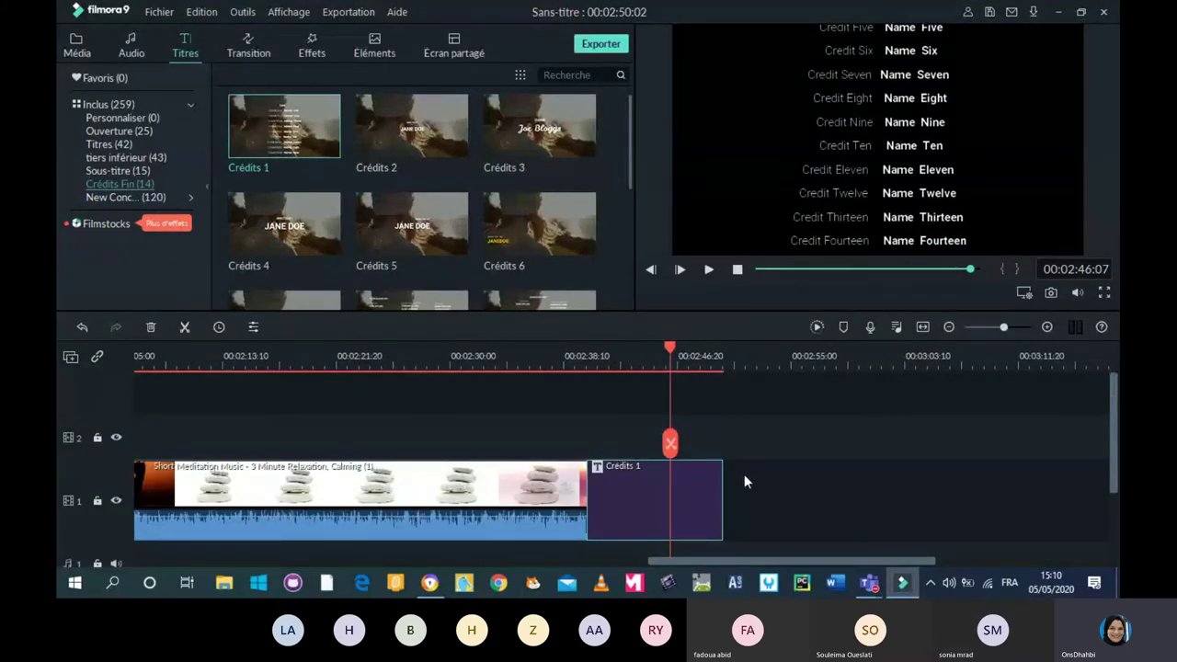
{"action": "left_click_drag", "start_coordinate": [690, 472], "coordinate": [556, 435]}
{"action": "left_click_drag", "start_coordinate": [673, 344], "coordinate": [439, 394]}
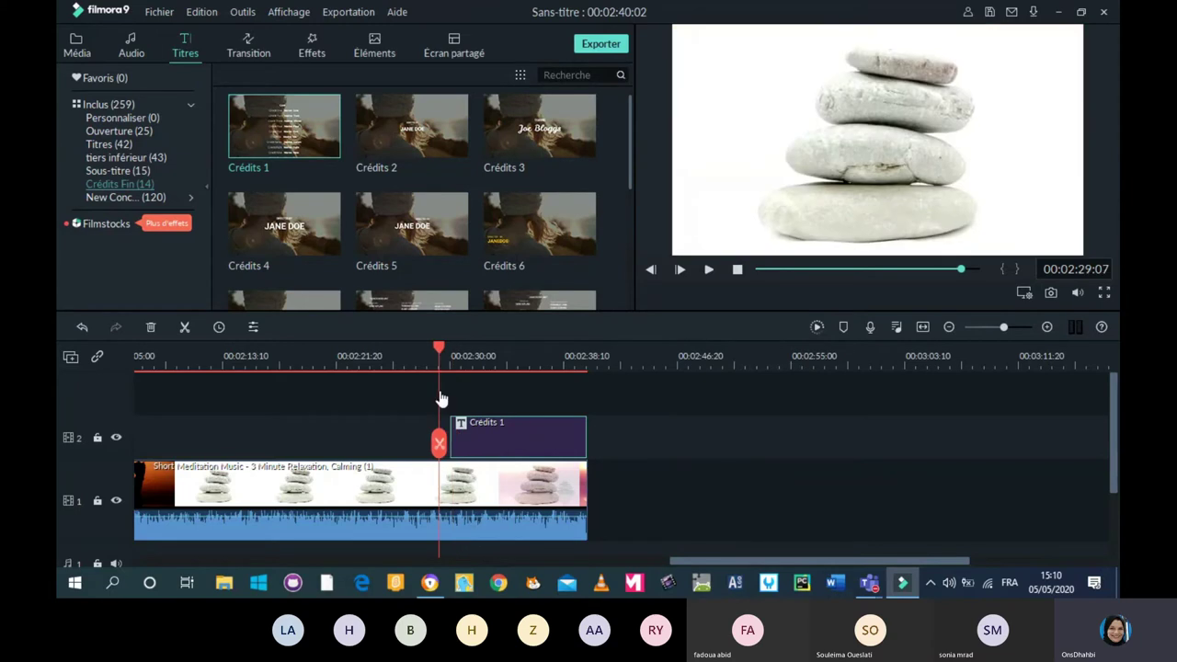
{"action": "left_click", "coordinate": [708, 269]}
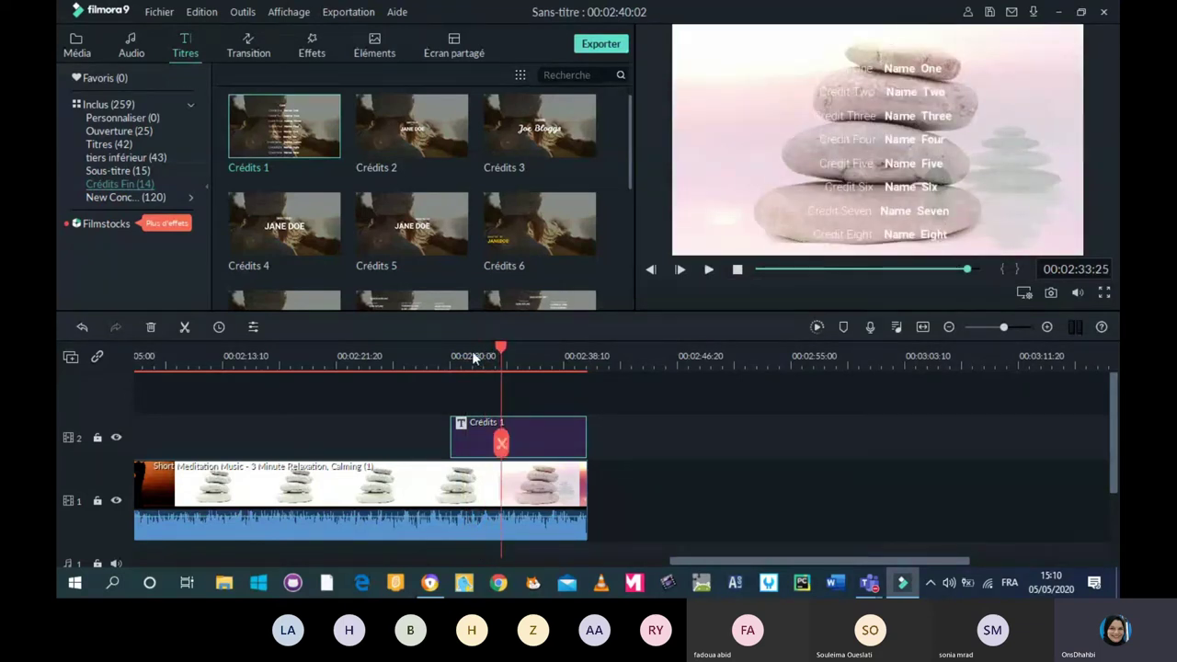
Split the video clip at 00:02:09:21, where the white stones scene starts, and delete everything after the cut.
{"action": "left_click", "coordinate": [242, 358]}
{"action": "left_click_drag", "start_coordinate": [233, 414], "coordinate": [173, 430]}
{"action": "left_click", "coordinate": [173, 444]}
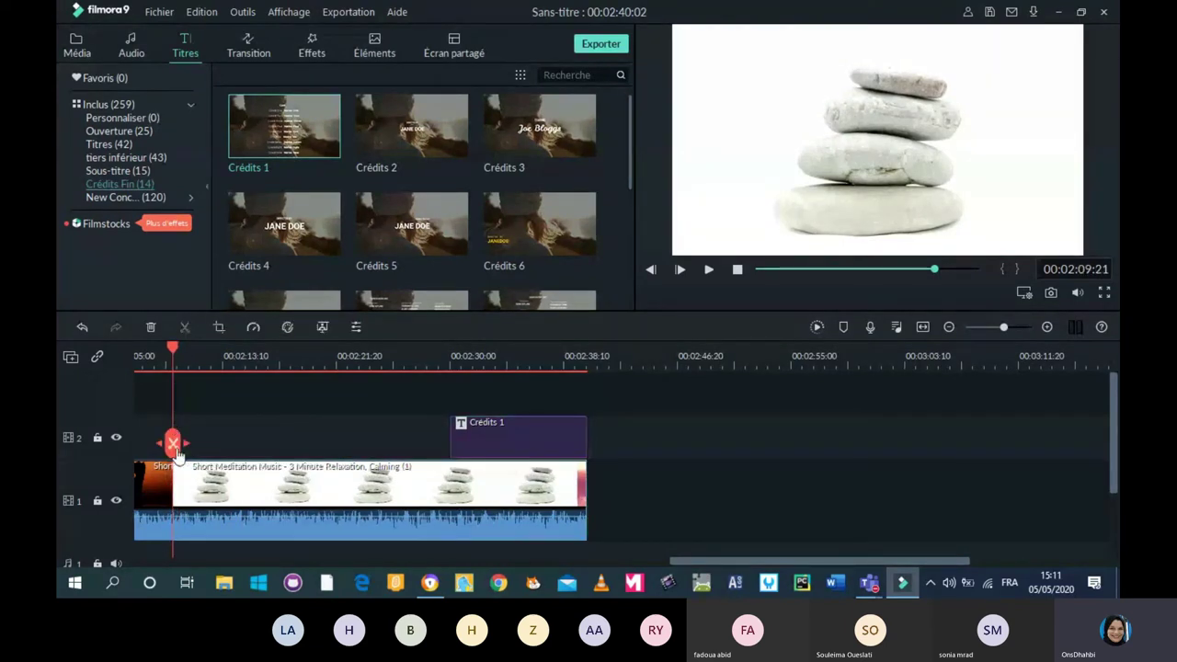
{"action": "key", "text": "Delete"}
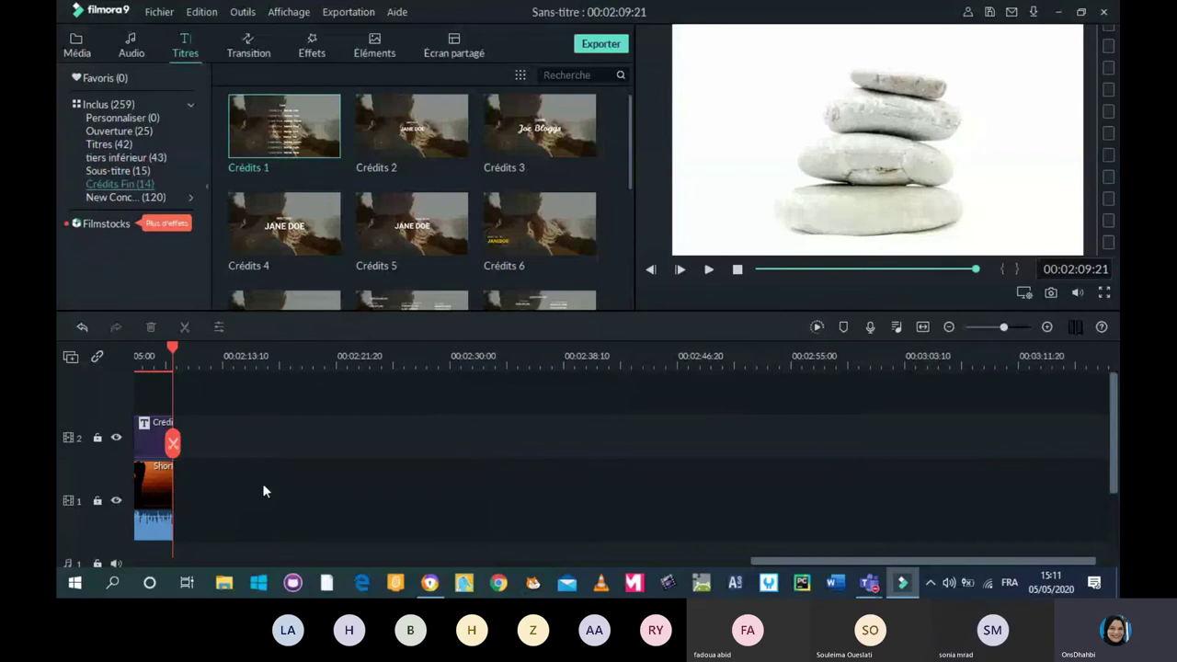
Move the playhead to 00:01:58:12, just before the Crédits 1 title on video track 2.
{"action": "left_click_drag", "start_coordinate": [850, 564], "coordinate": [782, 572]}
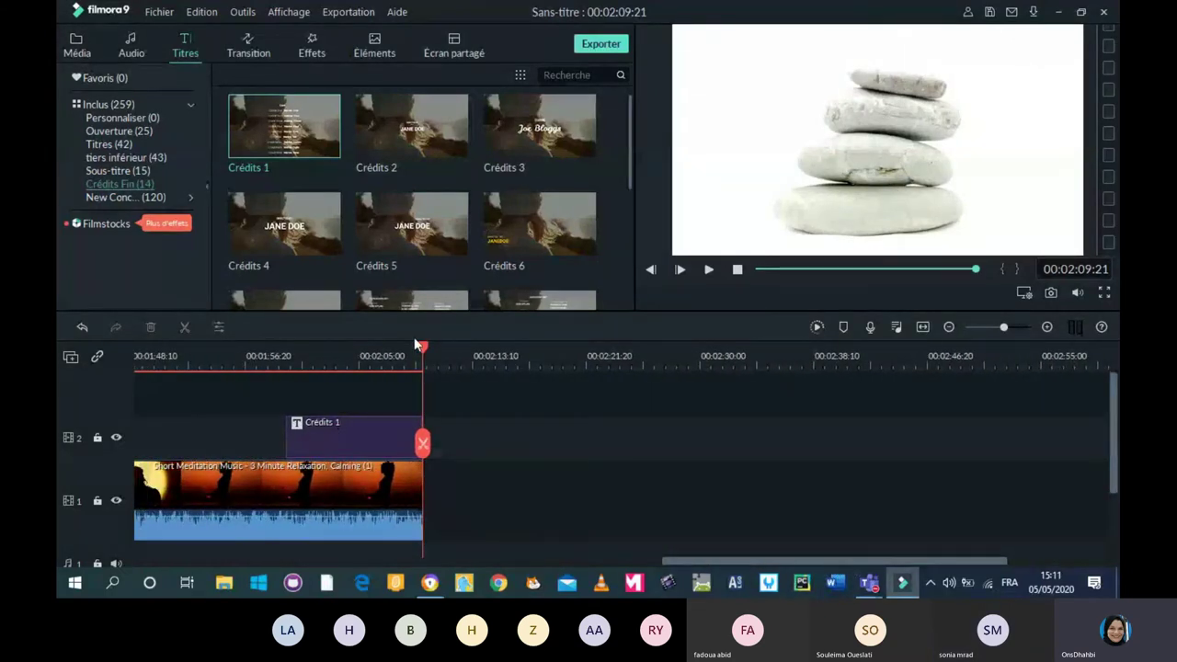
{"action": "left_click_drag", "start_coordinate": [420, 346], "coordinate": [268, 345]}
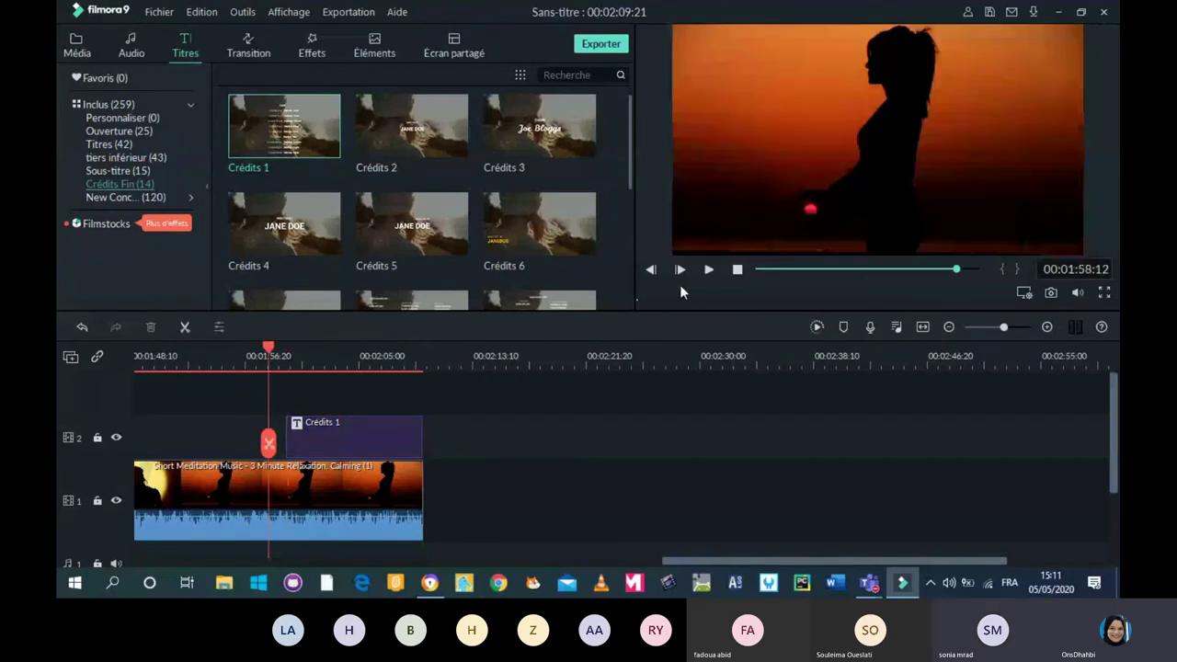
Play back the end credits over the end of the video and open the Crédits 1 title for text editing.
{"action": "left_click", "coordinate": [708, 269]}
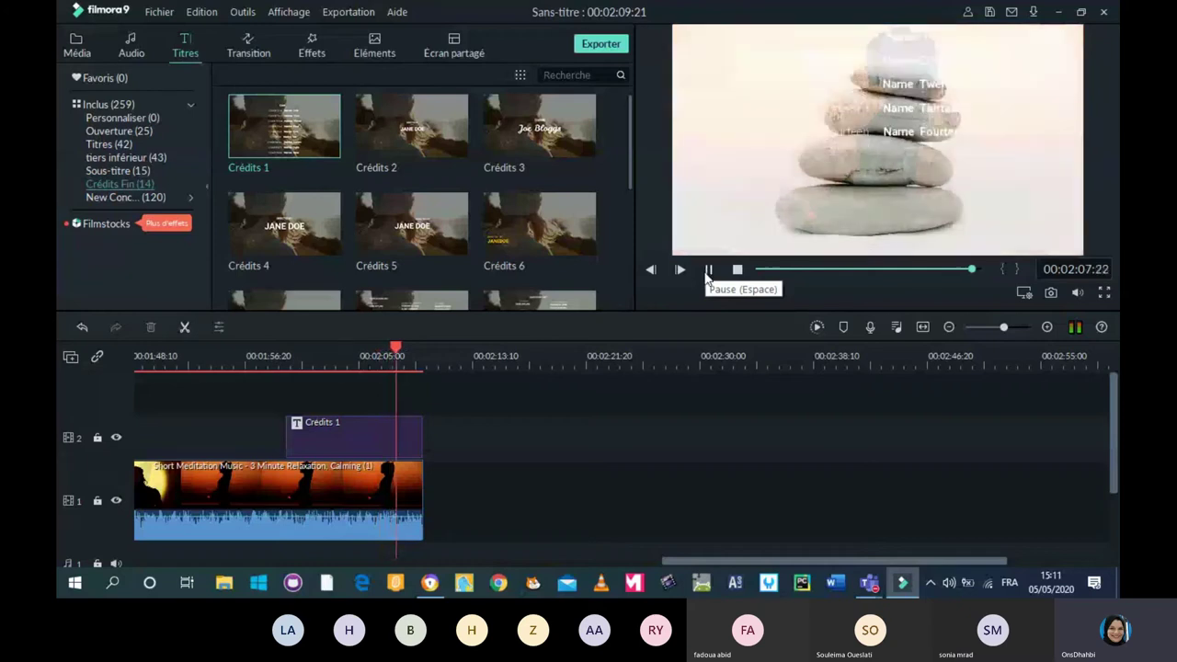
{"action": "left_click", "coordinate": [710, 274]}
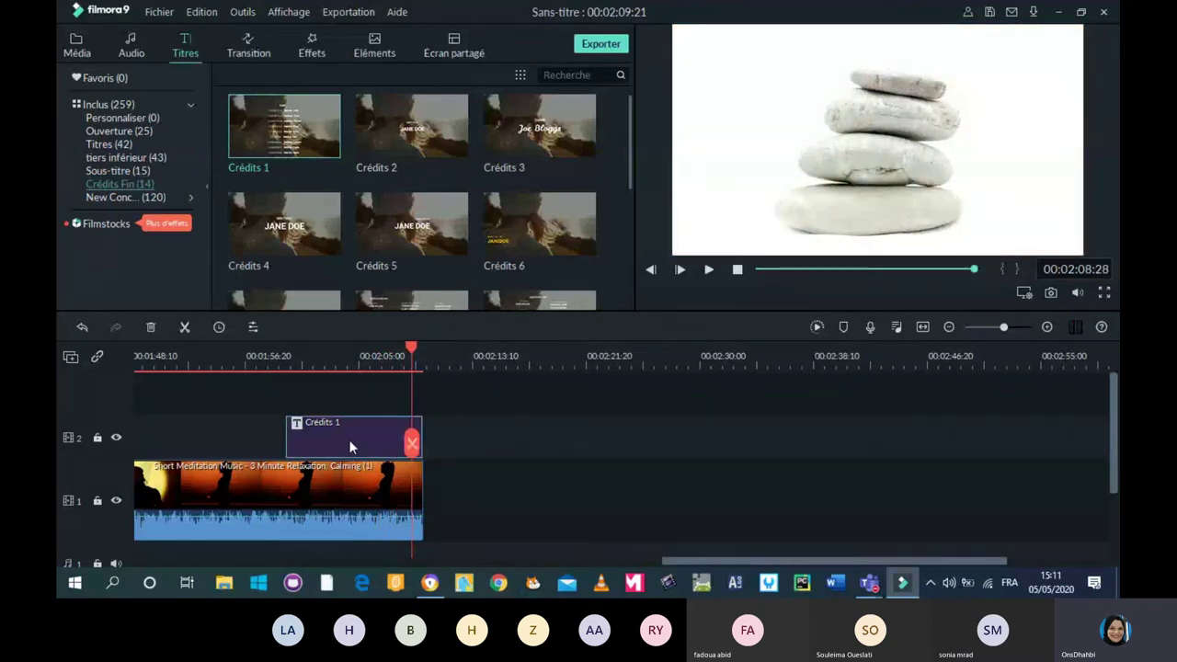
{"action": "double_click", "coordinate": [350, 447]}
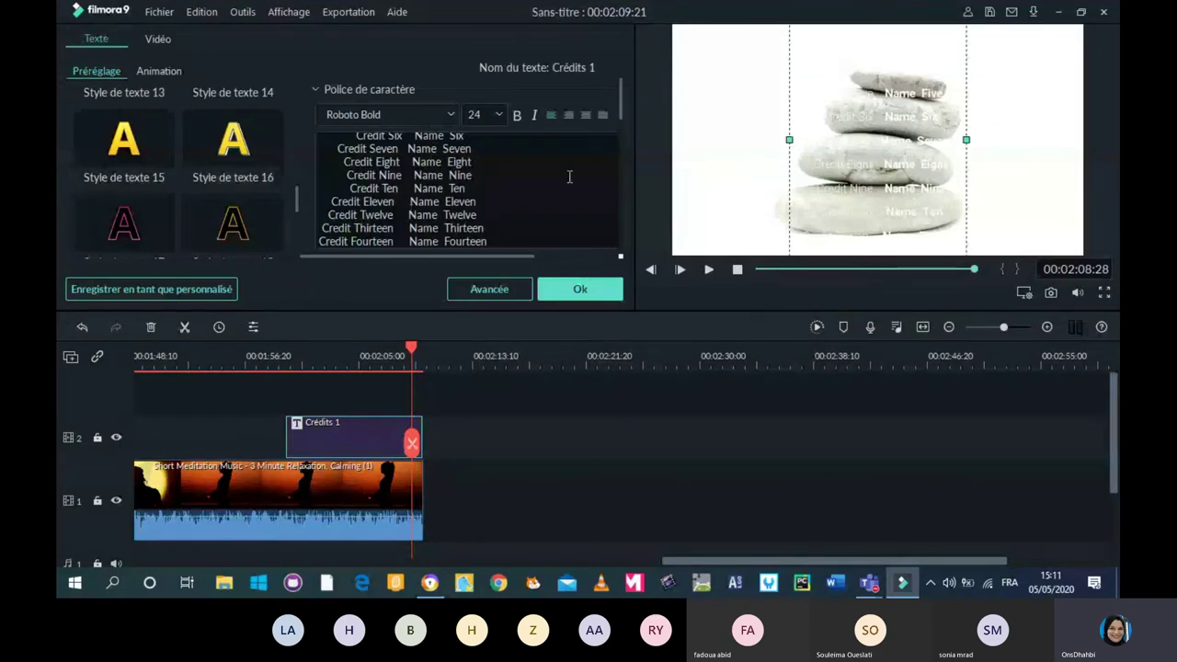
Try replacing the "Credit Ten" label in the credits text with "gfgfgg".
{"action": "left_click", "coordinate": [403, 185]}
{"action": "double_click", "coordinate": [360, 187]}
{"action": "key", "text": "BackSpace"}
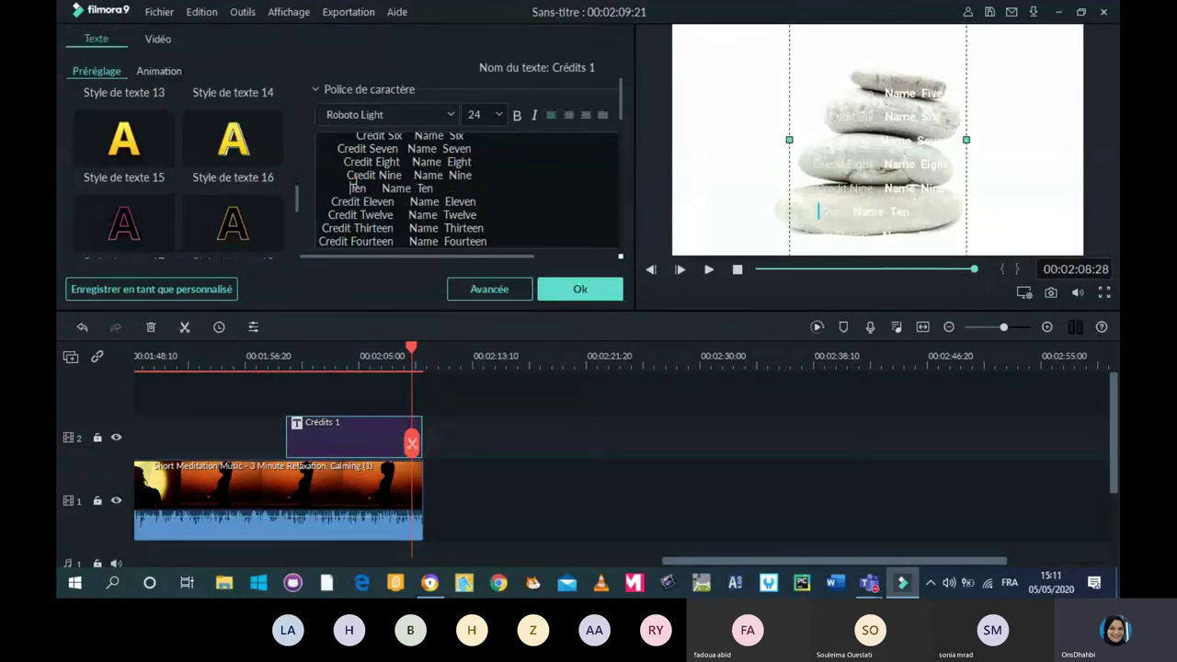
{"action": "double_click", "coordinate": [357, 187]}
{"action": "key", "text": "BackSpace"}
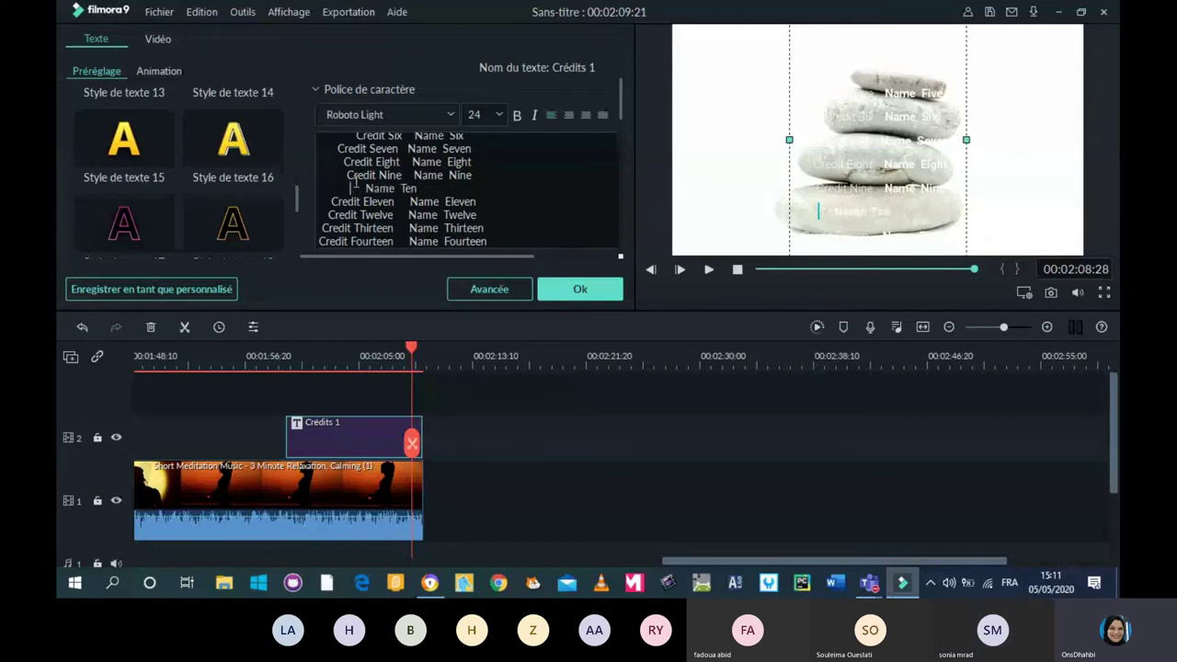
{"action": "type", "text": "grgfgg"}
{"action": "double_click", "coordinate": [357, 176]}
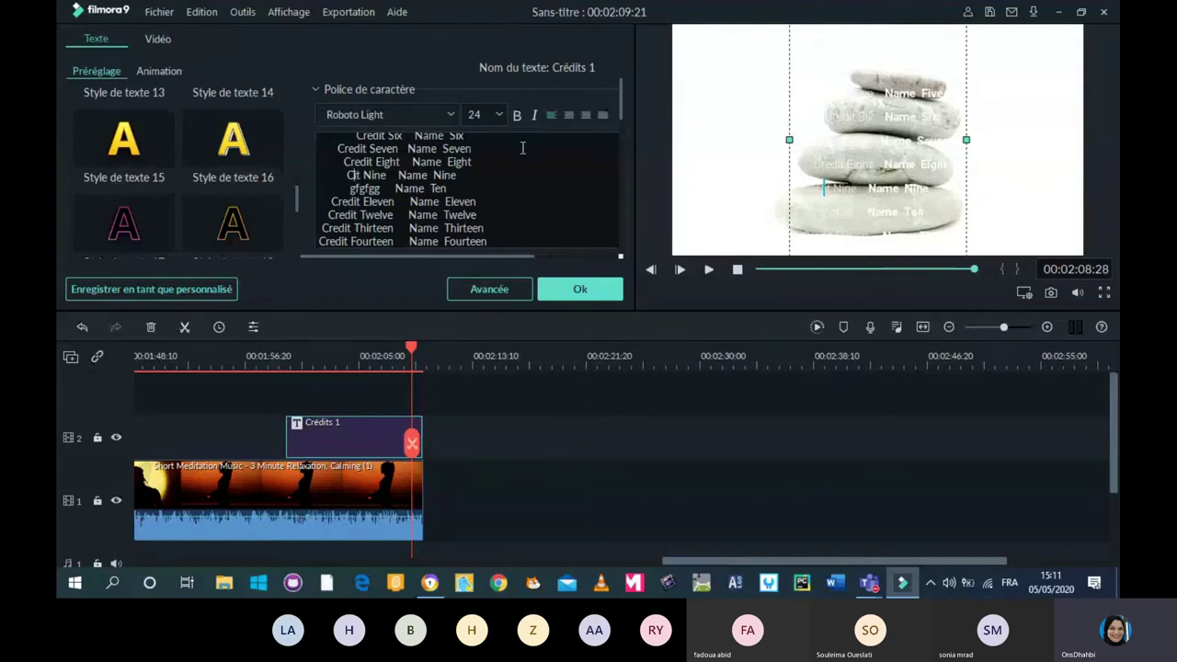
Delete the last seven lines of the credits text, from the eighth to the fourteenth credit.
{"action": "left_click_drag", "start_coordinate": [503, 242], "coordinate": [293, 206]}
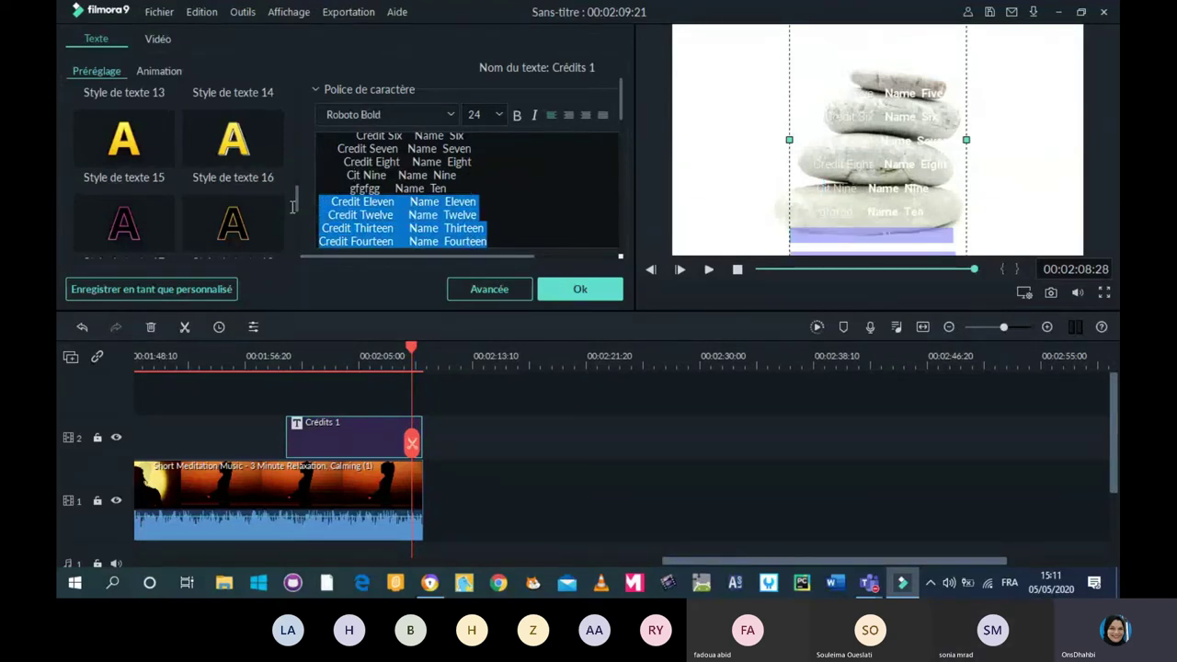
{"action": "key", "text": "BackSpace"}
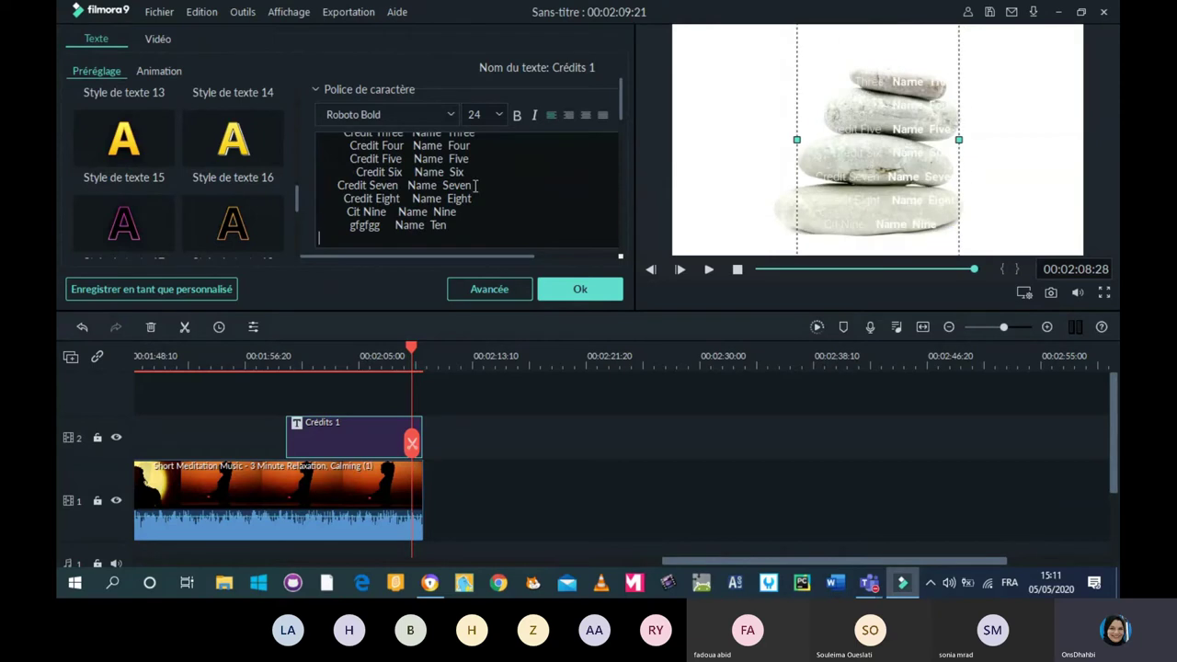
{"action": "left_click_drag", "start_coordinate": [335, 199], "coordinate": [463, 231]}
{"action": "key", "text": "BackSpace"}
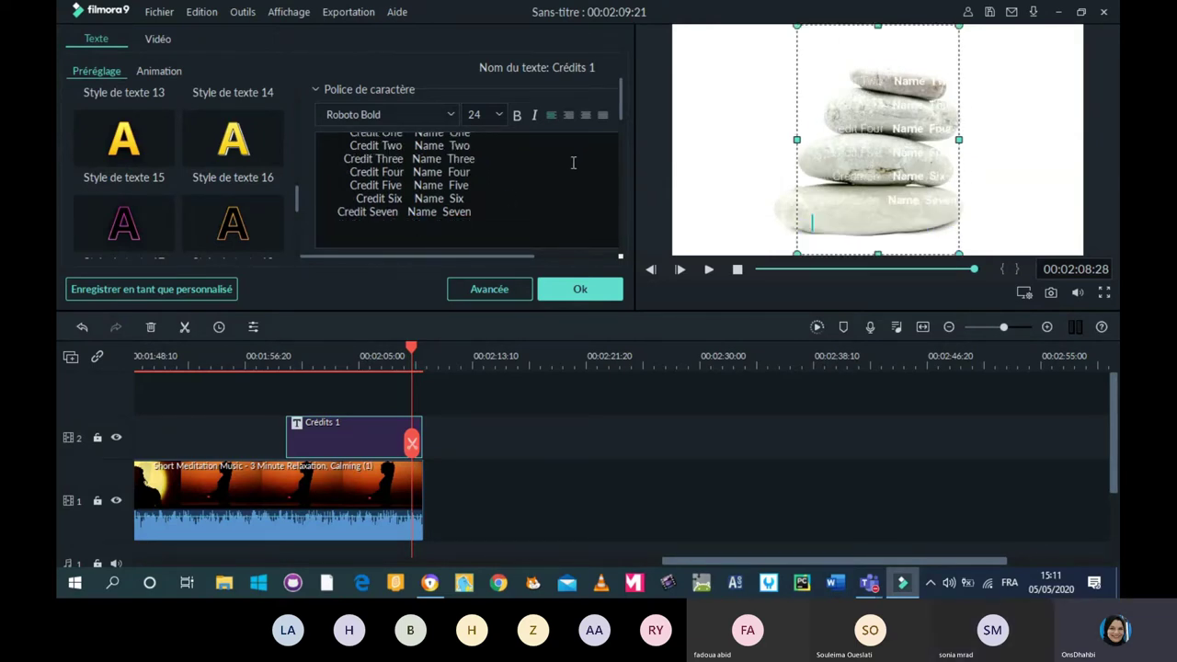
Delete the lines Credit One to Credit Four below the "Cast" heading and apply the text changes.
{"action": "left_click", "coordinate": [605, 199]}
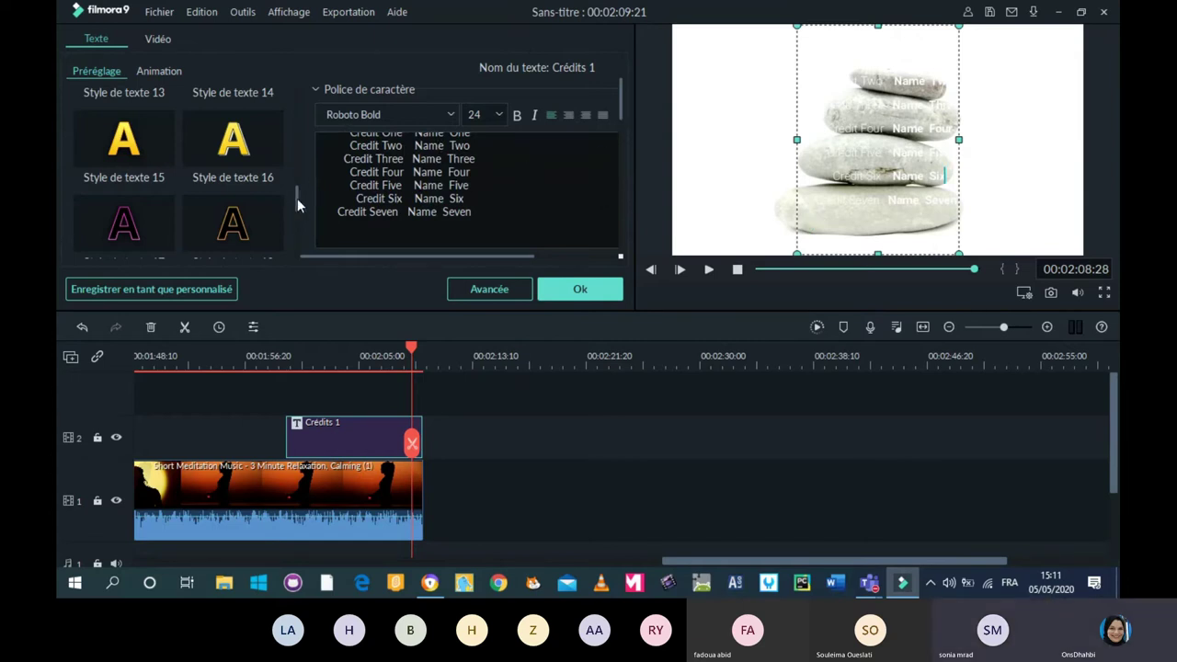
{"action": "scroll", "coordinate": [297, 198], "scroll_direction": "up", "scroll_amount": 3}
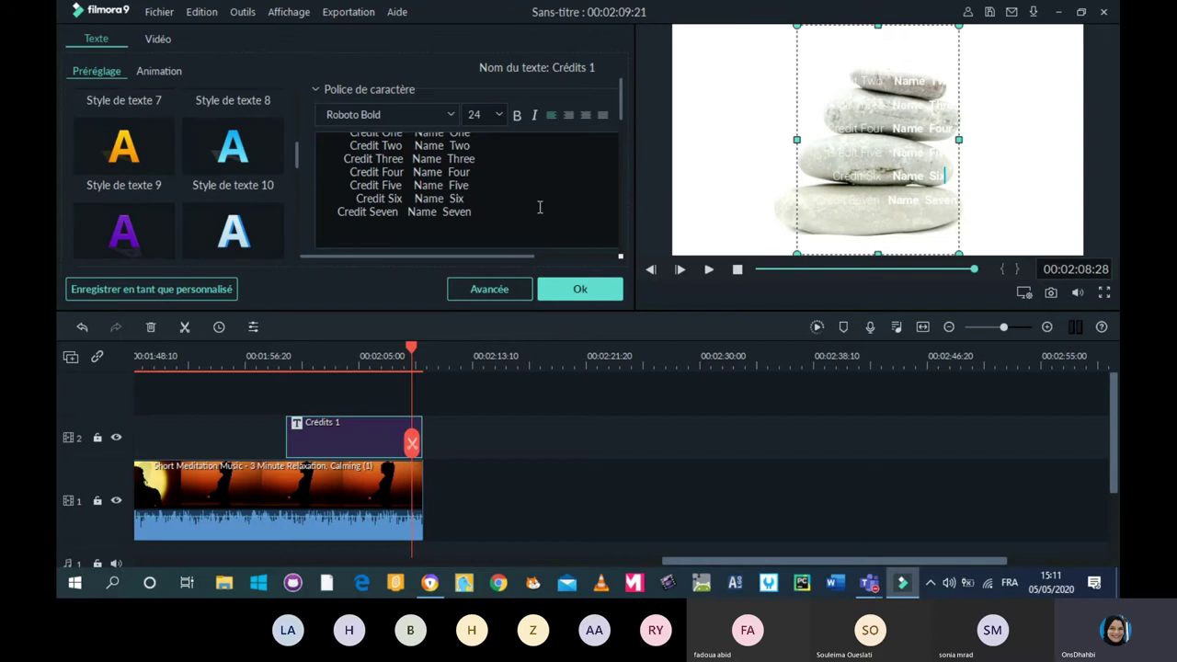
{"action": "key", "text": "Up"}
{"action": "key", "text": "Up"}
{"action": "key", "text": "Up"}
{"action": "key", "text": "Up"}
{"action": "key", "text": "Up"}
{"action": "key", "text": "Up"}
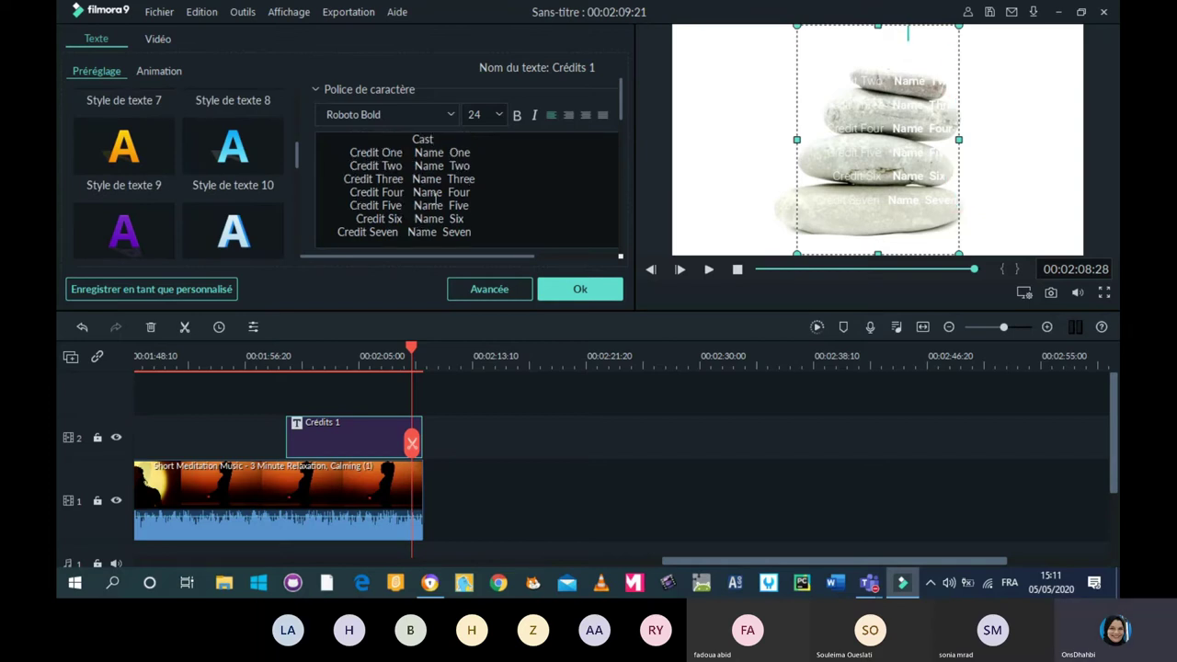
{"action": "left_click_drag", "start_coordinate": [345, 151], "coordinate": [502, 192]}
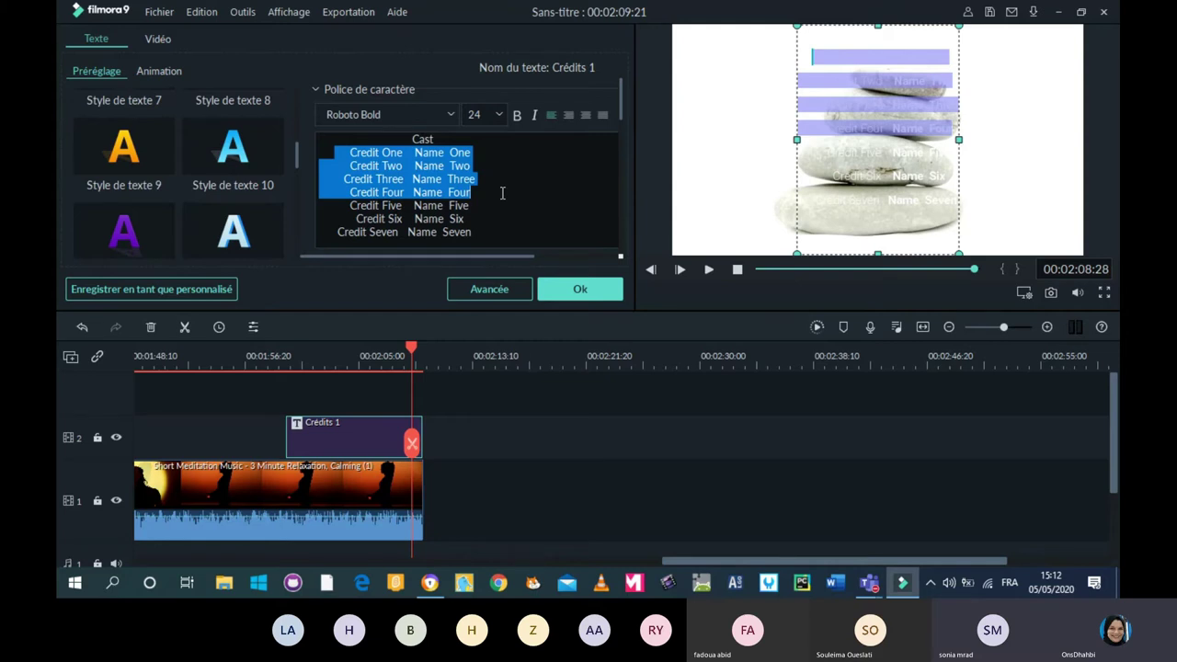
{"action": "key", "text": "BackSpace"}
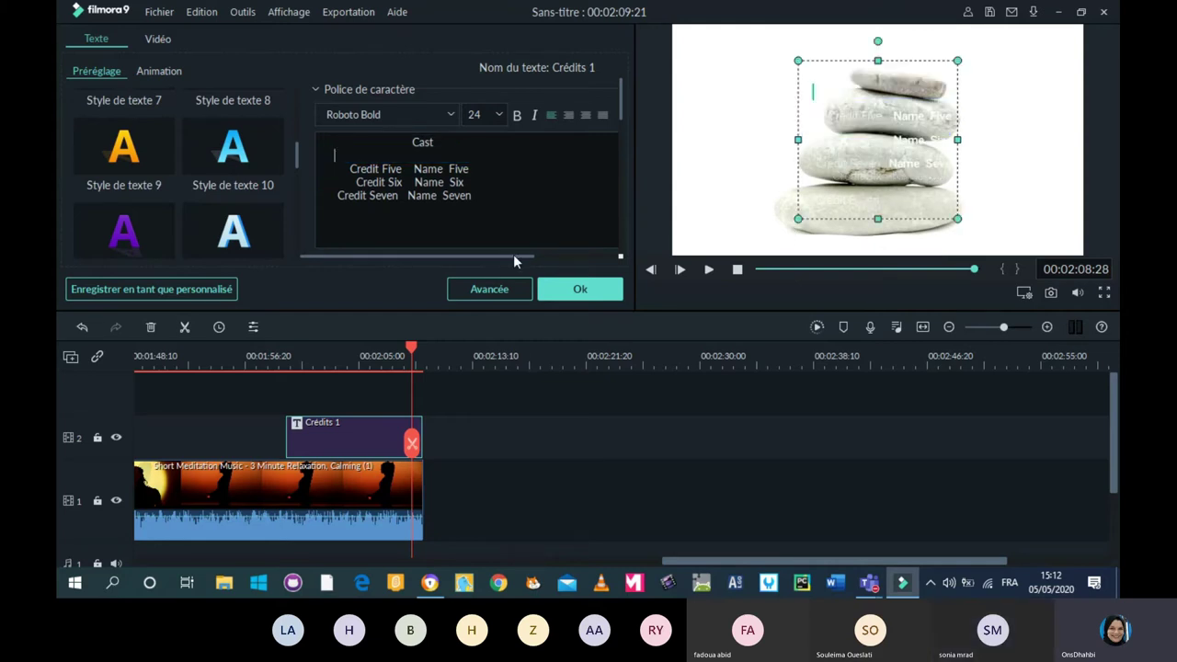
{"action": "left_click", "coordinate": [570, 290]}
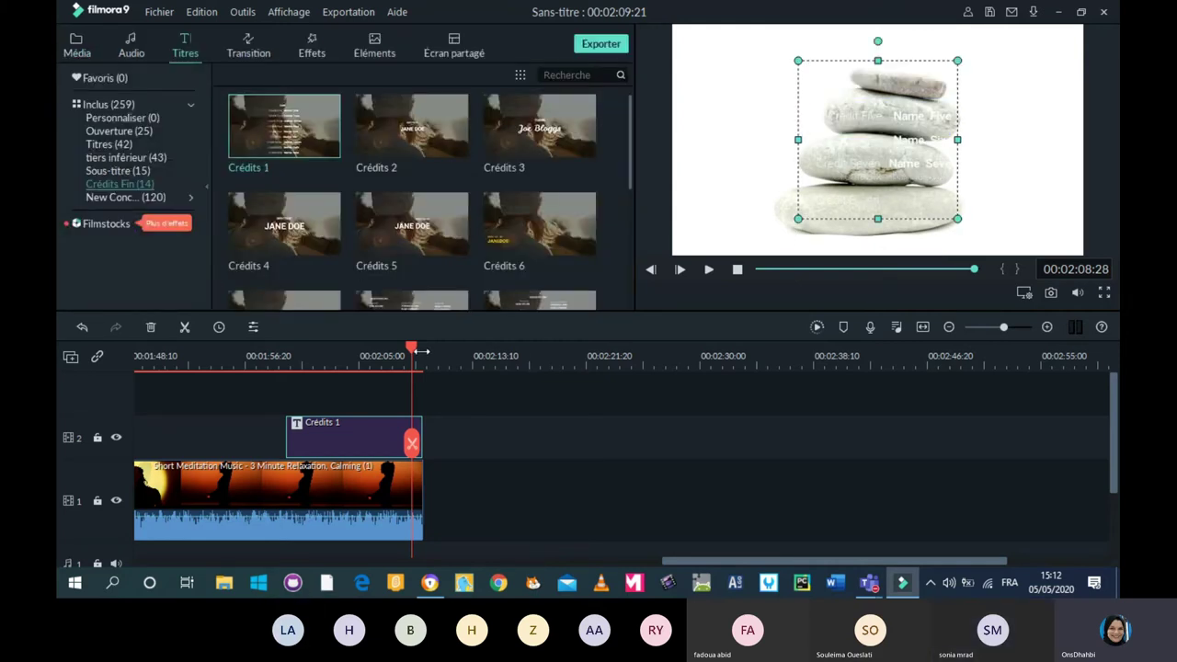
Play back the shortened credits and open the Crédits 1 title in the advanced text editor.
{"action": "left_click_drag", "start_coordinate": [421, 351], "coordinate": [216, 374]}
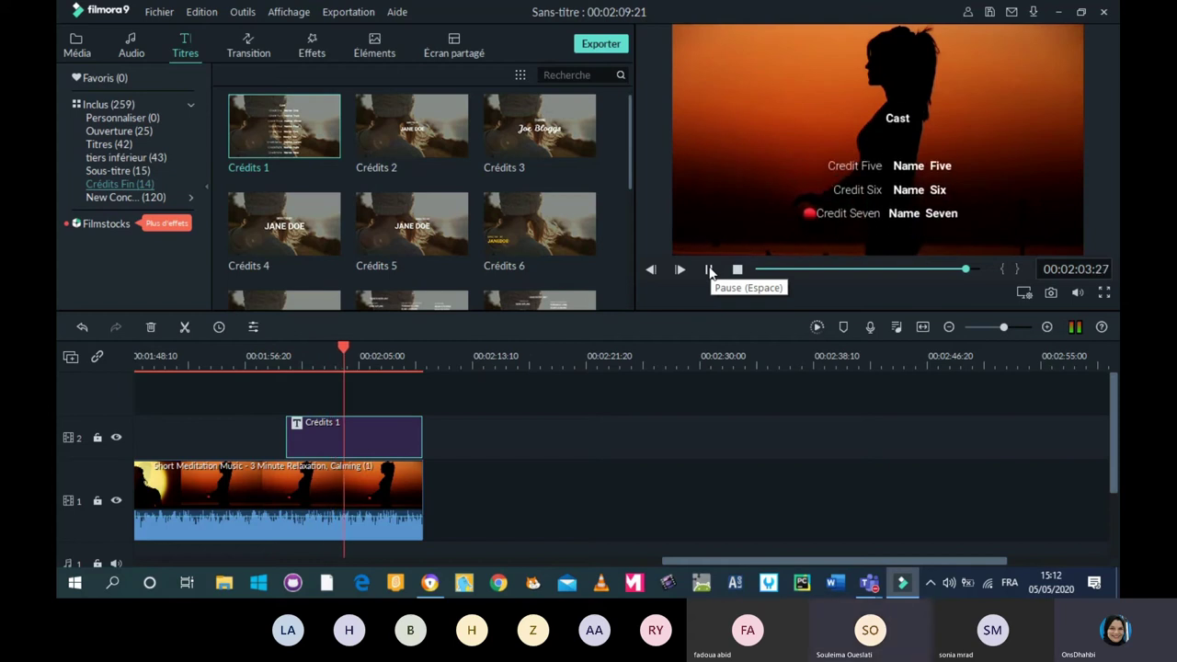
{"action": "left_click", "coordinate": [708, 270]}
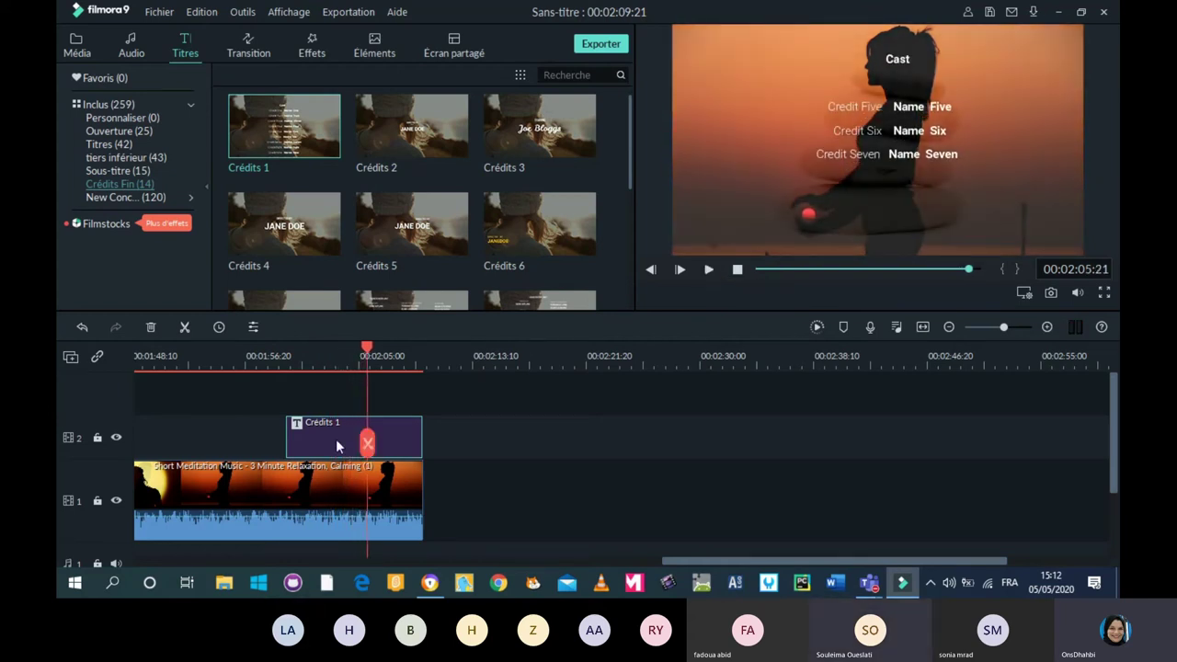
{"action": "double_click", "coordinate": [336, 442]}
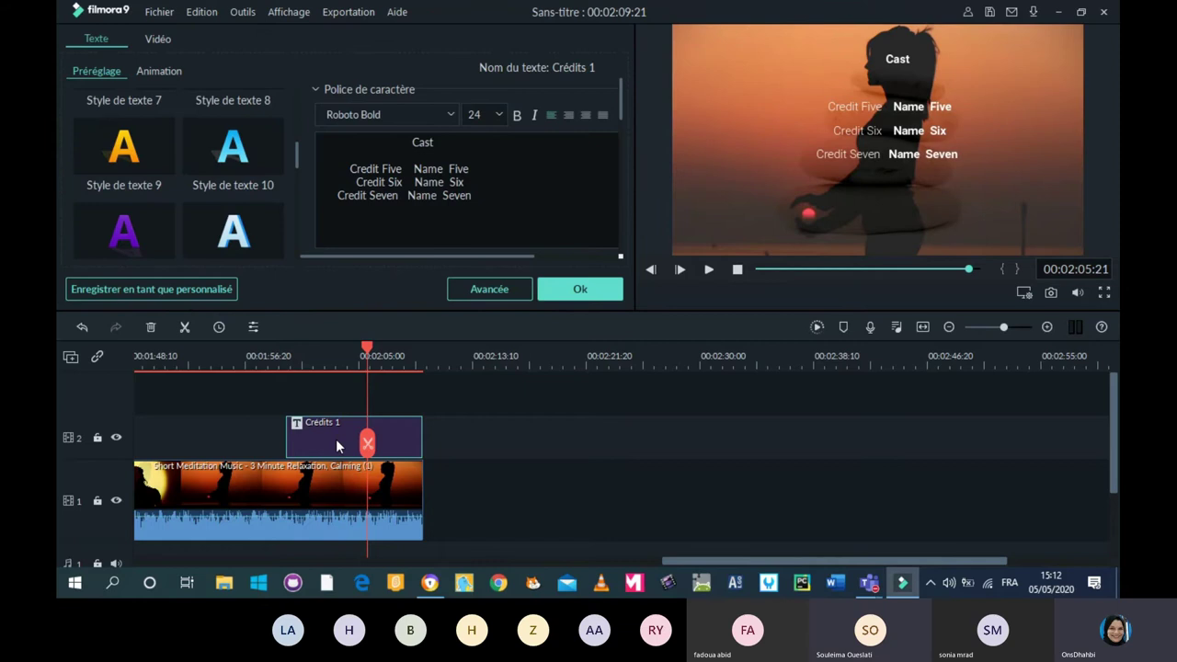
{"action": "left_click", "coordinate": [487, 290]}
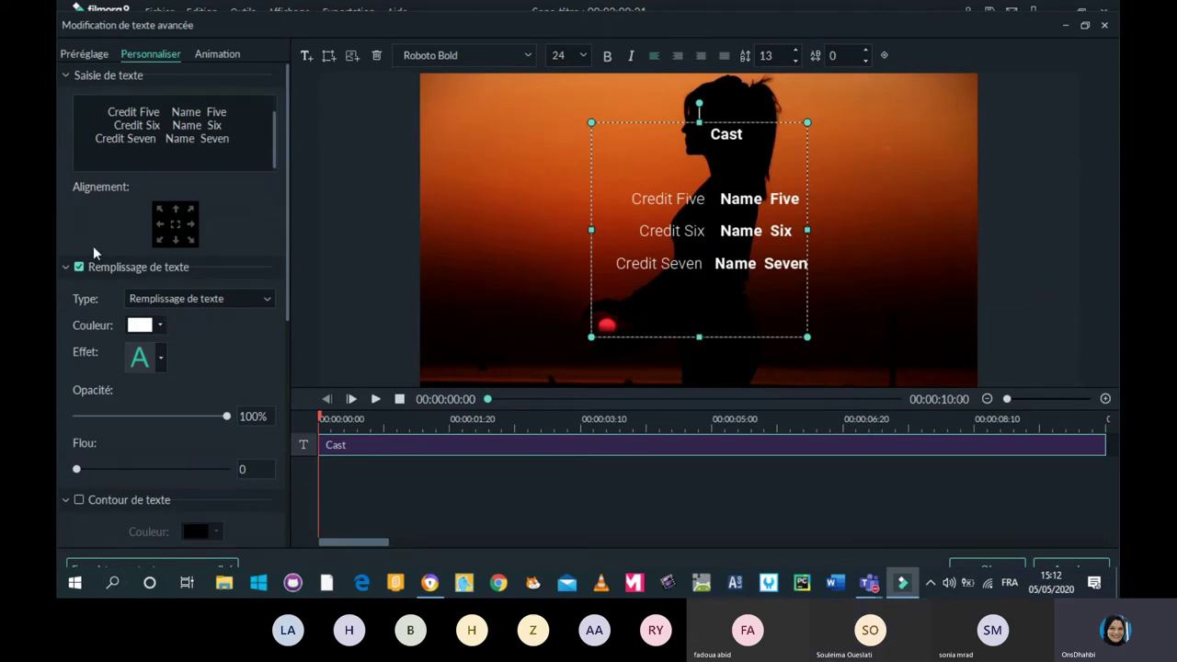
Try the left and bottom-right alignments for the credits text block, and return it to the centre.
{"action": "left_click", "coordinate": [166, 231]}
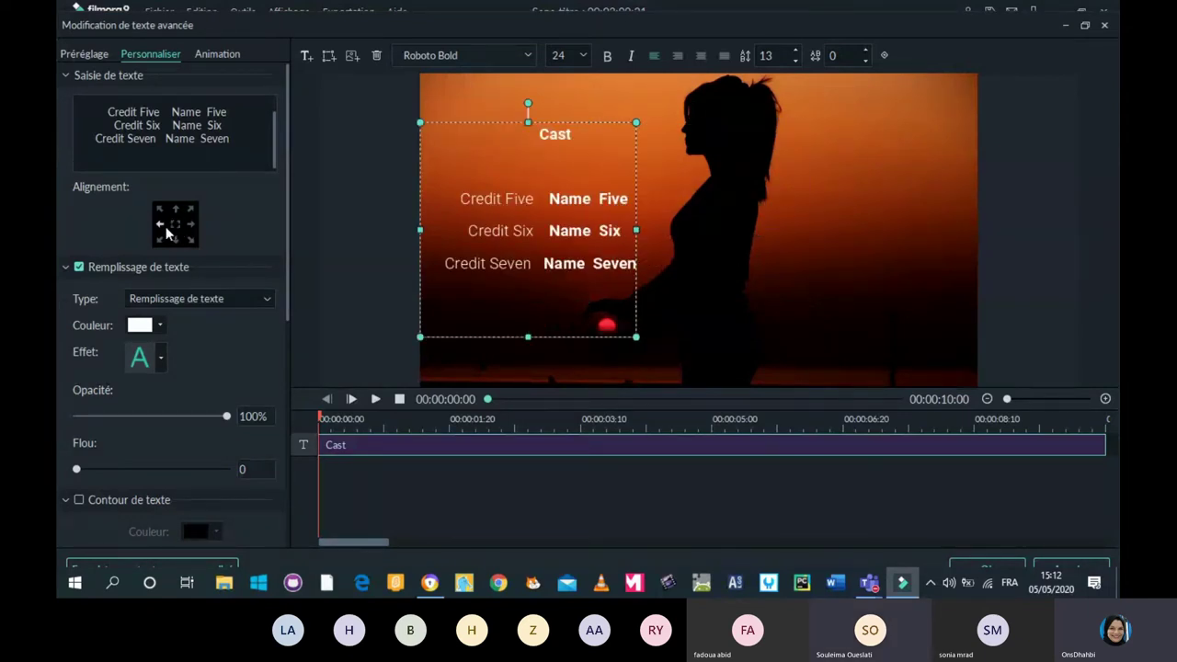
{"action": "left_click", "coordinate": [194, 241]}
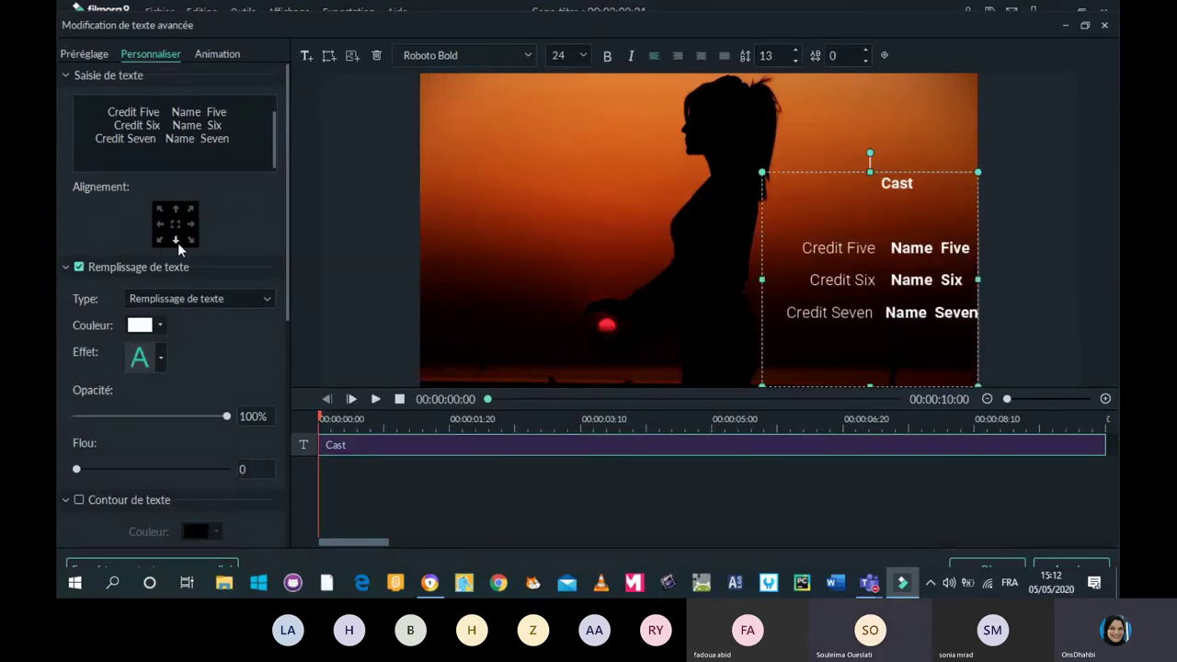
{"action": "left_click", "coordinate": [175, 224]}
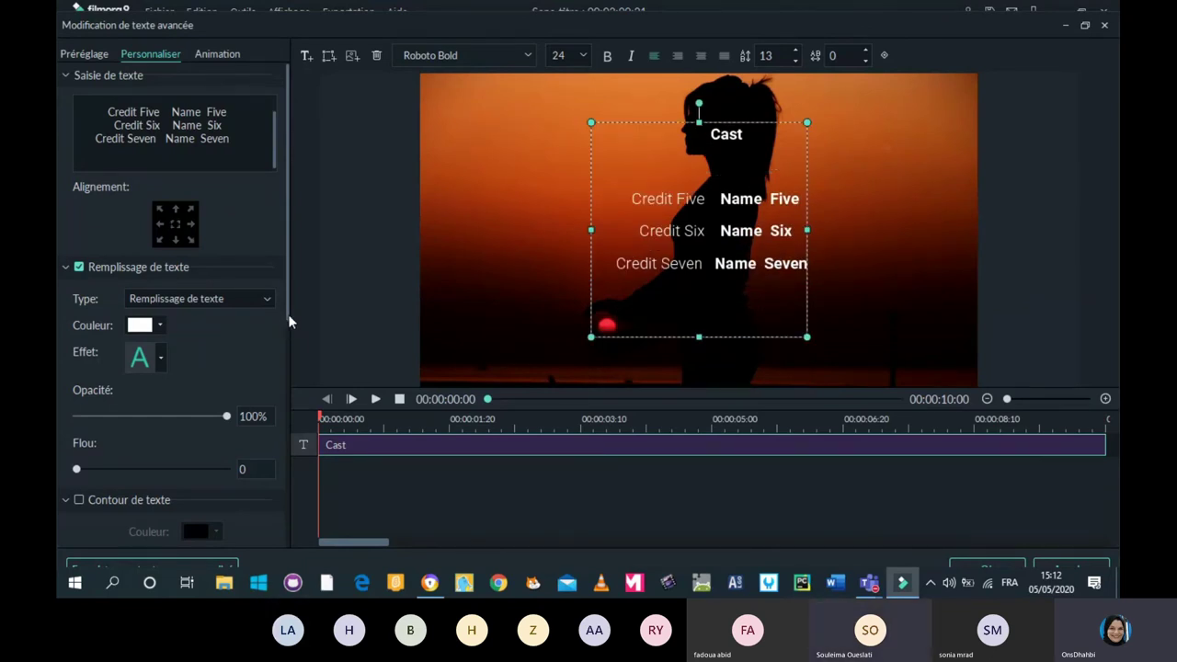
{"action": "left_click_drag", "start_coordinate": [289, 322], "coordinate": [345, 399]}
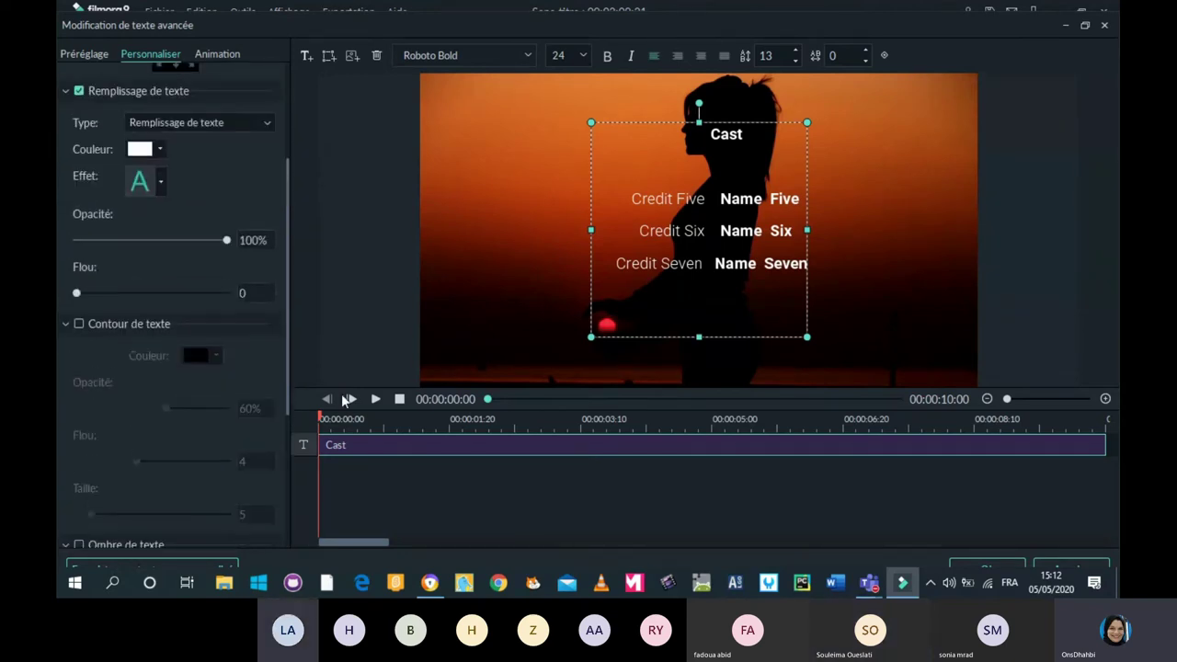
{"action": "left_click", "coordinate": [721, 138]}
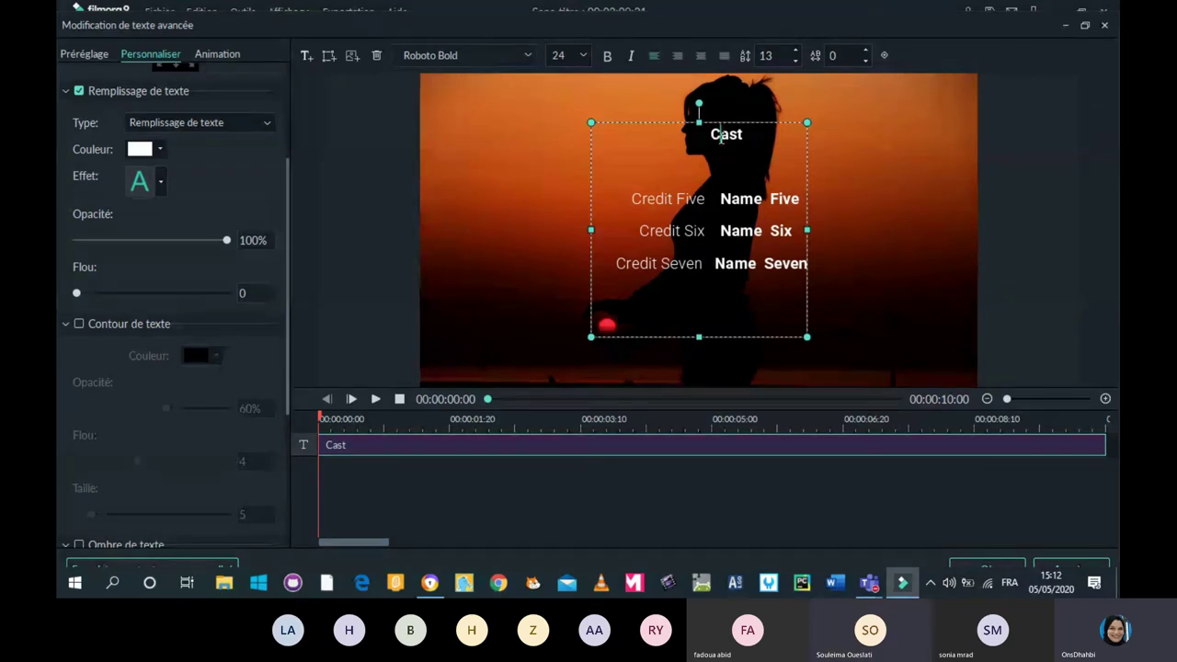
{"action": "left_click", "coordinate": [415, 427]}
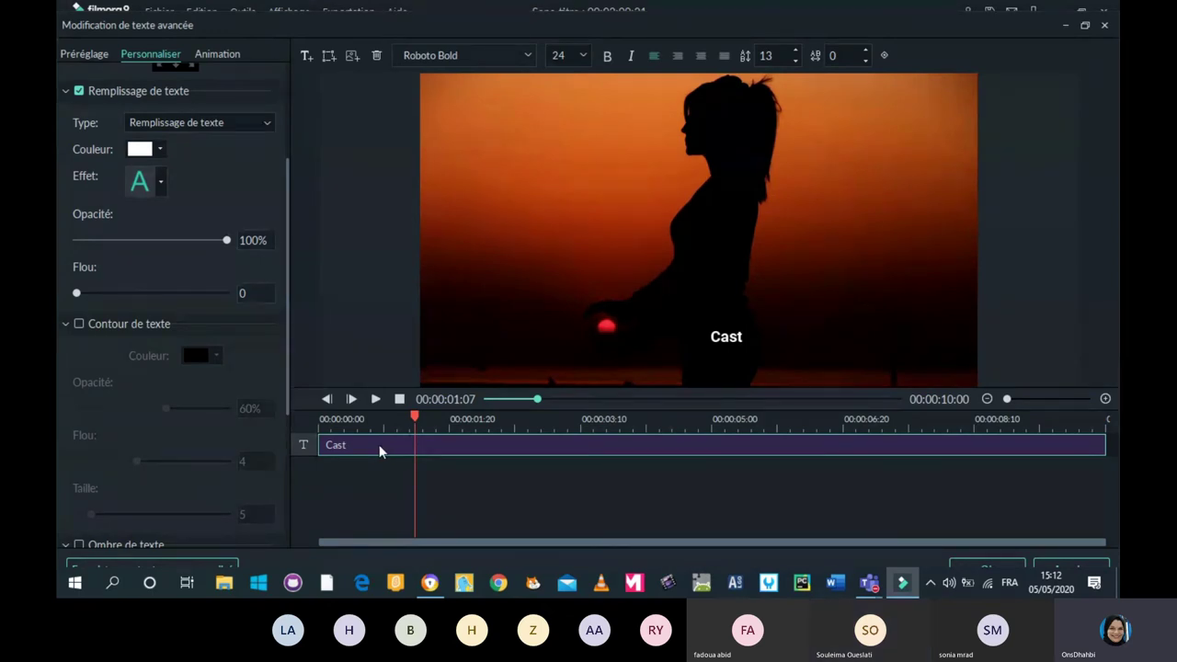
{"action": "left_click", "coordinate": [503, 458]}
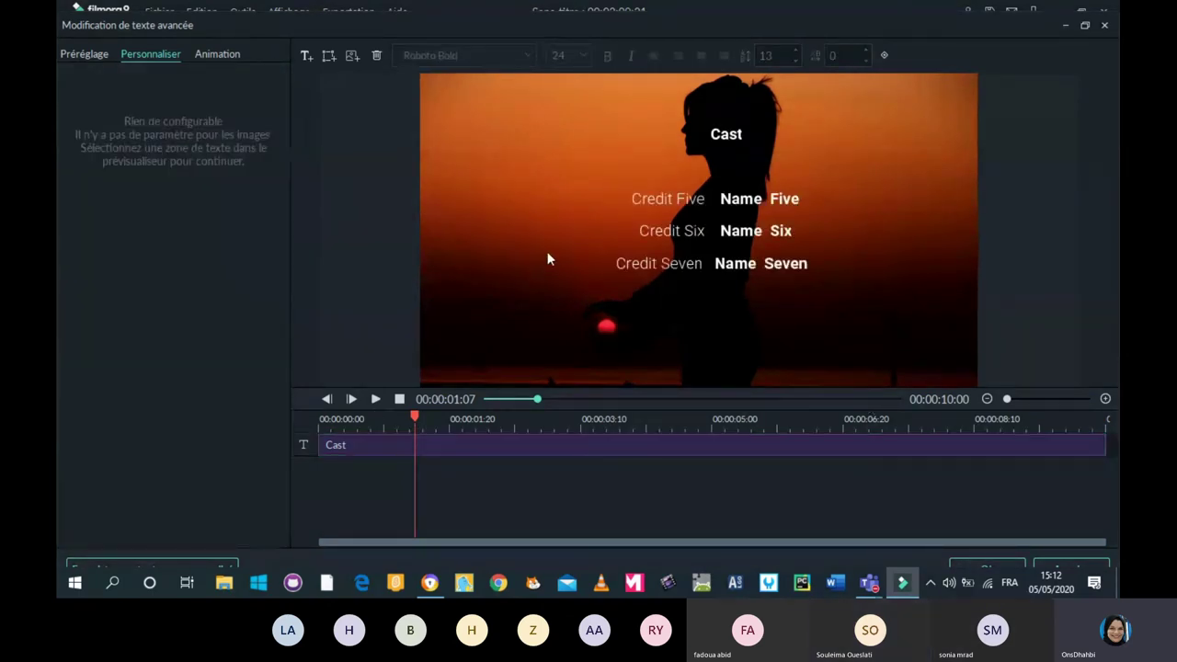
Delete the heading word "Cast" from the credits text block.
{"action": "left_click", "coordinate": [726, 138]}
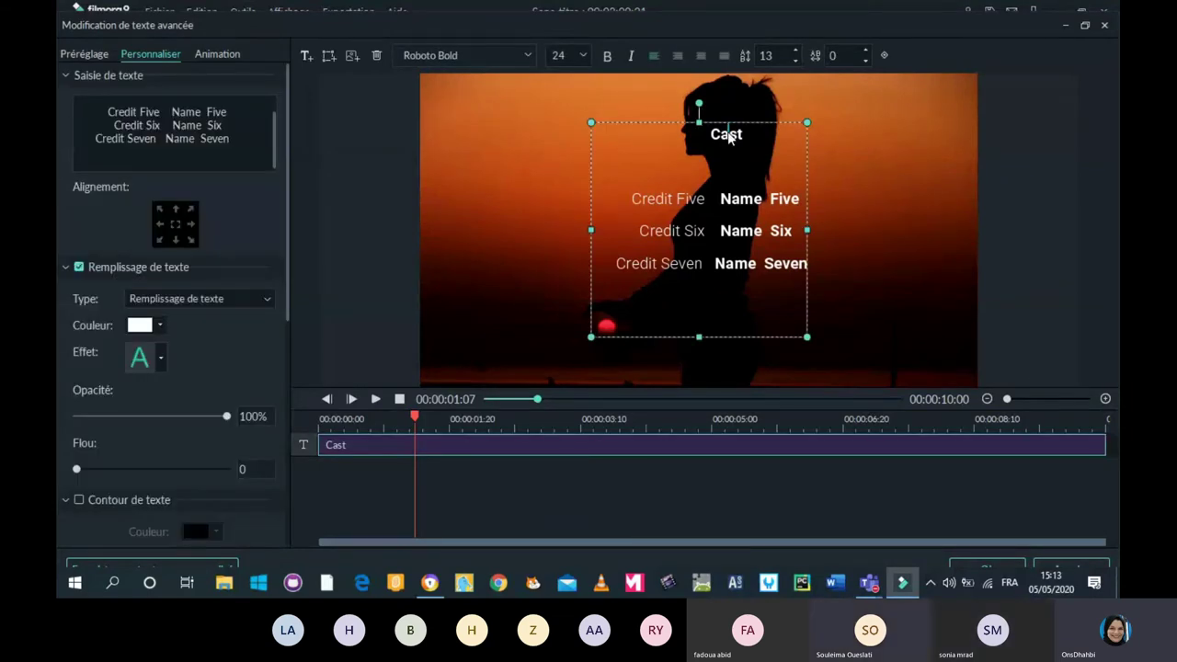
{"action": "key", "text": "BackSpace"}
{"action": "key", "text": "BackSpace"}
{"action": "key", "text": "BackSpace"}
{"action": "key", "text": "BackSpace"}
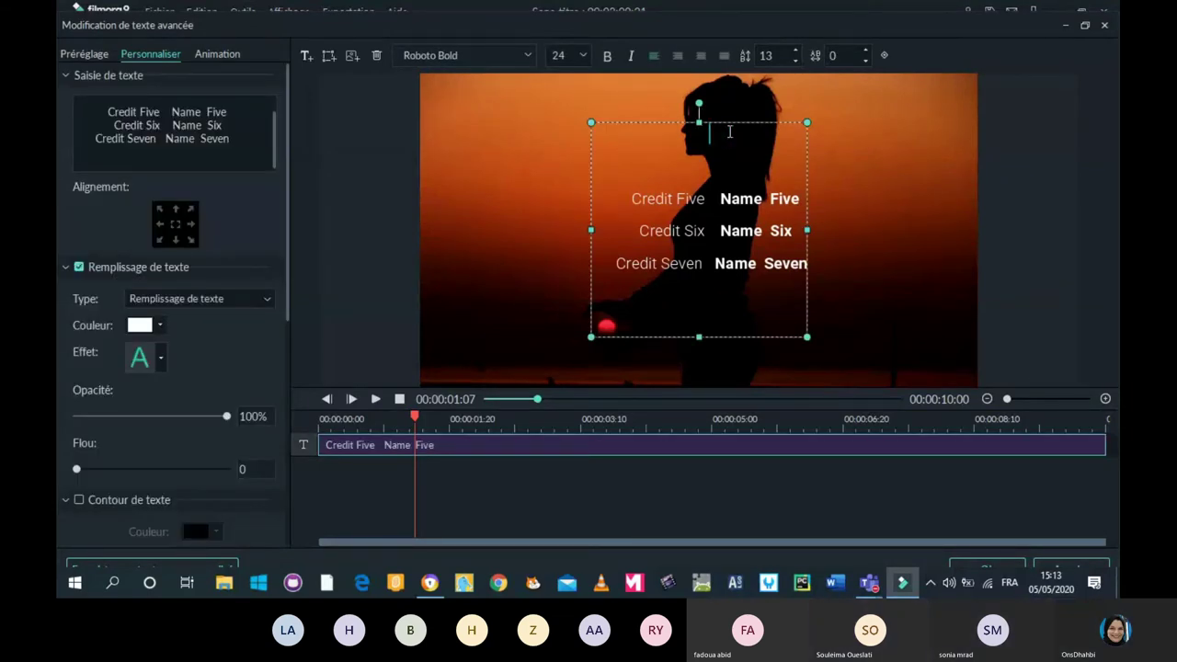
{"action": "type", "text": "Séanc"}
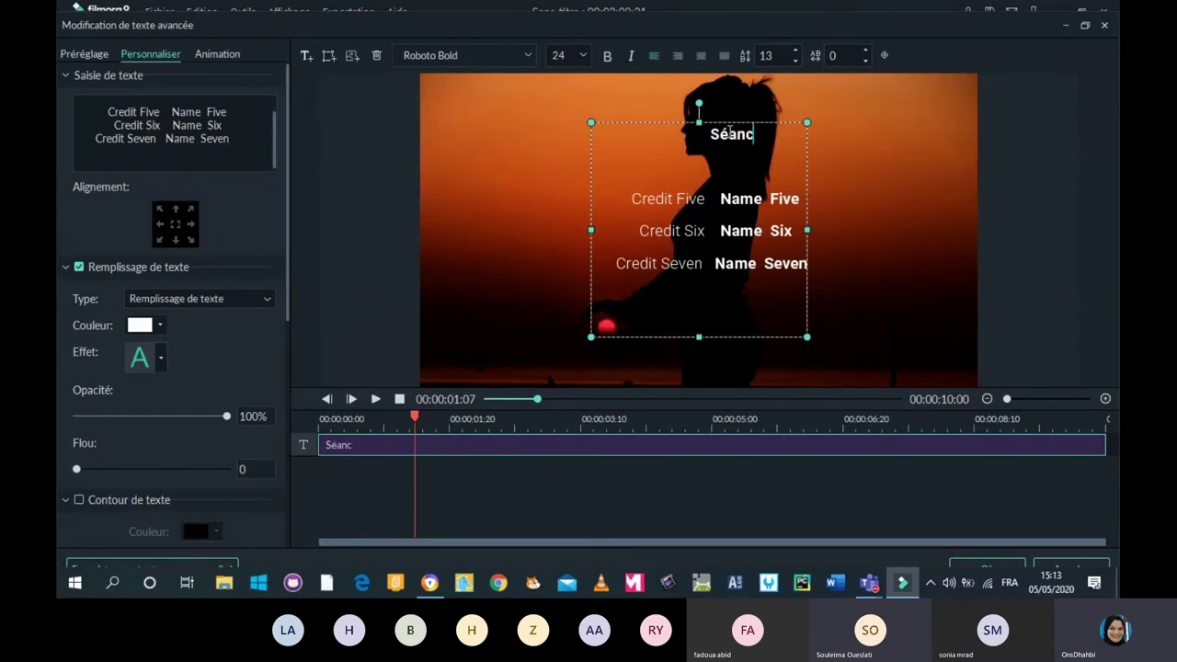
{"action": "type", "text": "e"}
{"action": "key", "text": "BackSpace"}
{"action": "key", "text": "BackSpace"}
{"action": "key", "text": "BackSpace"}
{"action": "key", "text": "BackSpace"}
{"action": "key", "text": "BackSpace"}
{"action": "key", "text": "BackSpace"}
Enter "Formation" as the heading of the credits text.
{"action": "type", "text": "F"}
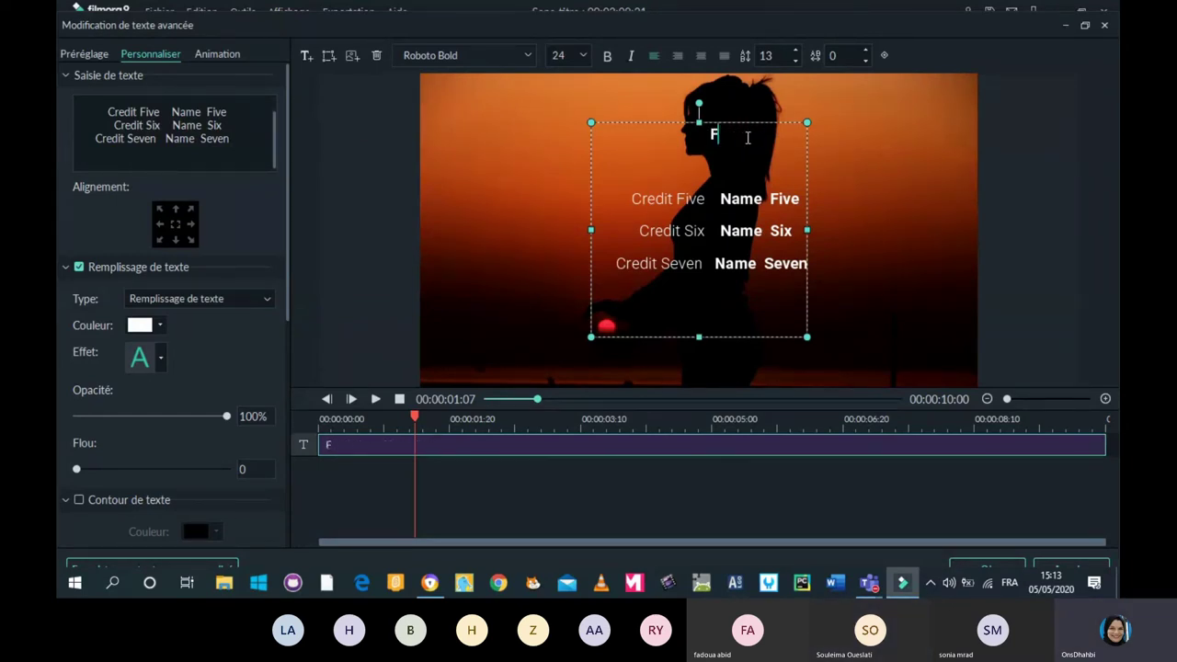
{"action": "type", "text": "ormation"}
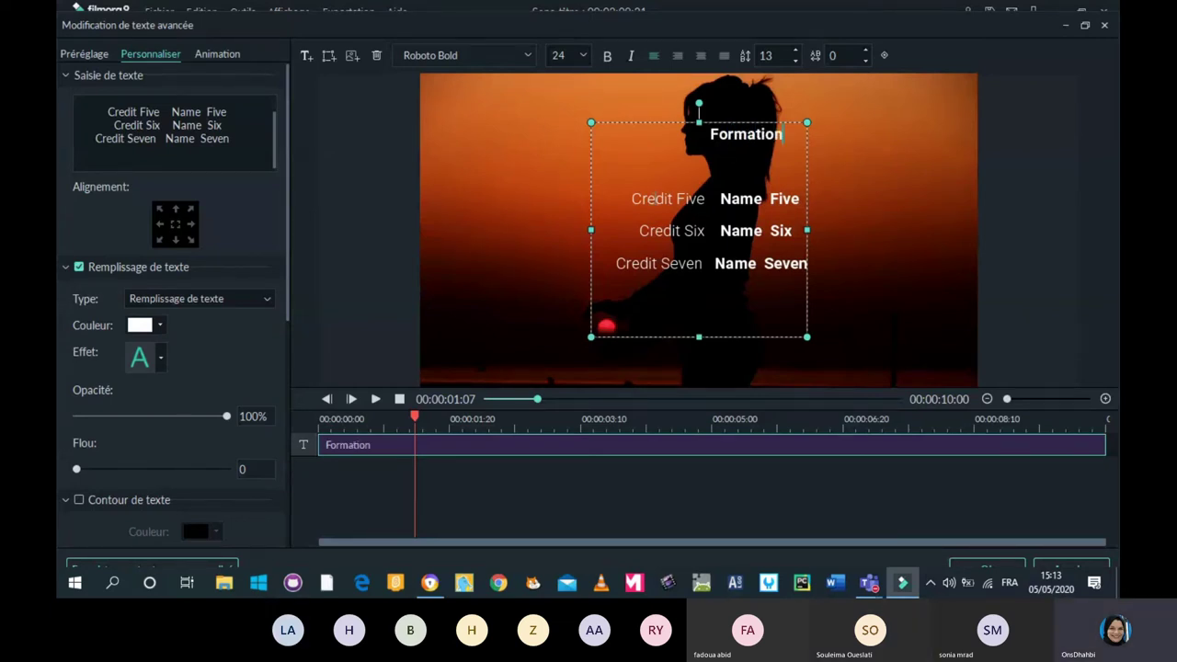
Replace "Credit Five" with "Animée par" and "Name Five" with the presenter's full name in the first credit line.
{"action": "left_click_drag", "start_coordinate": [705, 199], "coordinate": [614, 200]}
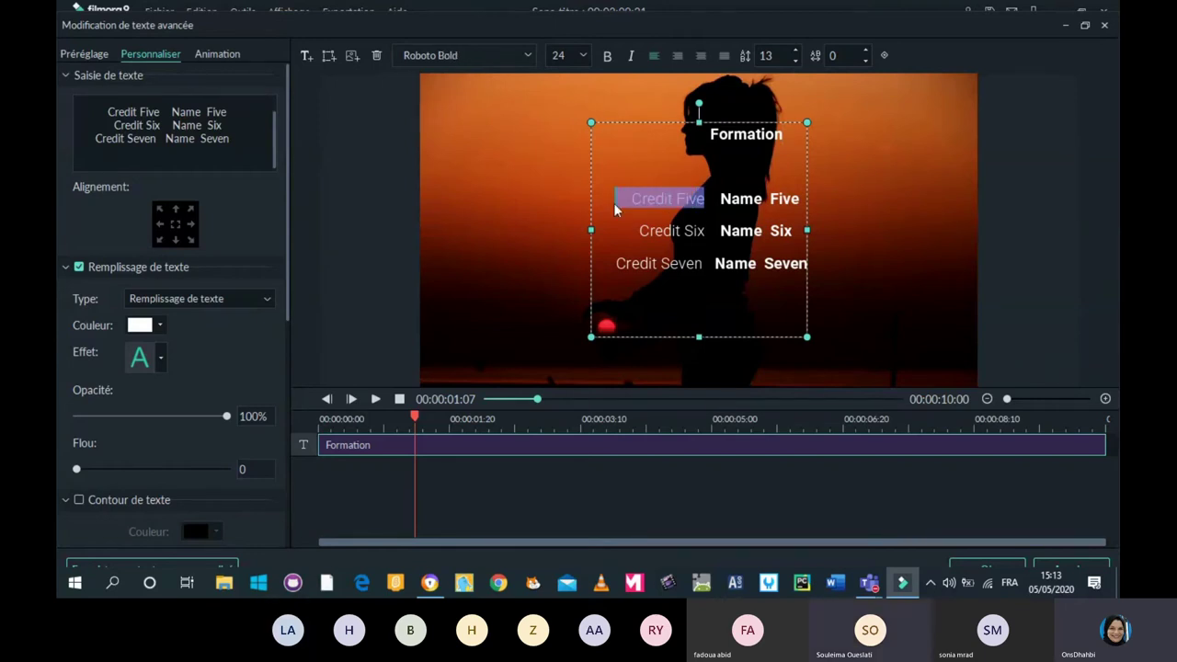
{"action": "type", "text": "Animée par"}
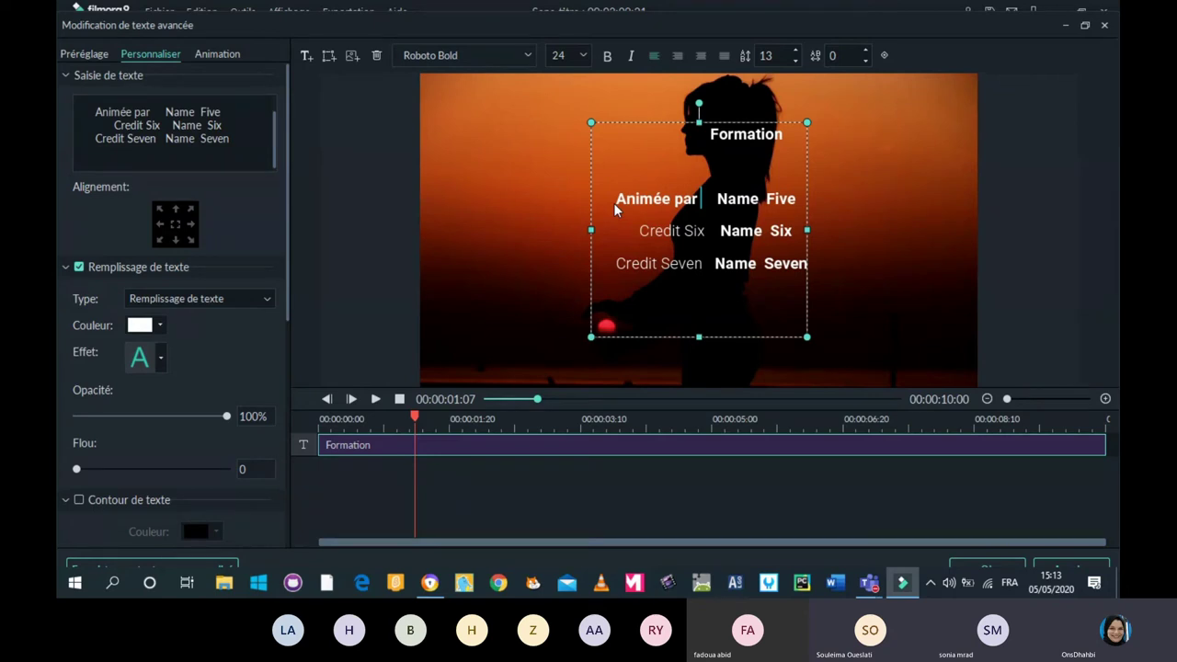
{"action": "key", "text": "Right"}
{"action": "key", "text": "Delete"}
{"action": "key", "text": "Delete"}
{"action": "key", "text": "Delete"}
{"action": "key", "text": "Delete"}
{"action": "key", "text": "Delete"}
{"action": "key", "text": "Delete"}
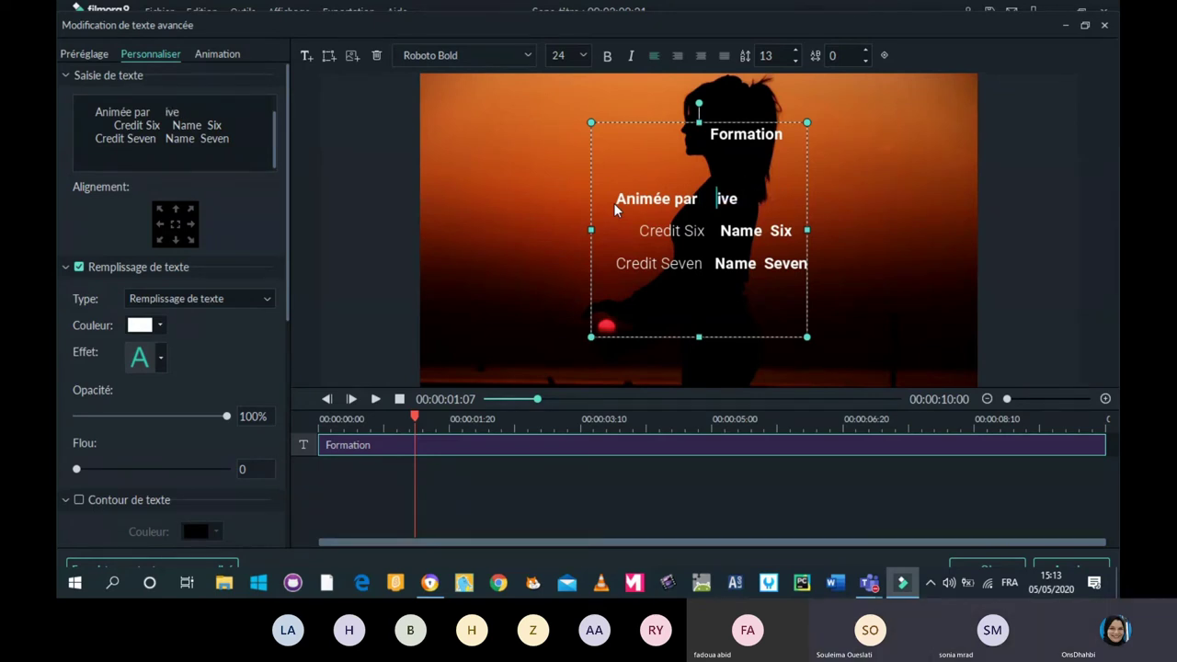
{"action": "type", "text": "Ons Dhahbi"}
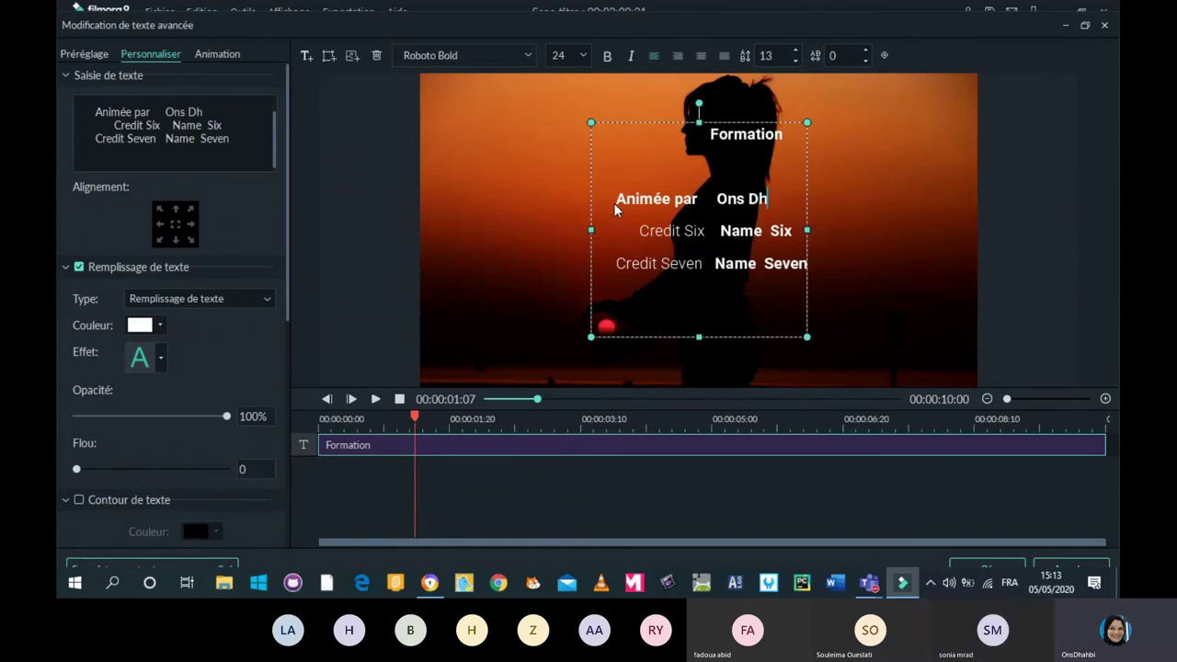
Delete the "Credit Six" and "Name Six" line from the credits text block.
{"action": "left_click", "coordinate": [634, 232]}
{"action": "key", "text": "BackSpace"}
{"action": "key", "text": "Delete"}
{"action": "key", "text": "Delete"}
{"action": "key", "text": "Delete"}
{"action": "key", "text": "Delete"}
{"action": "key", "text": "Delete"}
{"action": "key", "text": "Delete"}
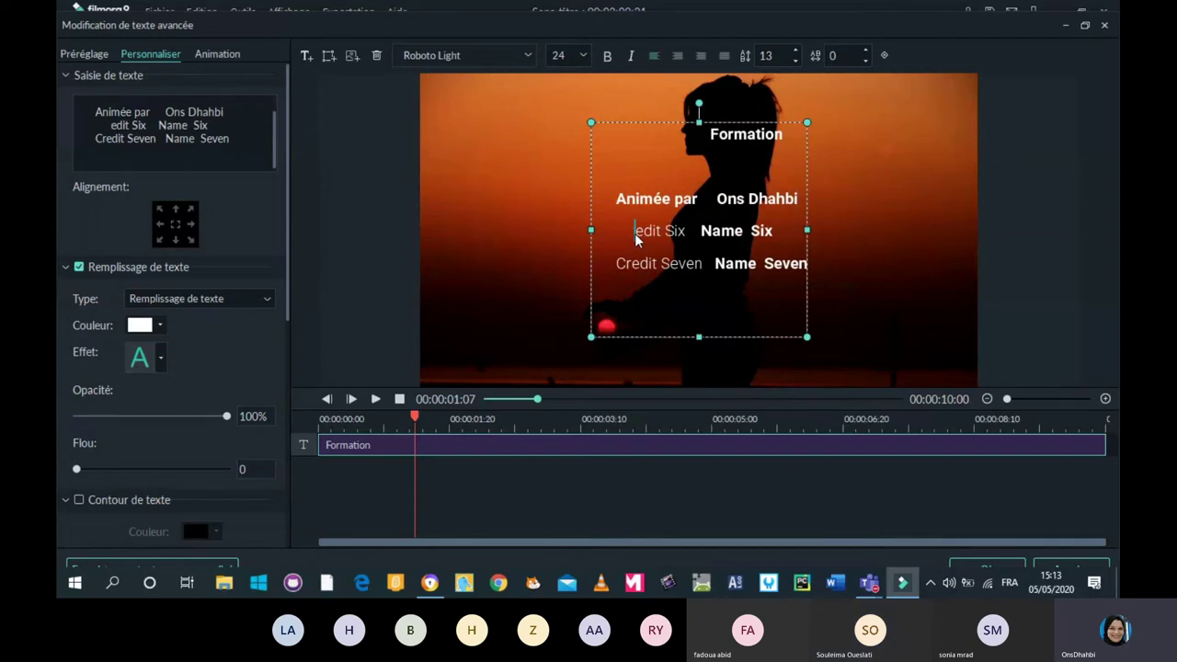
{"action": "key", "text": "Delete"}
{"action": "key", "text": "Delete"}
{"action": "key", "text": "Delete"}
{"action": "key", "text": "Delete"}
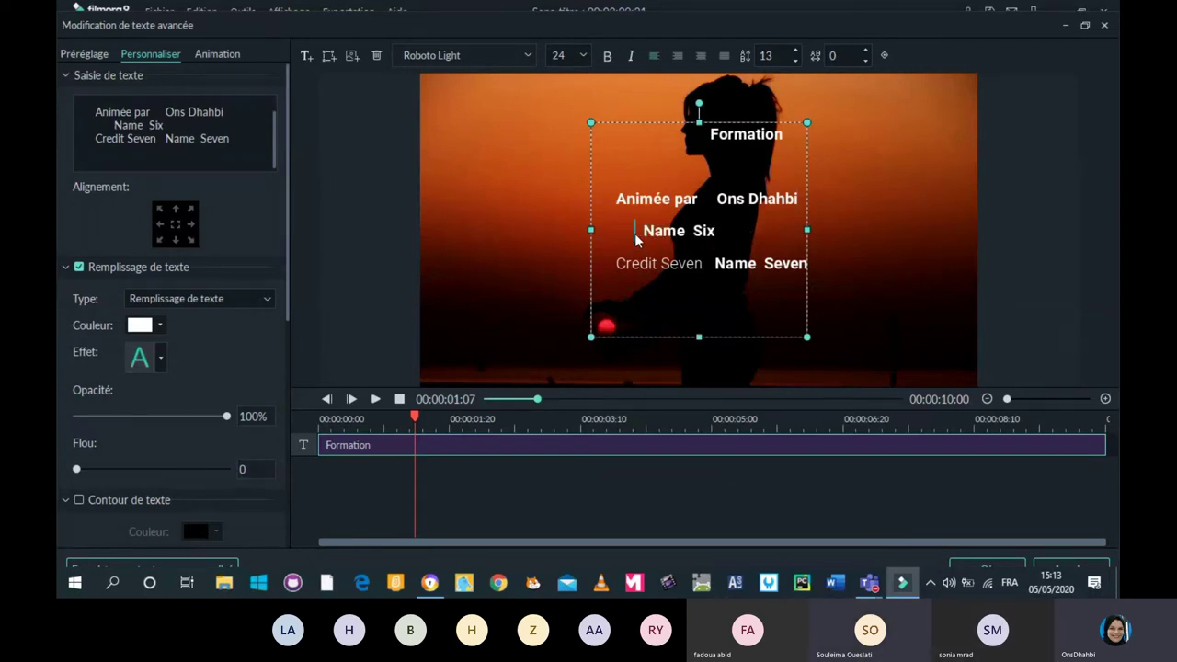
{"action": "key", "text": "Delete"}
{"action": "key", "text": "Delete"}
{"action": "key", "text": "Delete"}
{"action": "key", "text": "Delete"}
{"action": "key", "text": "Delete"}
{"action": "key", "text": "Delete"}
{"action": "key", "text": "Delete"}
{"action": "key", "text": "Delete"}
{"action": "key", "text": "Delete"}
{"action": "key", "text": "Delete"}
{"action": "key", "text": "Delete"}
{"action": "key", "text": "Delete"}
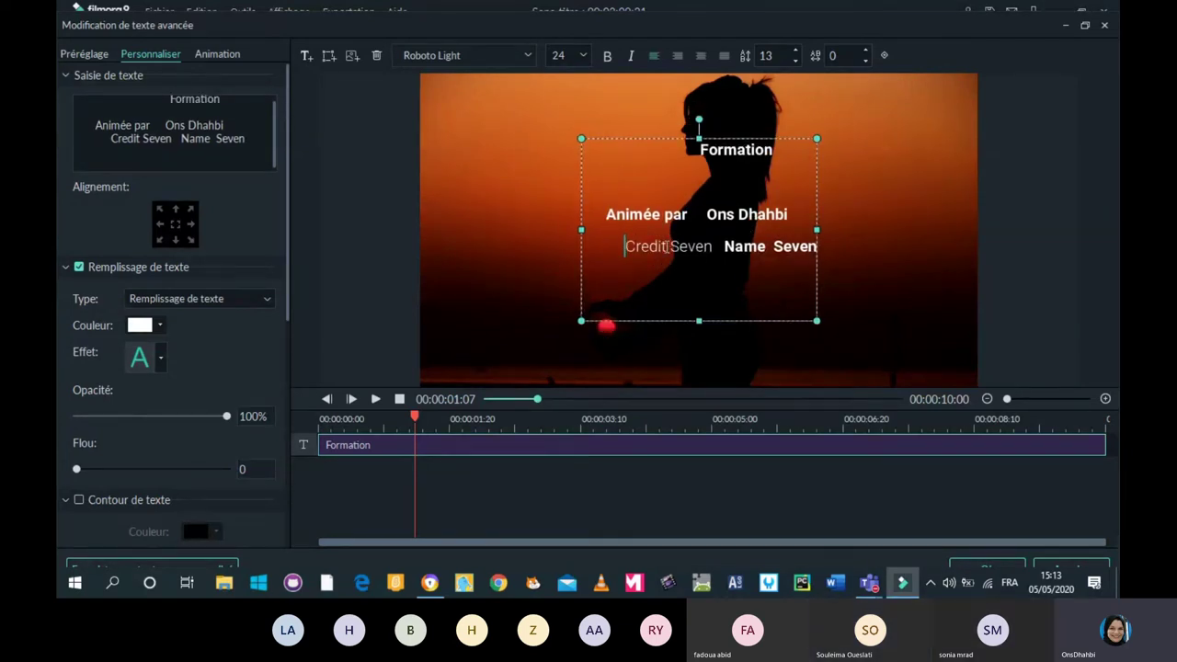
Delete the remaining "Credit Seven" and "Name Seven" placeholders from the credits text block.
{"action": "left_click_drag", "start_coordinate": [711, 249], "coordinate": [606, 249]}
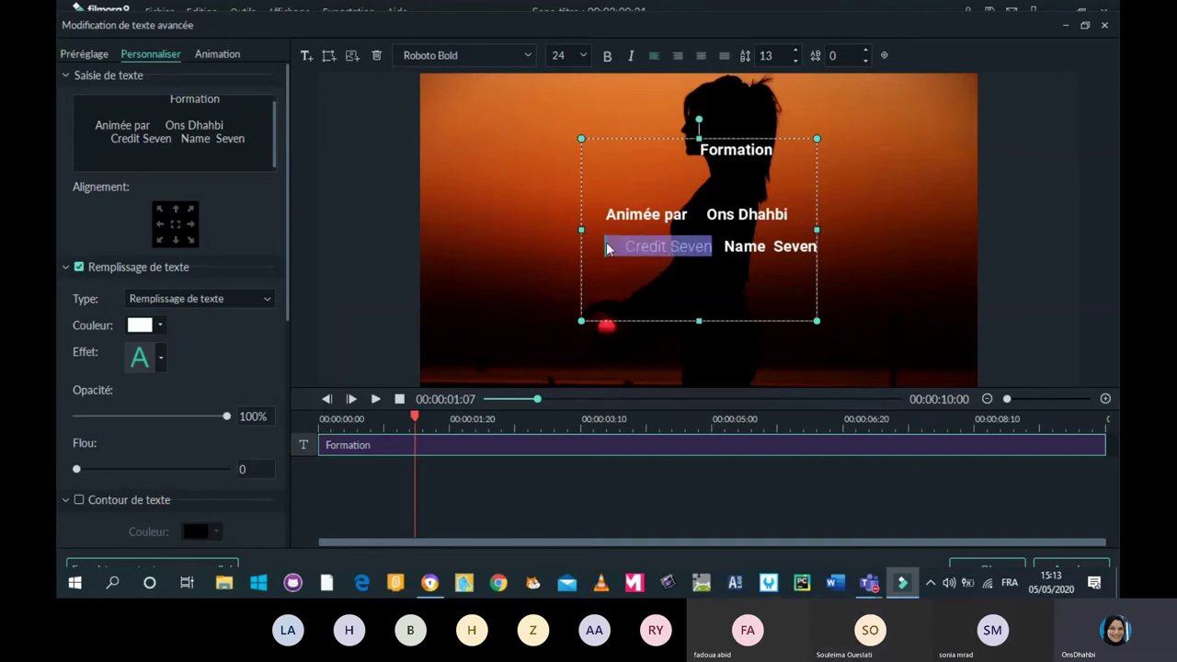
{"action": "key", "text": "BackSpace"}
{"action": "left_click_drag", "start_coordinate": [627, 247], "coordinate": [746, 252]}
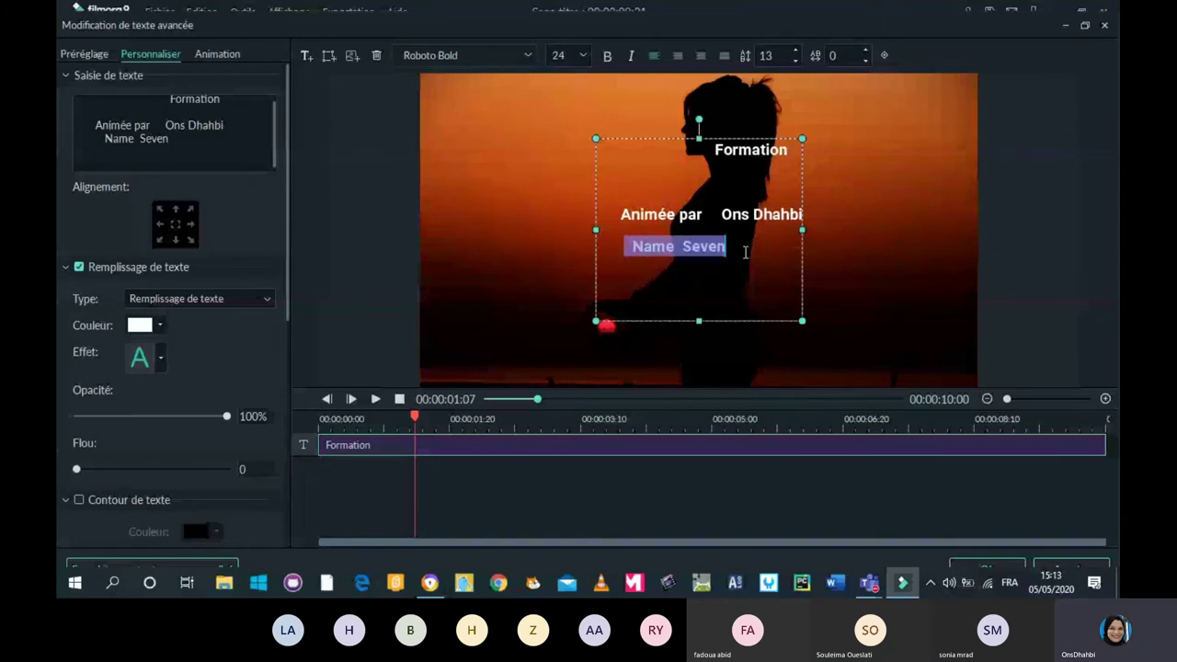
{"action": "key", "text": "BackSpace"}
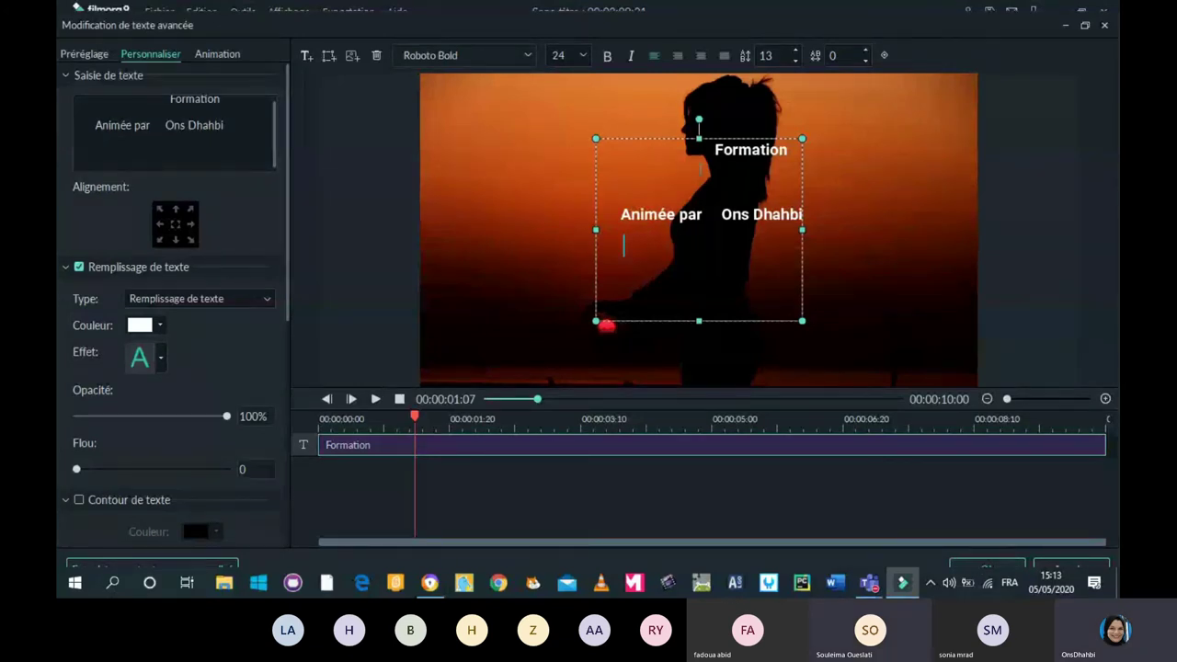
Remove the extra leading spaces before the "Formation" heading and right-align the credits text.
{"action": "left_click", "coordinate": [703, 56]}
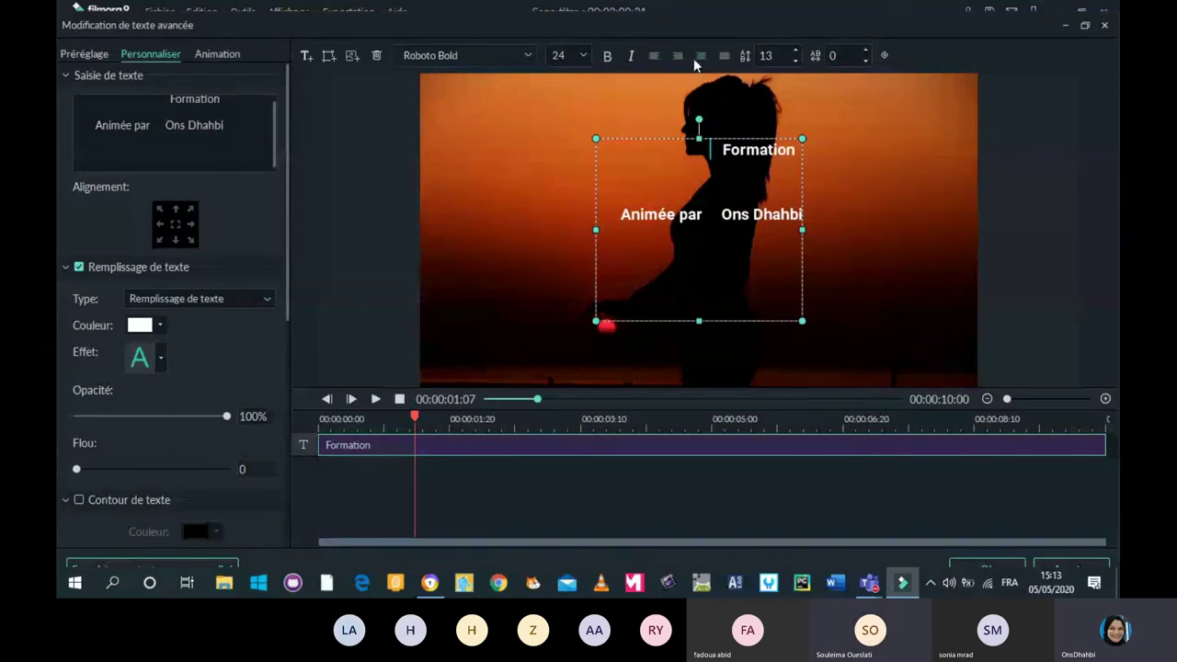
{"action": "key", "text": "BackSpace"}
{"action": "key", "text": "BackSpace"}
{"action": "key", "text": "BackSpace"}
{"action": "key", "text": "BackSpace"}
{"action": "key", "text": "BackSpace"}
{"action": "left_click", "coordinate": [721, 220]}
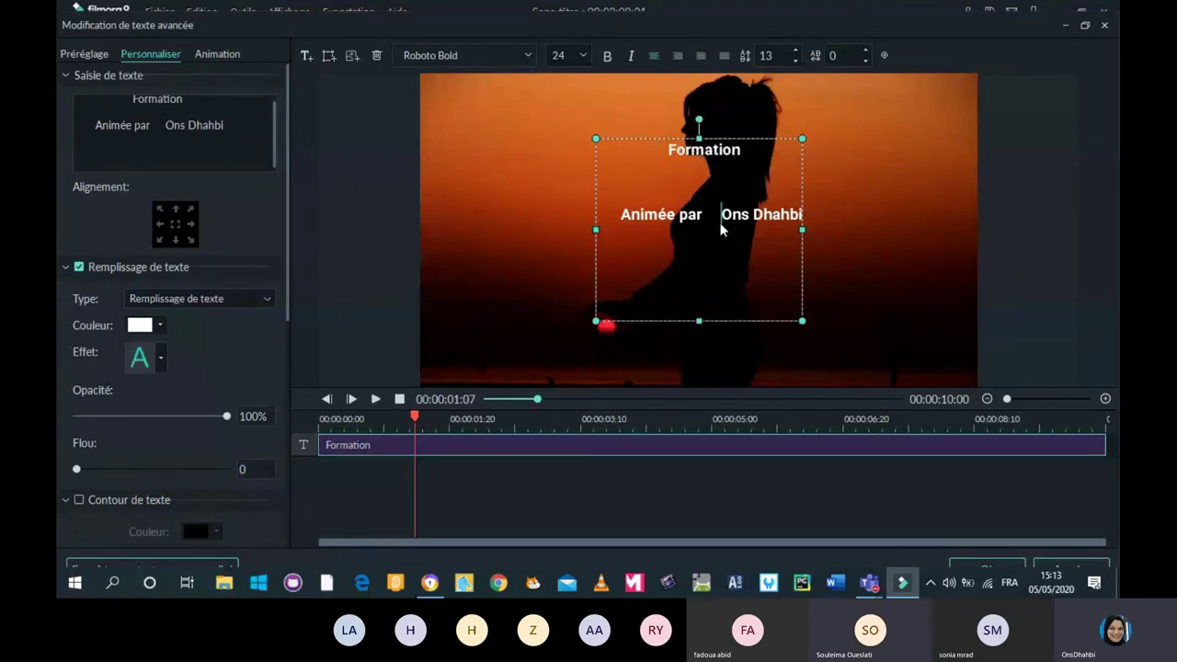
{"action": "left_click", "coordinate": [699, 61]}
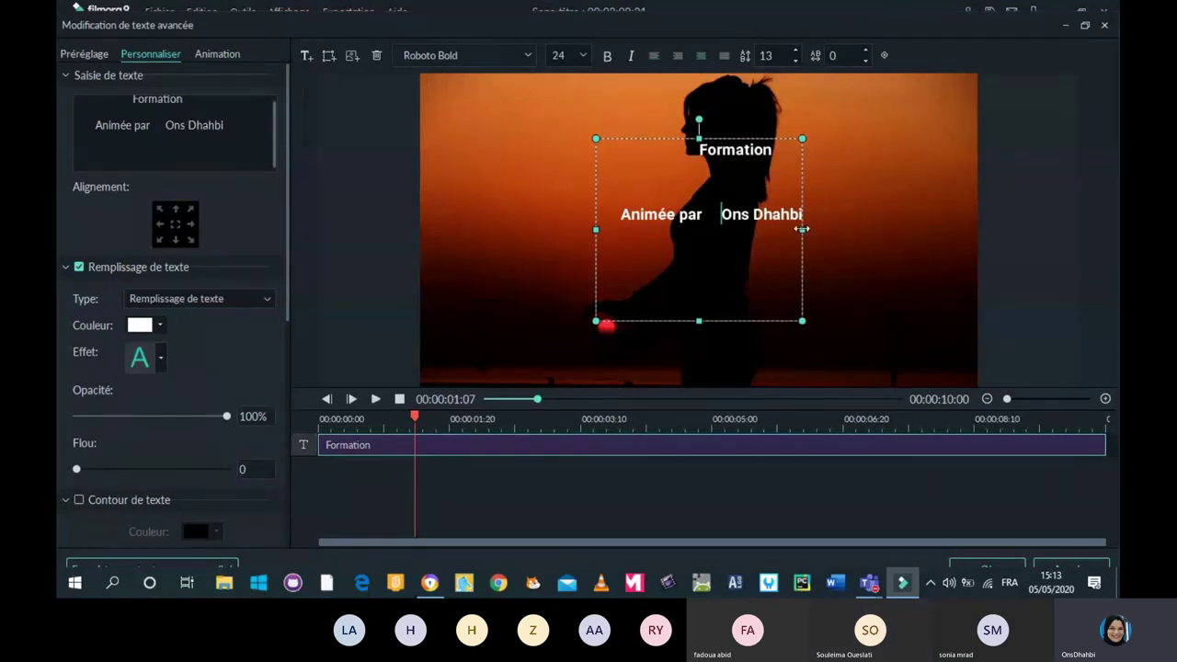
Widen the credits text box, move it left over the video image, and confirm the advanced text edits.
{"action": "left_click_drag", "start_coordinate": [799, 230], "coordinate": [896, 230]}
{"action": "left_click_drag", "start_coordinate": [716, 138], "coordinate": [636, 139]}
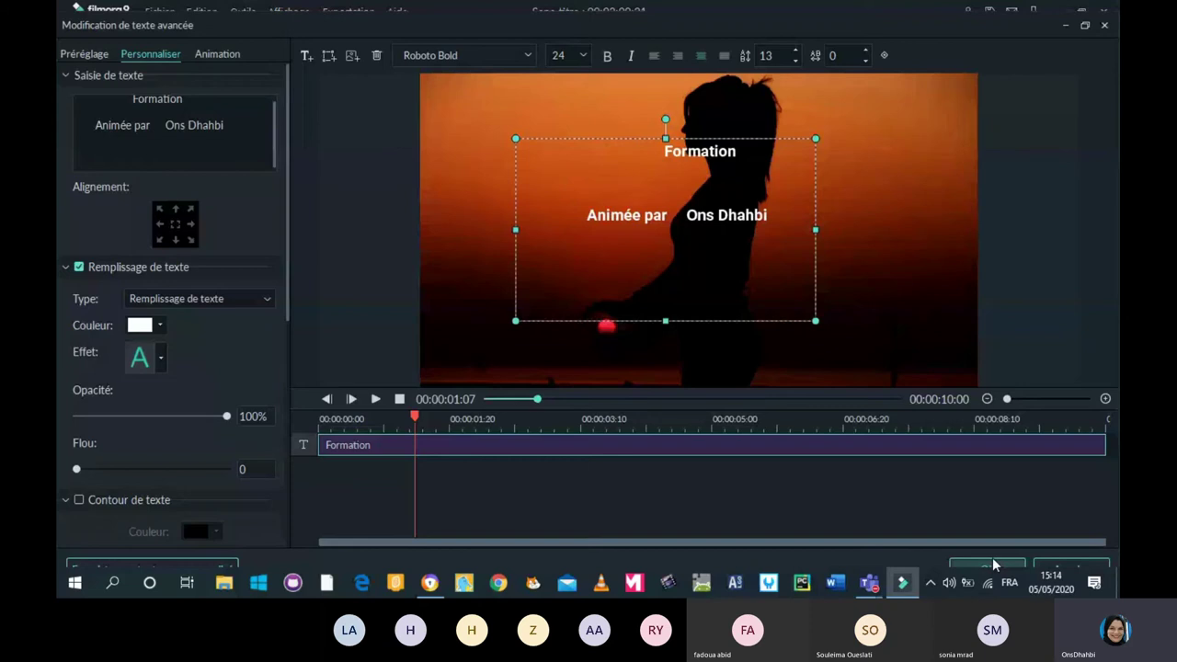
{"action": "left_click", "coordinate": [987, 565]}
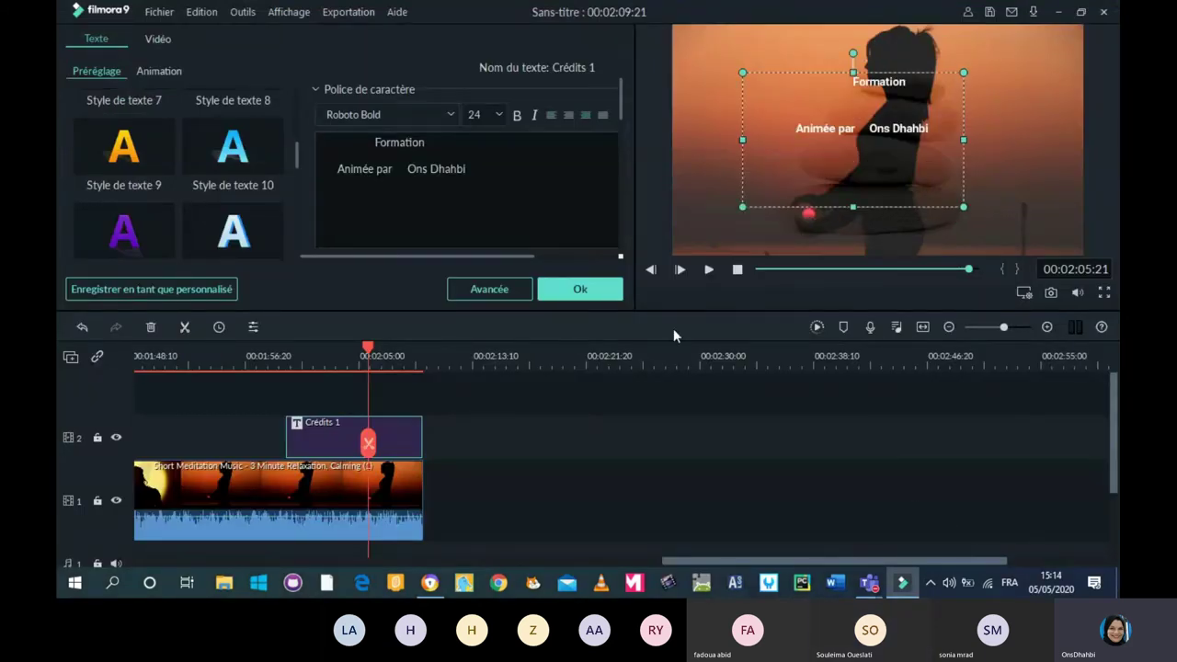
Close the title settings and preview the end credits from just before the Crédits 1 clip.
{"action": "left_click", "coordinate": [276, 358]}
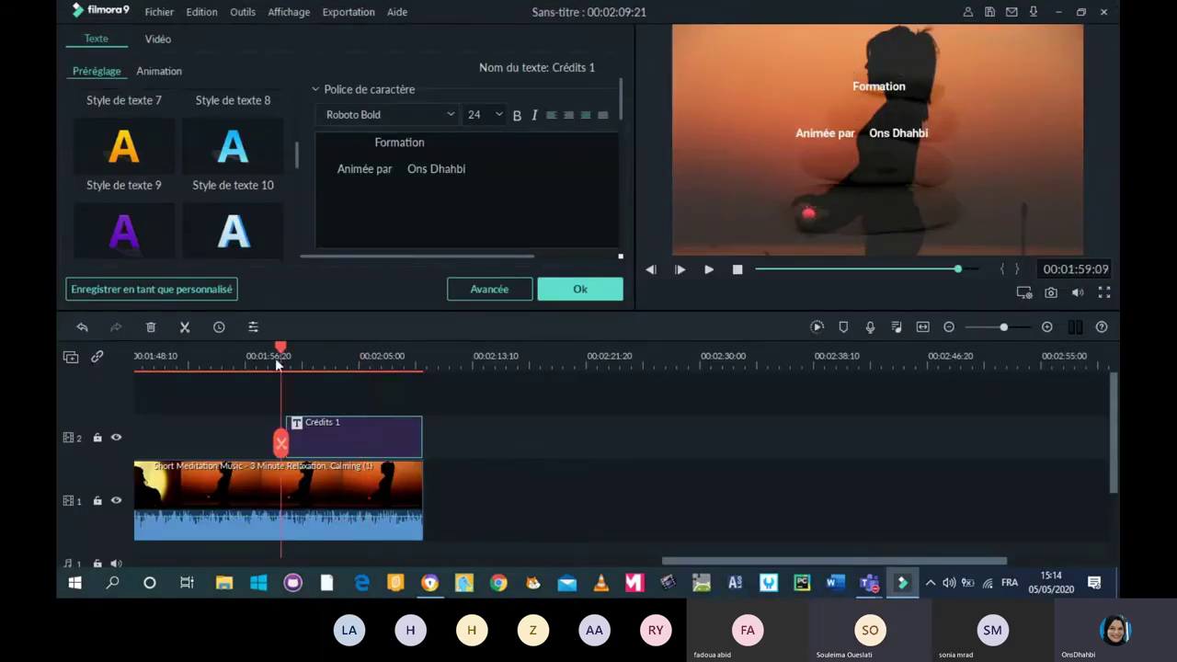
{"action": "left_click", "coordinate": [275, 358]}
{"action": "left_click", "coordinate": [593, 289]}
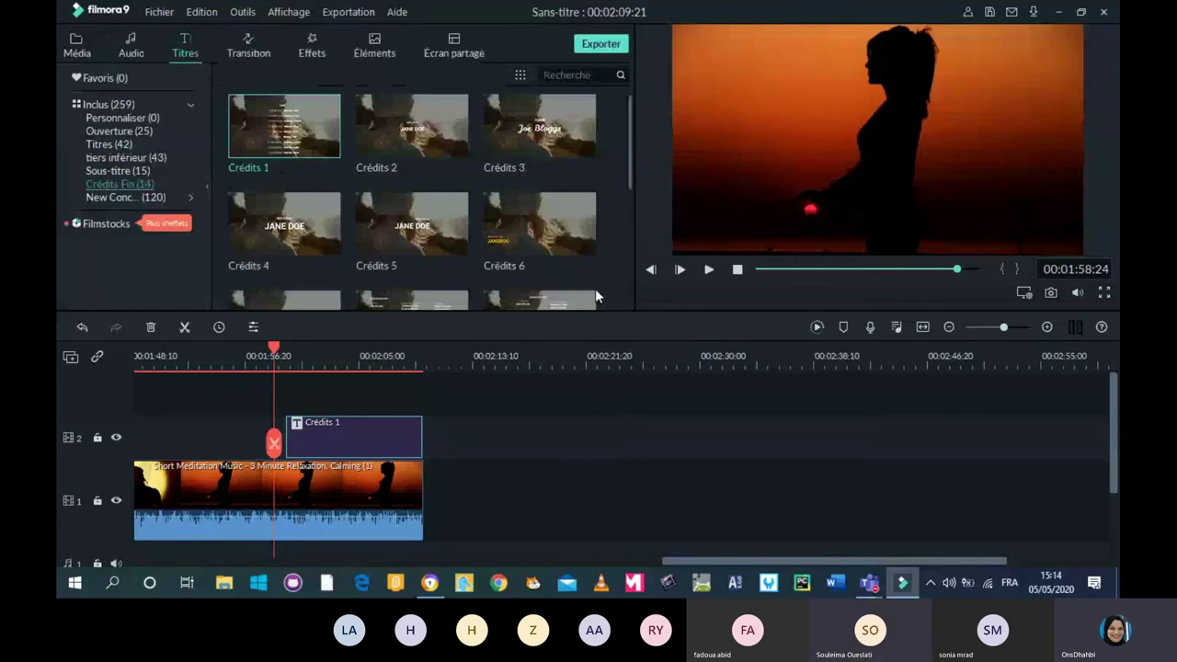
{"action": "left_click", "coordinate": [708, 269]}
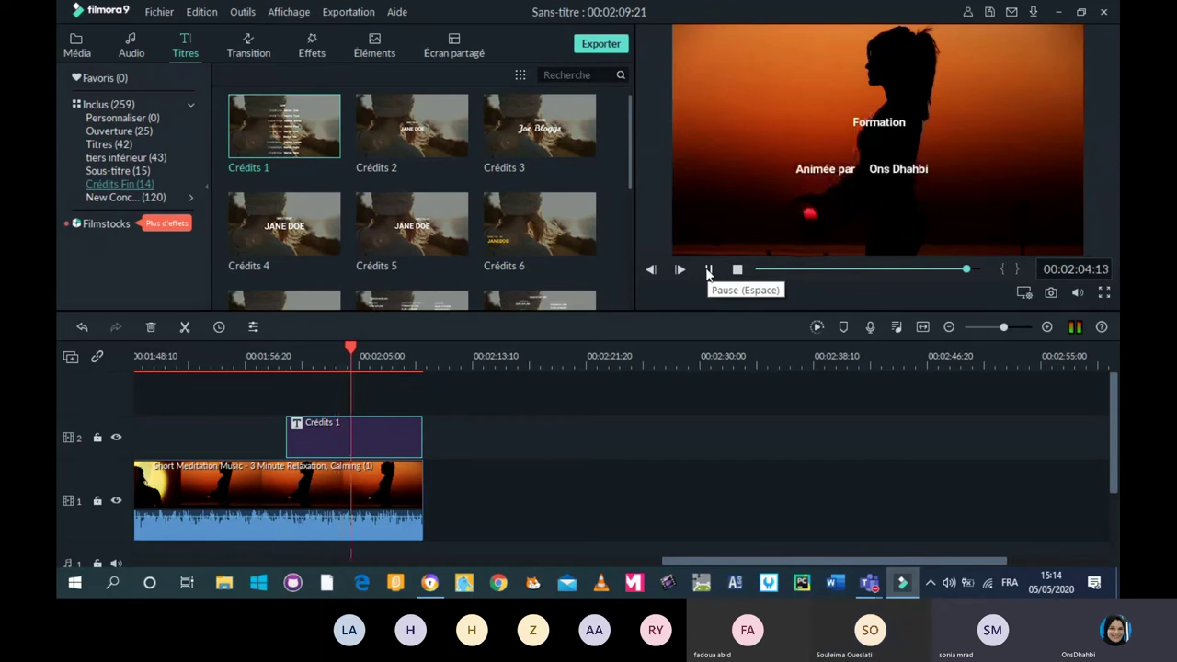
{"action": "left_click", "coordinate": [708, 269]}
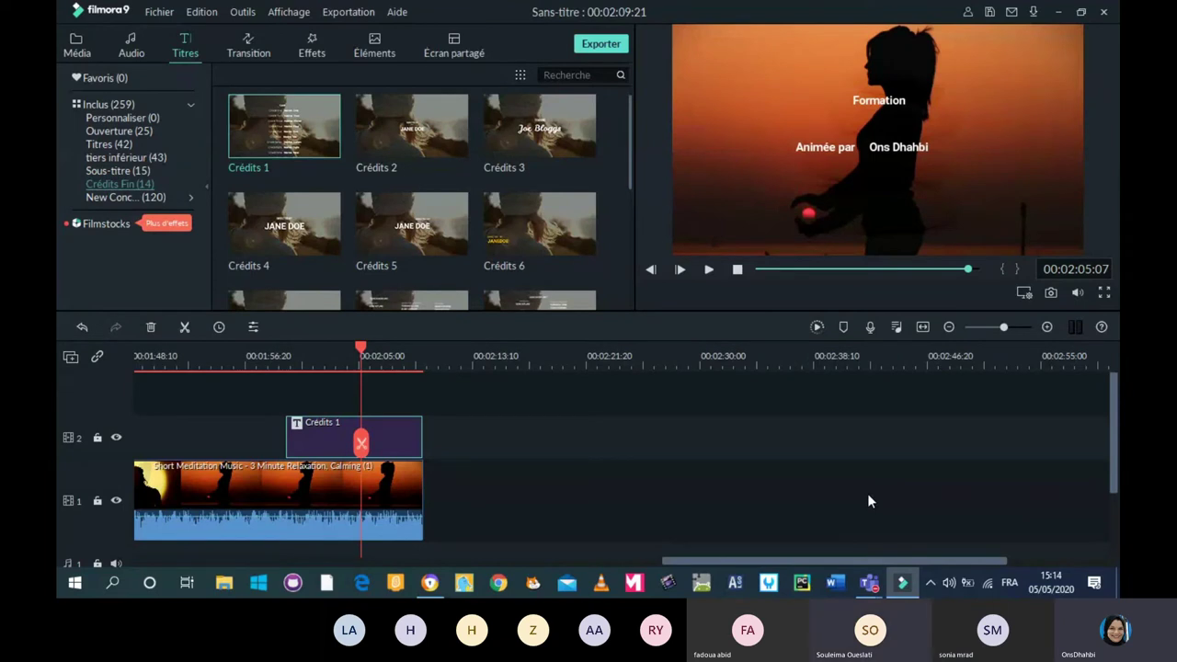
Switch to the Microsoft Teams meeting to check it, and return to the Filmora project.
{"action": "mouse_move", "coordinate": [869, 583]}
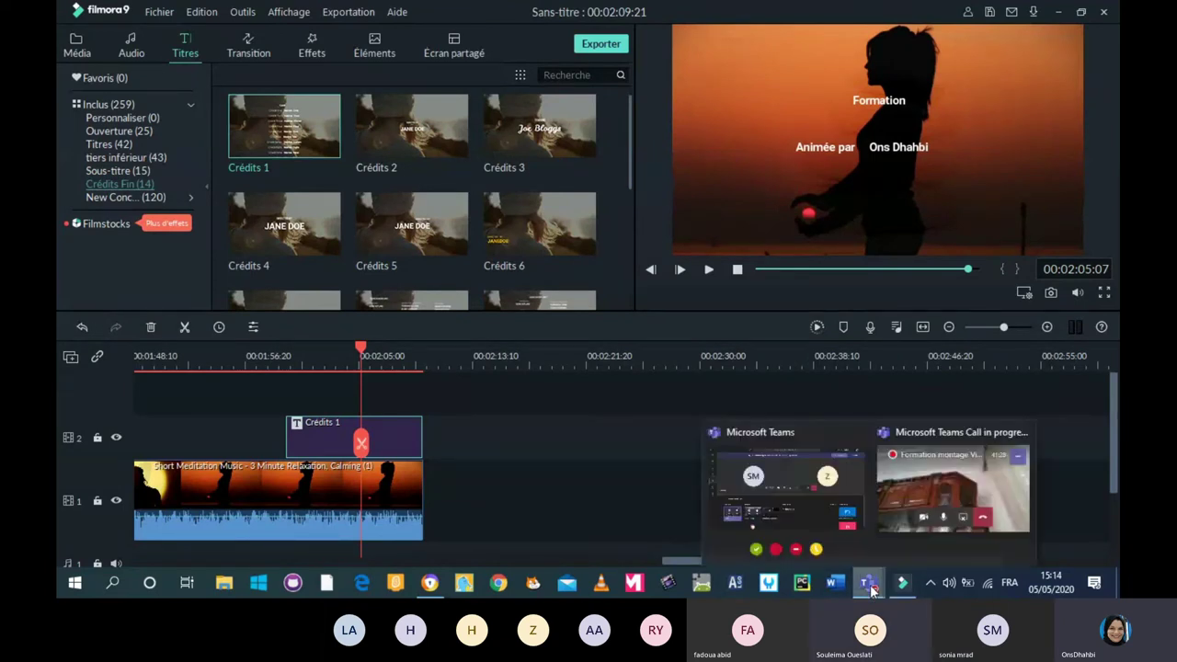
{"action": "left_click", "coordinate": [794, 497]}
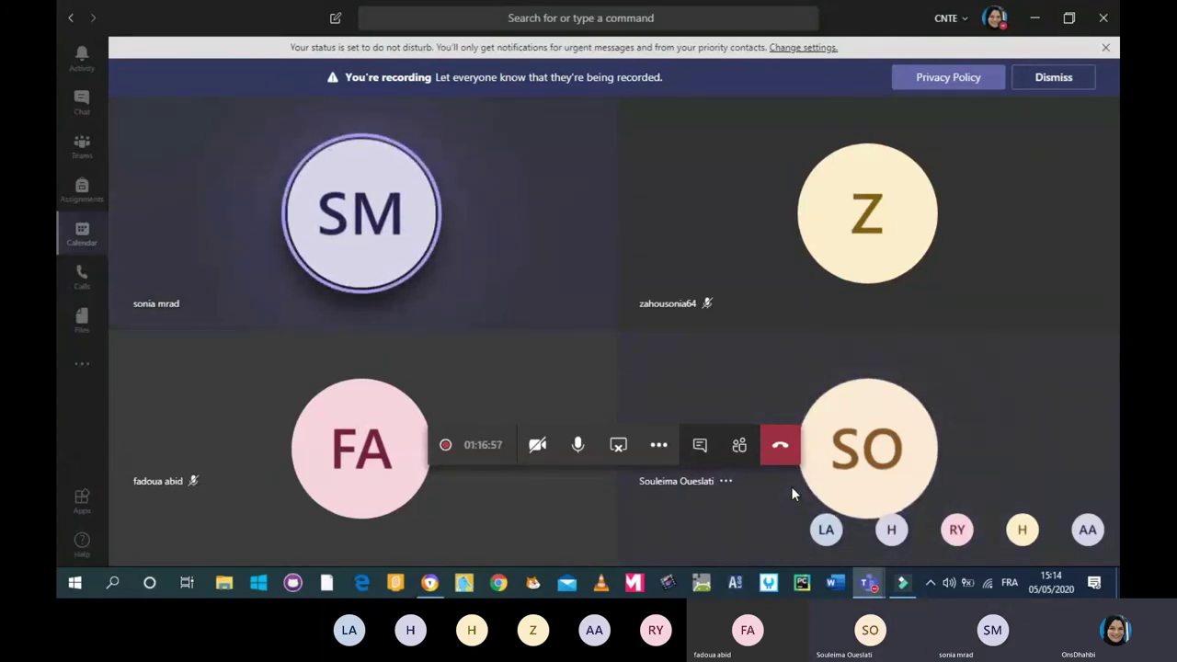
{"action": "left_click", "coordinate": [1035, 18]}
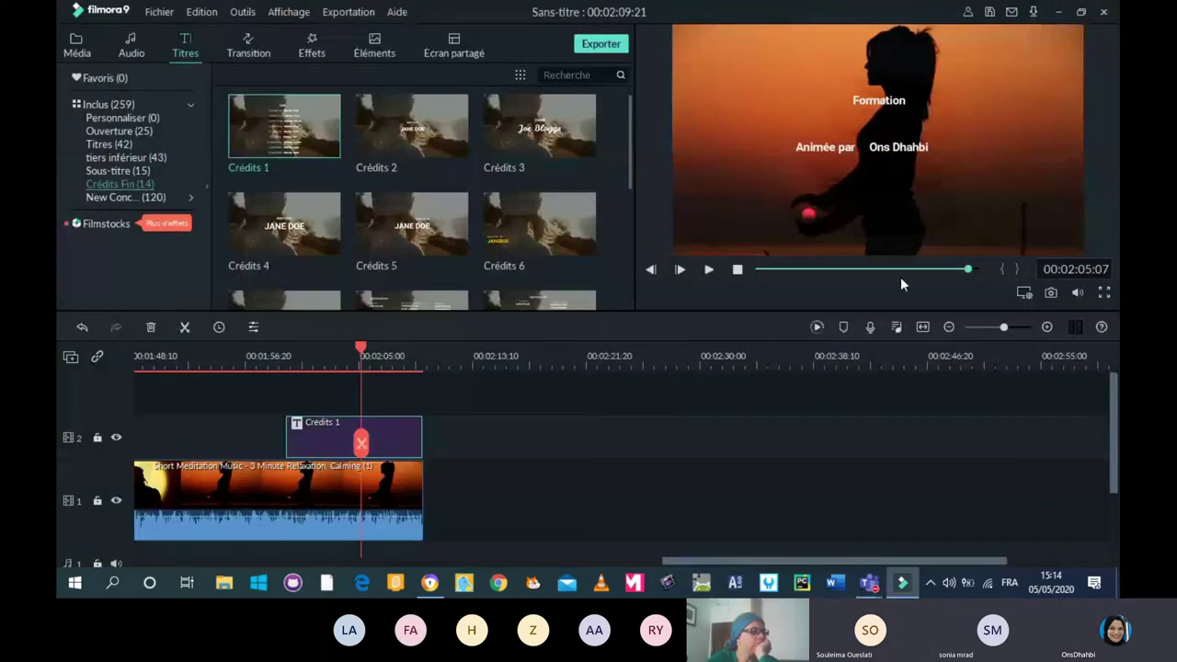
Examine the whole project on the timeline, from the opening clips to the end credits and the audio track.
{"action": "left_click_drag", "start_coordinate": [727, 561], "coordinate": [595, 574]}
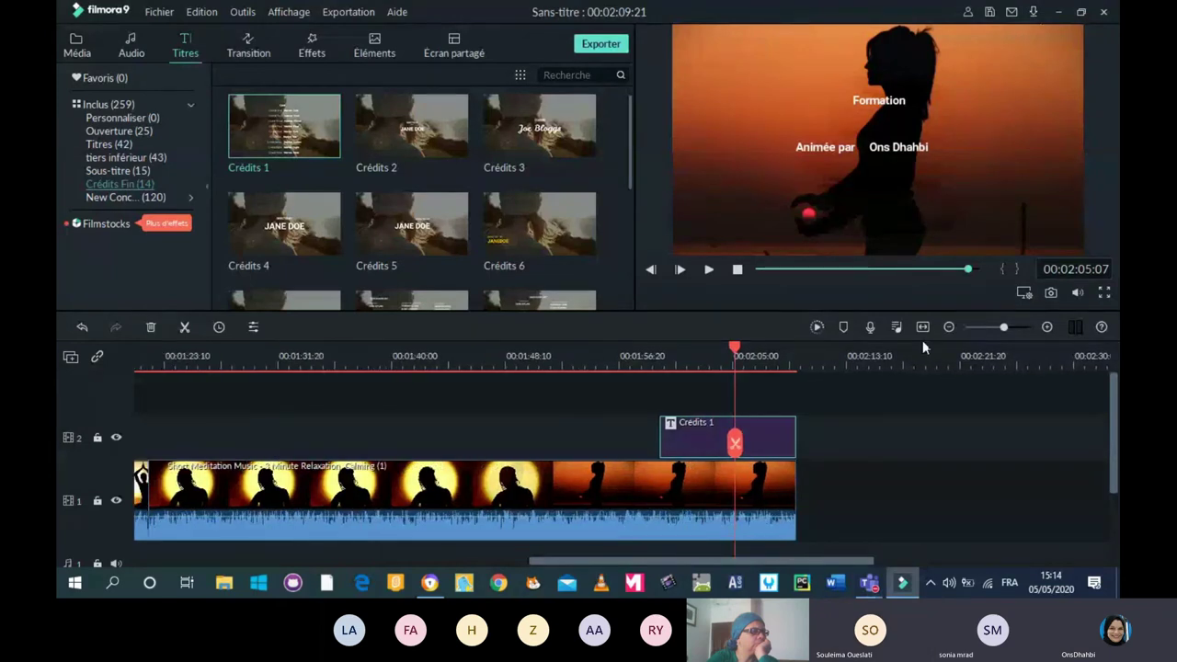
{"action": "left_click", "coordinate": [1010, 326]}
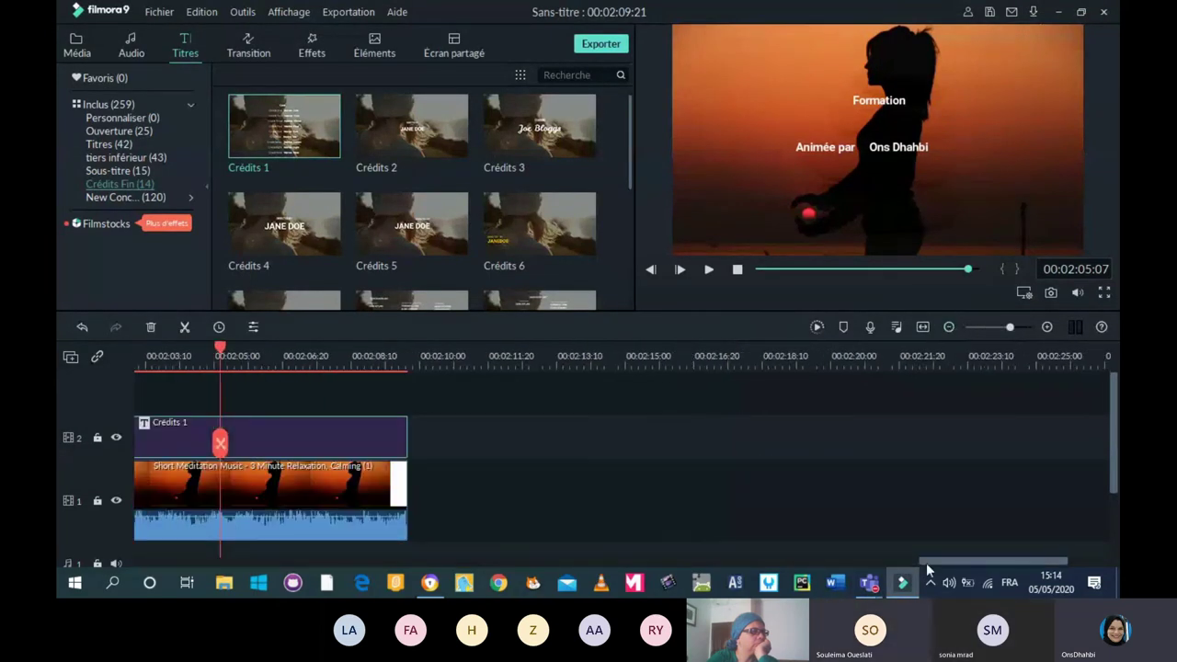
{"action": "left_click_drag", "start_coordinate": [926, 562], "coordinate": [757, 571]}
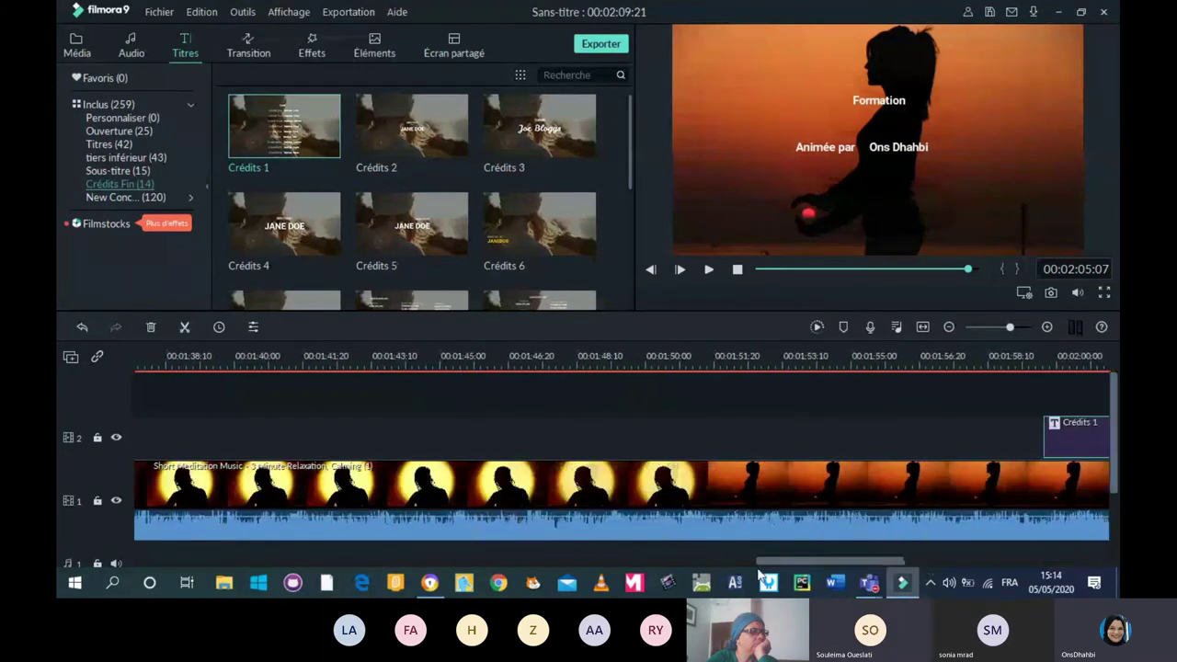
{"action": "left_click", "coordinate": [961, 326]}
{"action": "left_click", "coordinate": [961, 326]}
{"action": "left_click", "coordinate": [961, 327]}
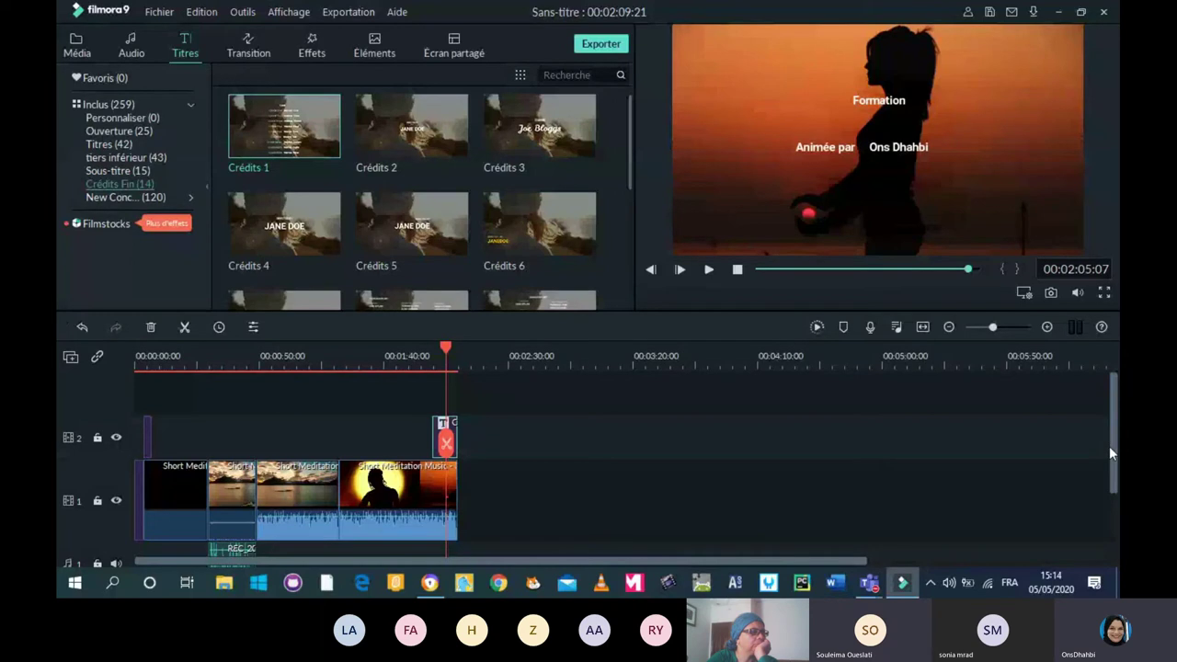
{"action": "scroll", "coordinate": [1109, 450], "scroll_direction": "down", "scroll_amount": 3}
{"action": "scroll", "coordinate": [1109, 451], "scroll_direction": "up", "scroll_amount": 2}
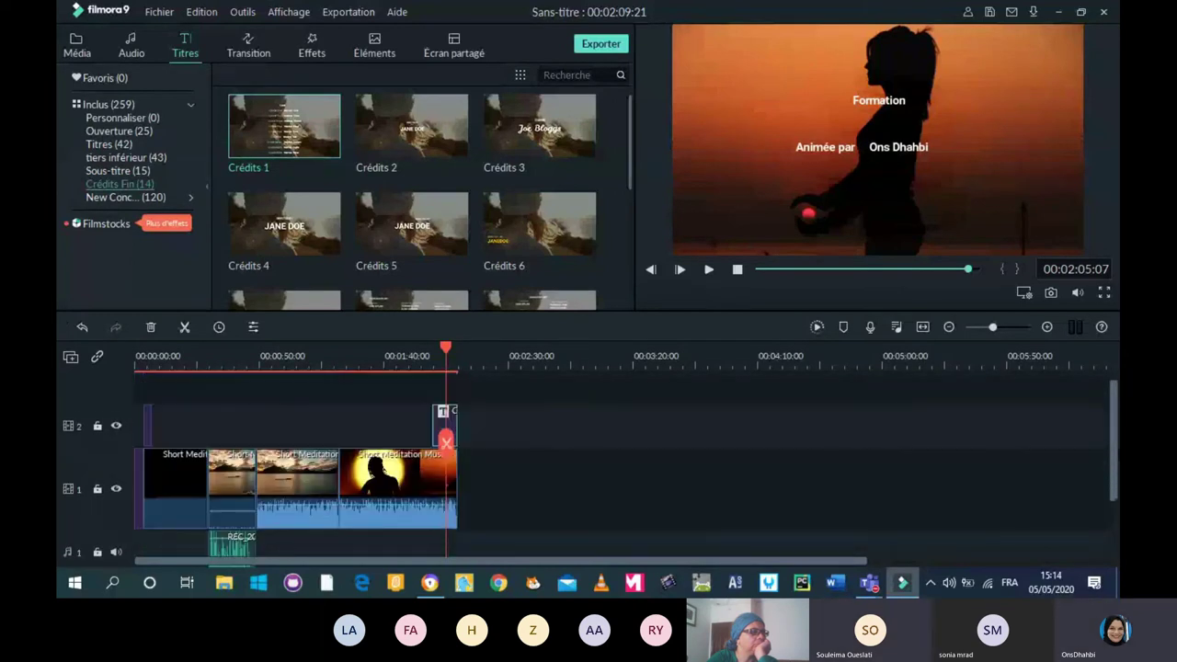
{"action": "scroll", "coordinate": [123, 459], "scroll_direction": "up", "scroll_amount": 1}
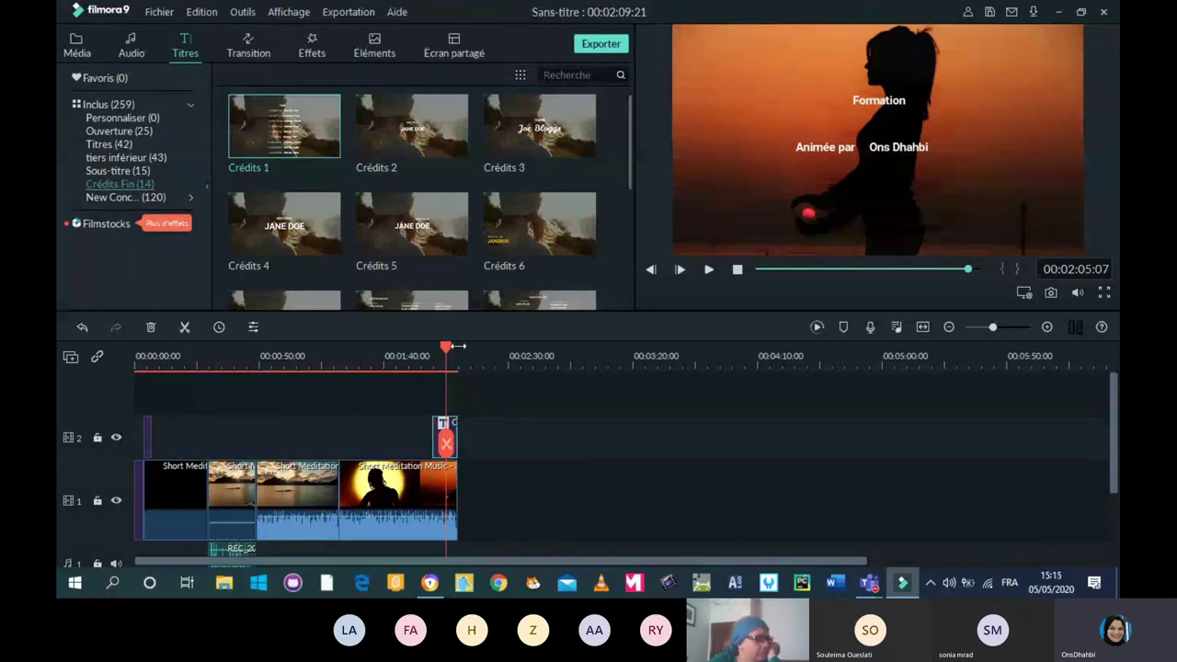
Preview the video from its beginning through the "Montage video" opening title.
{"action": "left_click_drag", "start_coordinate": [448, 342], "coordinate": [122, 445]}
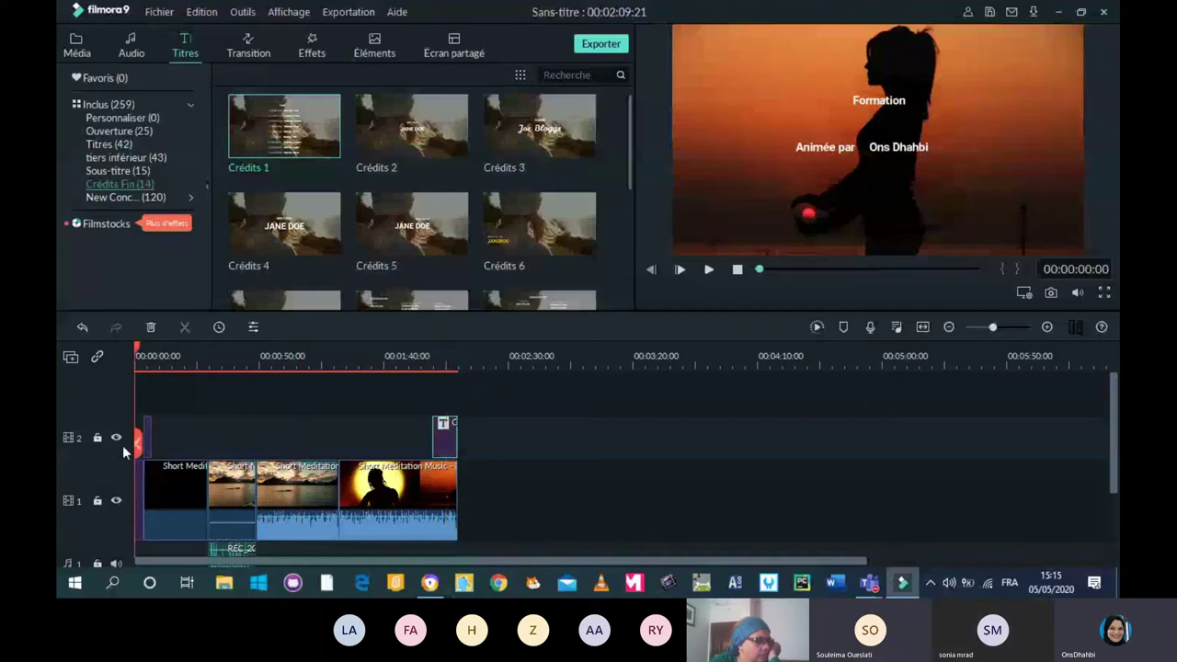
{"action": "left_click", "coordinate": [708, 270]}
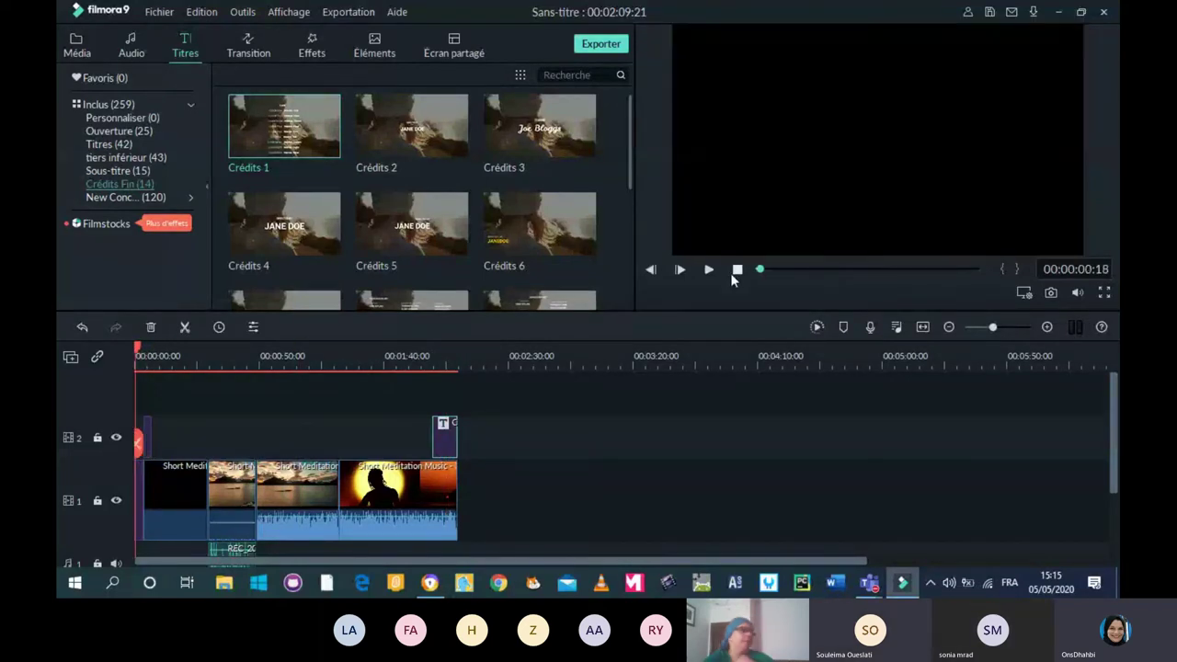
{"action": "left_click", "coordinate": [708, 270]}
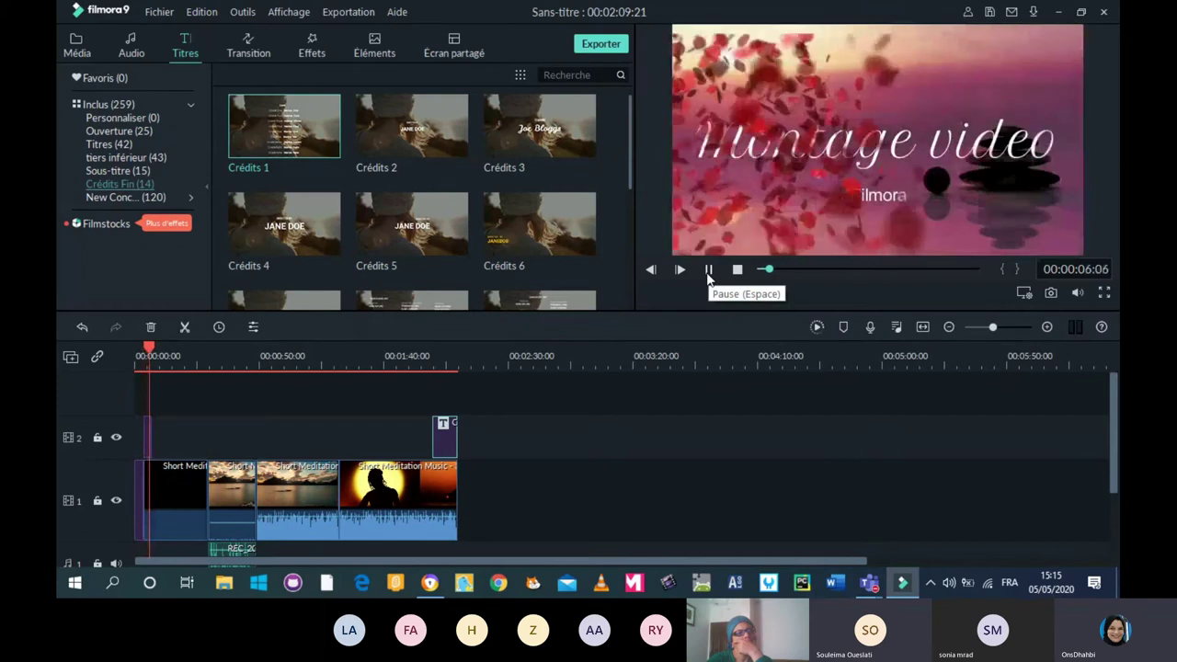
{"action": "left_click", "coordinate": [709, 269]}
Scrub through the first part of the video and preview the passage following the opening title.
{"action": "left_click_drag", "start_coordinate": [151, 354], "coordinate": [264, 393]}
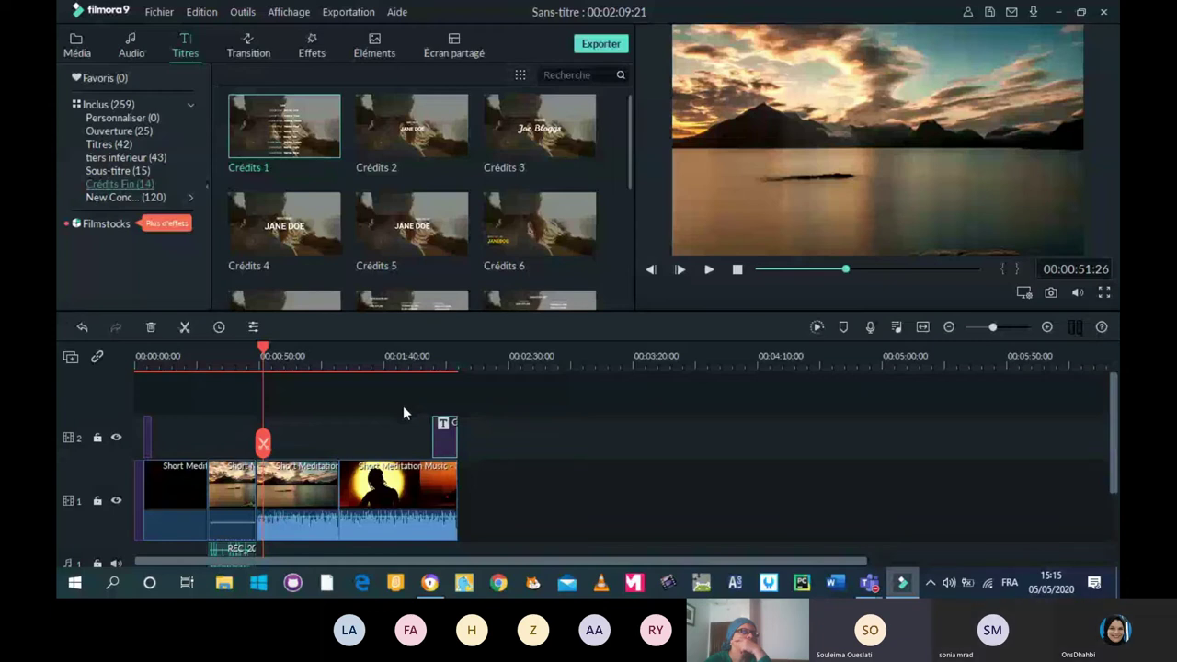
{"action": "left_click_drag", "start_coordinate": [260, 345], "coordinate": [152, 377]}
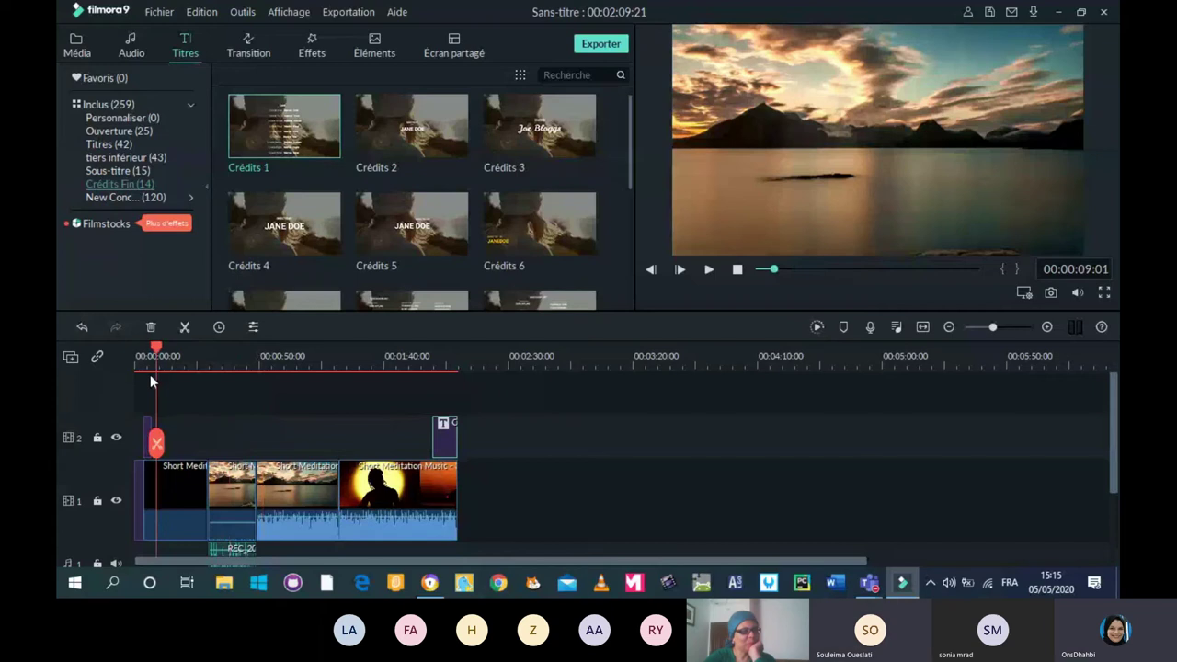
{"action": "left_click", "coordinate": [150, 374]}
{"action": "left_click", "coordinate": [708, 270]}
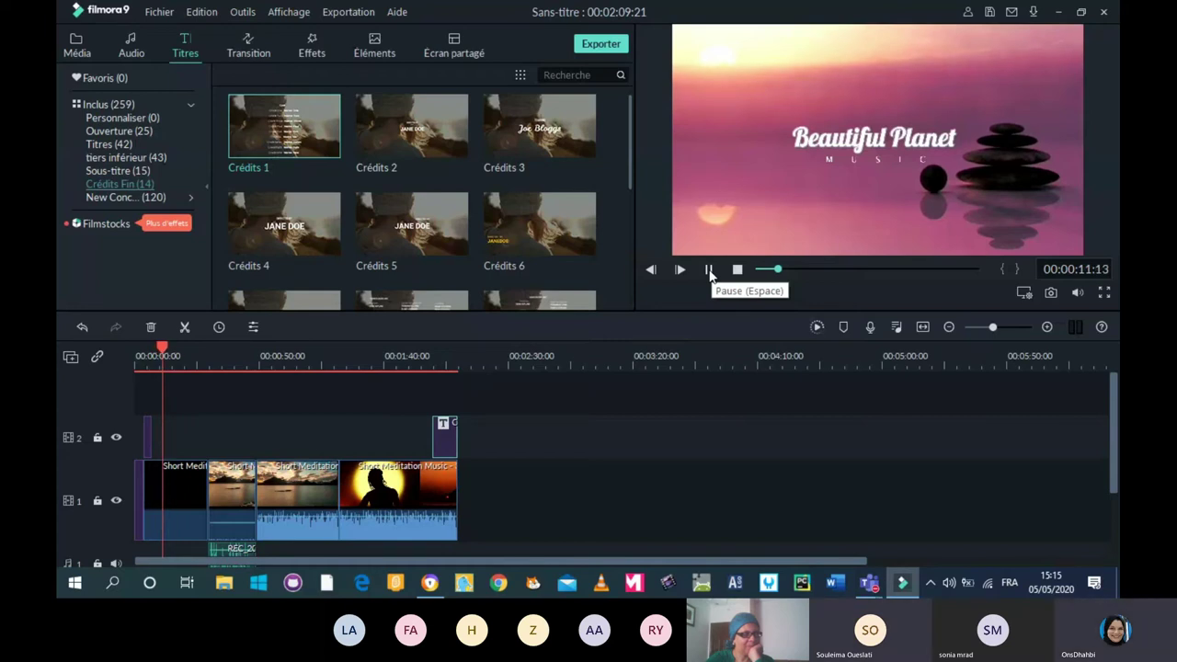
{"action": "left_click", "coordinate": [709, 271]}
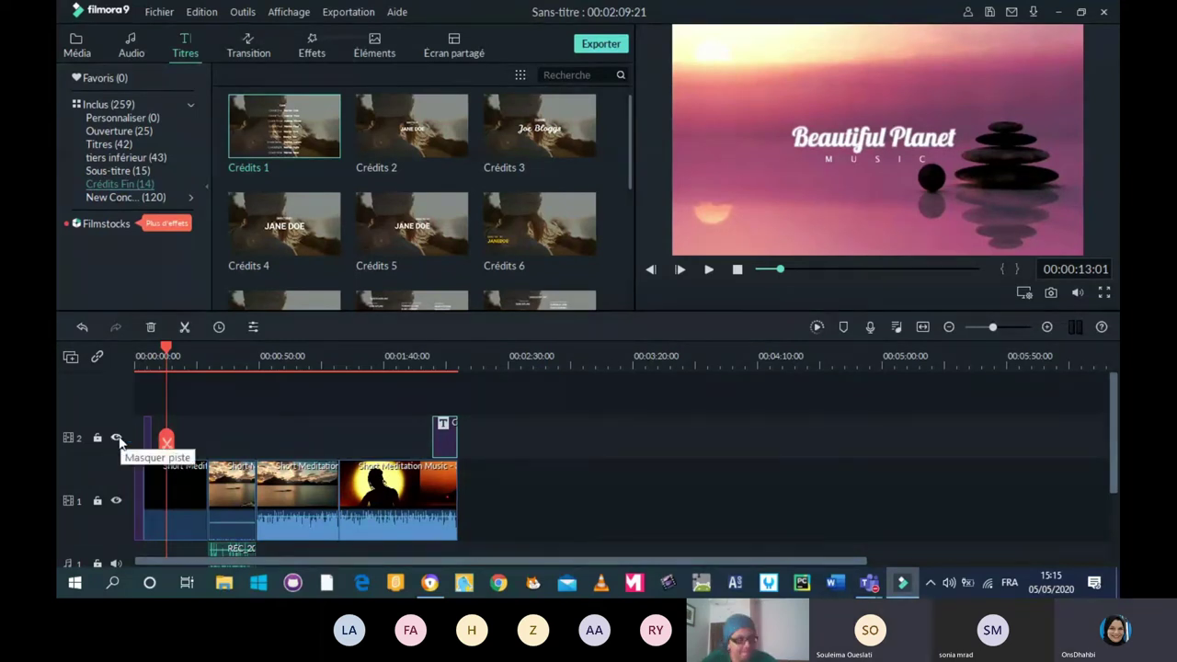
Hide video track 2 and preview the video from the beginning without its titles.
{"action": "left_click", "coordinate": [117, 439]}
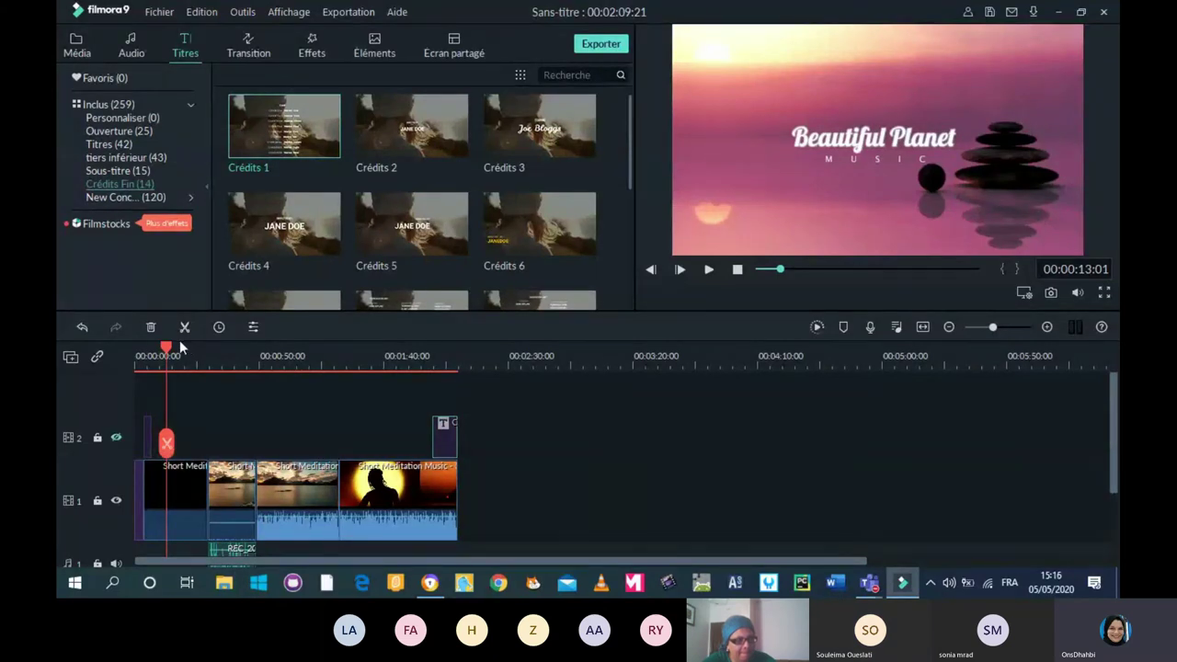
{"action": "left_click_drag", "start_coordinate": [167, 350], "coordinate": [109, 367]}
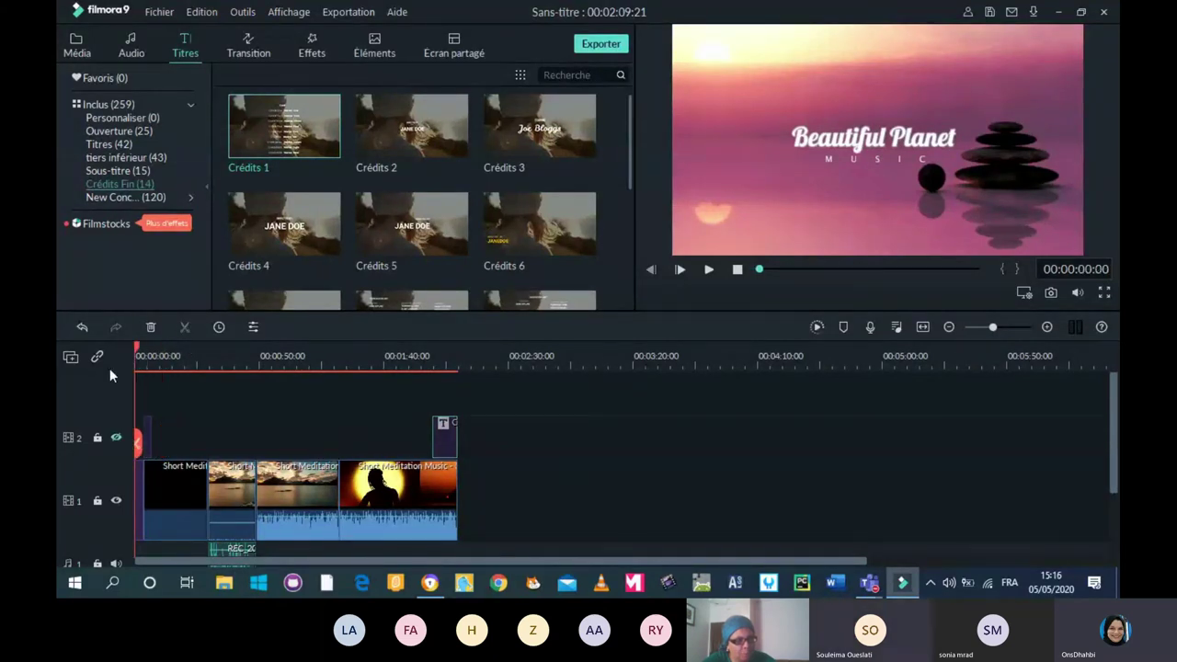
{"action": "left_click", "coordinate": [709, 269]}
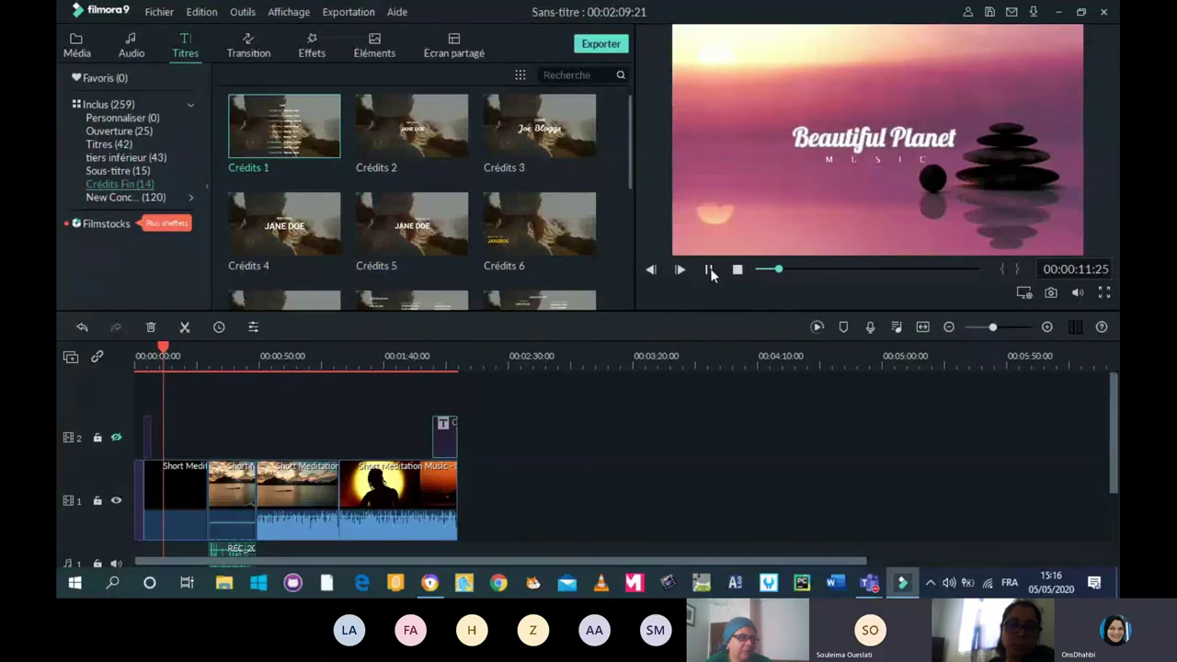
{"action": "left_click", "coordinate": [710, 268]}
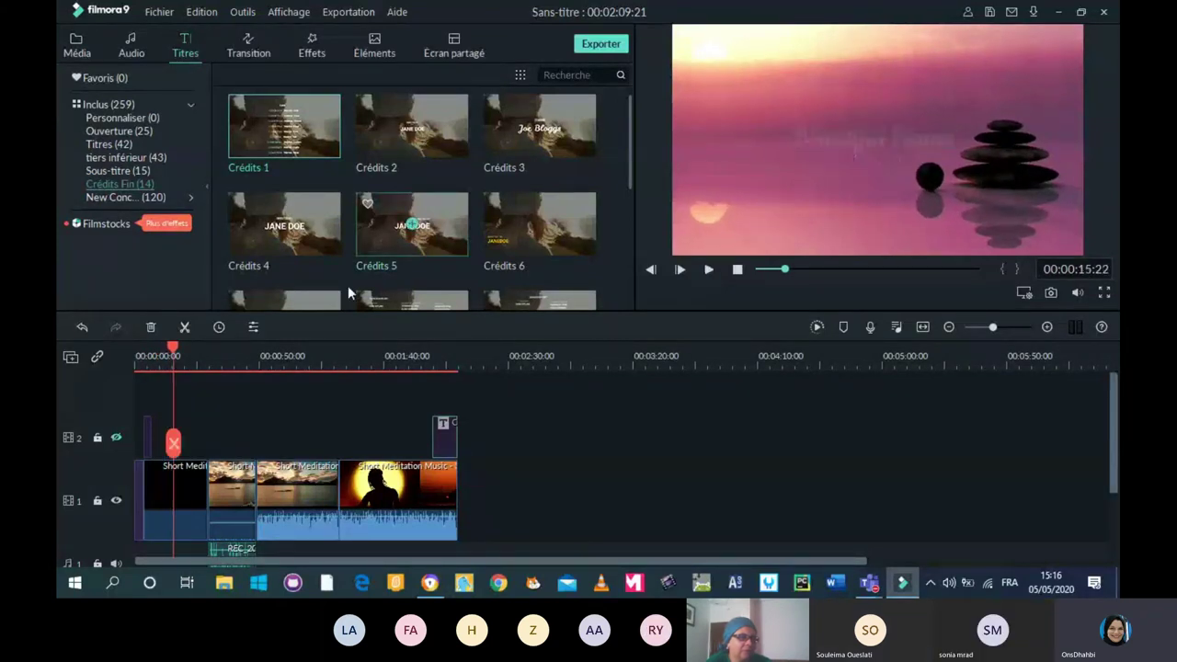
Preview short passages of the video around the start of the lake clip, the middle and the closing clip.
{"action": "left_click", "coordinate": [213, 357]}
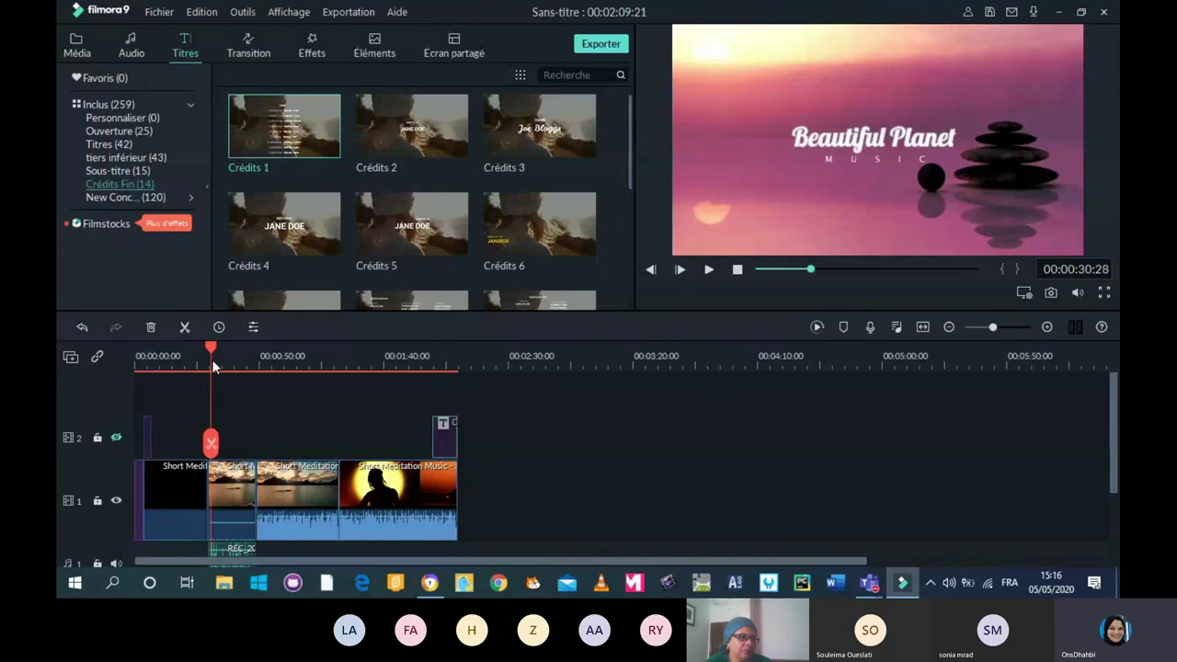
{"action": "left_click", "coordinate": [710, 269]}
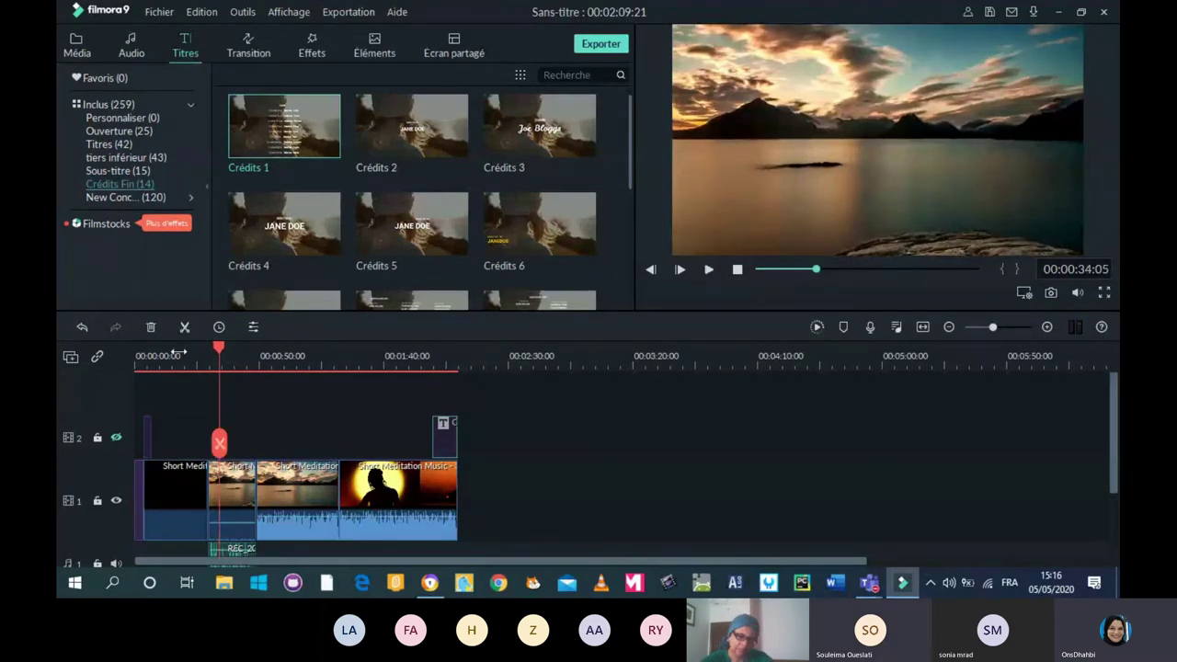
{"action": "left_click_drag", "start_coordinate": [221, 345], "coordinate": [270, 355]}
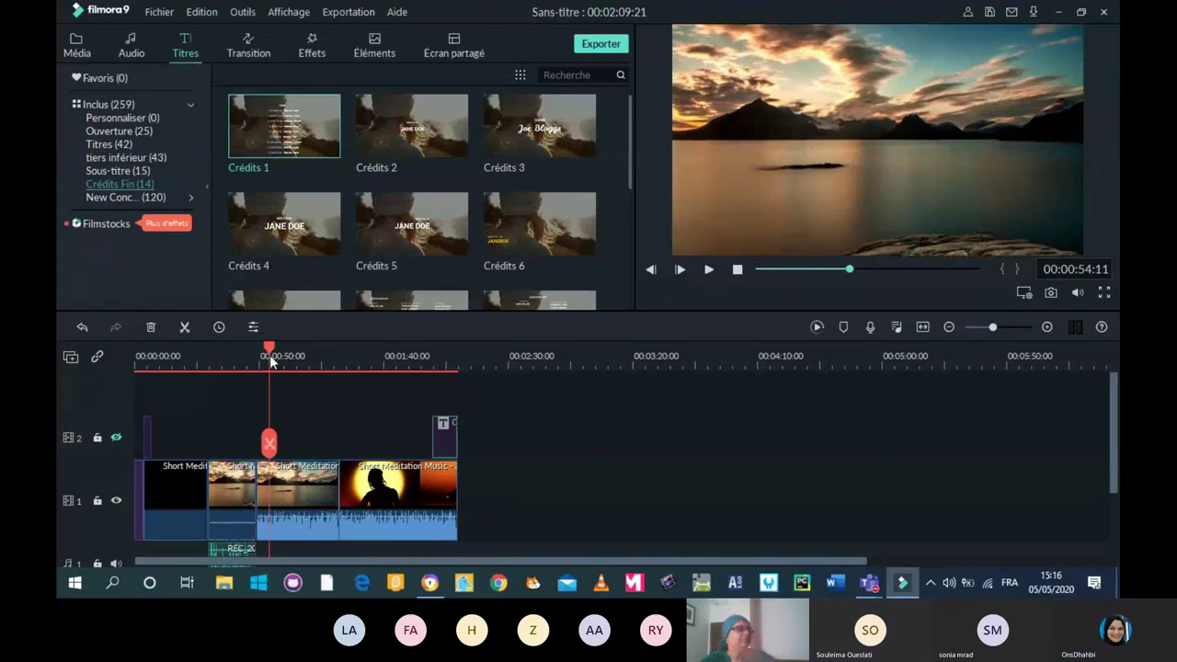
{"action": "left_click", "coordinate": [708, 269]}
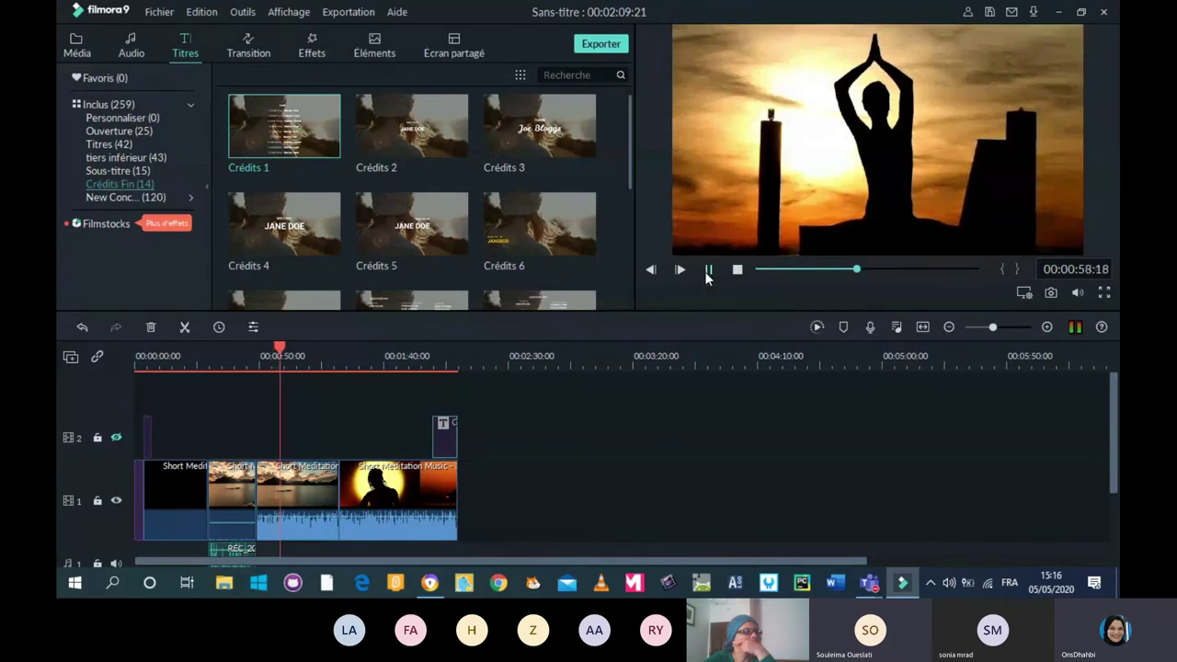
{"action": "left_click", "coordinate": [707, 271]}
{"action": "left_click_drag", "start_coordinate": [281, 366], "coordinate": [440, 380]}
{"action": "left_click", "coordinate": [709, 269]}
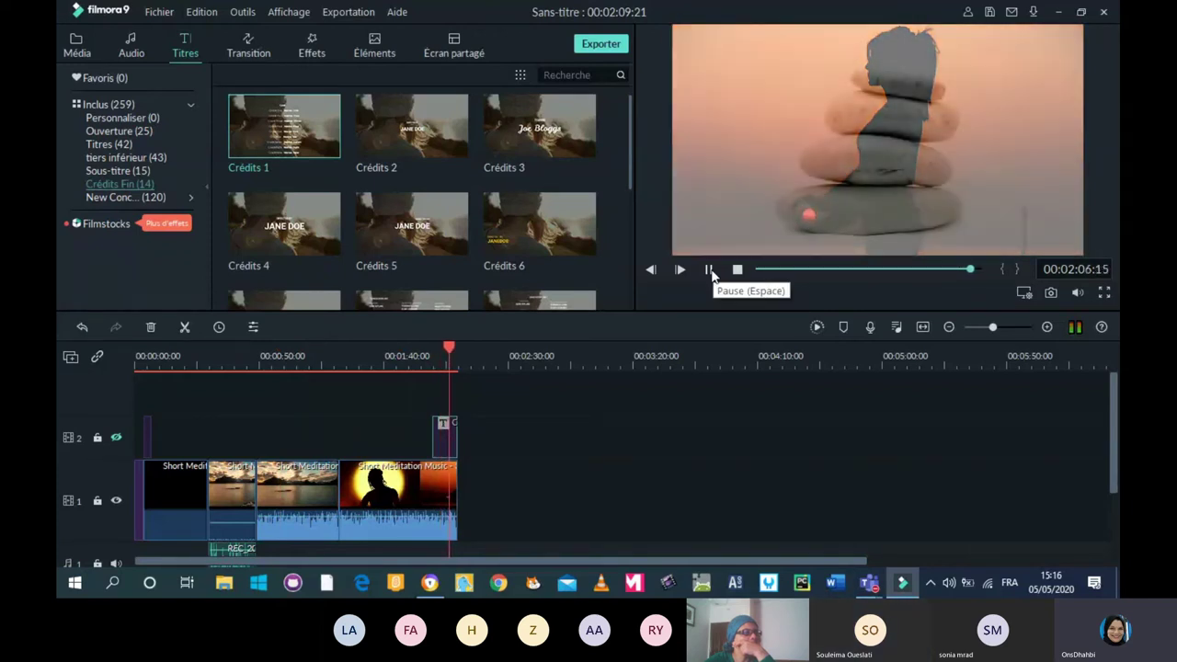
{"action": "left_click", "coordinate": [709, 269]}
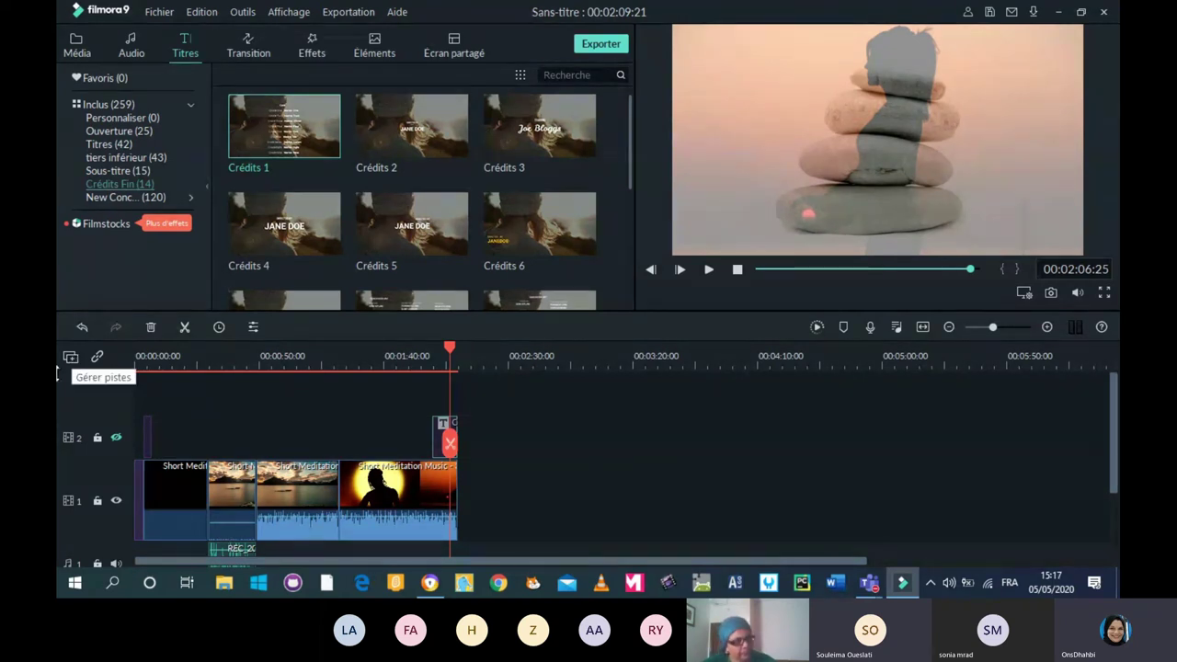
Examine the track management options and preview the passage under the opening title on hidden video track 2.
{"action": "left_click", "coordinate": [68, 358]}
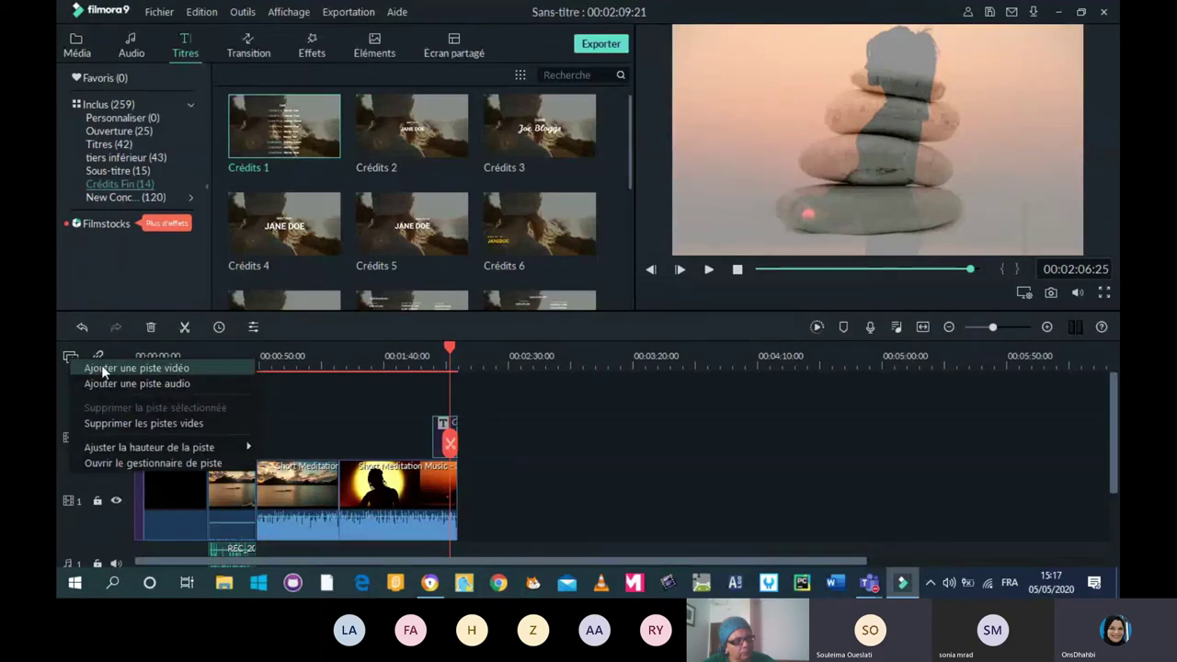
{"action": "left_click", "coordinate": [101, 367]}
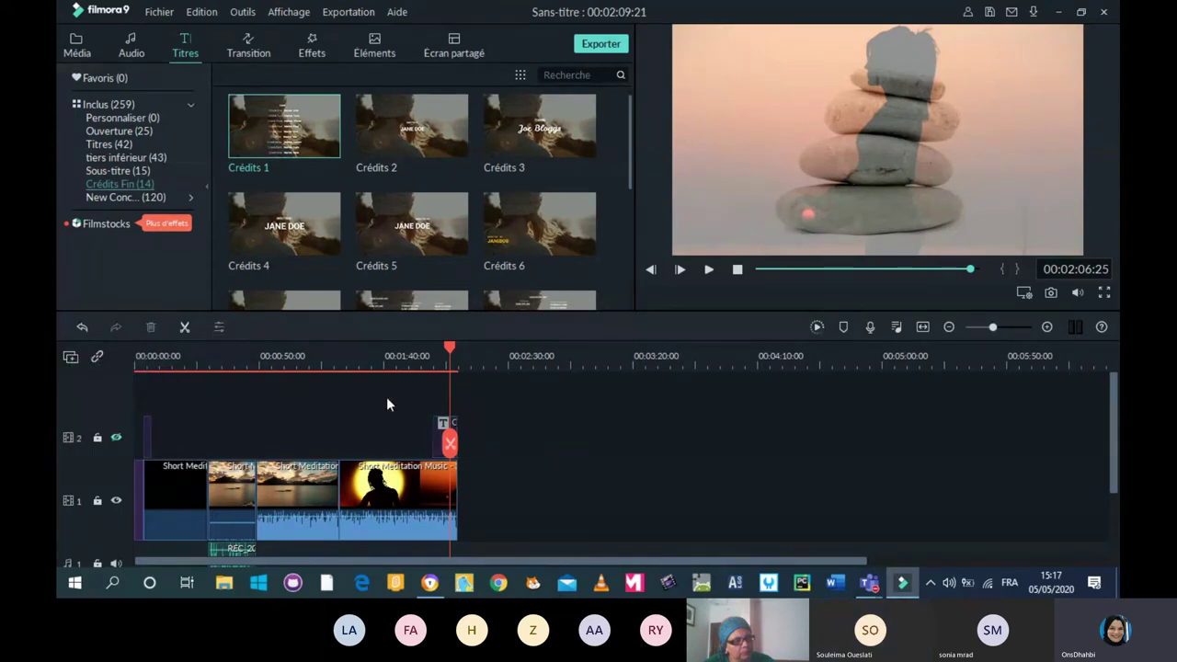
{"action": "left_click", "coordinate": [147, 445]}
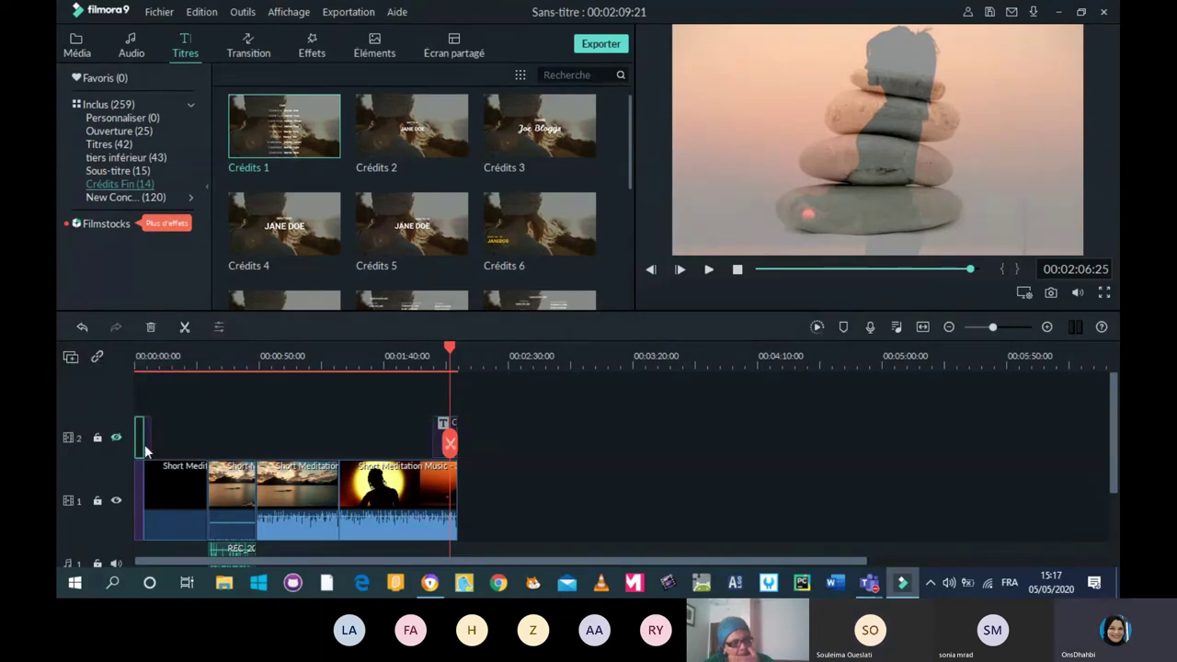
{"action": "left_click", "coordinate": [357, 364]}
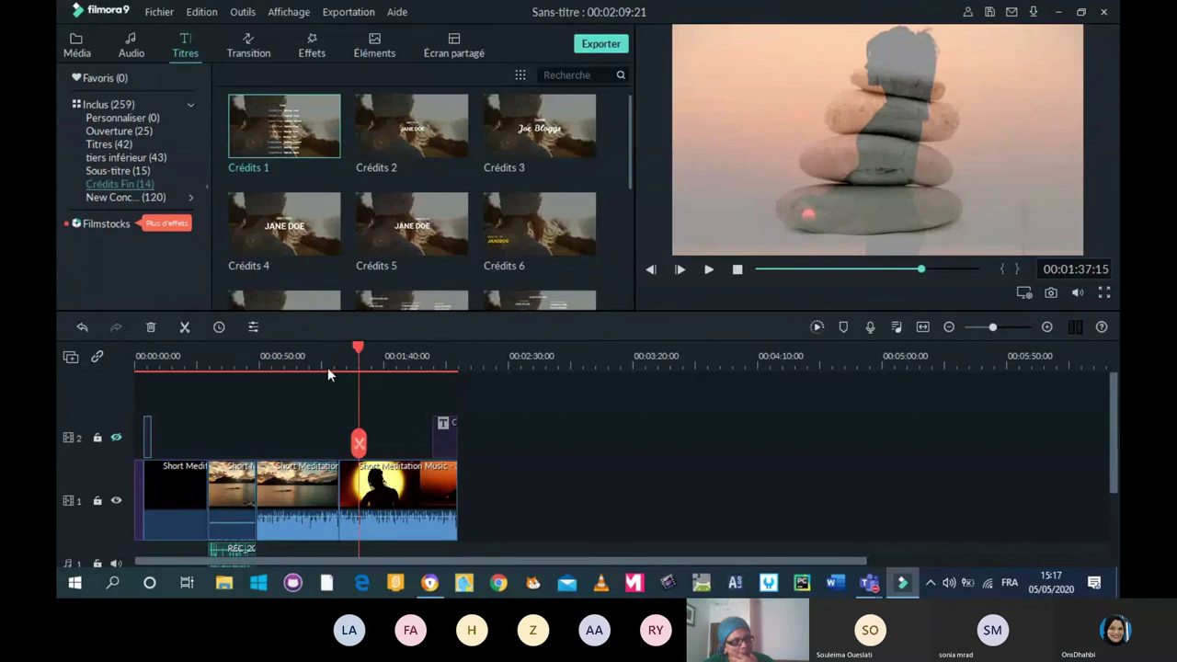
{"action": "left_click_drag", "start_coordinate": [328, 367], "coordinate": [149, 424]}
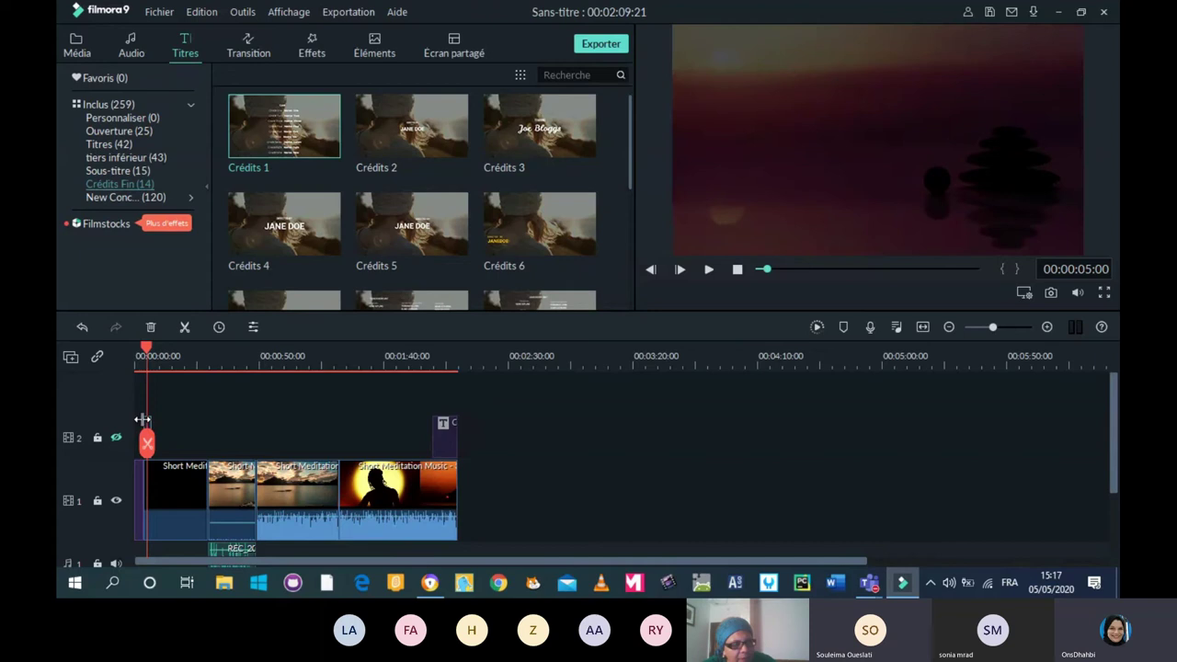
{"action": "left_click", "coordinate": [708, 269]}
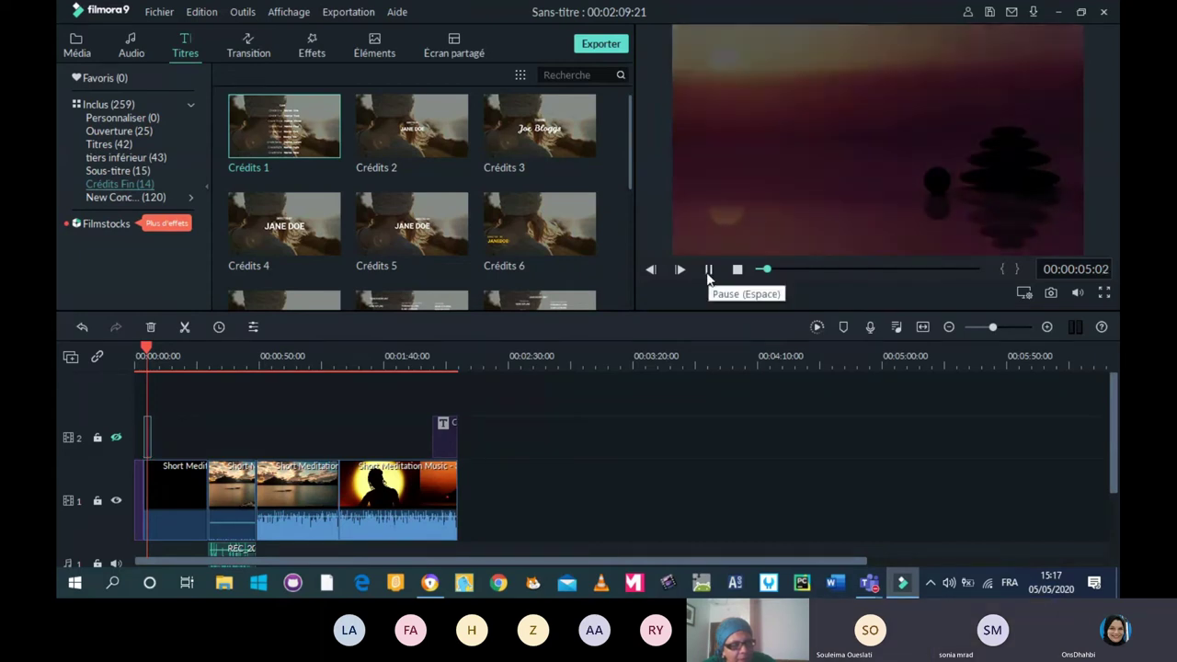
{"action": "left_click", "coordinate": [709, 269]}
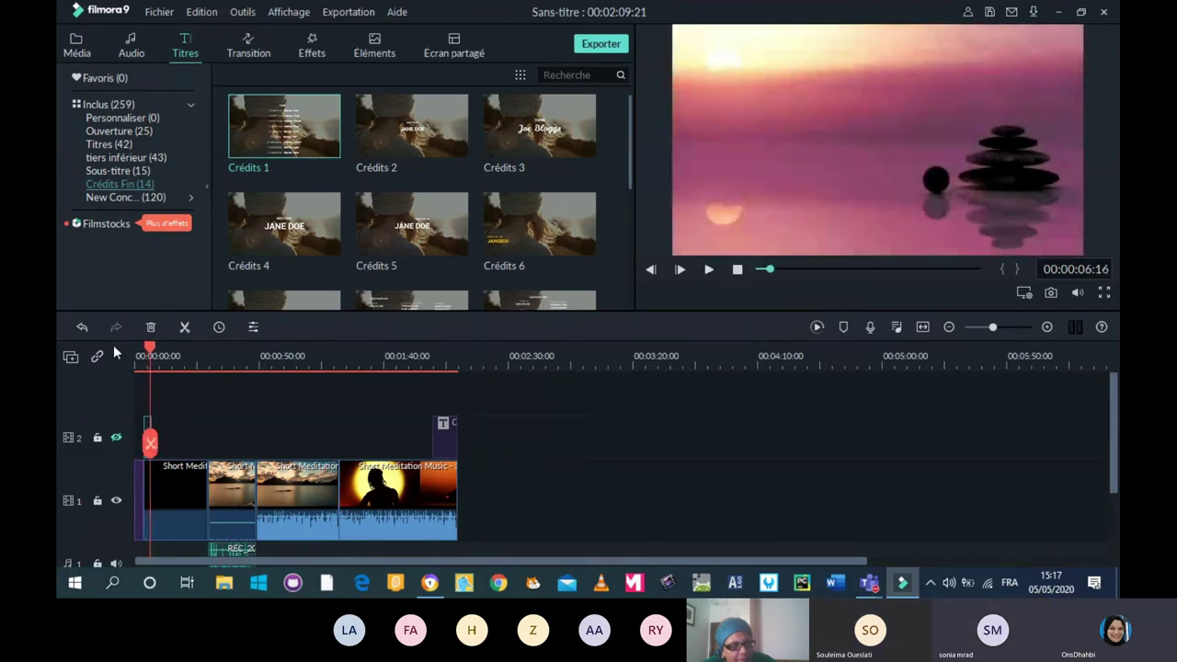
{"action": "left_click", "coordinate": [73, 357]}
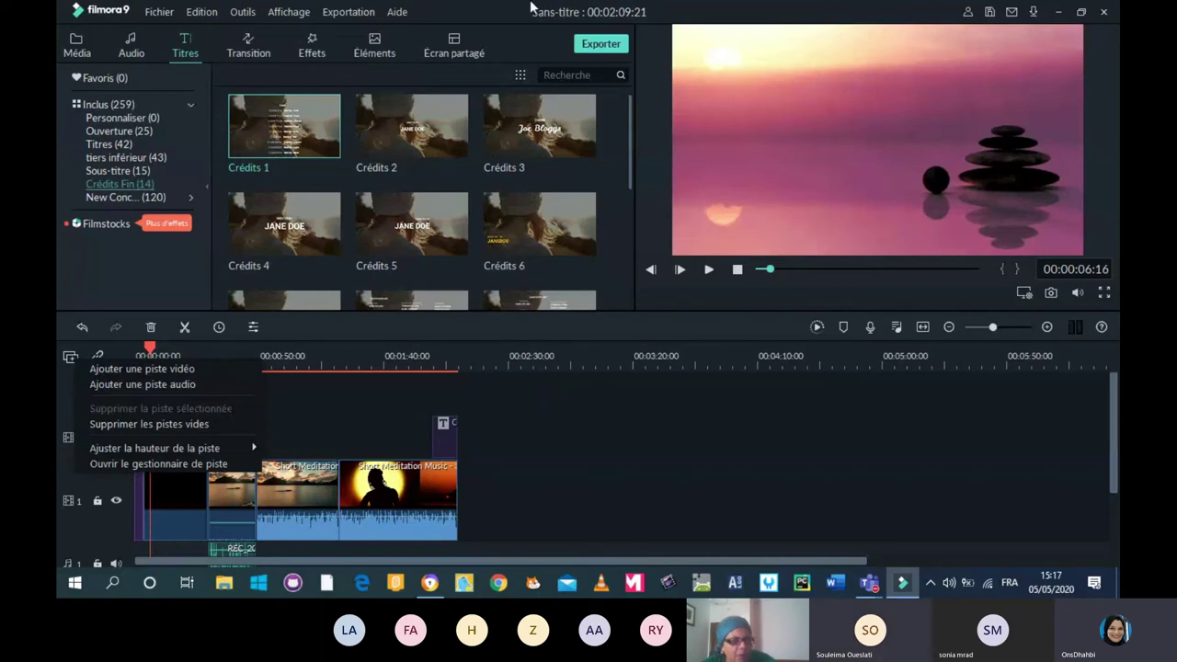
Browse the included split-screen layouts, from the three- and four-part ones back to the two-part ones.
{"action": "left_click", "coordinate": [463, 42]}
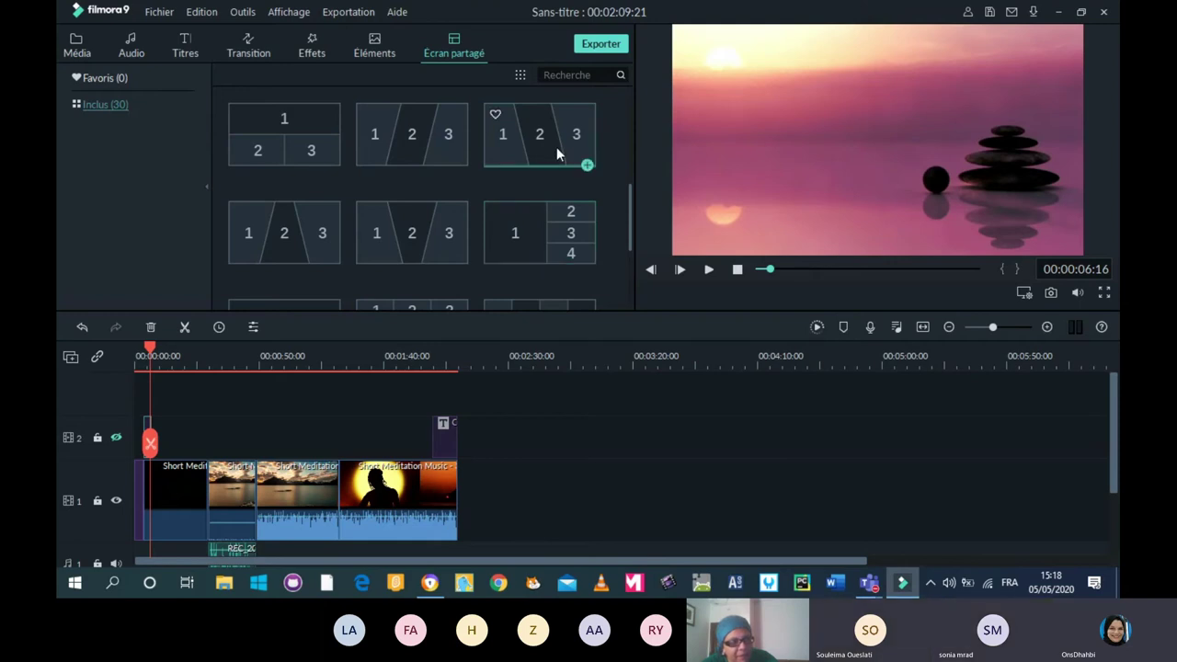
{"action": "left_click_drag", "start_coordinate": [629, 211], "coordinate": [632, 187]}
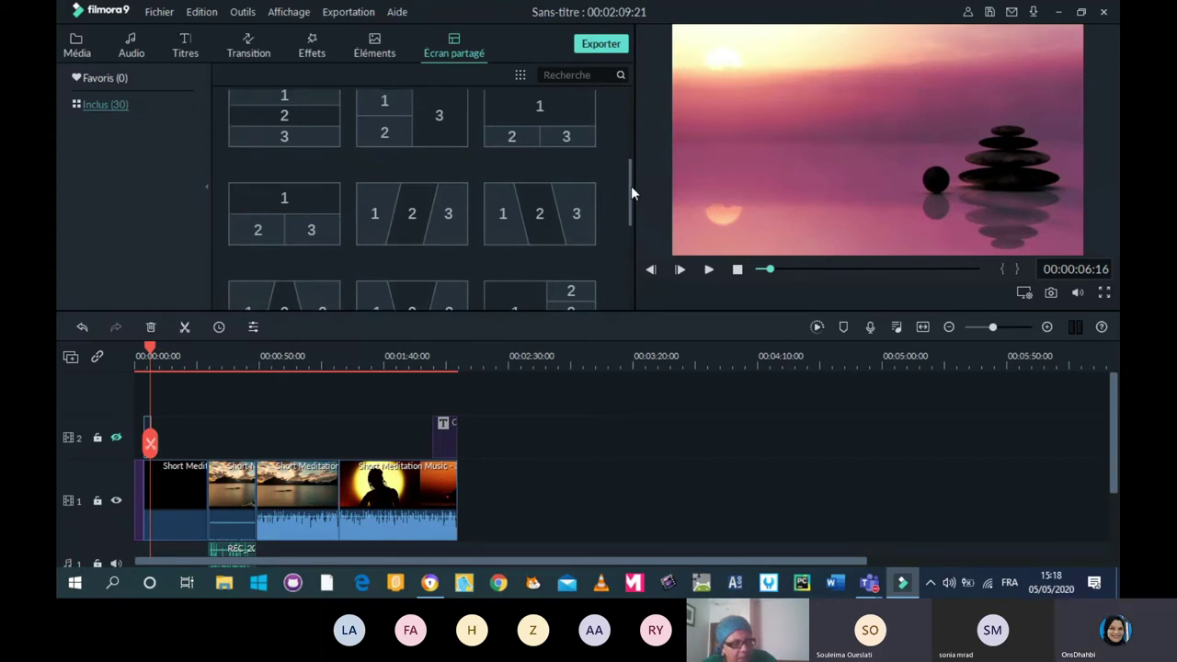
{"action": "left_click_drag", "start_coordinate": [629, 186], "coordinate": [624, 115]}
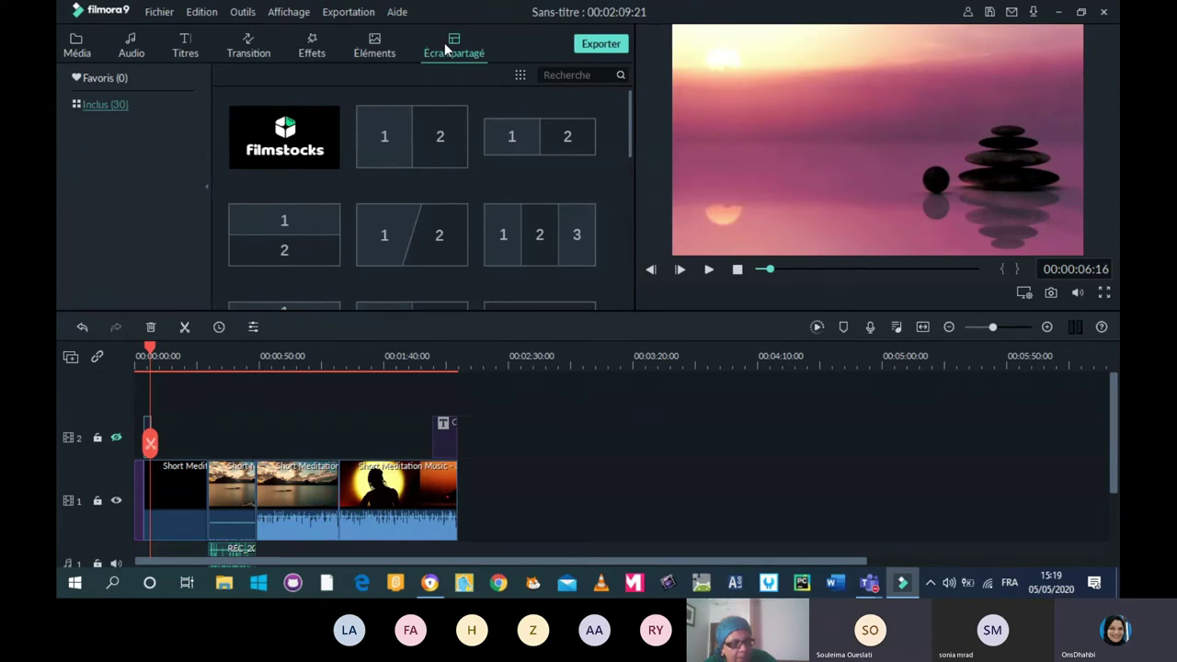
Preview the video from the beginning through the "Beautiful Planet" text and examine the audio tracks on the timeline.
{"action": "left_click_drag", "start_coordinate": [150, 351], "coordinate": [104, 364]}
{"action": "left_click", "coordinate": [709, 269]}
{"action": "left_click", "coordinate": [709, 269]}
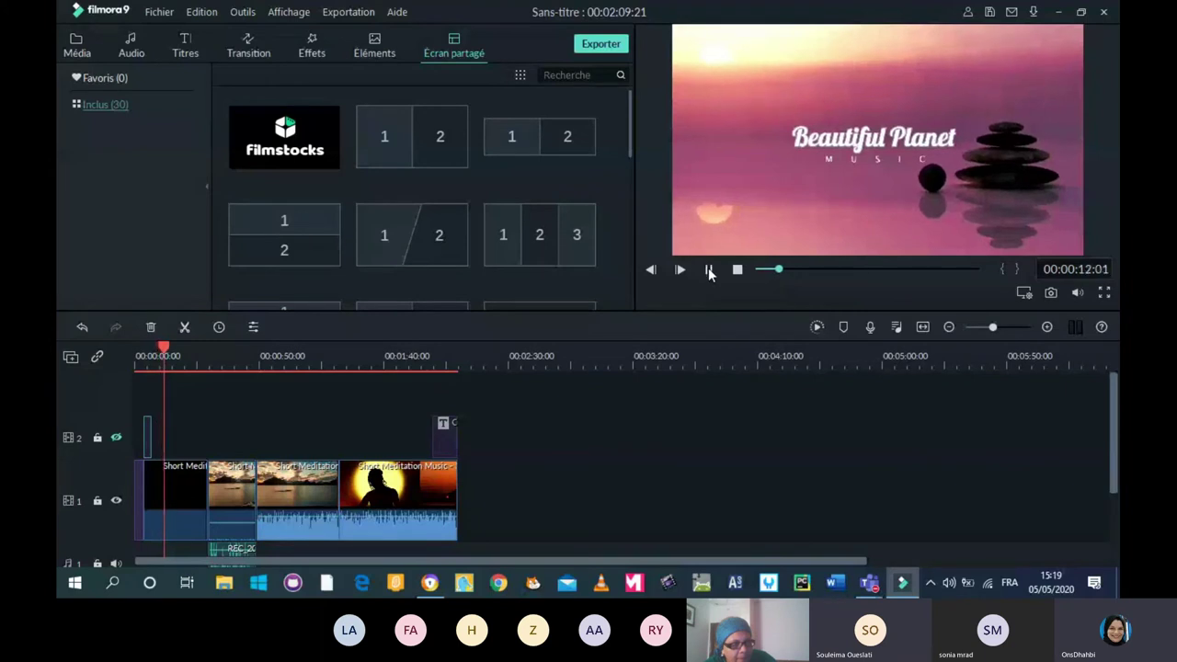
{"action": "left_click", "coordinate": [709, 269]}
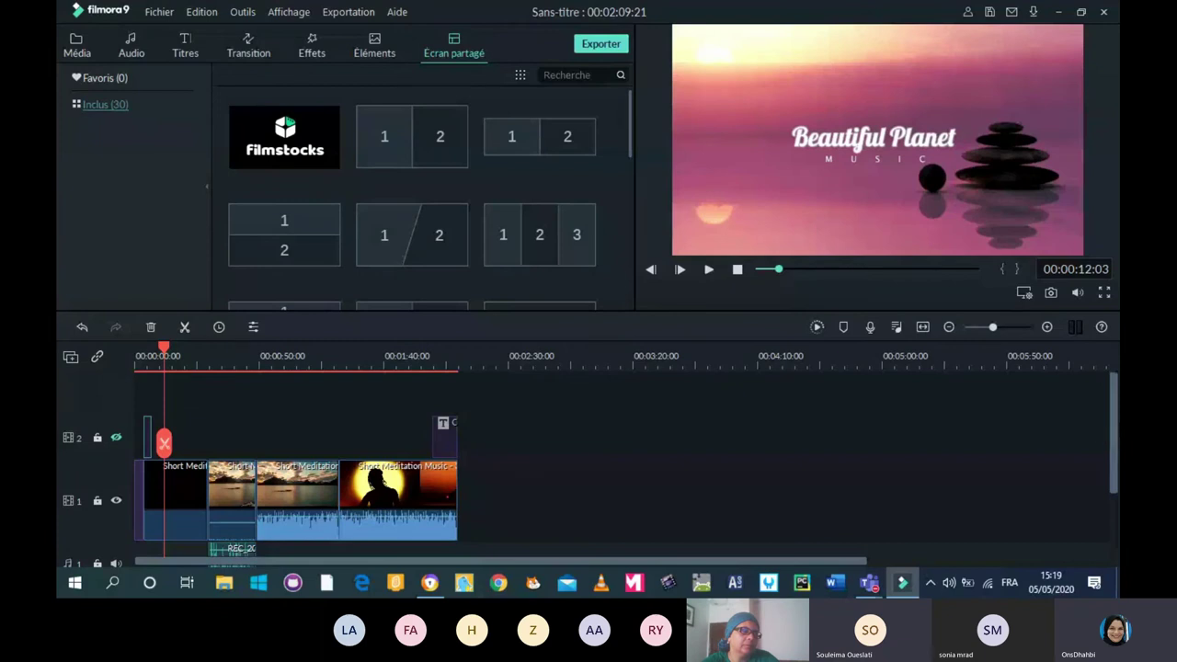
{"action": "scroll", "coordinate": [1114, 479], "scroll_direction": "down", "scroll_amount": 2}
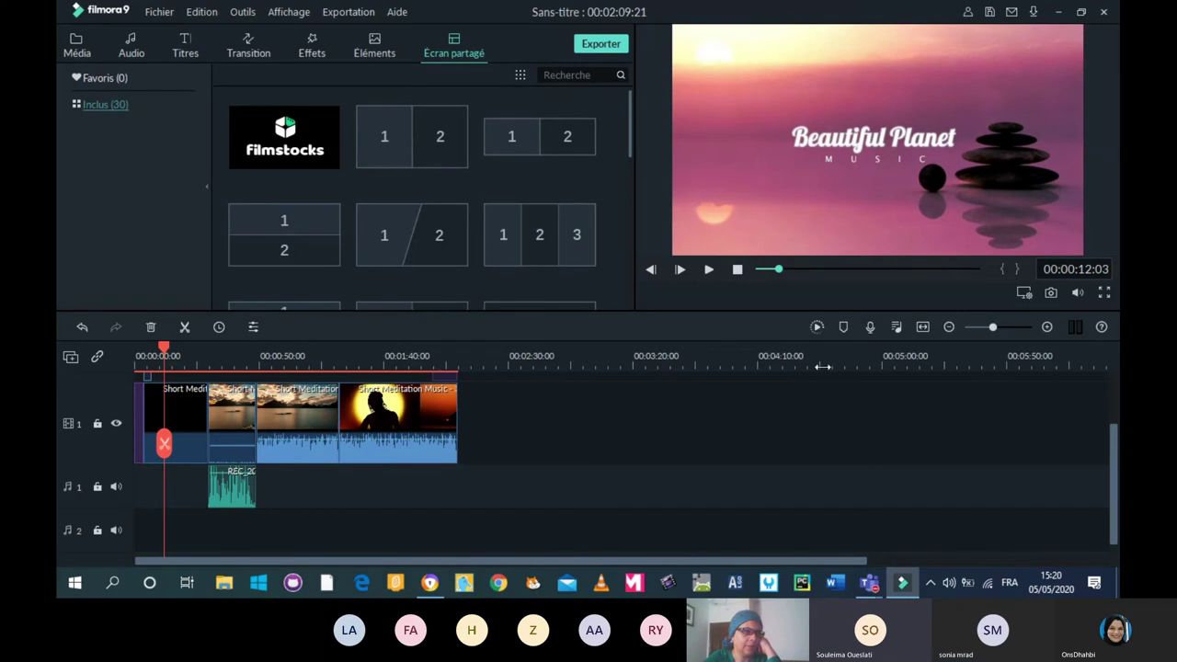
{"action": "left_click_drag", "start_coordinate": [1112, 469], "coordinate": [1112, 419]}
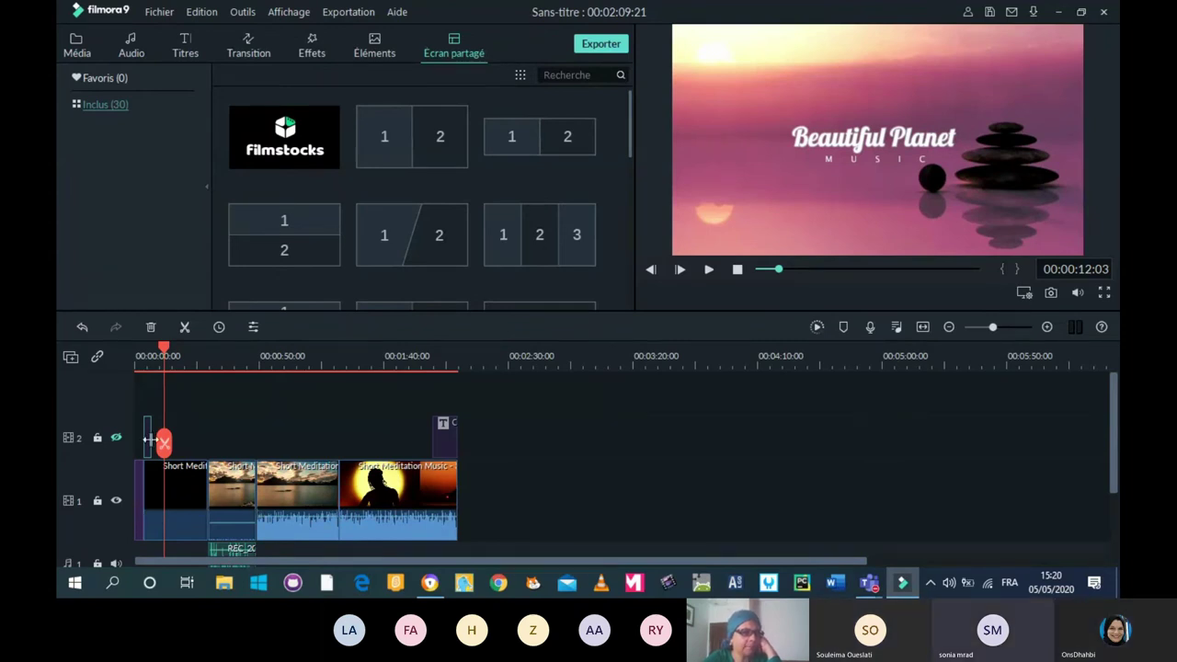
Add a new video track above video track 2, with the timeline enlarged one level.
{"action": "left_click", "coordinate": [1047, 327]}
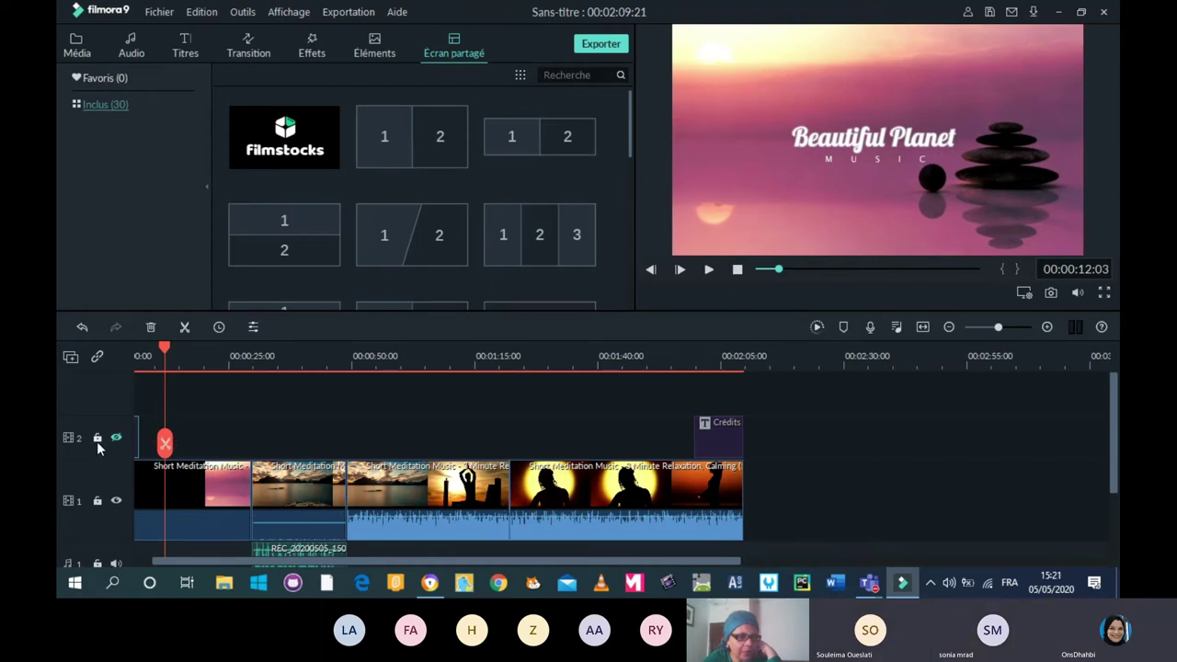
{"action": "left_click", "coordinate": [70, 358]}
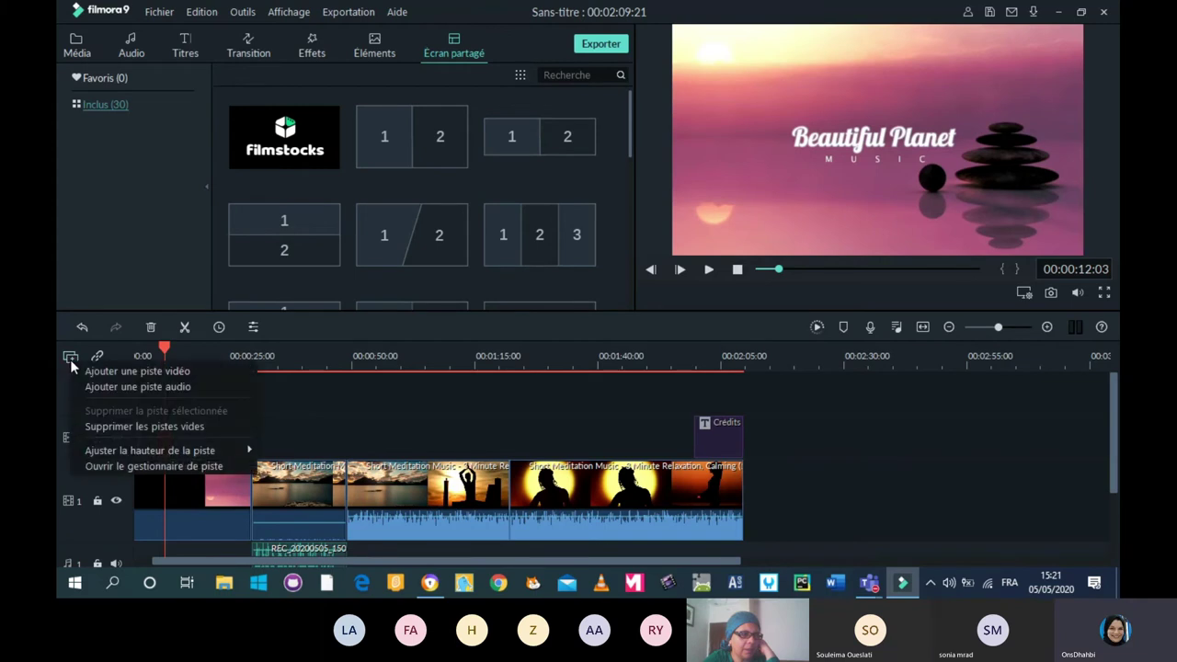
{"action": "left_click", "coordinate": [109, 369]}
{"action": "left_click", "coordinate": [403, 429]}
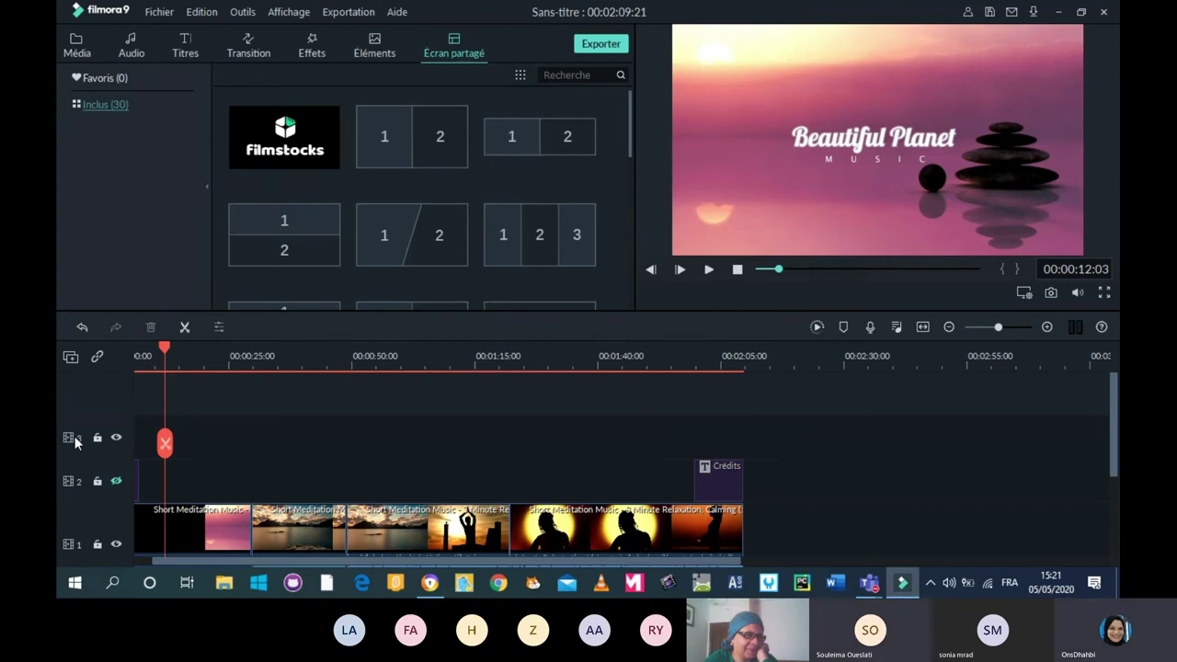
Add the Titre 4 title to video track 2 at the start of the lake clip.
{"action": "left_click", "coordinate": [180, 45]}
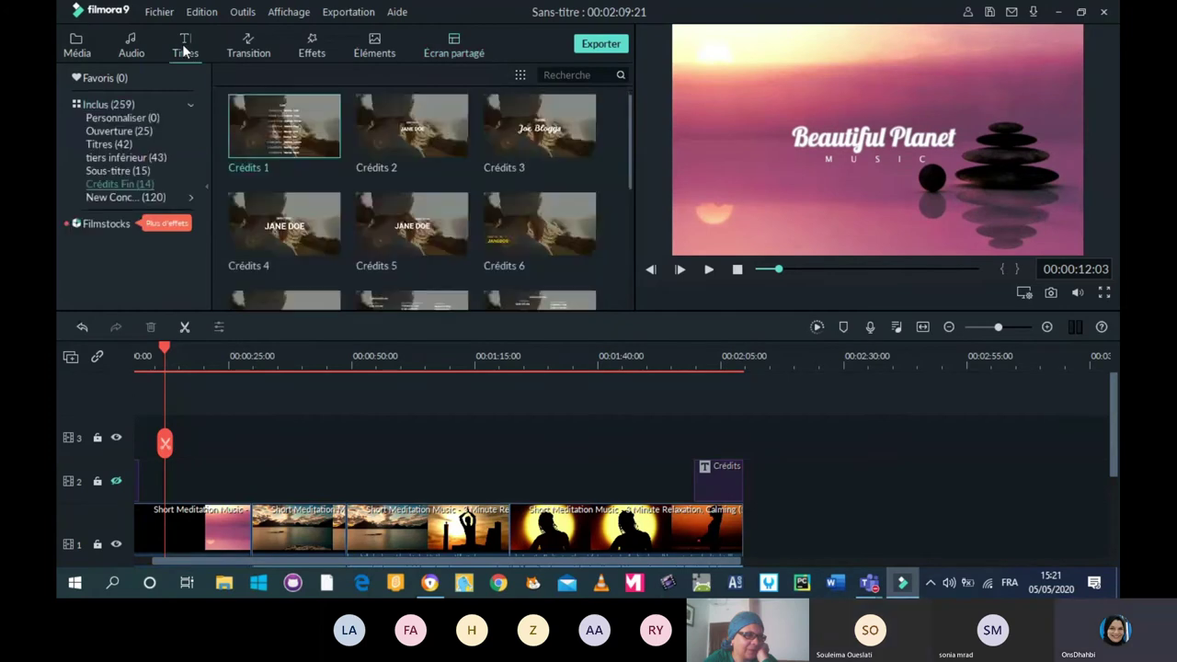
{"action": "left_click", "coordinate": [104, 145]}
{"action": "left_click_drag", "start_coordinate": [416, 235], "coordinate": [259, 485]}
Replace the "YOU PRESENT" text of the Titre 4 title with "Exemple".
{"action": "double_click", "coordinate": [260, 480]}
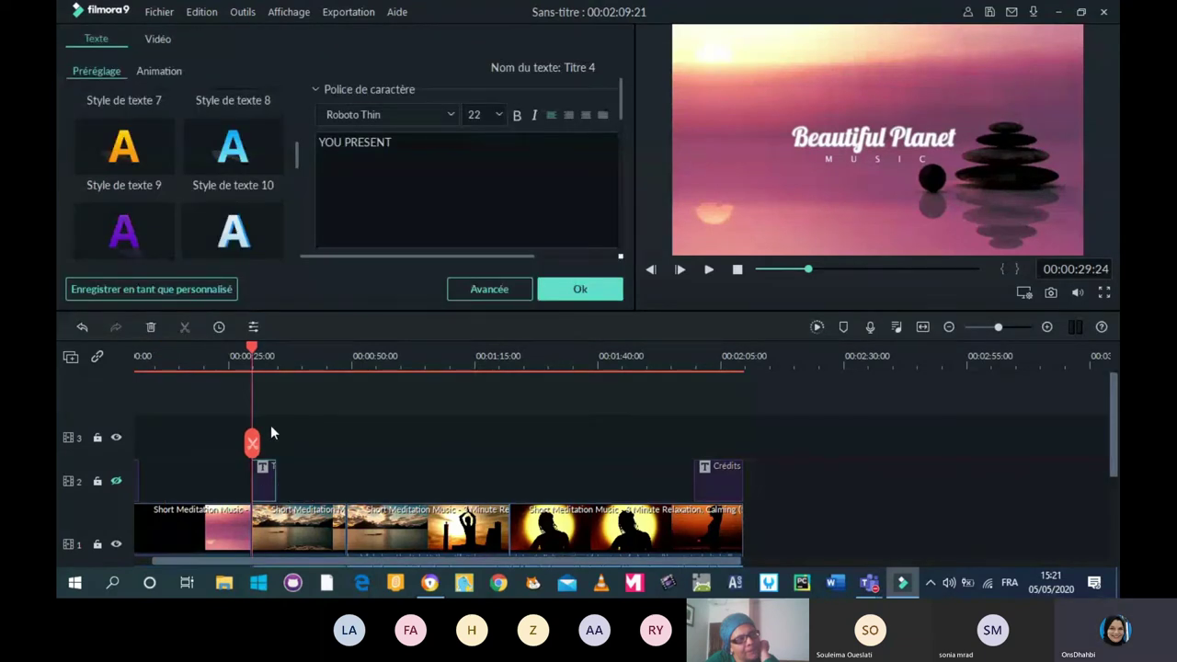
{"action": "left_click", "coordinate": [410, 147]}
{"action": "left_click_drag", "start_coordinate": [410, 147], "coordinate": [297, 147]}
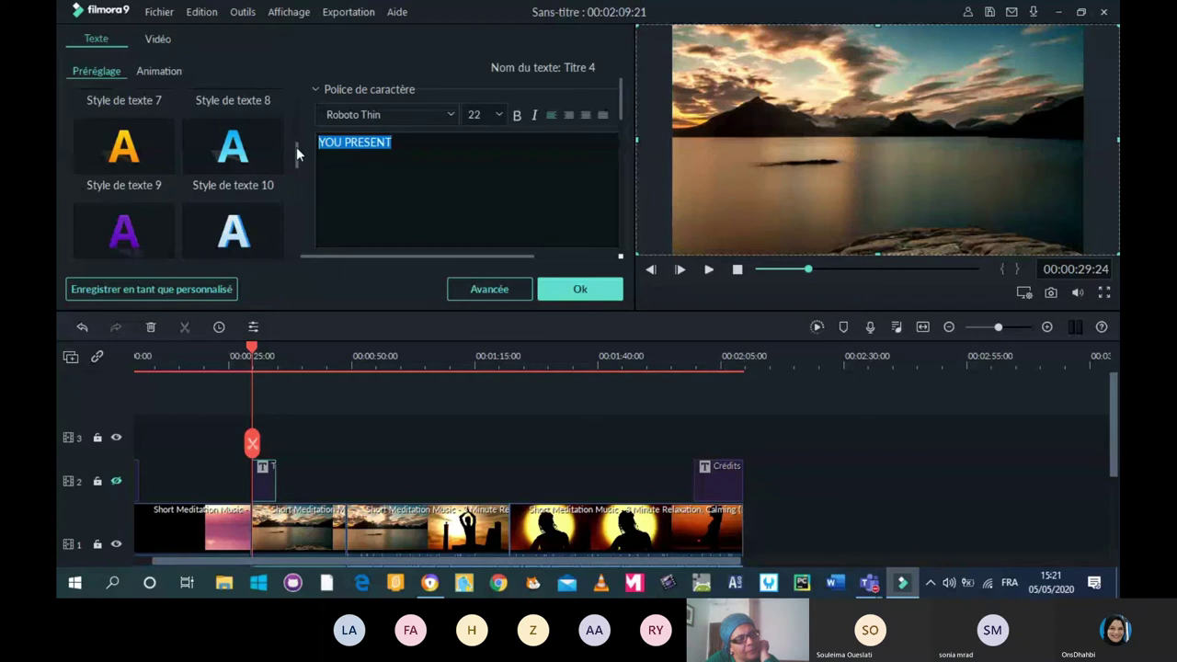
{"action": "type", "text": "E"}
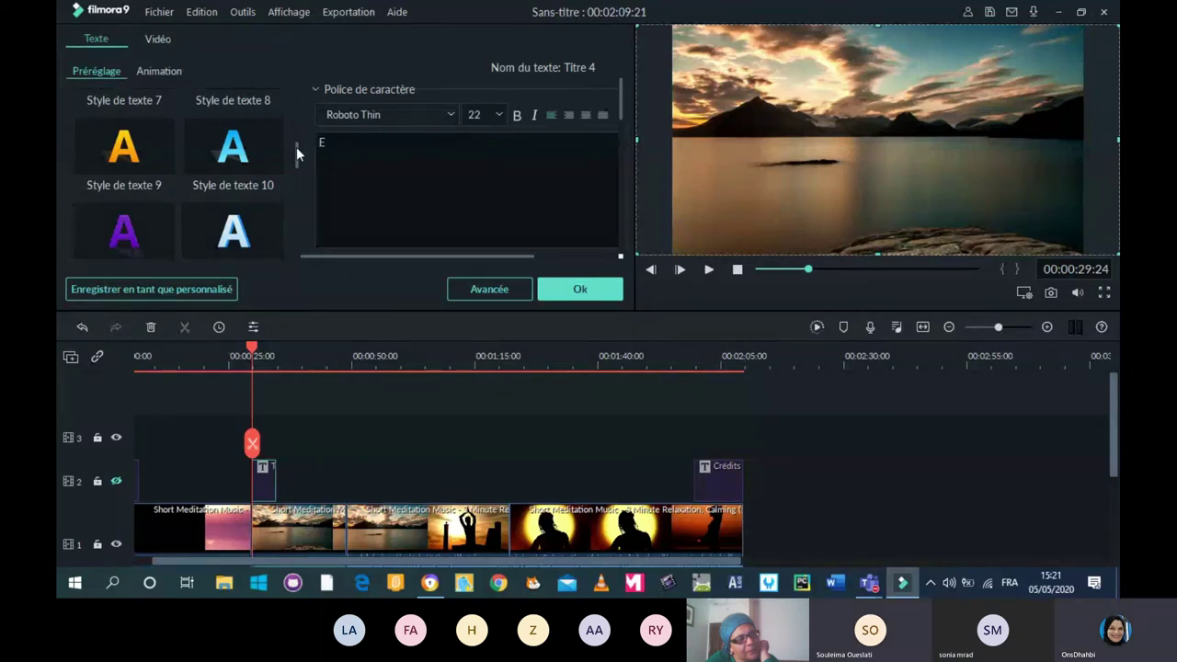
{"action": "type", "text": "xemple"}
Move the Titre 4 title up to video track 3, stretch it into the closing silhouette clip, and preview it.
{"action": "left_click_drag", "start_coordinate": [262, 478], "coordinate": [267, 440]}
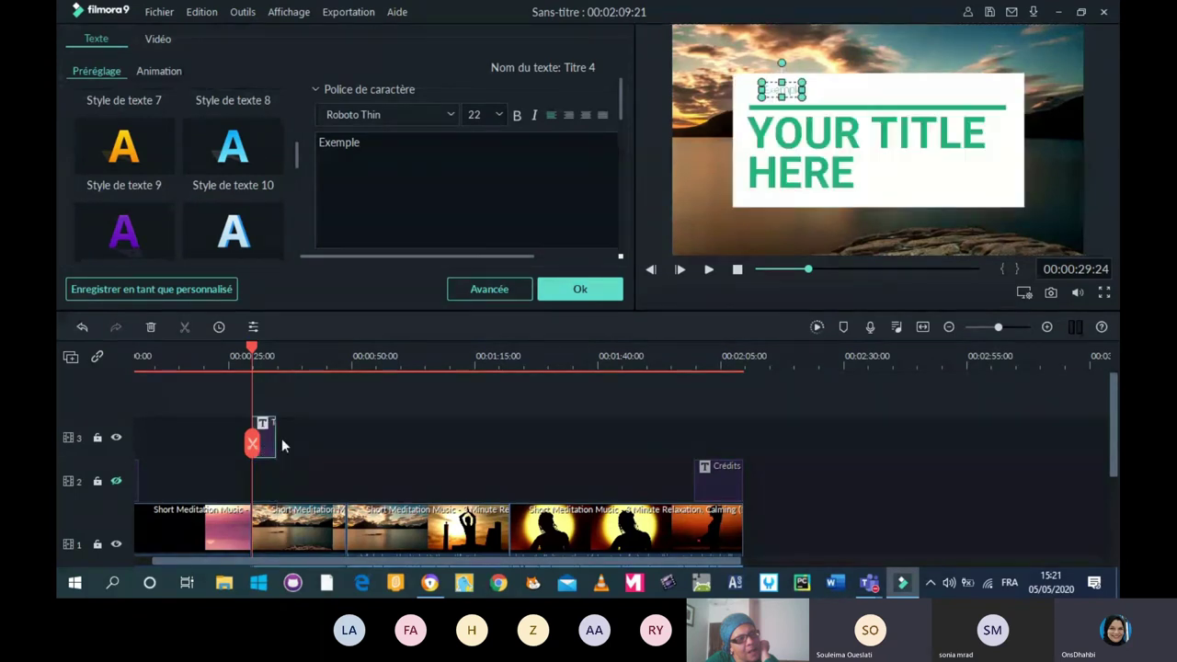
{"action": "left_click_drag", "start_coordinate": [275, 445], "coordinate": [646, 447]}
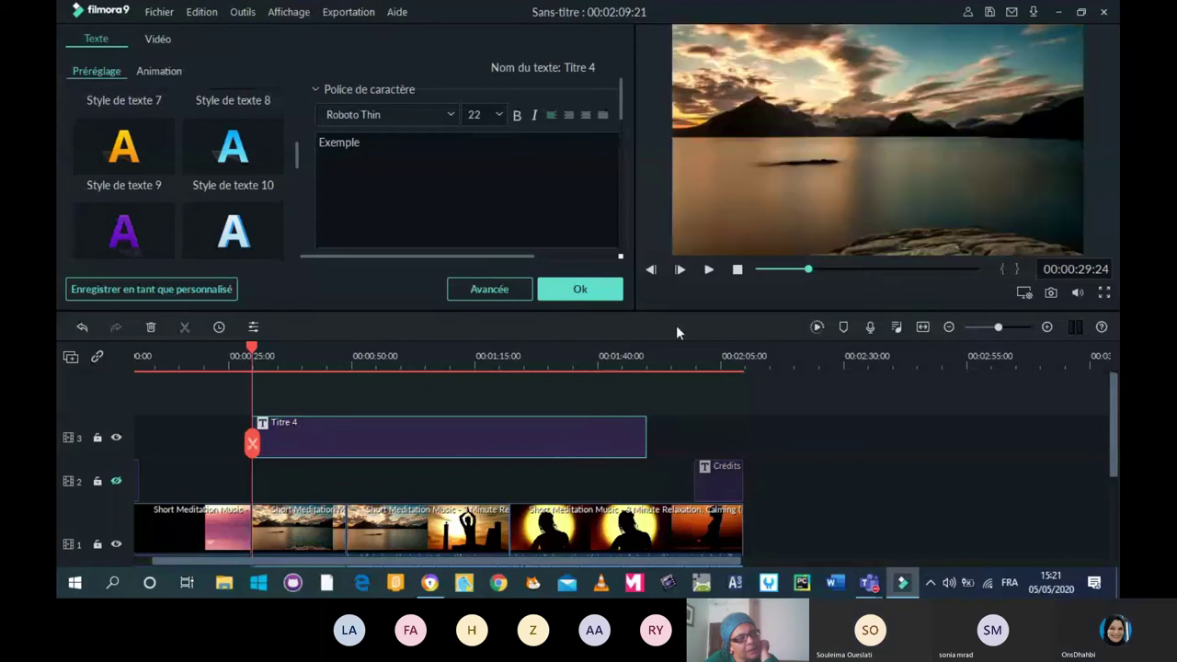
{"action": "left_click", "coordinate": [709, 270]}
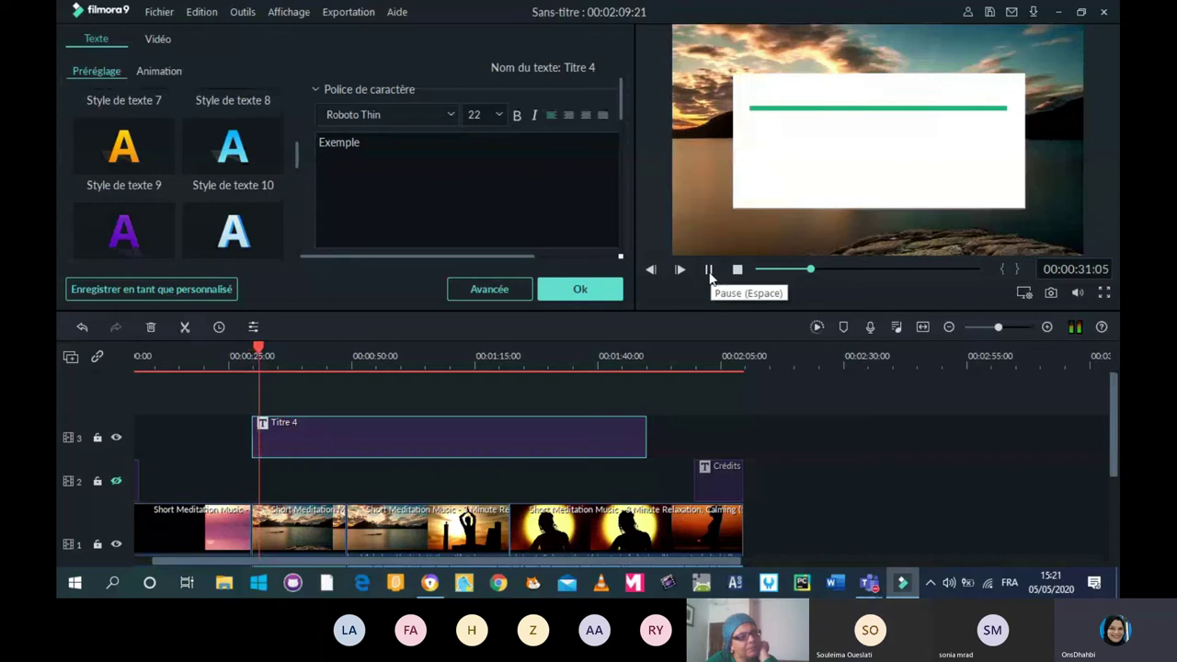
{"action": "left_click", "coordinate": [709, 271]}
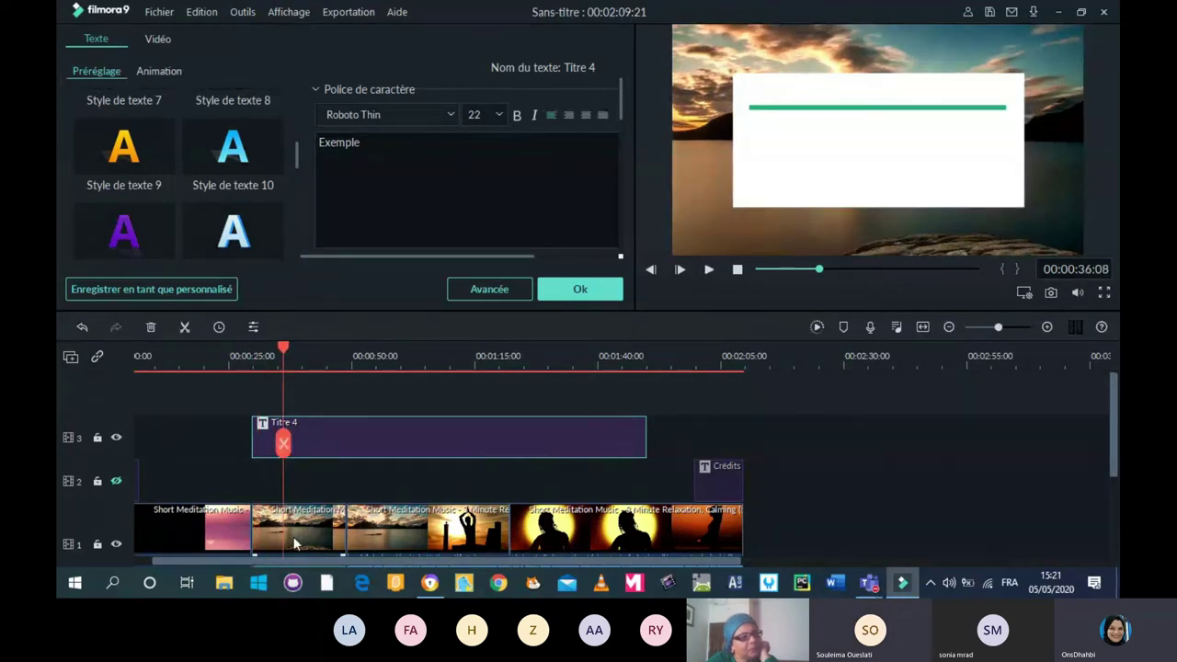
Move the Titre 4 title near the start of video track 3, shorten it to just past the opening title, and return to the beginning.
{"action": "left_click_drag", "start_coordinate": [204, 562], "coordinate": [186, 562]}
{"action": "left_click_drag", "start_coordinate": [370, 434], "coordinate": [262, 440]}
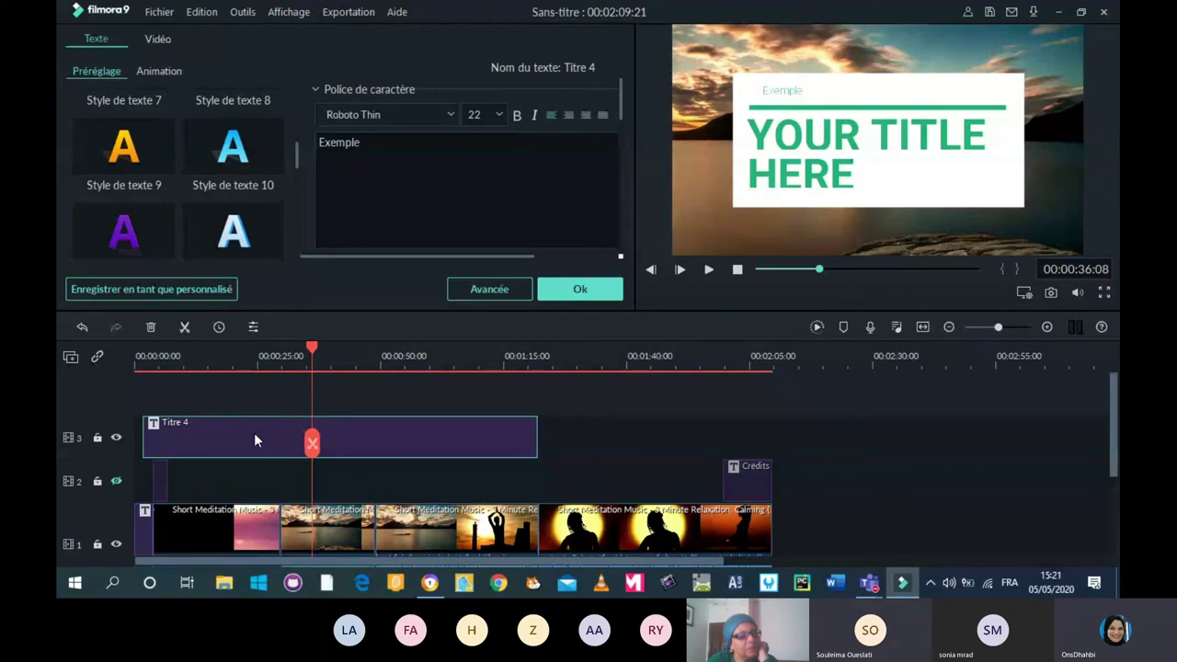
{"action": "key", "text": "ctrl+z"}
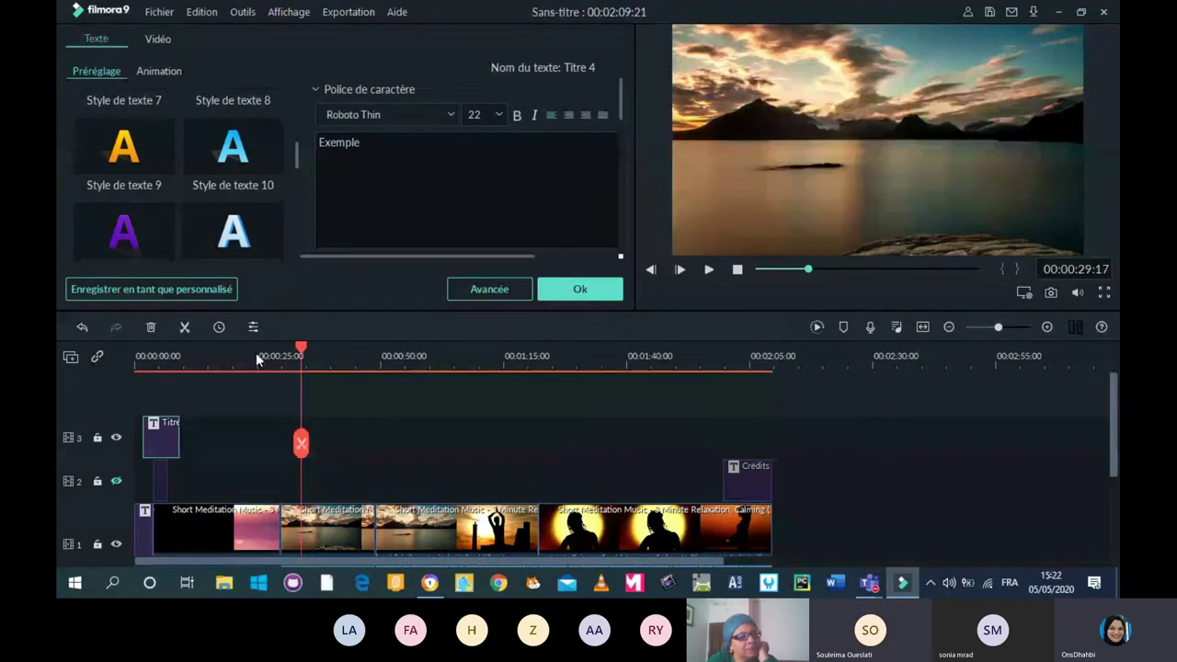
{"action": "key", "text": "Home"}
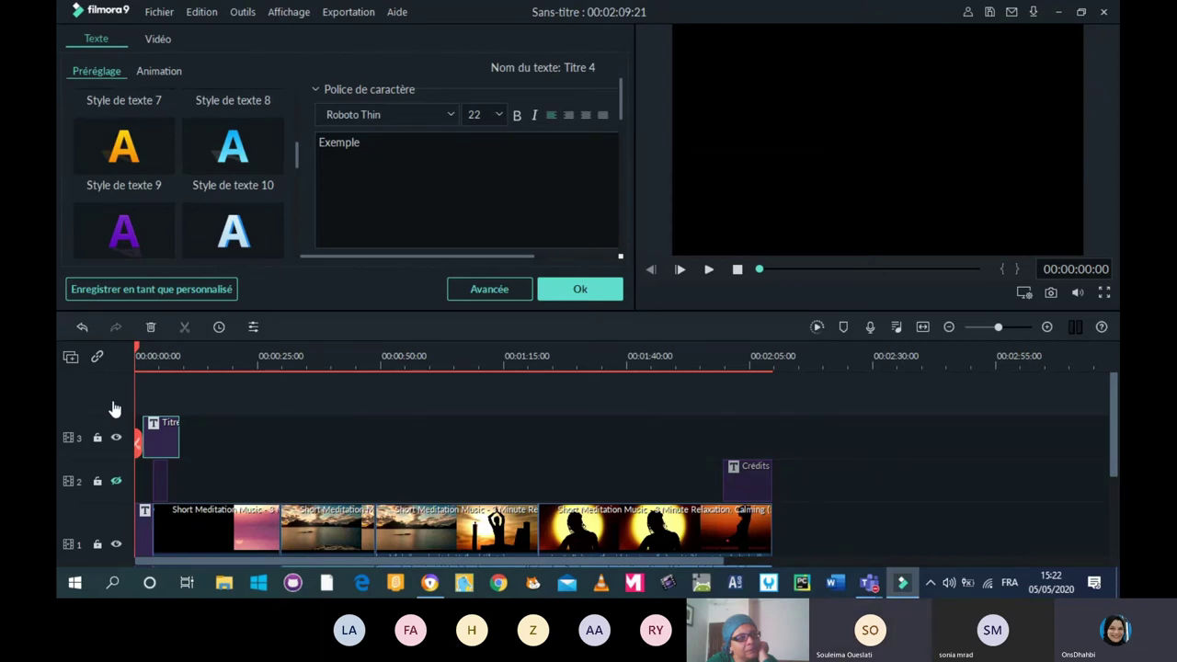
Preview the opening, delete the Titre 4 title from video track 3, and remove the empty tracks.
{"action": "mouse_move", "coordinate": [868, 582]}
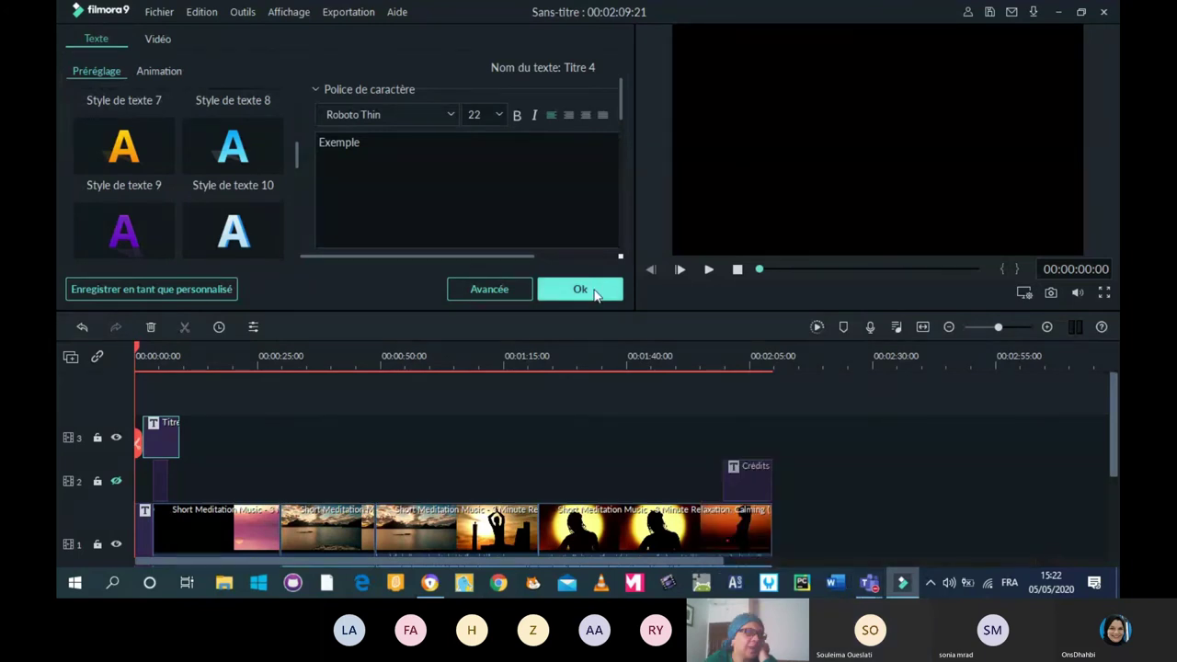
{"action": "left_click", "coordinate": [708, 270]}
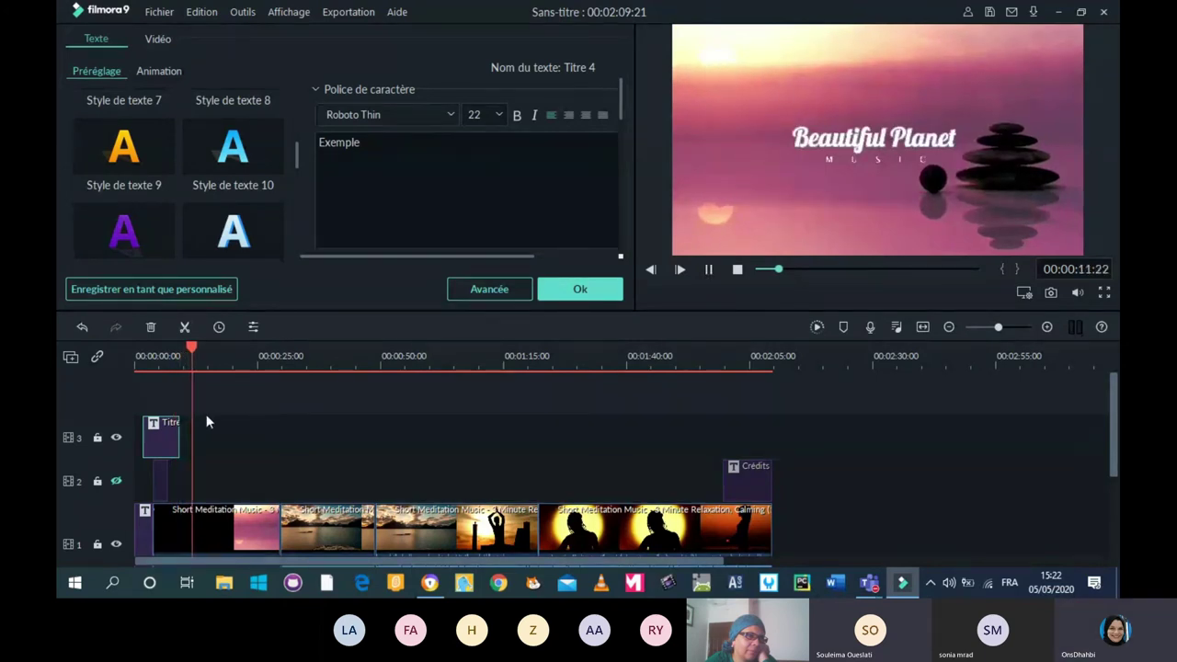
{"action": "left_click", "coordinate": [164, 438]}
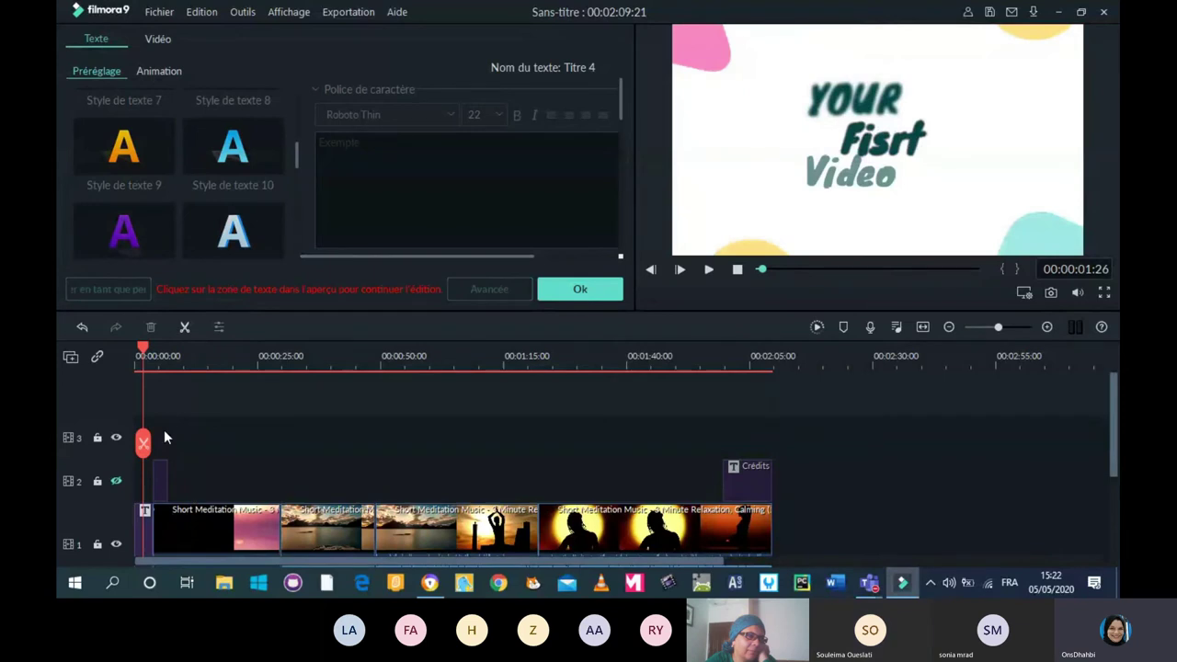
{"action": "right_click", "coordinate": [95, 425]}
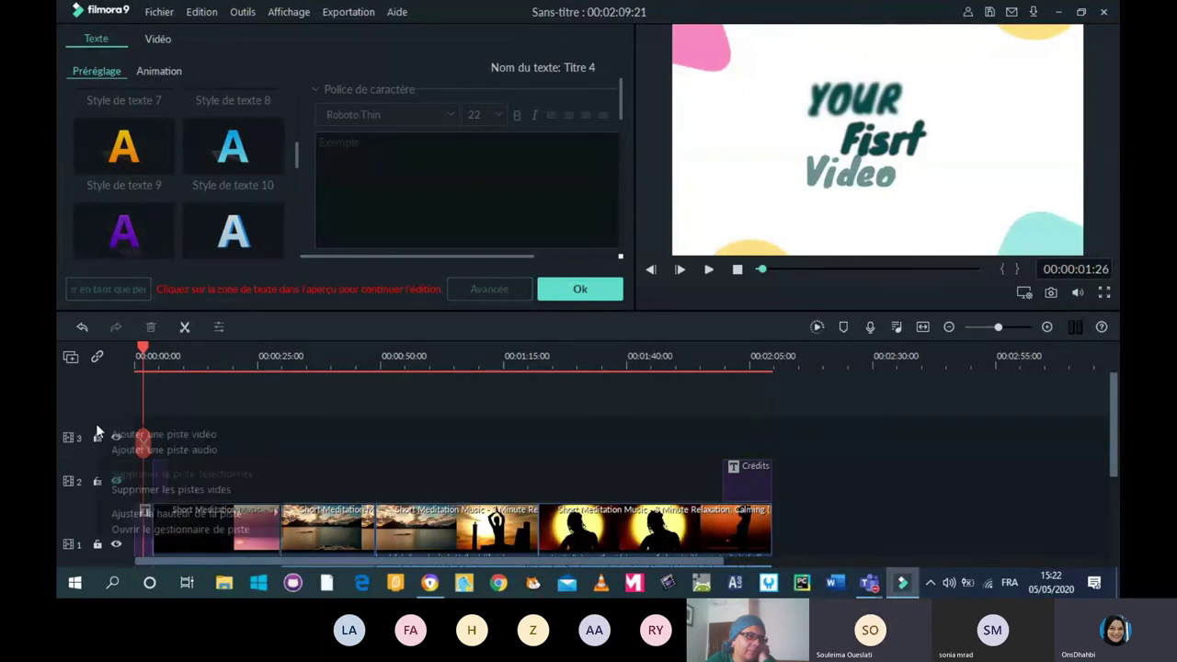
{"action": "left_click", "coordinate": [149, 489]}
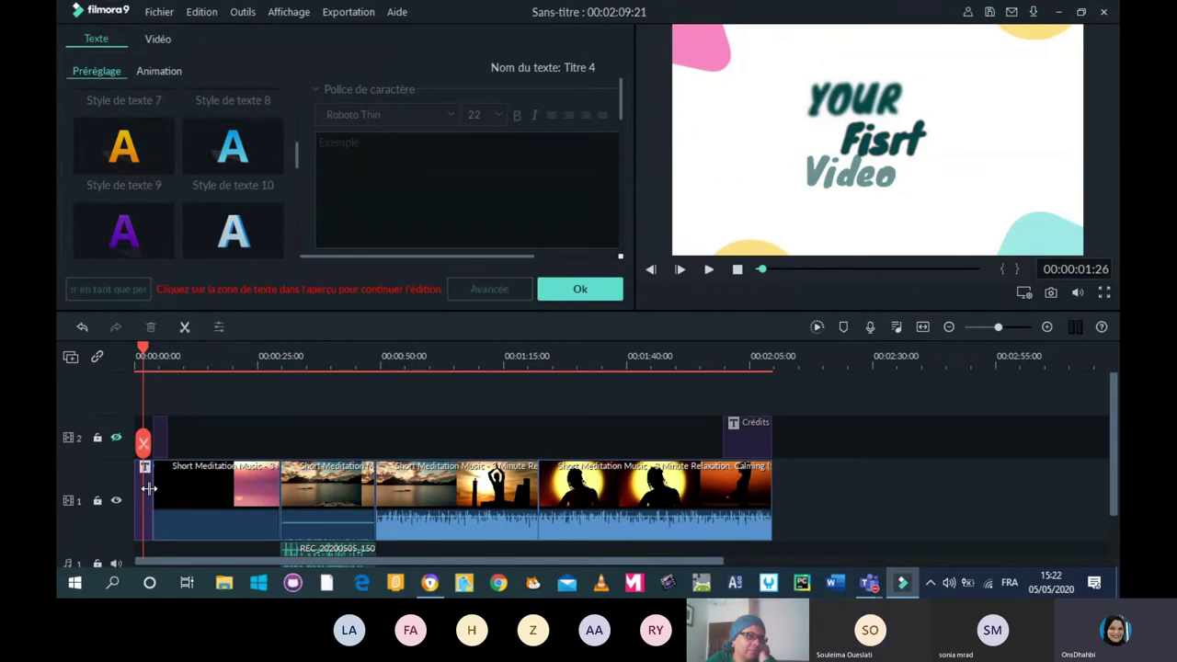
Lock video tracks 1 and 2, and mute audio track 1 with its voice recording's volume set to 12 dB.
{"action": "left_click", "coordinate": [96, 488]}
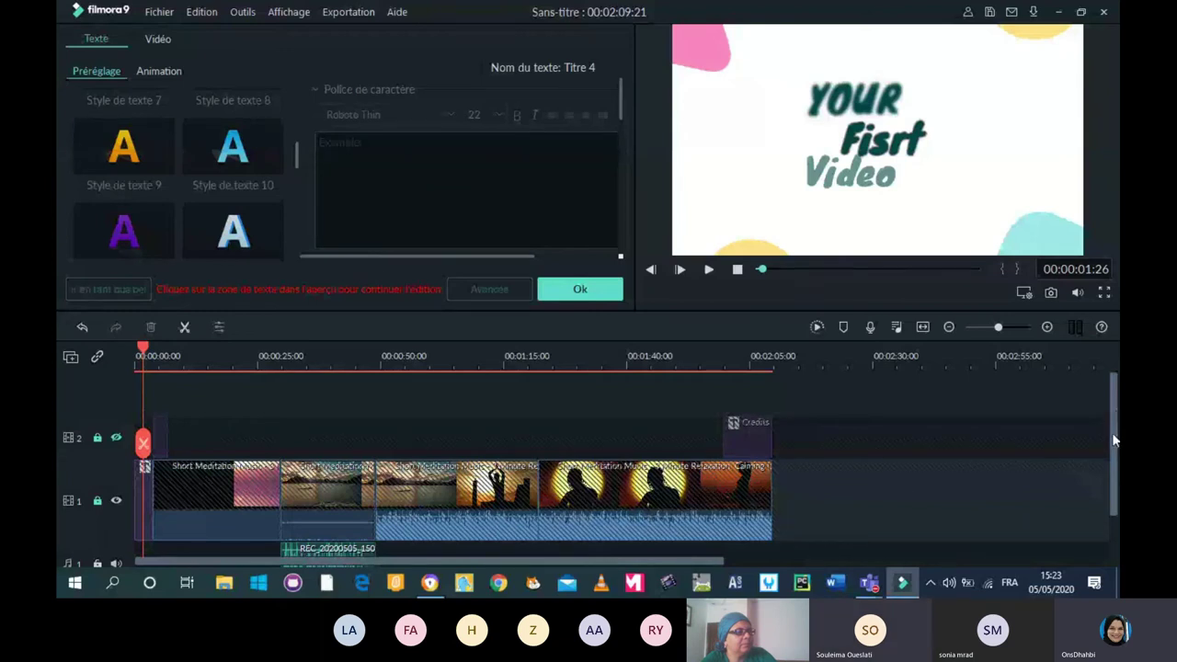
{"action": "left_click_drag", "start_coordinate": [1115, 440], "coordinate": [1102, 489]}
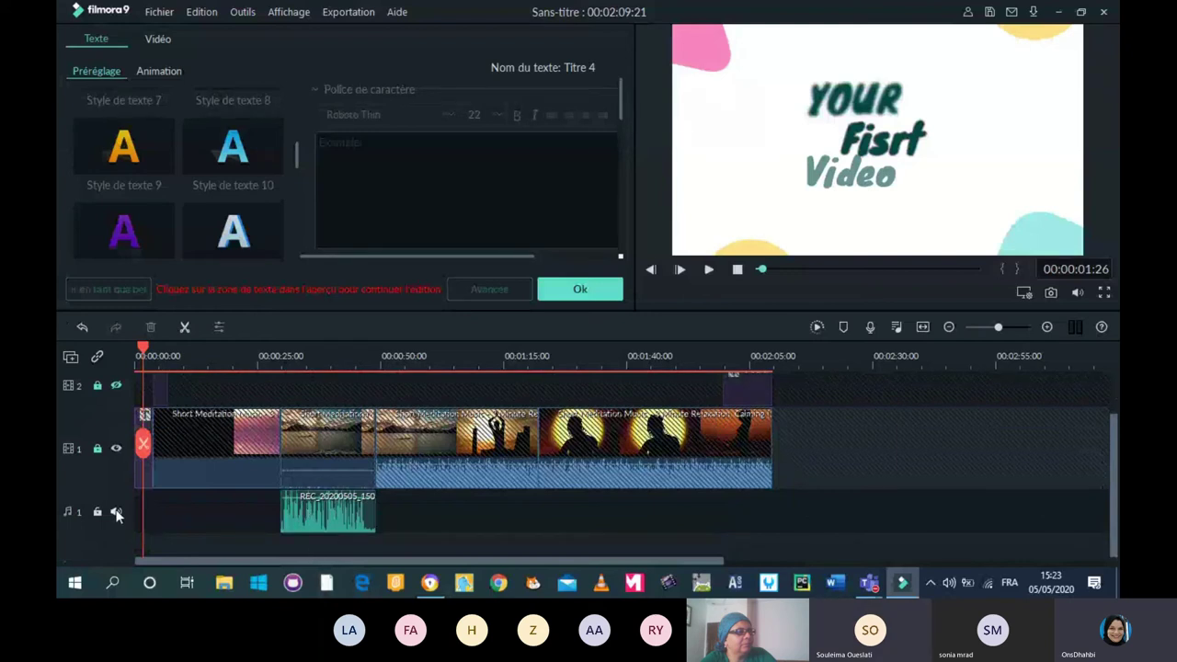
{"action": "left_click", "coordinate": [308, 516]}
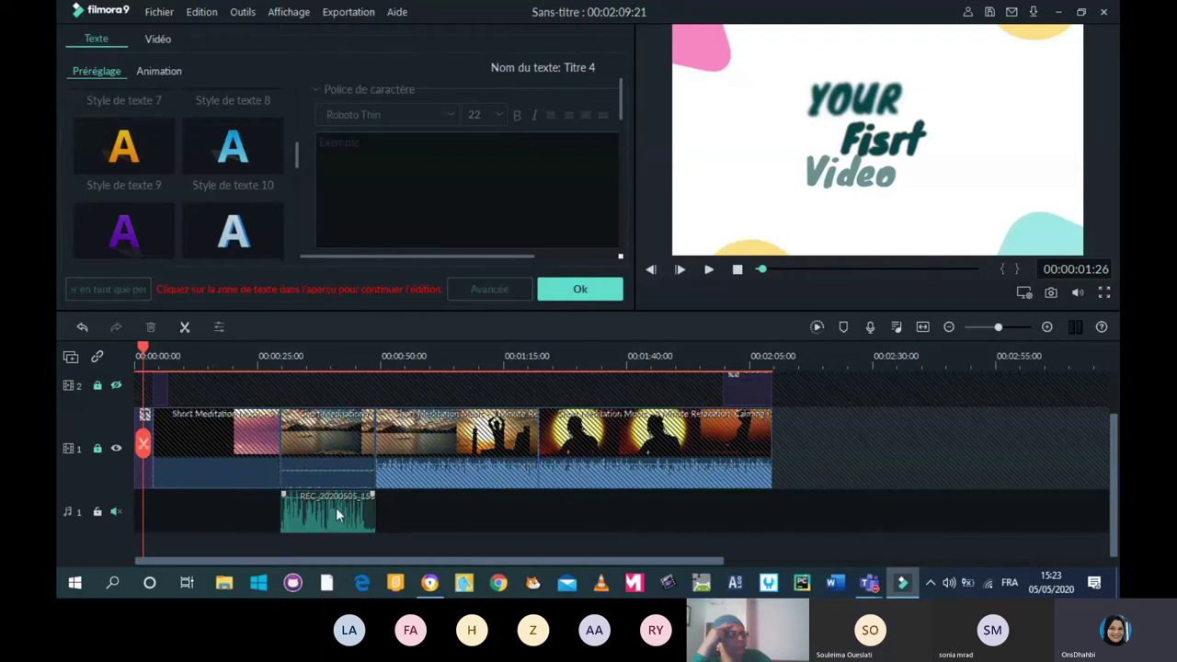
{"action": "left_click_drag", "start_coordinate": [336, 507], "coordinate": [336, 494]}
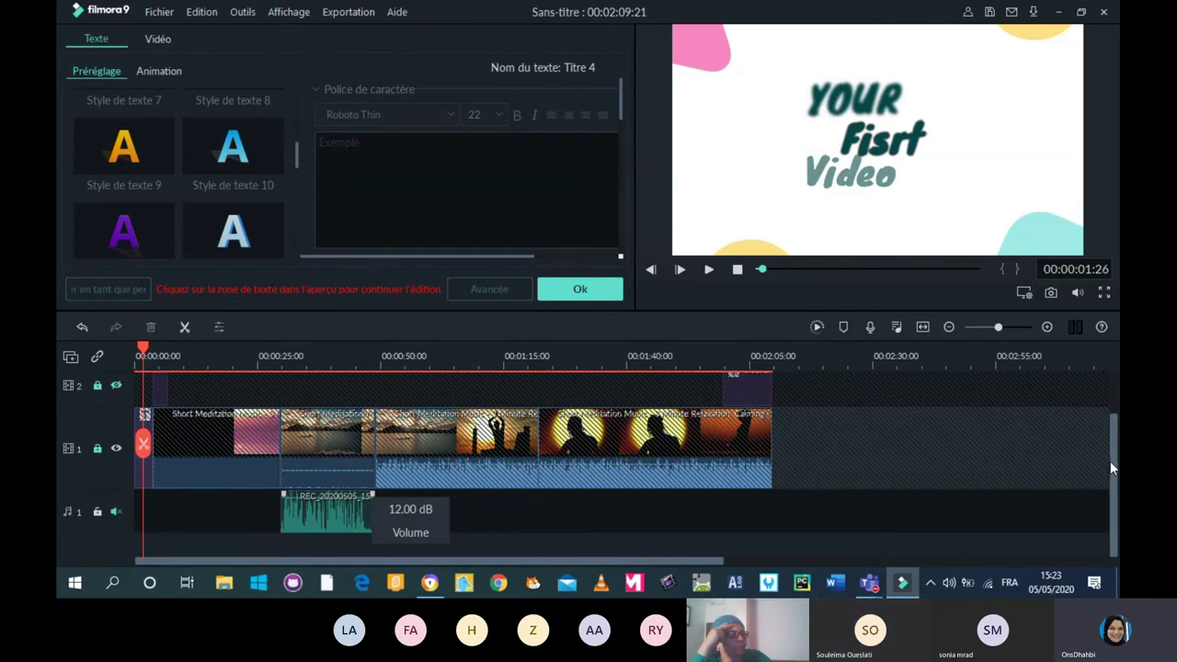
Unlock video tracks 1 and 2 and make video track 2 visible again.
{"action": "scroll", "coordinate": [1110, 461], "scroll_direction": "up", "scroll_amount": 2}
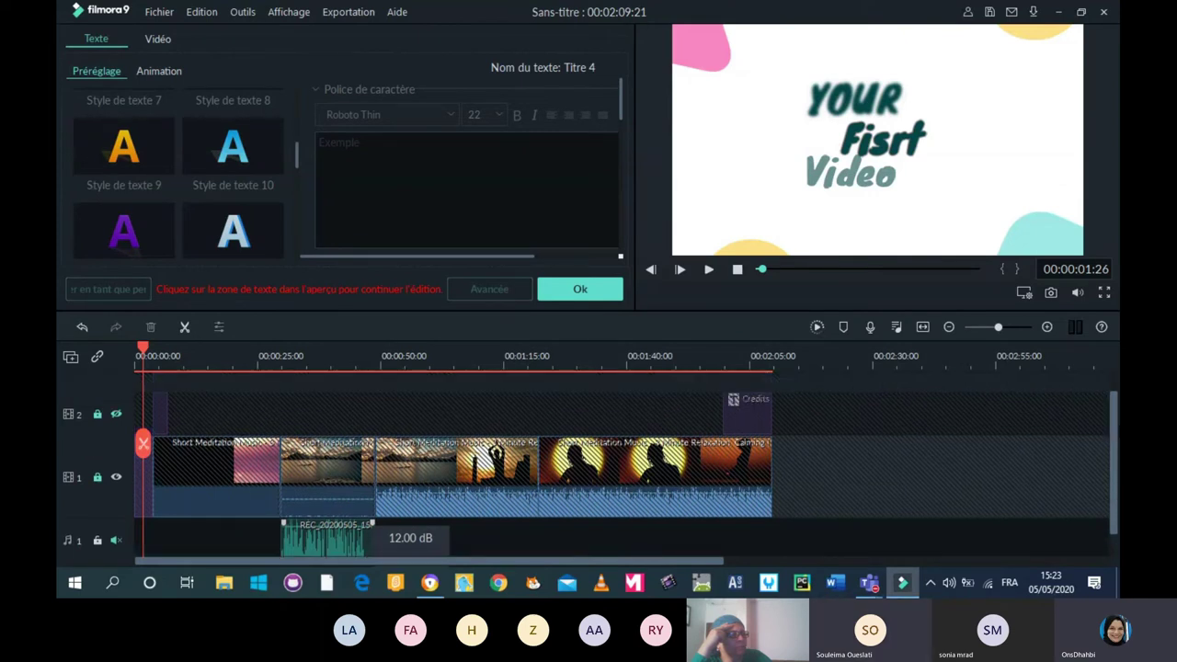
{"action": "scroll", "coordinate": [591, 470], "scroll_direction": "up", "scroll_amount": 1}
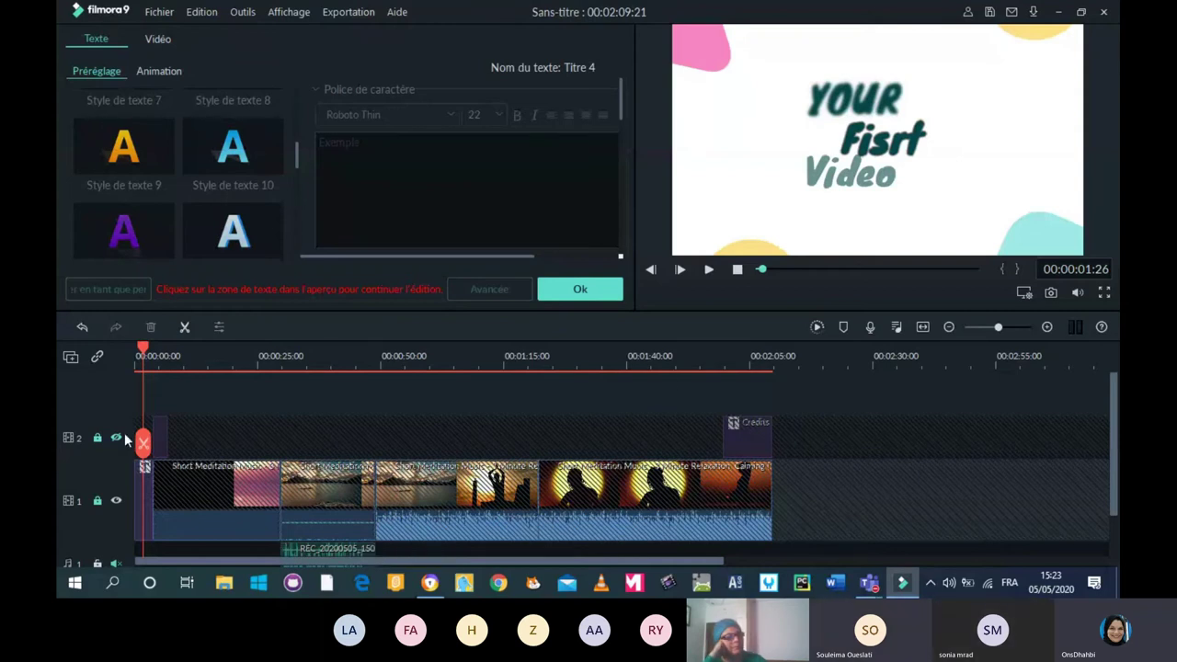
{"action": "left_click", "coordinate": [96, 439]}
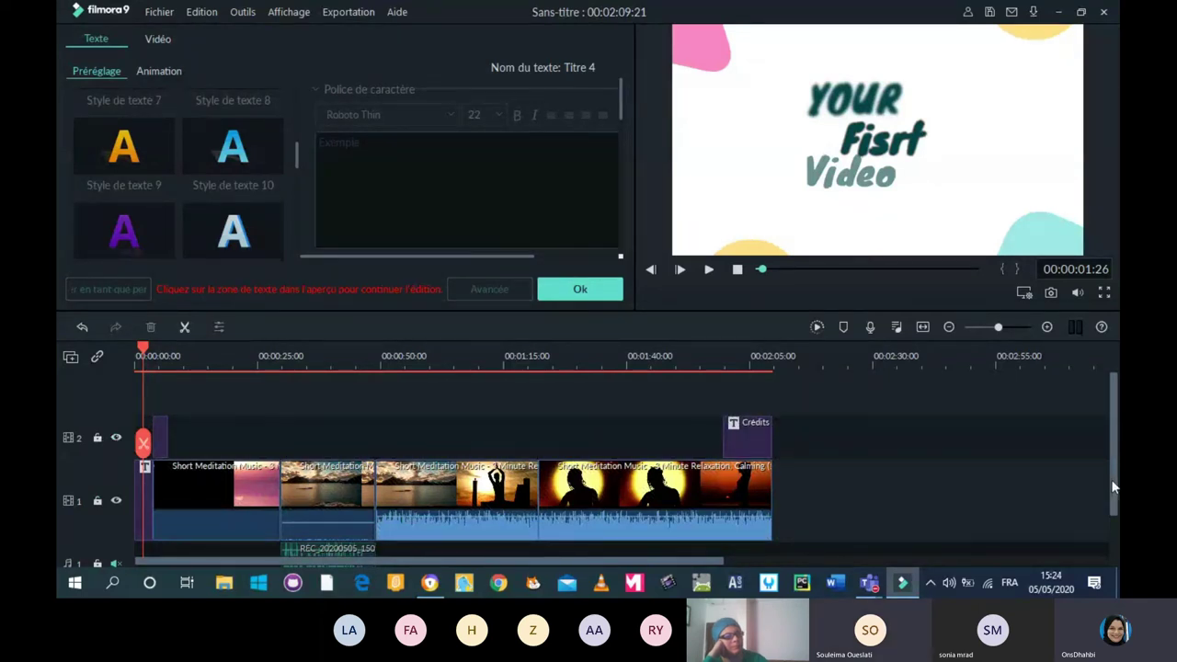
{"action": "scroll", "coordinate": [1115, 466], "scroll_direction": "down", "scroll_amount": 1}
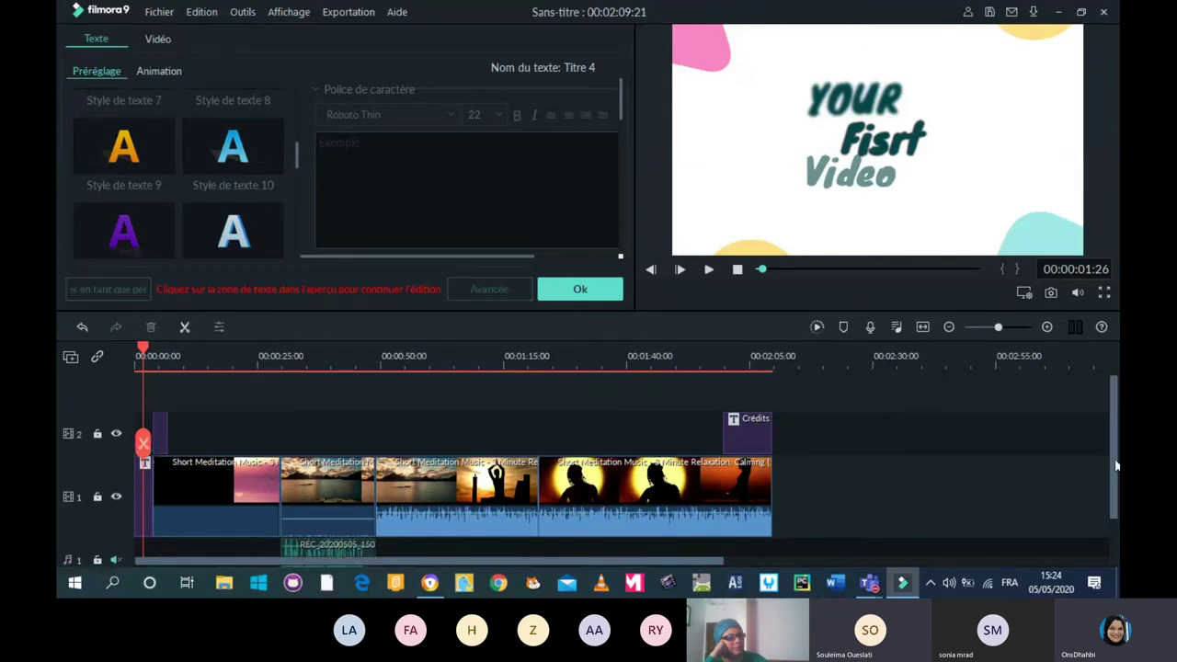
Close the title editor, start a local MP4 export, and name the file "Vidéo test".
{"action": "left_click", "coordinate": [560, 292]}
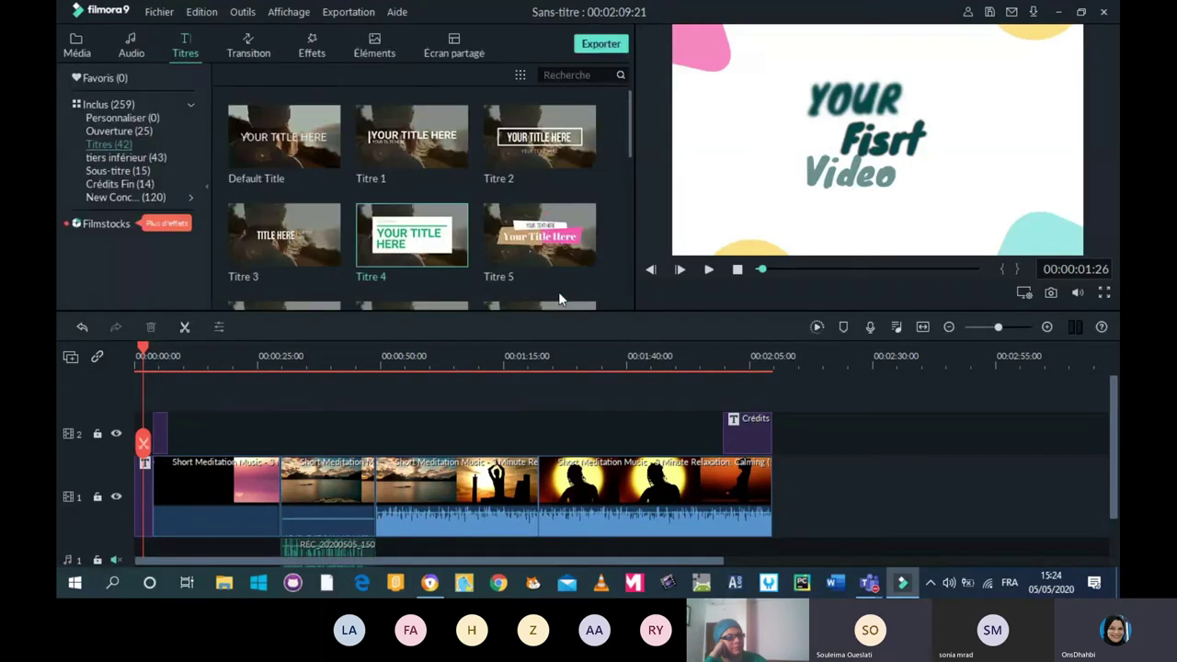
{"action": "left_click", "coordinate": [594, 47]}
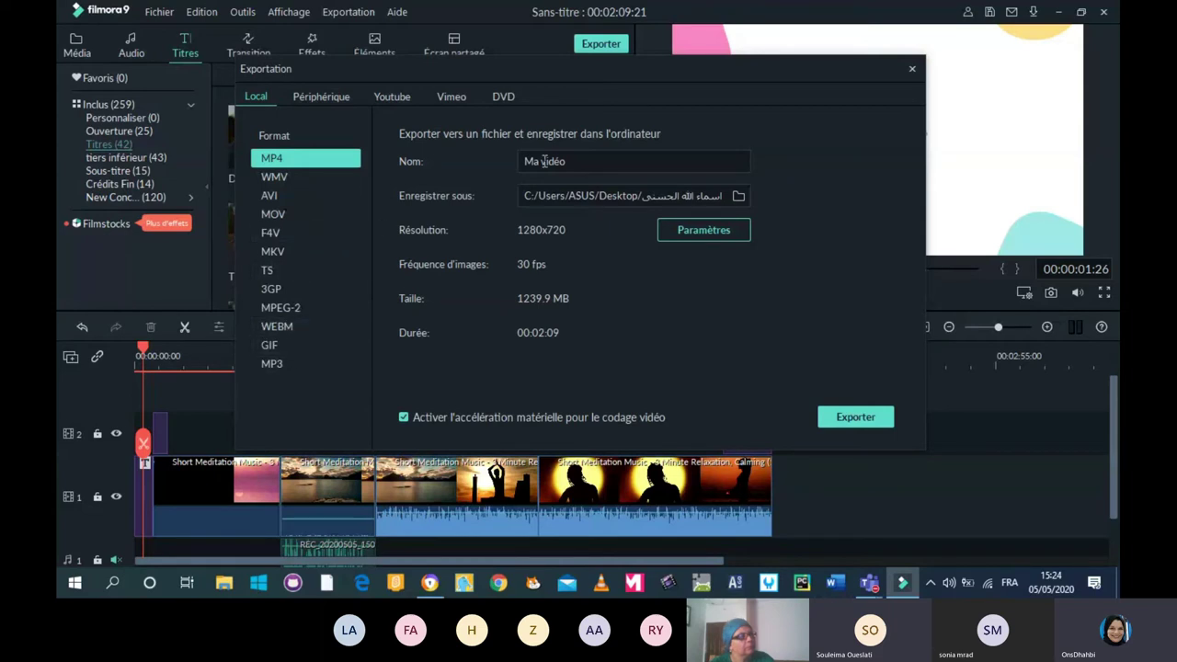
{"action": "double_click", "coordinate": [579, 162]}
{"action": "key", "text": "BackSpace"}
{"action": "key", "text": "BackSpace"}
{"action": "key", "text": "BackSpace"}
{"action": "key", "text": "BackSpace"}
{"action": "type", "text": "Vidéo test"}
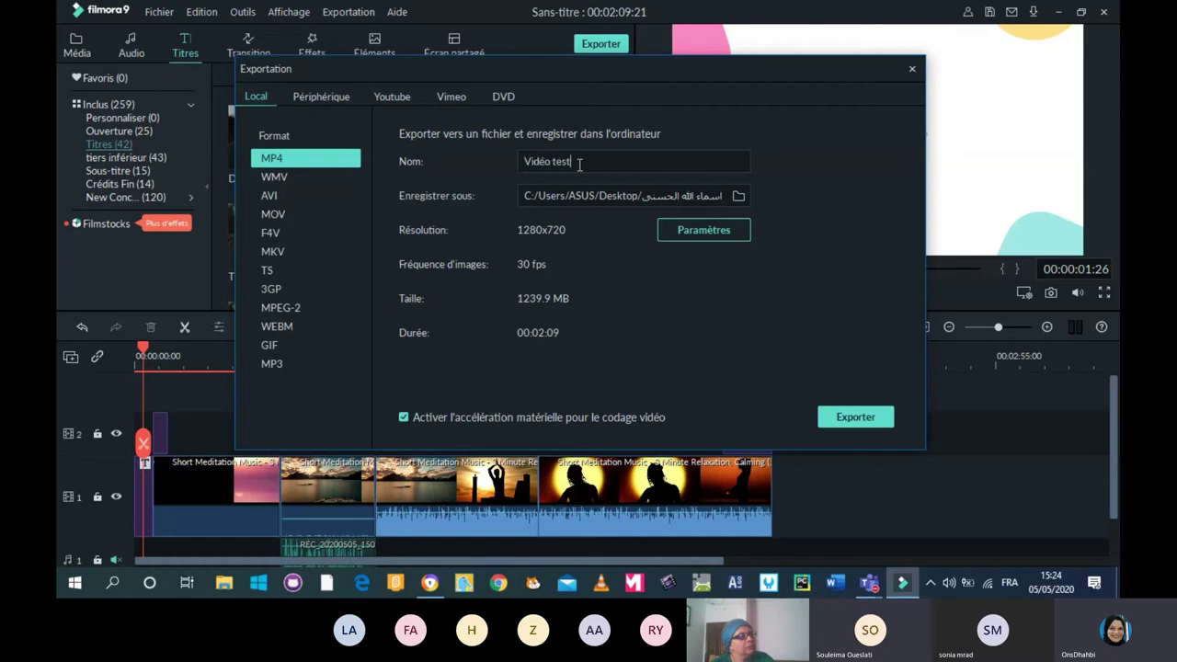
Set the Desktop as the destination folder for the exported video.
{"action": "left_click", "coordinate": [736, 197]}
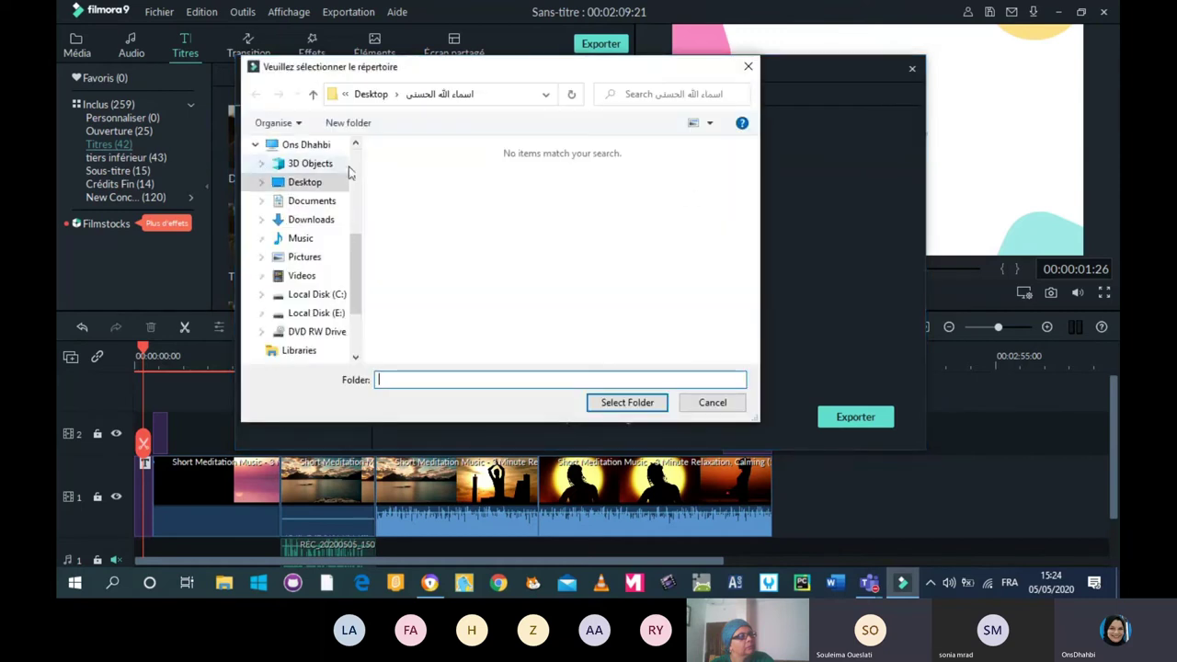
{"action": "left_click", "coordinate": [308, 182]}
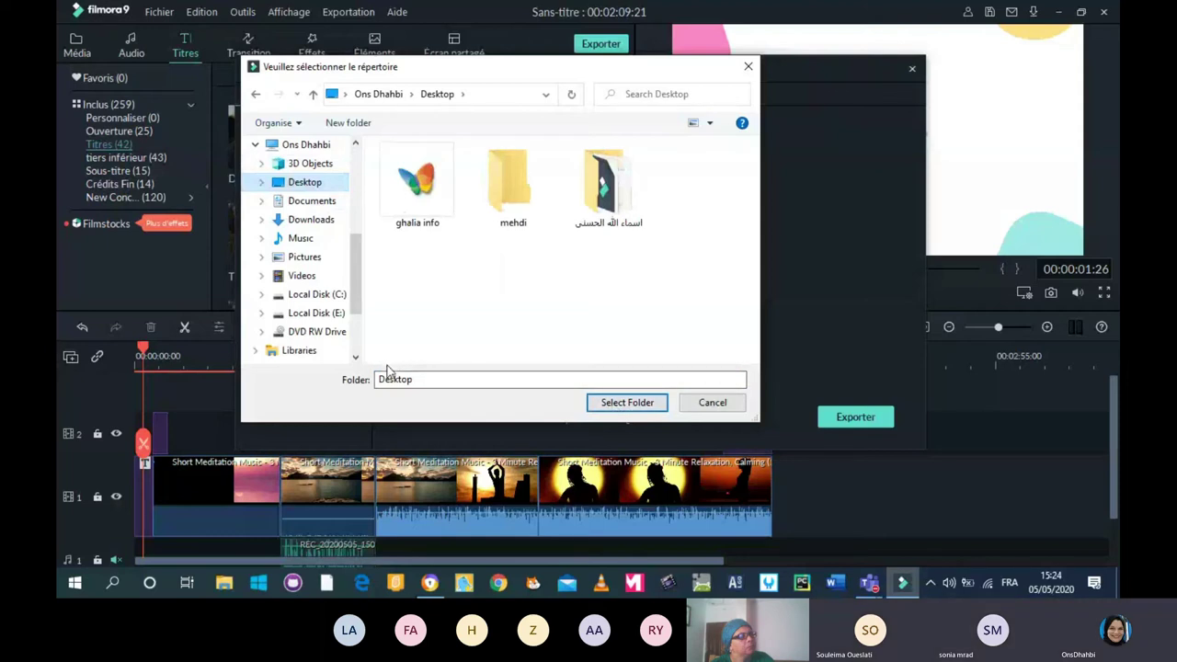
{"action": "left_click", "coordinate": [625, 403]}
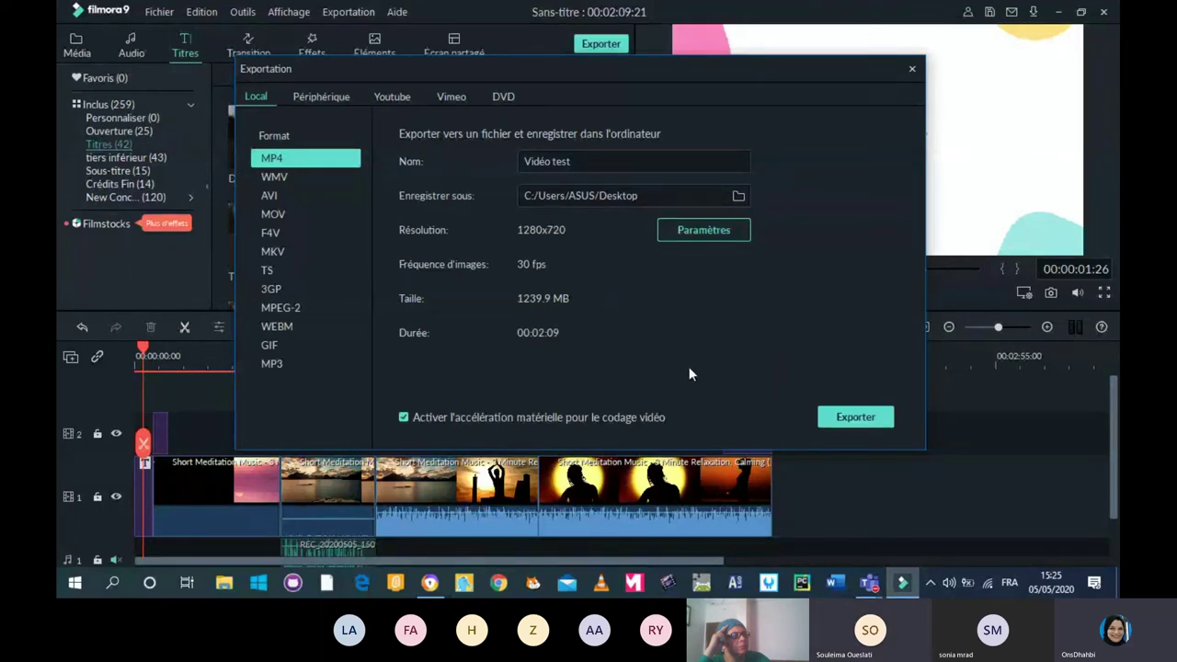
Run the export of the MP4 video to completion and close the export windows.
{"action": "left_click", "coordinate": [837, 419]}
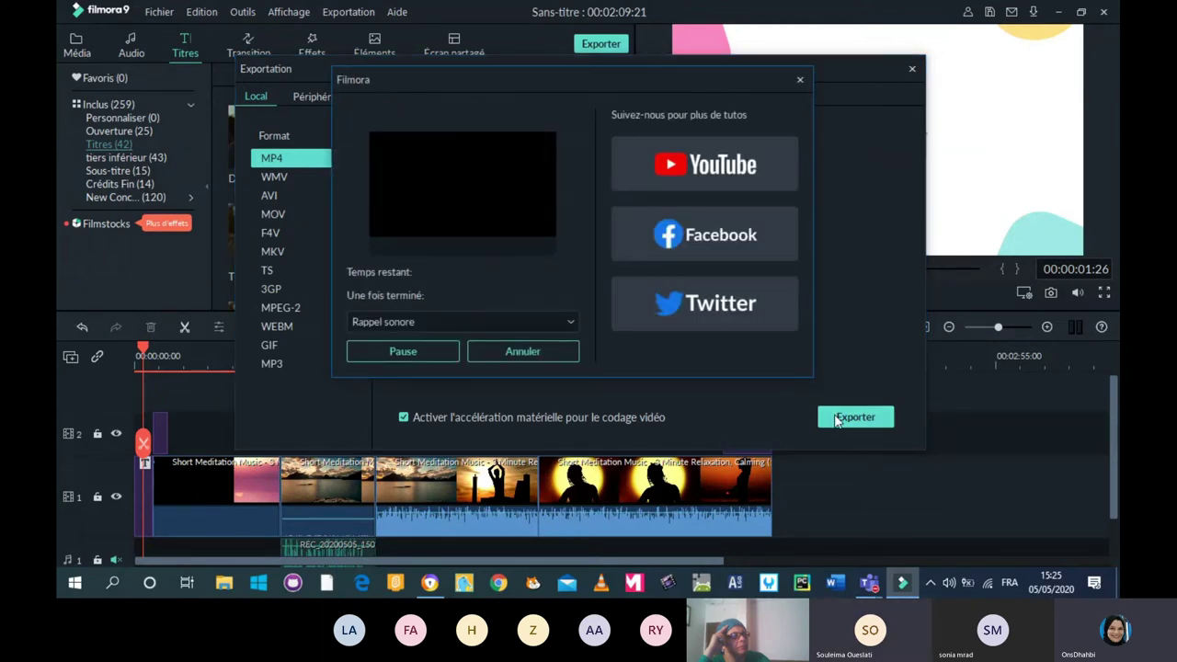
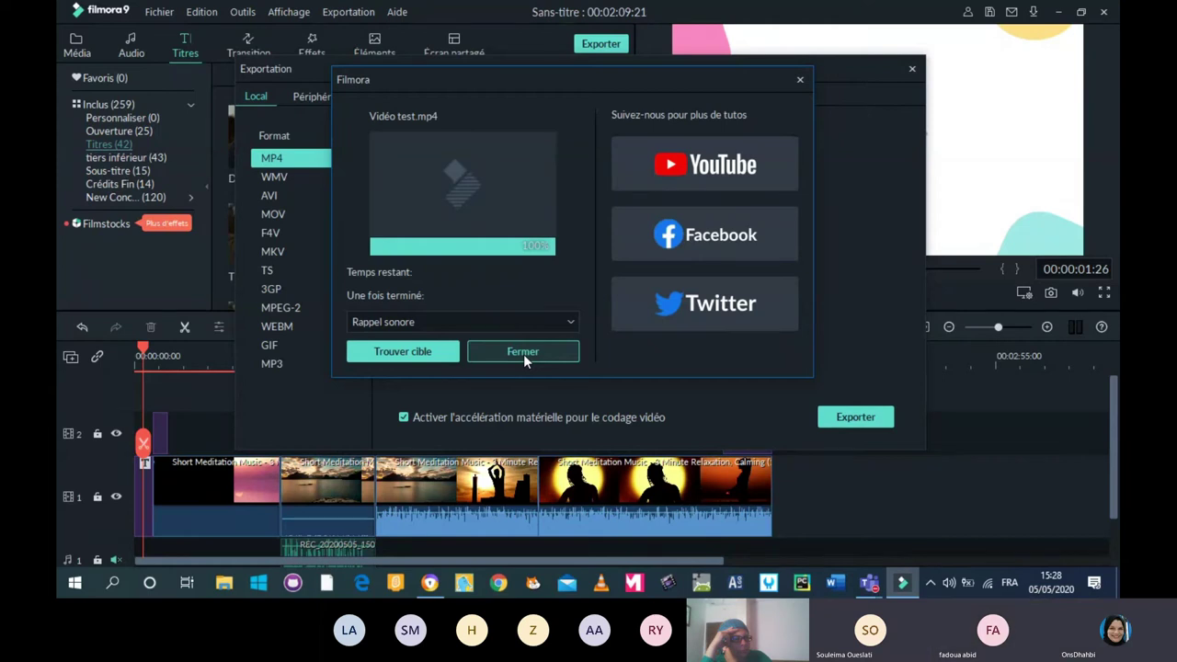
{"action": "left_click", "coordinate": [523, 354]}
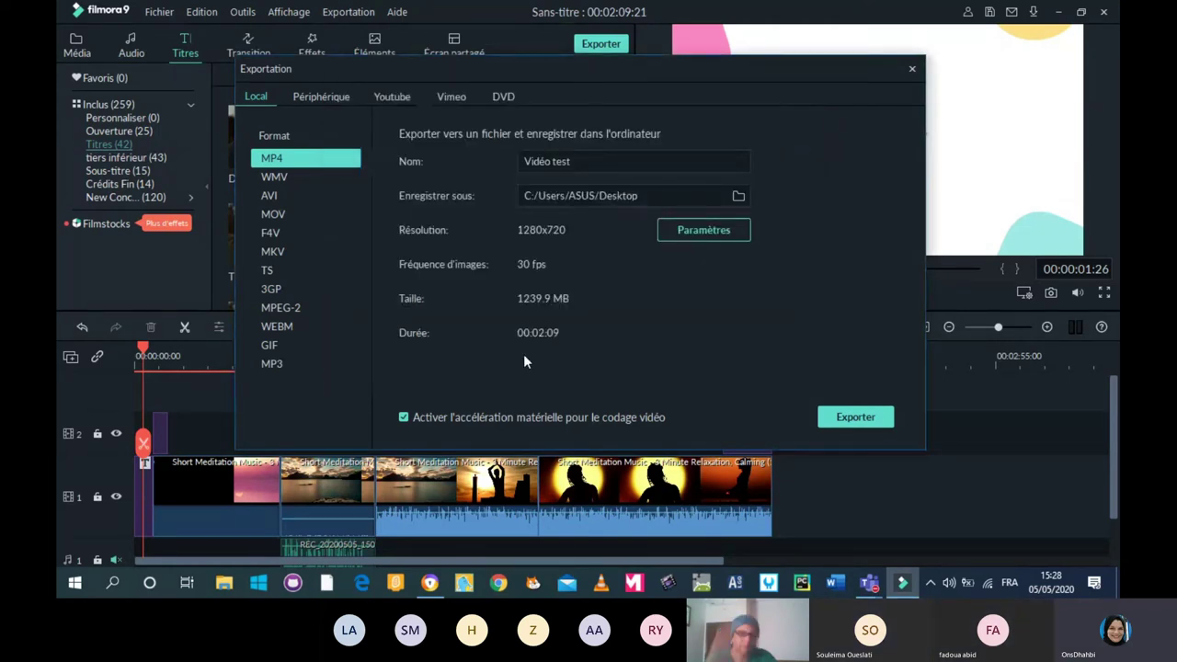
{"action": "left_click", "coordinate": [913, 70]}
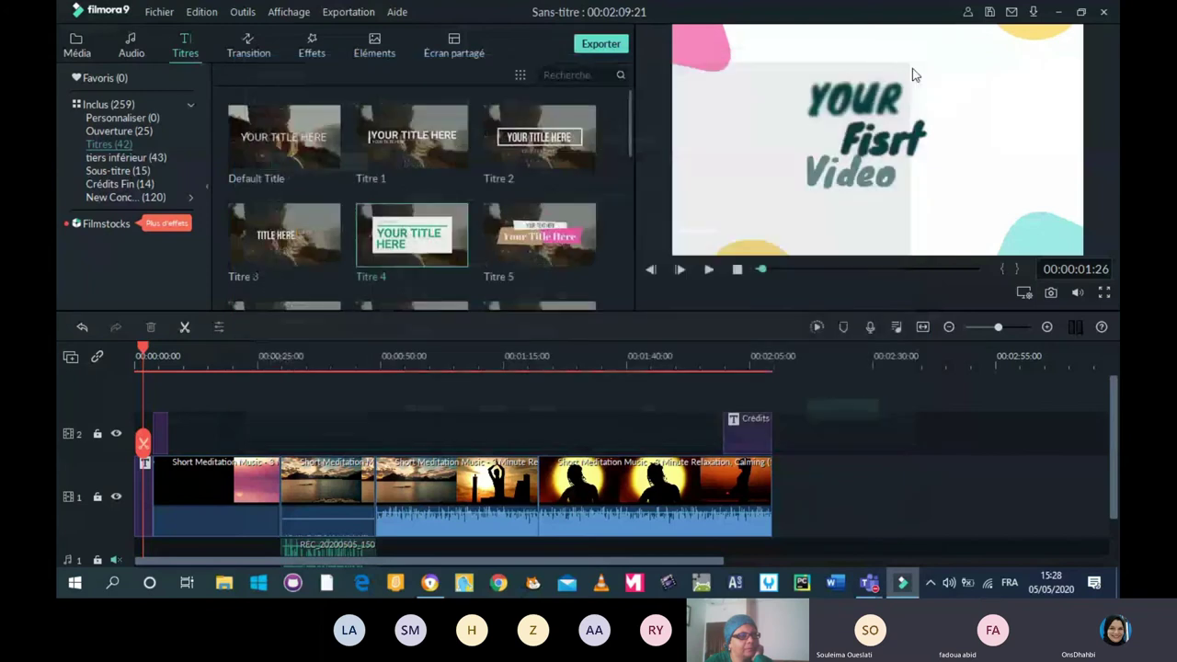
Switch to the Windows desktop and open the exported "Vidéo test" file in the video player.
{"action": "left_click", "coordinate": [1116, 586]}
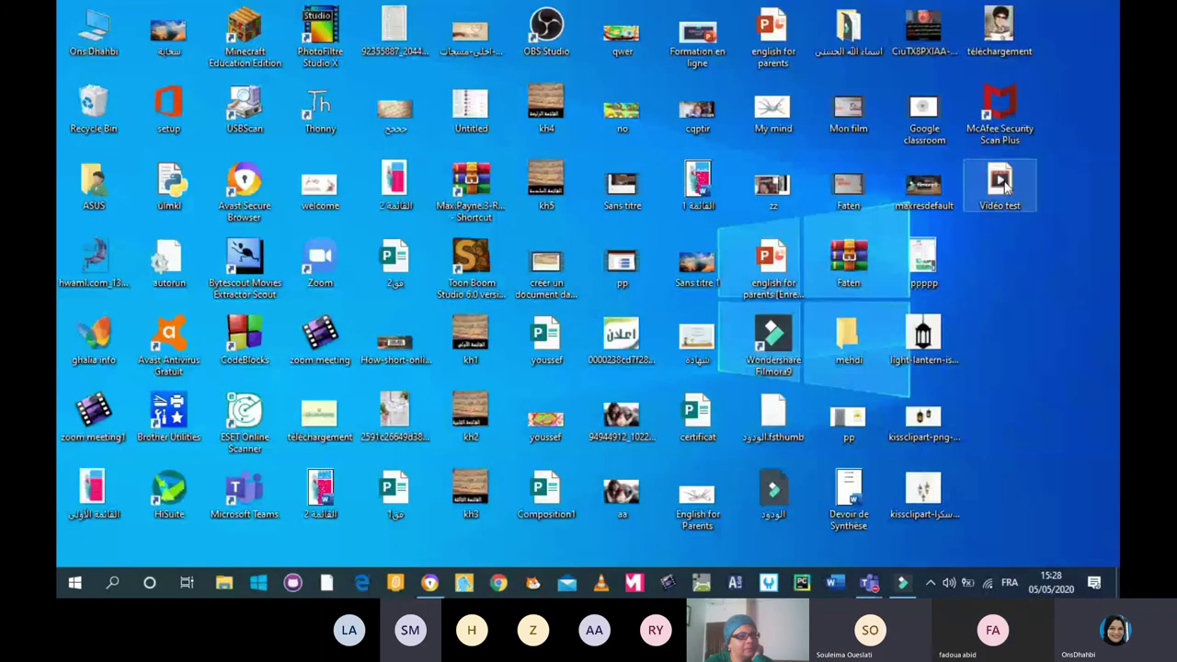
{"action": "left_click", "coordinate": [1005, 184]}
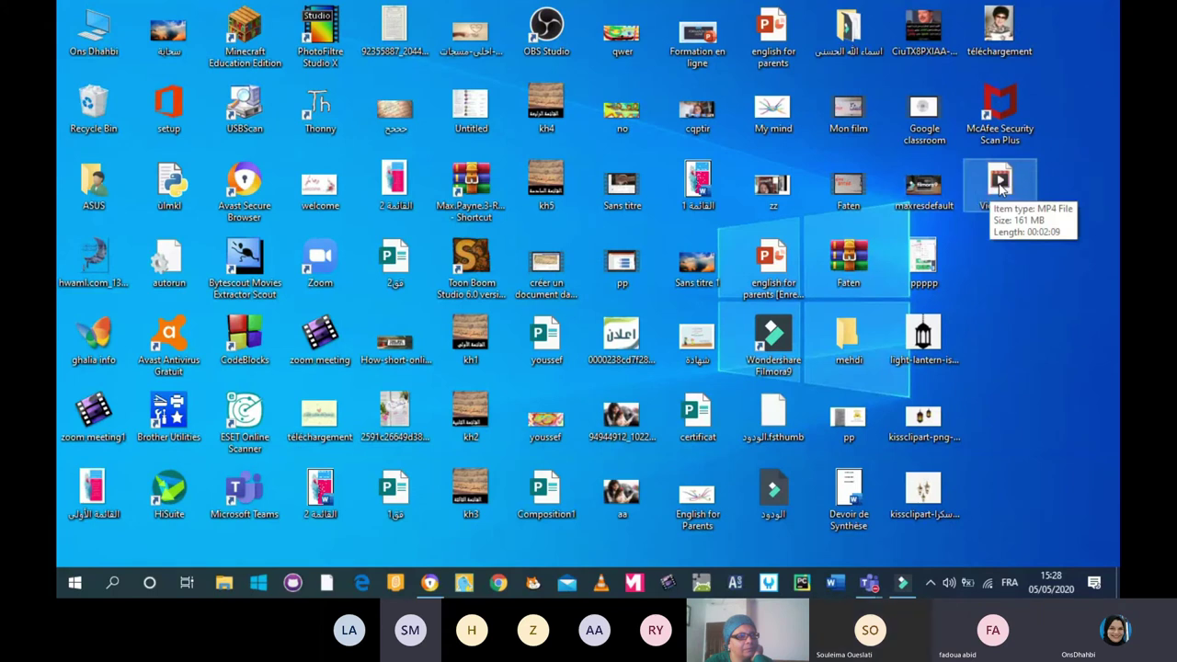
{"action": "left_click", "coordinate": [1002, 184]}
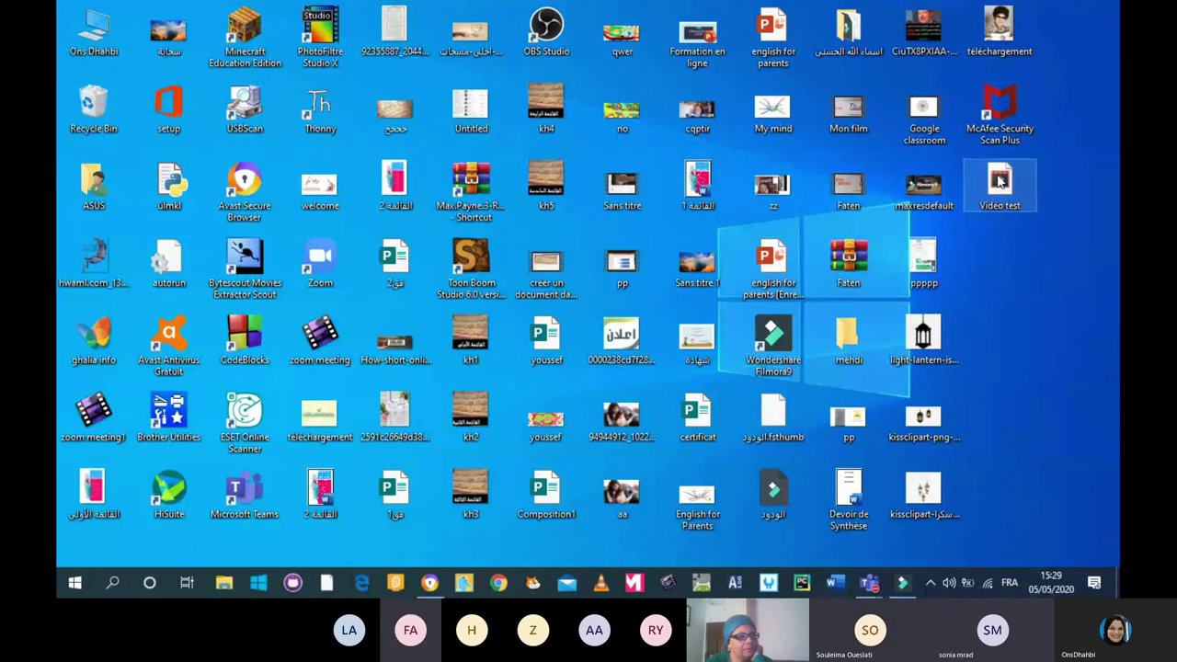
{"action": "double_click", "coordinate": [1000, 181]}
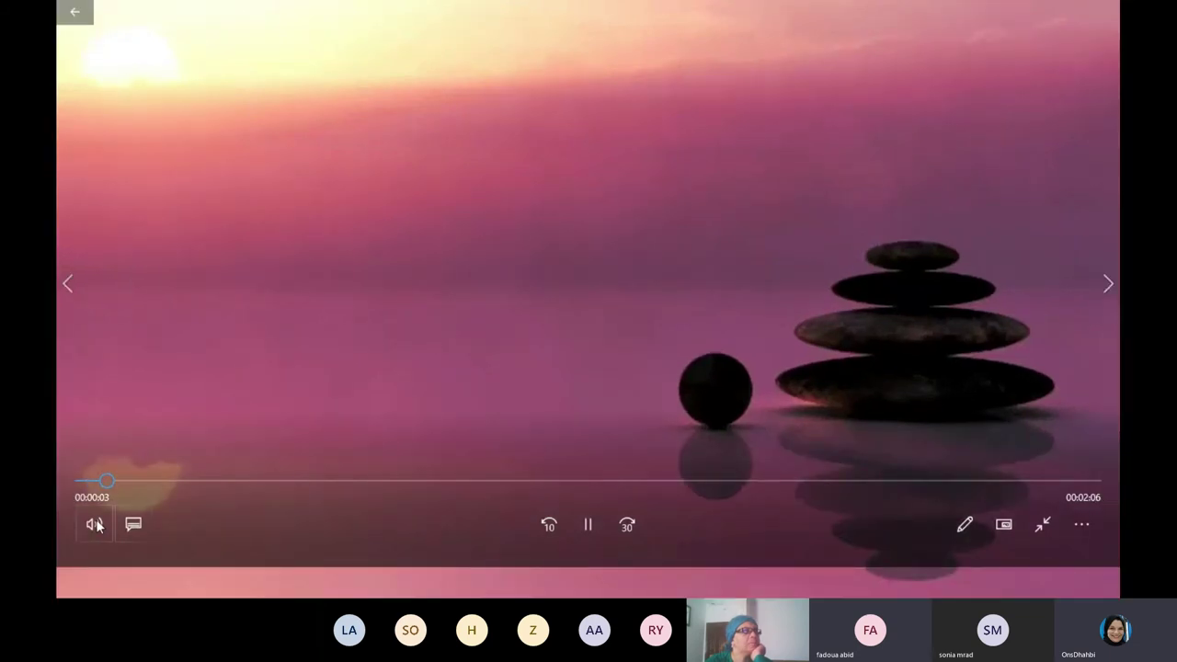
Mute and unmute the playback, lower the player's volume, and watch the exported video.
{"action": "left_click", "coordinate": [95, 524]}
{"action": "left_click", "coordinate": [92, 515]}
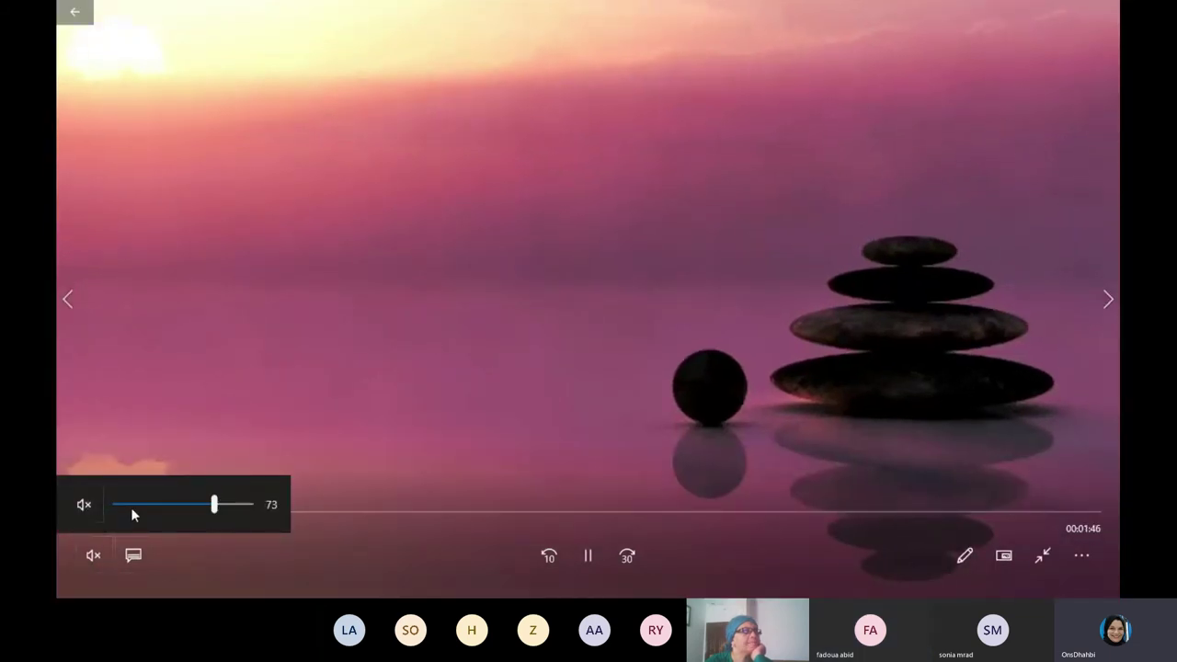
{"action": "left_click", "coordinate": [92, 507]}
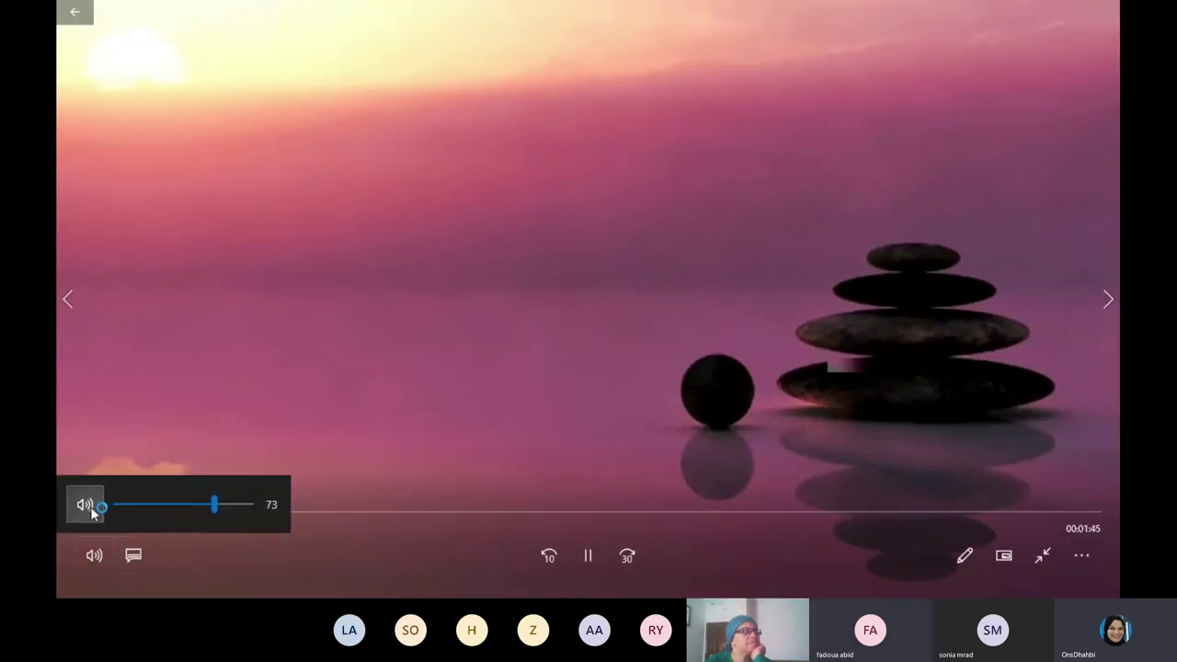
{"action": "left_click", "coordinate": [165, 504]}
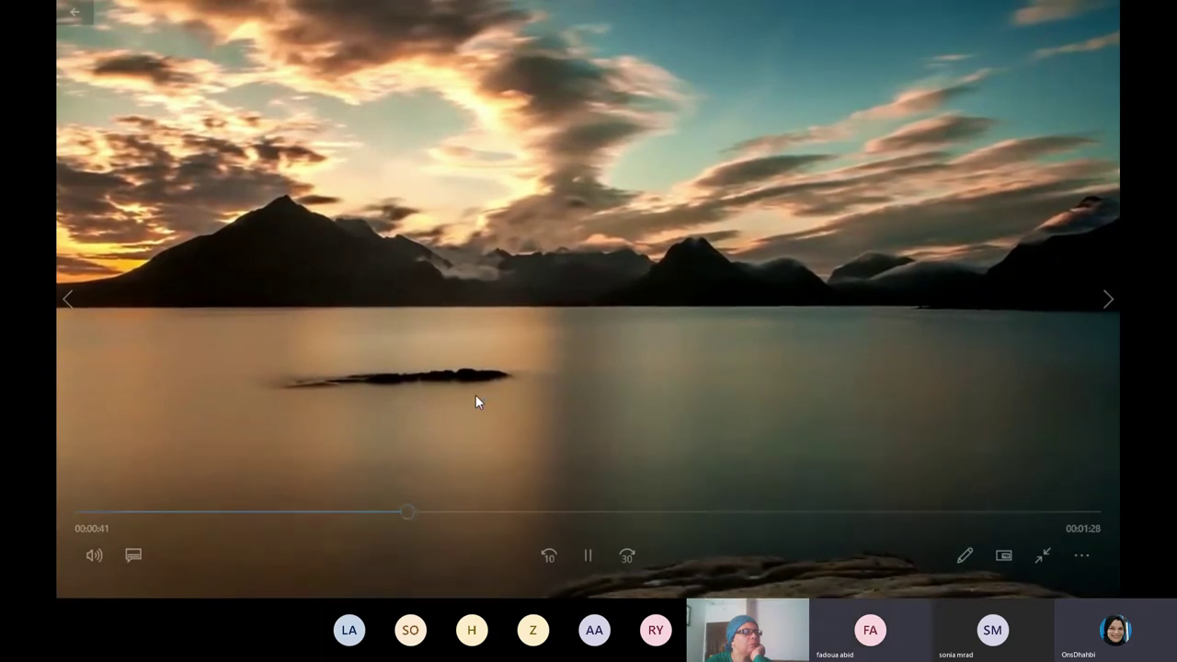
{"action": "mouse_move", "coordinate": [474, 395]}
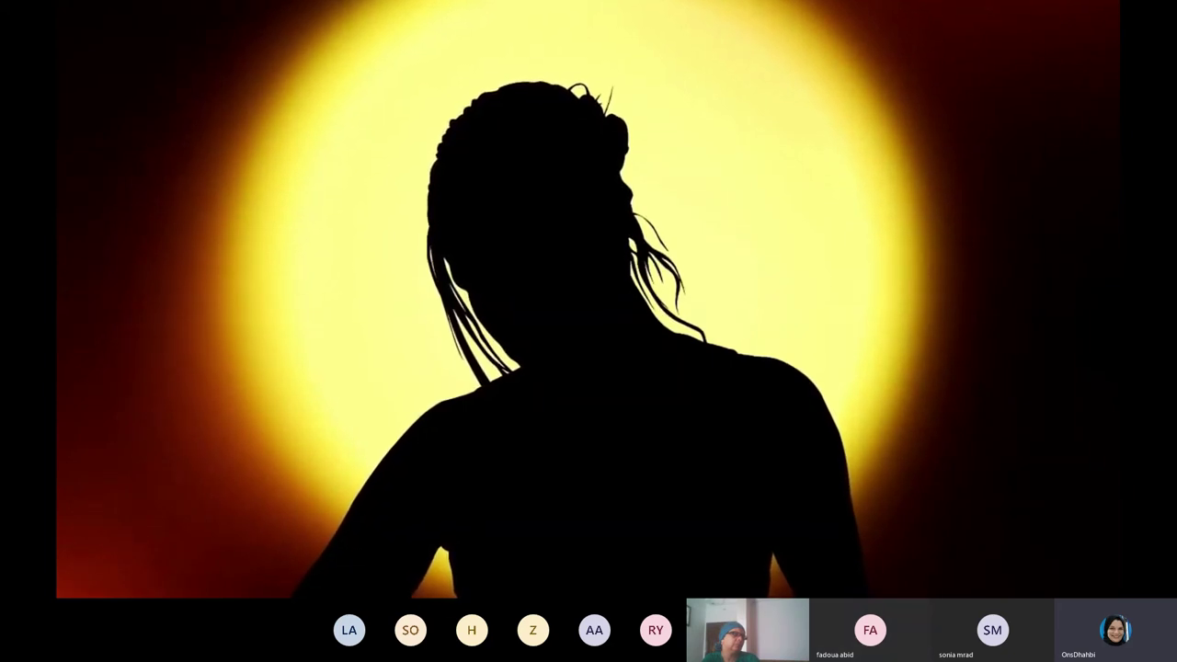
Take the player out of full screen into a smaller window and skip ahead to the closing credits at 2:04.
{"action": "mouse_move", "coordinate": [462, 215]}
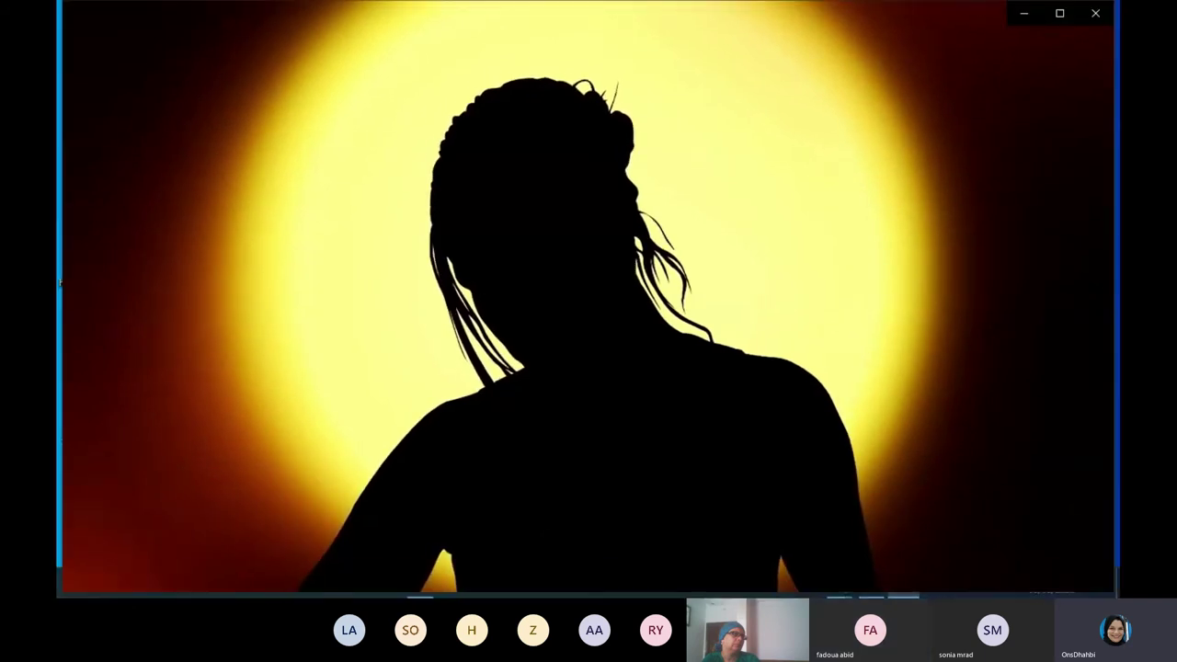
{"action": "left_click", "coordinate": [1067, 11]}
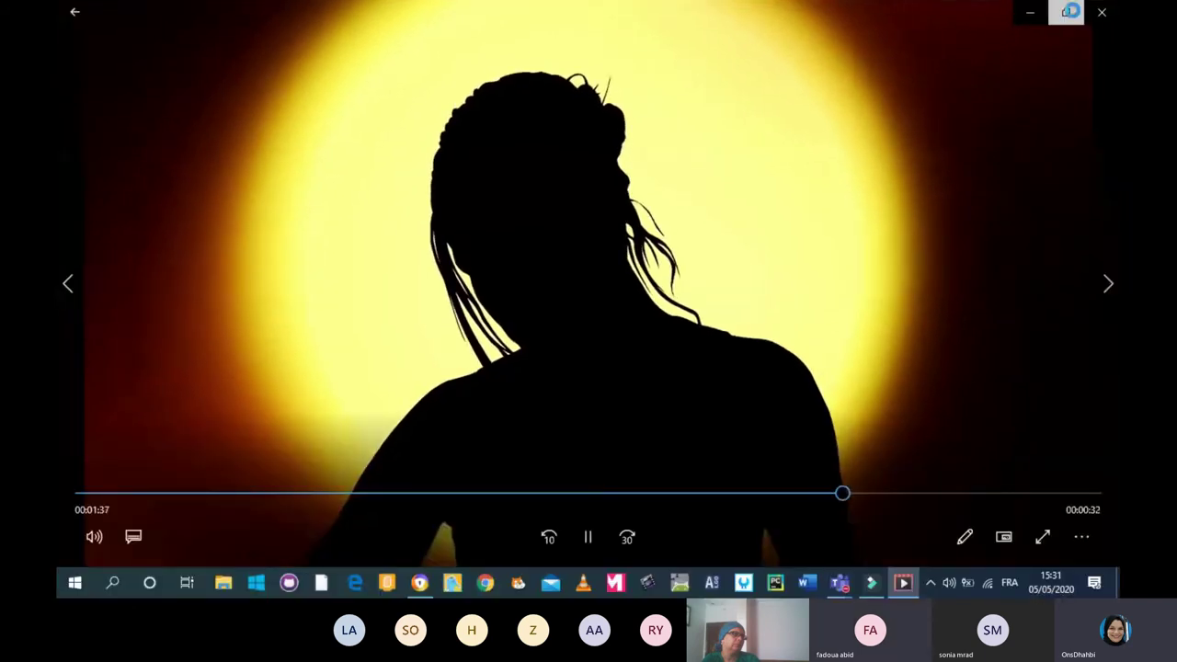
{"action": "left_click", "coordinate": [1066, 11]}
{"action": "left_click_drag", "start_coordinate": [524, 111], "coordinate": [746, 313]}
{"action": "left_click", "coordinate": [815, 451]}
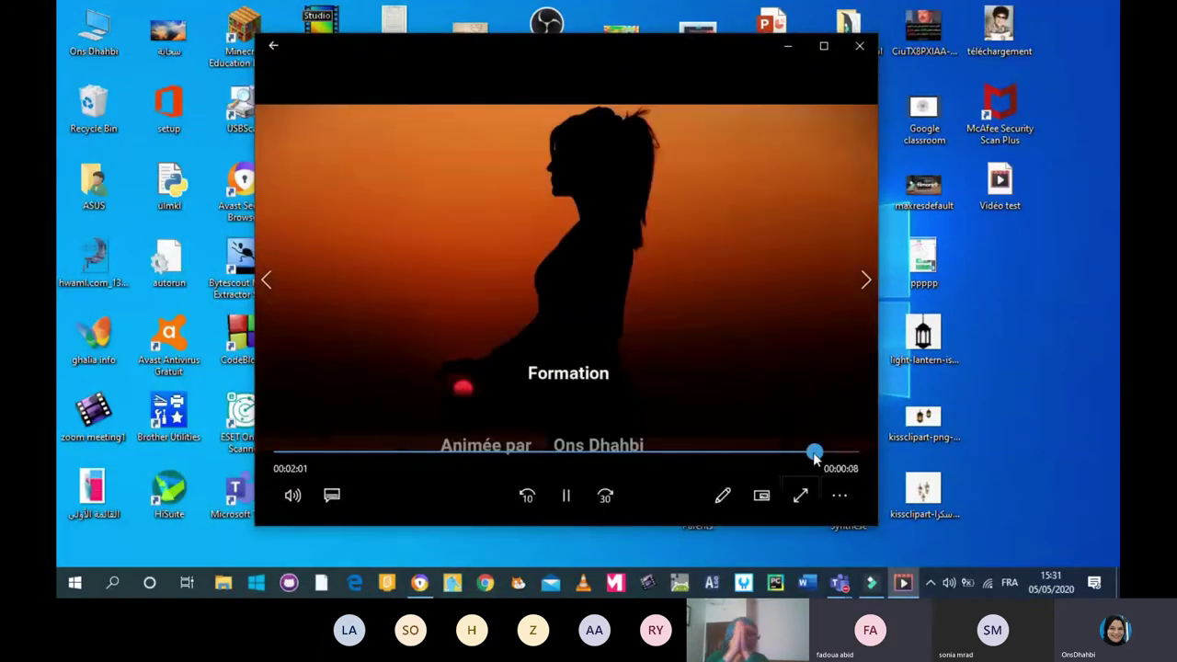
{"action": "left_click", "coordinate": [825, 453]}
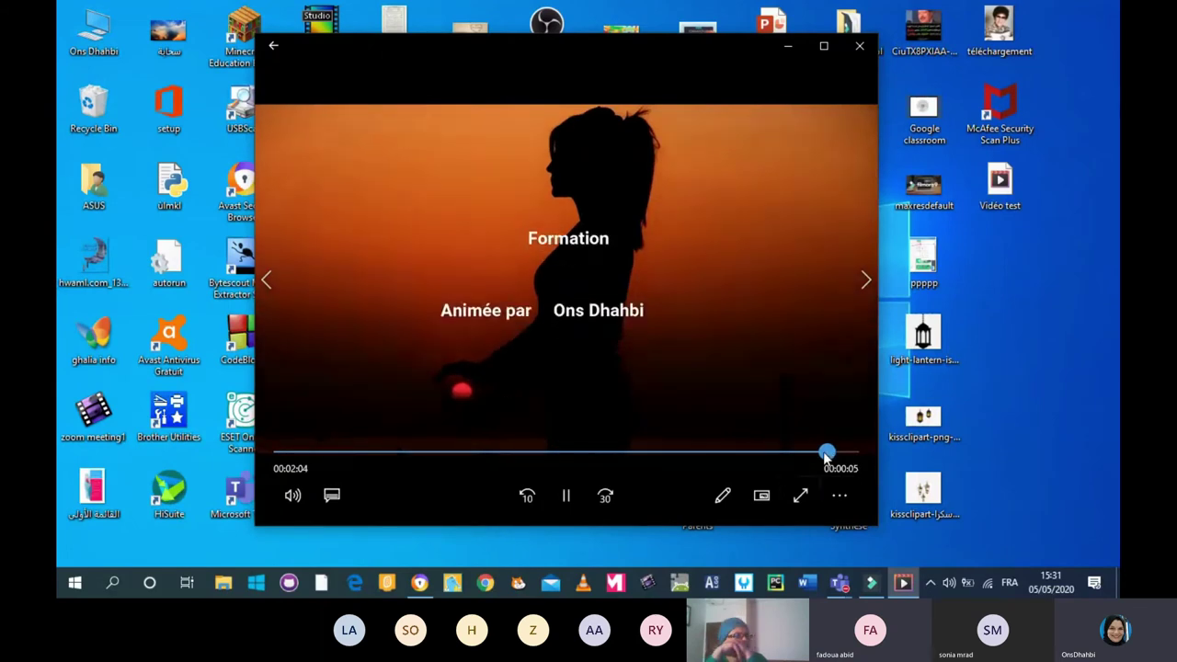
Replay the closing credits, close the video player, and stop sharing the screen in the Microsoft Teams meeting.
{"action": "left_click", "coordinate": [796, 452]}
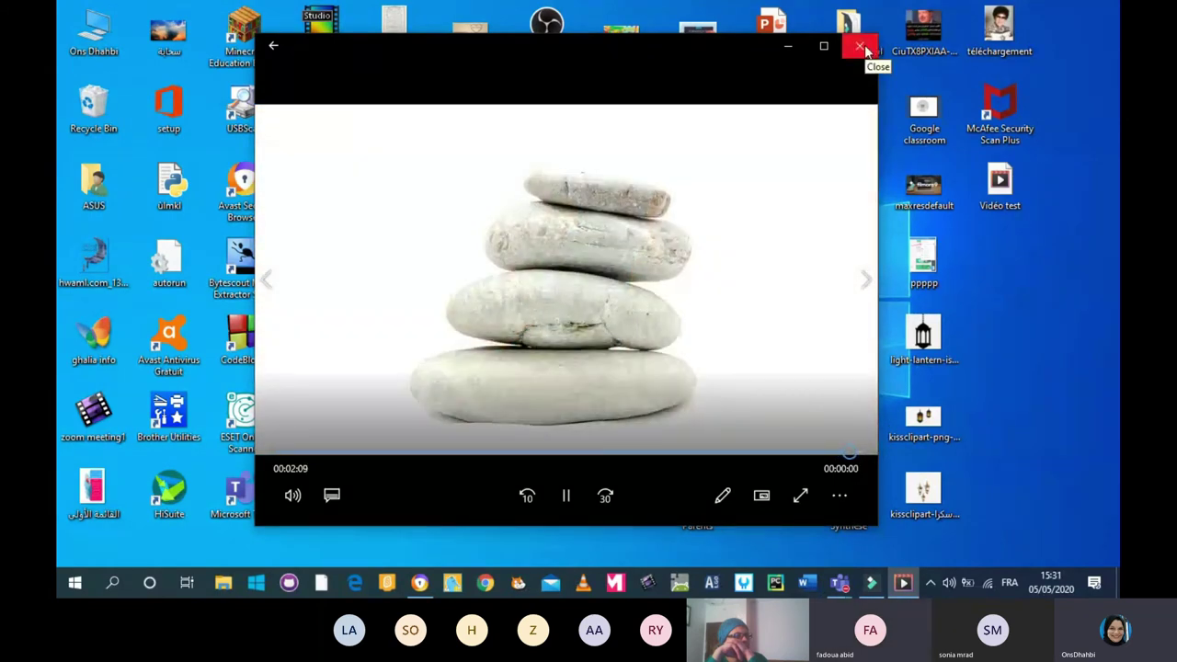
{"action": "left_click", "coordinate": [863, 48]}
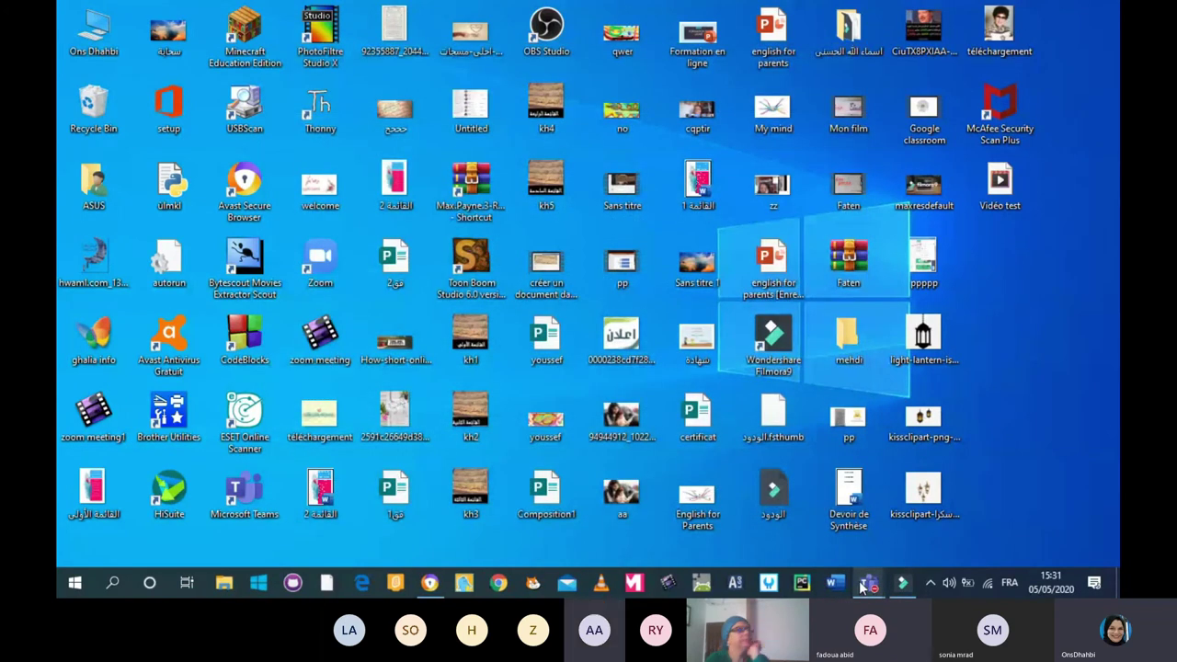
{"action": "mouse_move", "coordinate": [862, 586]}
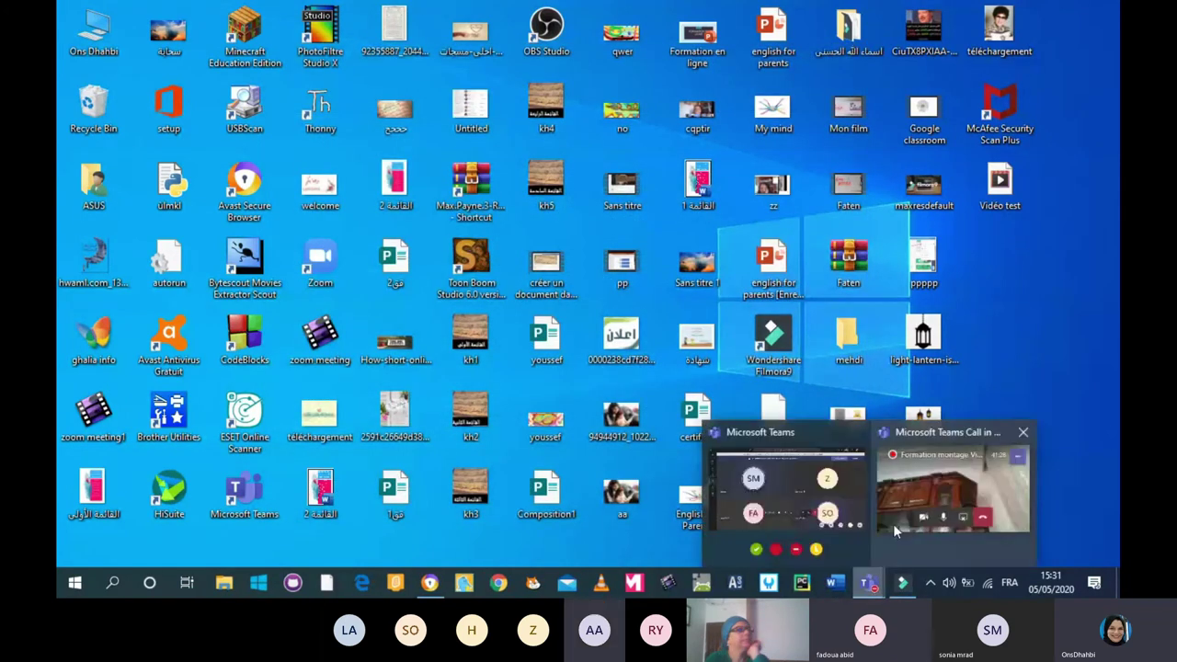
{"action": "left_click", "coordinate": [794, 514]}
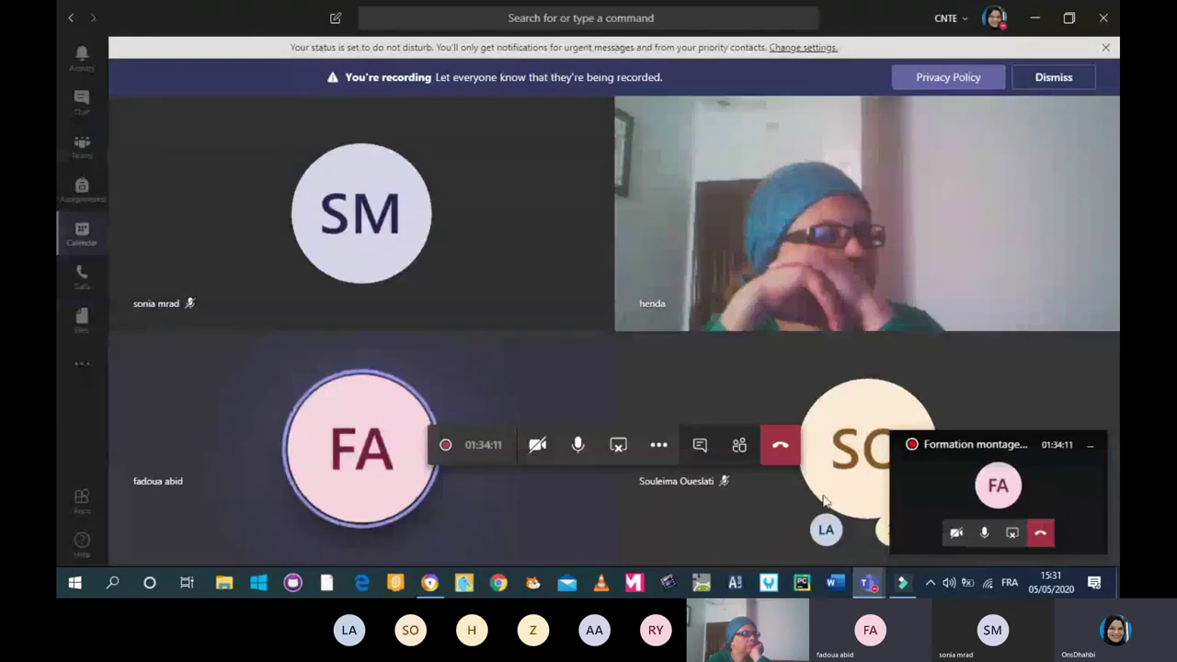
{"action": "left_click", "coordinate": [618, 445]}
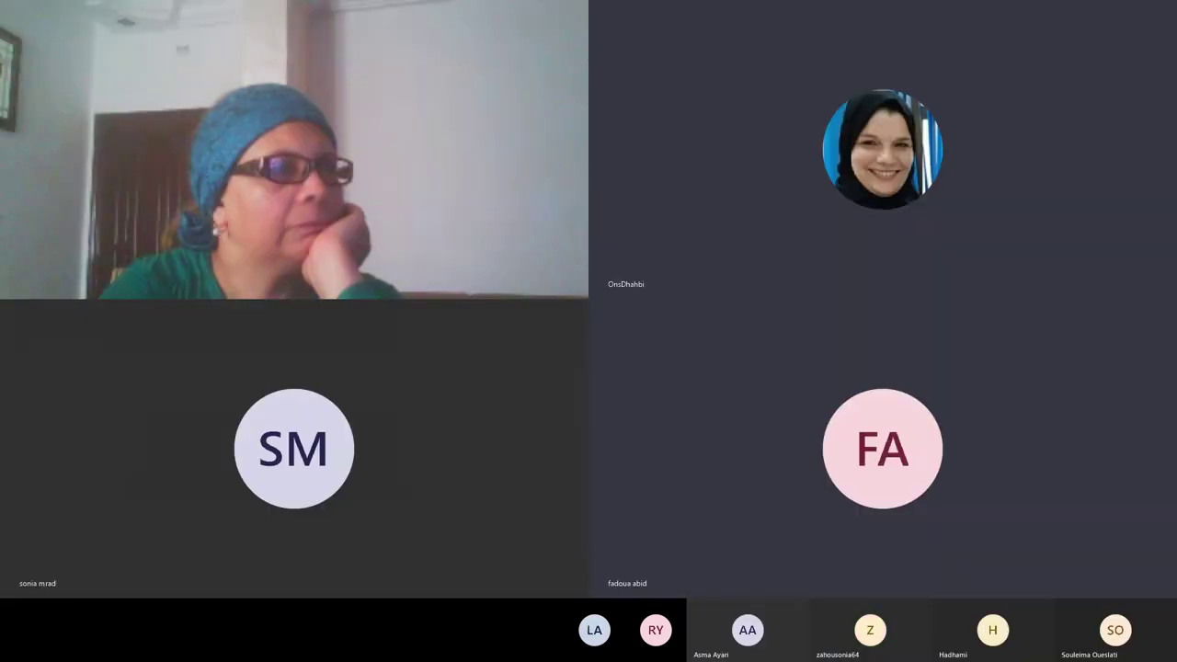
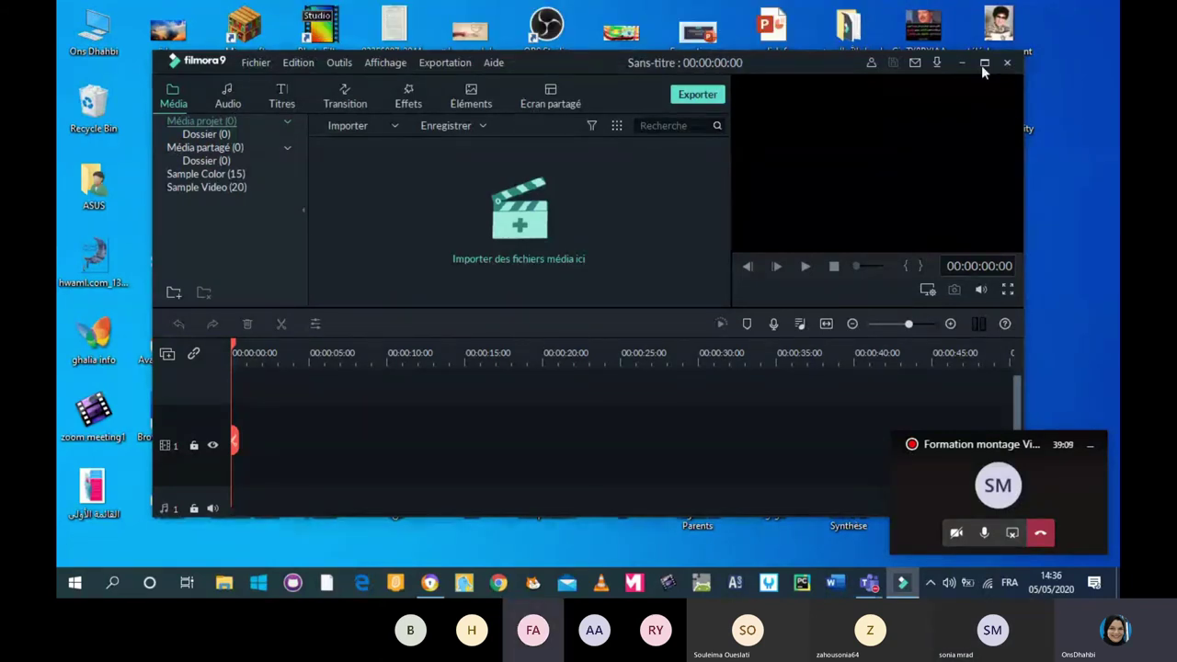
Maximize the Filmora window and import "Short Meditation Music - 3 Minute Relaxation, Calming (1)" from the Downloads folder.
{"action": "left_click", "coordinate": [983, 63]}
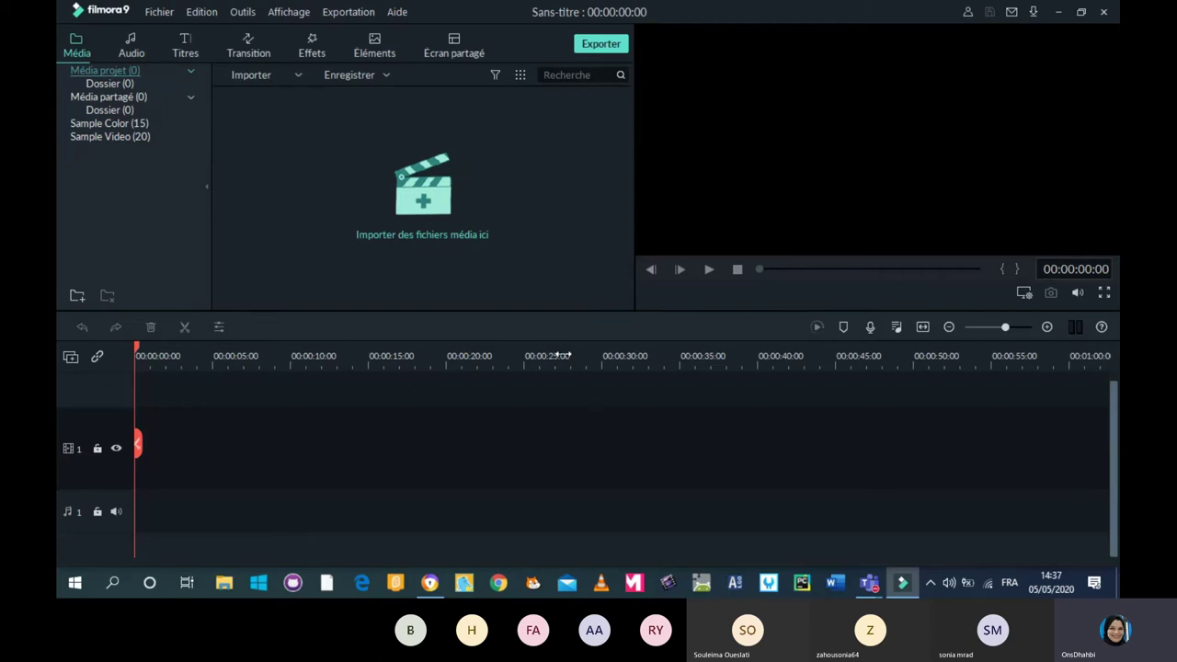
{"action": "left_click", "coordinate": [413, 235]}
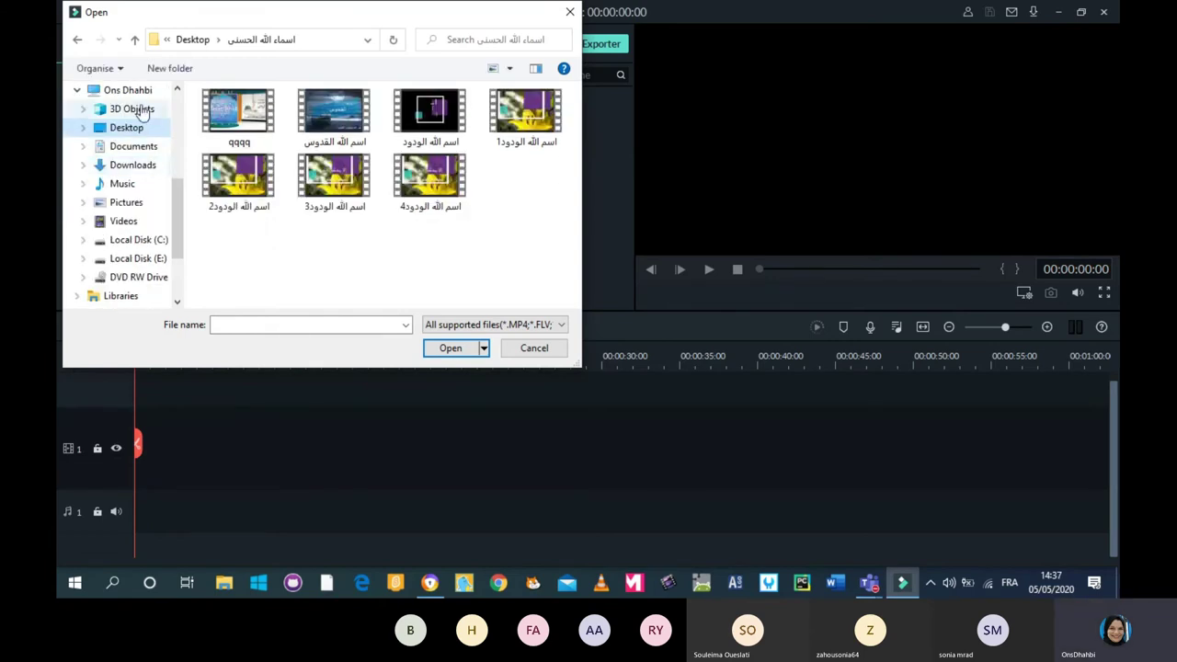
{"action": "left_click", "coordinate": [133, 165]}
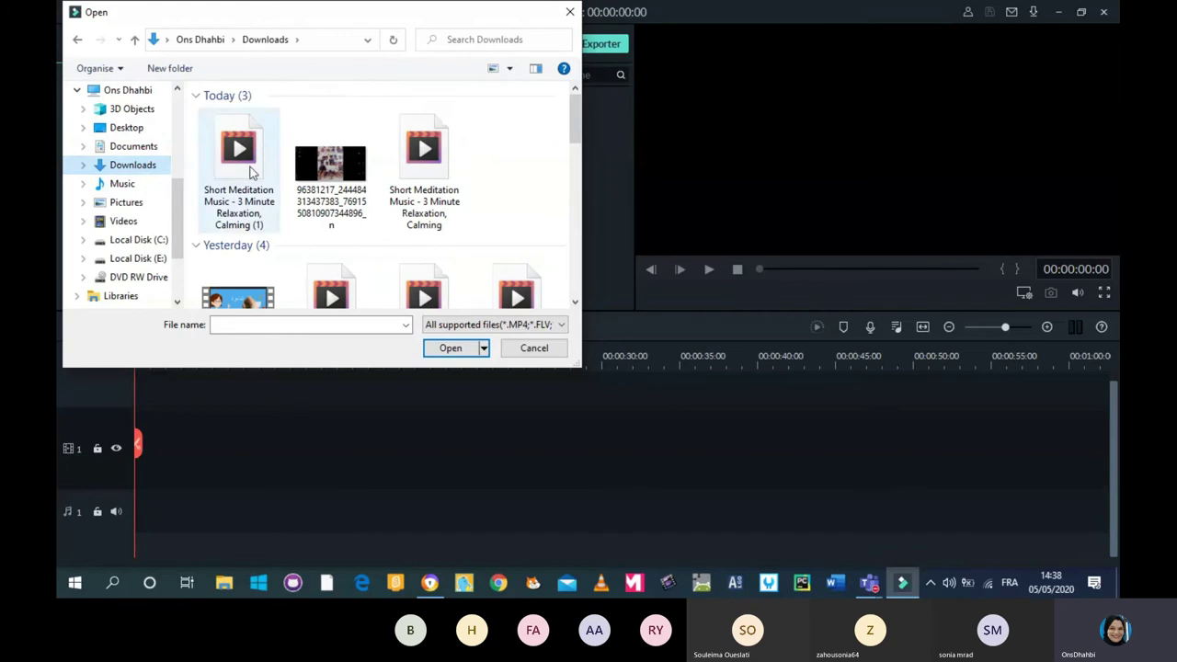
{"action": "left_click", "coordinate": [250, 171]}
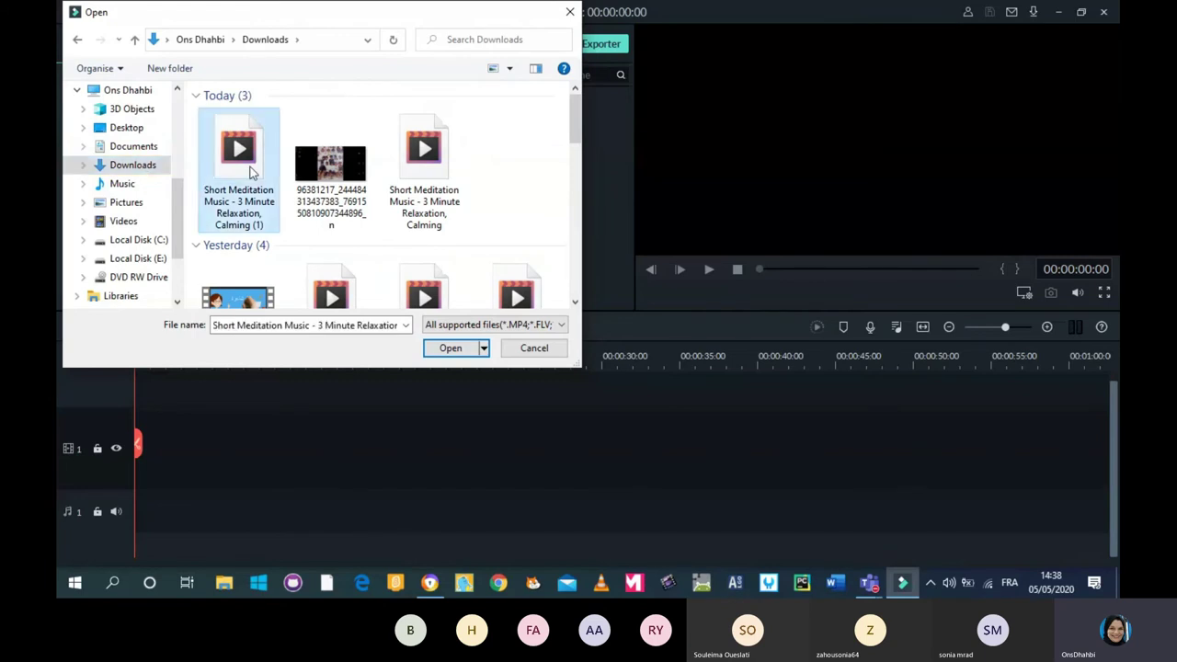
{"action": "left_click", "coordinate": [449, 349]}
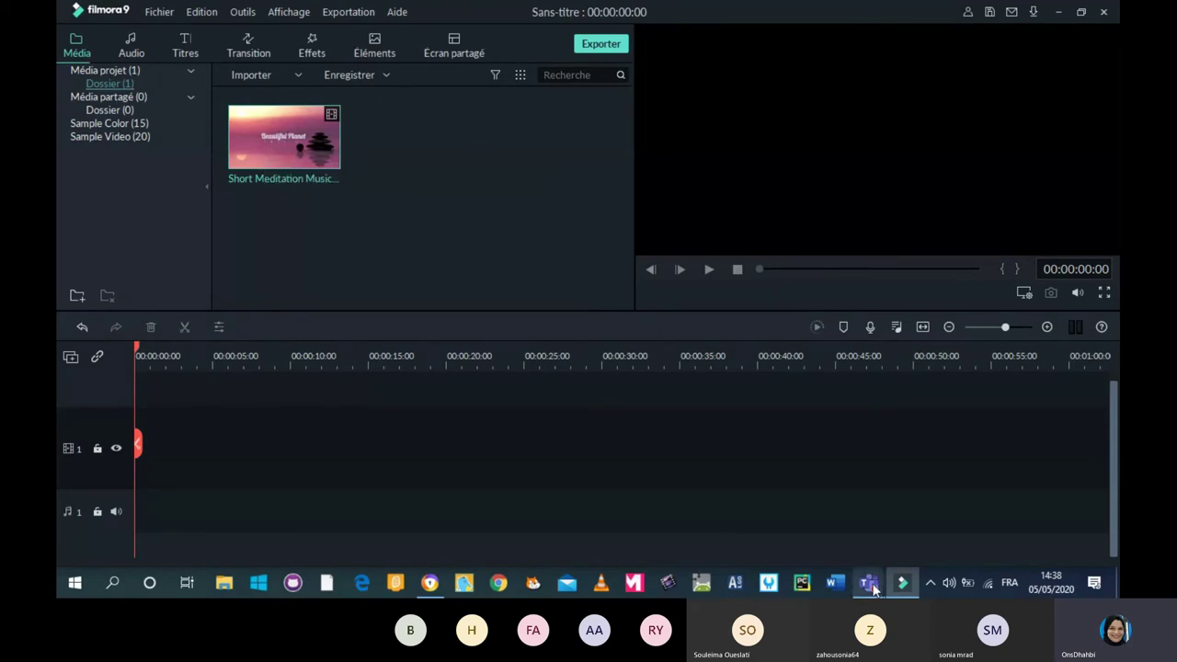
Bring up the Microsoft Teams call window and minimize it again.
{"action": "mouse_move", "coordinate": [870, 586]}
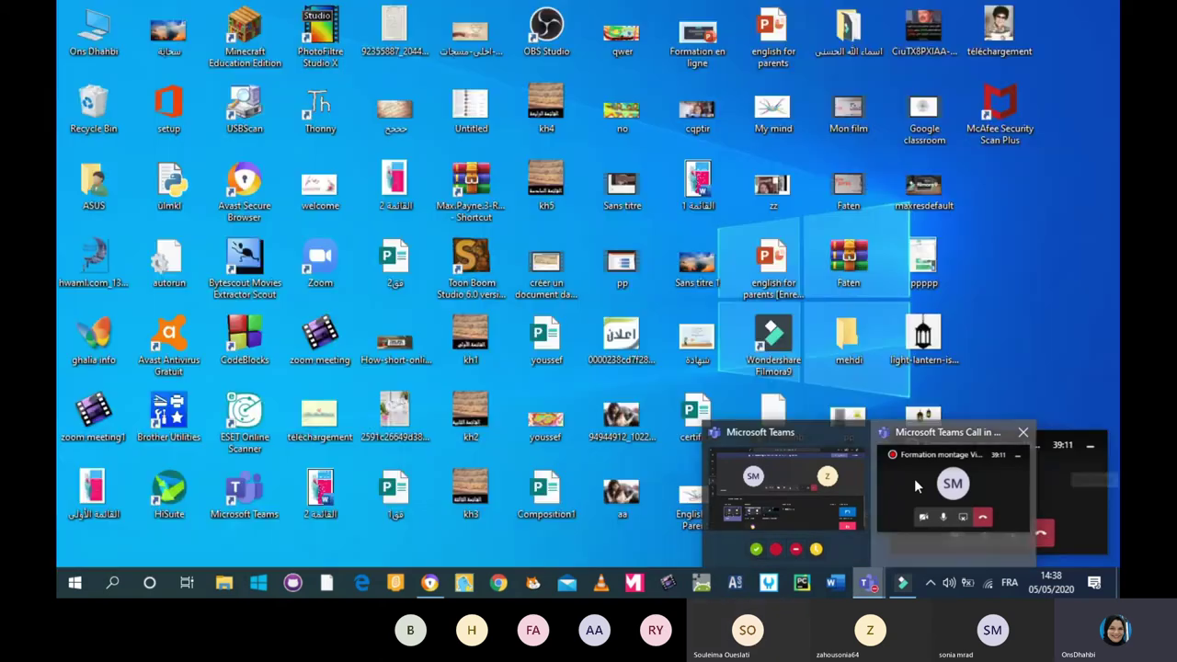
{"action": "left_click", "coordinate": [914, 478]}
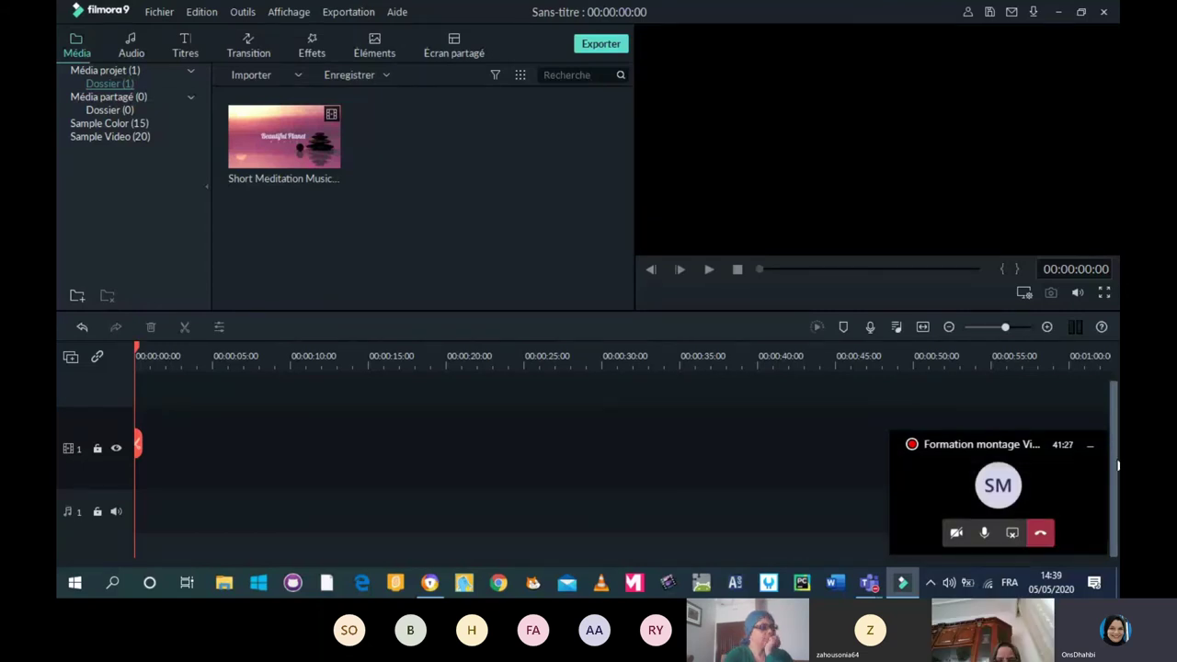
{"action": "left_click", "coordinate": [1090, 446]}
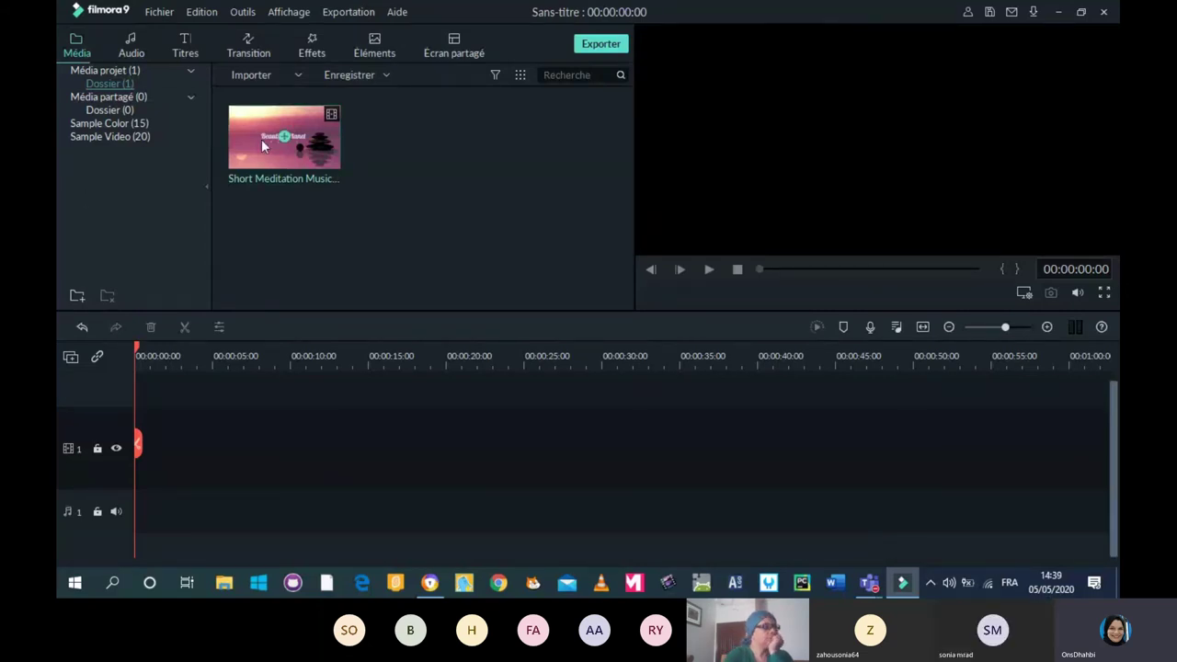
Place the meditation clip at the start of video track 1 and match the project settings to the media at 1280 x 720 30fps.
{"action": "left_click_drag", "start_coordinate": [262, 142], "coordinate": [140, 455]}
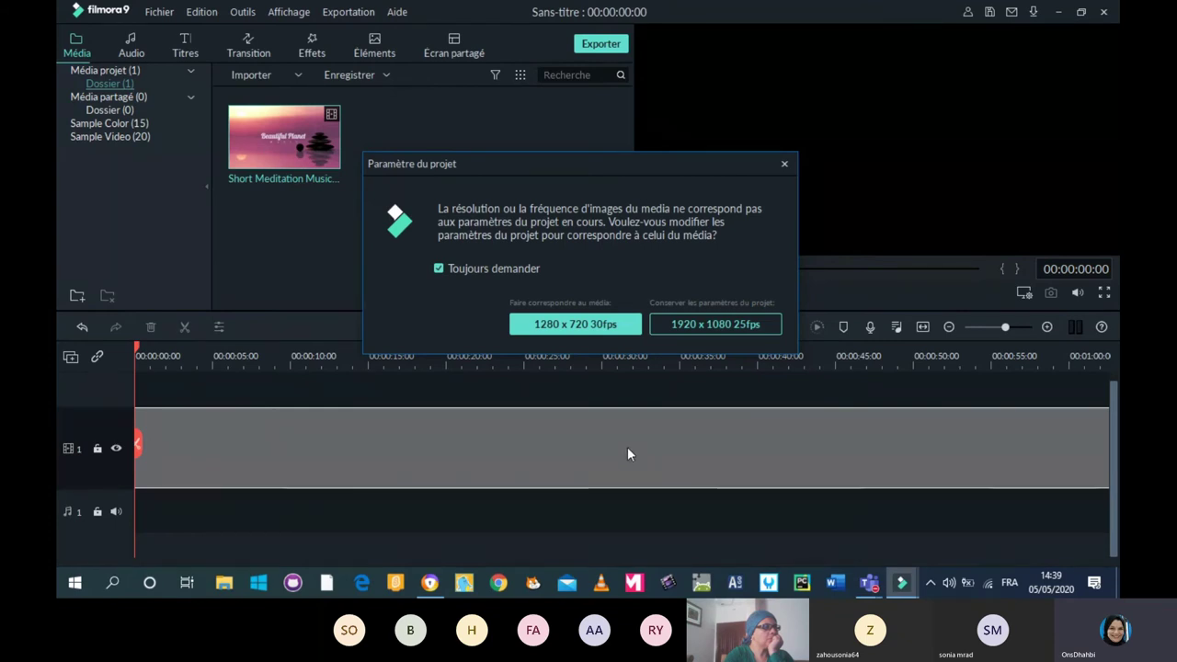
{"action": "left_click", "coordinate": [581, 327]}
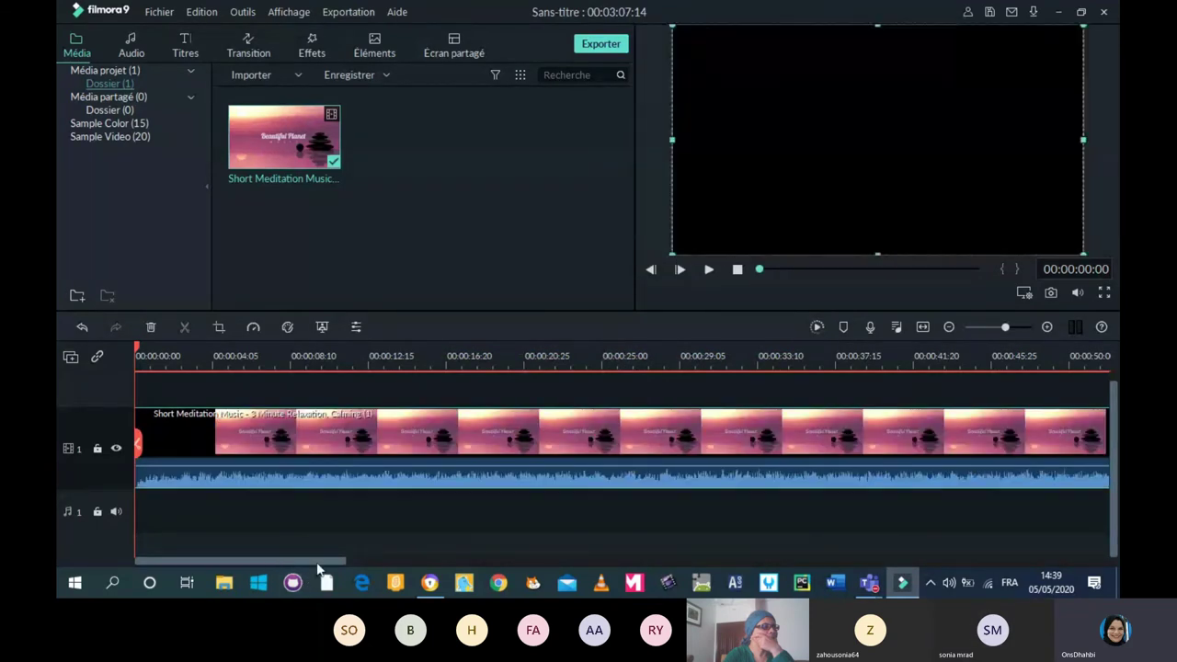
{"action": "left_click_drag", "start_coordinate": [318, 561], "coordinate": [234, 559]}
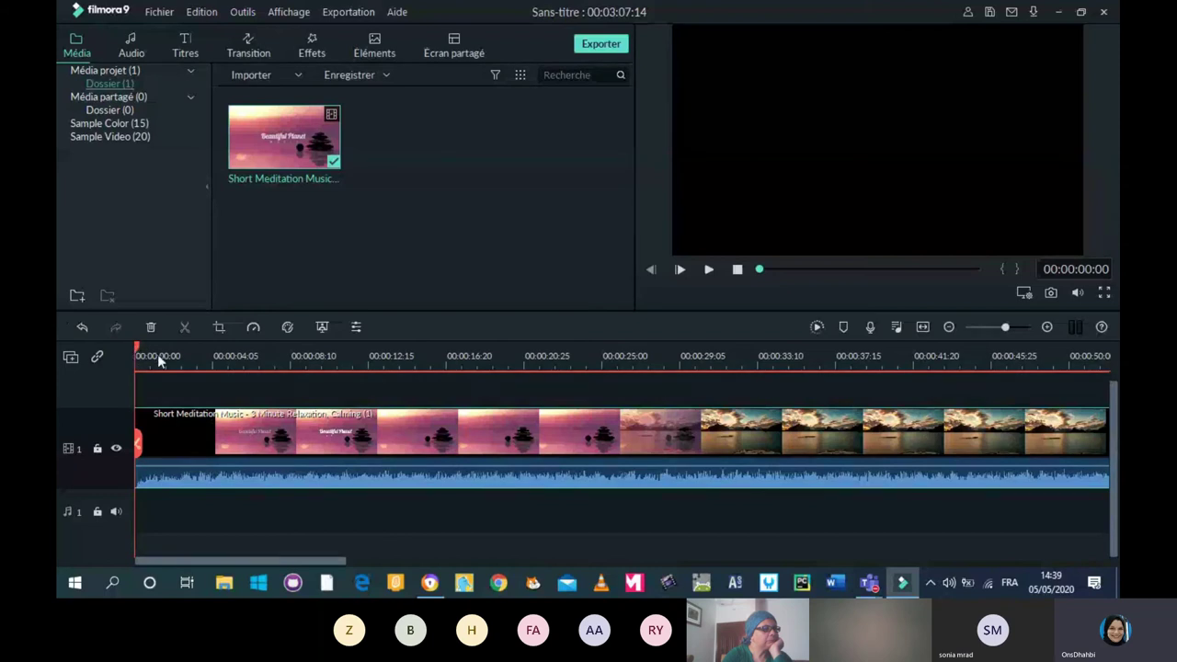
Scrub through the clip to find the scene change and split it at 00:00:25:28.
{"action": "mouse_move", "coordinate": [138, 356]}
{"action": "left_mouse_down"}
{"action": "mouse_move", "coordinate": [471, 390]}
{"action": "mouse_move", "coordinate": [645, 428]}
{"action": "mouse_move", "coordinate": [897, 440]}
{"action": "mouse_move", "coordinate": [937, 457]}
{"action": "mouse_move", "coordinate": [1098, 449]}
{"action": "mouse_move", "coordinate": [989, 451]}
{"action": "mouse_move", "coordinate": [1110, 435]}
{"action": "mouse_move", "coordinate": [501, 448]}
{"action": "left_mouse_up"}
{"action": "left_click_drag", "start_coordinate": [501, 495], "coordinate": [240, 453]}
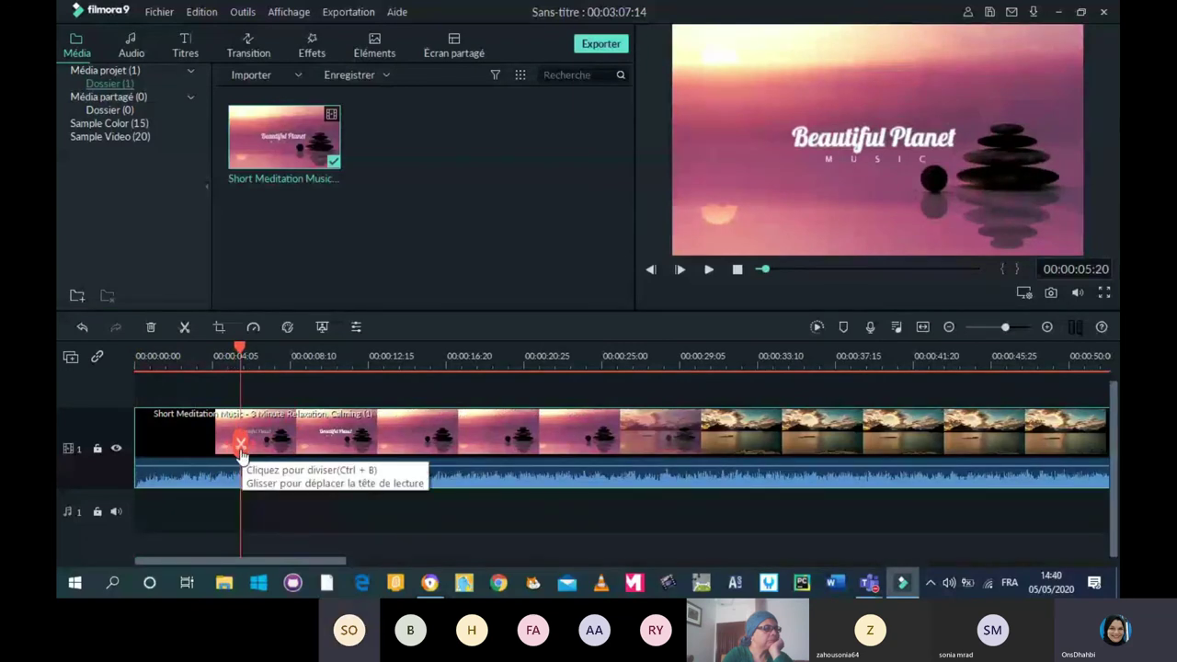
{"action": "left_click_drag", "start_coordinate": [240, 344], "coordinate": [700, 349]}
{"action": "left_click_drag", "start_coordinate": [701, 432], "coordinate": [619, 453]}
{"action": "left_click", "coordinate": [619, 449]}
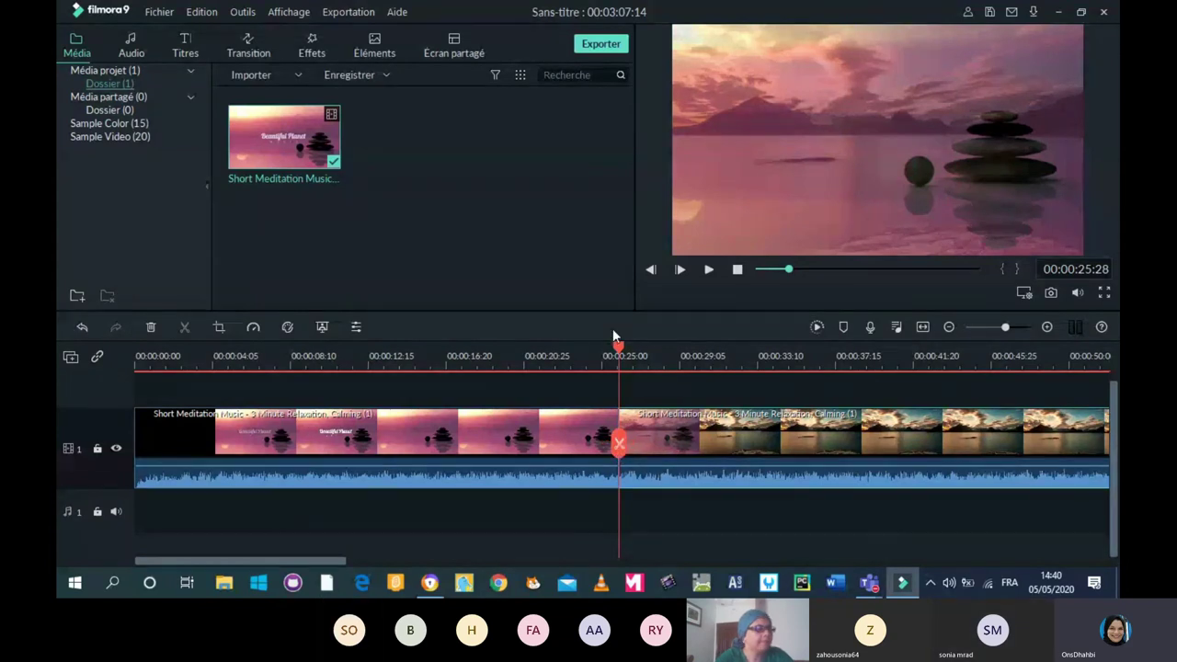
Shift the second part of the clip along video track 1 to start at about 00:00:29:05, leaving a gap after the first part.
{"action": "left_click_drag", "start_coordinate": [616, 348], "coordinate": [739, 349]}
{"action": "left_click_drag", "start_coordinate": [555, 447], "coordinate": [521, 525]}
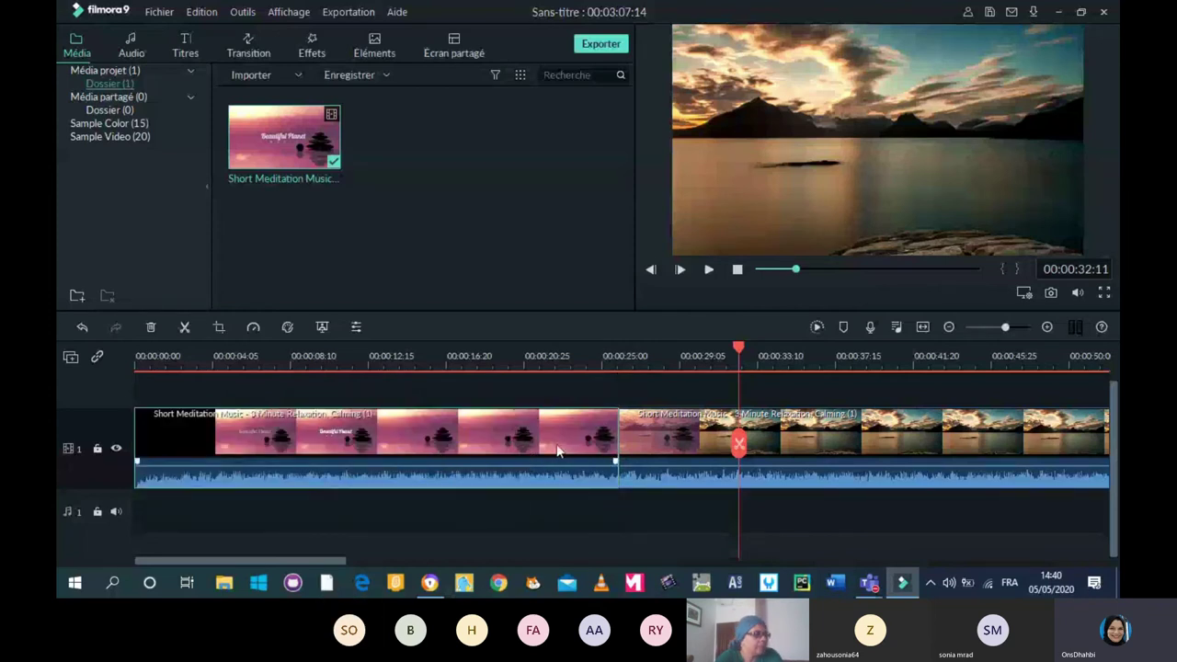
{"action": "left_click_drag", "start_coordinate": [685, 440], "coordinate": [720, 444]}
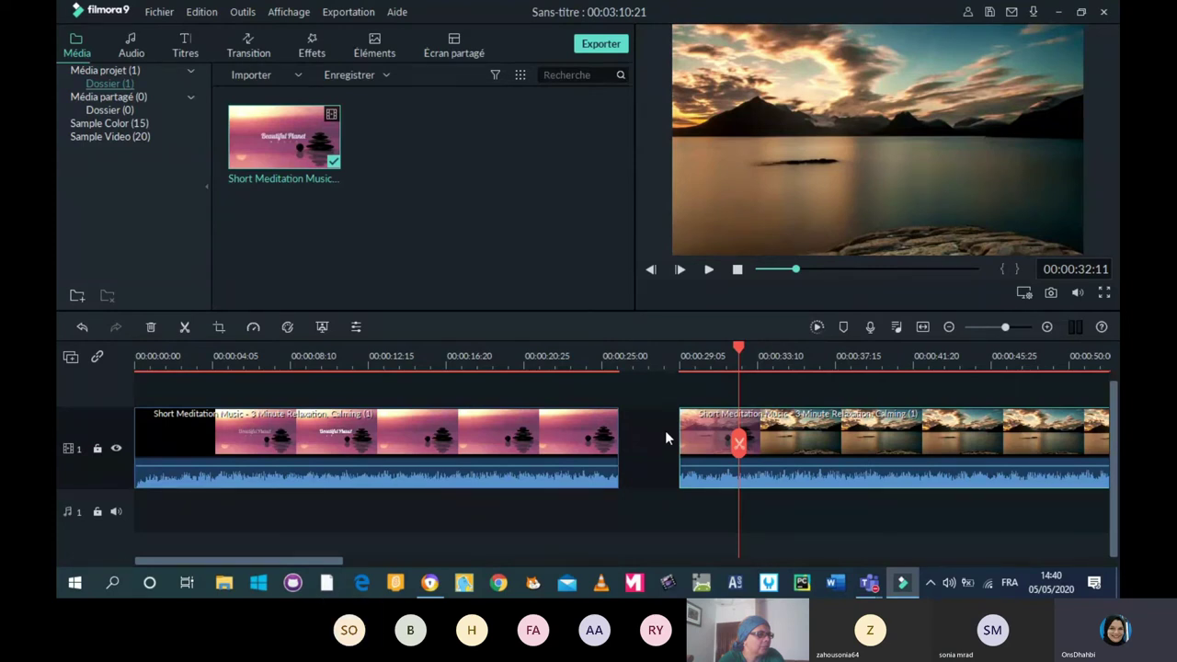
Split the second part of the clip at 00:00:33:16, where the lake sunset scene begins.
{"action": "left_click_drag", "start_coordinate": [738, 345], "coordinate": [764, 353]}
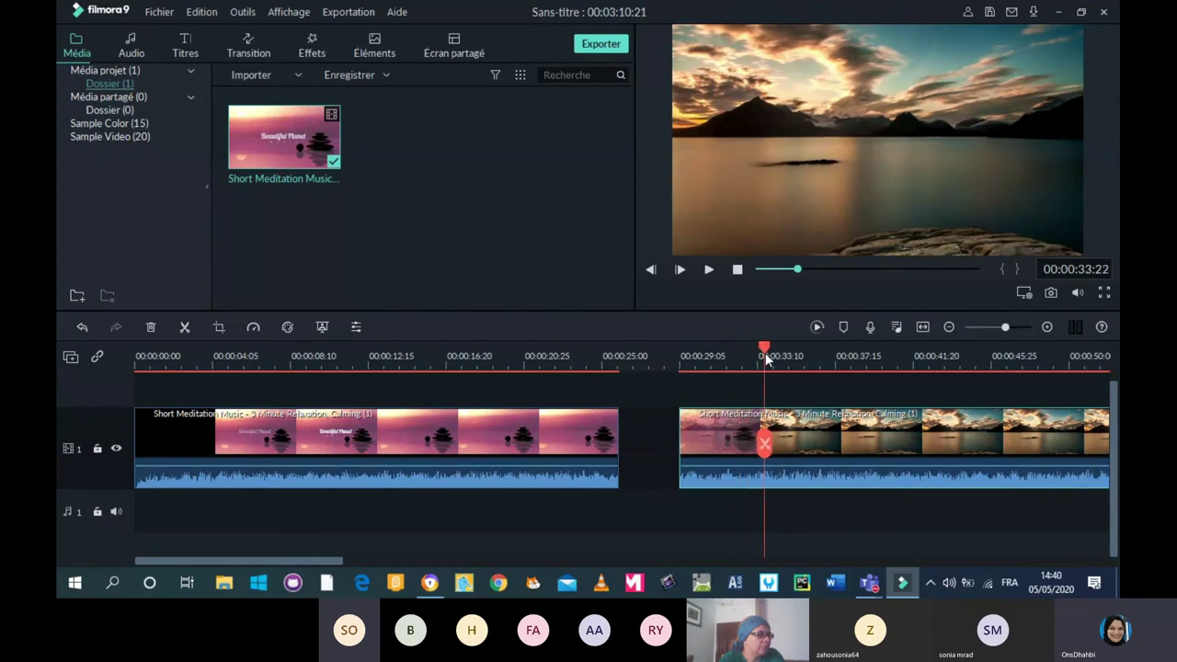
{"action": "left_click_drag", "start_coordinate": [764, 352], "coordinate": [762, 447]}
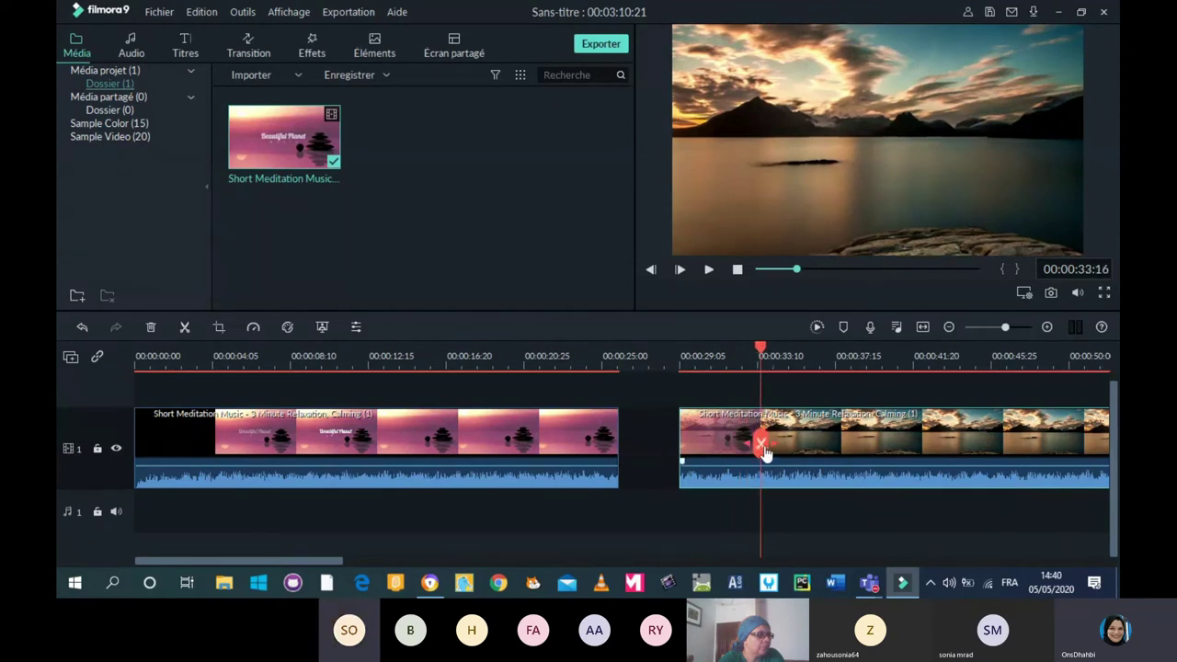
{"action": "left_click", "coordinate": [762, 448]}
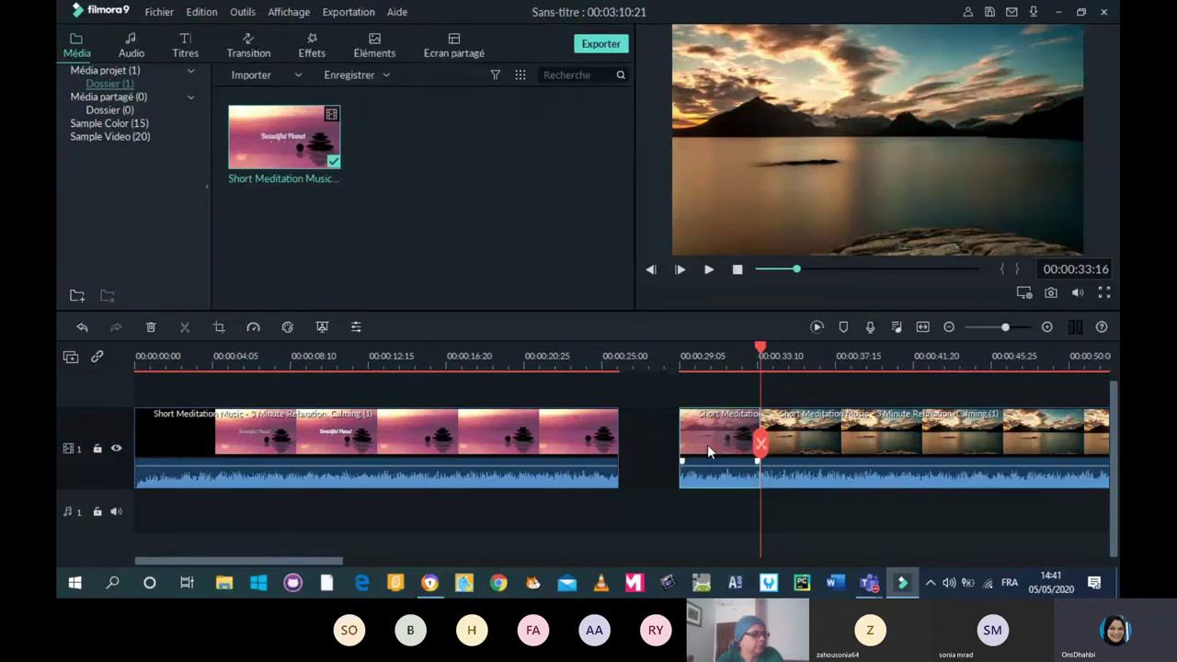
Delete the short pink transition segment and the empty gap between the two remaining clips.
{"action": "key", "text": "Delete"}
{"action": "left_click", "coordinate": [664, 446]}
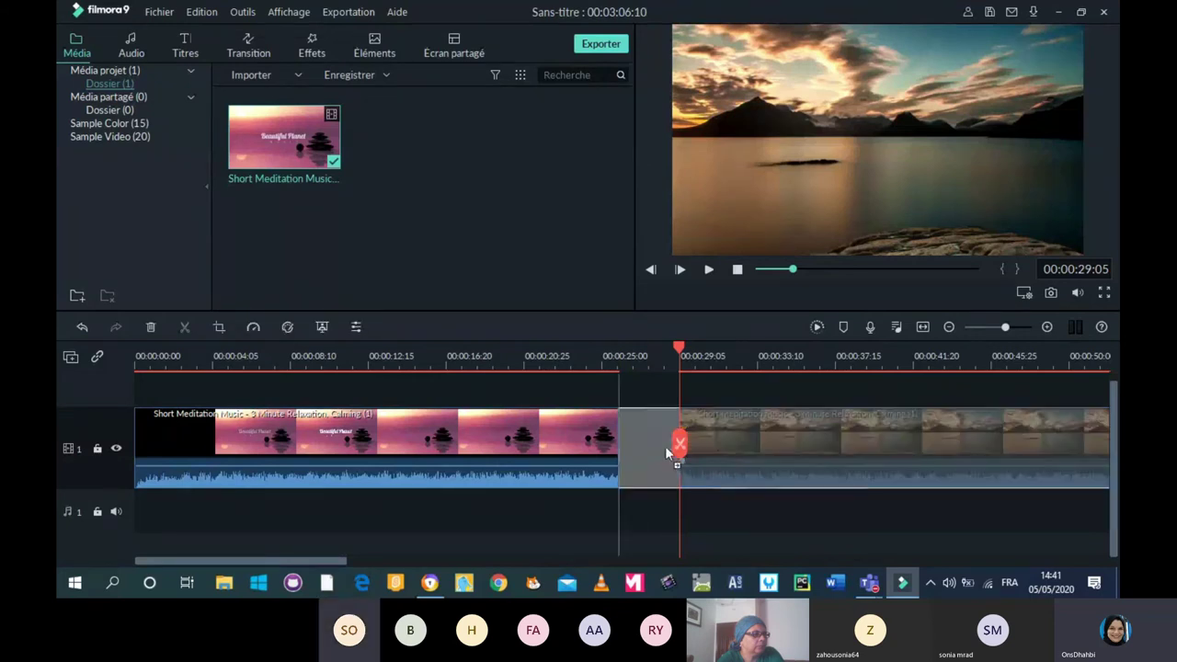
{"action": "key", "text": "Delete"}
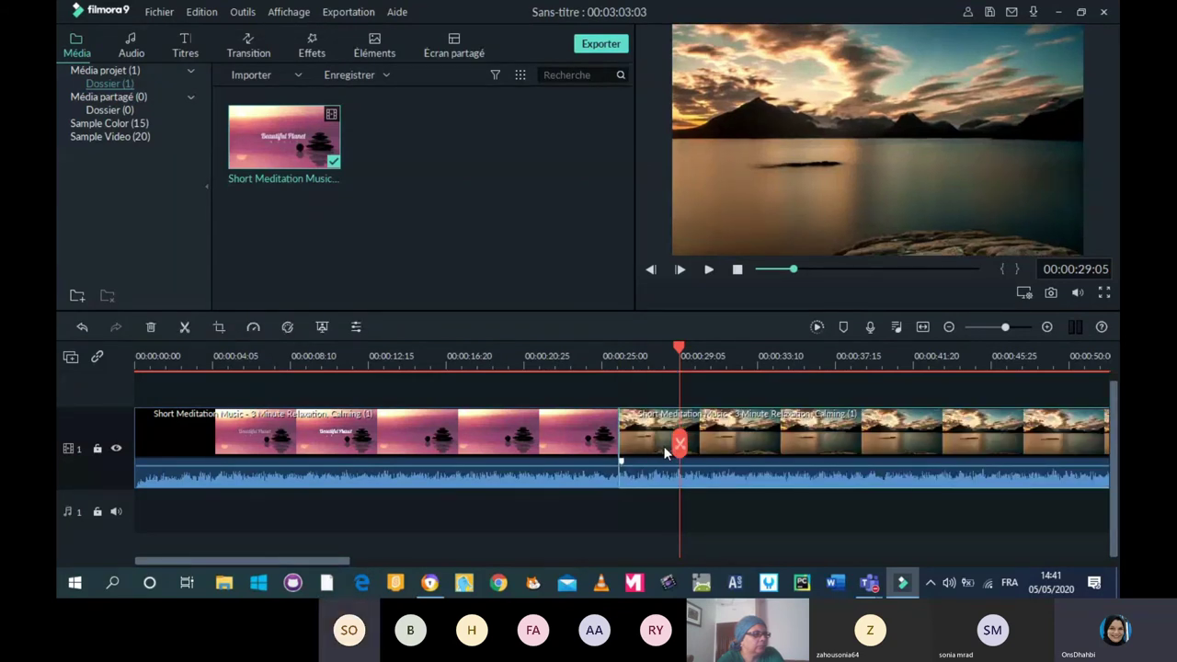
Preview the opening title scene and the join between the two clips, and pause playback at 00:00:28:04.
{"action": "left_click_drag", "start_coordinate": [682, 350], "coordinate": [386, 350]}
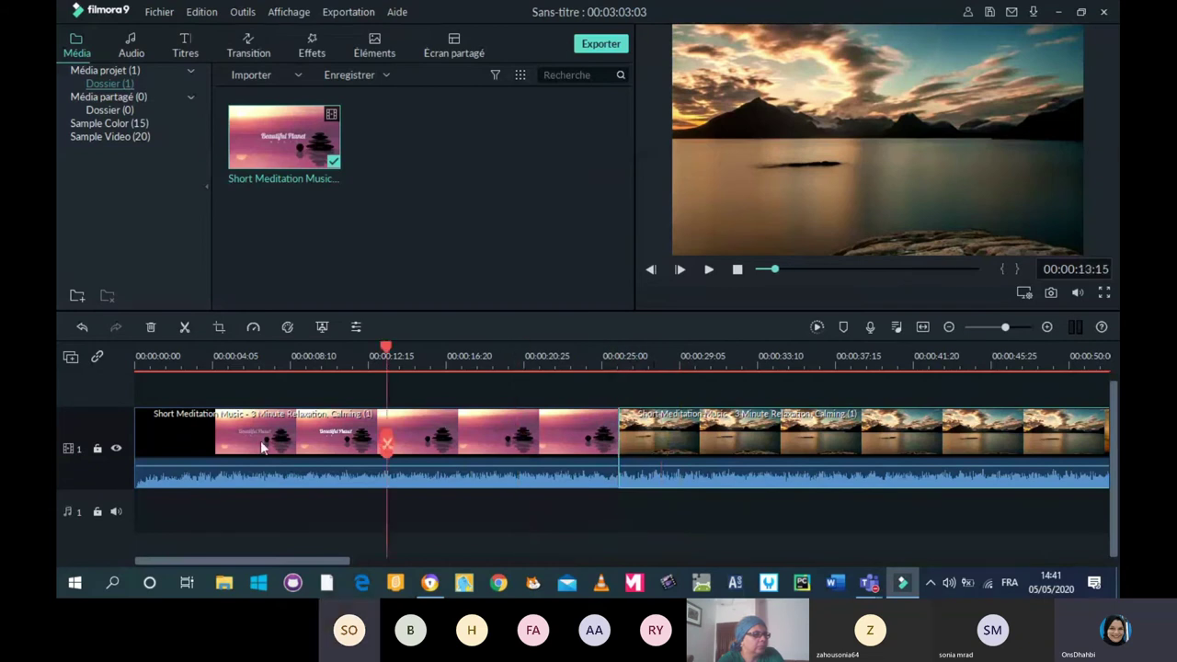
{"action": "left_click", "coordinate": [227, 353]}
{"action": "left_click", "coordinate": [708, 272]}
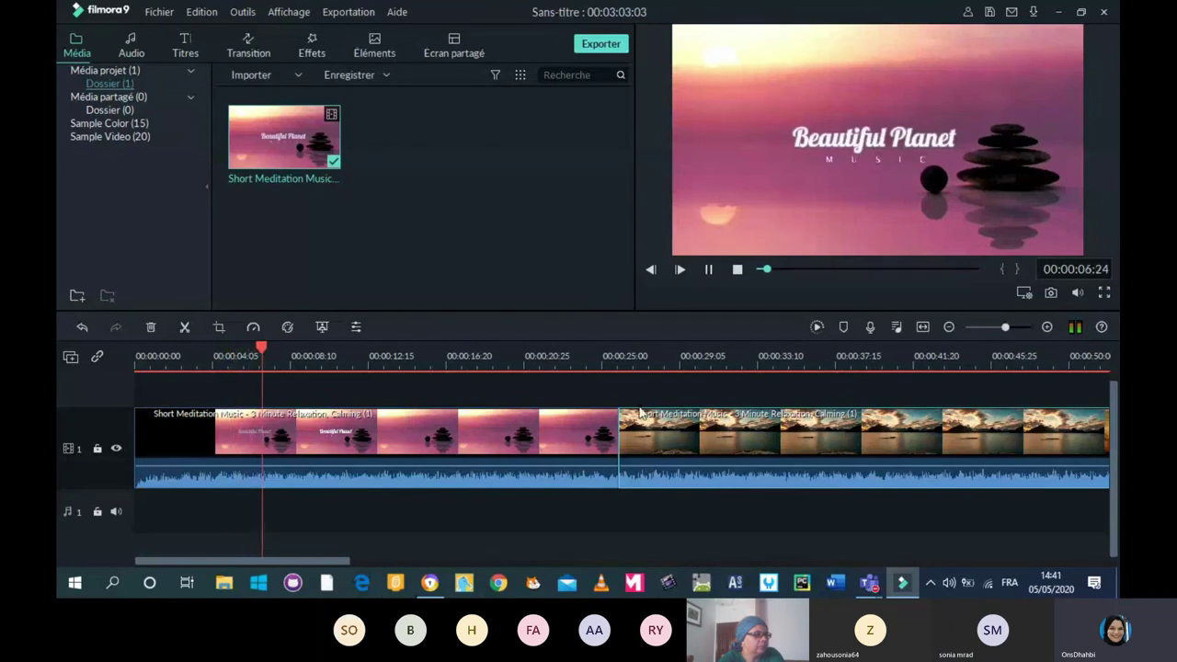
{"action": "left_click", "coordinate": [598, 359]}
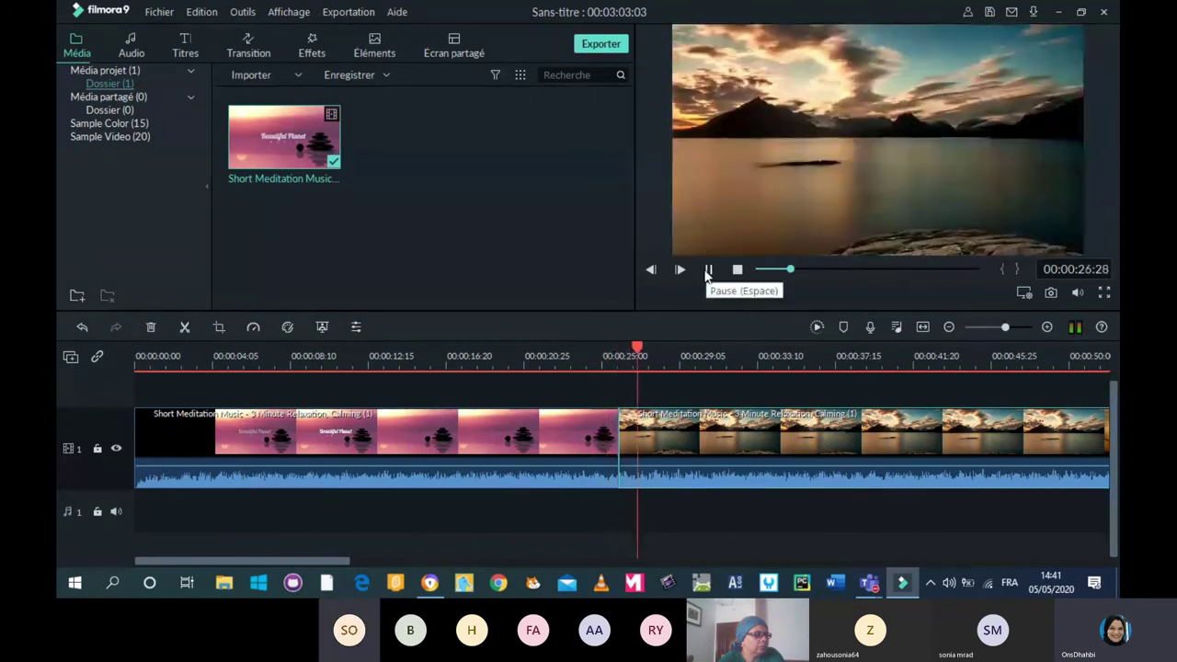
{"action": "left_click", "coordinate": [708, 269]}
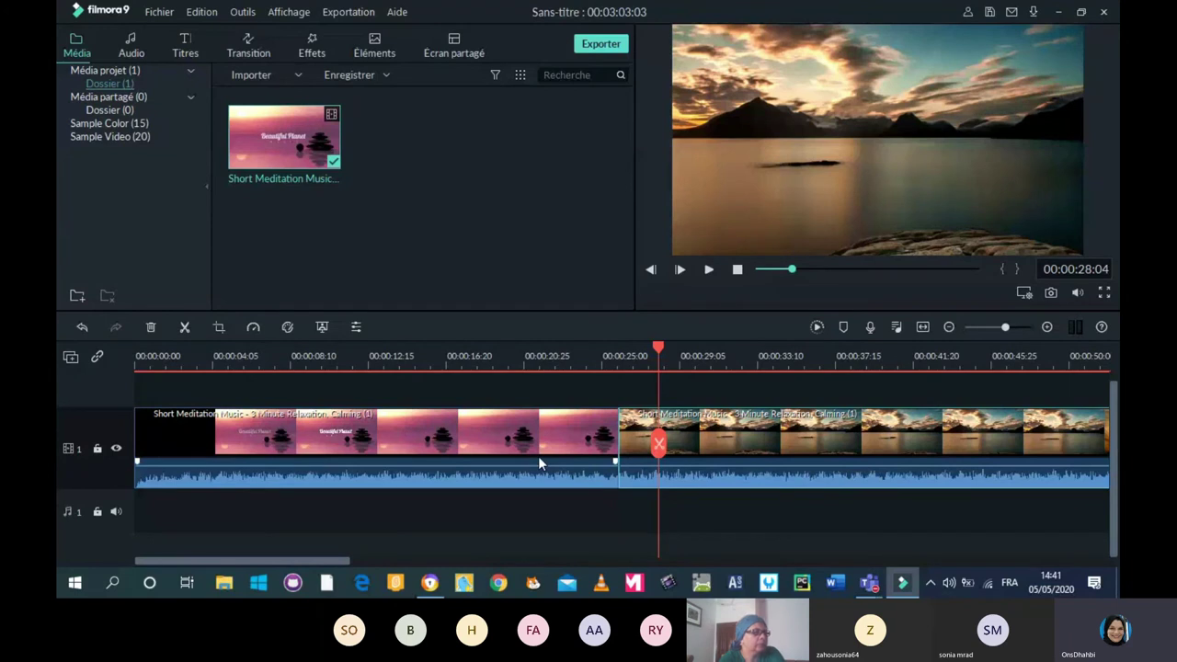
{"action": "left_click", "coordinate": [71, 357]}
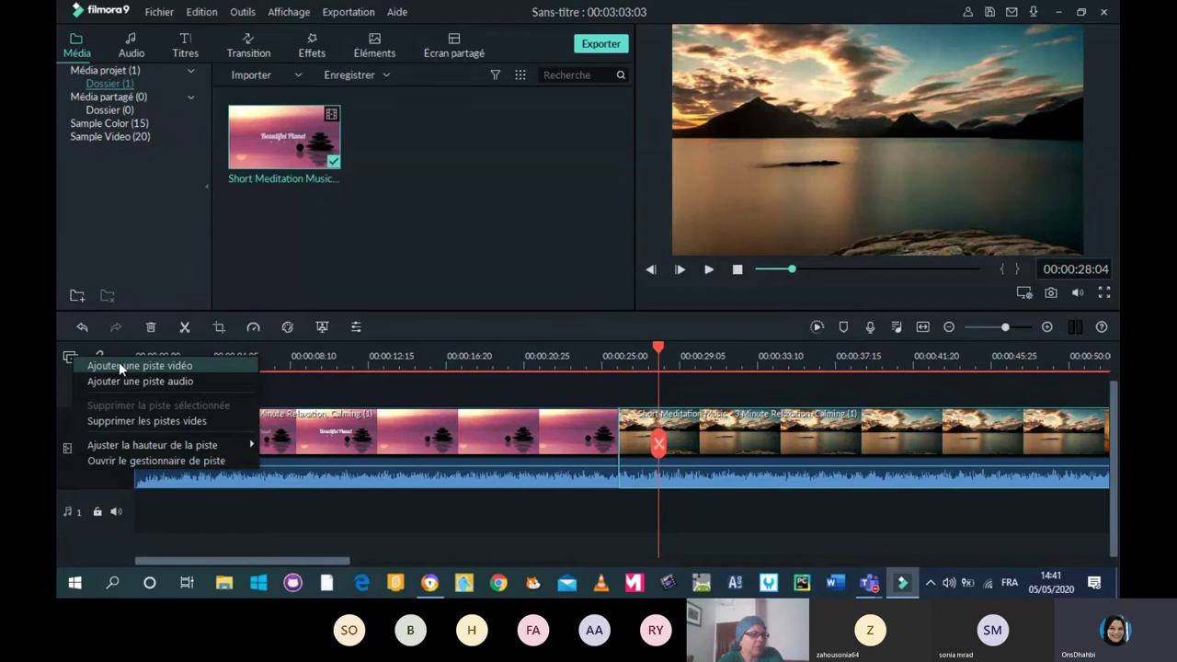
{"action": "left_click", "coordinate": [56, 354]}
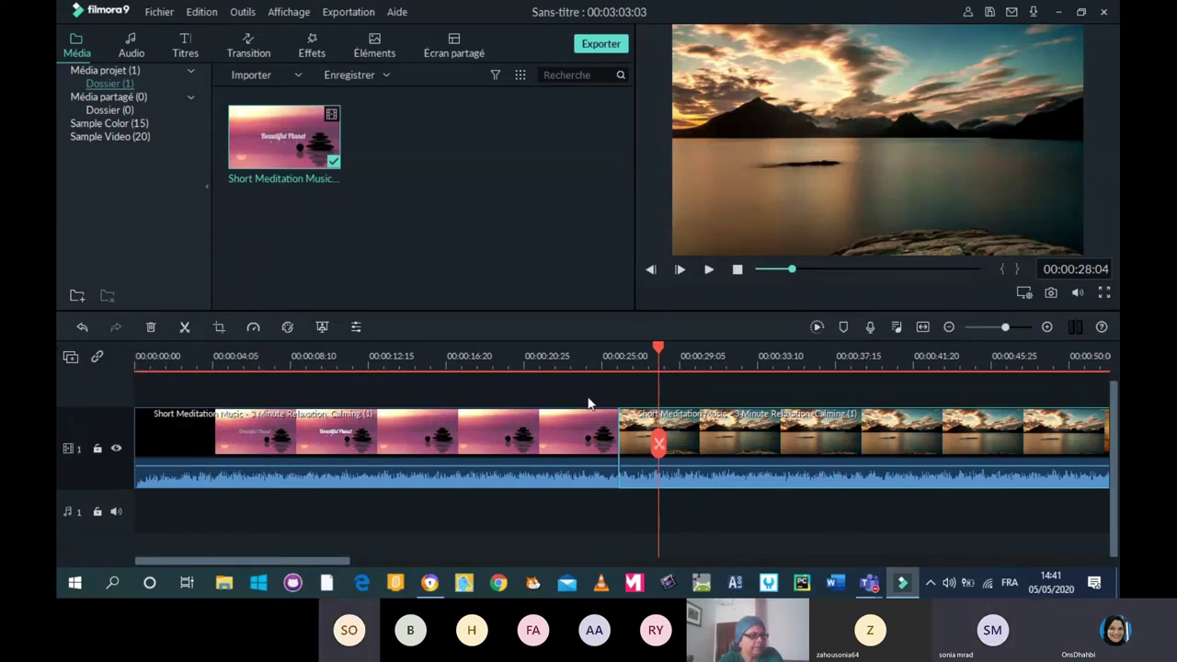
Return the playhead to the start of the timeline and browse the available title template categories.
{"action": "left_click", "coordinate": [652, 358]}
{"action": "left_click_drag", "start_coordinate": [652, 444], "coordinate": [129, 448]}
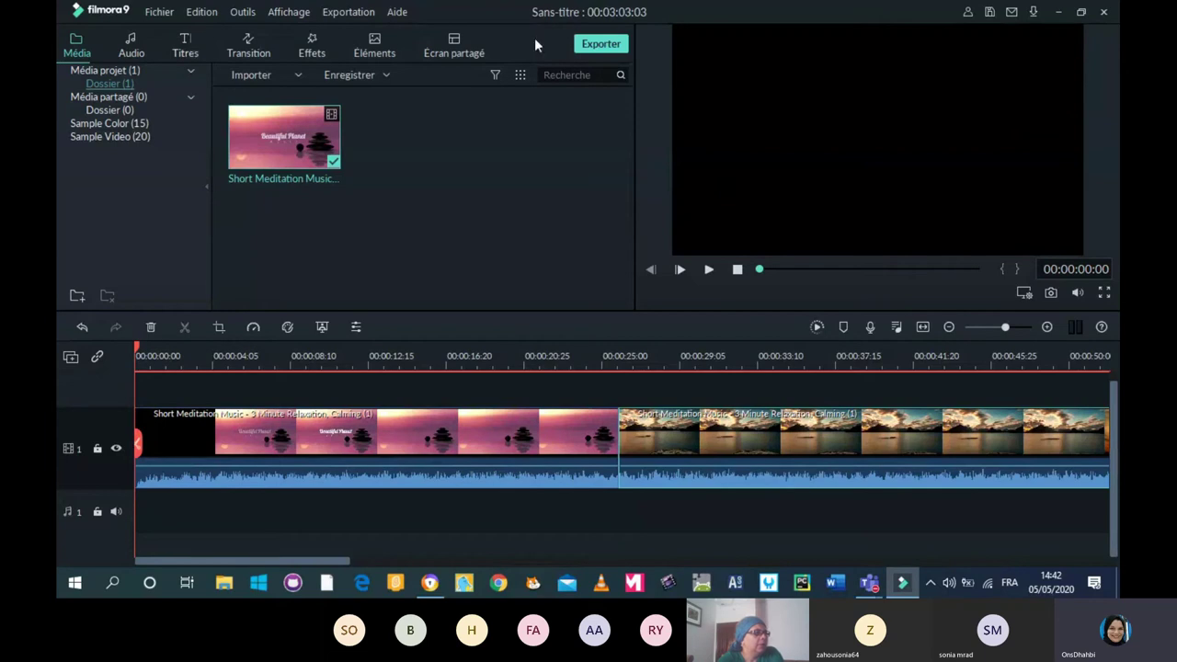
{"action": "left_click", "coordinate": [187, 44]}
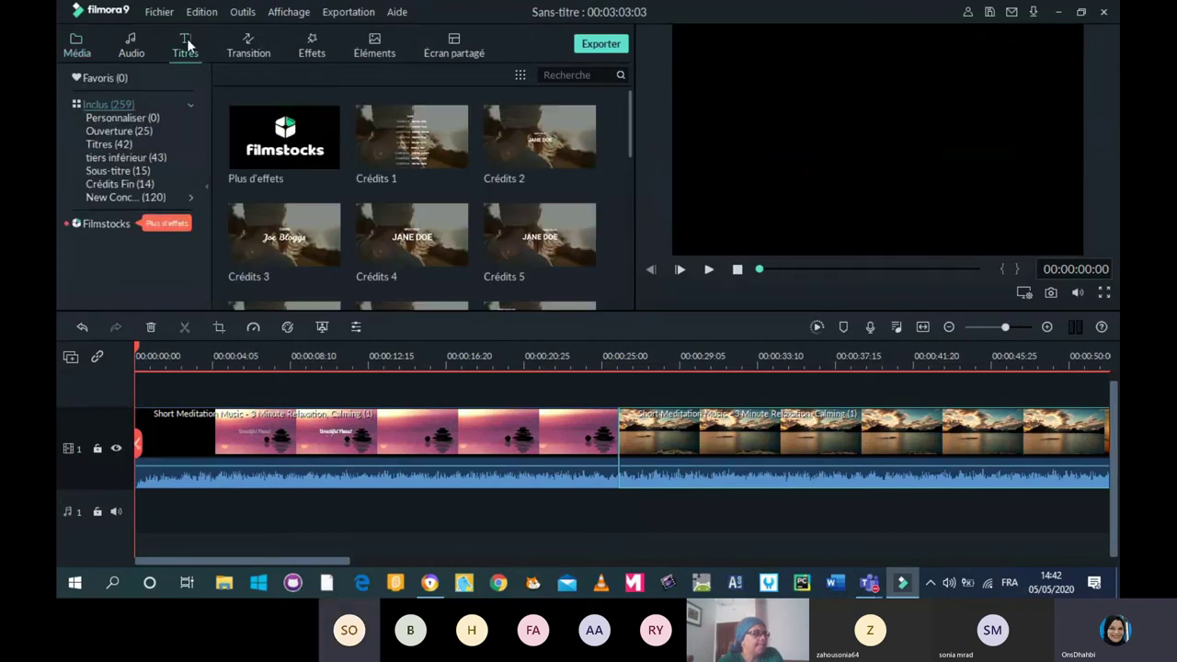
{"action": "left_click", "coordinate": [100, 118]}
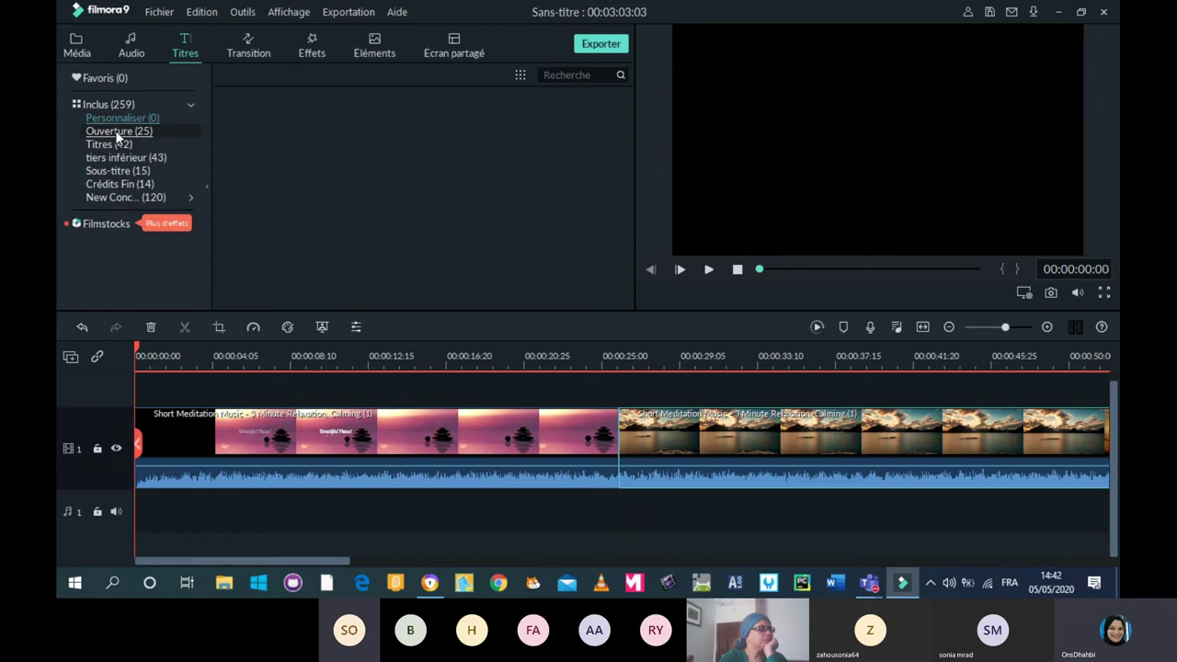
{"action": "left_click", "coordinate": [115, 131]}
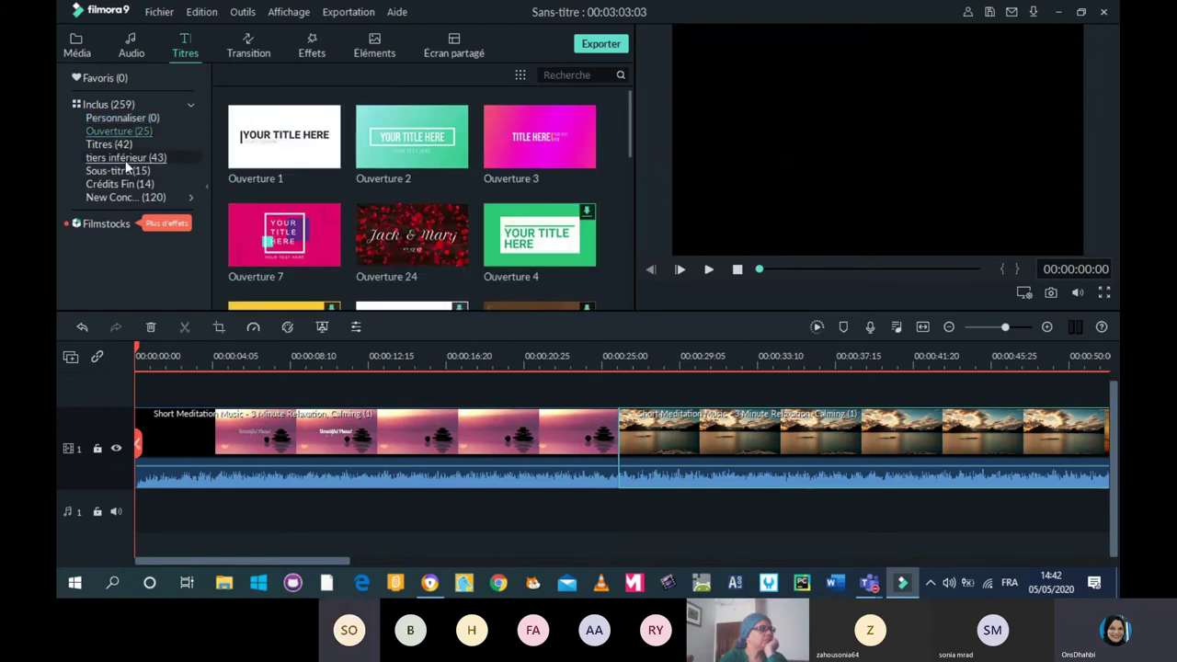
{"action": "left_click", "coordinate": [97, 147]}
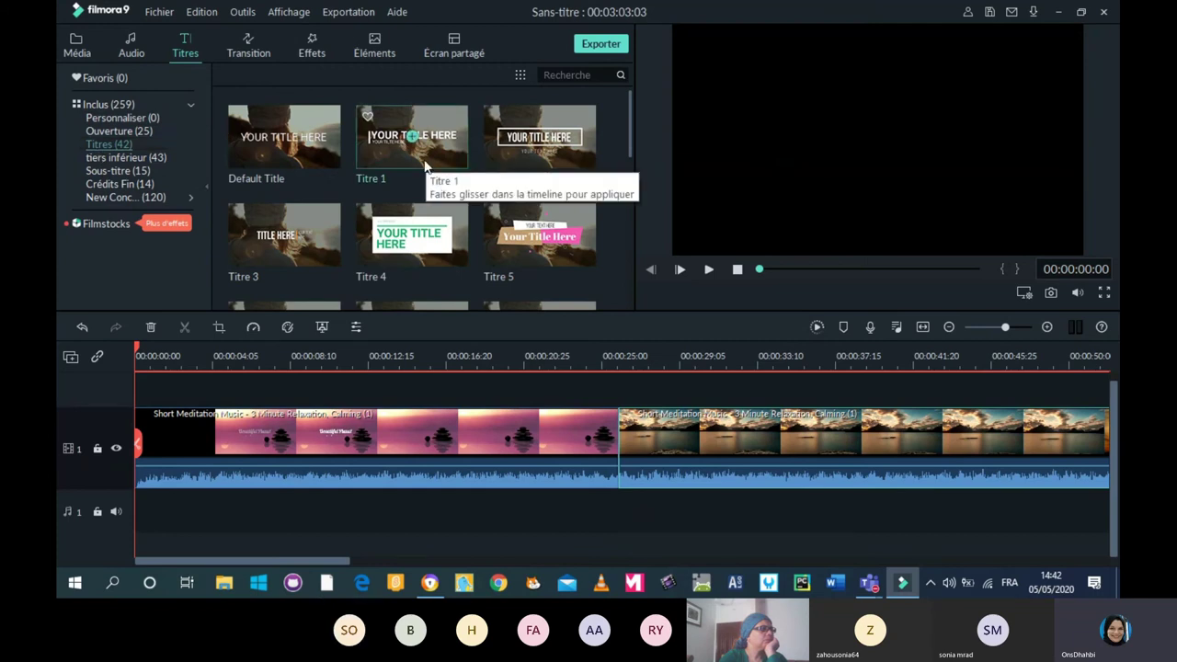
{"action": "left_click", "coordinate": [122, 157]}
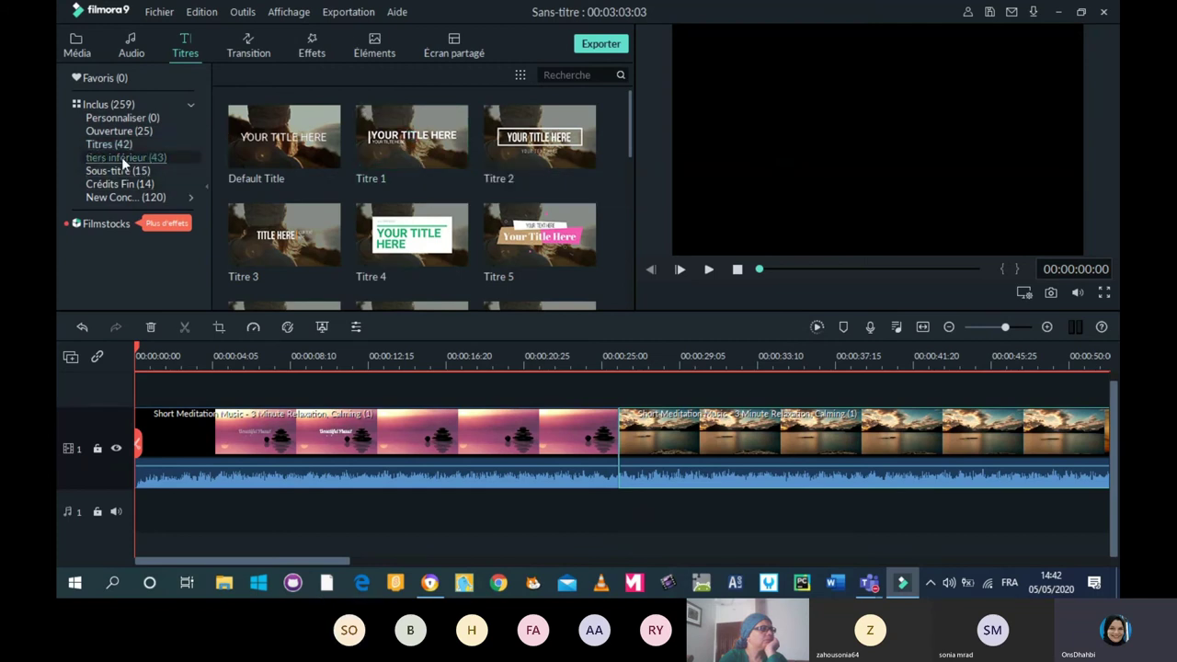
{"action": "left_click", "coordinate": [128, 171]}
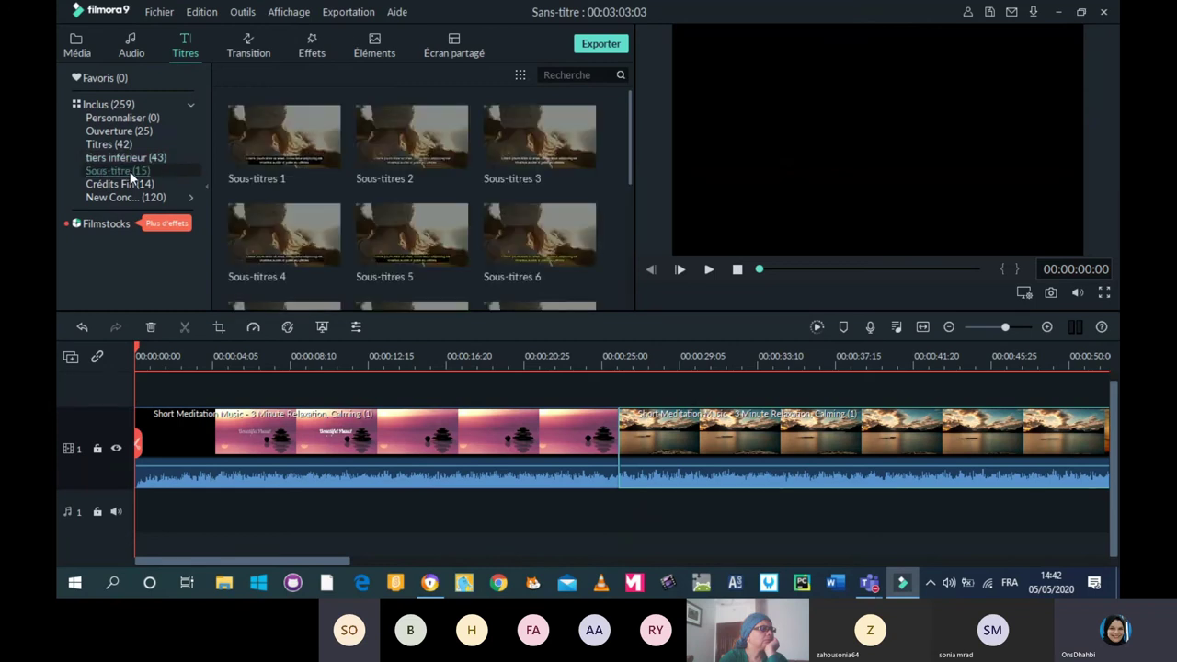
{"action": "left_click", "coordinate": [129, 184]}
{"action": "left_click", "coordinate": [115, 196]}
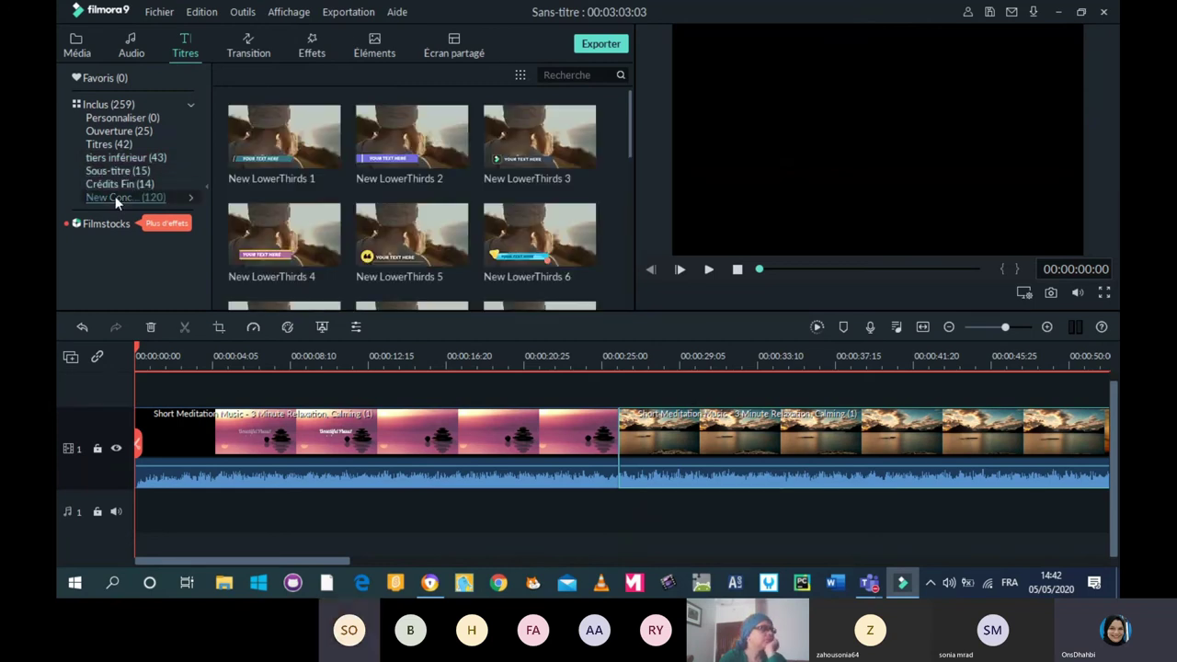
{"action": "left_click", "coordinate": [112, 120]}
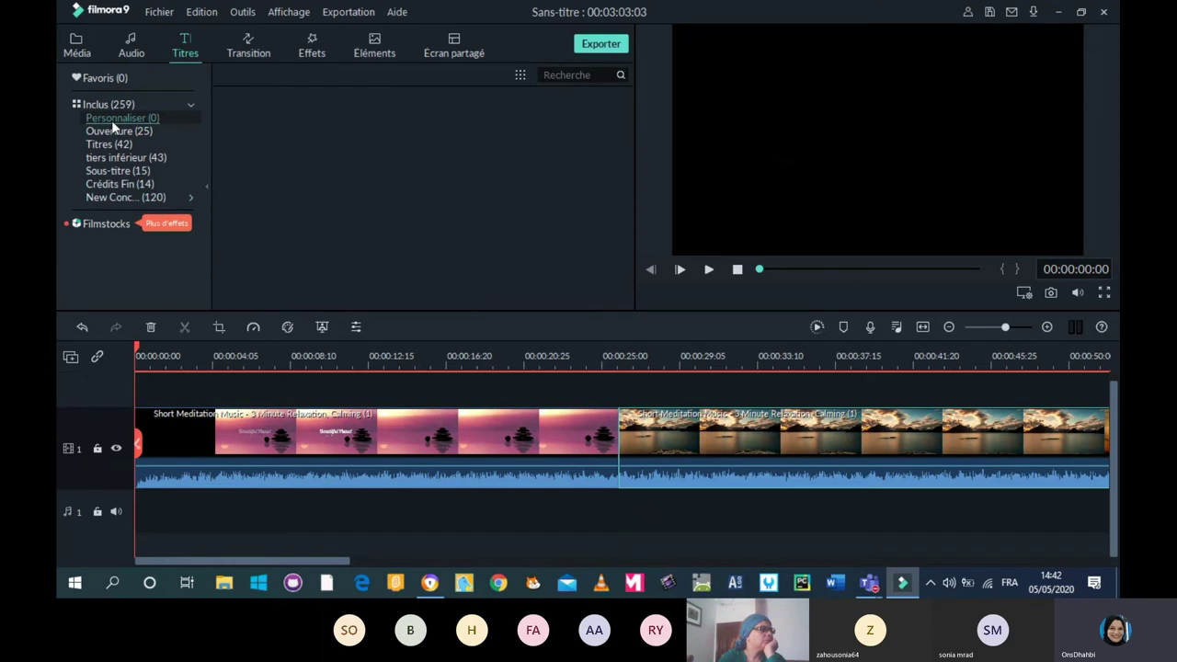
Insert the Ouverture 11 opening title at the start of video track 1, ahead of the meditation clip, and preview it.
{"action": "left_click", "coordinate": [111, 126]}
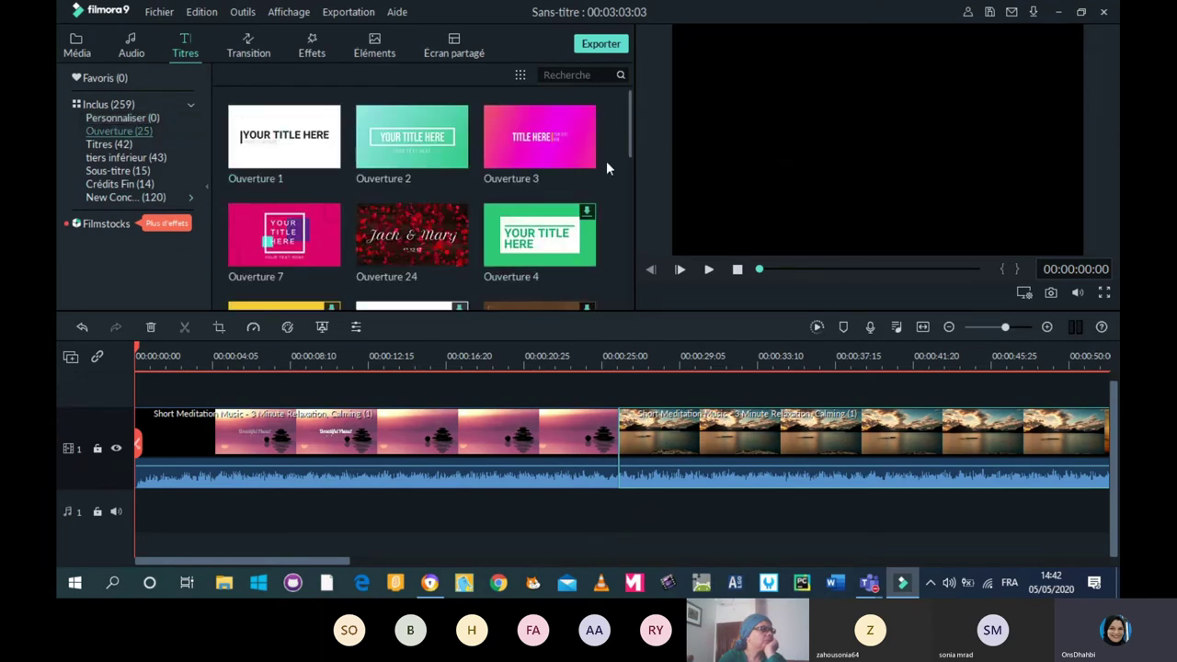
{"action": "left_click_drag", "start_coordinate": [631, 139], "coordinate": [619, 234]}
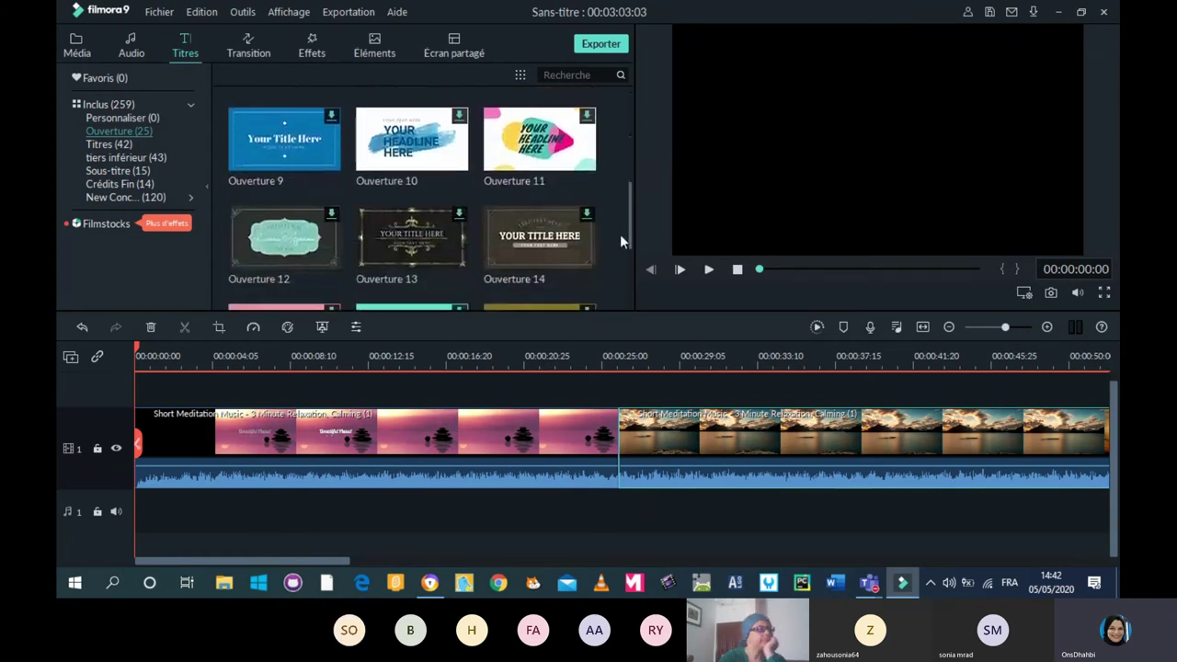
{"action": "left_click_drag", "start_coordinate": [543, 142], "coordinate": [145, 492]}
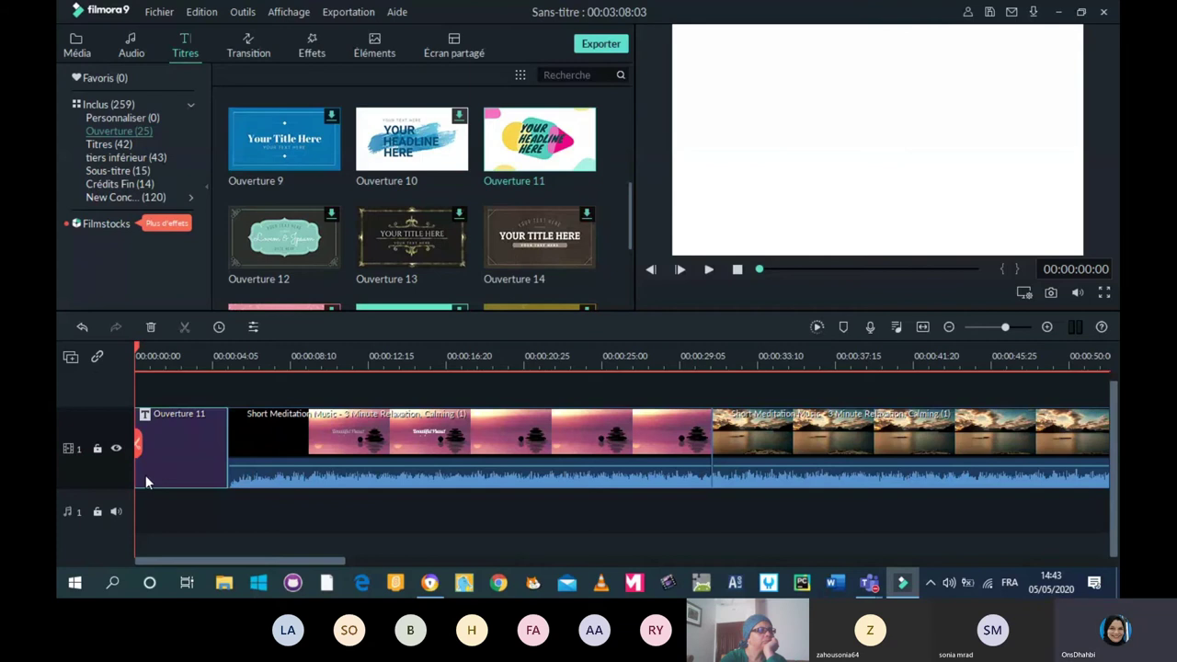
{"action": "left_click", "coordinate": [710, 270]}
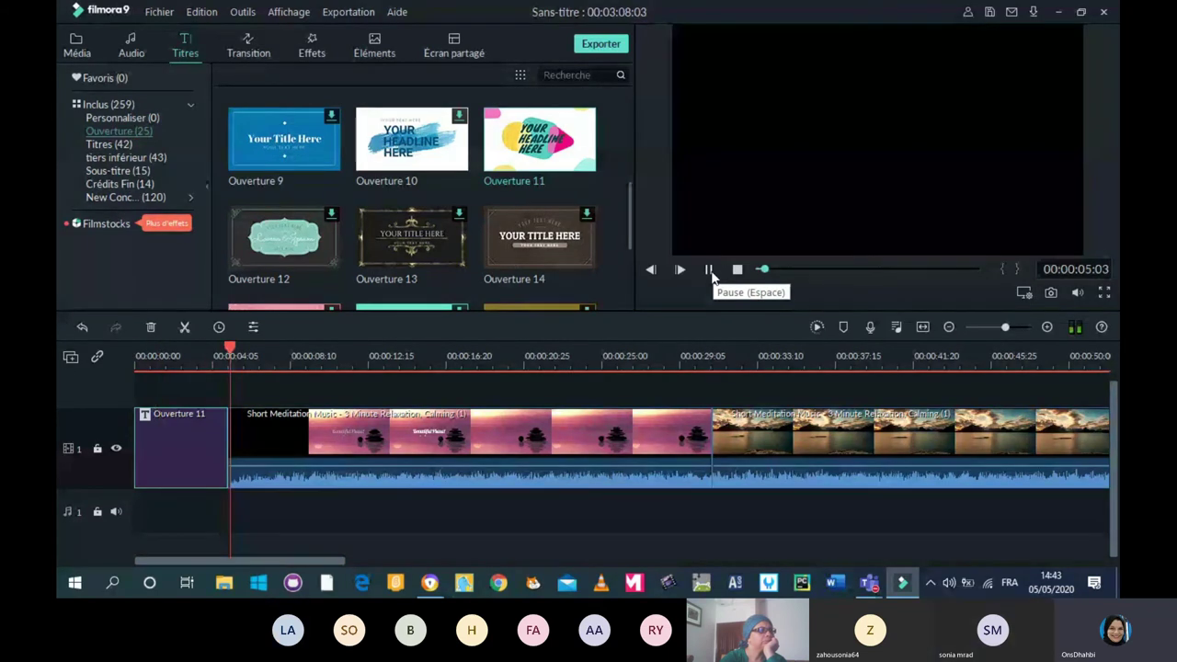
{"action": "left_click", "coordinate": [709, 269]}
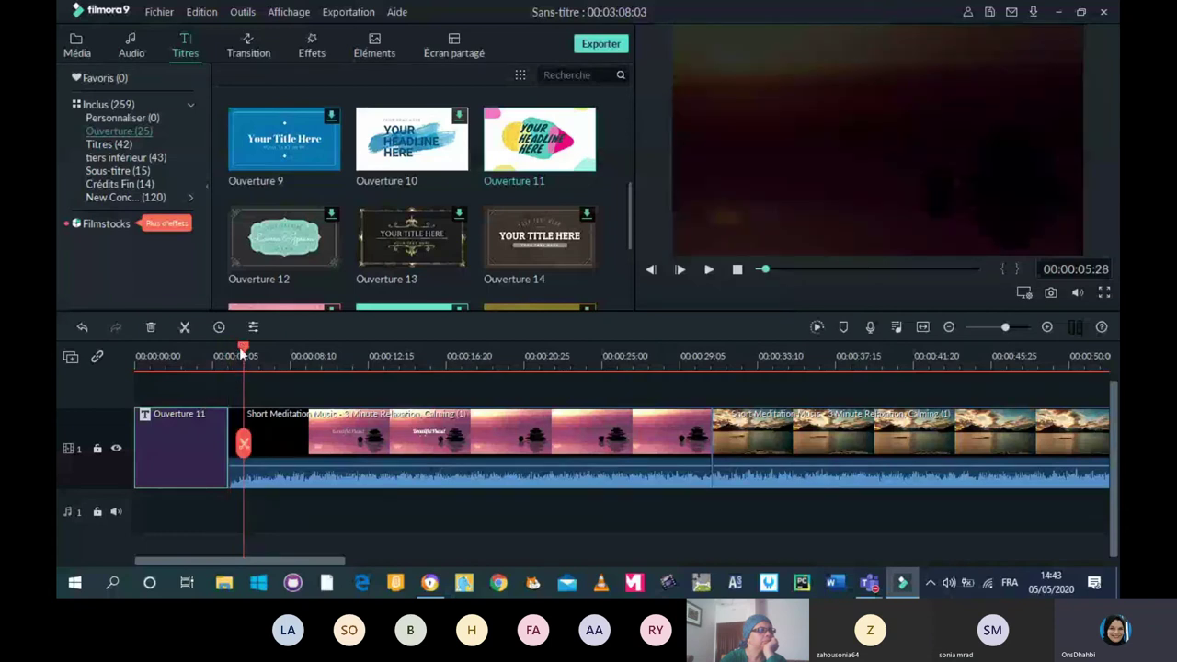
Open the Ouverture 11 title for editing and replace its middle line, HEADLINE, with "Fisrt".
{"action": "double_click", "coordinate": [199, 444]}
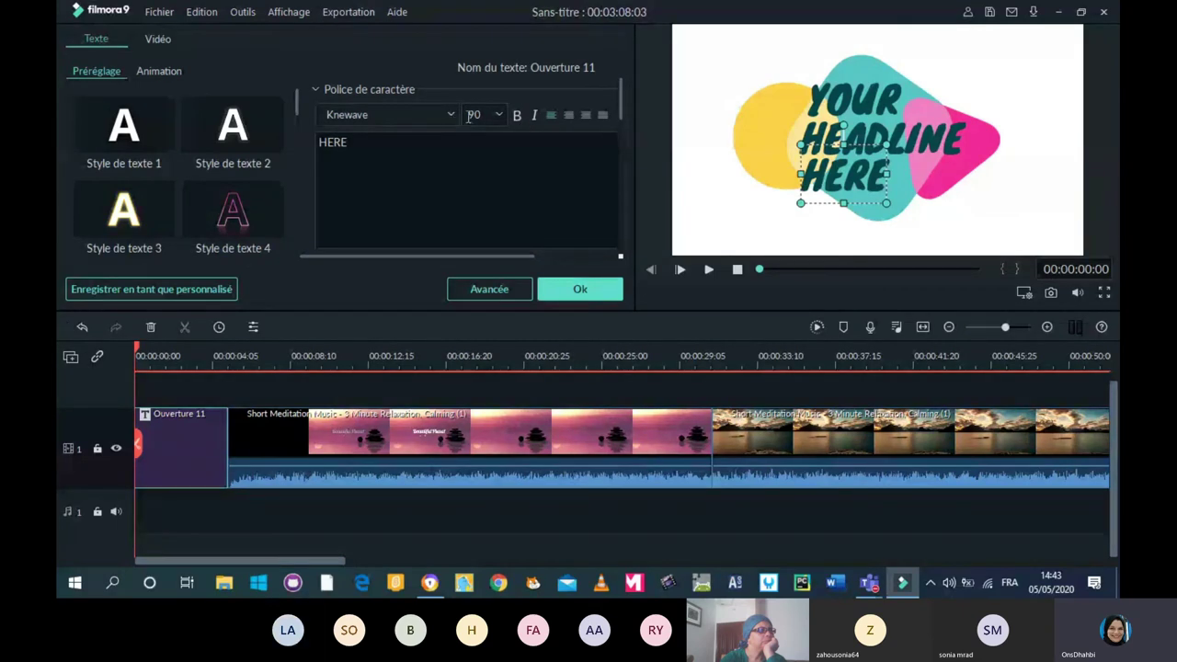
{"action": "left_click", "coordinate": [845, 118]}
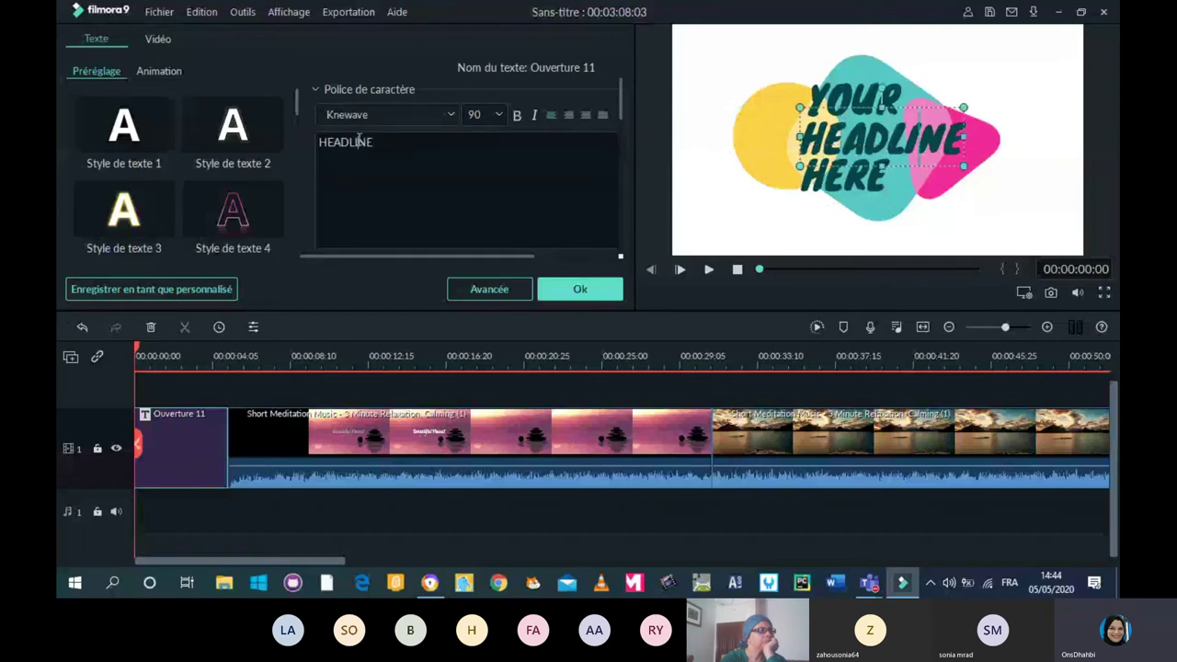
{"action": "left_click", "coordinate": [836, 98]}
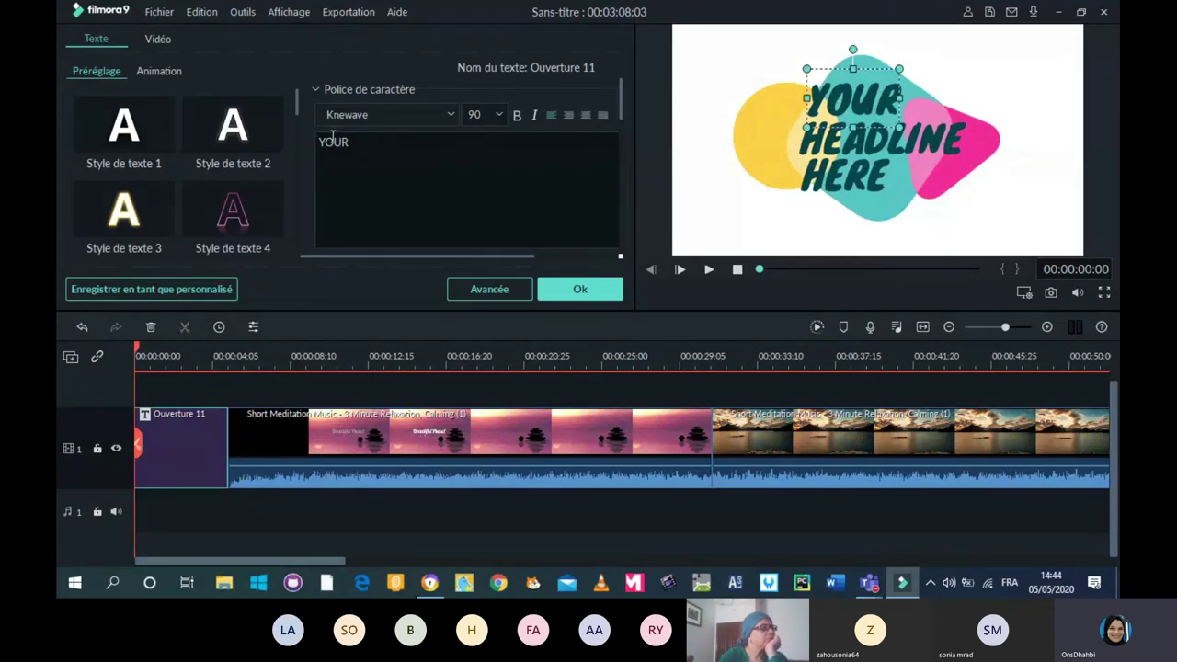
{"action": "left_click", "coordinate": [844, 143]}
{"action": "key", "text": "BackSpace"}
{"action": "key", "text": "BackSpace"}
{"action": "key", "text": "BackSpace"}
{"action": "key", "text": "BackSpace"}
{"action": "key", "text": "BackSpace"}
{"action": "key", "text": "BackSpace"}
{"action": "key", "text": "BackSpace"}
{"action": "key", "text": "BackSpace"}
{"action": "type", "text": "Fi"}
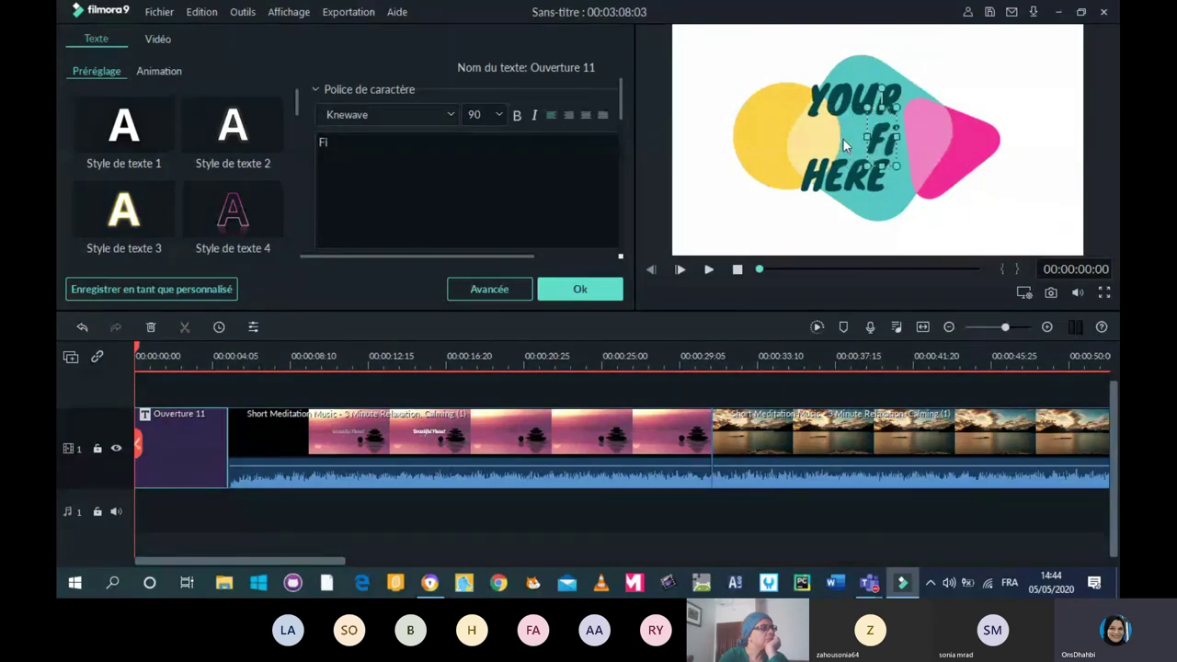
{"action": "type", "text": "srt"}
Replace the title's last line, HERE, with "Video" and apply the text changes.
{"action": "left_click", "coordinate": [844, 175]}
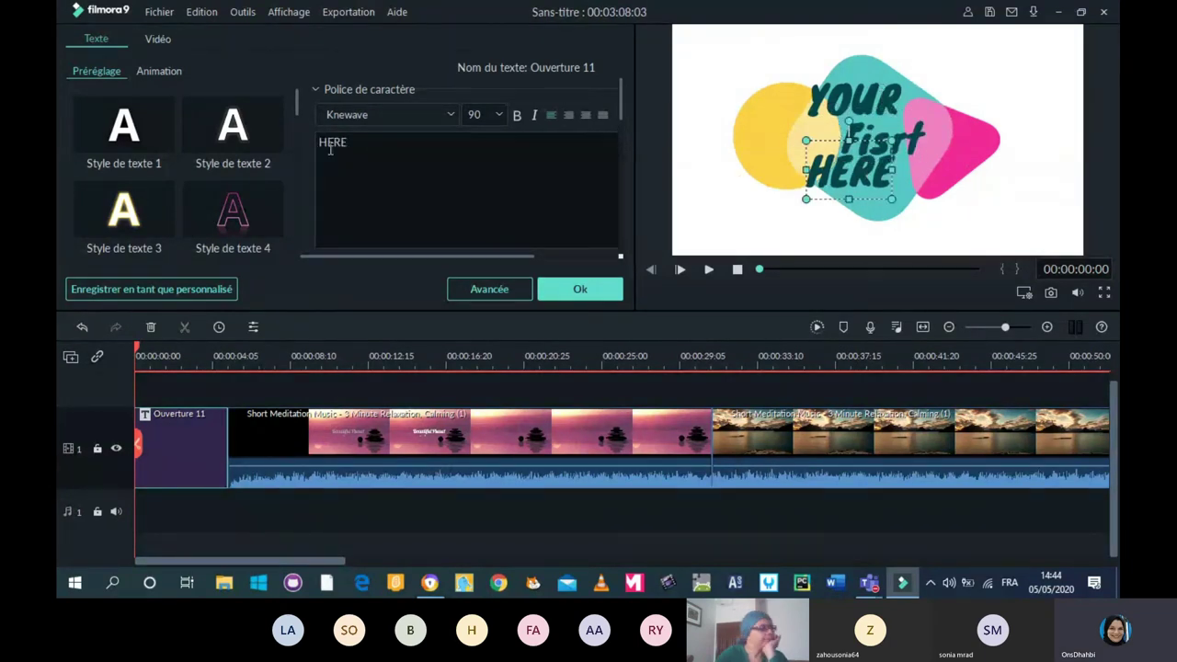
{"action": "key", "text": "BackSpace"}
{"action": "key", "text": "BackSpace"}
{"action": "key", "text": "BackSpace"}
{"action": "key", "text": "BackSpace"}
{"action": "type", "text": "Video"}
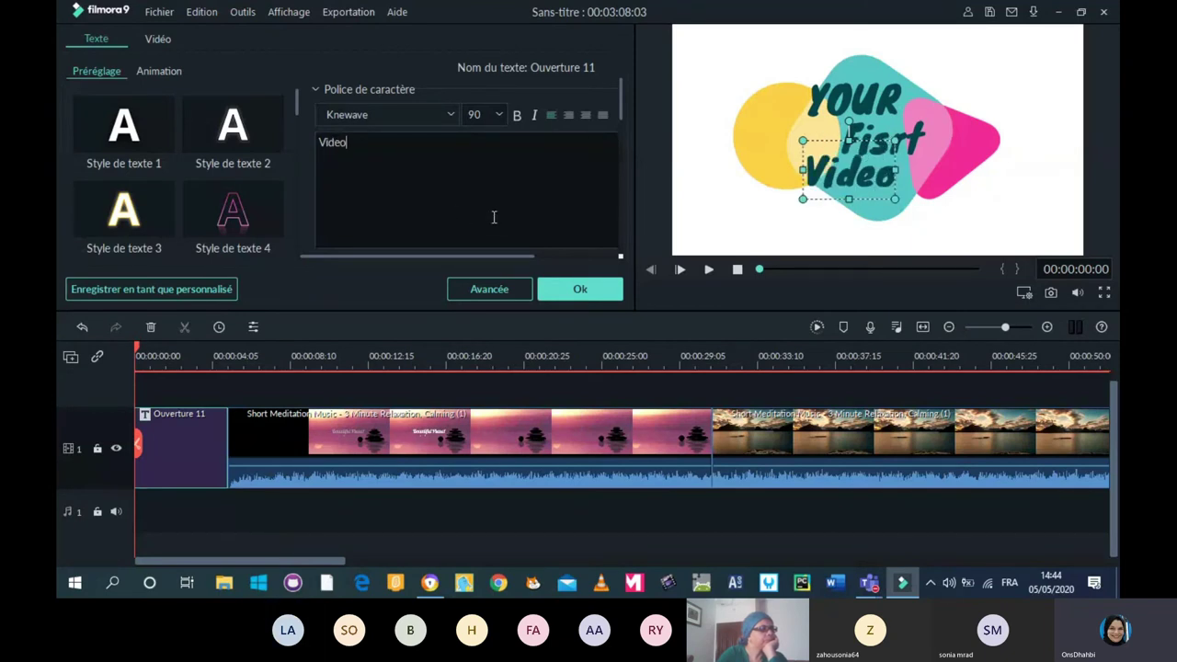
{"action": "left_click", "coordinate": [580, 289]}
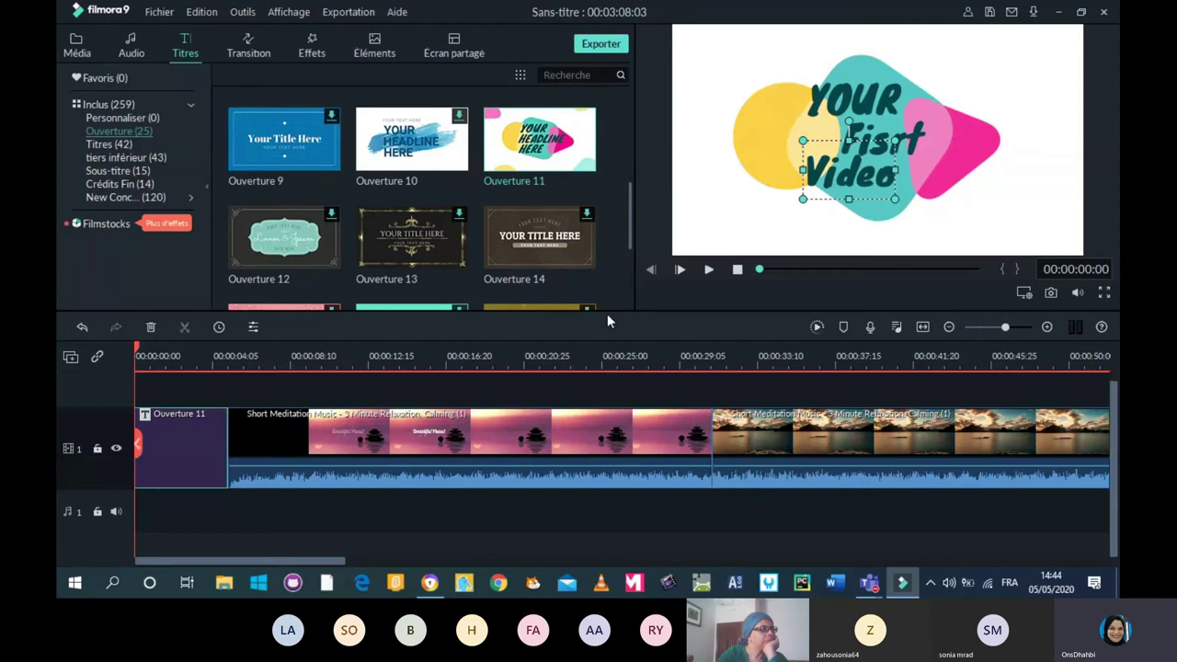
Preview the edited opening title up to 00:00:03:16 and browse the preset text styles available for it.
{"action": "left_click", "coordinate": [708, 270]}
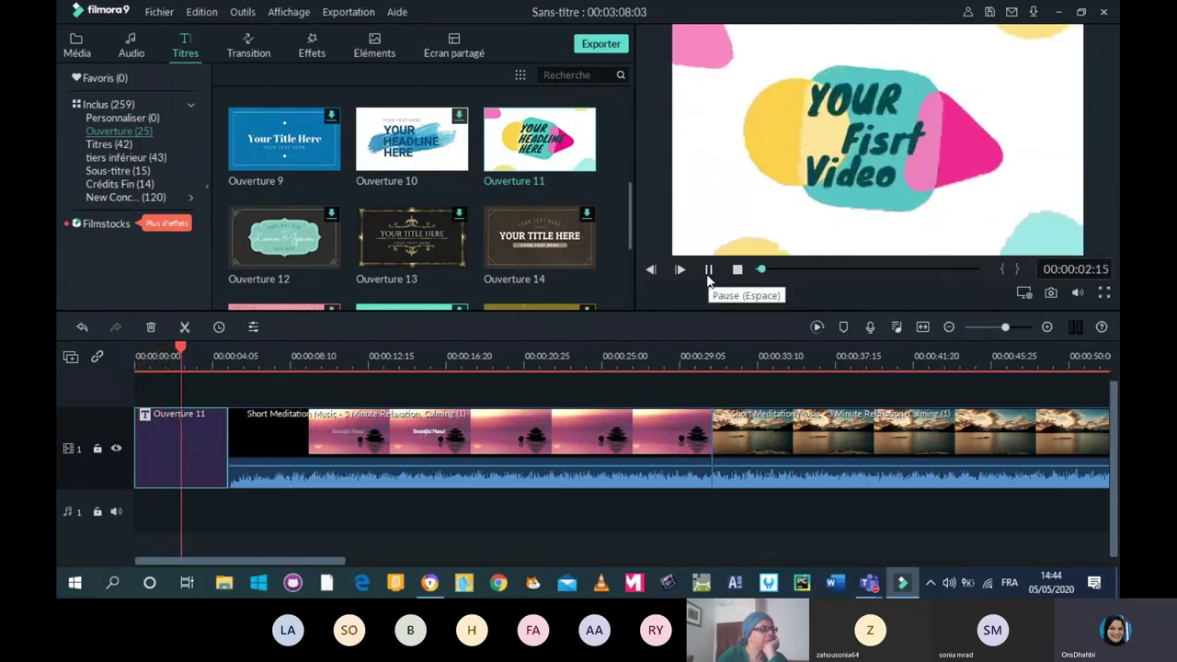
{"action": "left_click", "coordinate": [706, 273]}
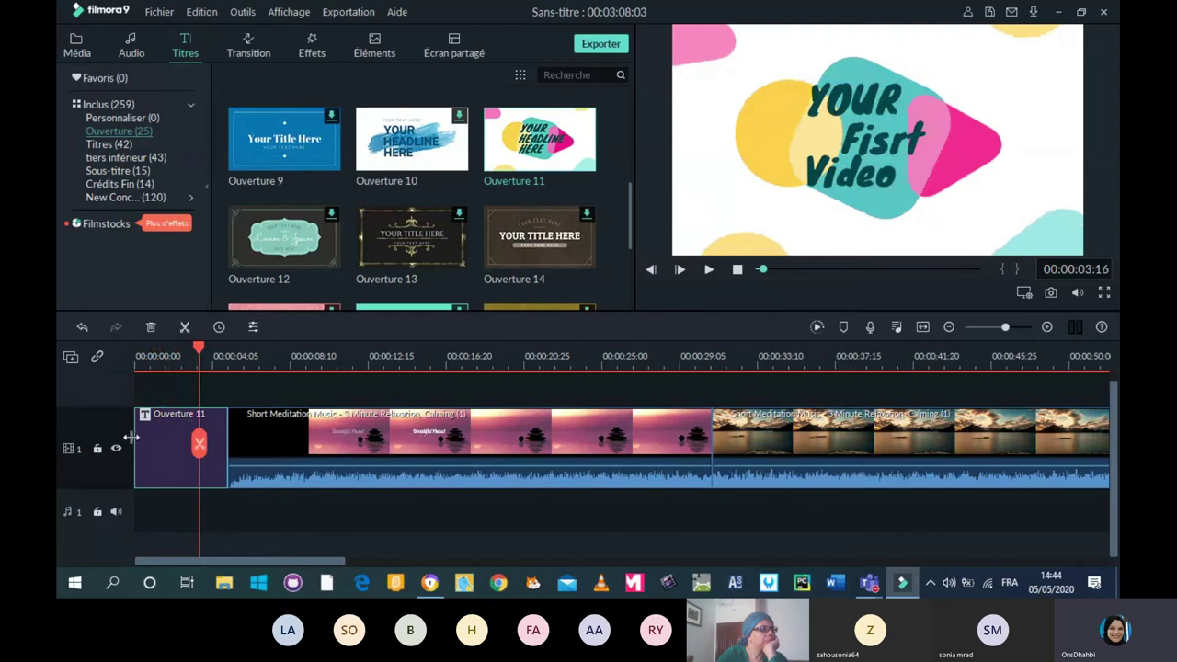
{"action": "double_click", "coordinate": [163, 462]}
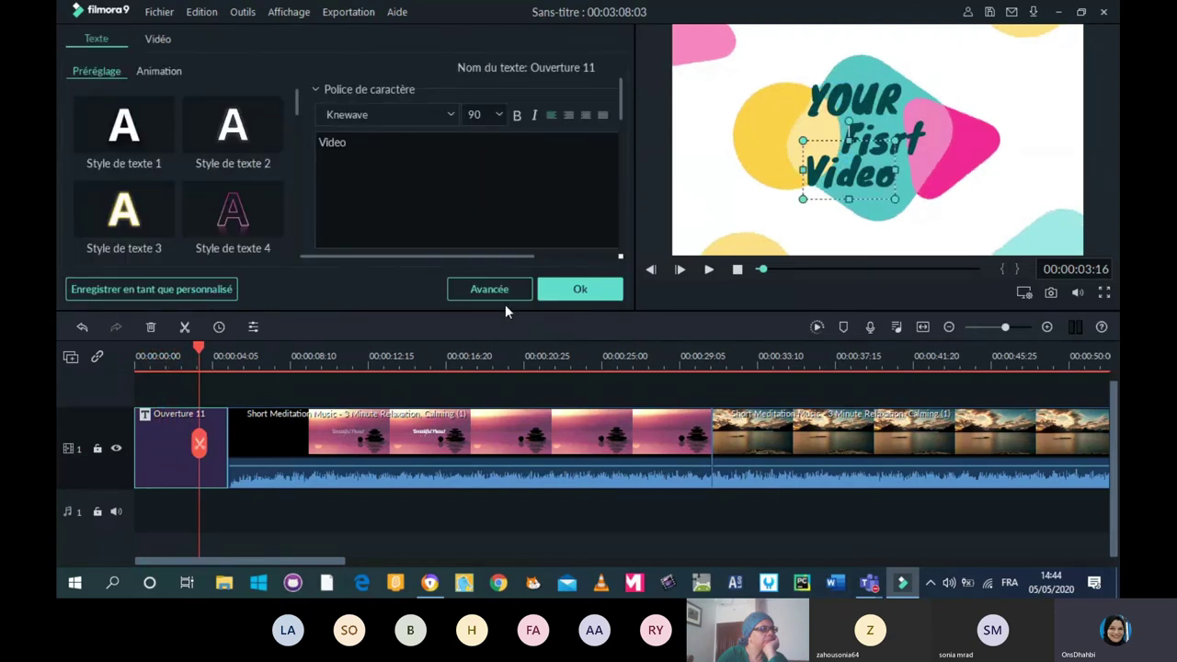
{"action": "left_click", "coordinate": [126, 202]}
{"action": "left_click_drag", "start_coordinate": [297, 103], "coordinate": [295, 197]}
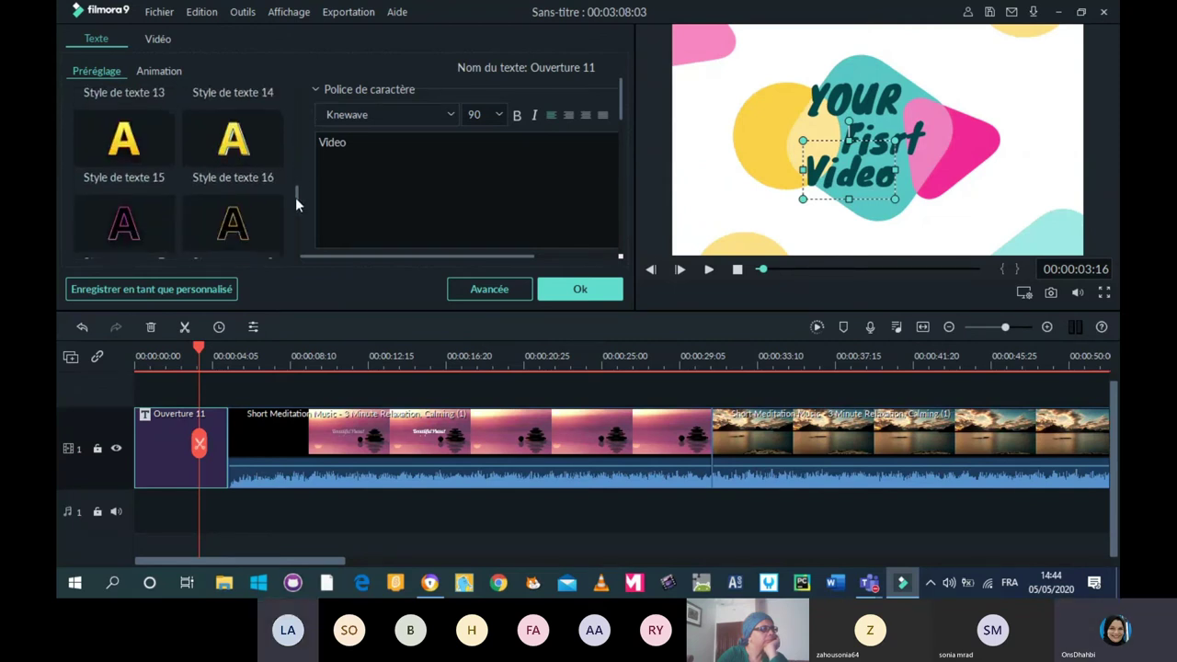
Open the title's advanced text editing and shift the coloured shapes graphic slightly behind the text.
{"action": "left_click", "coordinate": [490, 288]}
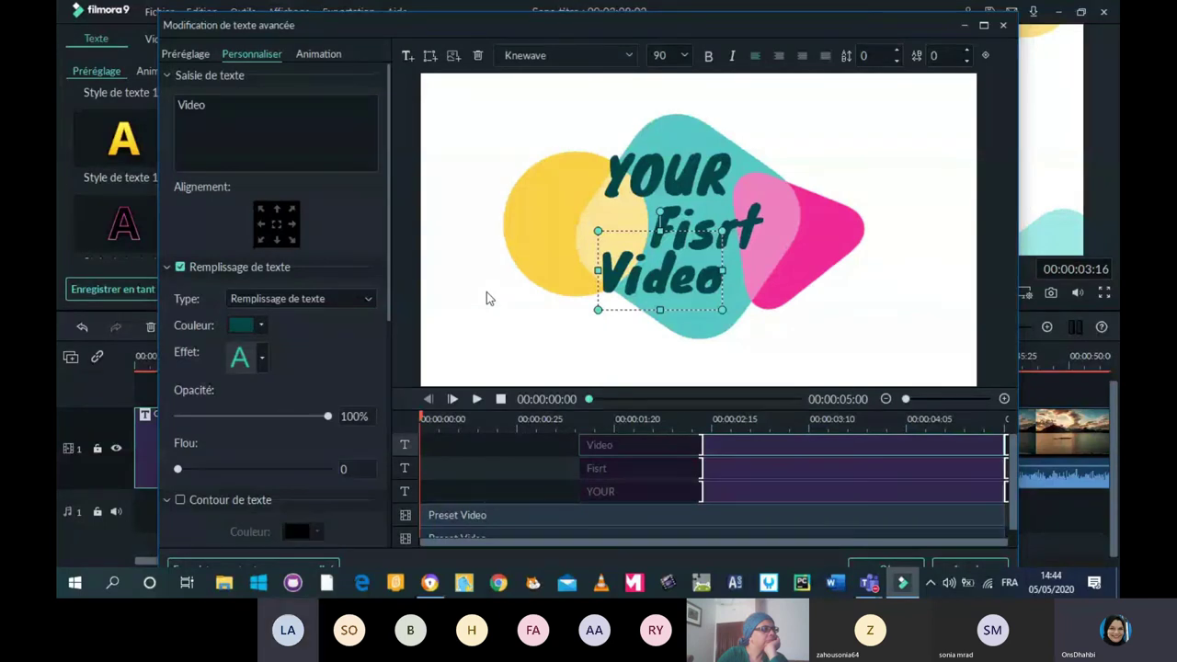
{"action": "left_click", "coordinate": [572, 172]}
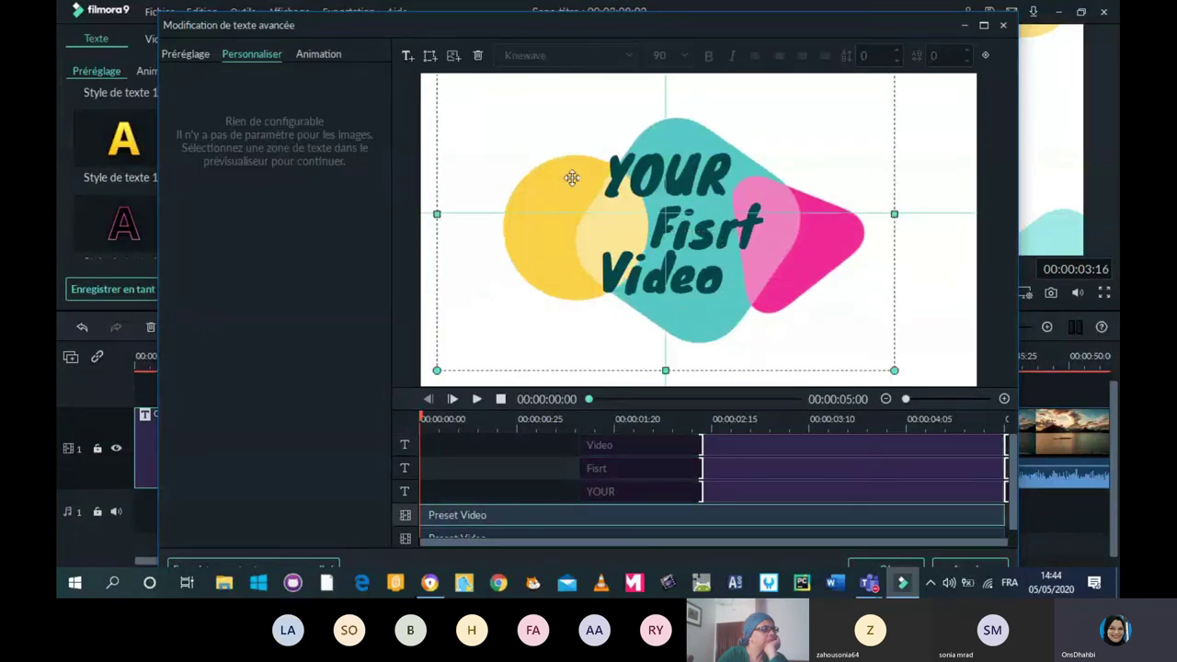
{"action": "left_click_drag", "start_coordinate": [606, 173], "coordinate": [569, 199]}
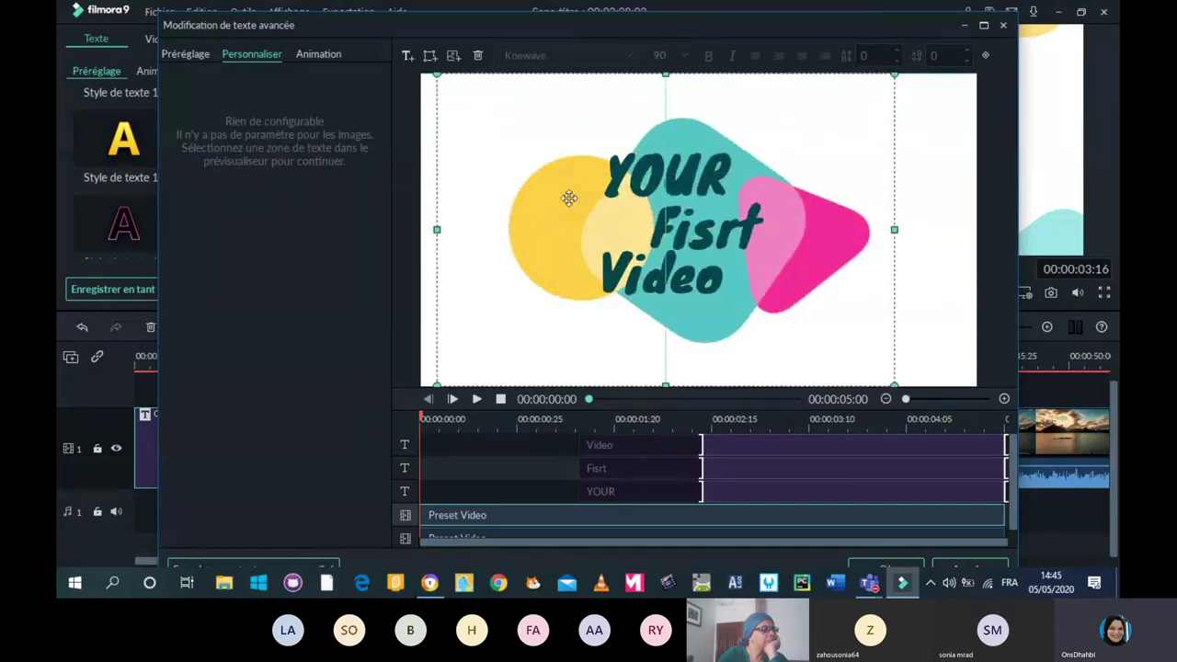
Set the text fill opacity of the title's "Video" line to 59%.
{"action": "left_click", "coordinate": [649, 197]}
{"action": "left_click", "coordinate": [651, 231]}
{"action": "left_click", "coordinate": [648, 293]}
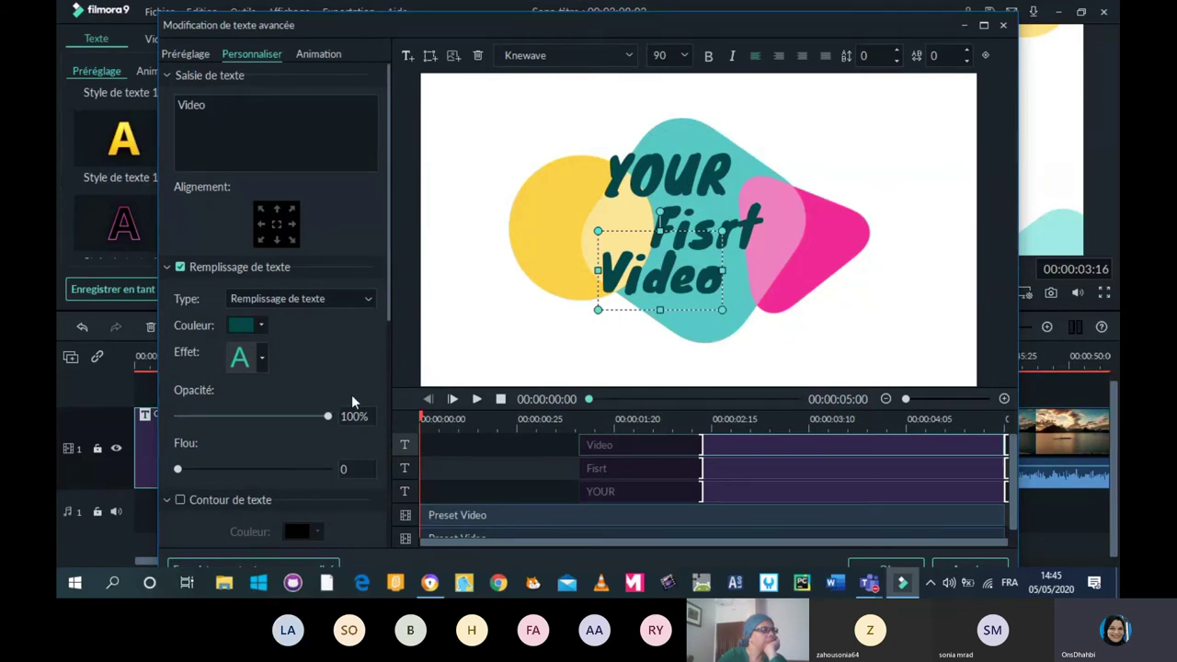
{"action": "mouse_move", "coordinate": [327, 417]}
{"action": "left_mouse_down"}
{"action": "mouse_move", "coordinate": [179, 417]}
{"action": "mouse_move", "coordinate": [348, 425]}
{"action": "left_mouse_up"}
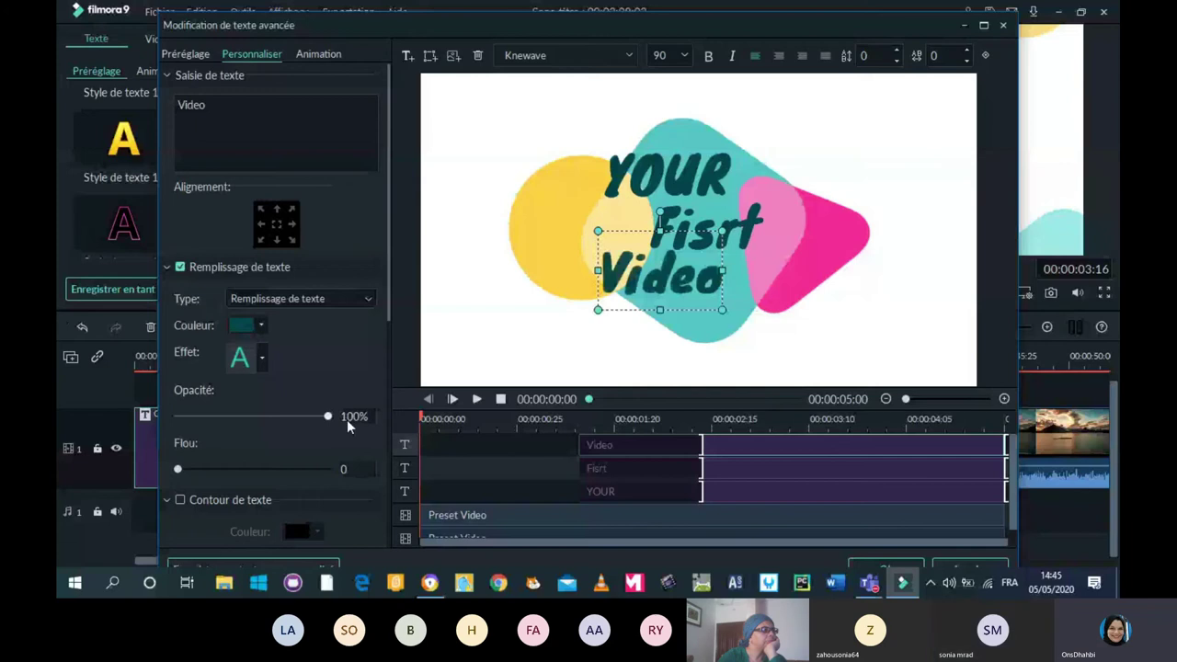
Set the text fill blur of the title's "YOUR" line to 15 and select the "Video" line again.
{"action": "left_click", "coordinate": [669, 221]}
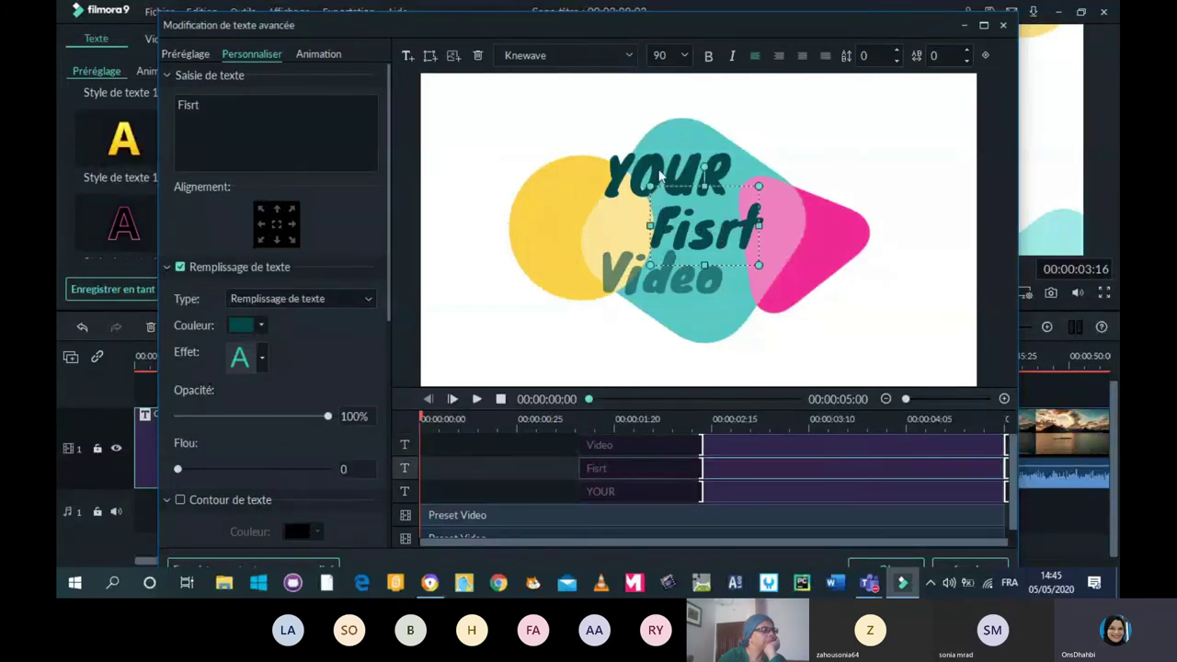
{"action": "left_click", "coordinate": [658, 170]}
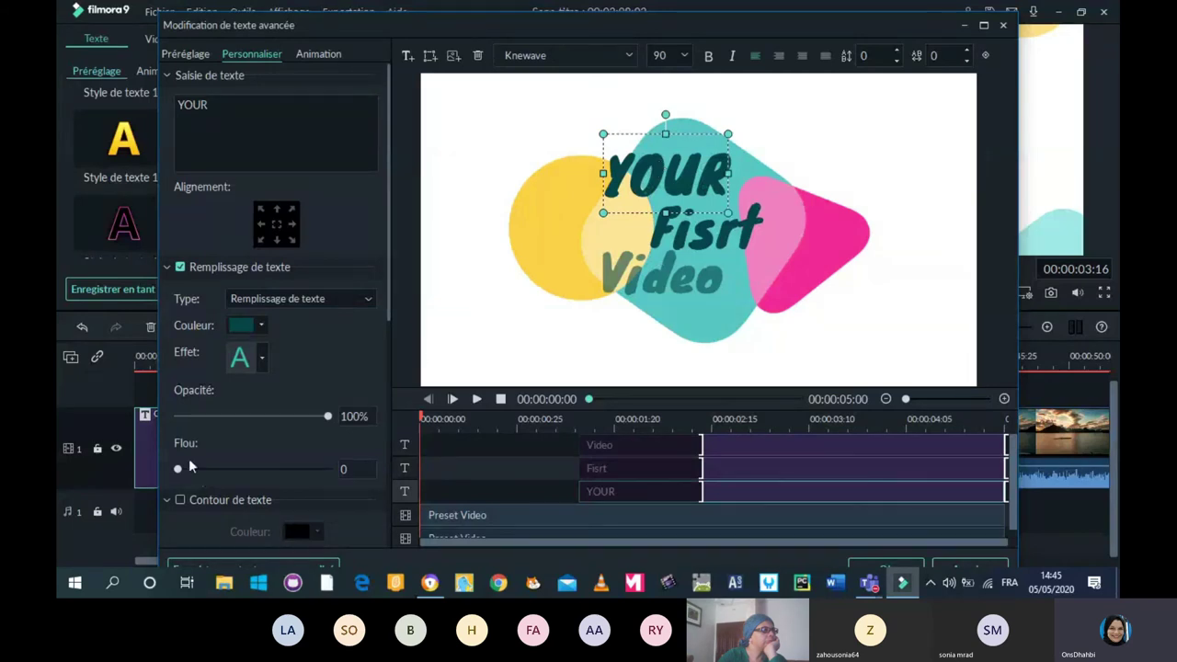
{"action": "left_click_drag", "start_coordinate": [178, 470], "coordinate": [290, 470]}
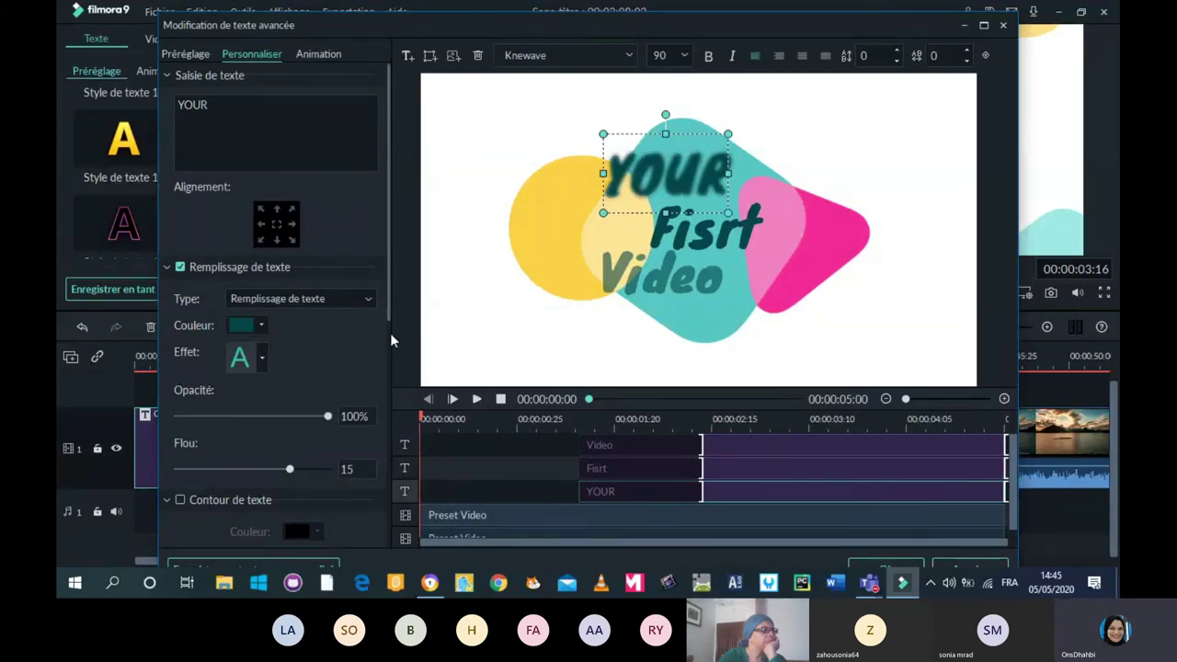
{"action": "left_click_drag", "start_coordinate": [390, 322], "coordinate": [381, 420]}
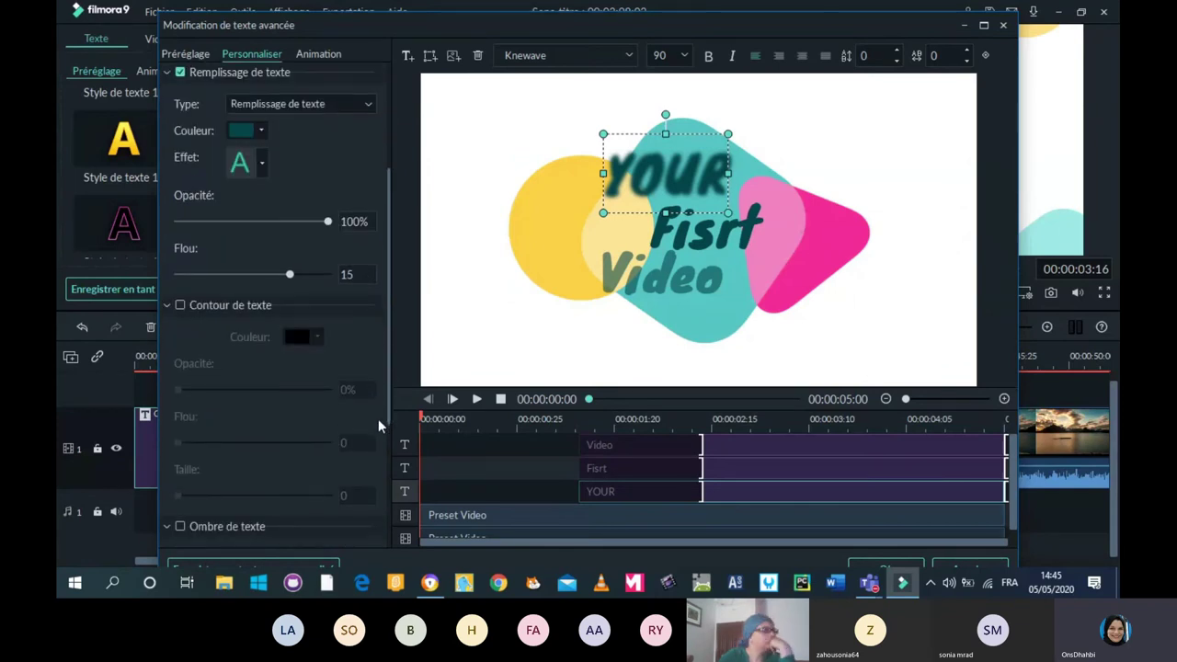
{"action": "left_click", "coordinate": [674, 248]}
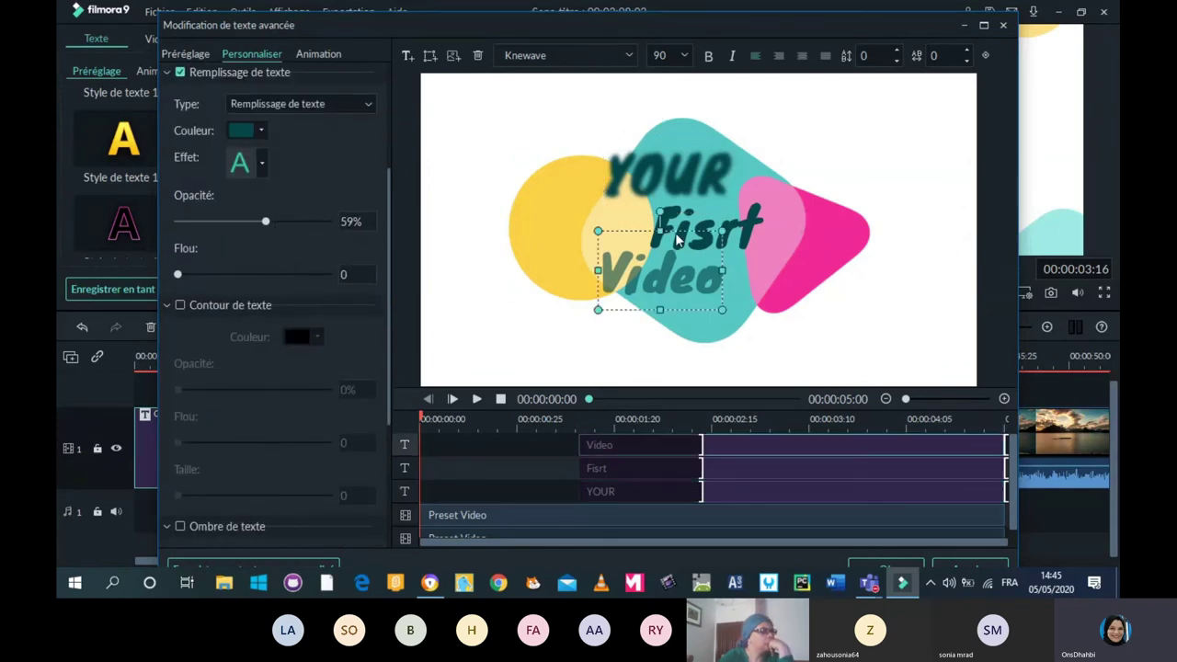
Add a black outline to the title's "Fisrt" line with opacity 60%, blur 4 and size 5.
{"action": "left_click", "coordinate": [687, 228]}
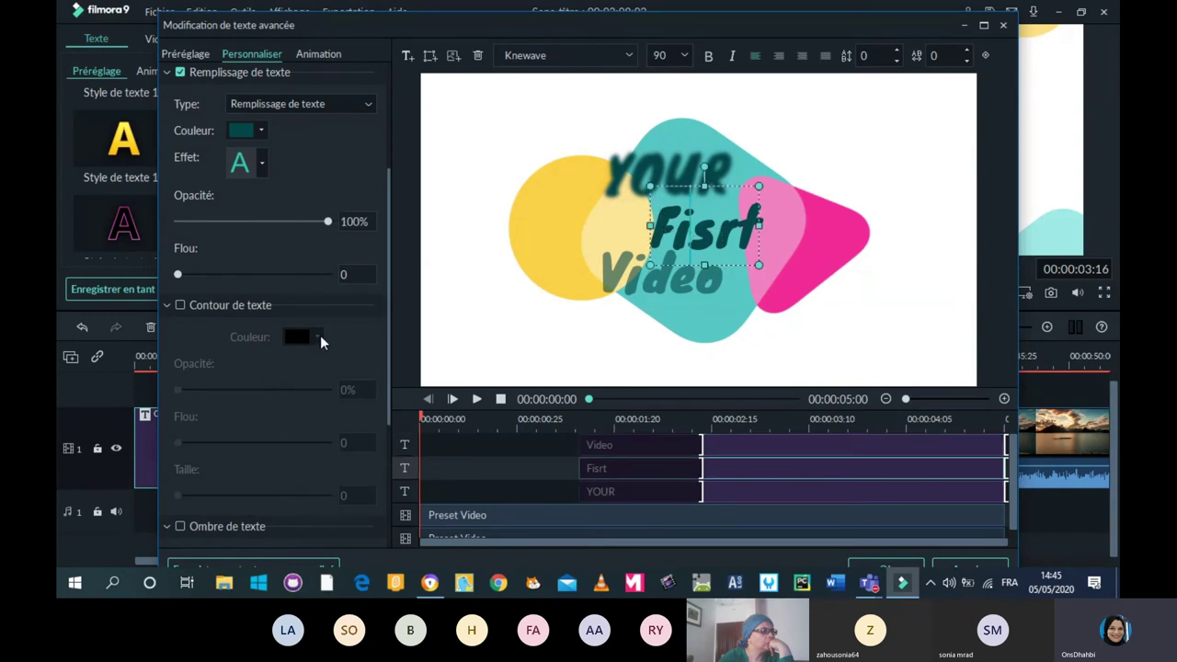
{"action": "left_click", "coordinate": [180, 305]}
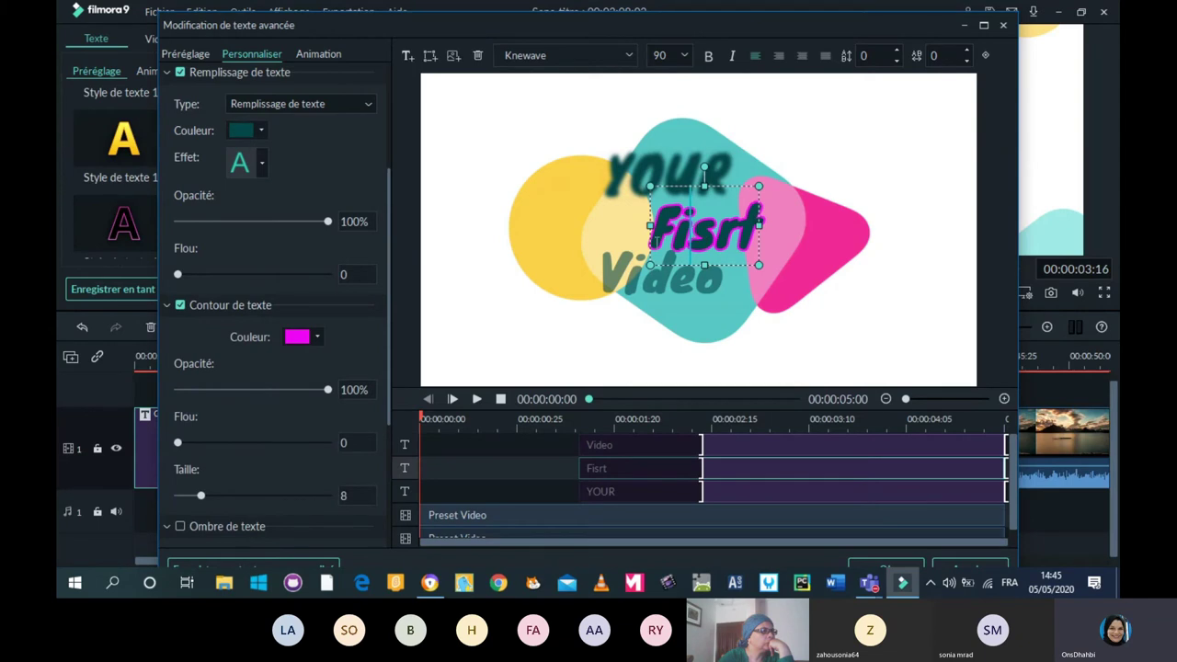
{"action": "left_click", "coordinate": [316, 339]}
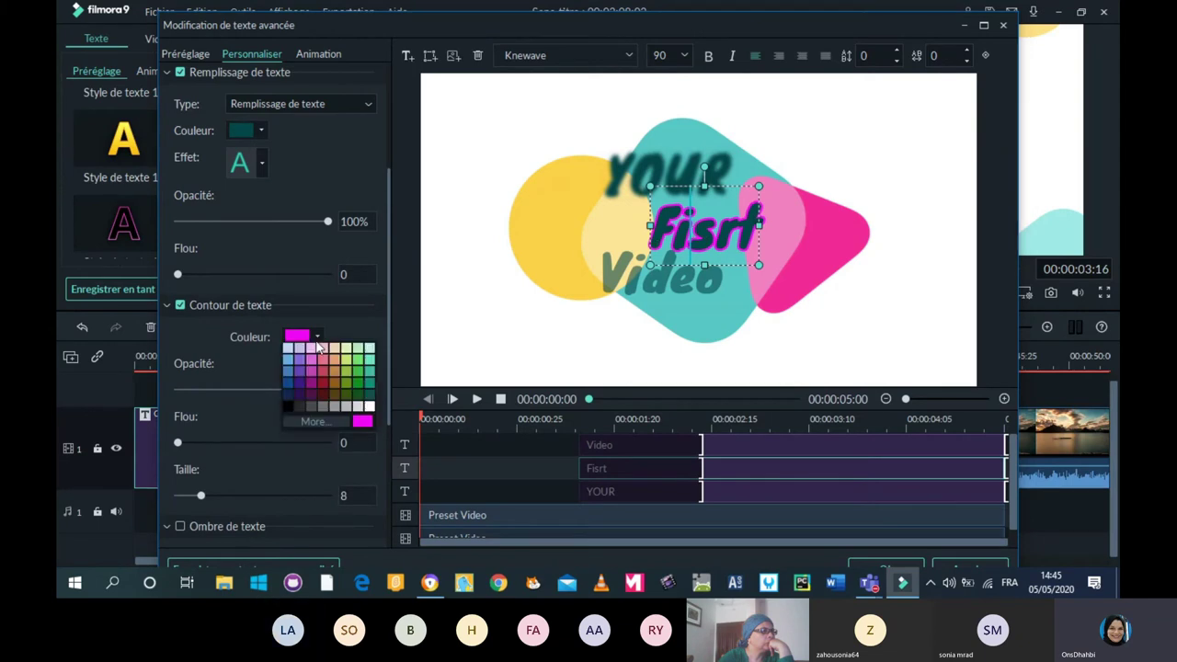
{"action": "left_click", "coordinate": [287, 406]}
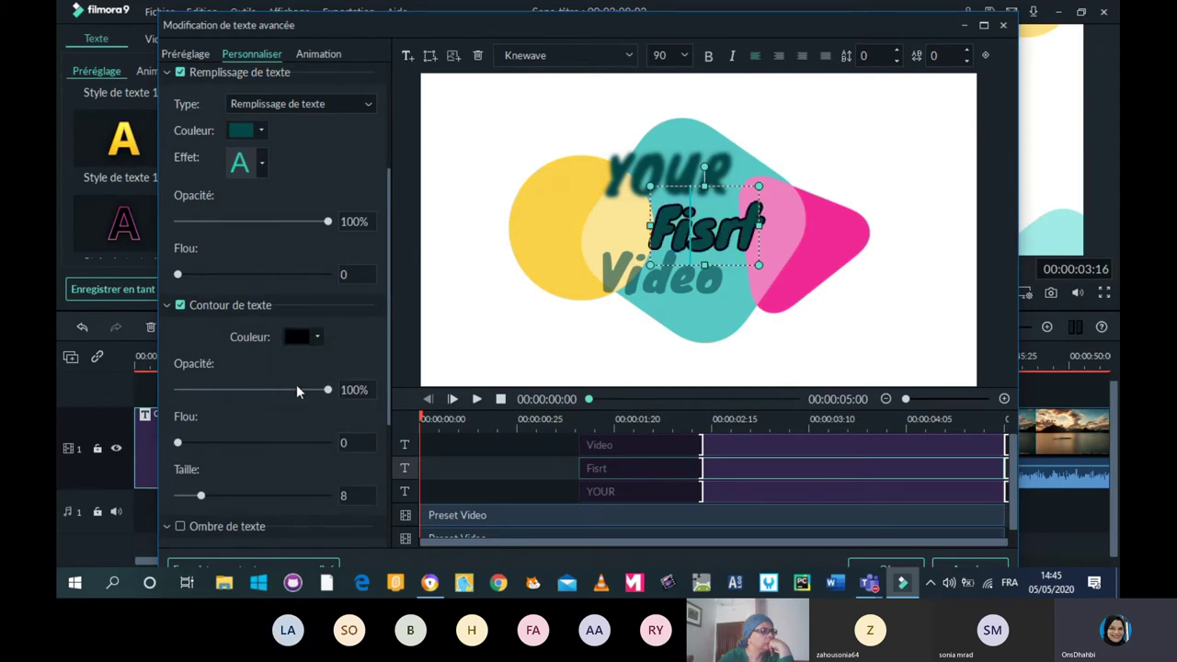
{"action": "left_click", "coordinate": [266, 389]}
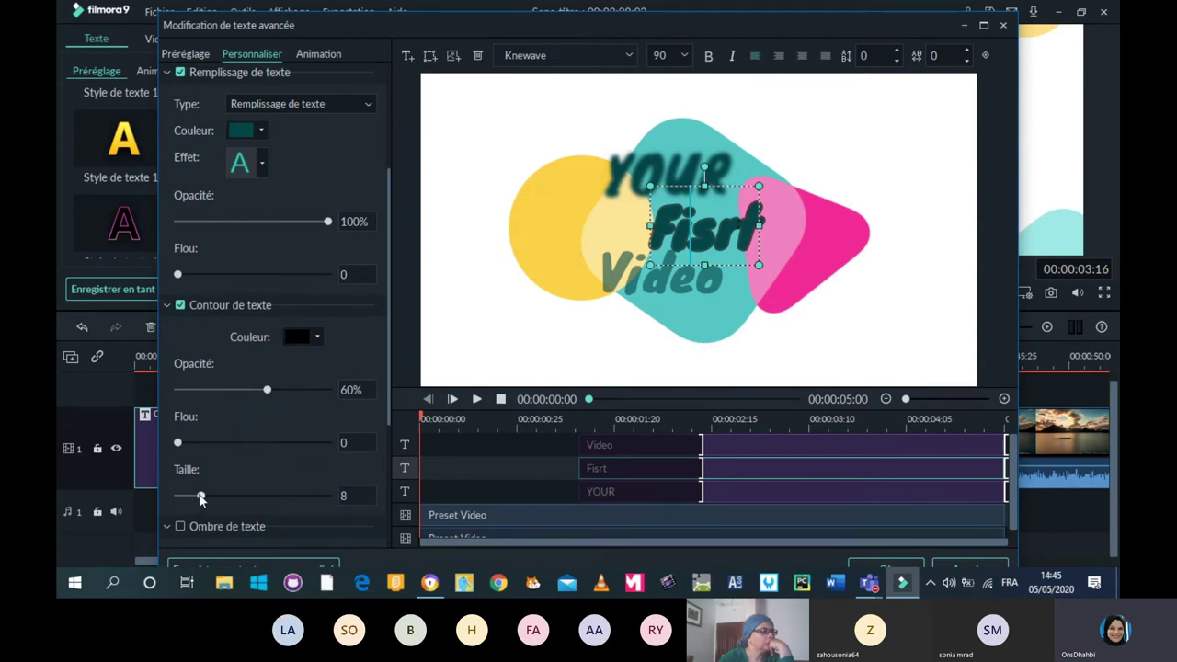
{"action": "mouse_move", "coordinate": [200, 496]}
{"action": "left_mouse_down"}
{"action": "mouse_move", "coordinate": [260, 496]}
{"action": "mouse_move", "coordinate": [191, 496]}
{"action": "left_mouse_up"}
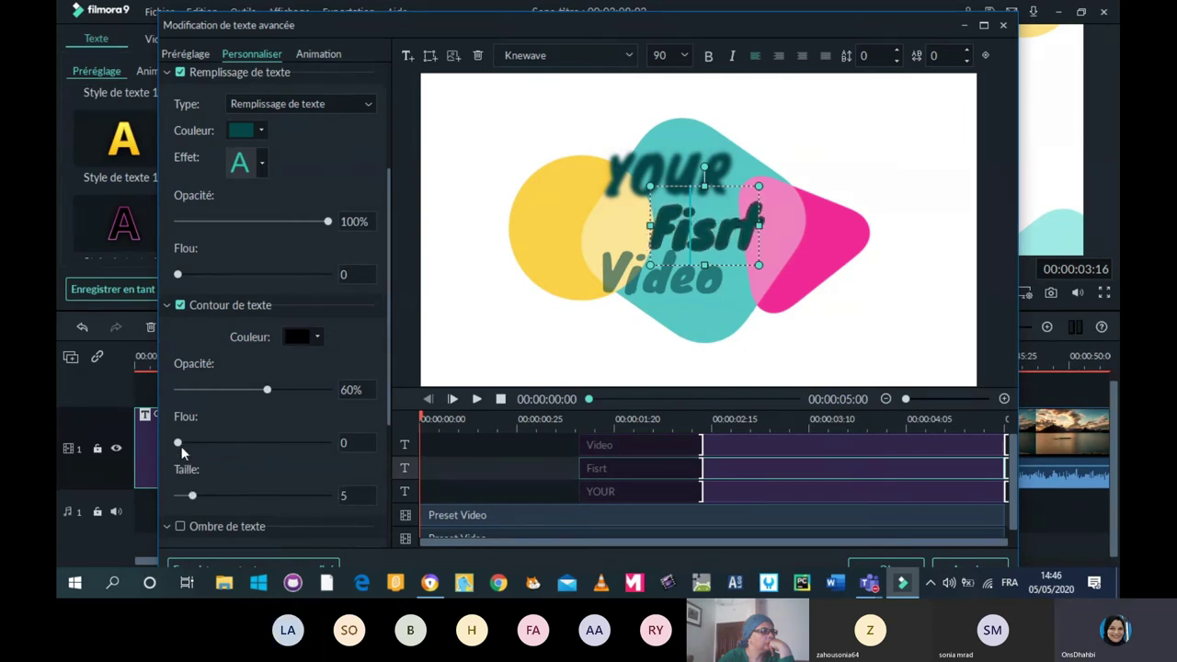
{"action": "left_click_drag", "start_coordinate": [181, 446], "coordinate": [242, 449]}
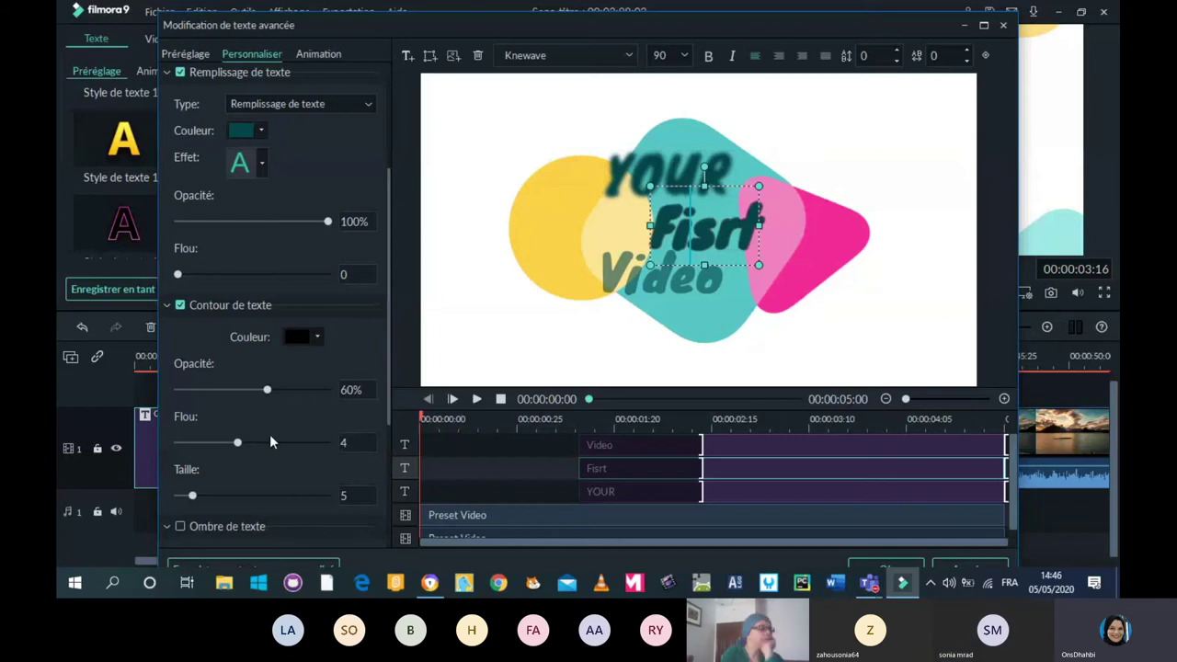
Review the title's three text lines in the enlarged advanced text editor and preview the animation up to 00:00:03:08.
{"action": "left_click", "coordinate": [564, 105]}
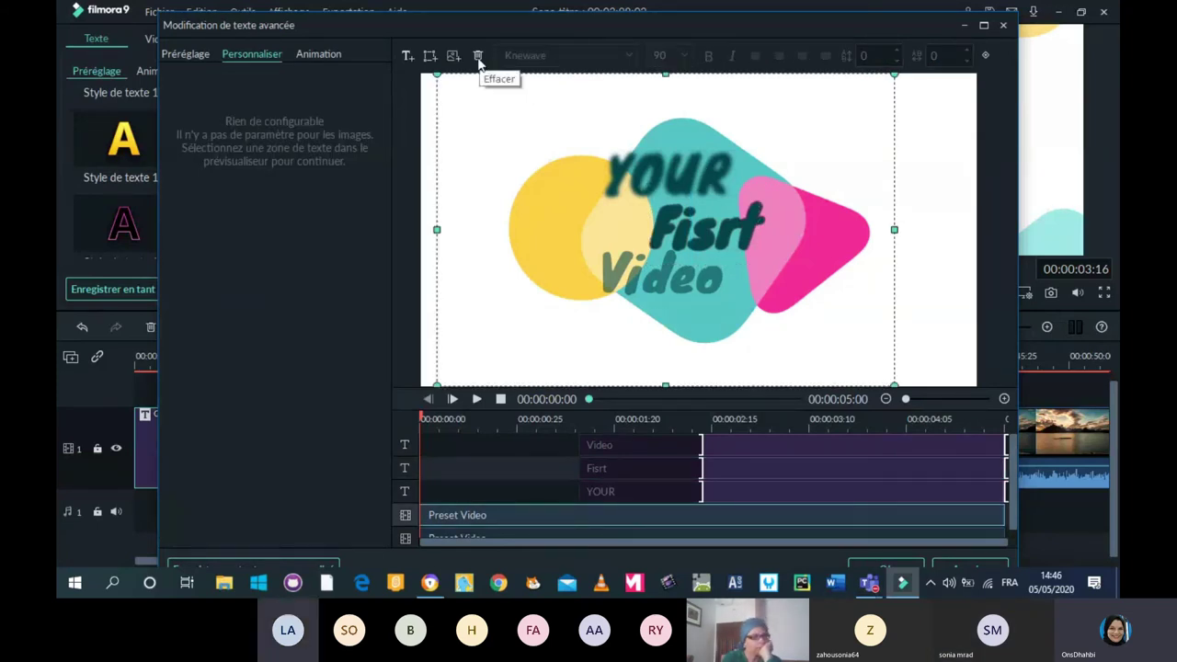
{"action": "left_click", "coordinate": [723, 193]}
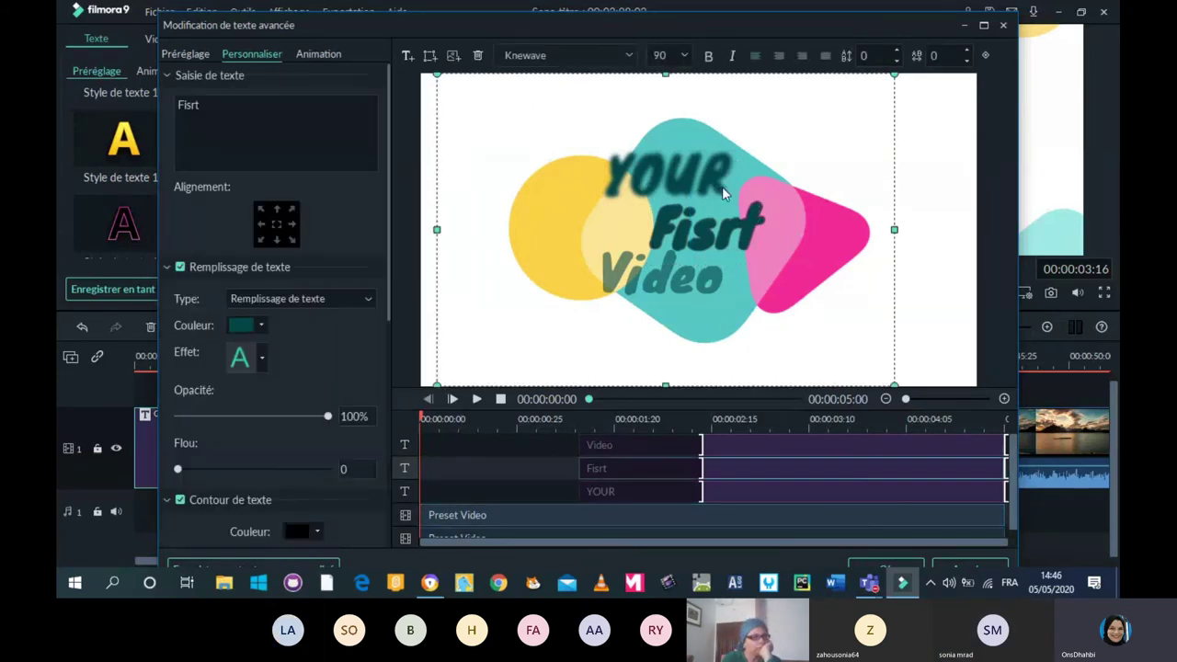
{"action": "left_click", "coordinate": [671, 226]}
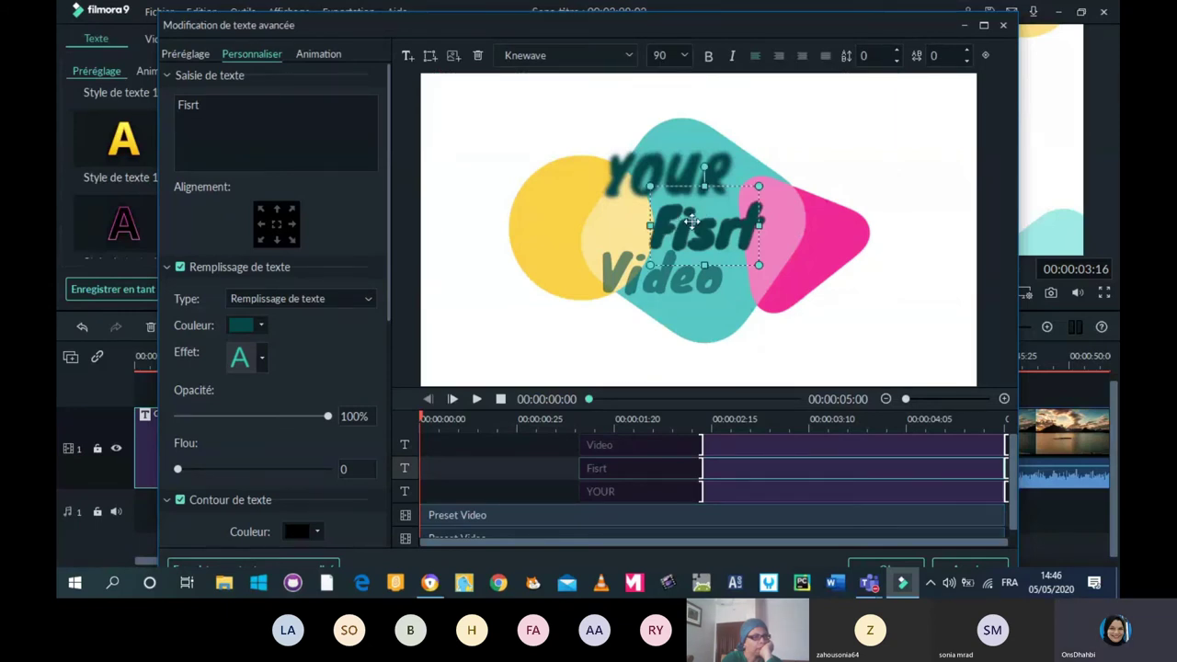
{"action": "left_click", "coordinate": [667, 175]}
{"action": "left_click", "coordinate": [662, 276]}
{"action": "left_click", "coordinate": [735, 230]}
{"action": "left_click", "coordinate": [984, 25]}
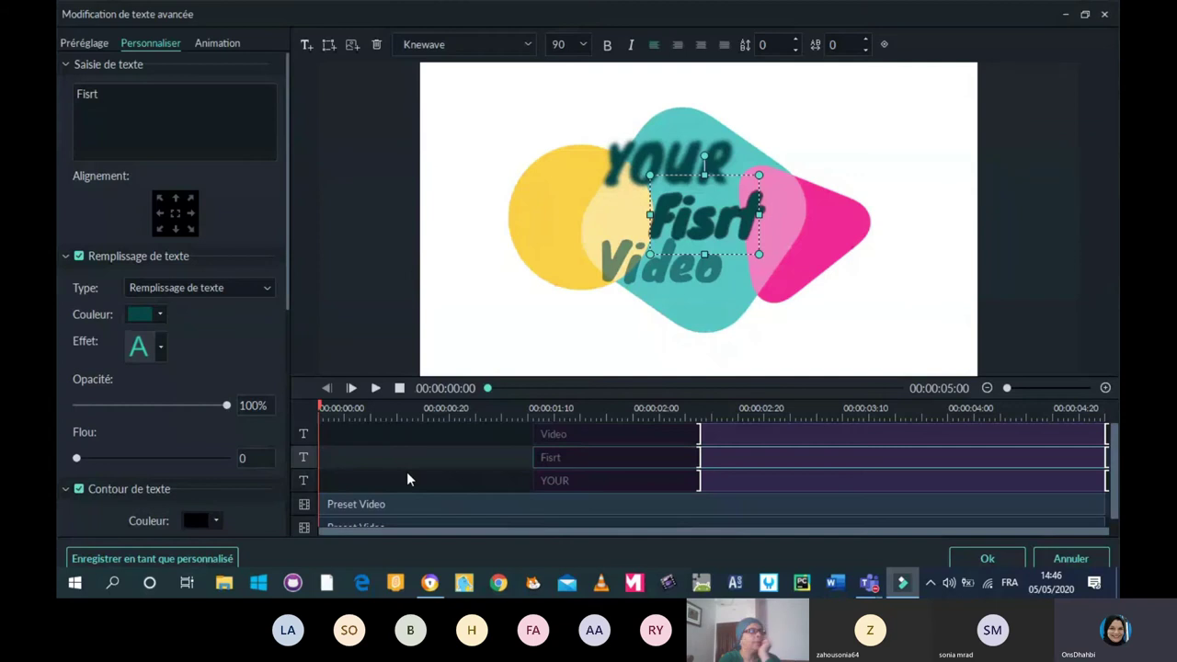
{"action": "left_click", "coordinate": [376, 389]}
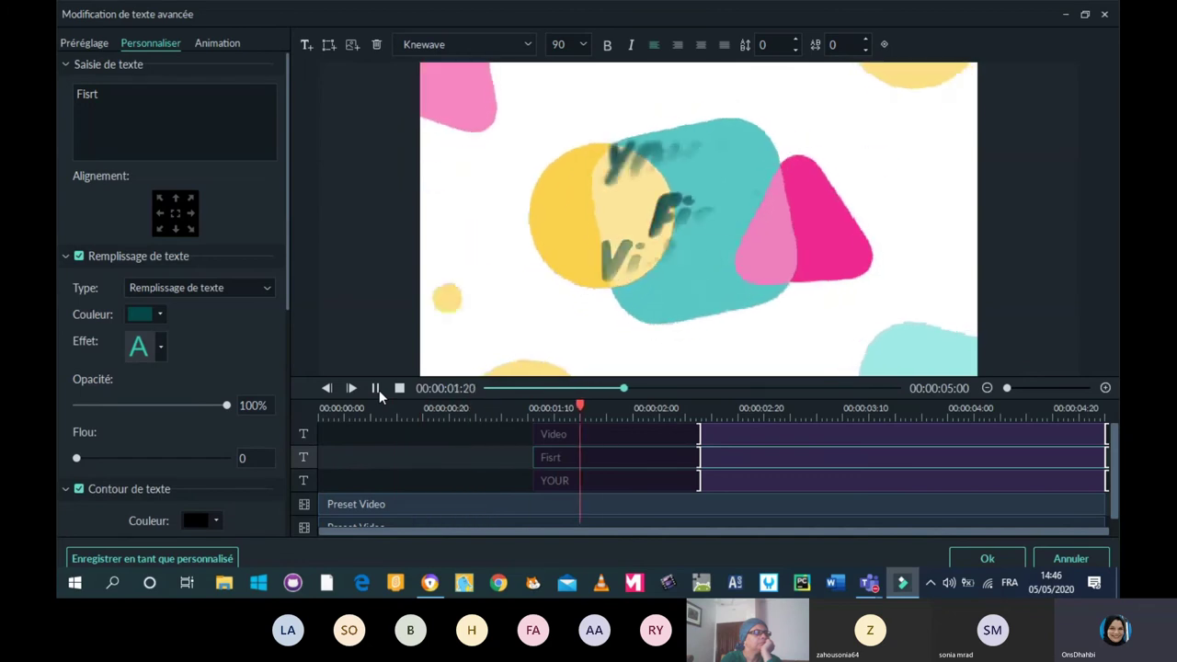
{"action": "left_click", "coordinate": [379, 390]}
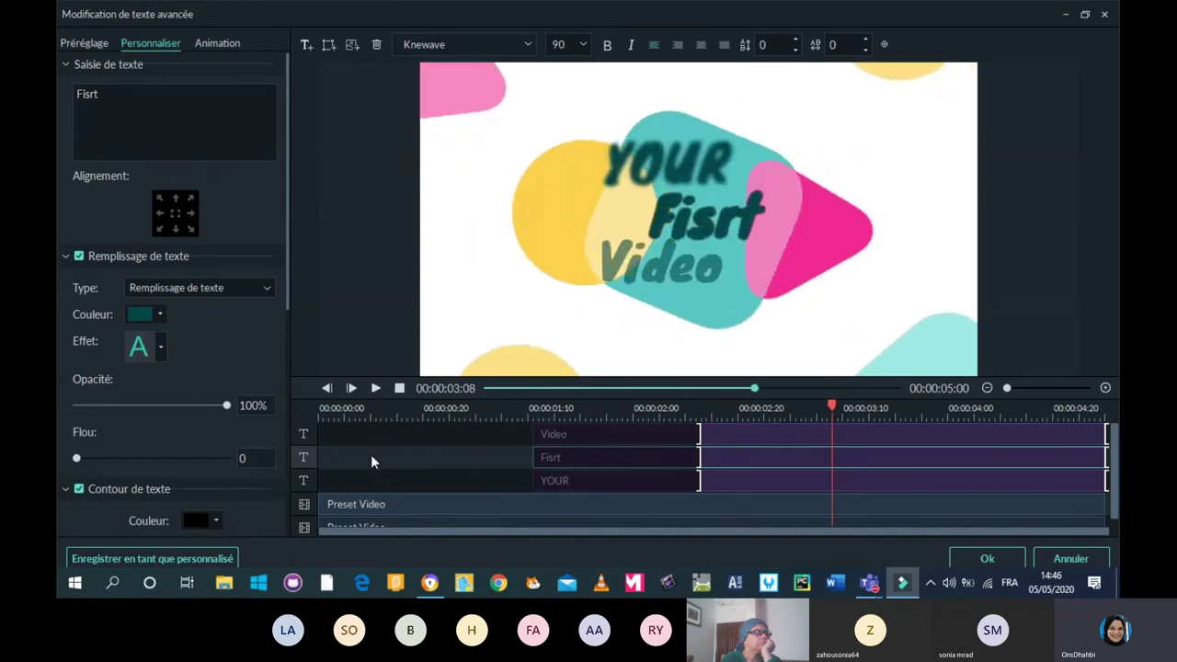
Trim the start of both Preset Video tracks to just after 00:00:02:20 and preview the title from the beginning.
{"action": "left_click", "coordinate": [371, 506]}
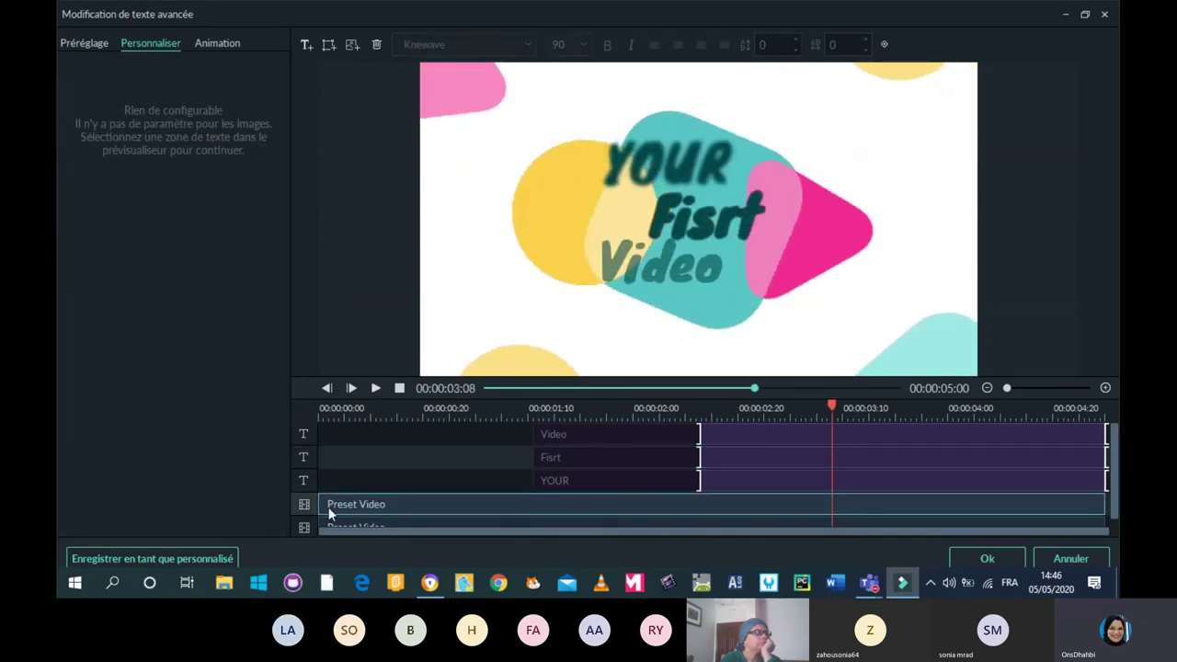
{"action": "left_click_drag", "start_coordinate": [318, 504], "coordinate": [749, 507]}
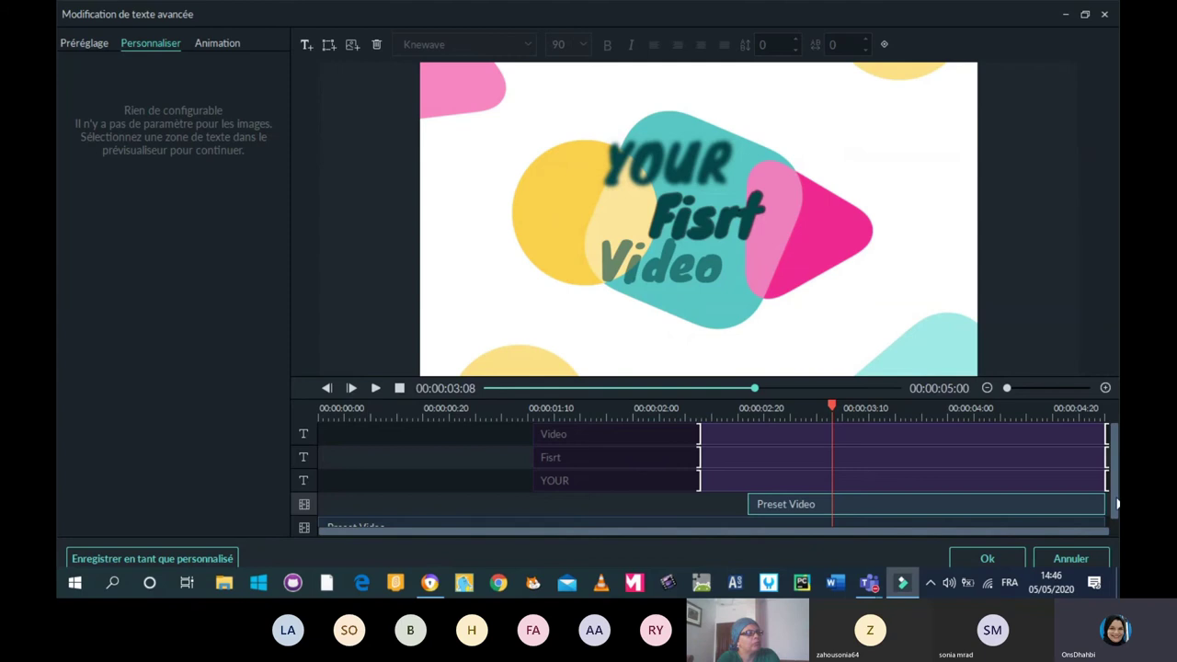
{"action": "scroll", "coordinate": [950, 522], "scroll_direction": "down", "scroll_amount": 1}
{"action": "left_click", "coordinate": [453, 512]}
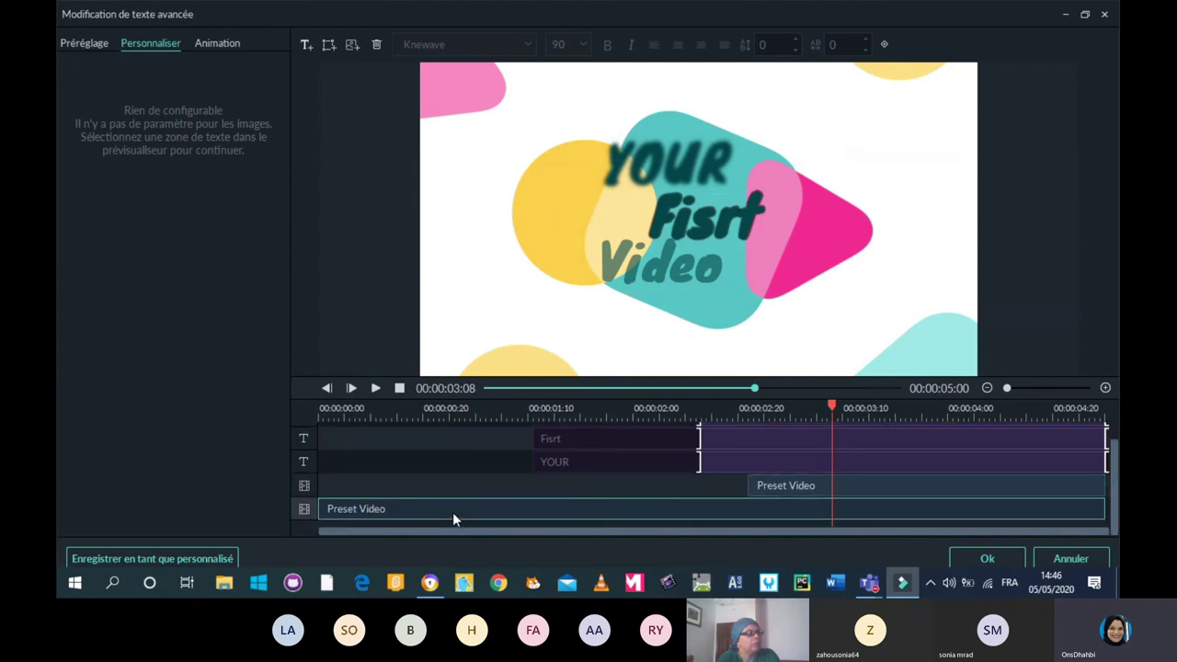
{"action": "left_click_drag", "start_coordinate": [313, 505], "coordinate": [746, 508]}
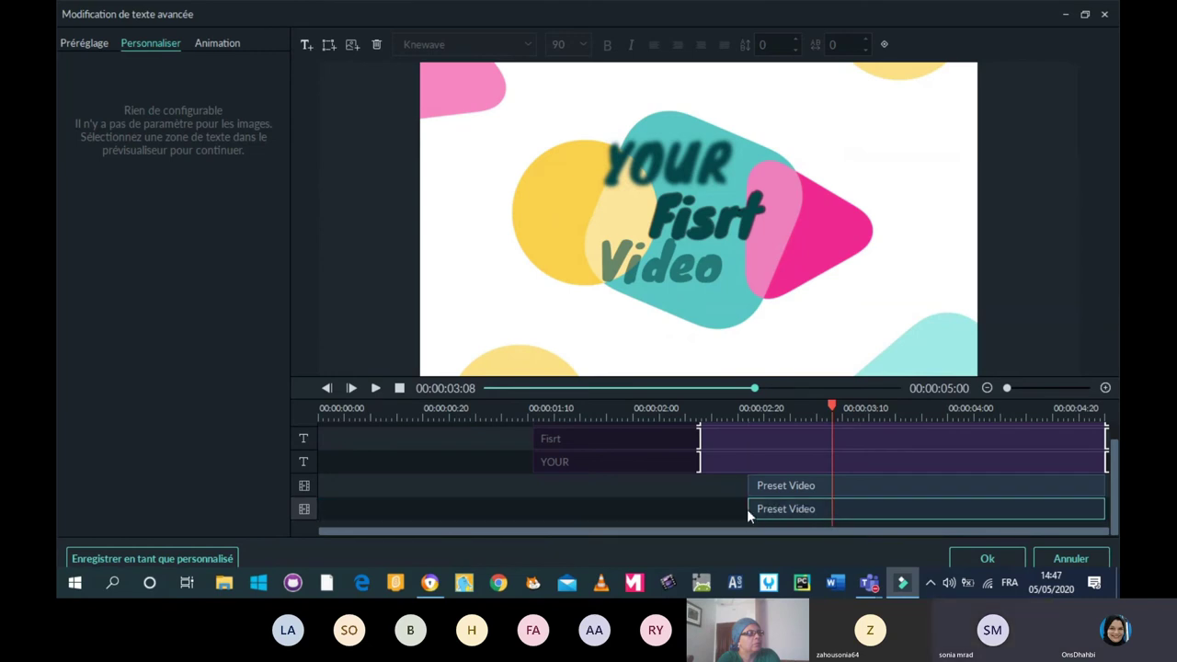
{"action": "left_click_drag", "start_coordinate": [832, 408], "coordinate": [303, 500]}
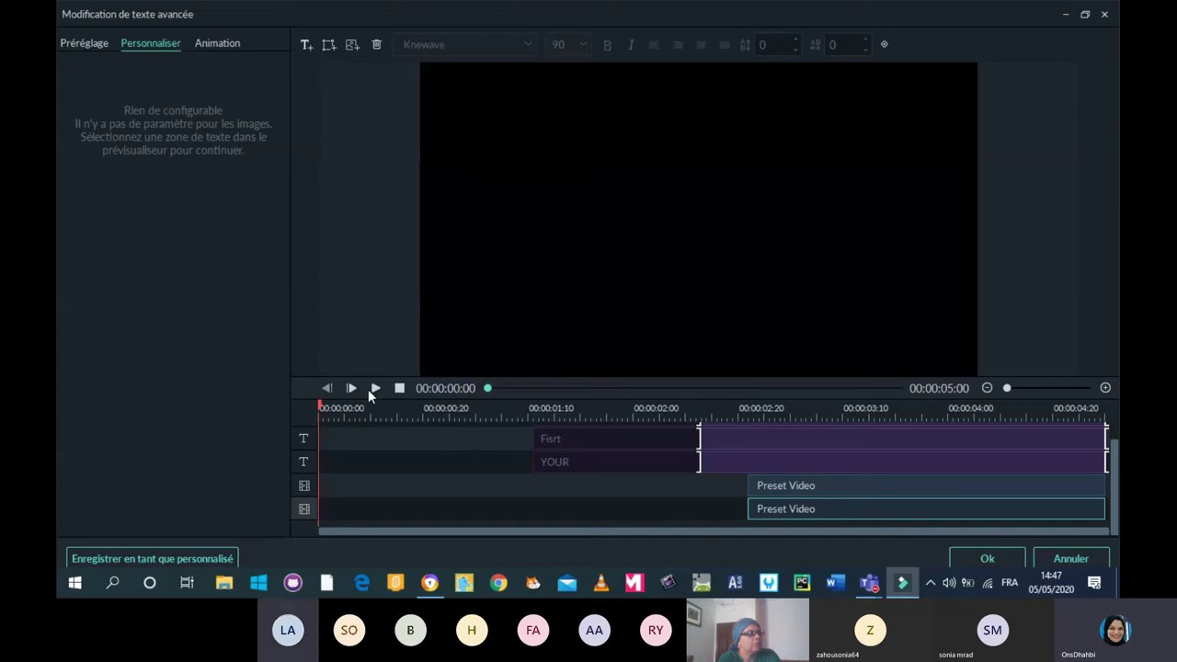
{"action": "left_click", "coordinate": [374, 388]}
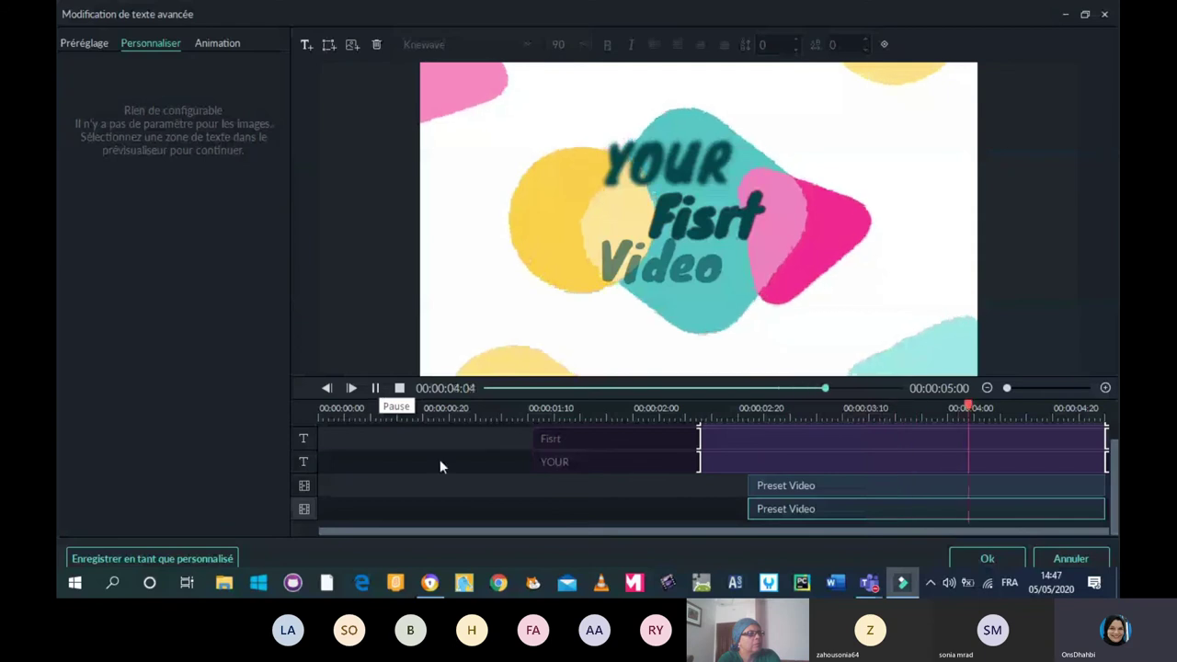
Extend the lowest Preset Video track back to start at about 00:00:01:05 and save the changes on closing the advanced text editor.
{"action": "left_click_drag", "start_coordinate": [749, 509], "coordinate": [501, 528]}
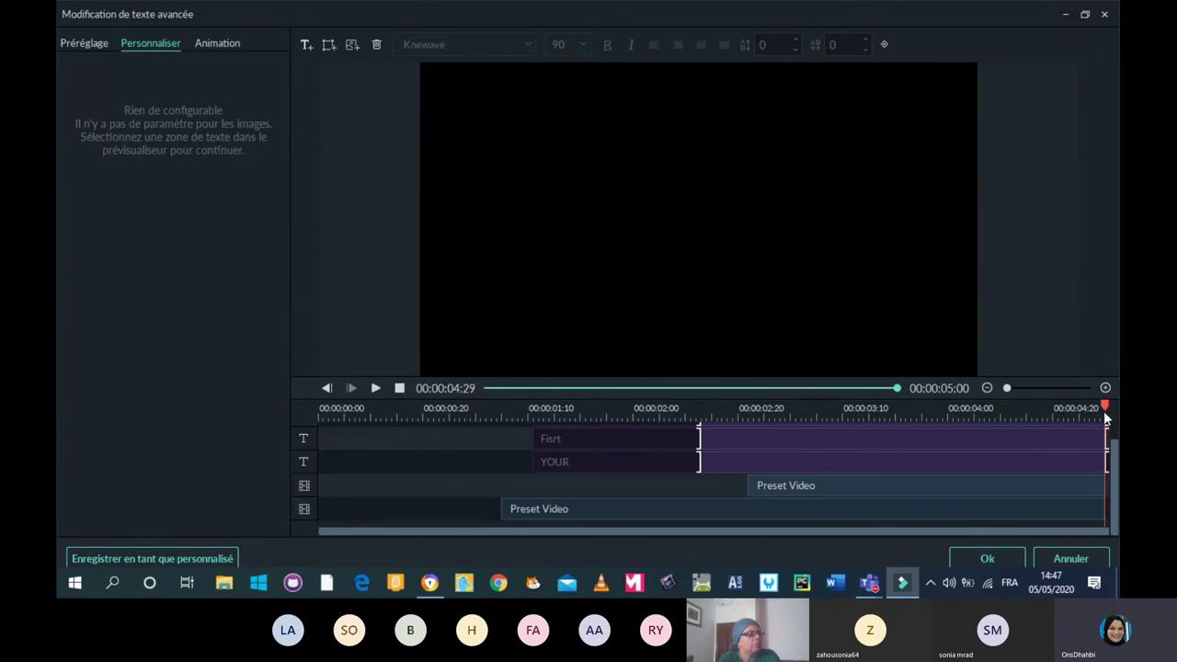
{"action": "left_click_drag", "start_coordinate": [1107, 412], "coordinate": [387, 466]}
{"action": "left_click", "coordinate": [376, 388]}
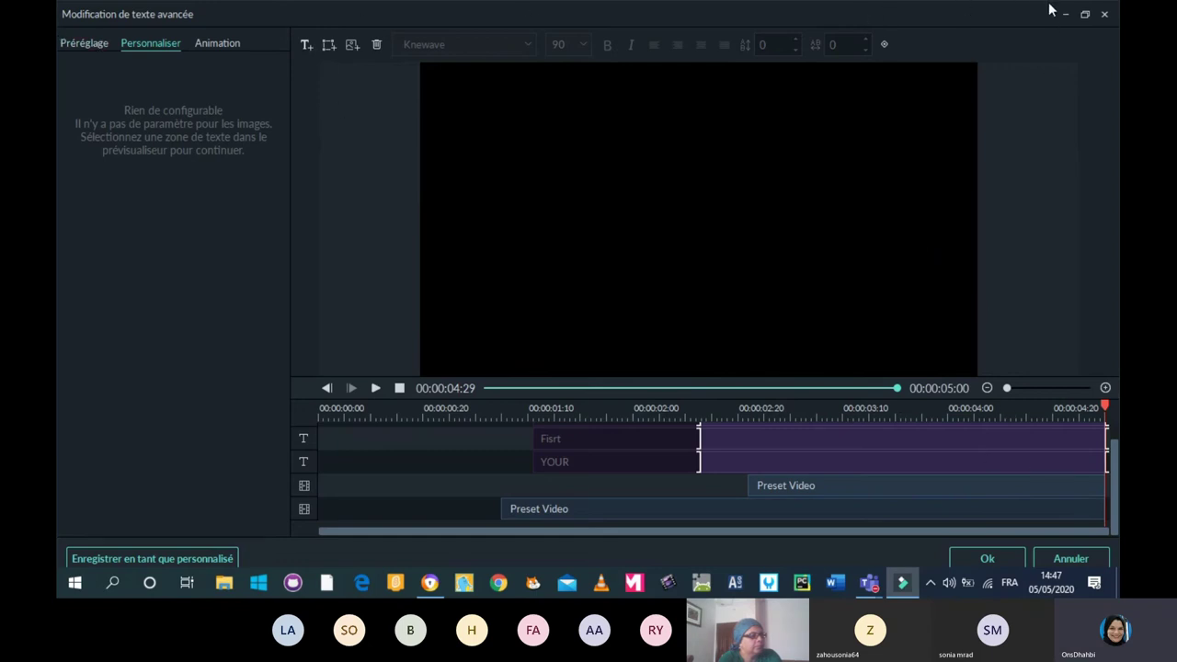
{"action": "left_click", "coordinate": [1104, 14]}
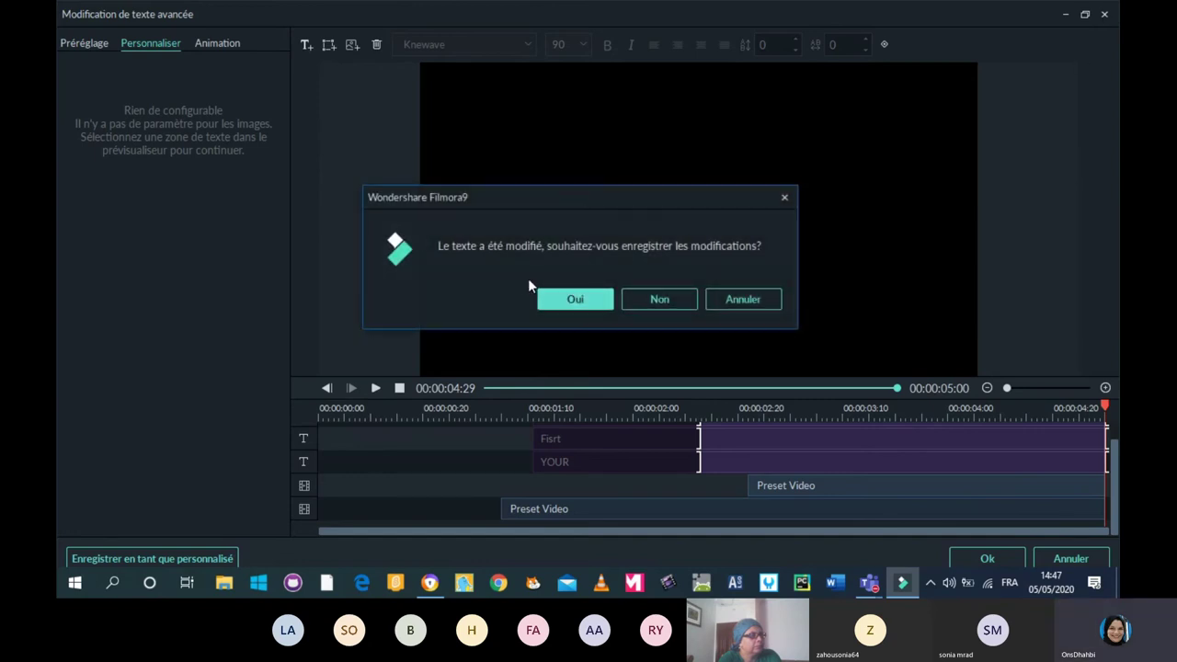
{"action": "left_click", "coordinate": [554, 304]}
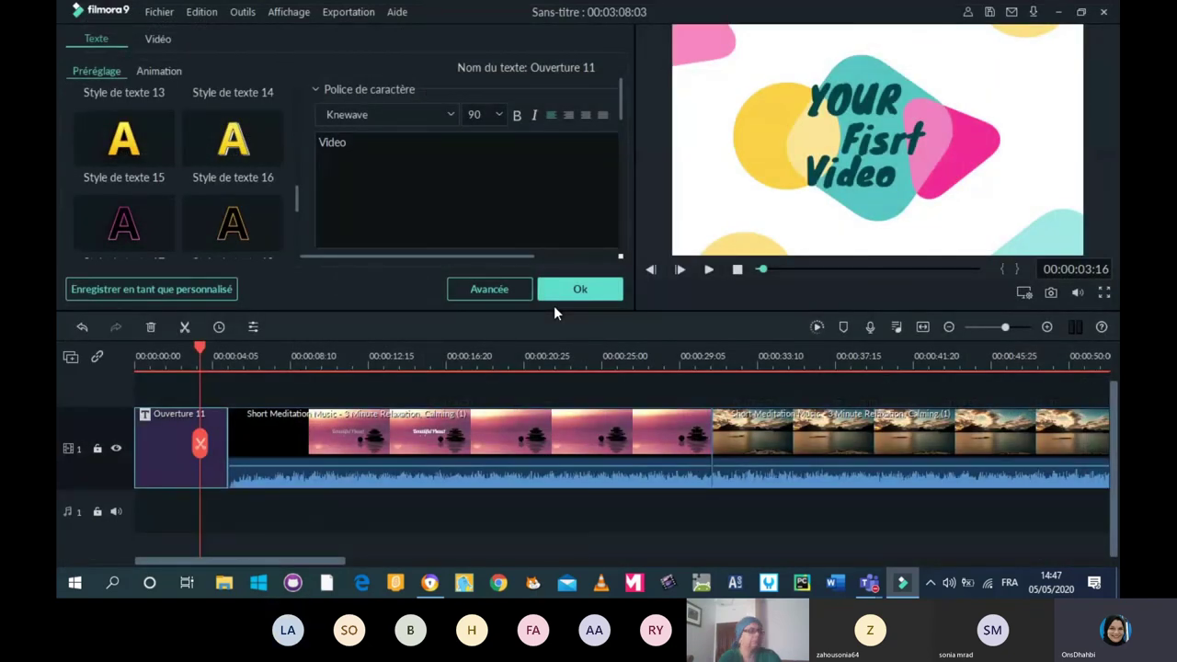
Preview the project from the beginning through the opening title and into the meditation clip, pausing at 00:00:12:17.
{"action": "left_click", "coordinate": [695, 293]}
{"action": "left_click", "coordinate": [709, 270]}
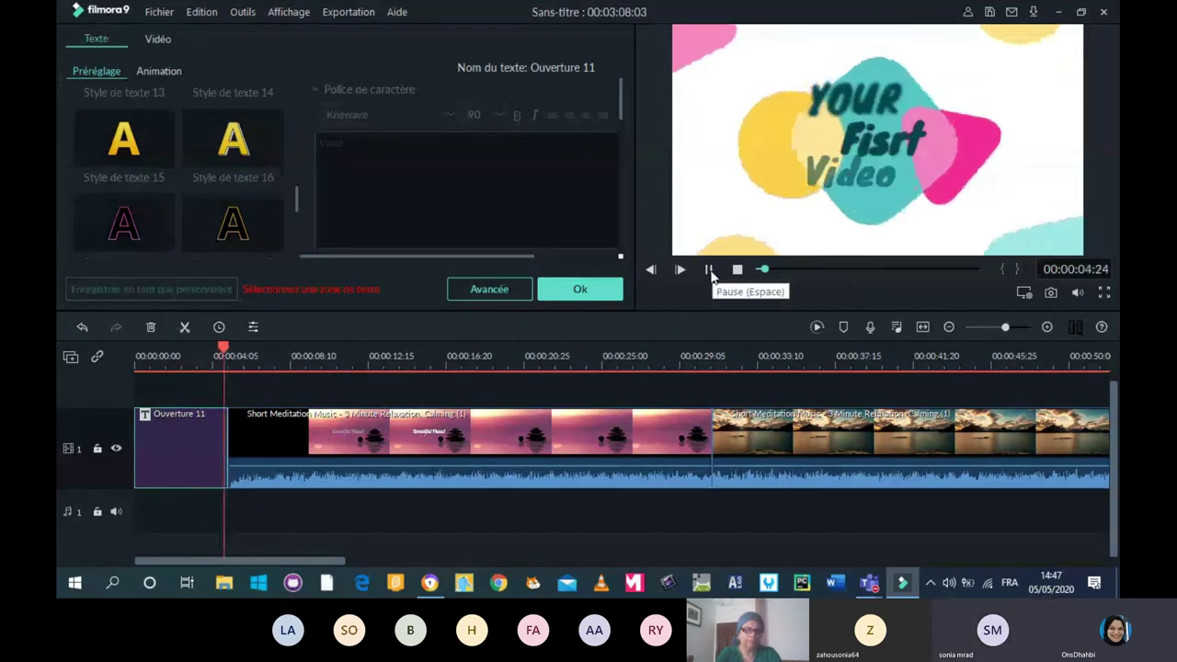
{"action": "left_click", "coordinate": [709, 270]}
{"action": "key", "text": "Home"}
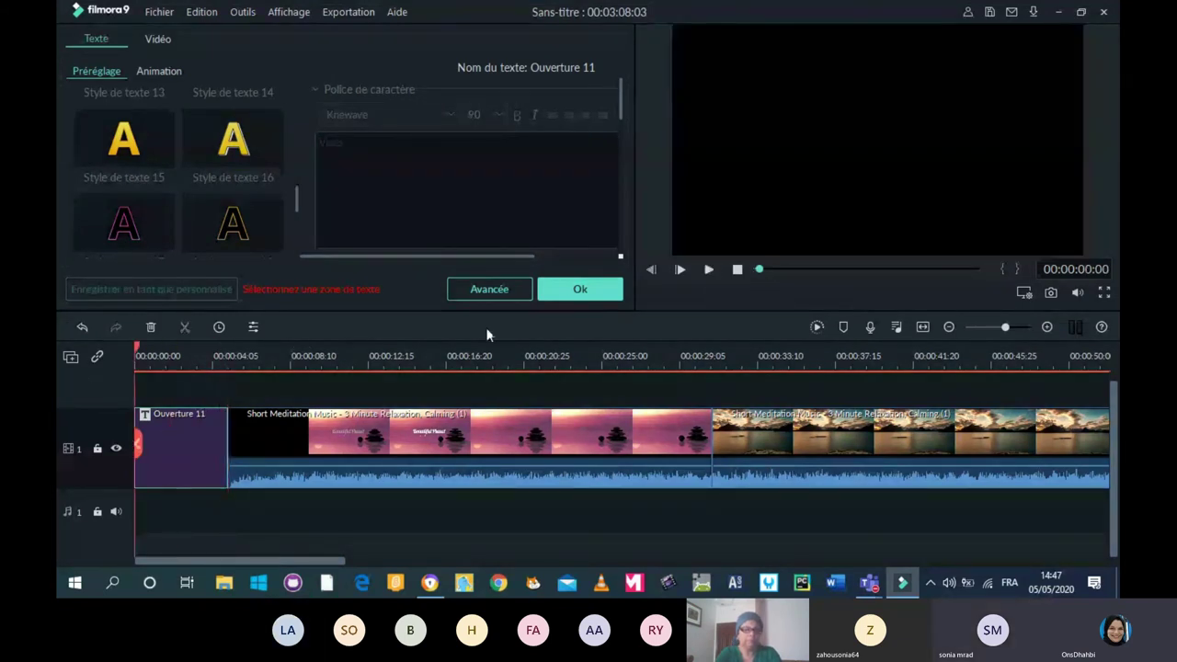
{"action": "left_click", "coordinate": [707, 271]}
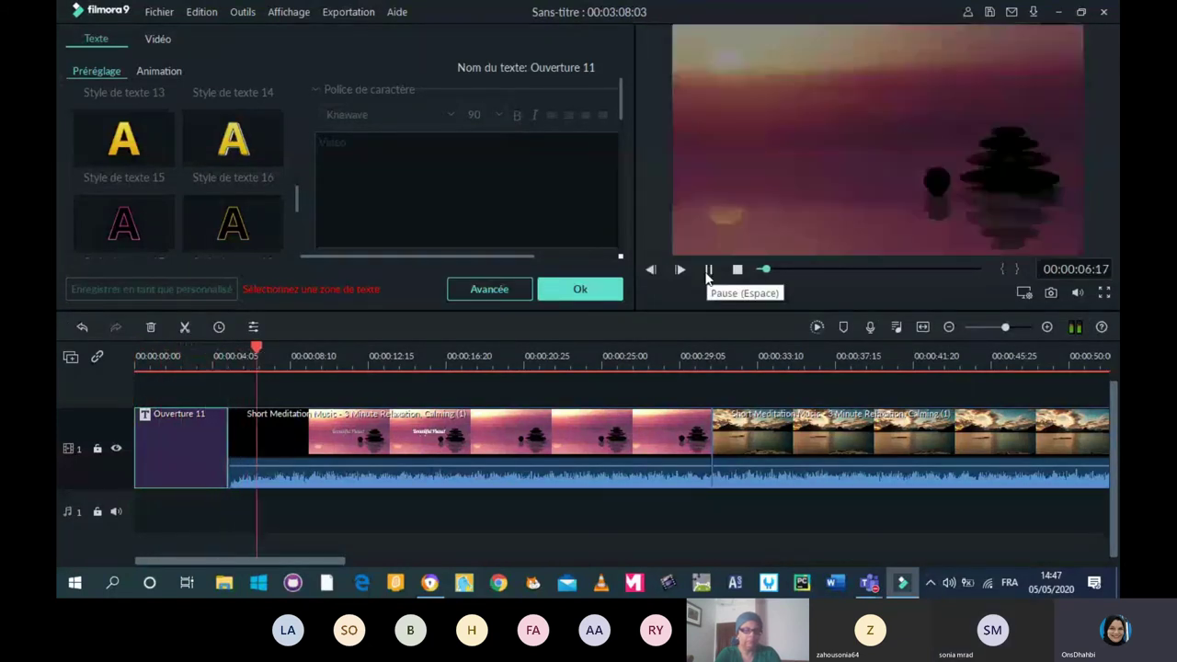
{"action": "left_click", "coordinate": [708, 271]}
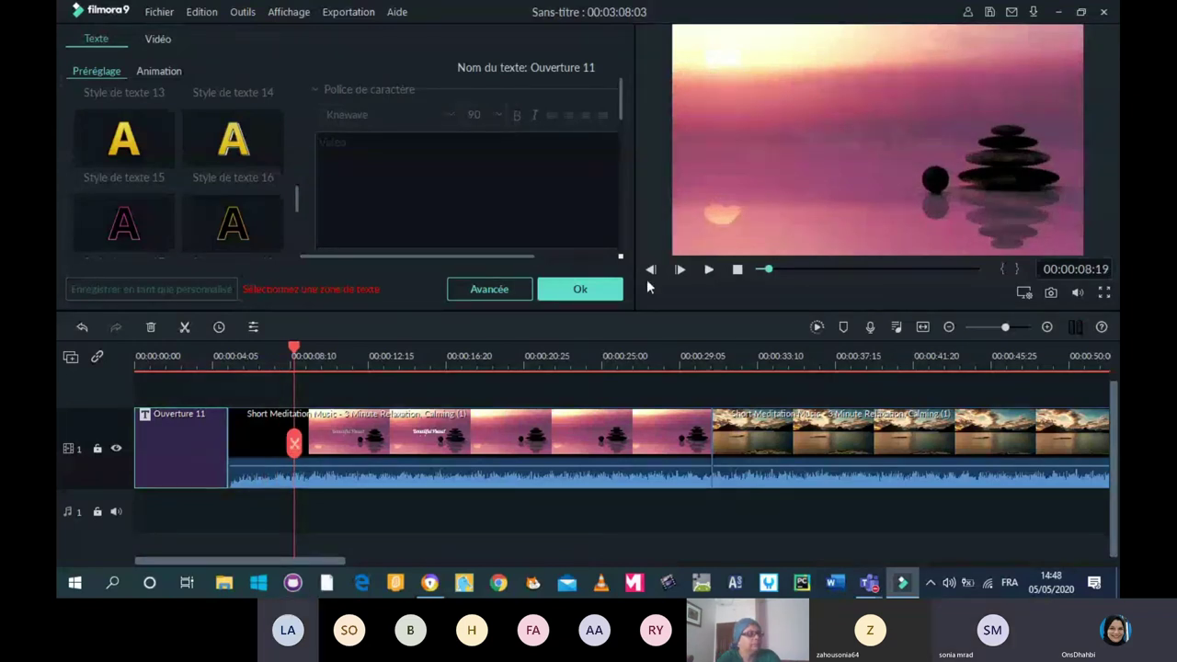
{"action": "left_click", "coordinate": [708, 270]}
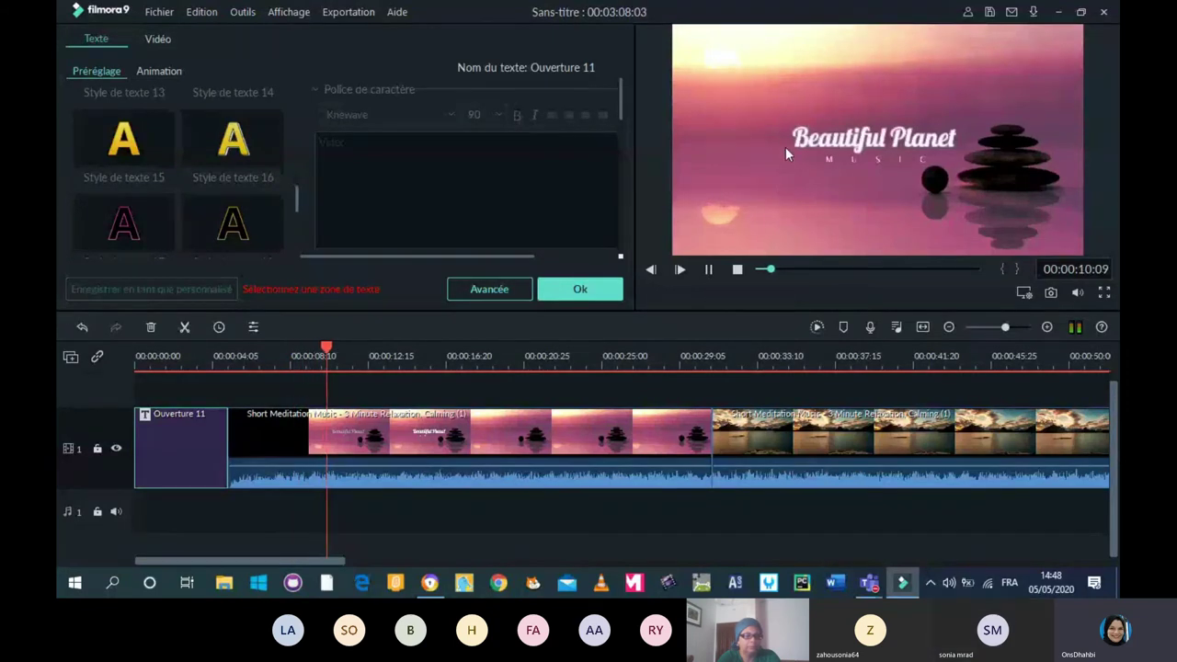
{"action": "key", "text": "space"}
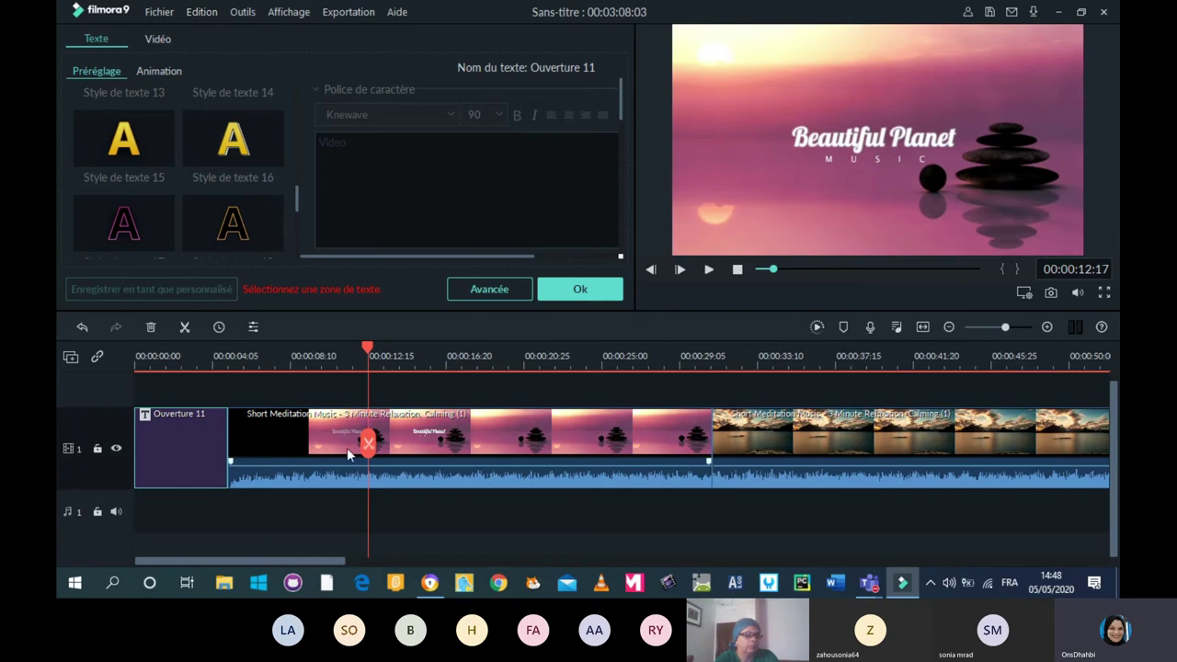
Check the editing settings of the opening title and the first meditation clip, leaving the clip's settings open.
{"action": "left_click", "coordinate": [399, 451]}
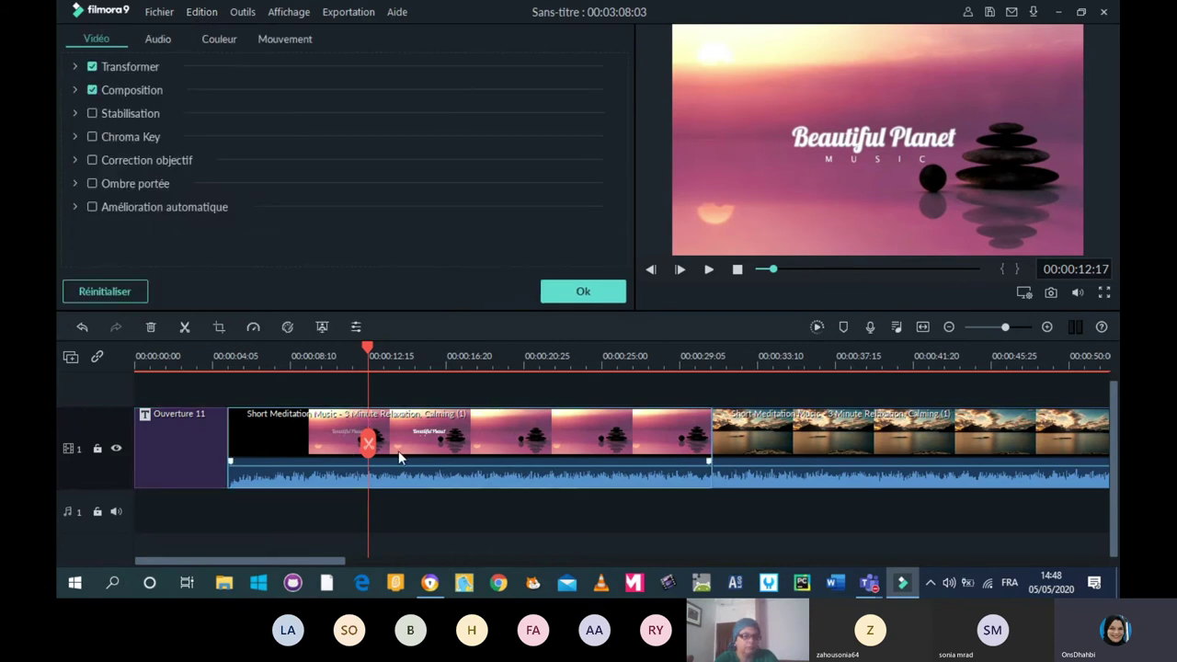
{"action": "left_click", "coordinate": [549, 291]}
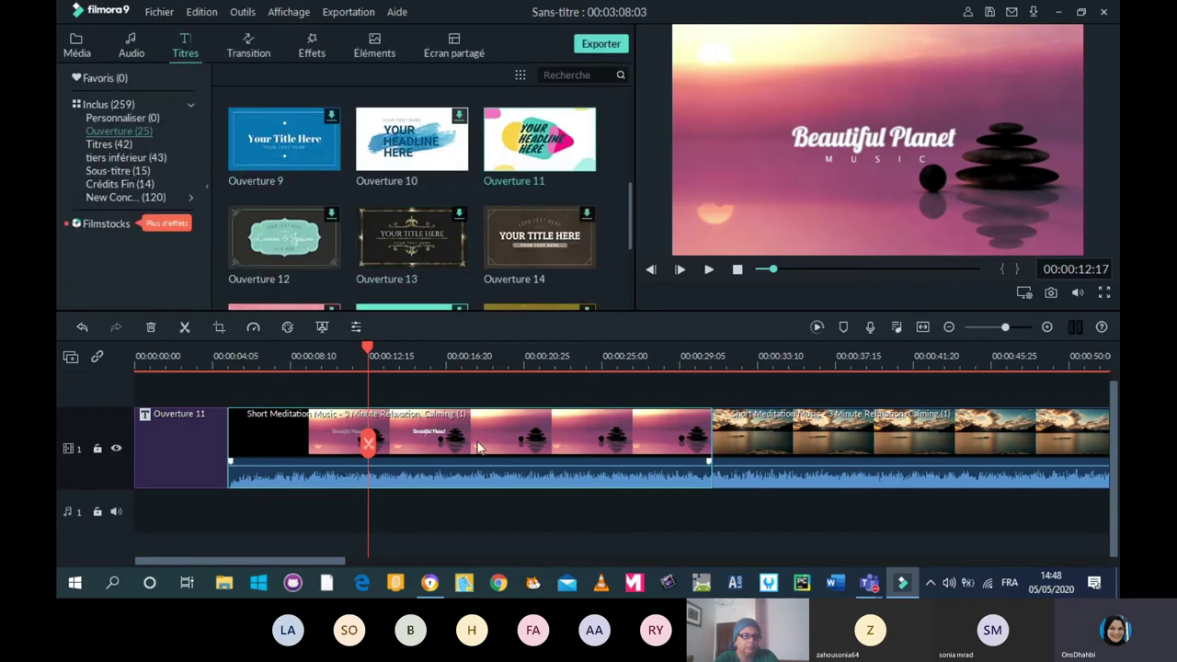
{"action": "left_click", "coordinate": [200, 467]}
{"action": "double_click", "coordinate": [200, 465]}
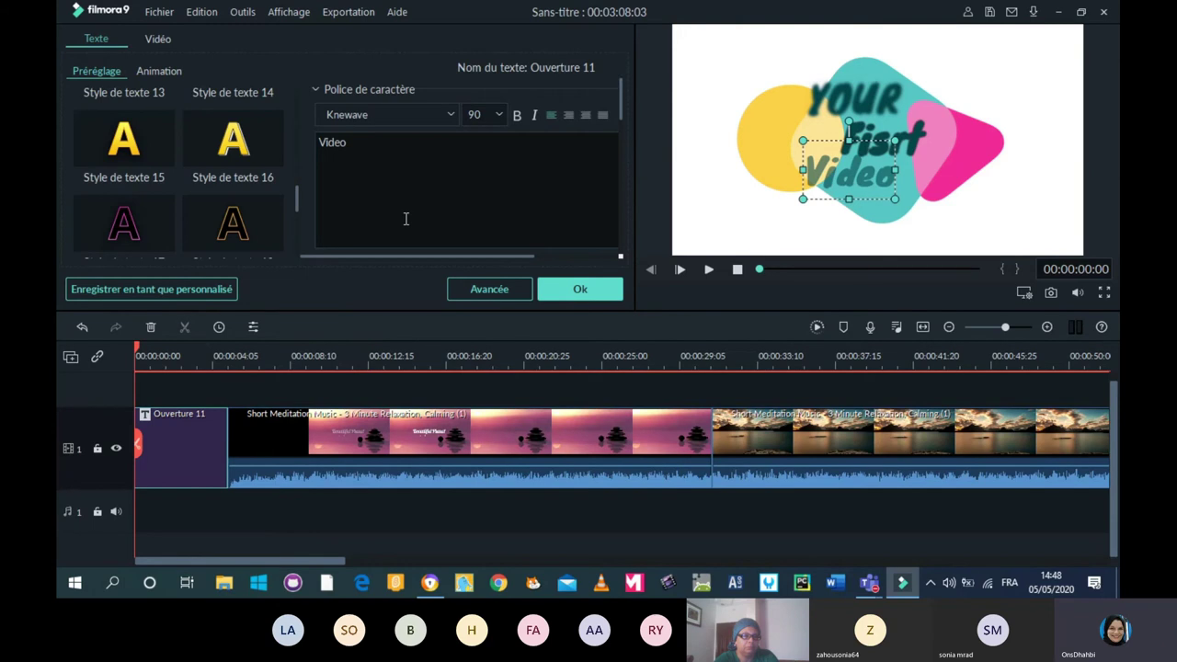
{"action": "double_click", "coordinate": [358, 437]}
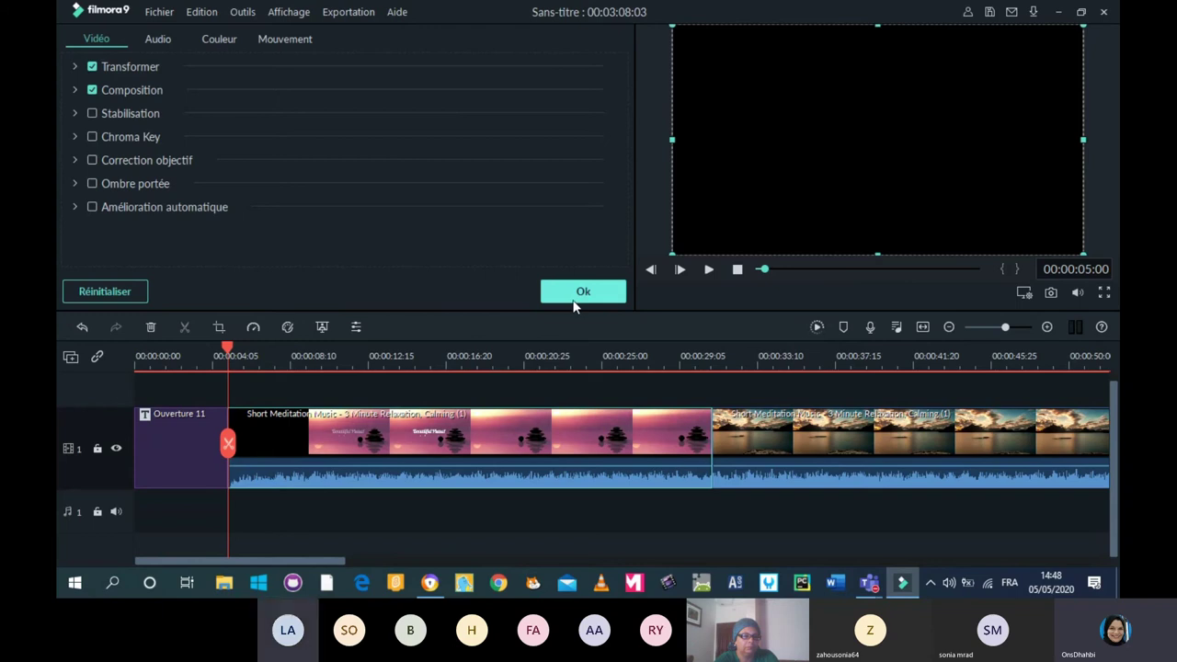
{"action": "left_click", "coordinate": [572, 302]}
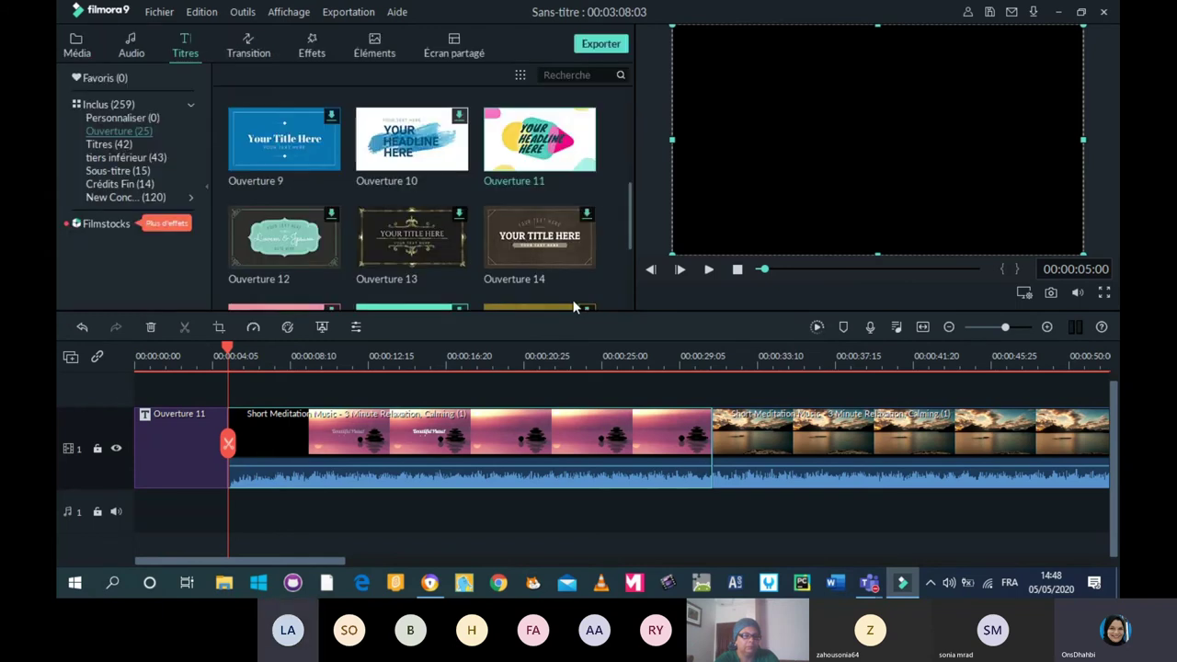
{"action": "double_click", "coordinate": [416, 438]}
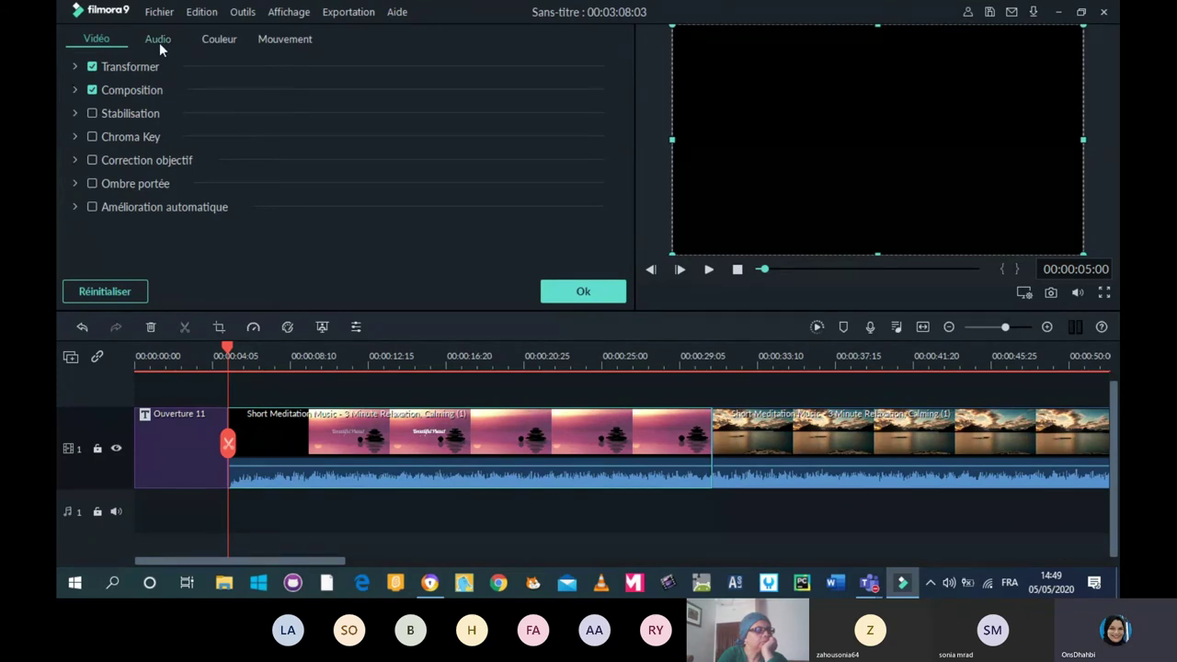
Close the clip settings and insert Titre 24 from the Titres category between the opening title and the first meditation clip.
{"action": "left_click", "coordinate": [584, 293]}
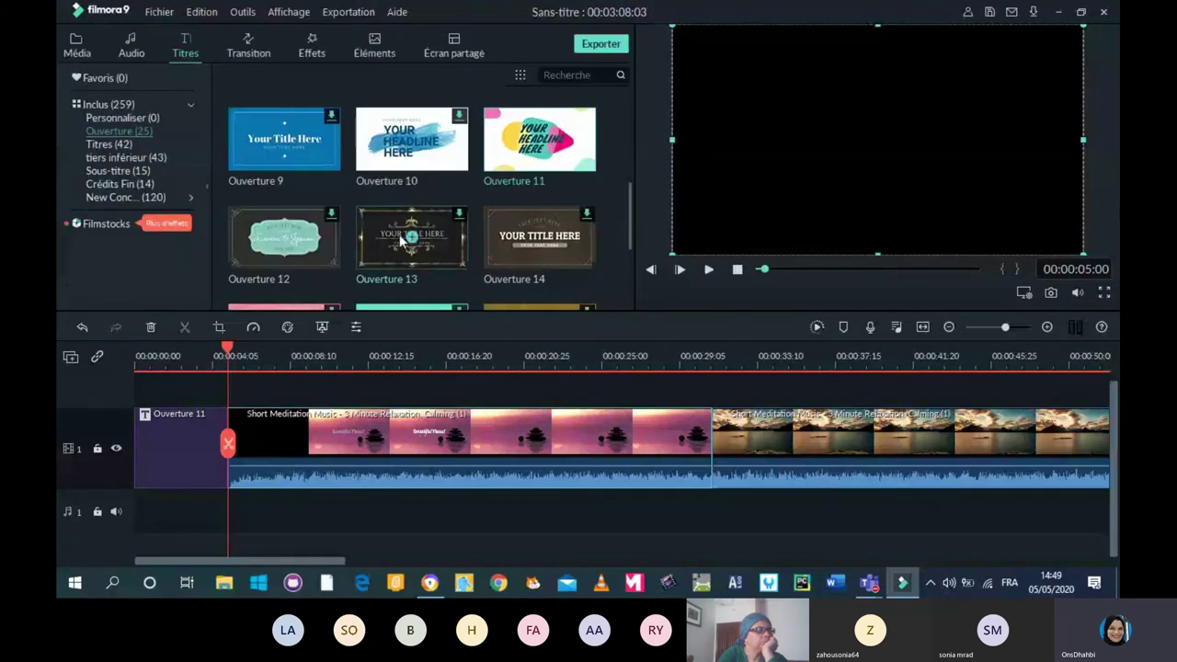
{"action": "left_click", "coordinate": [112, 145]}
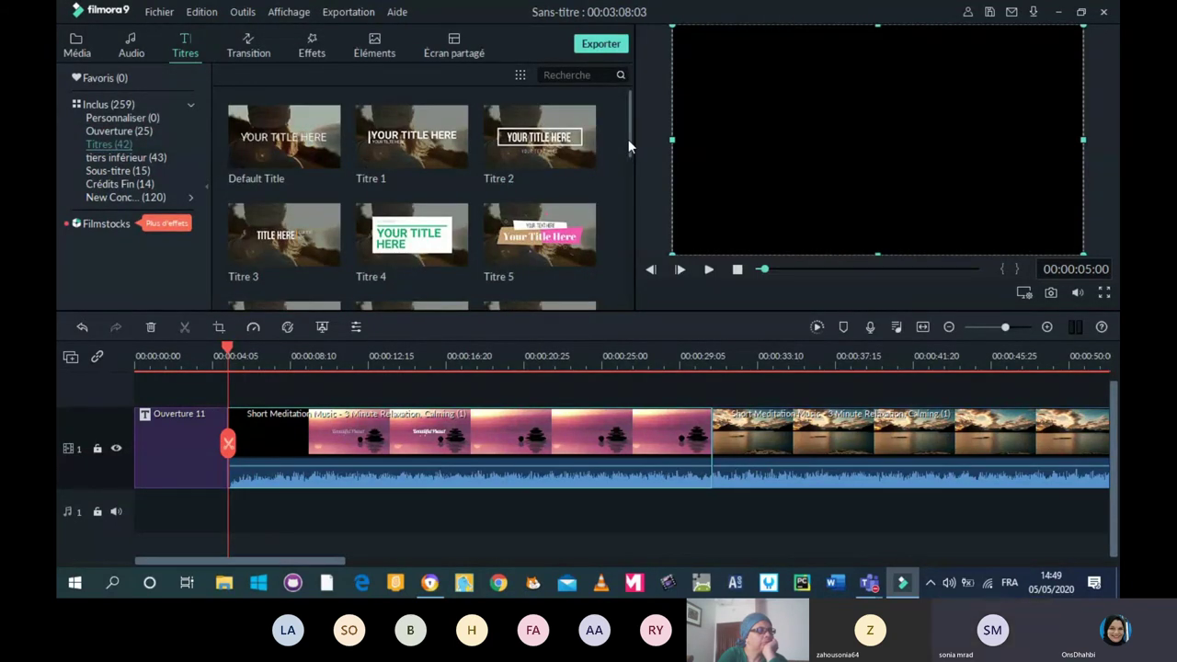
{"action": "left_click_drag", "start_coordinate": [628, 139], "coordinate": [634, 175]}
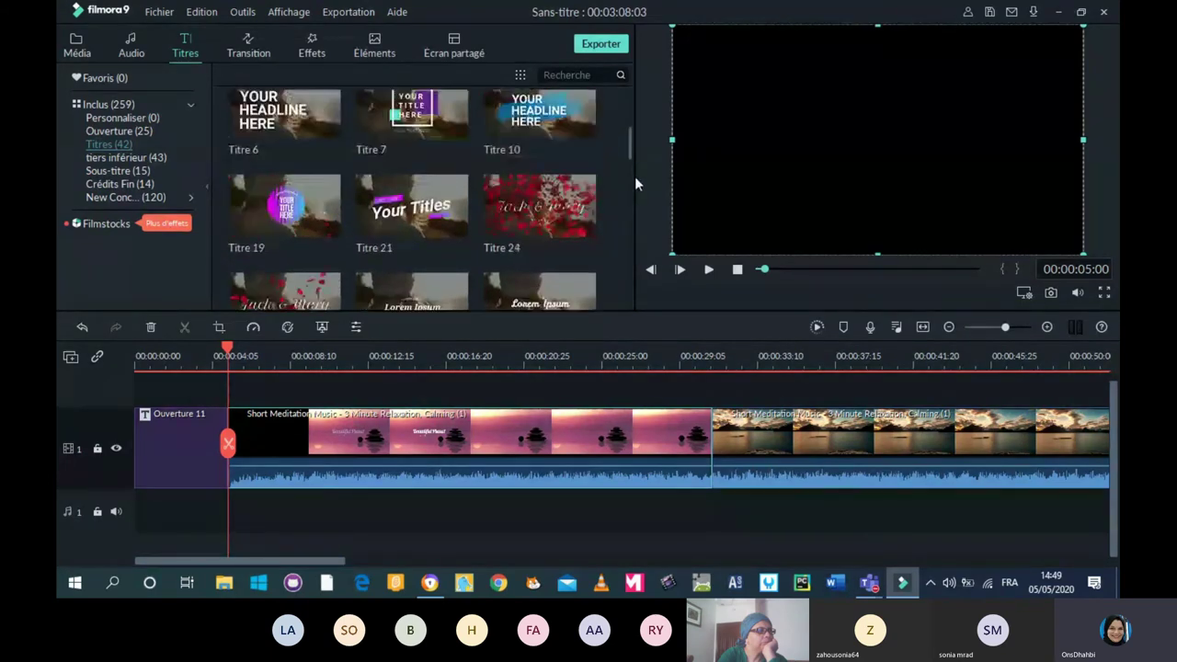
{"action": "left_click", "coordinate": [563, 212]}
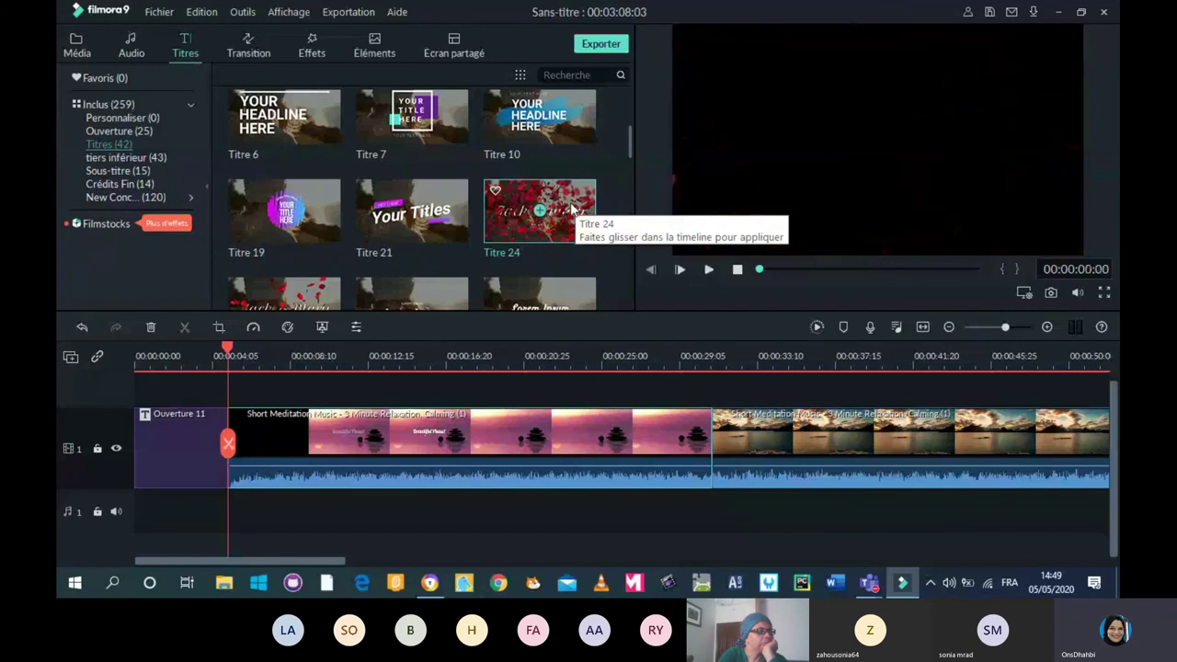
{"action": "left_click_drag", "start_coordinate": [571, 210], "coordinate": [391, 449]}
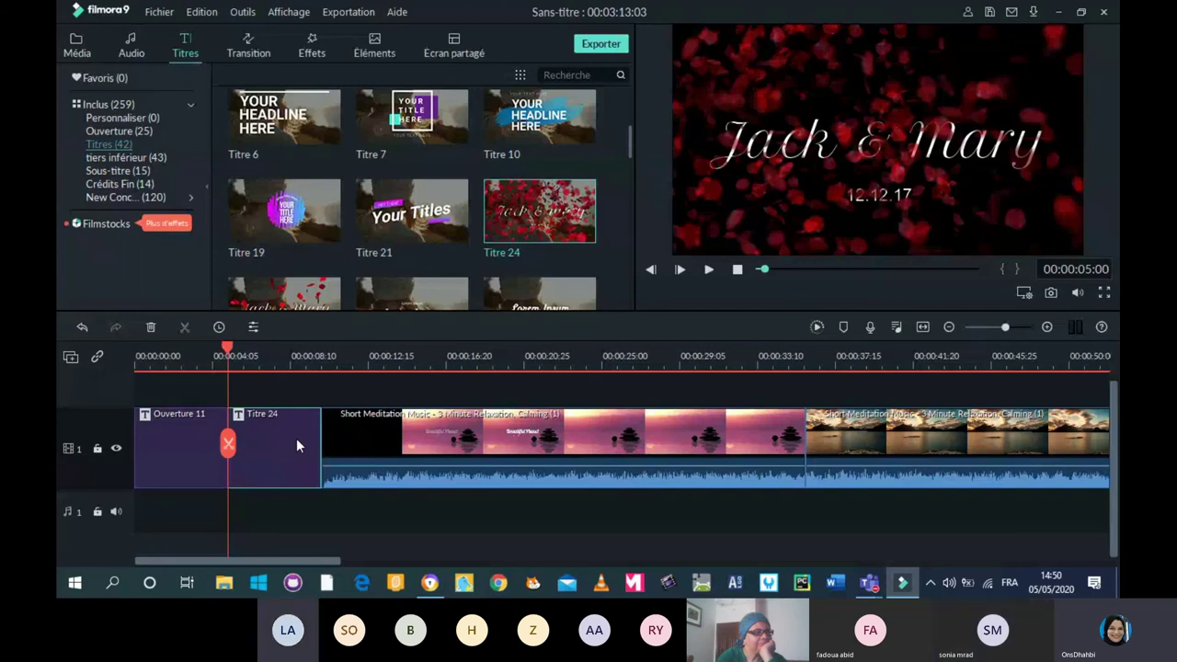
Move Titre 24 onto a new second video track above the meditation clip's start, close the gap below, and preview it to 00:00:11:05.
{"action": "left_click", "coordinate": [69, 358]}
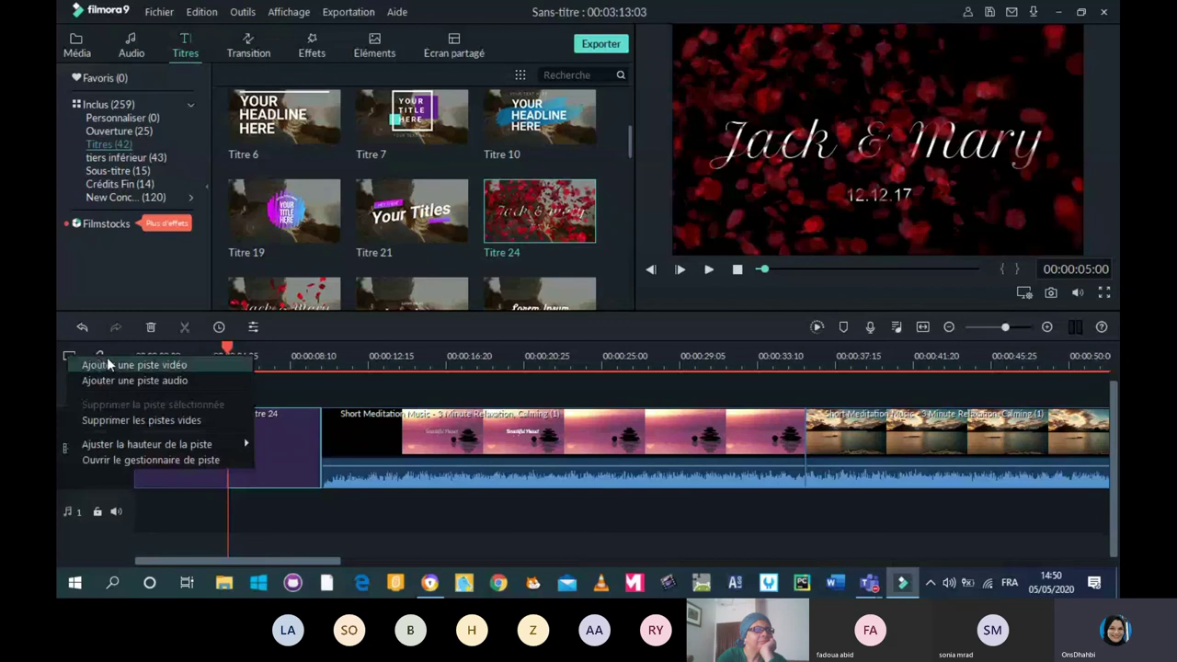
{"action": "left_click", "coordinate": [118, 365]}
{"action": "mouse_move", "coordinate": [313, 488]}
{"action": "left_mouse_down"}
{"action": "mouse_move", "coordinate": [326, 450]}
{"action": "mouse_move", "coordinate": [324, 495]}
{"action": "mouse_move", "coordinate": [294, 492]}
{"action": "left_mouse_up"}
{"action": "left_click_drag", "start_coordinate": [791, 477], "coordinate": [742, 485]}
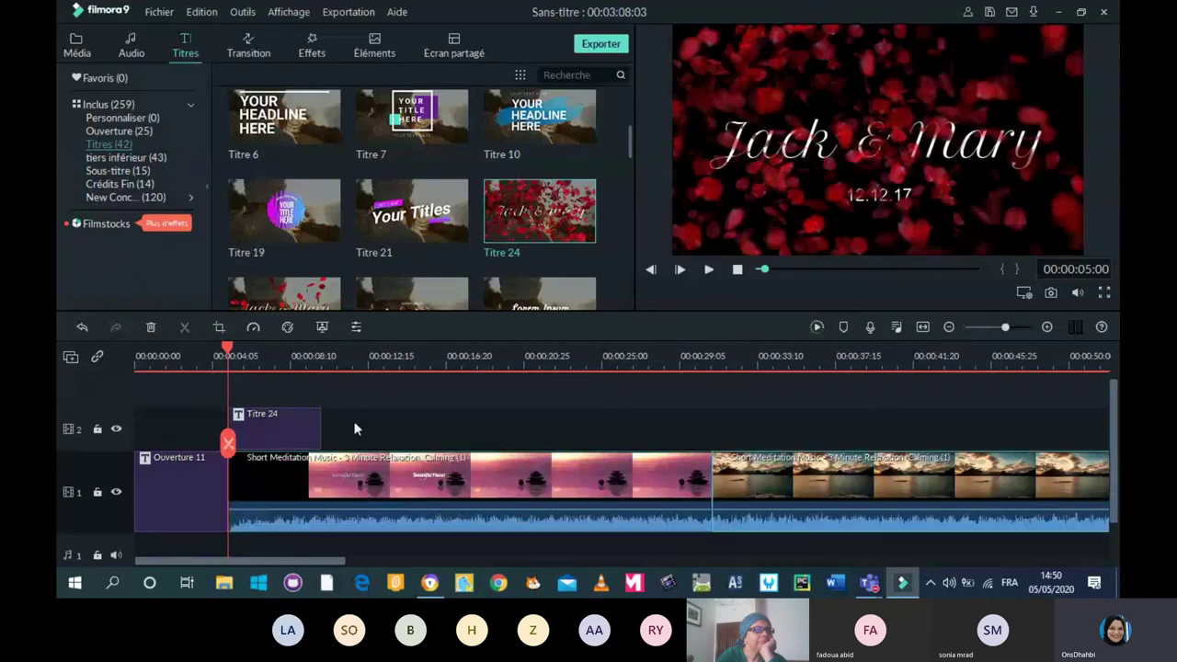
{"action": "left_click", "coordinate": [709, 270]}
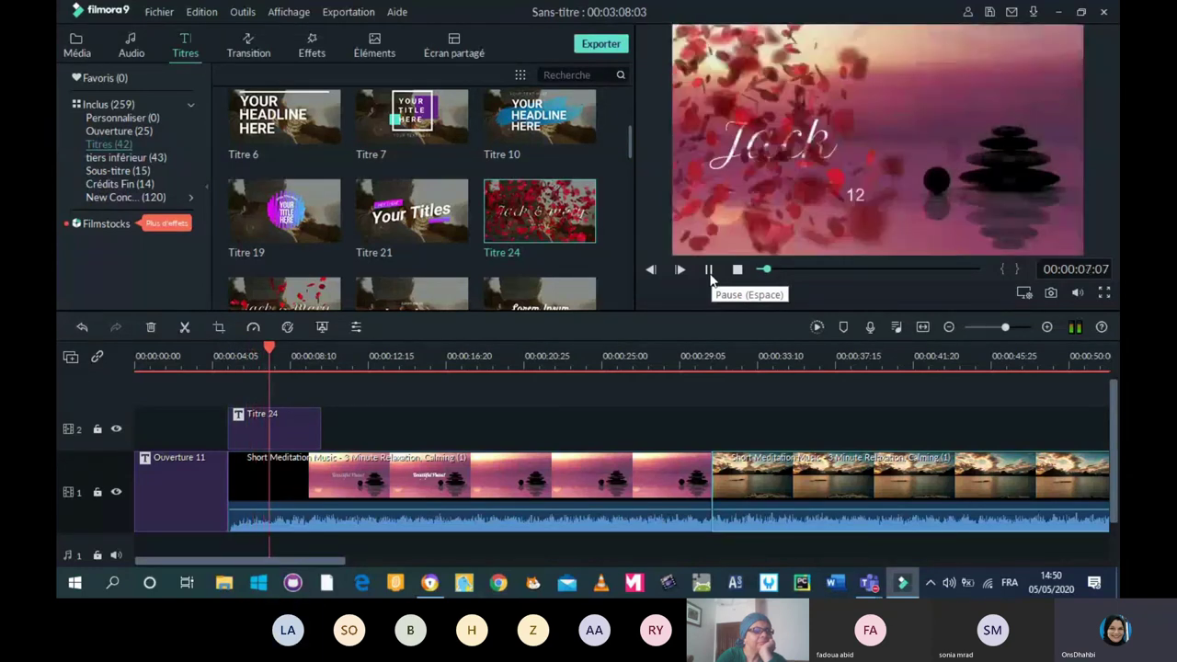
{"action": "left_click", "coordinate": [709, 270]}
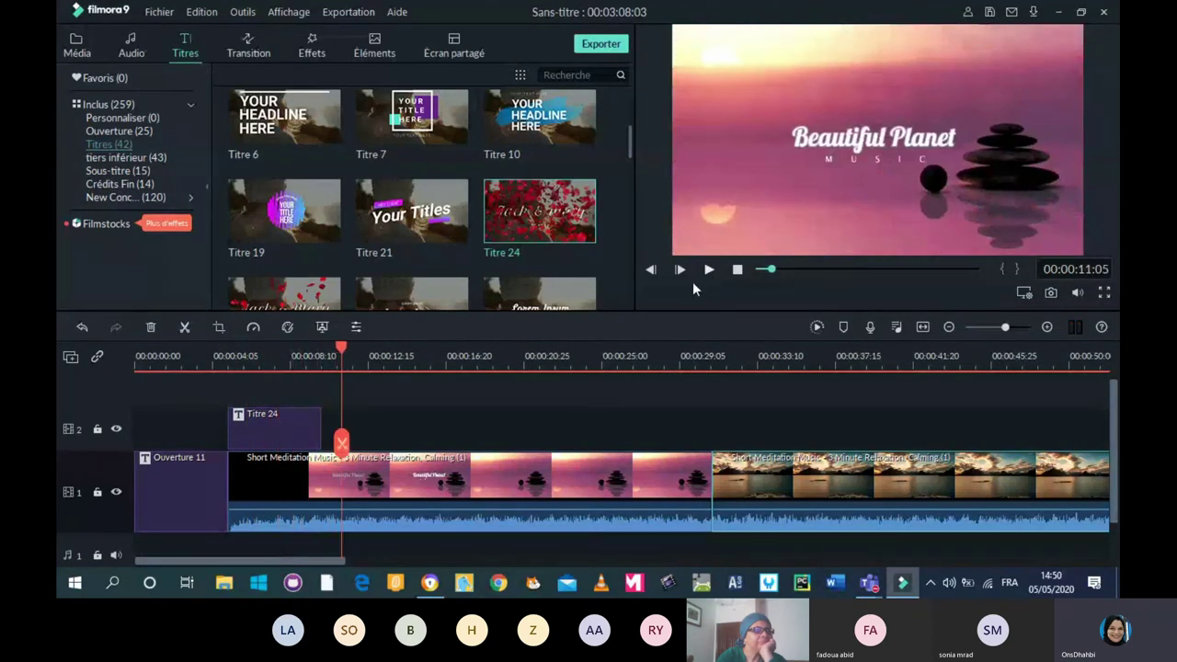
Shorten the Ouverture 11 opening title so it ends at about 00:00:03:26.
{"action": "left_click", "coordinate": [207, 469]}
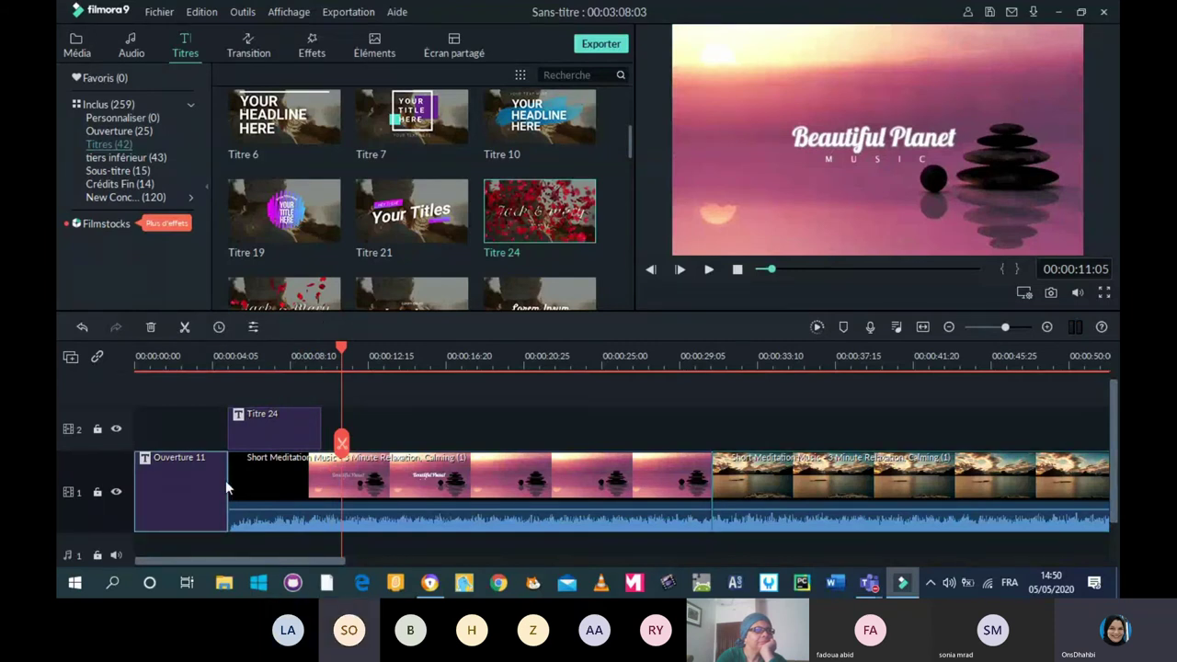
{"action": "left_click_drag", "start_coordinate": [228, 480], "coordinate": [207, 506]}
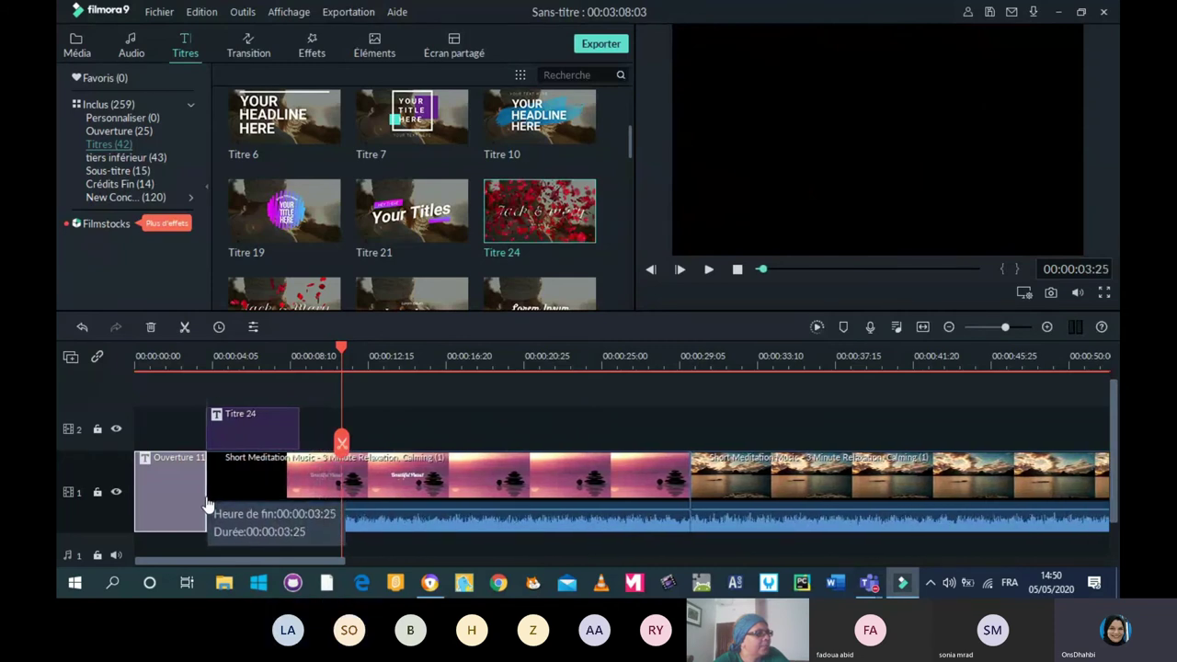
{"action": "left_click_drag", "start_coordinate": [208, 506], "coordinate": [238, 504]}
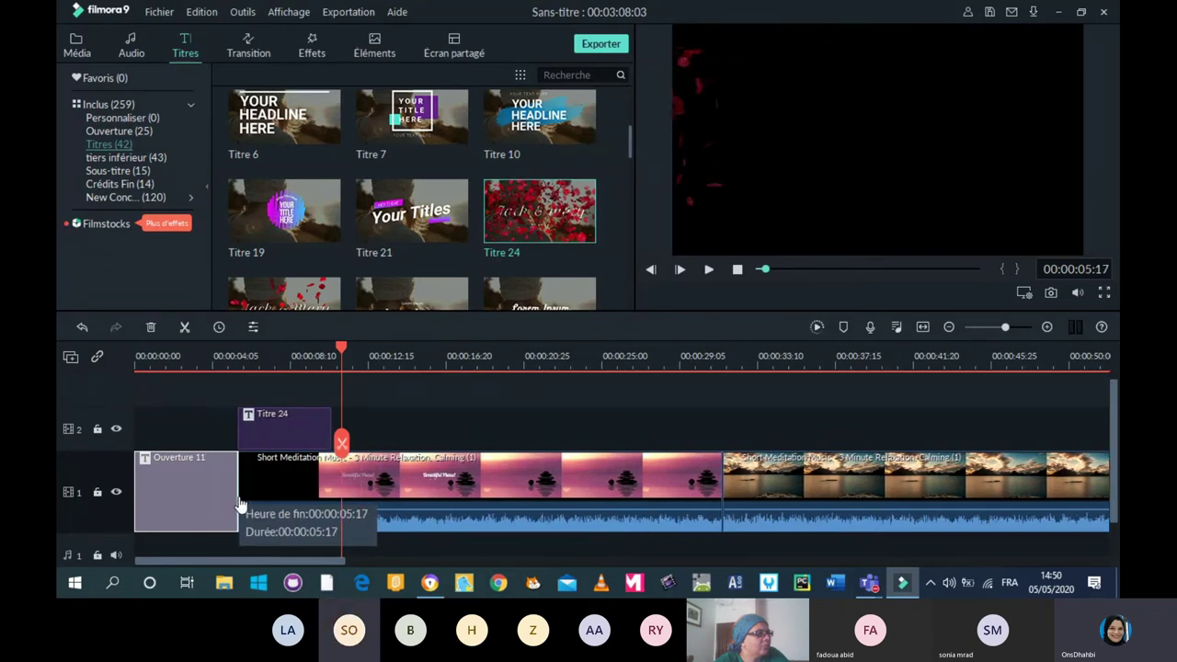
{"action": "left_click_drag", "start_coordinate": [238, 504], "coordinate": [206, 507]}
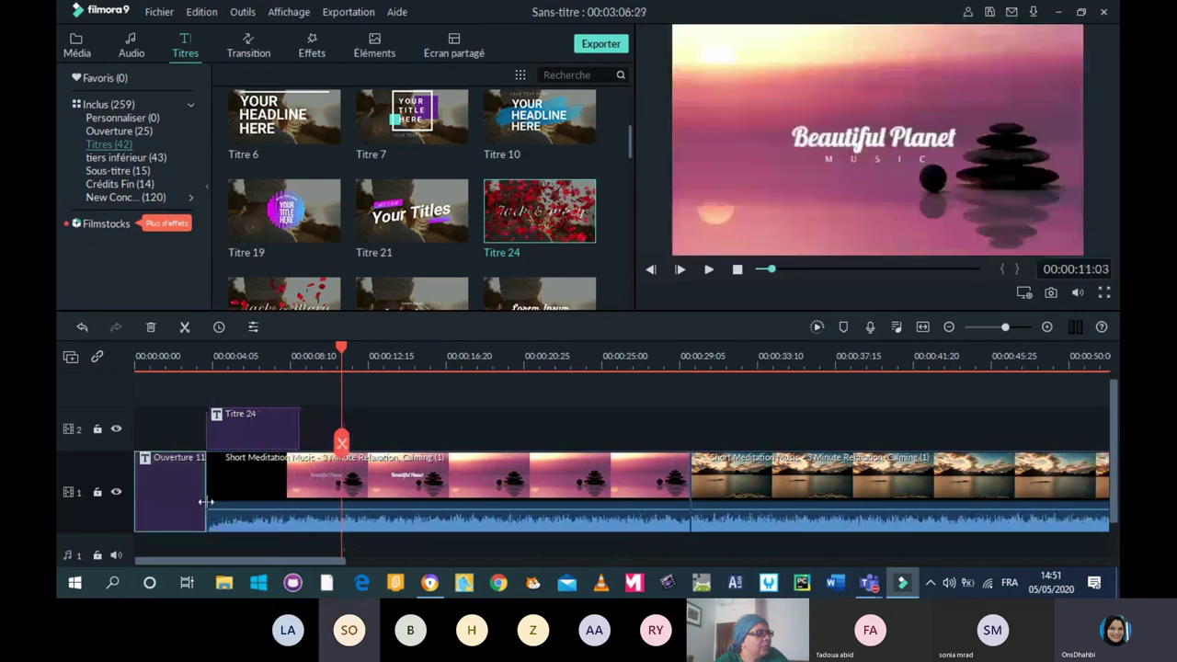
Delete Titre 24 from the second video track.
{"action": "left_click", "coordinate": [255, 436]}
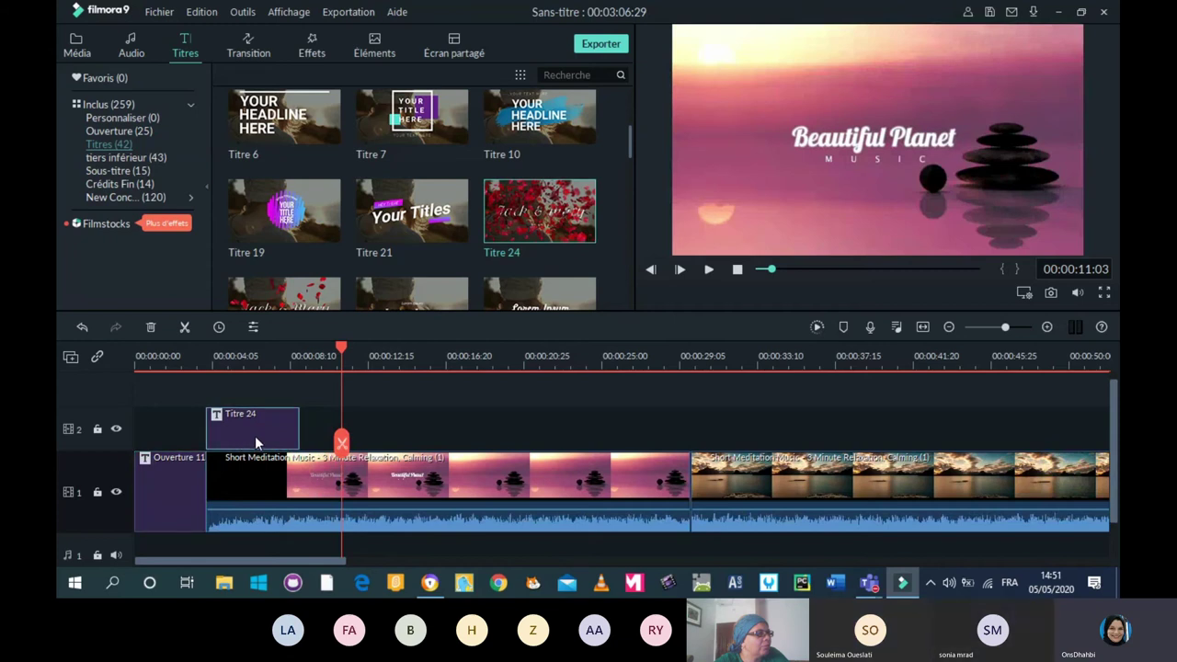
{"action": "key", "text": "Delete"}
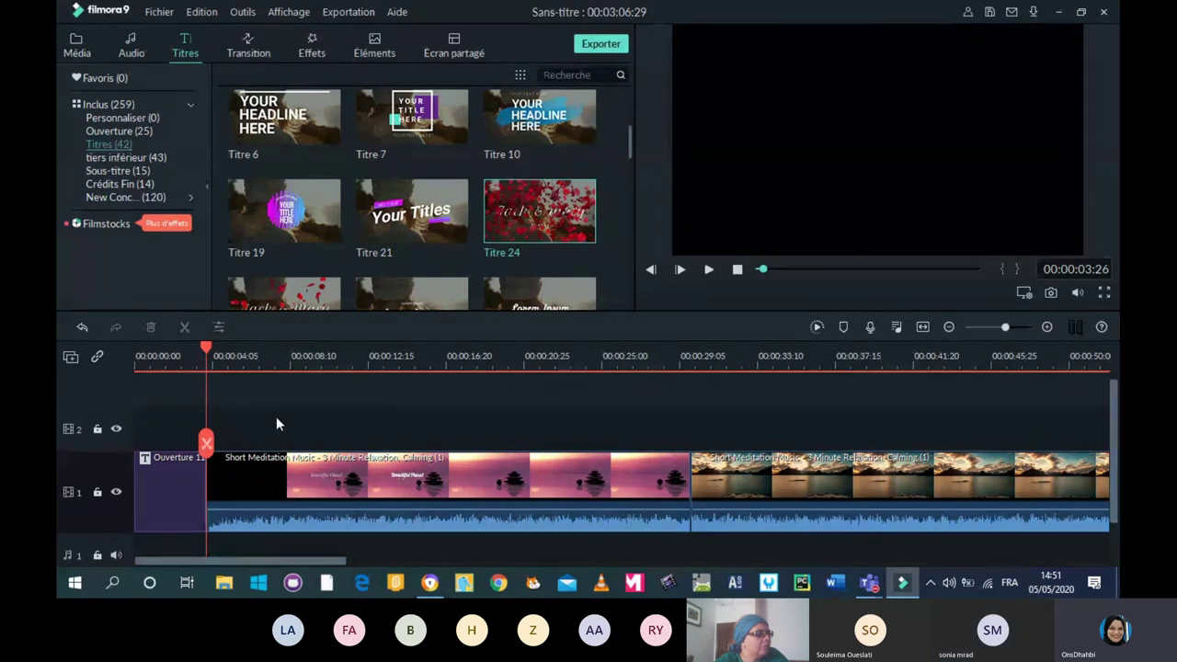
Try to remove the emptied second video track by deleting the selected track, and undo that deletion.
{"action": "right_click", "coordinate": [105, 450]}
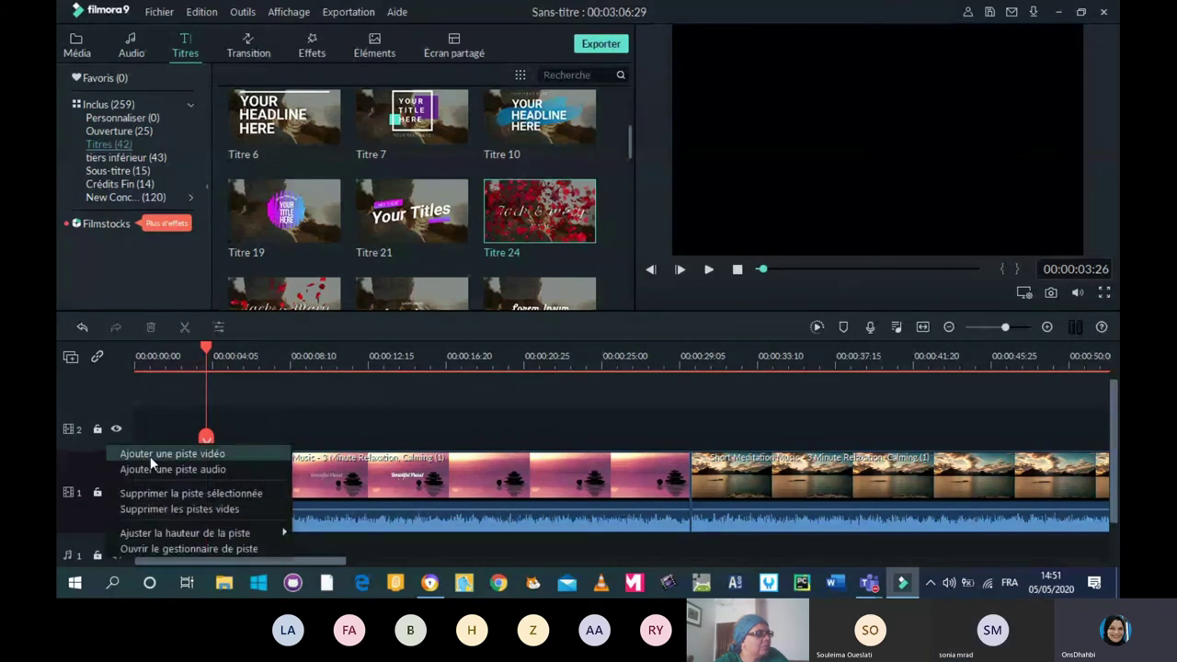
{"action": "left_click", "coordinate": [158, 492]}
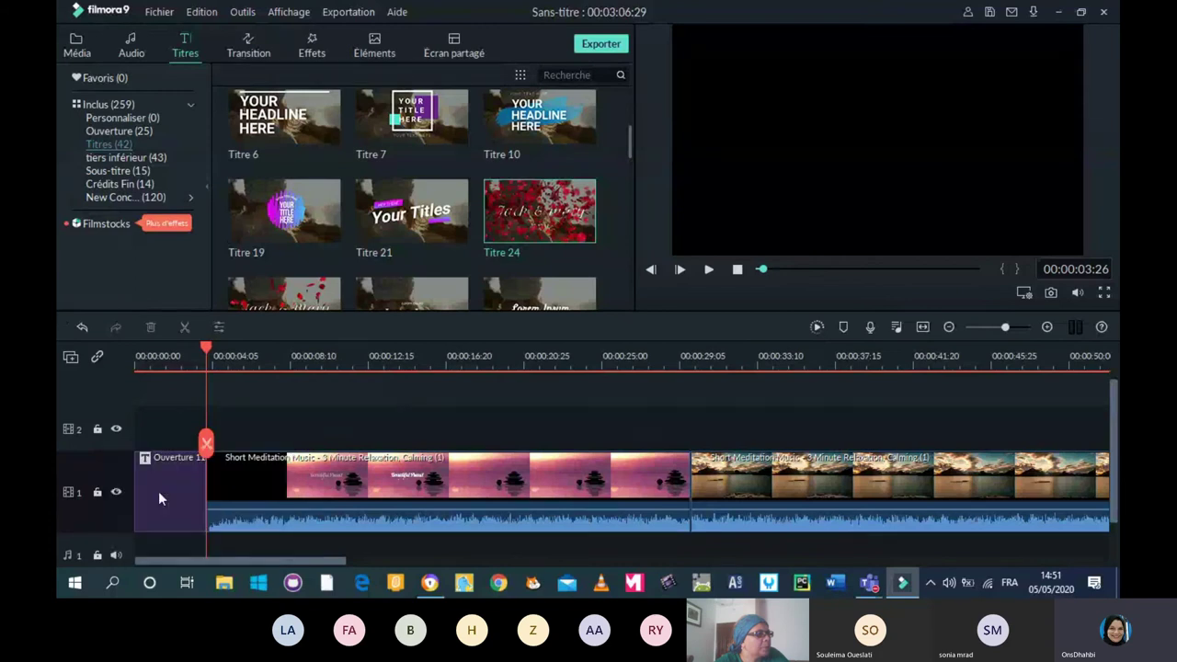
{"action": "left_click", "coordinate": [656, 306]}
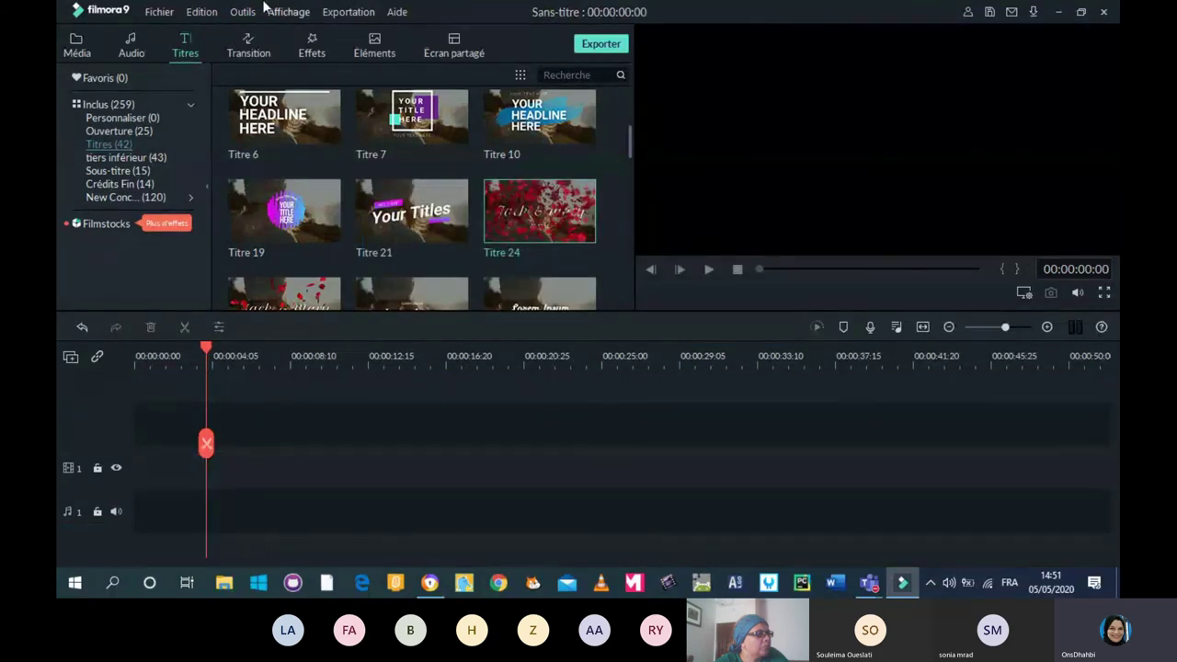
{"action": "left_click", "coordinate": [184, 14]}
{"action": "left_click", "coordinate": [203, 31]}
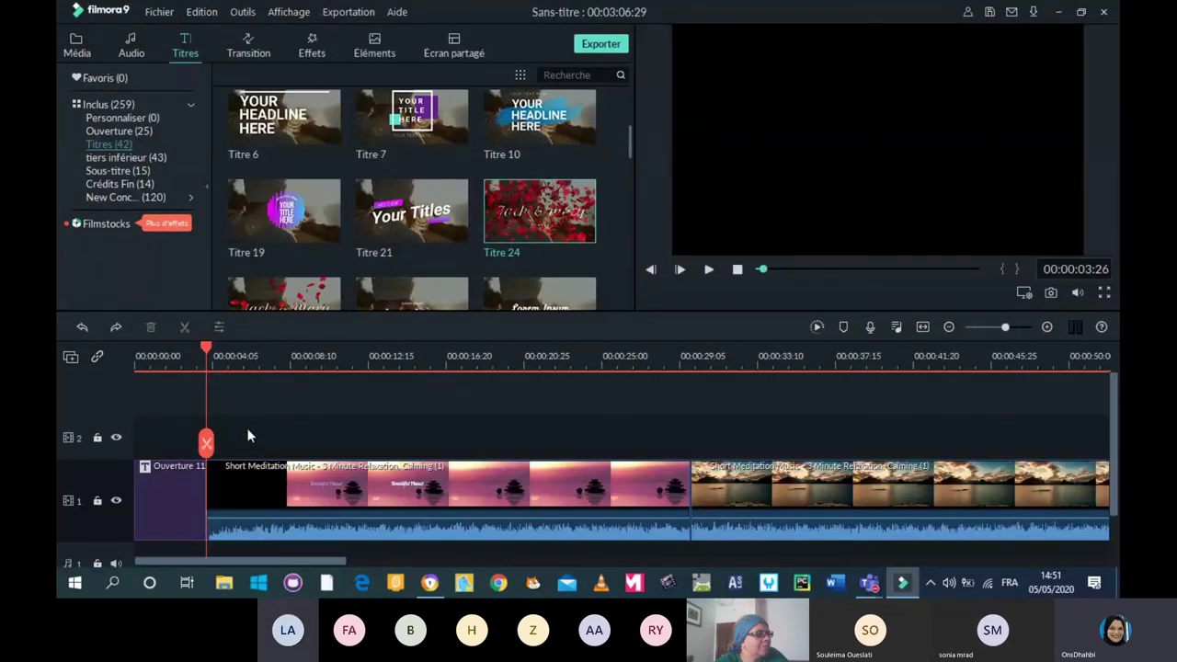
Remove the empty tracks from the timeline.
{"action": "right_click", "coordinate": [170, 438]}
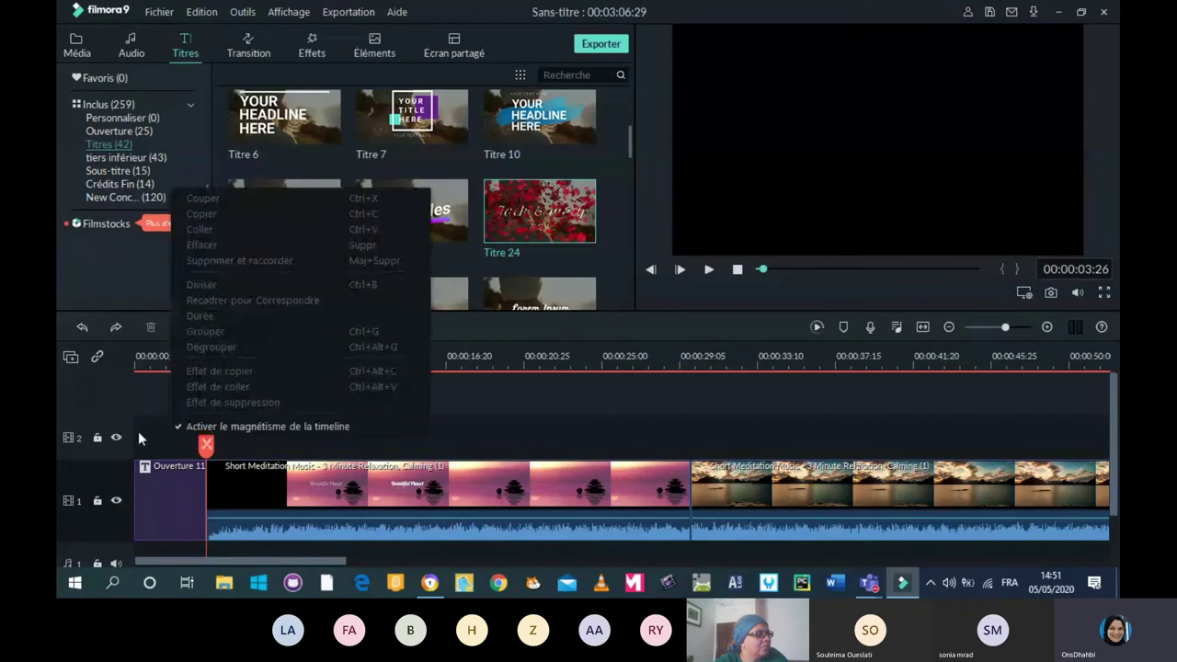
{"action": "right_click", "coordinate": [103, 444]}
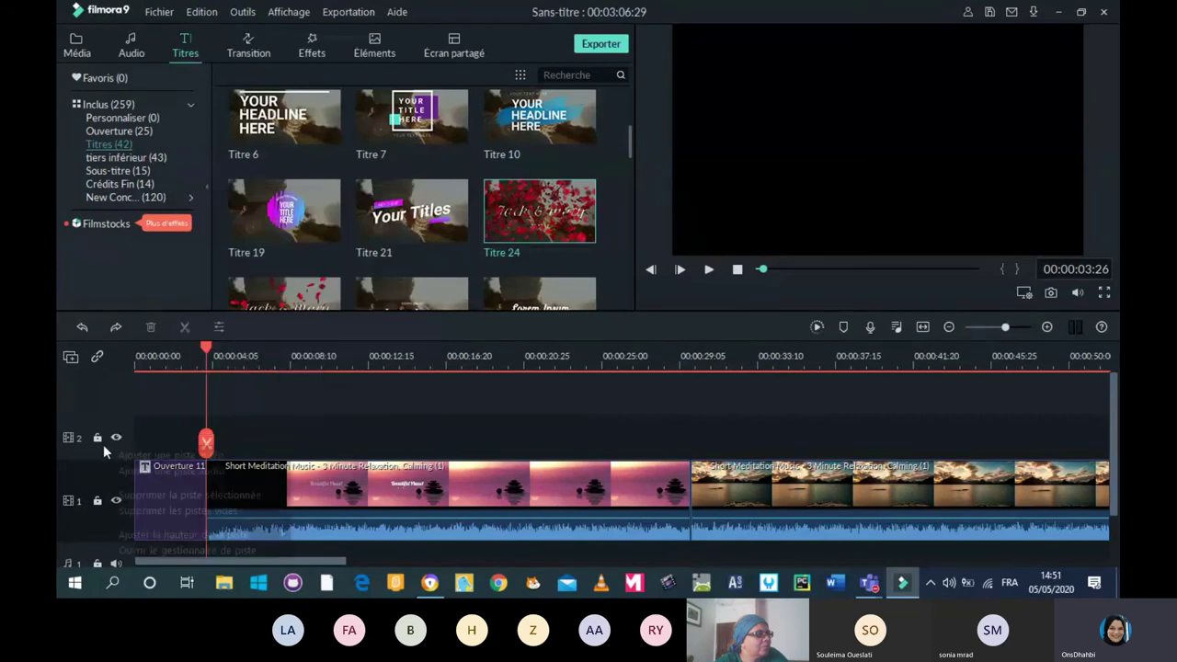
{"action": "left_click", "coordinate": [185, 510]}
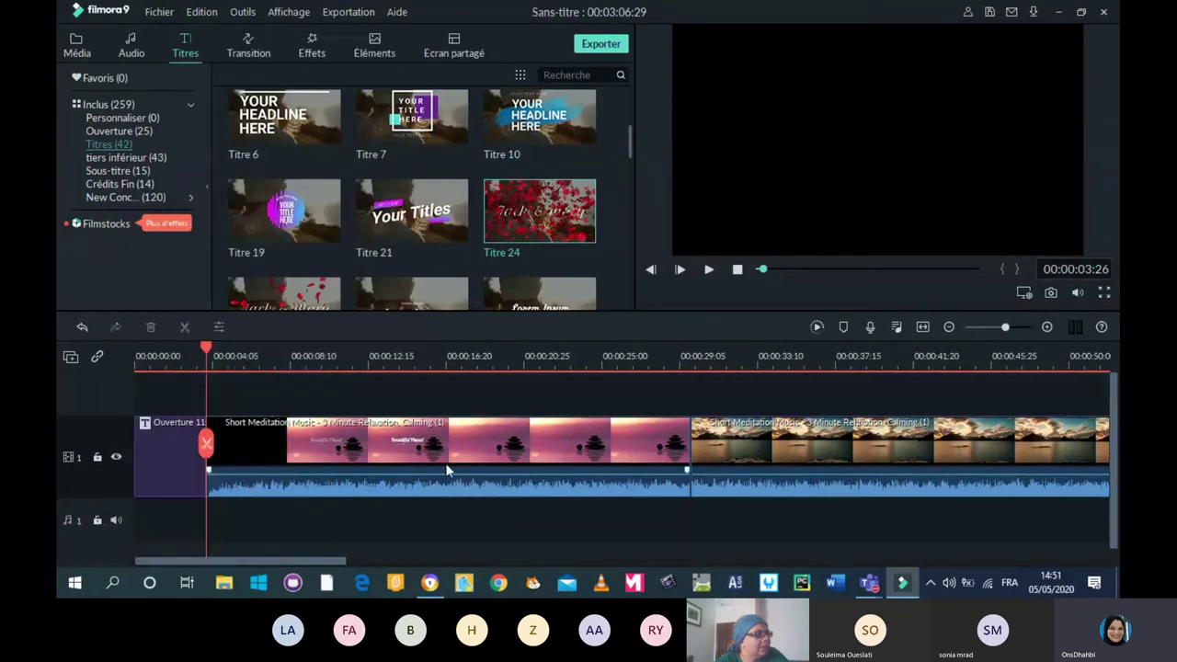
Lock video track 1 and unlock it again.
{"action": "left_click", "coordinate": [97, 458]}
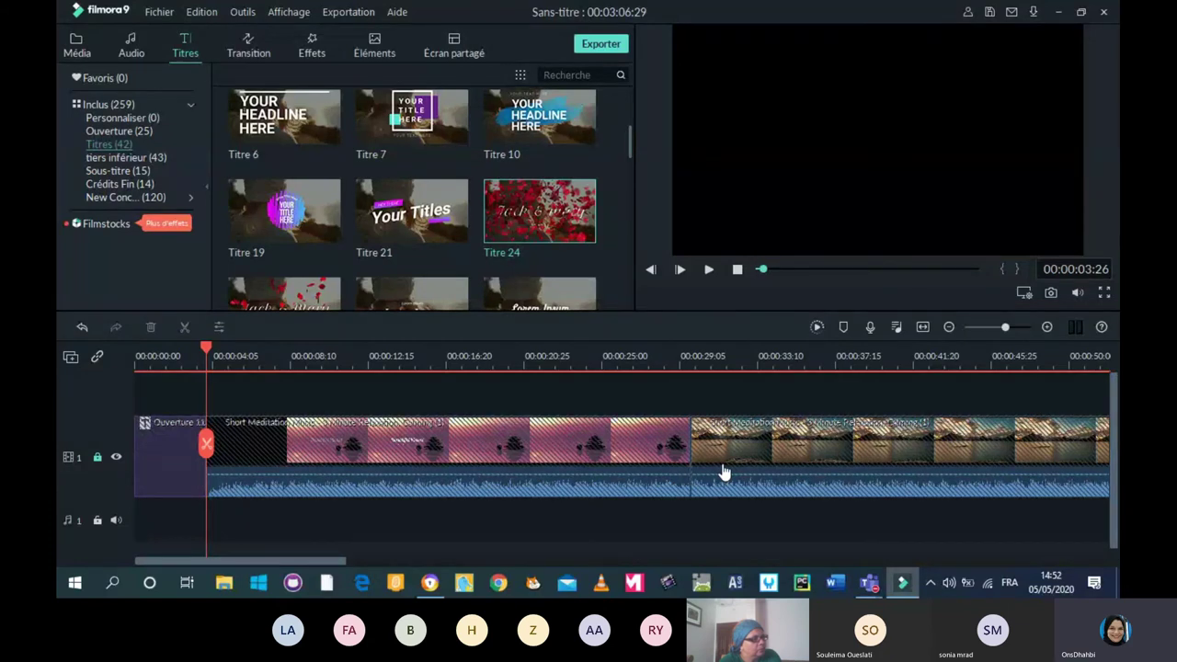
{"action": "left_click", "coordinate": [98, 460]}
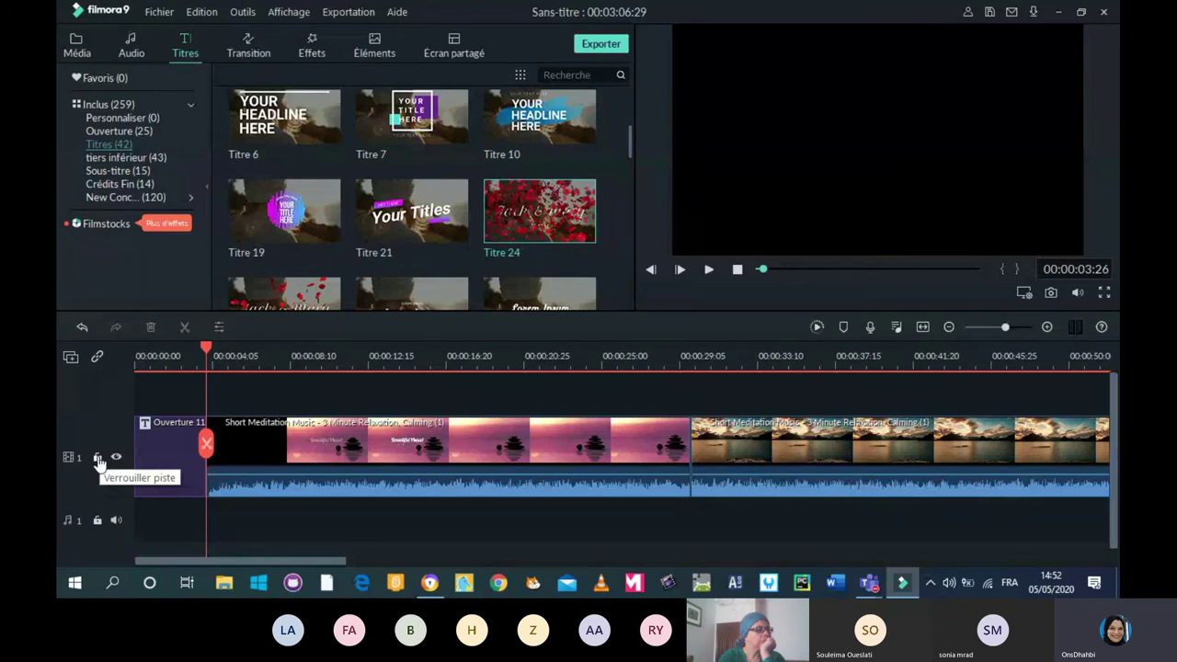
Hide video track 1 and preview the timeline with it hidden, pausing at 00:00:05:03.
{"action": "left_click", "coordinate": [116, 457]}
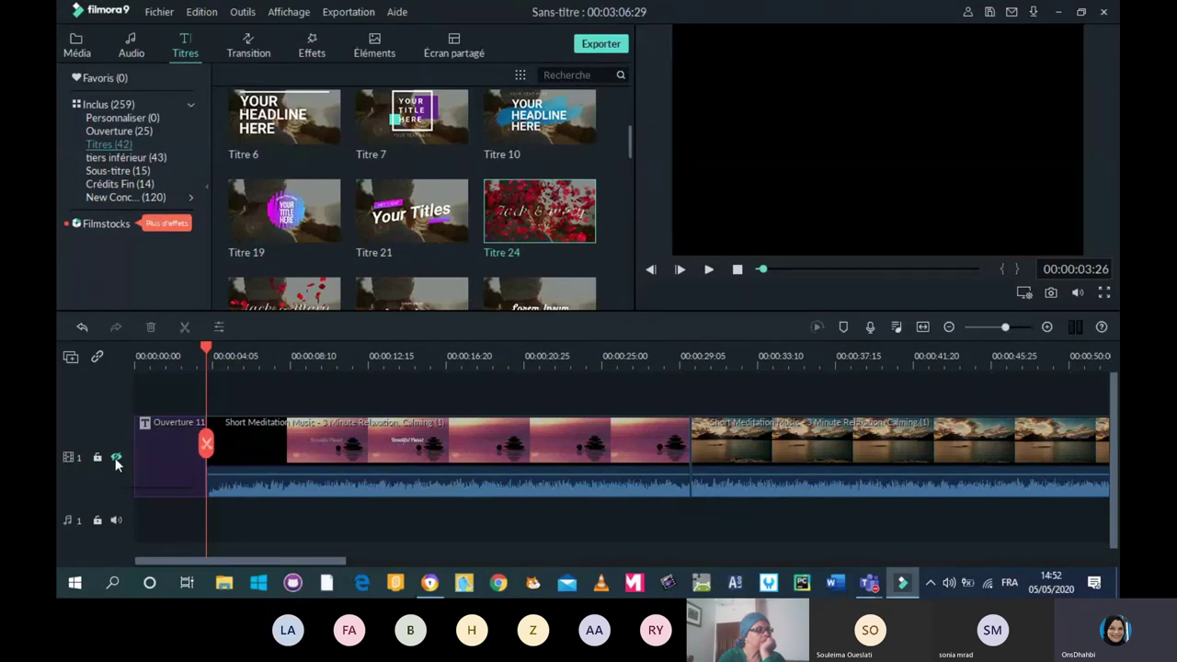
{"action": "left_click", "coordinate": [708, 268]}
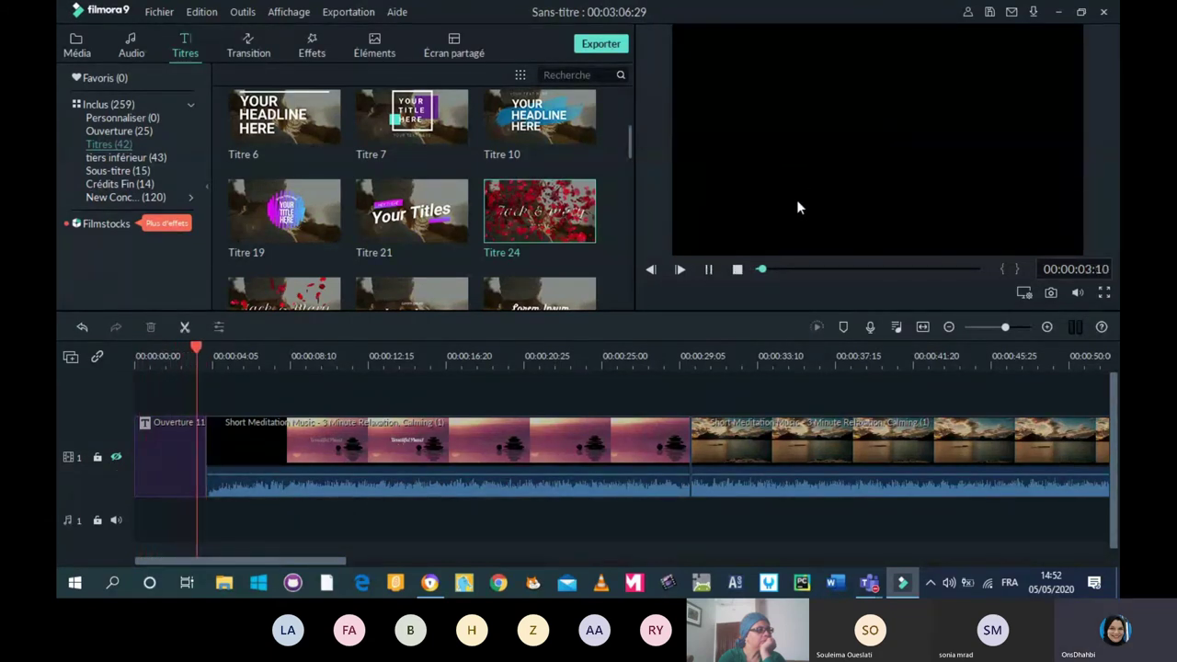
{"action": "left_click", "coordinate": [708, 272]}
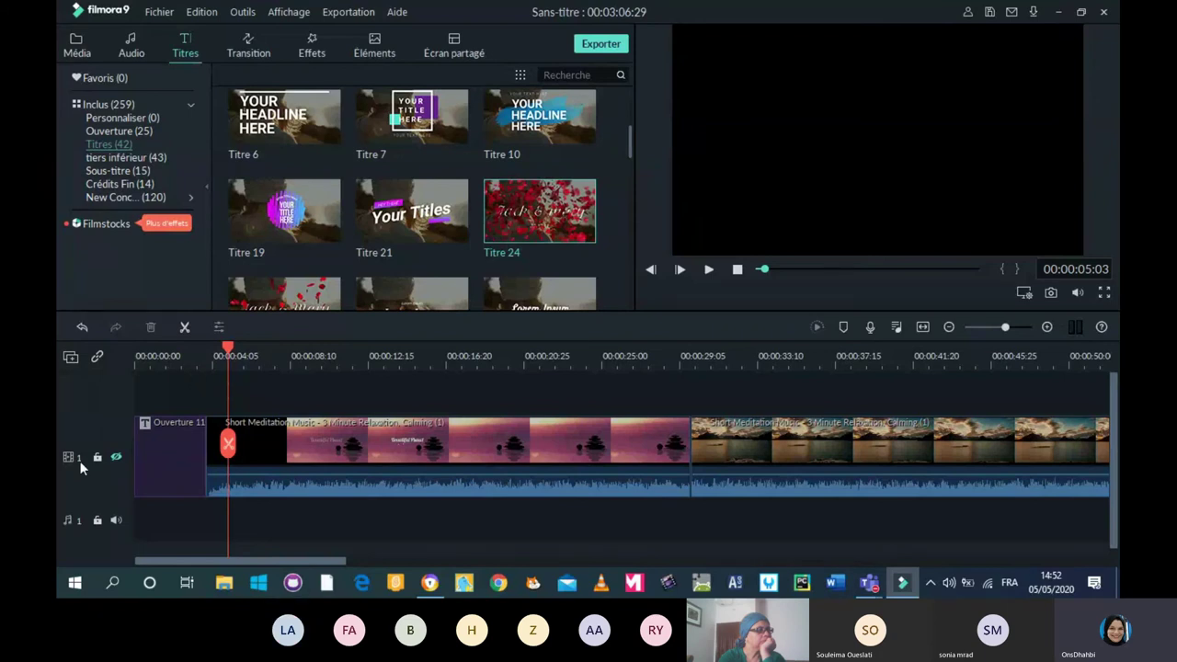
Add a second video track and place the Titre 24 title on it, starting where the opening clip on track 1 ends.
{"action": "left_click", "coordinate": [73, 357]}
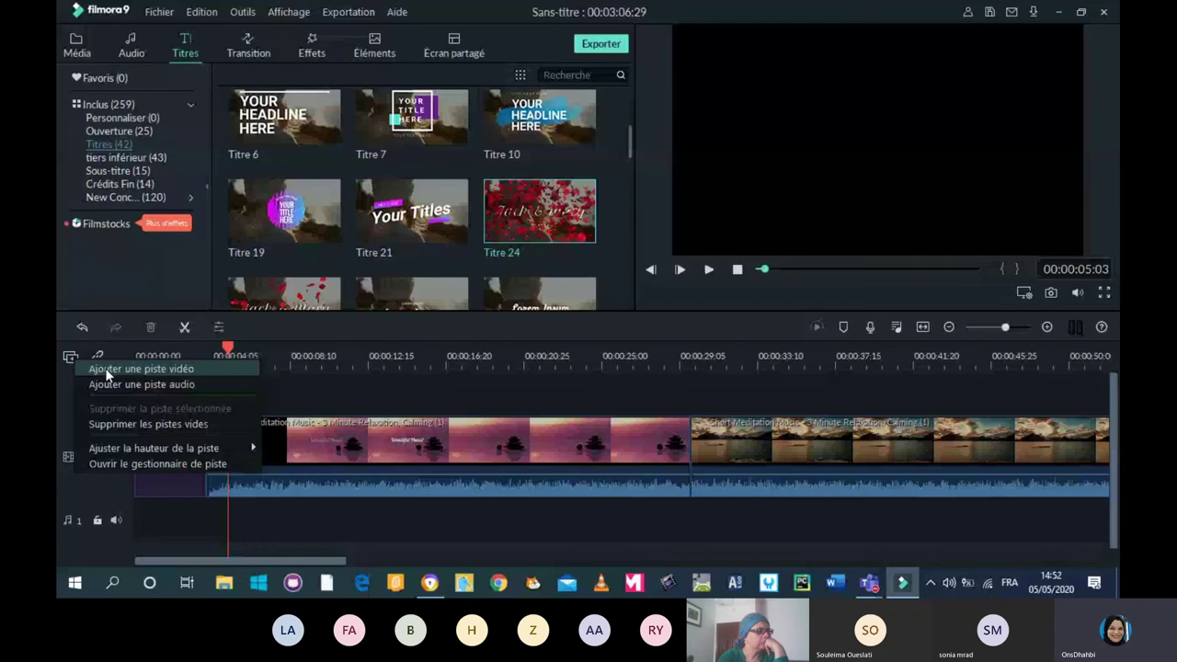
{"action": "left_click", "coordinate": [107, 370]}
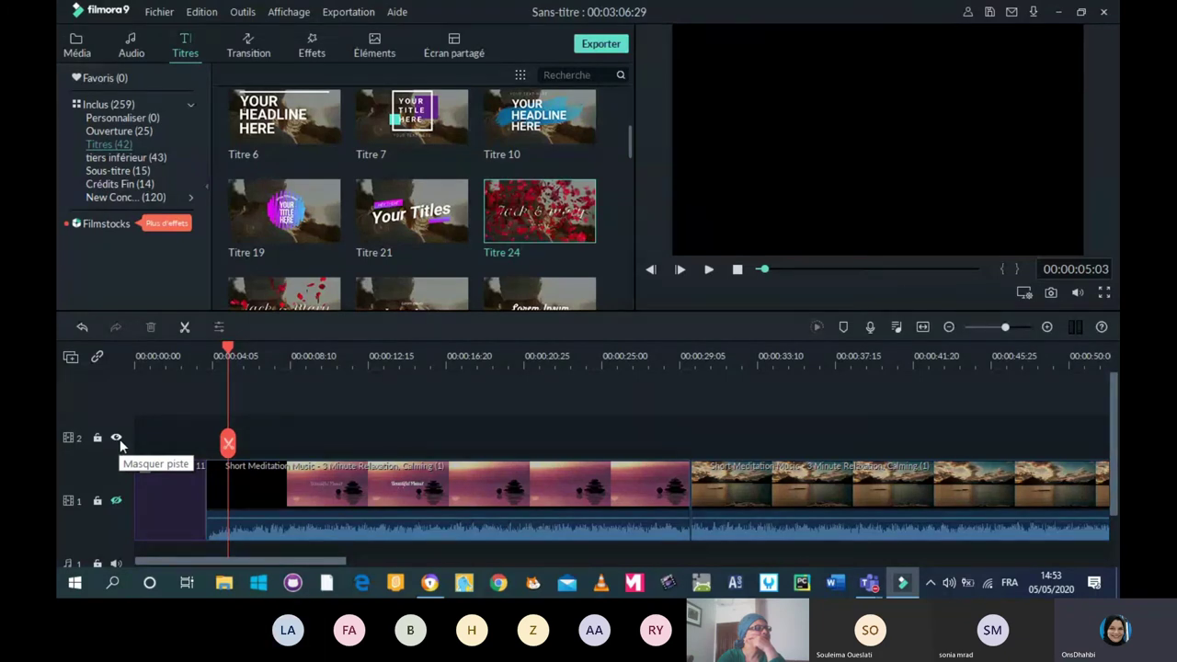
{"action": "mouse_move", "coordinate": [495, 212]}
{"action": "left_click_drag", "start_coordinate": [496, 209], "coordinate": [202, 446]}
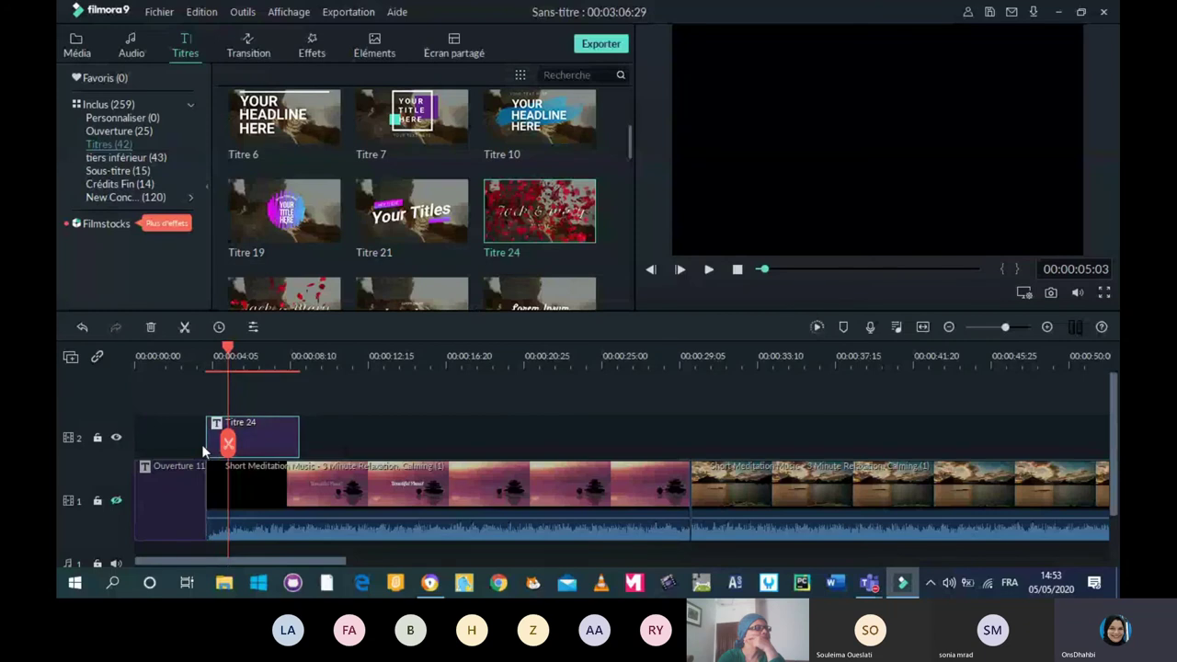
Play the sequence from its start to preview the new title with video track 1 hidden.
{"action": "left_click_drag", "start_coordinate": [228, 352], "coordinate": [103, 394]}
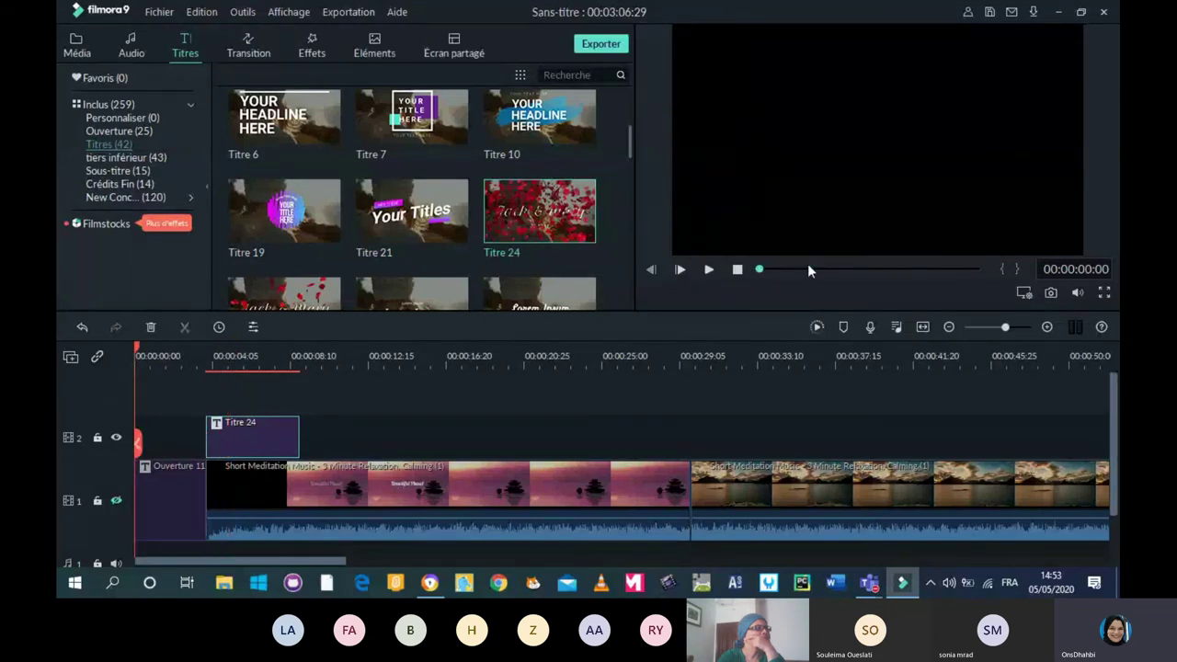
{"action": "left_click", "coordinate": [703, 270]}
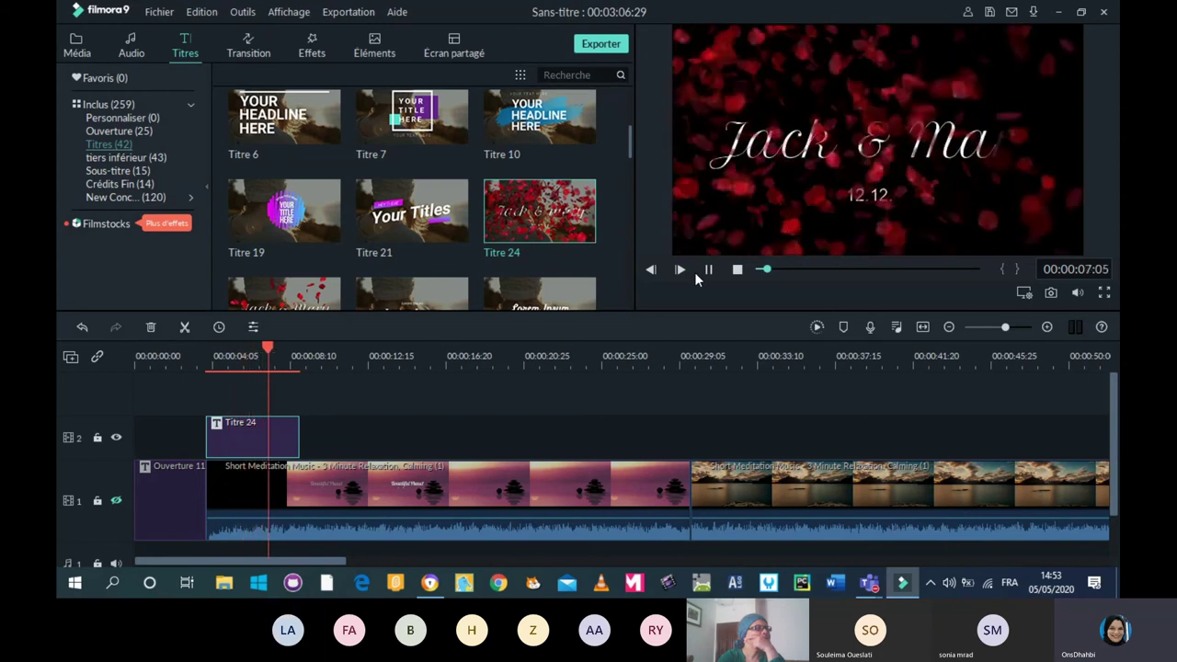
{"action": "left_click", "coordinate": [696, 272]}
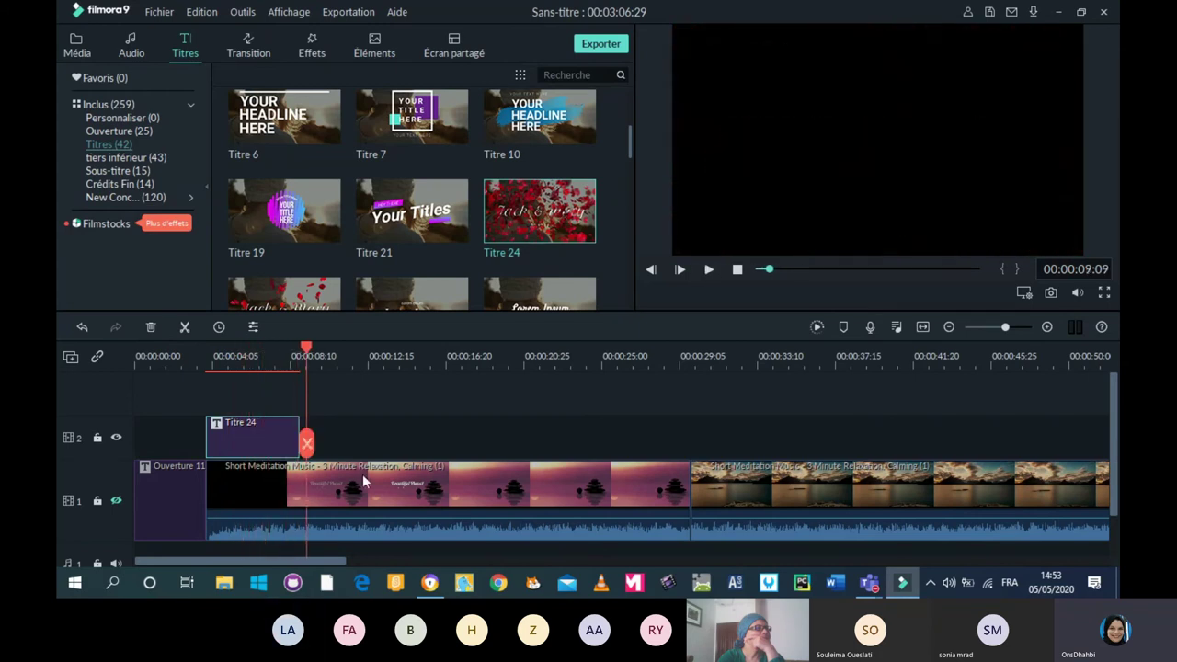
Show video track 1 and play the sequence from its start to check the title over the footage.
{"action": "left_click", "coordinate": [115, 500]}
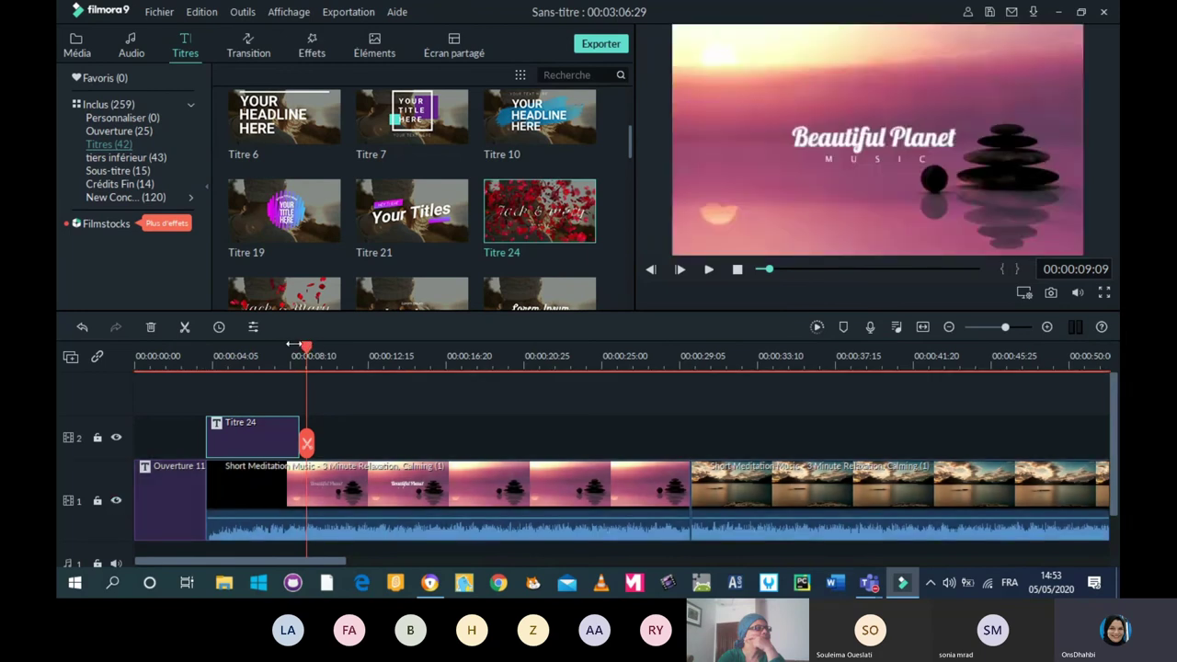
{"action": "left_click_drag", "start_coordinate": [293, 344], "coordinate": [137, 349]}
{"action": "left_click", "coordinate": [709, 271]}
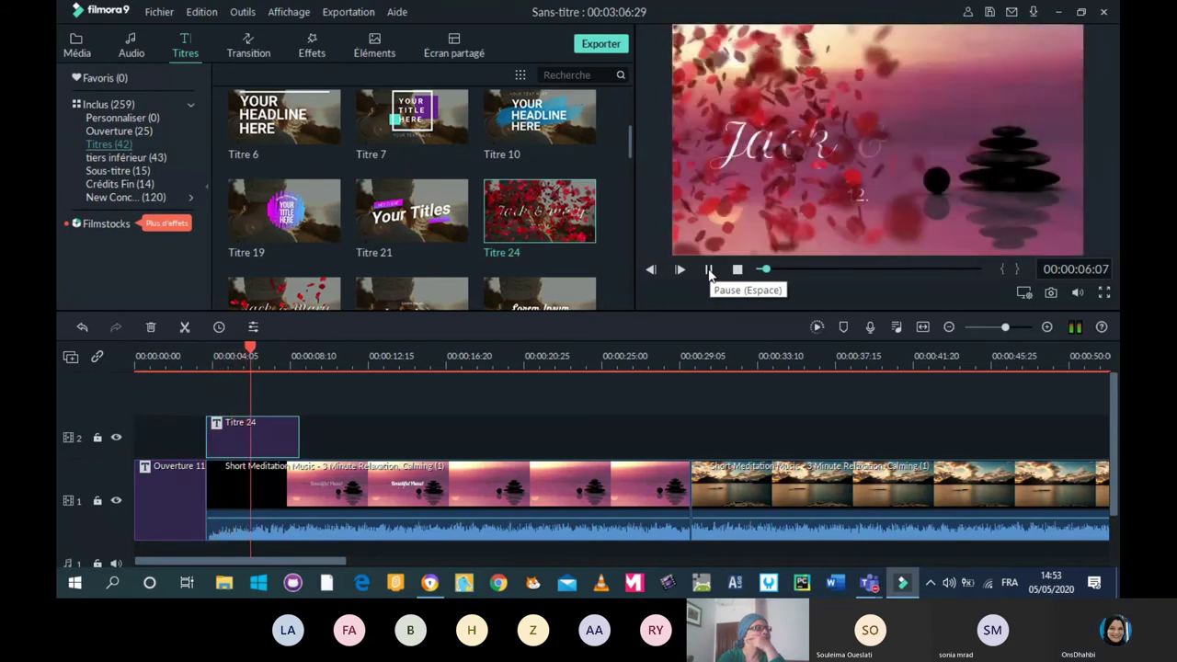
{"action": "left_click", "coordinate": [709, 269]}
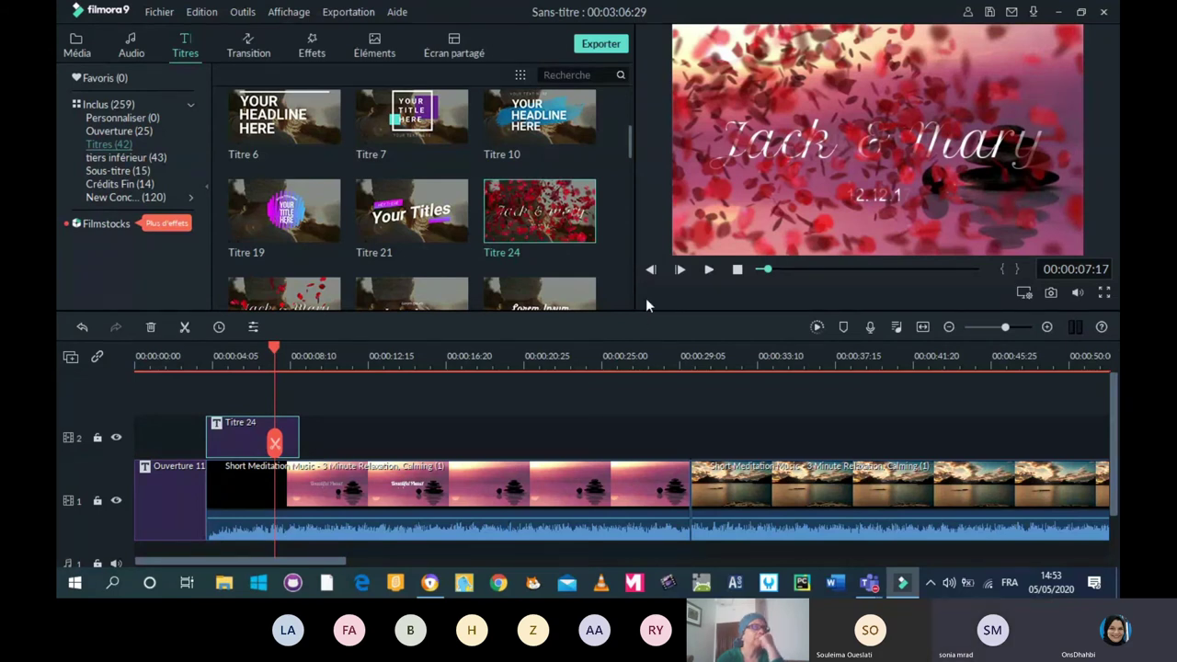
Hide video track 1 and open the Titre 24 clip in the maximized advanced text editor.
{"action": "left_click", "coordinate": [116, 501]}
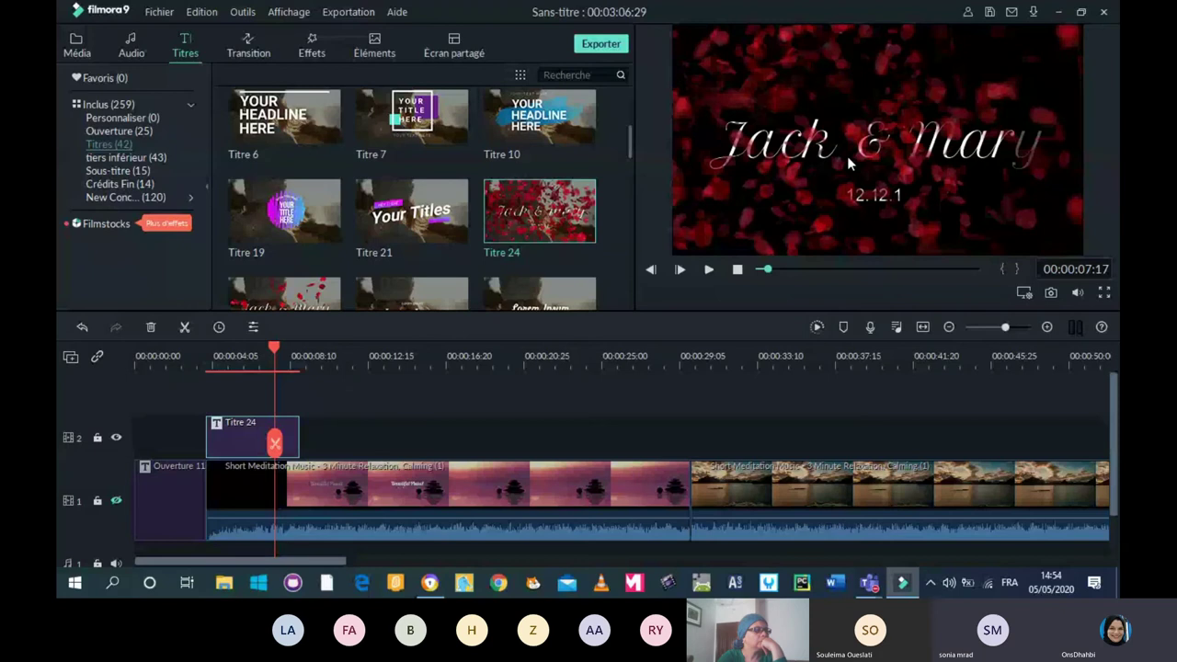
{"action": "double_click", "coordinate": [234, 444]}
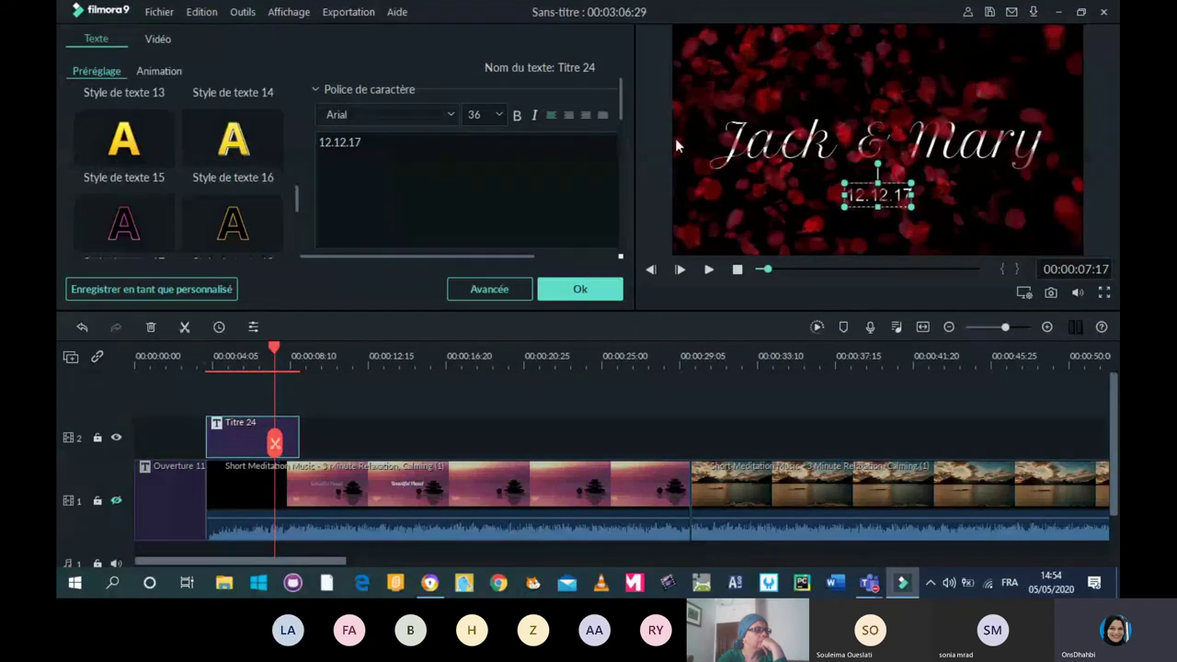
{"action": "left_click", "coordinate": [580, 289]}
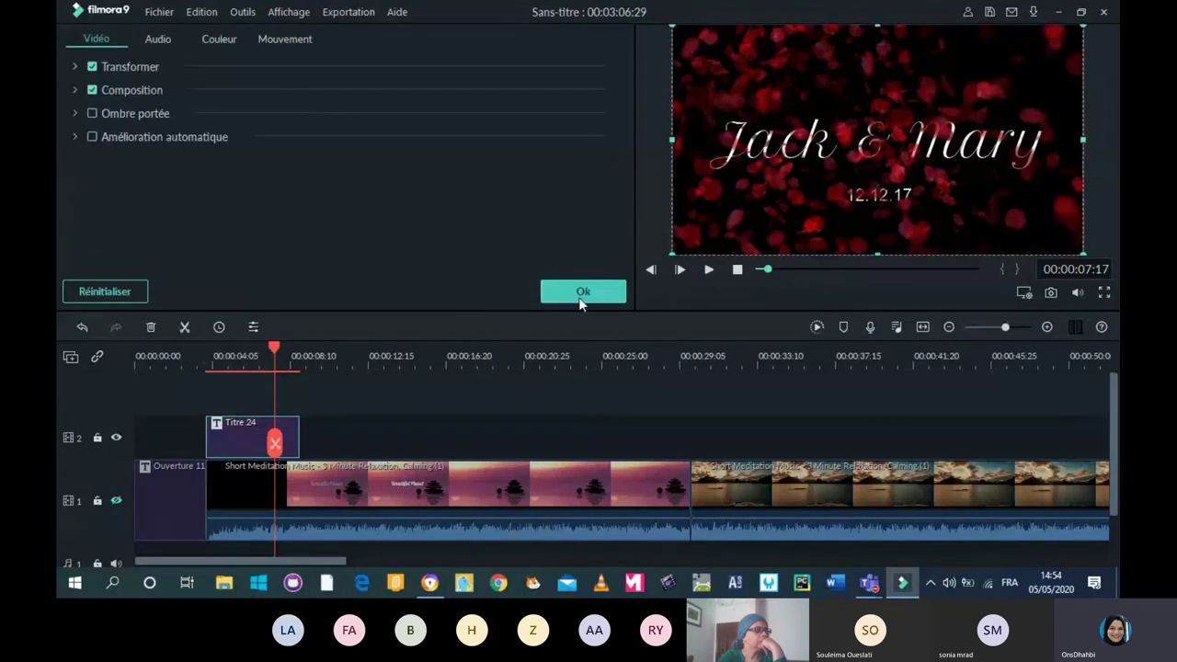
{"action": "double_click", "coordinate": [237, 437]}
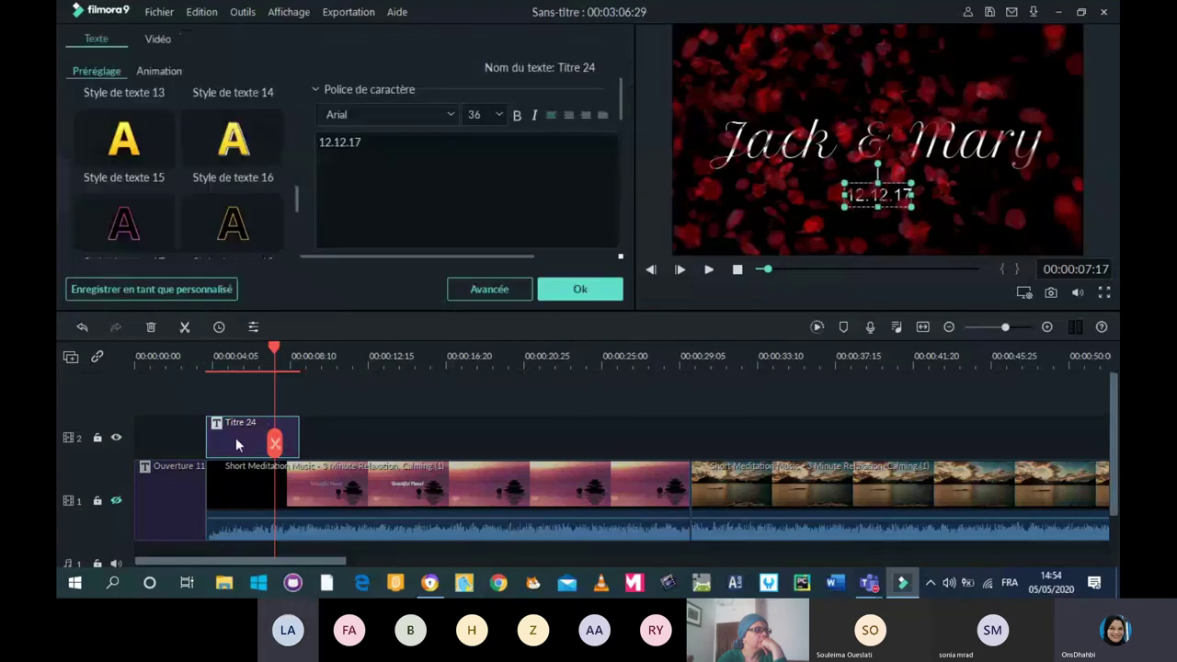
{"action": "left_click", "coordinate": [344, 161]}
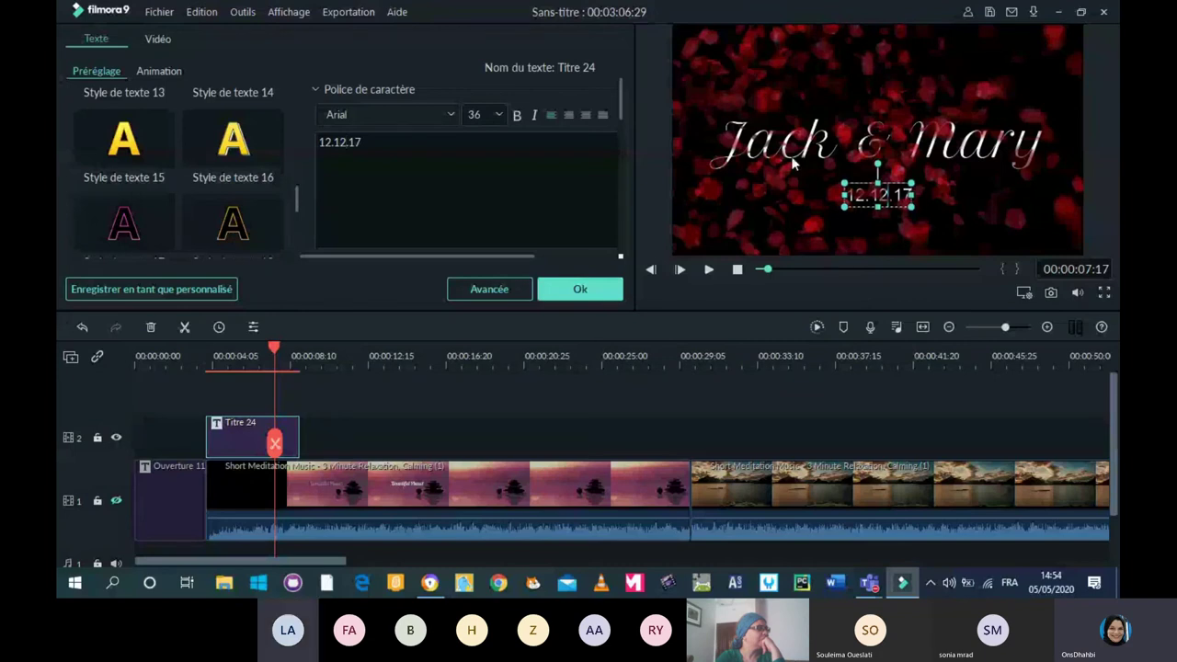
{"action": "left_click", "coordinate": [505, 292]}
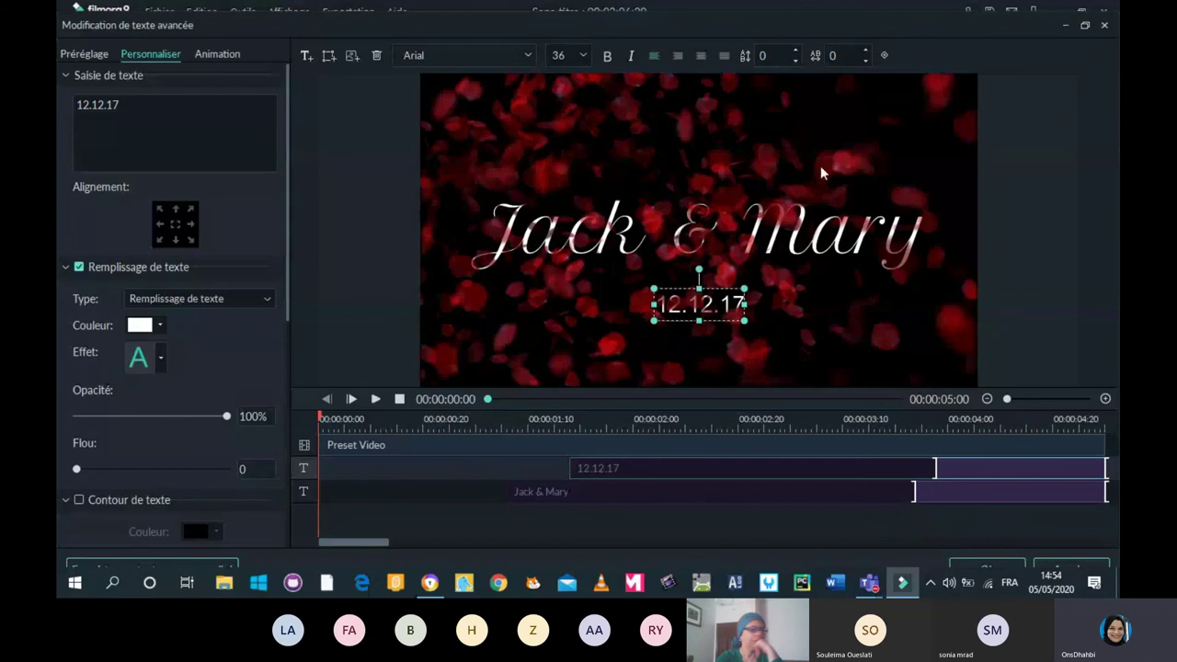
{"action": "left_click", "coordinate": [1086, 26]}
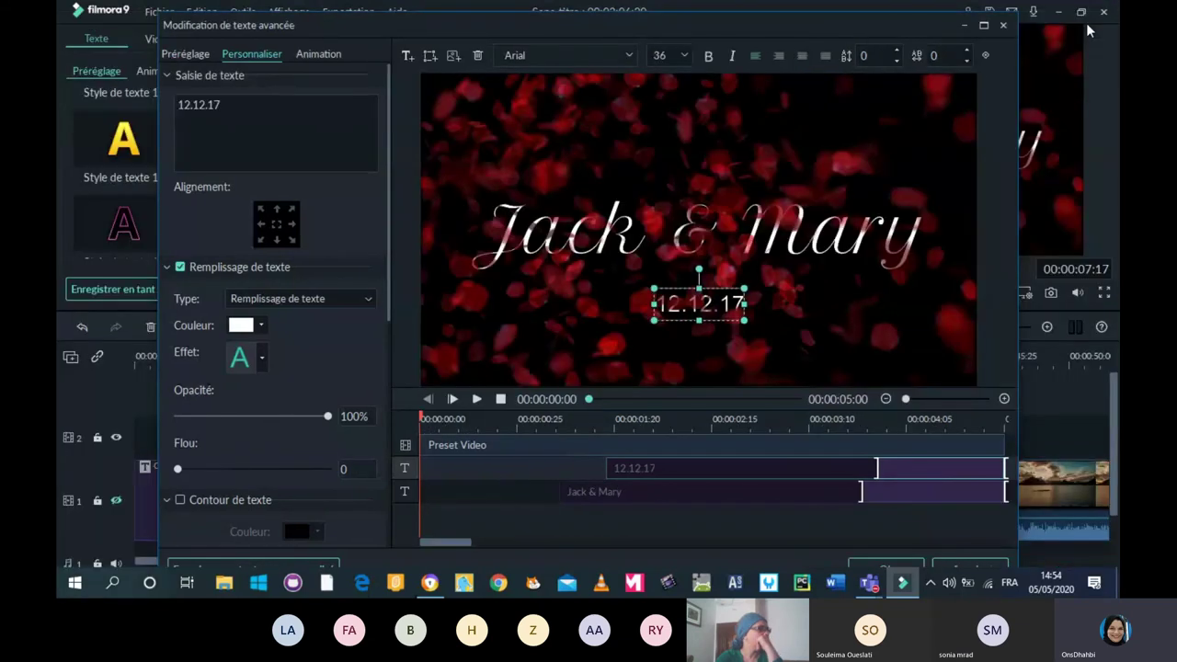
{"action": "left_click", "coordinate": [983, 25]}
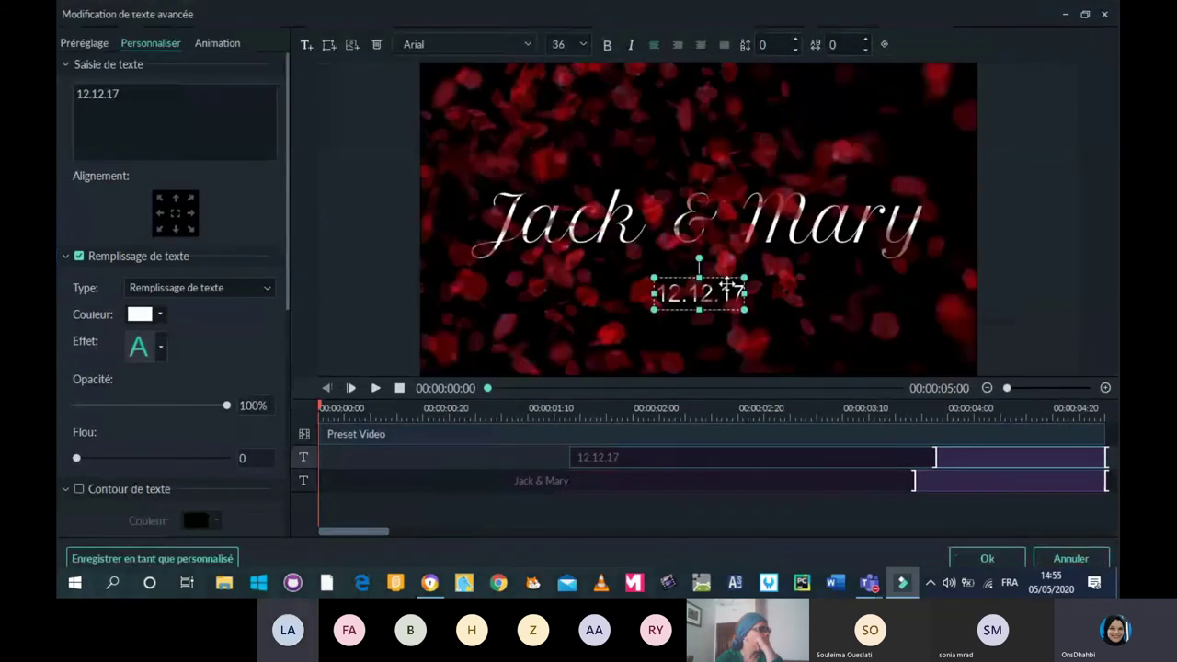
Try delaying the start of the Preset Video layer to about 2 seconds, preview the title, and restore the layer's full length.
{"action": "left_click", "coordinate": [641, 235]}
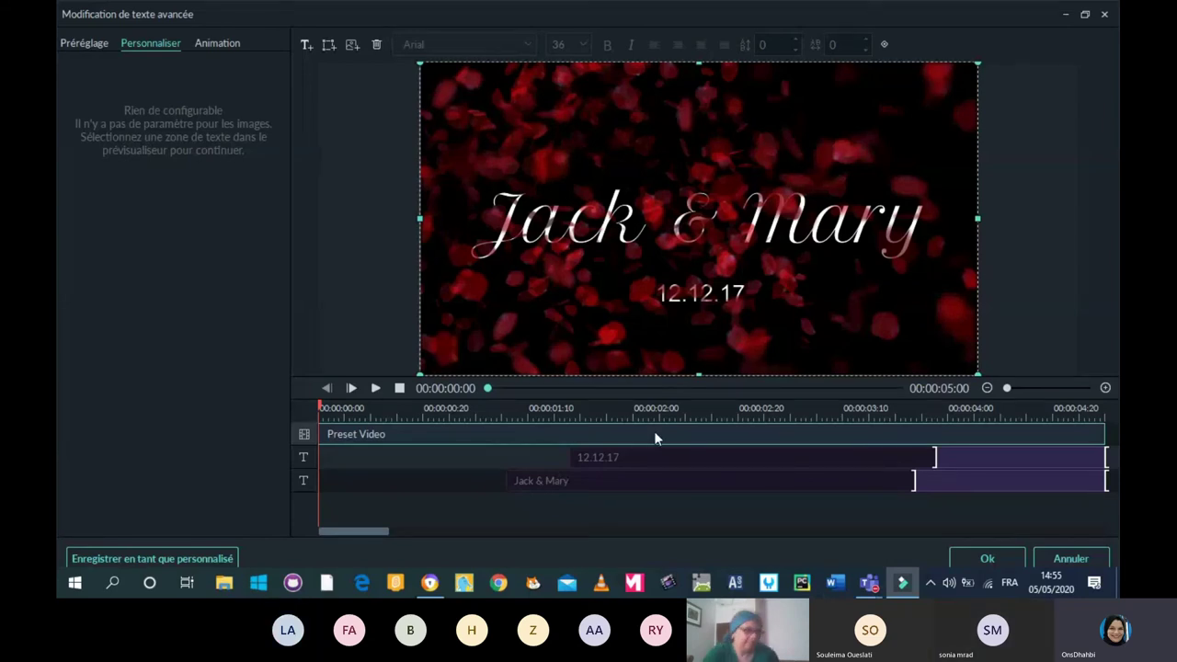
{"action": "left_click_drag", "start_coordinate": [653, 432], "coordinate": [676, 441]}
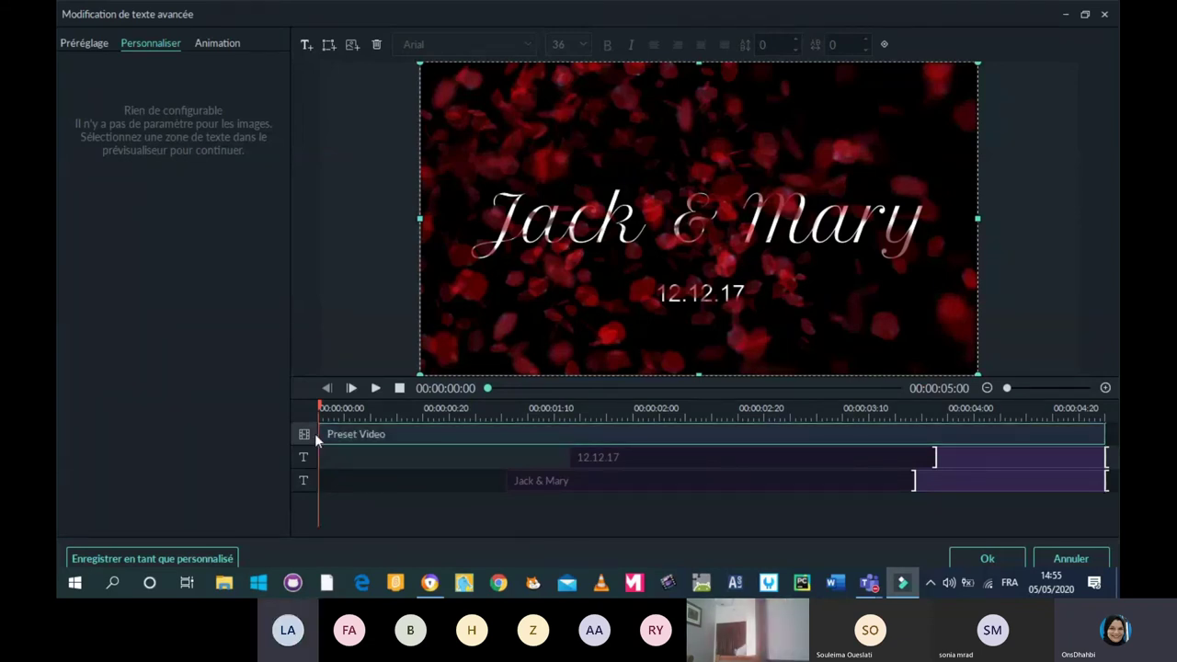
{"action": "left_click_drag", "start_coordinate": [314, 433], "coordinate": [670, 438]}
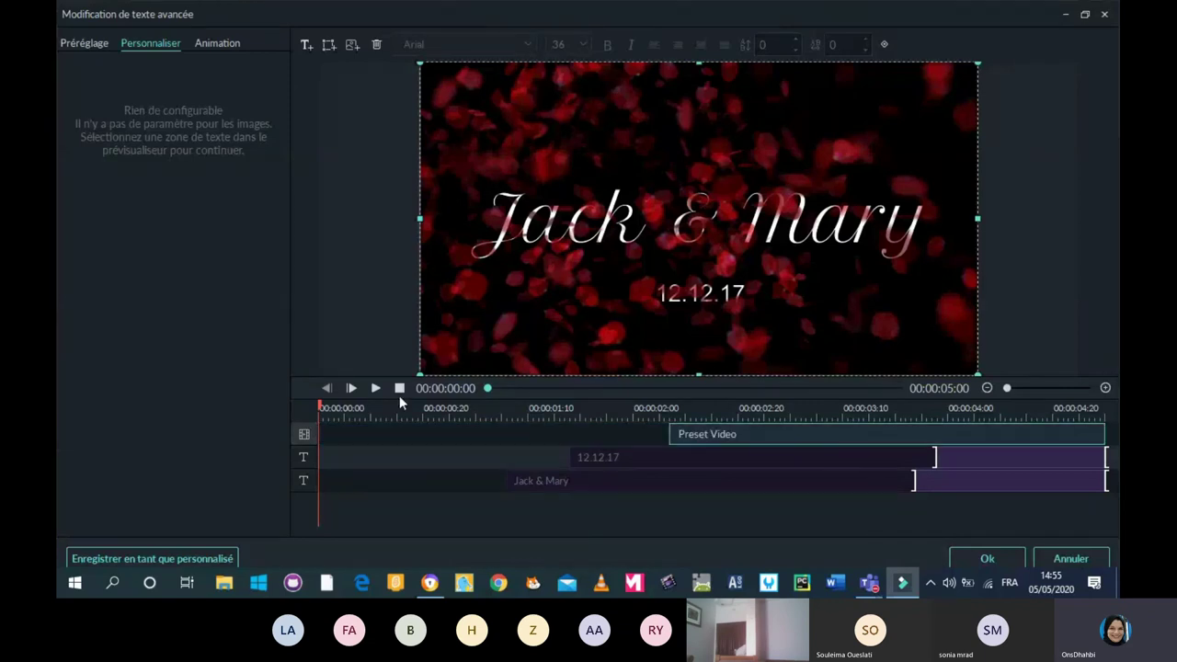
{"action": "left_click", "coordinate": [376, 390]}
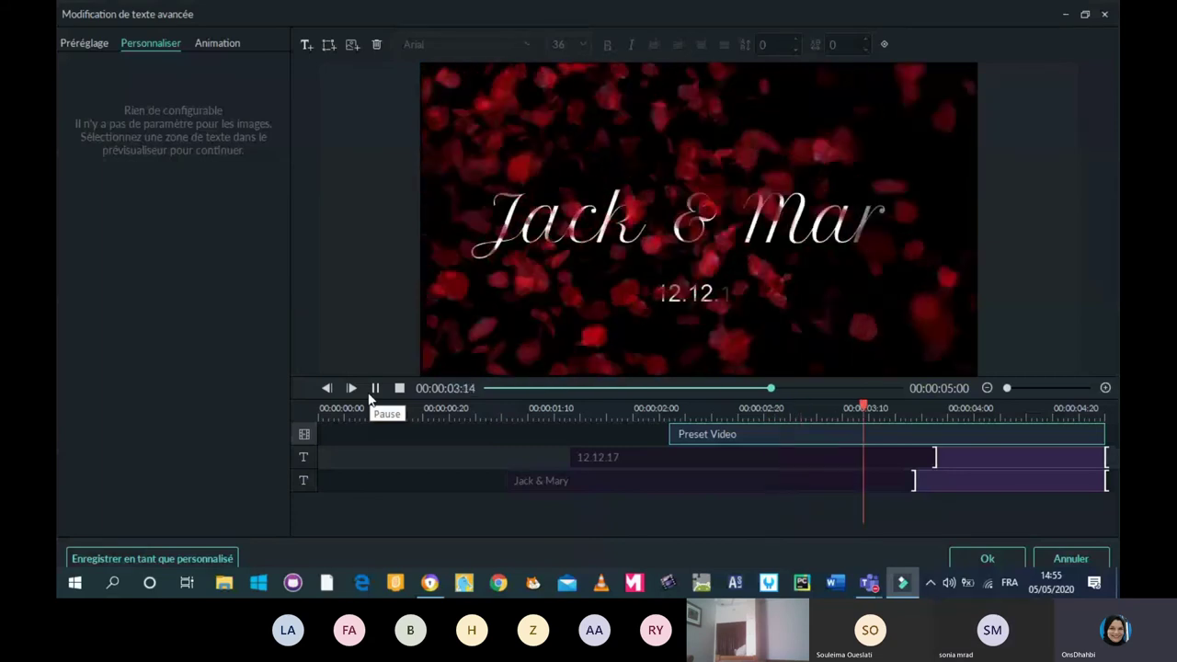
{"action": "left_click", "coordinate": [374, 390]}
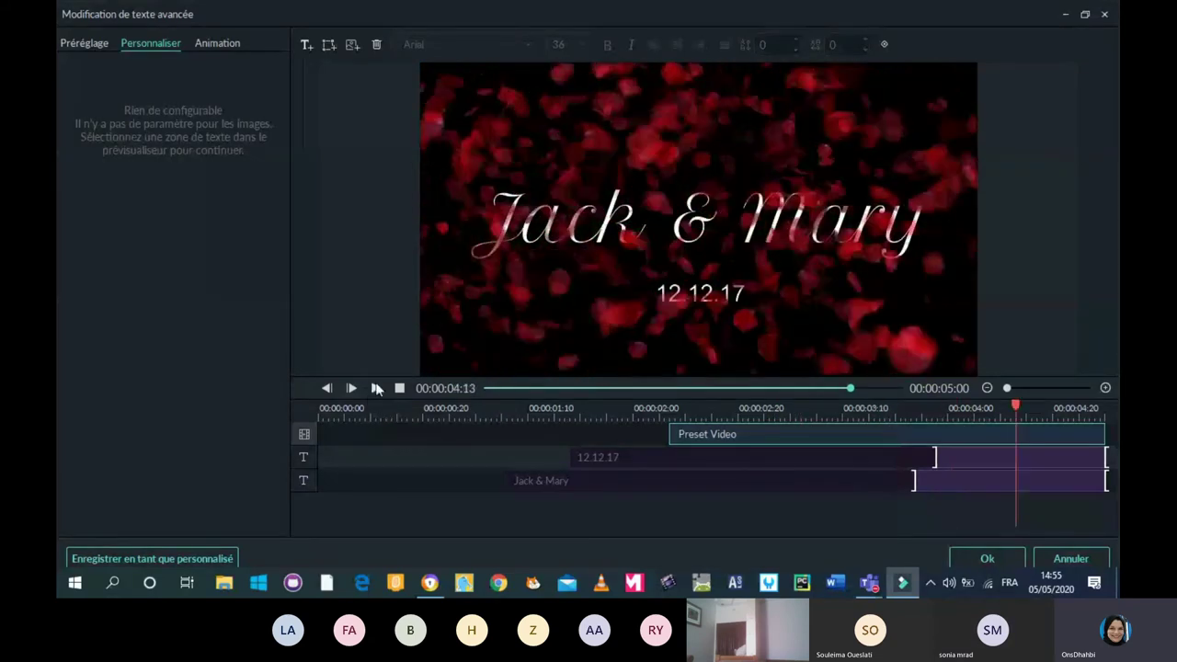
{"action": "left_click_drag", "start_coordinate": [669, 434], "coordinate": [317, 437]}
Replace the date line of the title with the text "Filmora".
{"action": "left_click", "coordinate": [600, 454]}
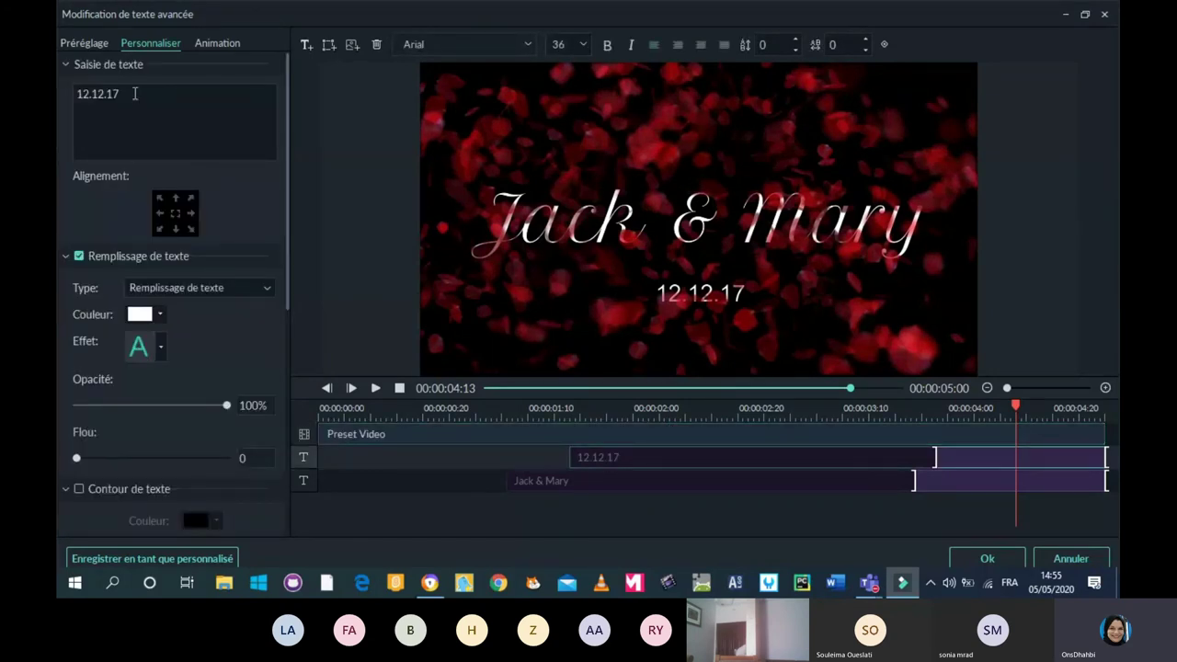
{"action": "left_click_drag", "start_coordinate": [130, 93], "coordinate": [58, 88]}
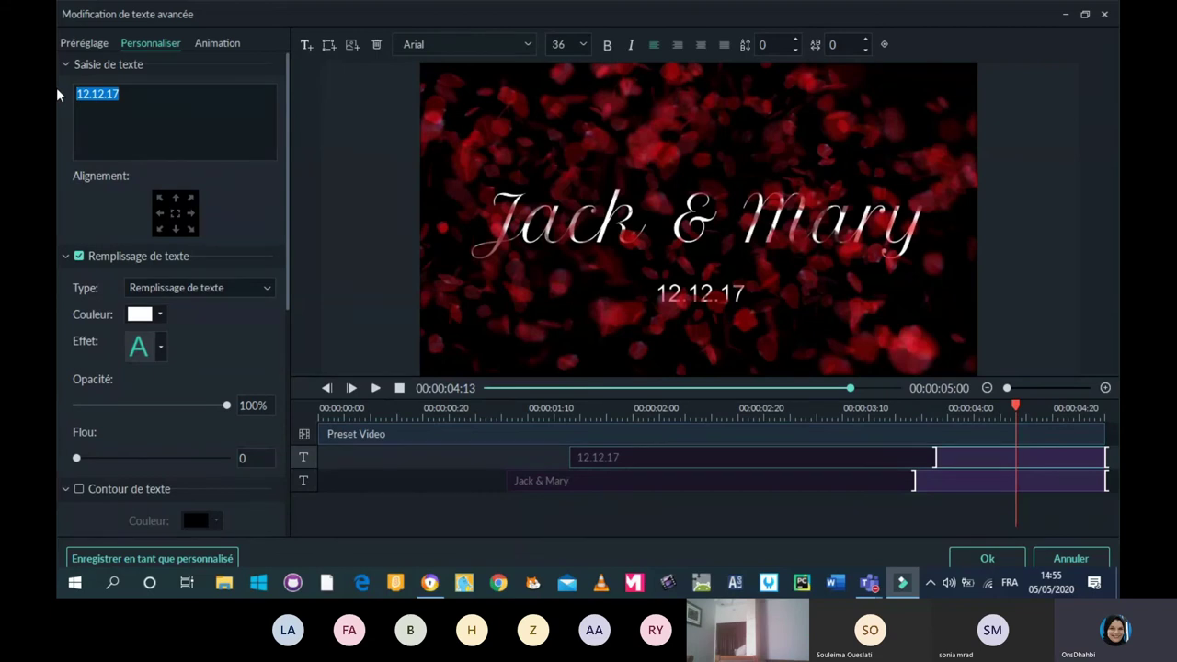
{"action": "type", "text": "Filmora"}
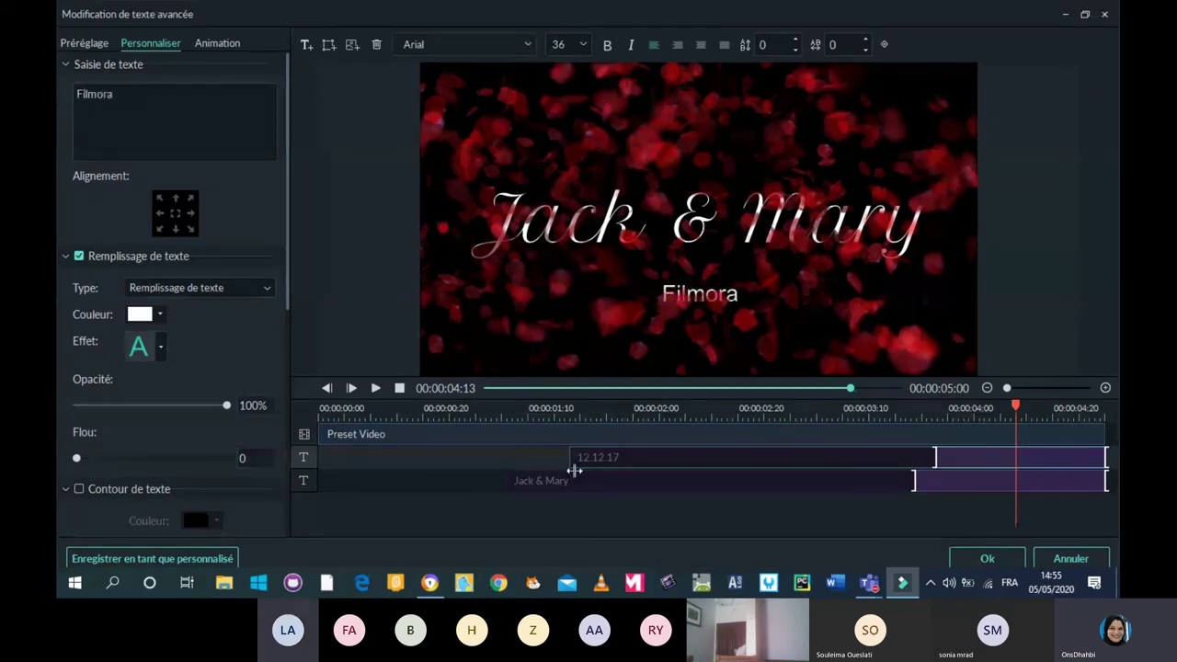
Move the petal video layer down and to the right, clear of the main title text.
{"action": "left_click", "coordinate": [587, 484]}
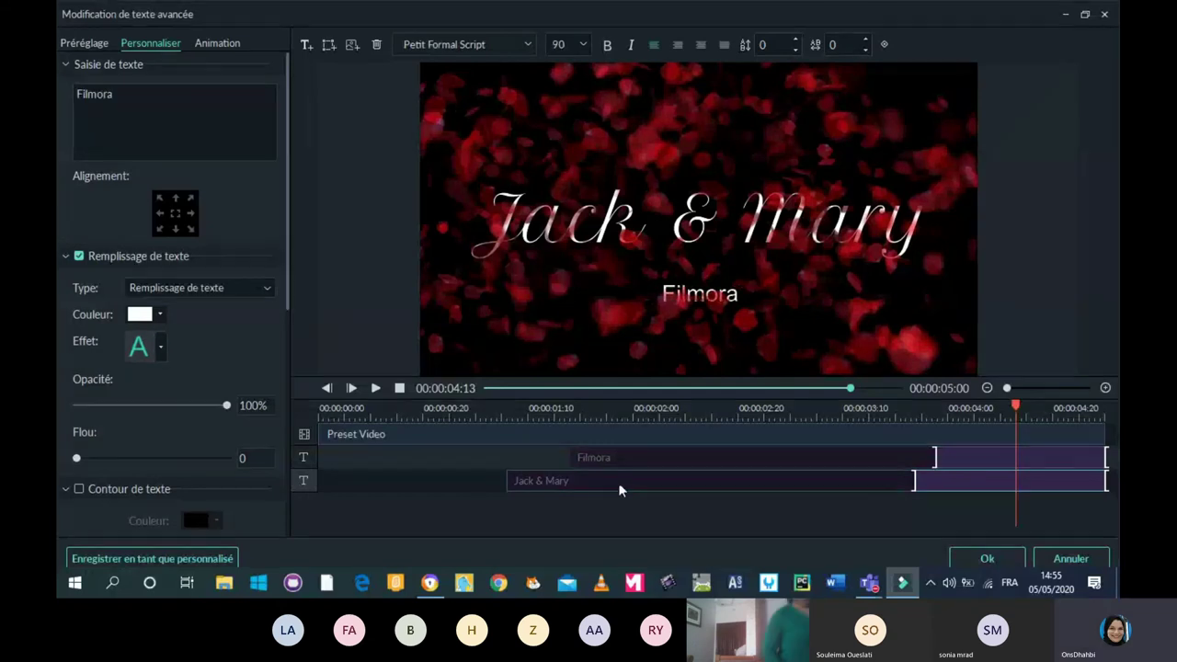
{"action": "left_click", "coordinate": [689, 227]}
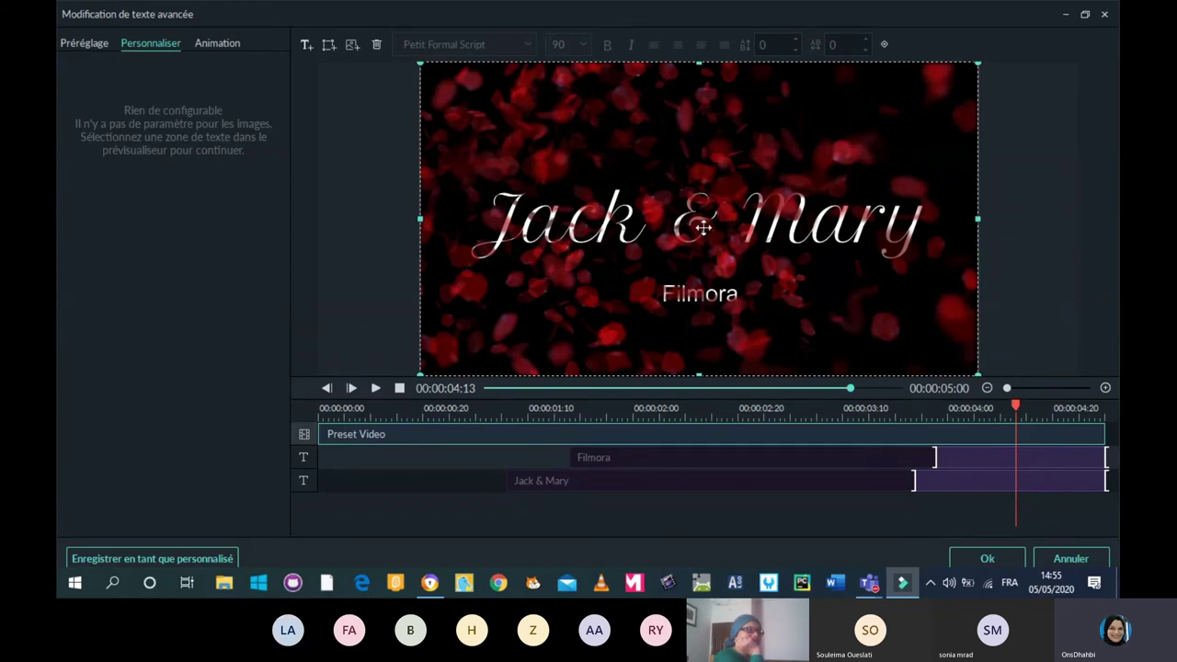
{"action": "left_click_drag", "start_coordinate": [497, 149], "coordinate": [583, 345]}
{"action": "left_click", "coordinate": [534, 217]}
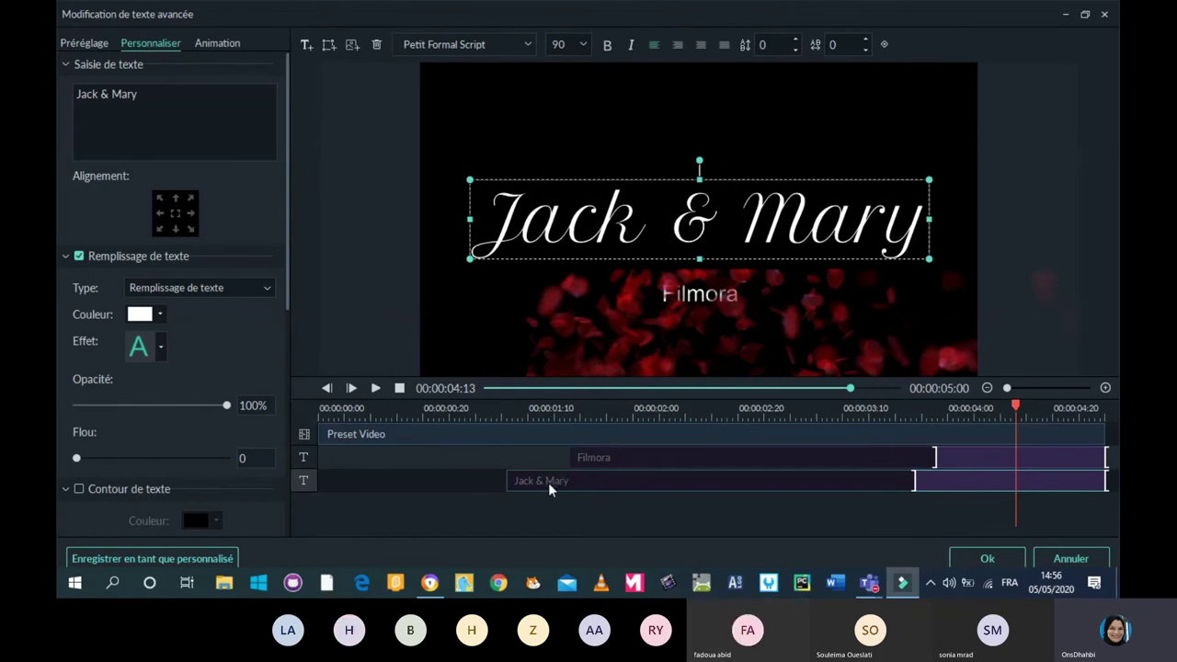
{"action": "left_click", "coordinate": [532, 437]}
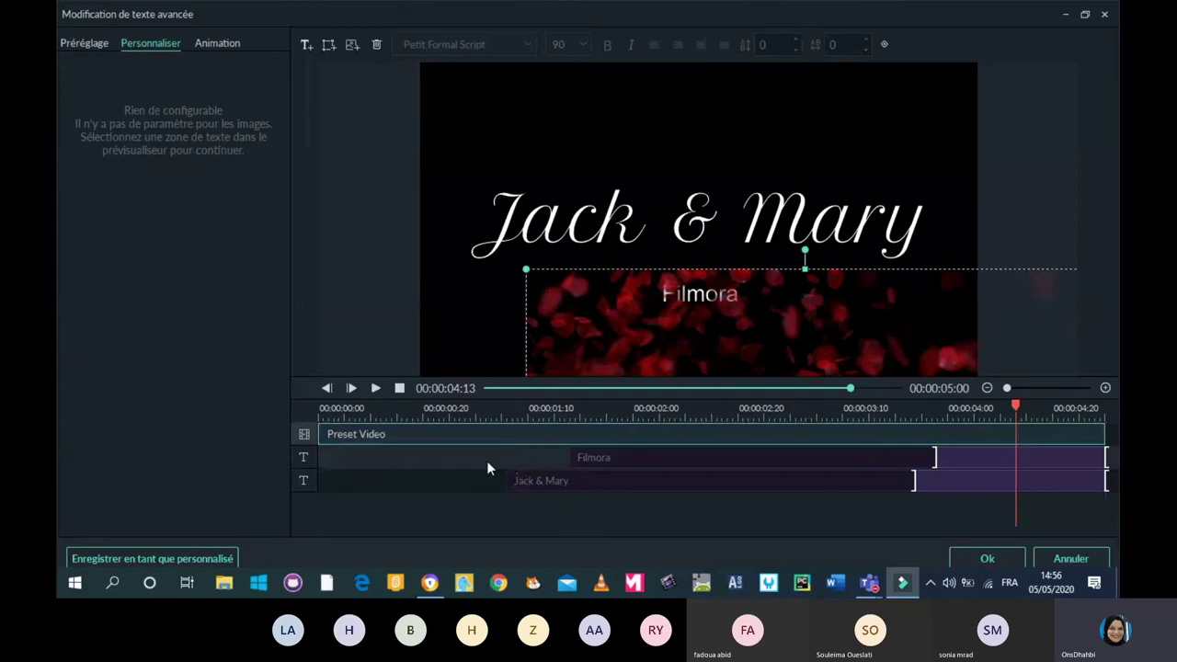
Replace the main title's two names with the text "Montage video".
{"action": "left_click", "coordinate": [588, 231]}
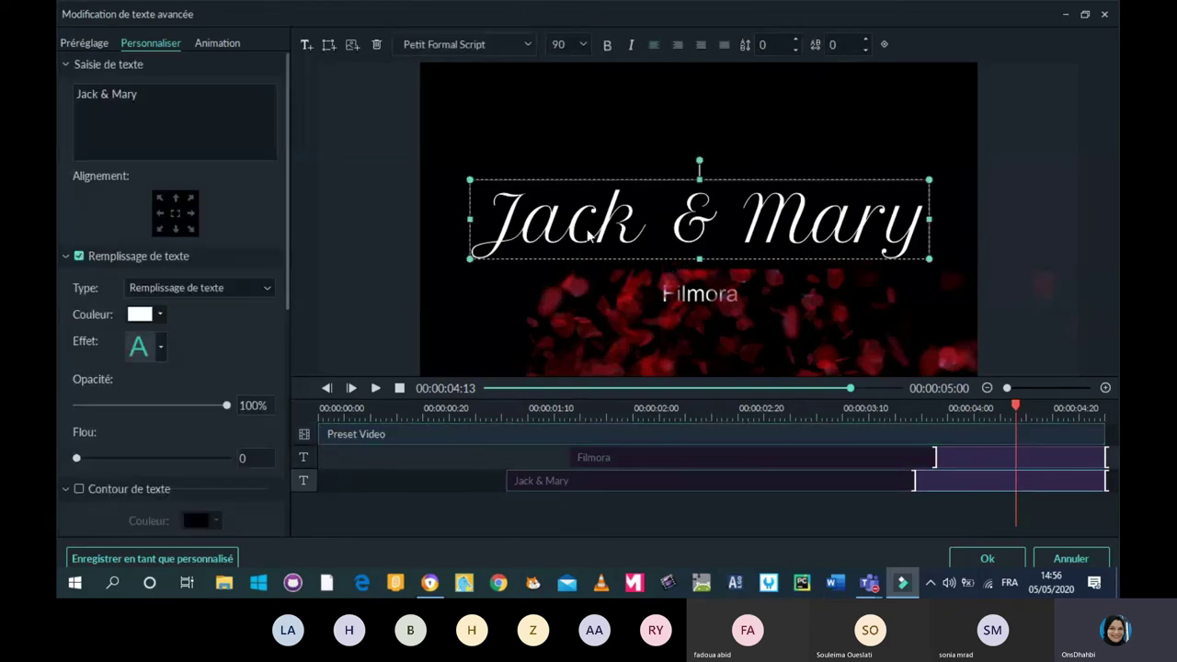
{"action": "left_click", "coordinate": [158, 99]}
{"action": "double_click", "coordinate": [159, 99]}
{"action": "key", "text": "BackSpace"}
{"action": "key", "text": "BackSpace"}
{"action": "key", "text": "BackSpace"}
{"action": "key", "text": "BackSpace"}
{"action": "key", "text": "BackSpace"}
{"action": "key", "text": "BackSpace"}
{"action": "key", "text": "BackSpace"}
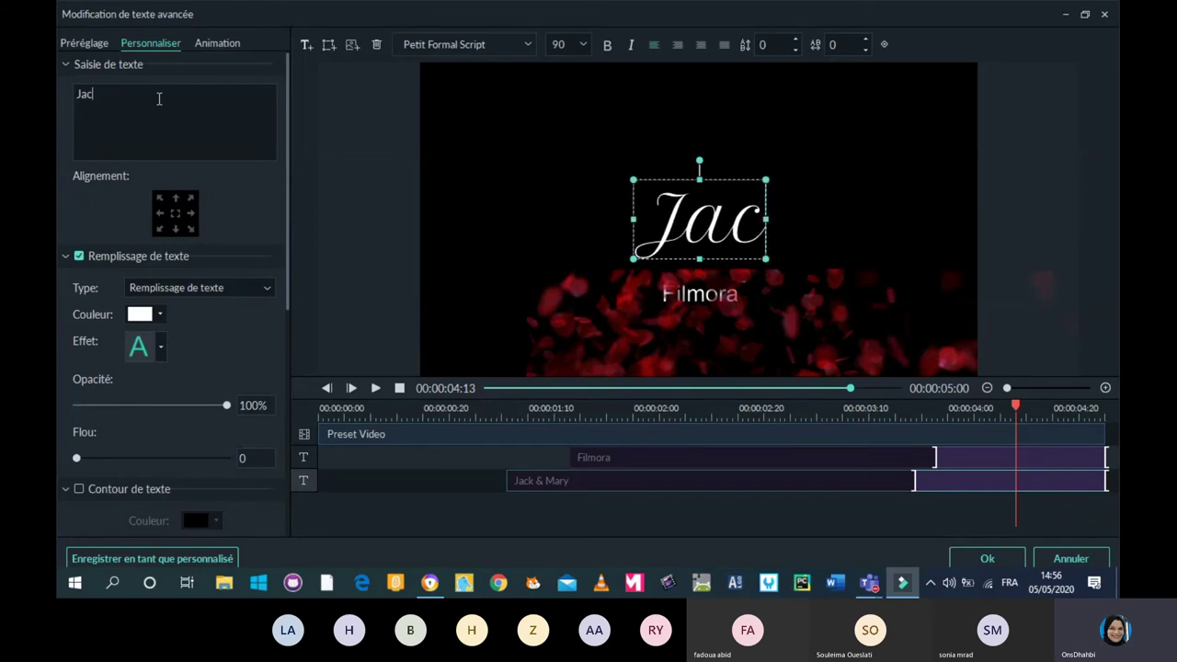
{"action": "key", "text": "BackSpace"}
{"action": "type", "text": "M"}
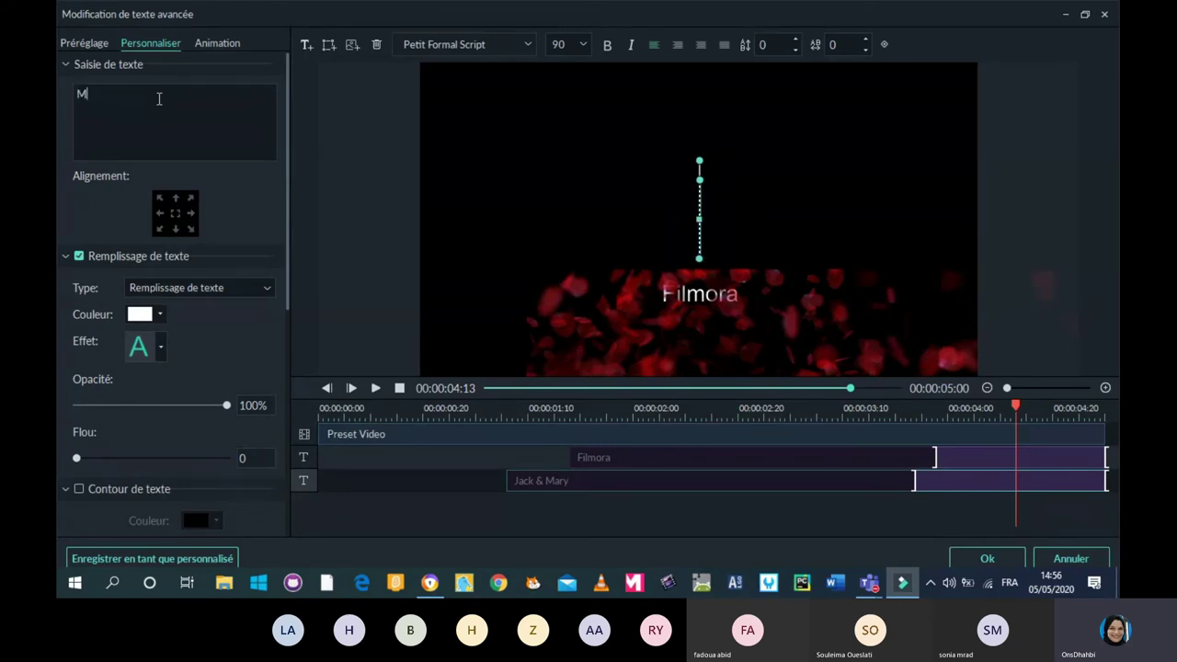
{"action": "type", "text": "ontage"}
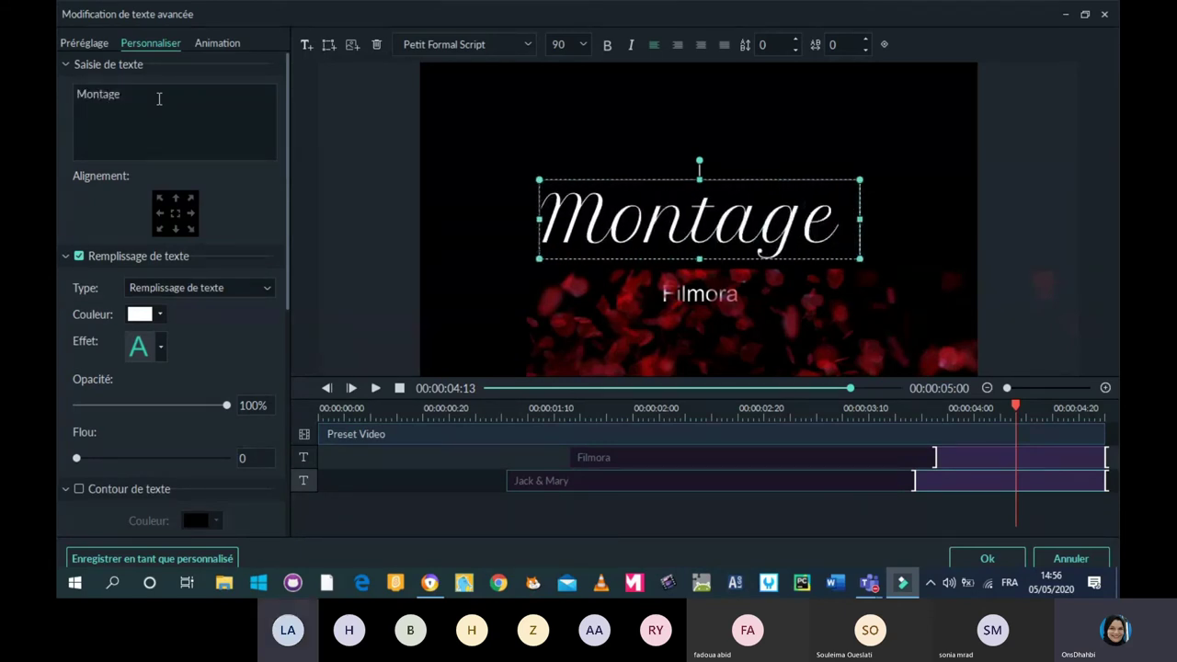
{"action": "type", "text": " video"}
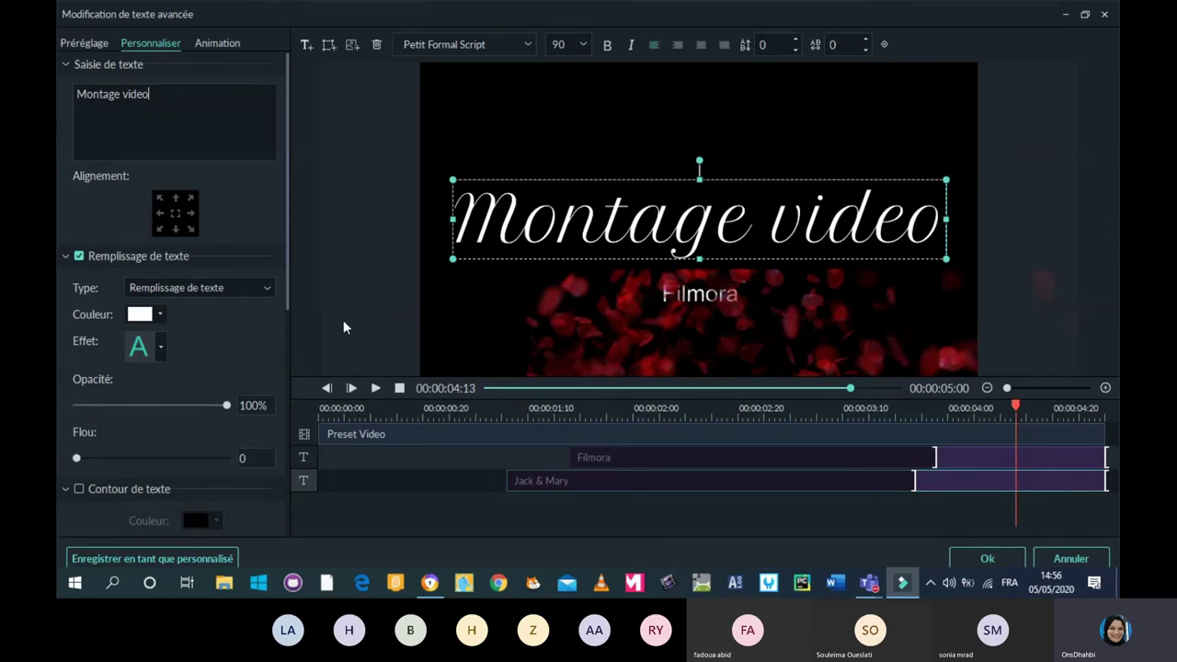
Move the petal video layer back over the frame so that it covers both text lines.
{"action": "left_click", "coordinate": [568, 322]}
{"action": "left_click_drag", "start_coordinate": [604, 321], "coordinate": [490, 126]}
{"action": "left_click_drag", "start_coordinate": [490, 126], "coordinate": [502, 135]}
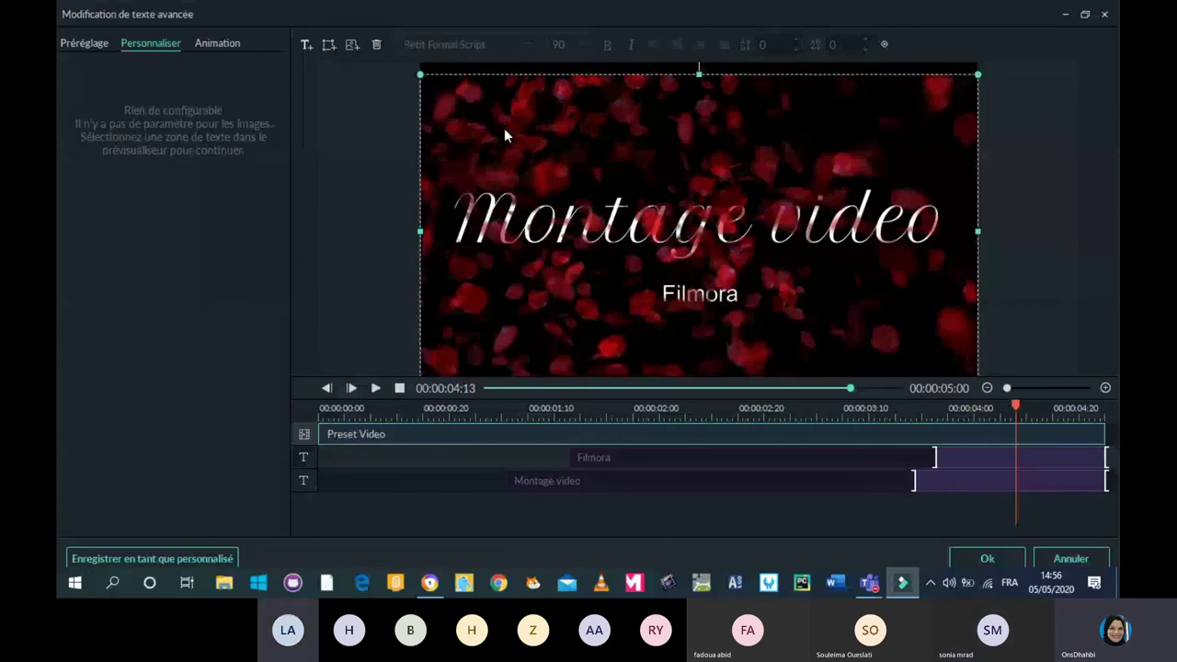
Play the customized title from its beginning and apply the advanced text changes.
{"action": "left_click", "coordinate": [372, 389]}
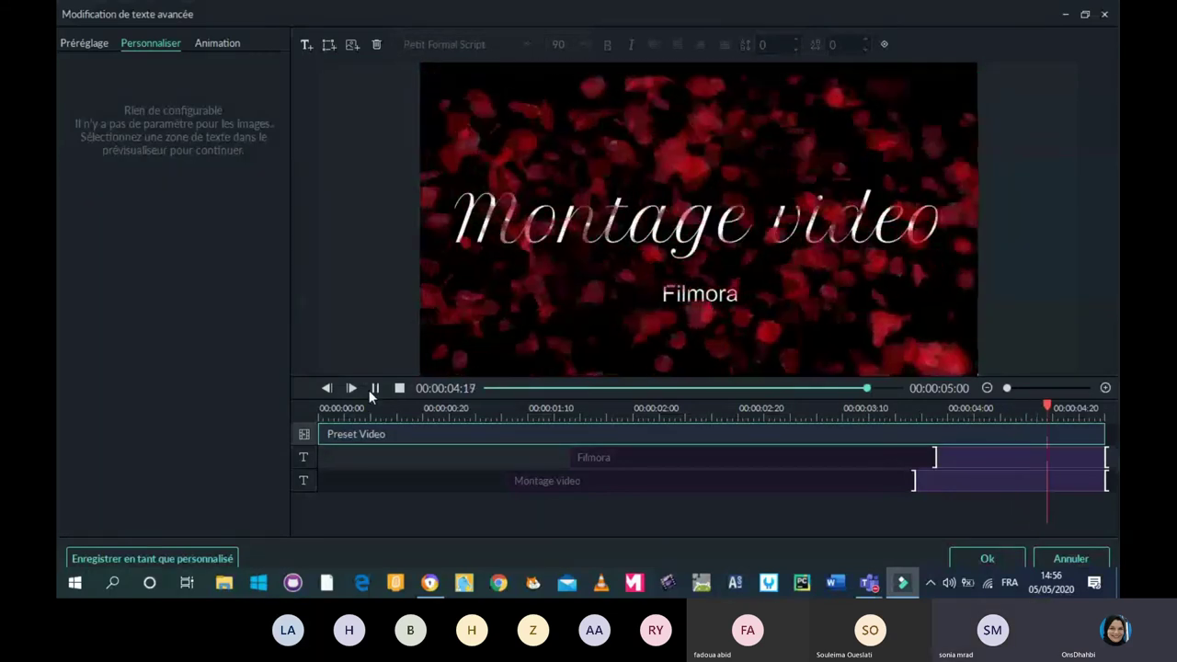
{"action": "left_click_drag", "start_coordinate": [1103, 413], "coordinate": [255, 411]}
{"action": "left_click", "coordinate": [376, 388]}
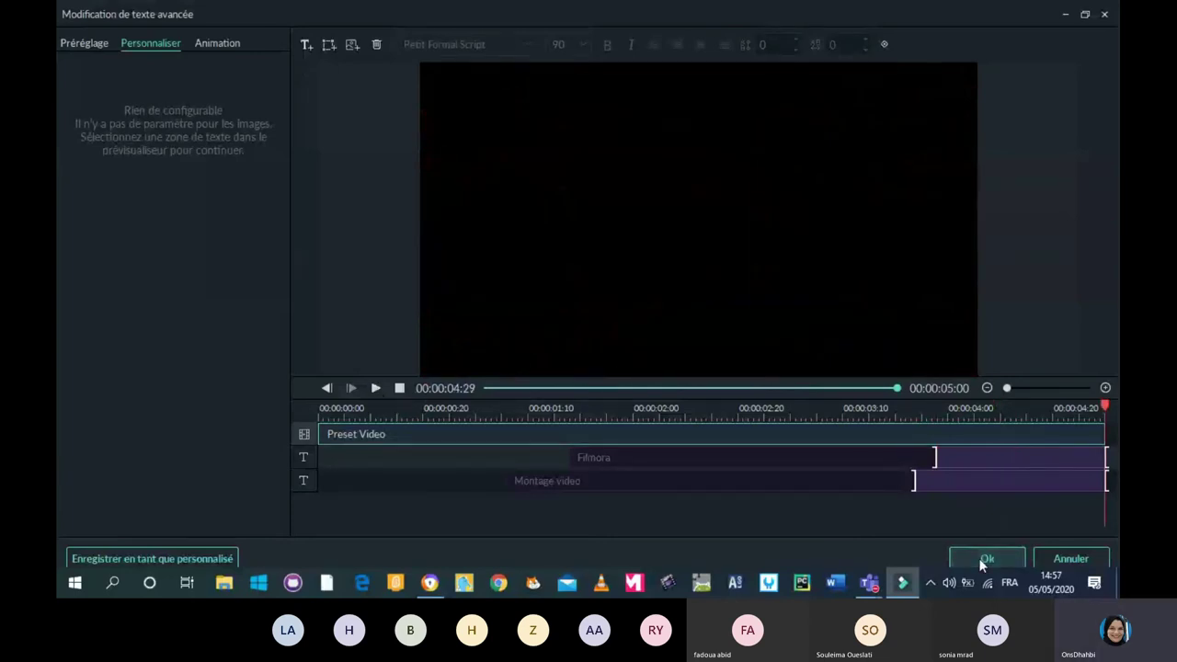
{"action": "left_click", "coordinate": [986, 560]}
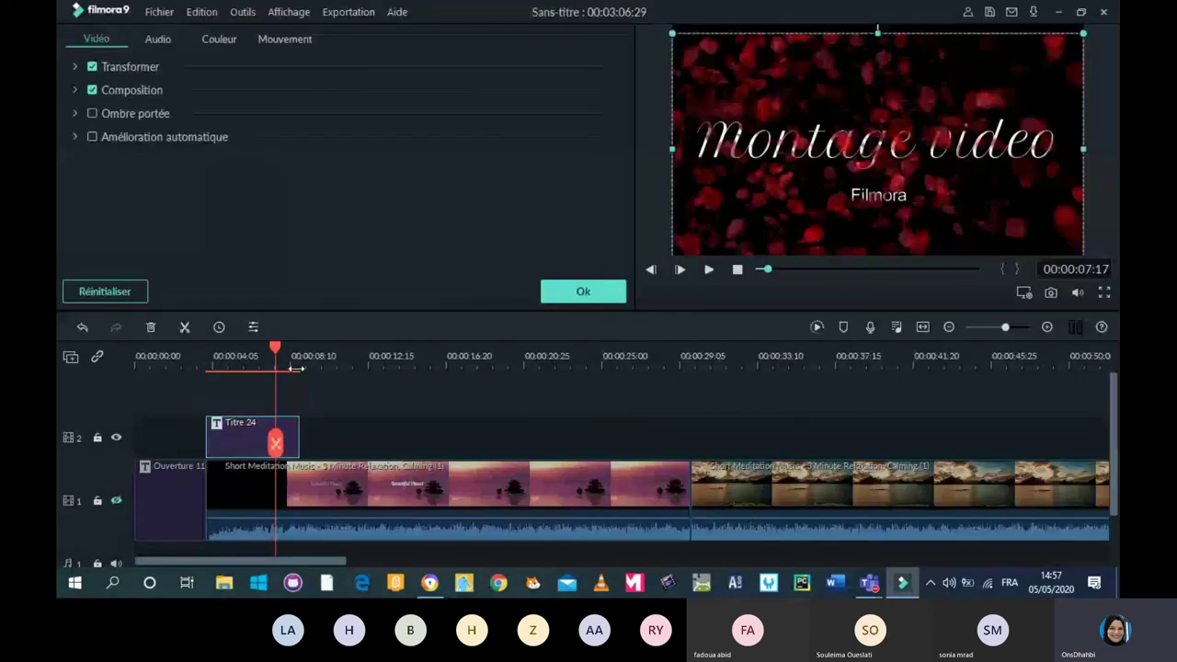
Make video track 1 visible again and play the project from the start through the title overlay.
{"action": "left_click_drag", "start_coordinate": [277, 348], "coordinate": [126, 391]}
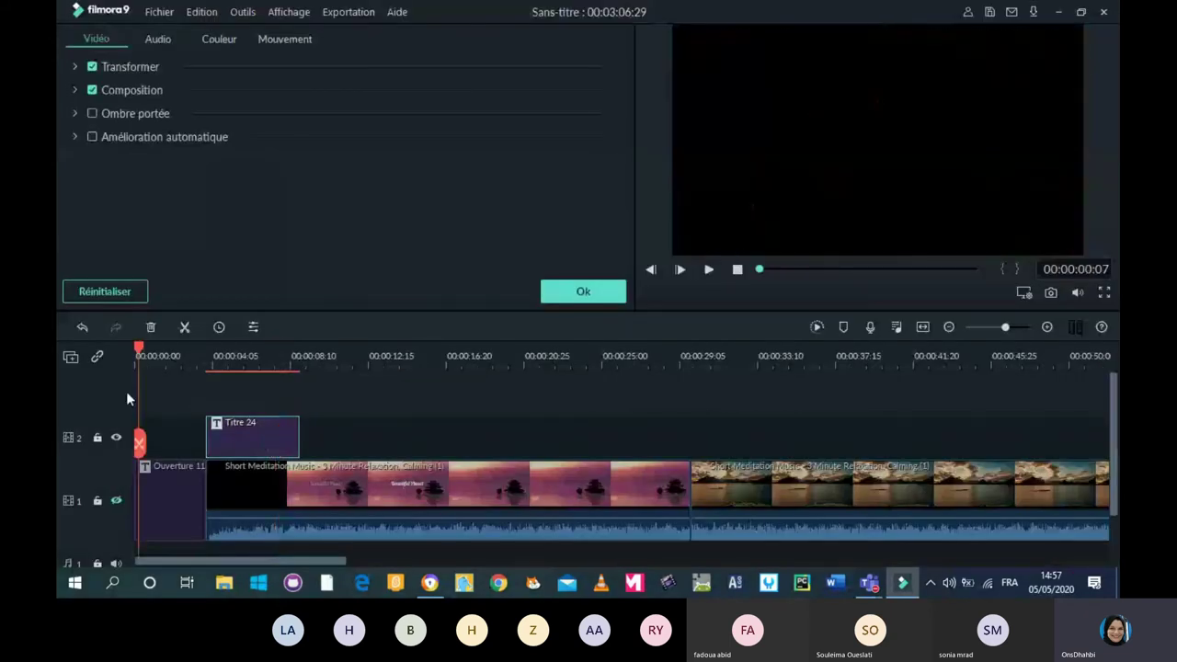
{"action": "left_click", "coordinate": [116, 501]}
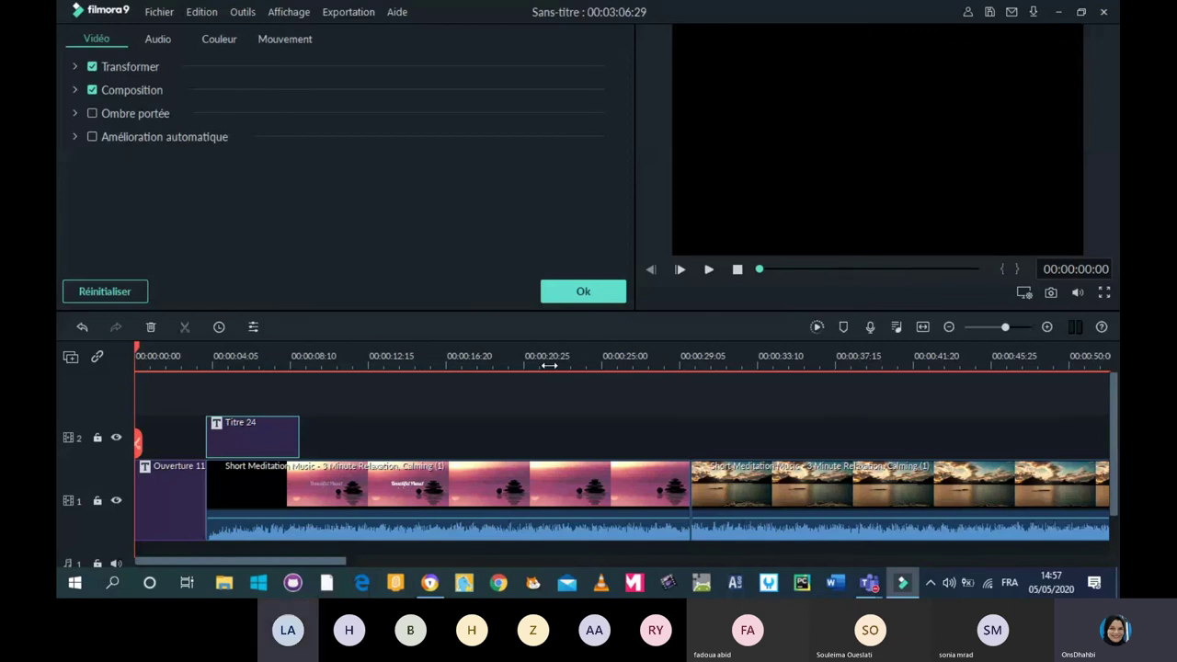
{"action": "left_click", "coordinate": [708, 269]}
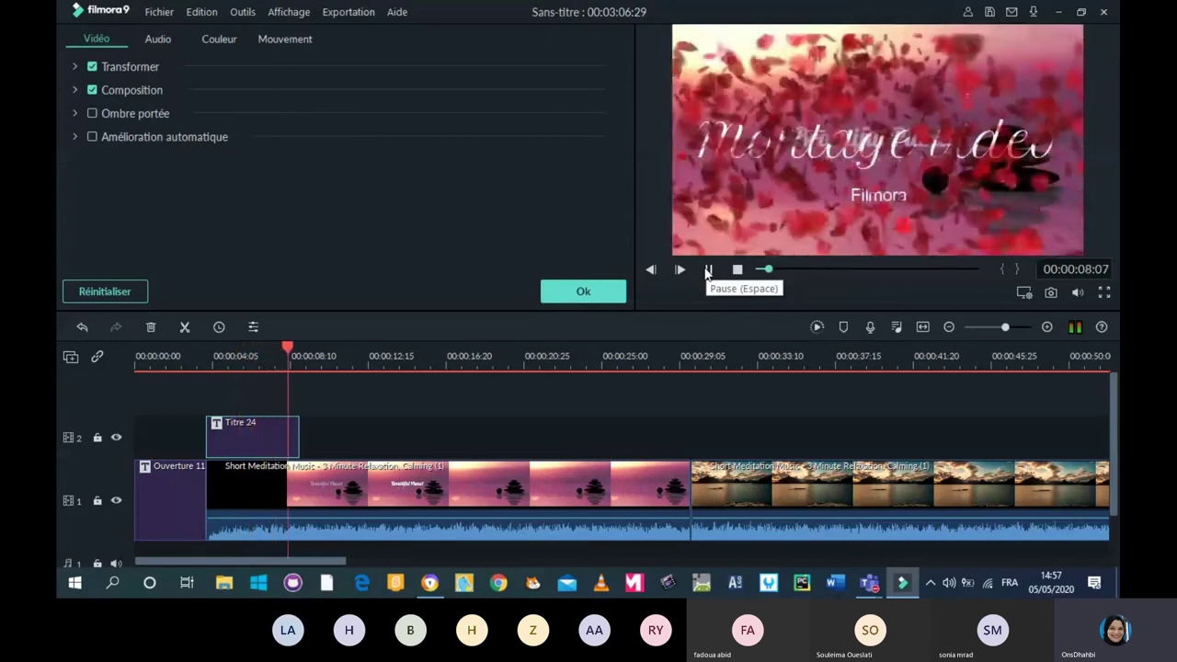
{"action": "left_click", "coordinate": [707, 270]}
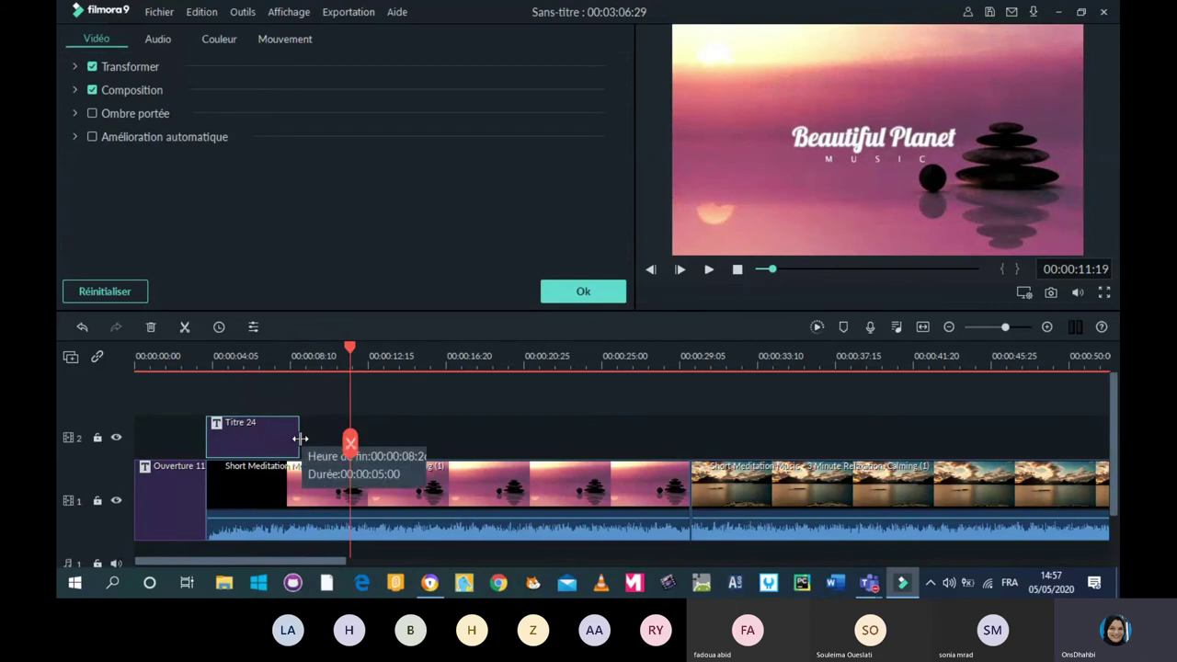
Shorten the Titre 24 clip to end at about 7 s, play the result from near the start, and finish editing the title.
{"action": "left_click_drag", "start_coordinate": [300, 439], "coordinate": [267, 446]}
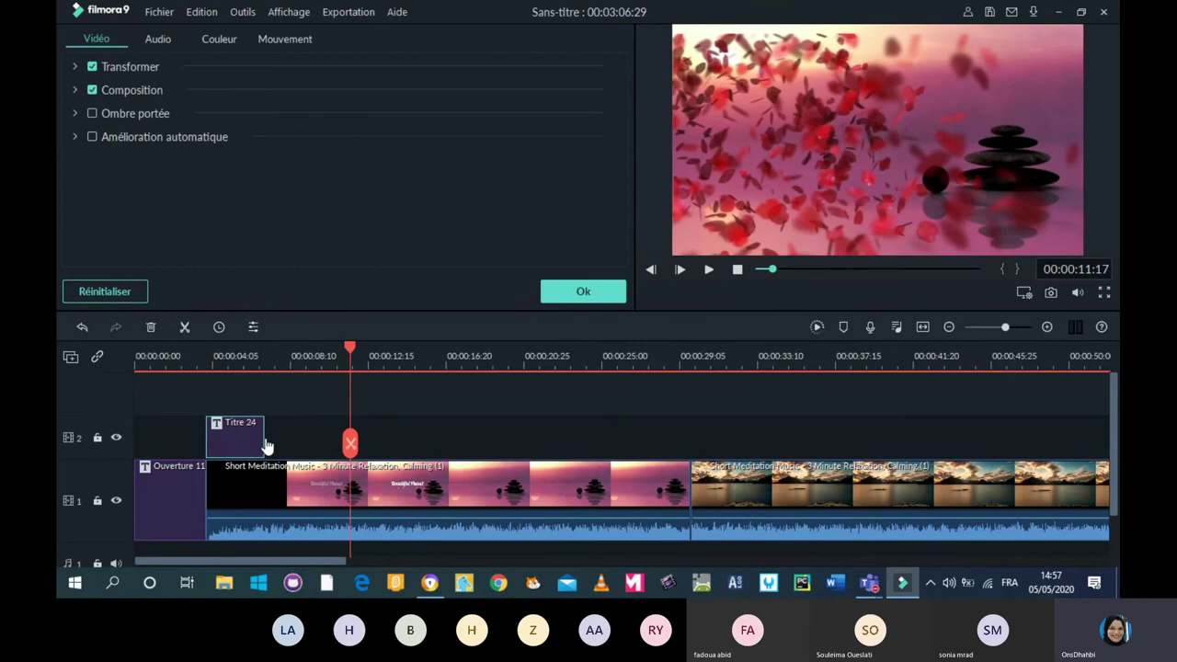
{"action": "left_click_drag", "start_coordinate": [348, 351], "coordinate": [150, 396]}
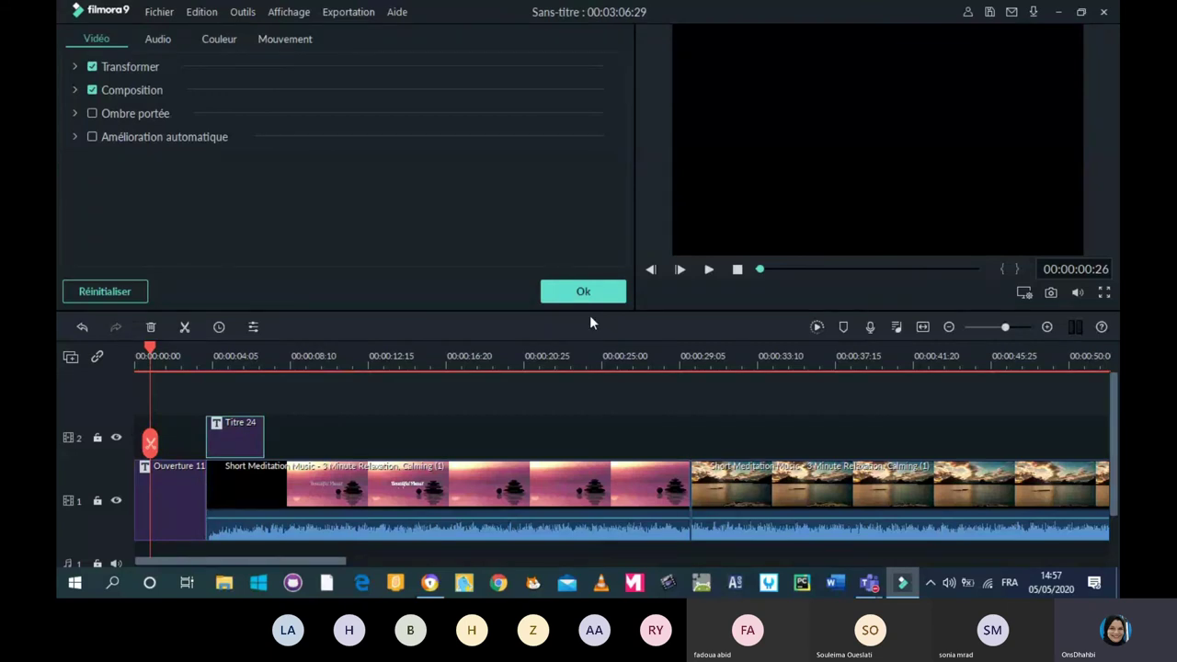
{"action": "left_click", "coordinate": [709, 270]}
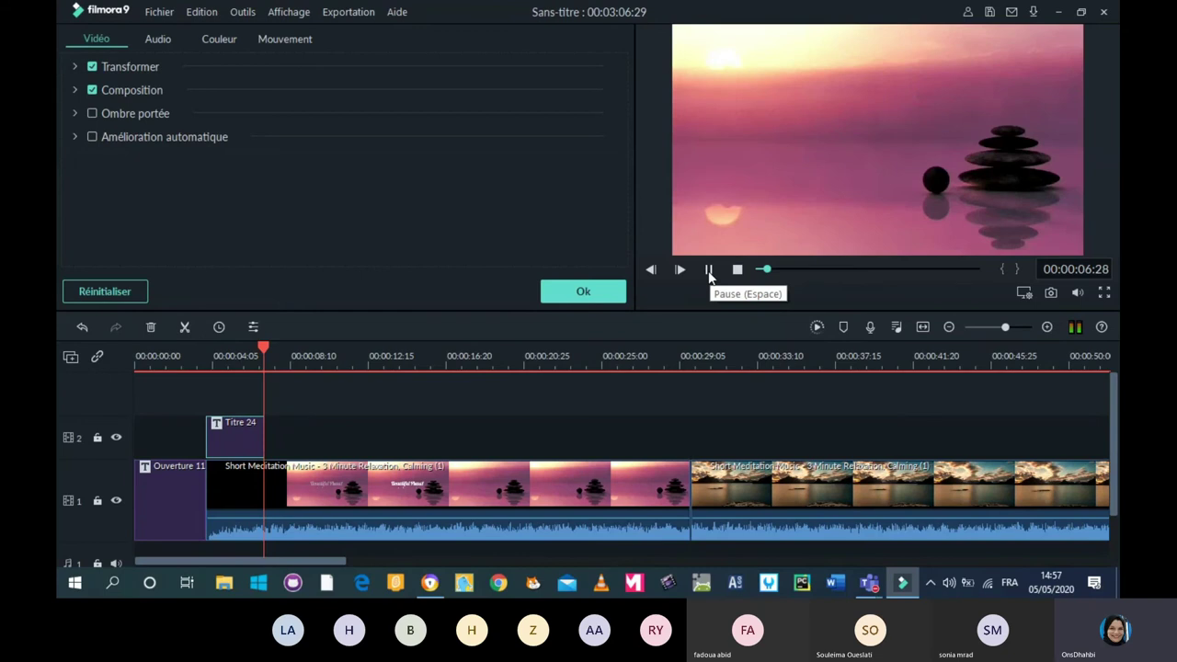
{"action": "left_click", "coordinate": [709, 270]}
{"action": "left_click", "coordinate": [582, 291]}
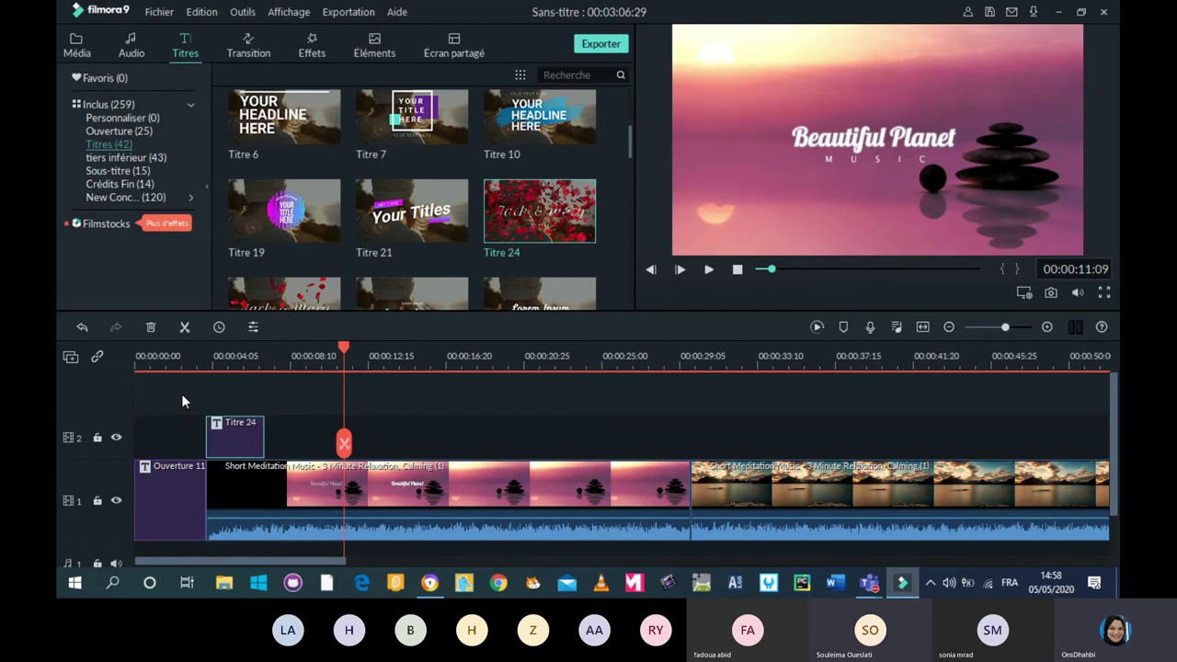
{"action": "scroll", "coordinate": [97, 513], "scroll_direction": "down", "scroll_amount": 1}
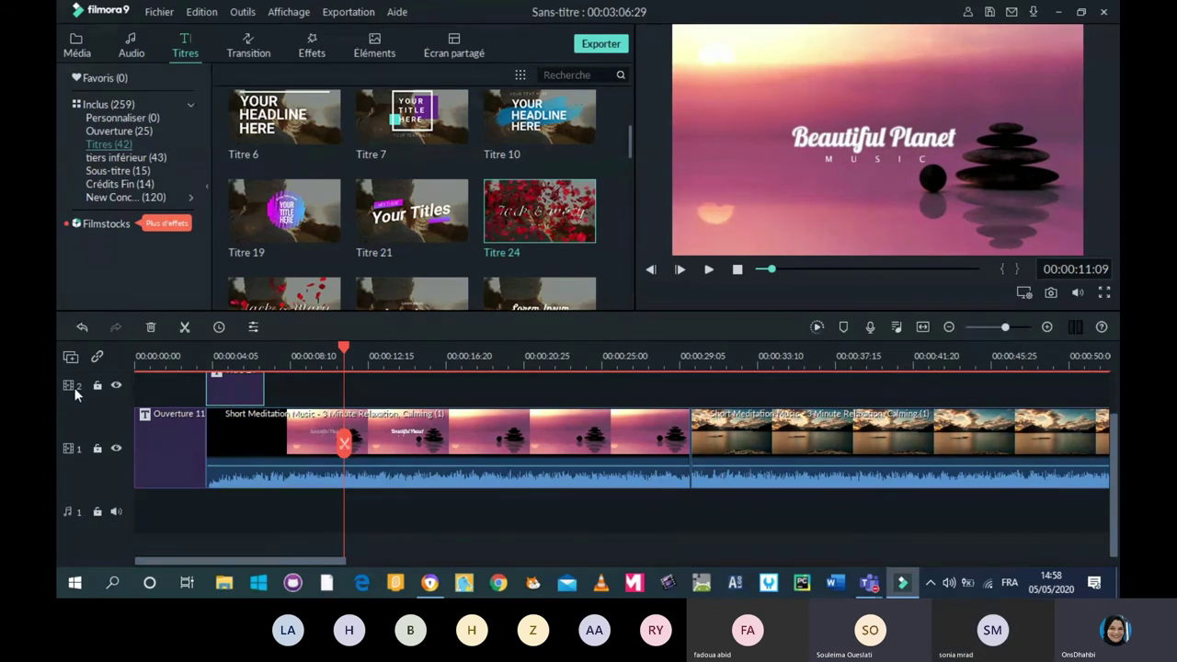
{"action": "left_click", "coordinate": [74, 359]}
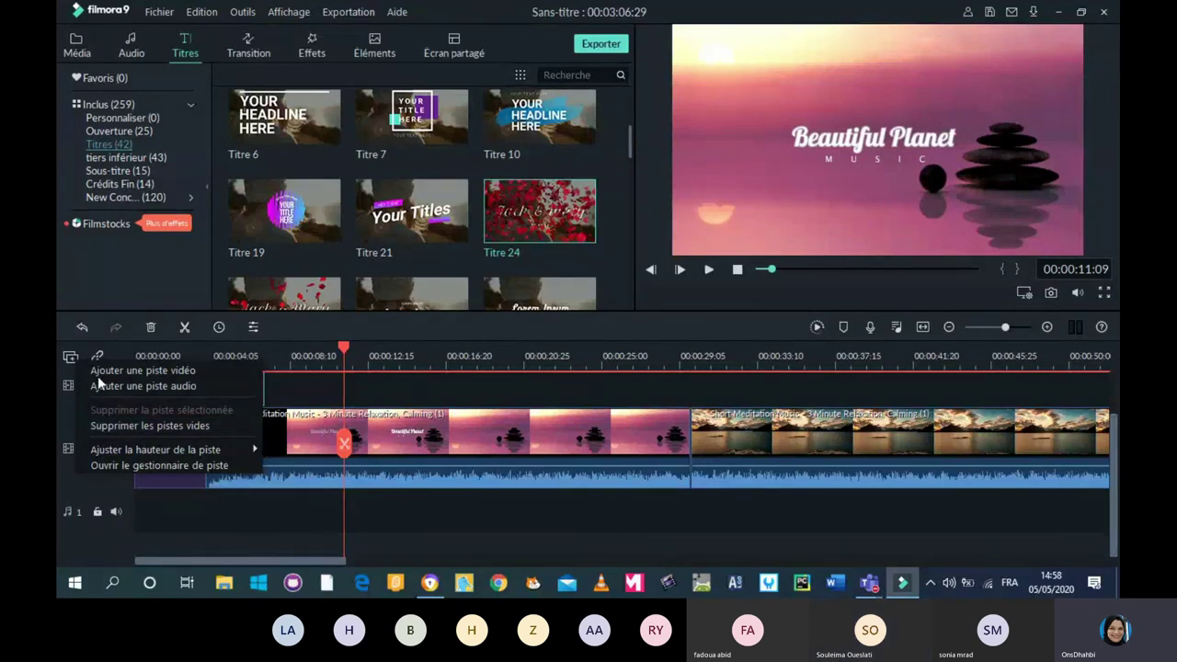
{"action": "left_click", "coordinate": [106, 343]}
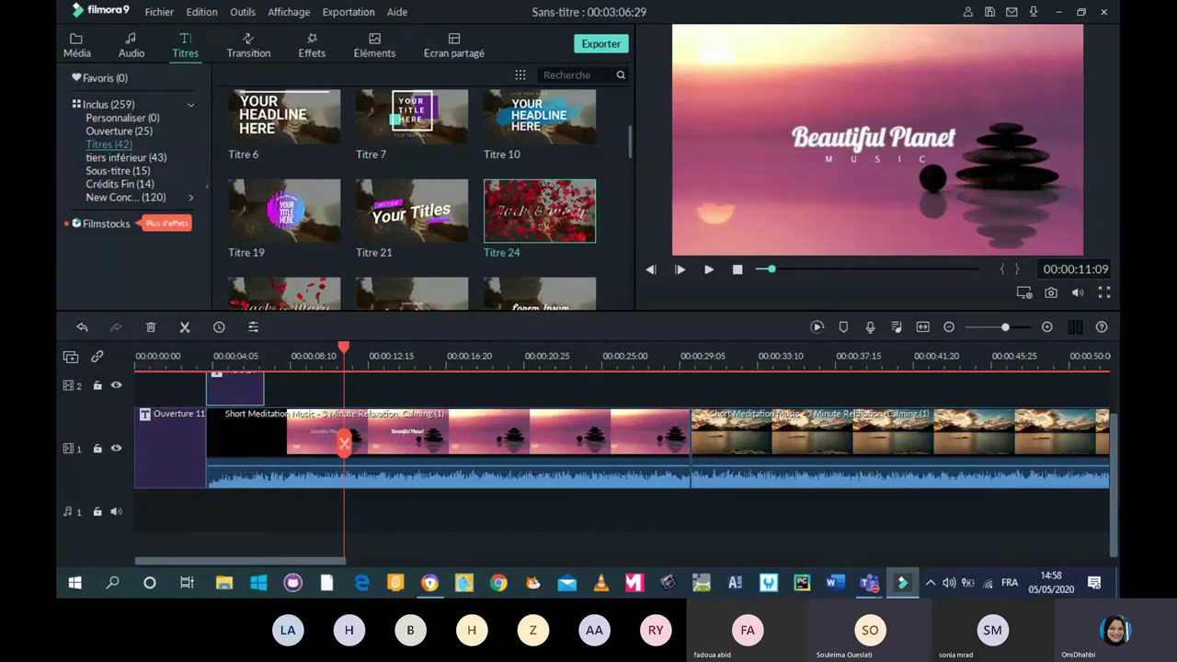
{"action": "scroll", "coordinate": [459, 460], "scroll_direction": "up", "scroll_amount": 1}
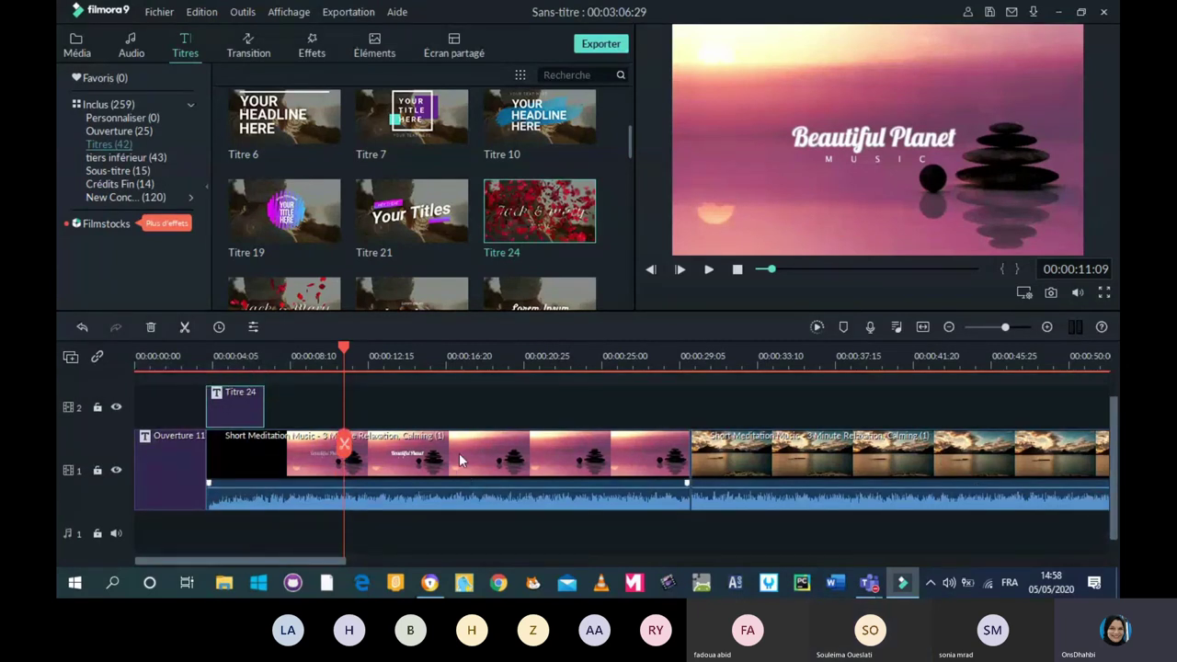
Mute the first Short Meditation Music clip by lowering its volume to -∞ dB, and play across the cut to the second clip.
{"action": "left_click", "coordinate": [457, 469]}
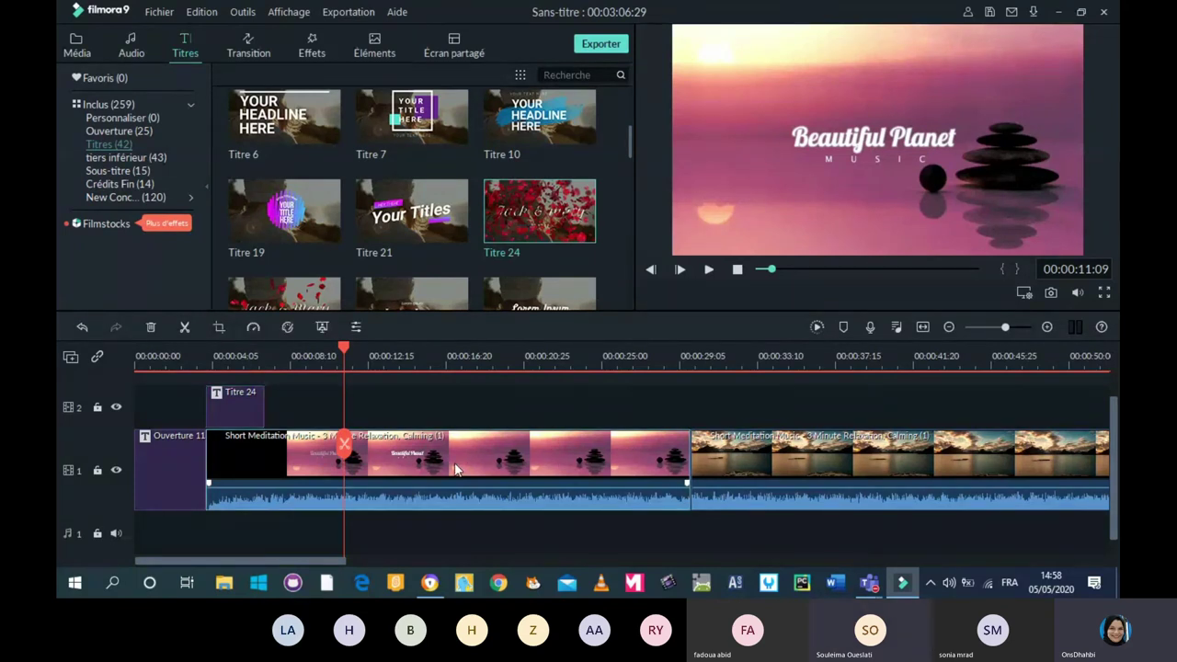
{"action": "double_click", "coordinate": [409, 466]}
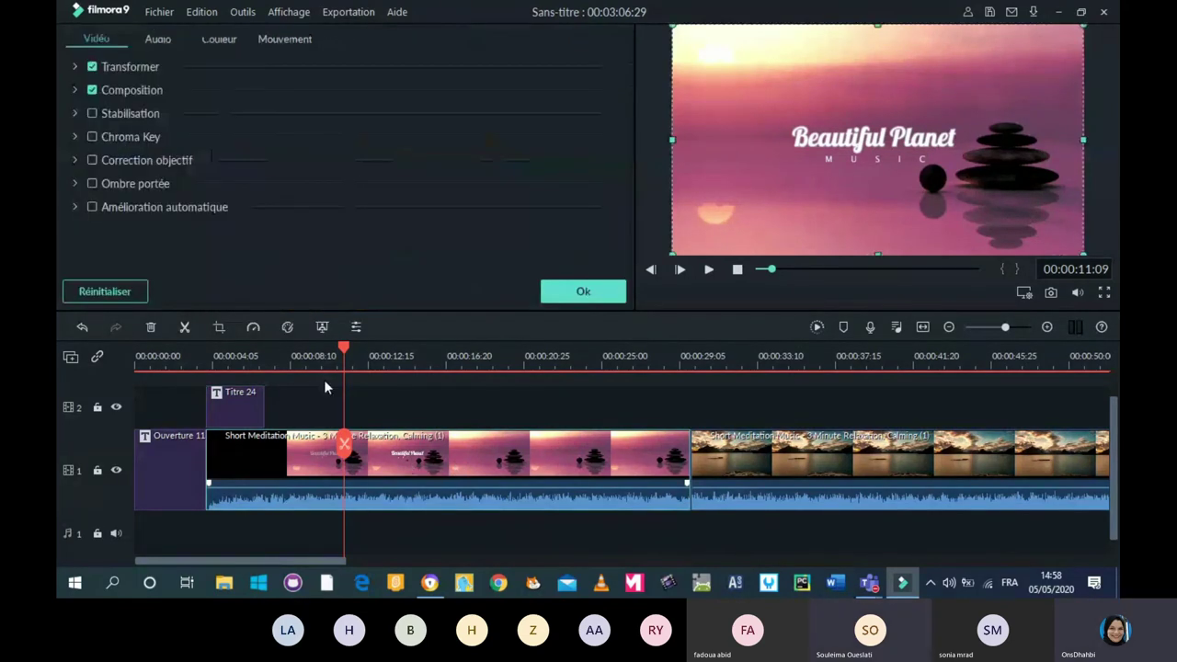
{"action": "left_click", "coordinate": [157, 38]}
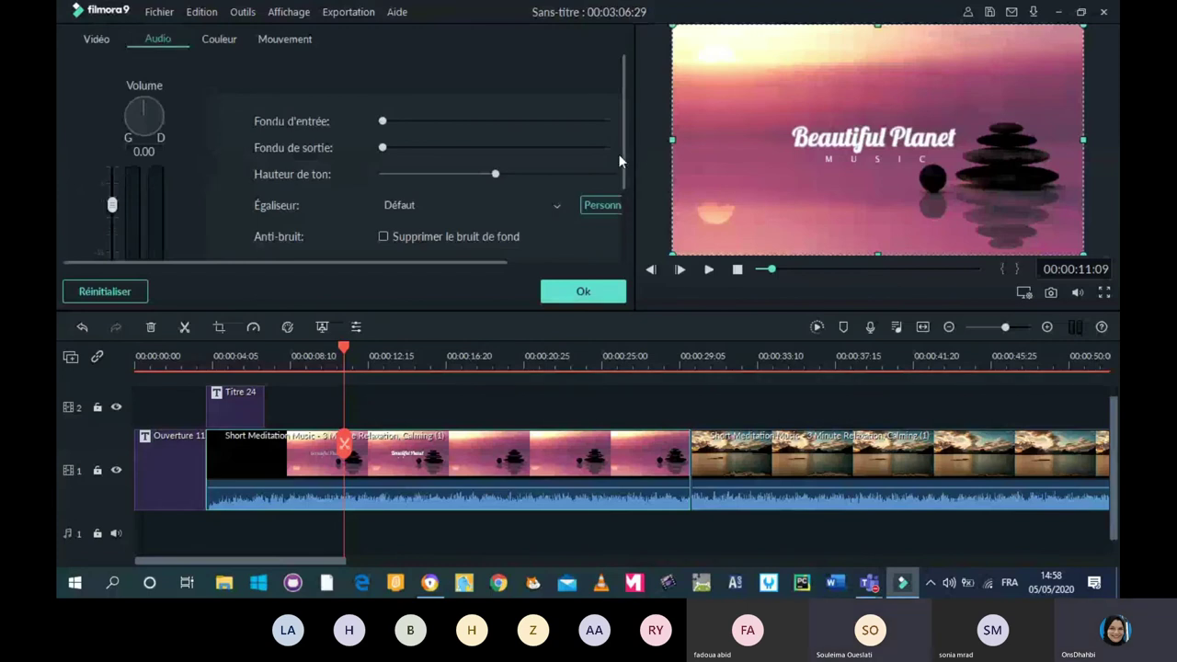
{"action": "left_click_drag", "start_coordinate": [623, 153], "coordinate": [628, 241]}
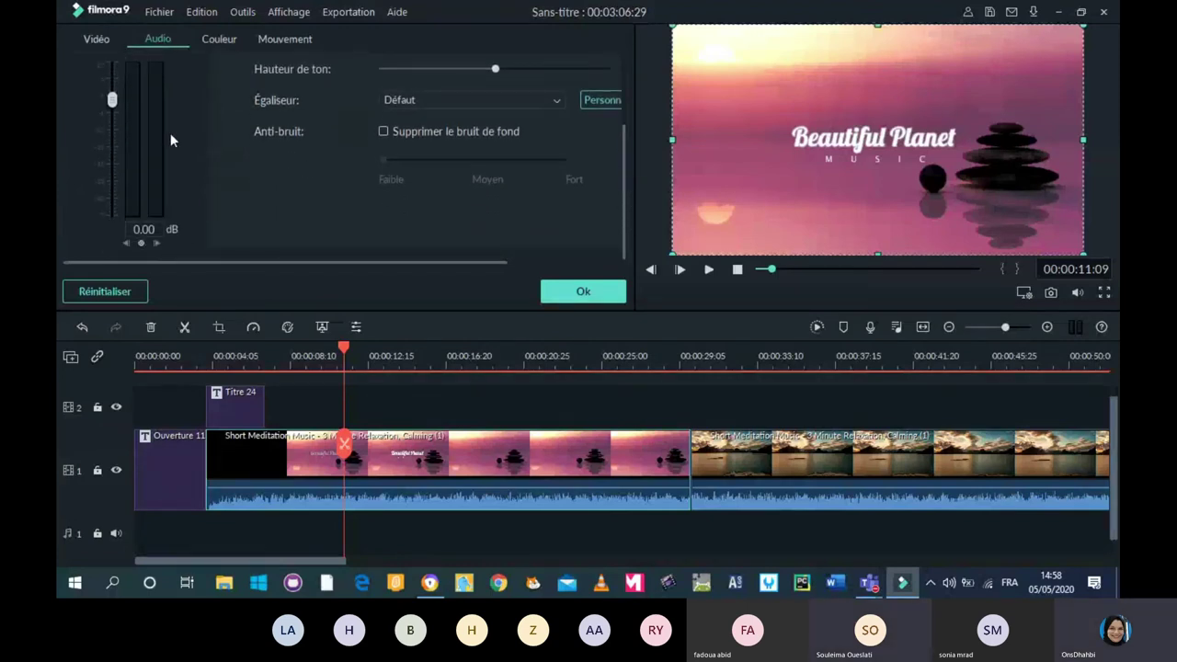
{"action": "left_click_drag", "start_coordinate": [113, 102], "coordinate": [108, 241]}
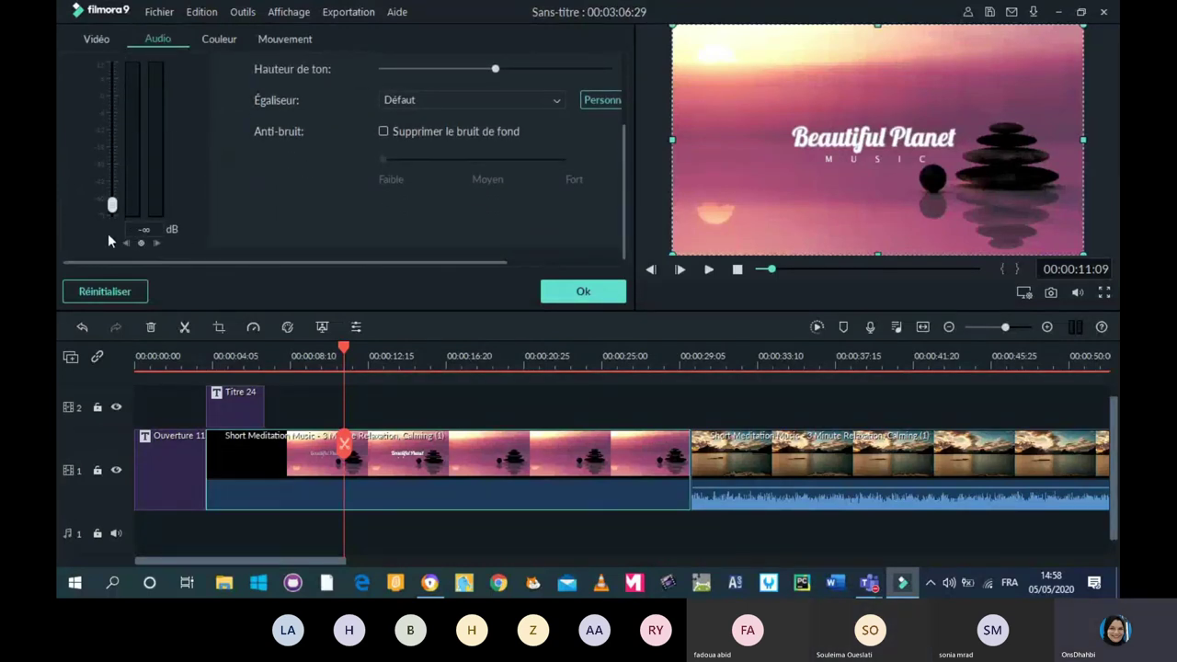
{"action": "left_click", "coordinate": [561, 296]}
{"action": "left_click", "coordinate": [708, 270]}
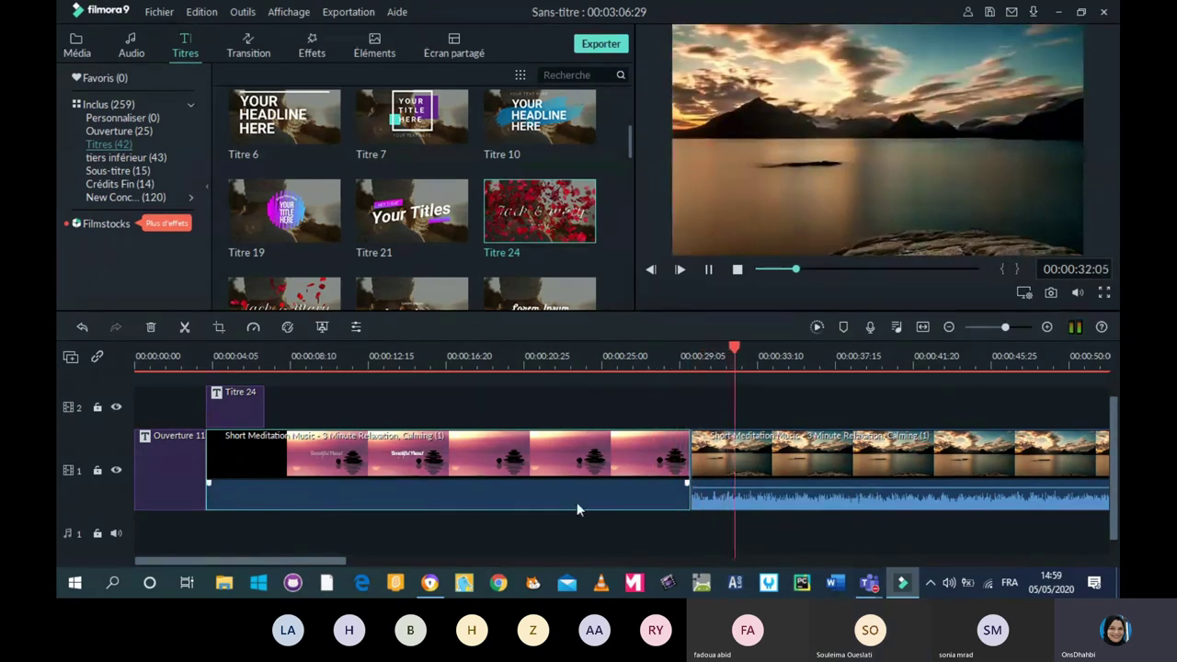
{"action": "left_click", "coordinate": [709, 270]}
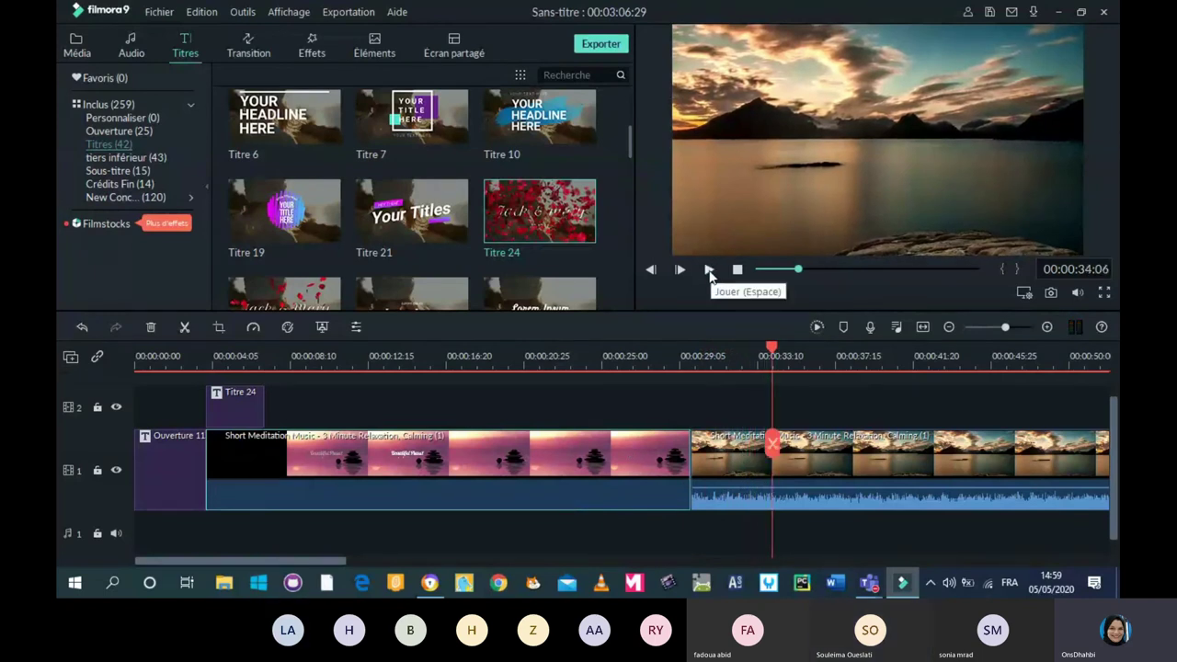
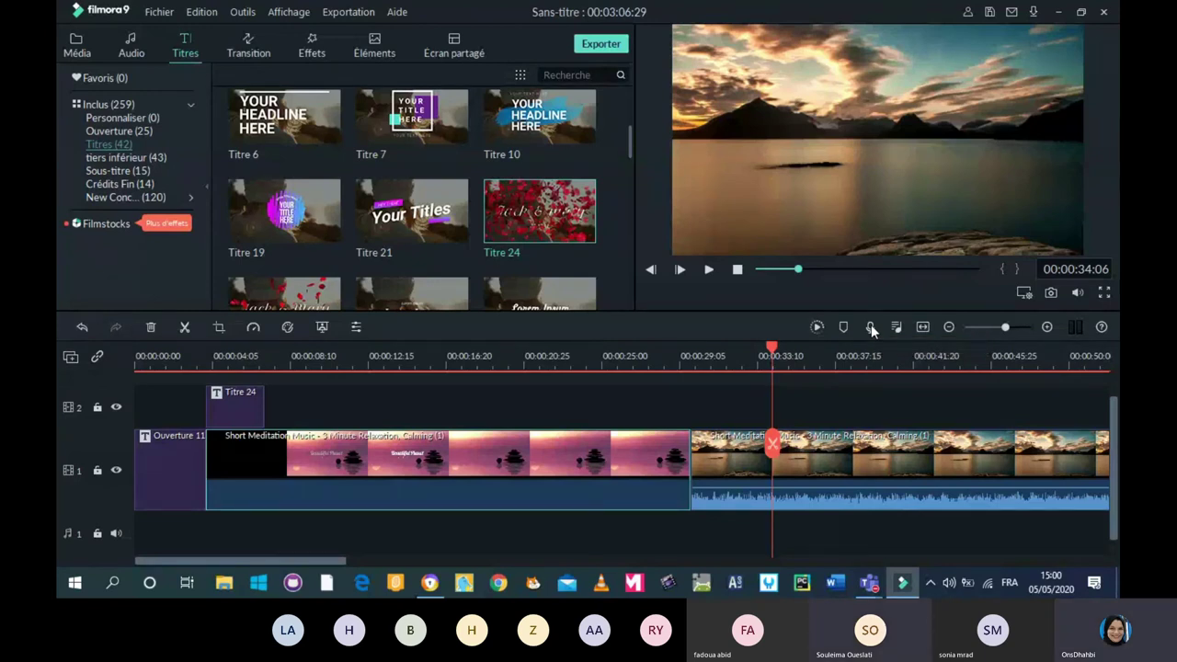
Record a microphone voice-over of about 19 seconds from 00:00:34:06 with Sourdine enabled, and add it to audio track 1.
{"action": "left_click", "coordinate": [871, 329]}
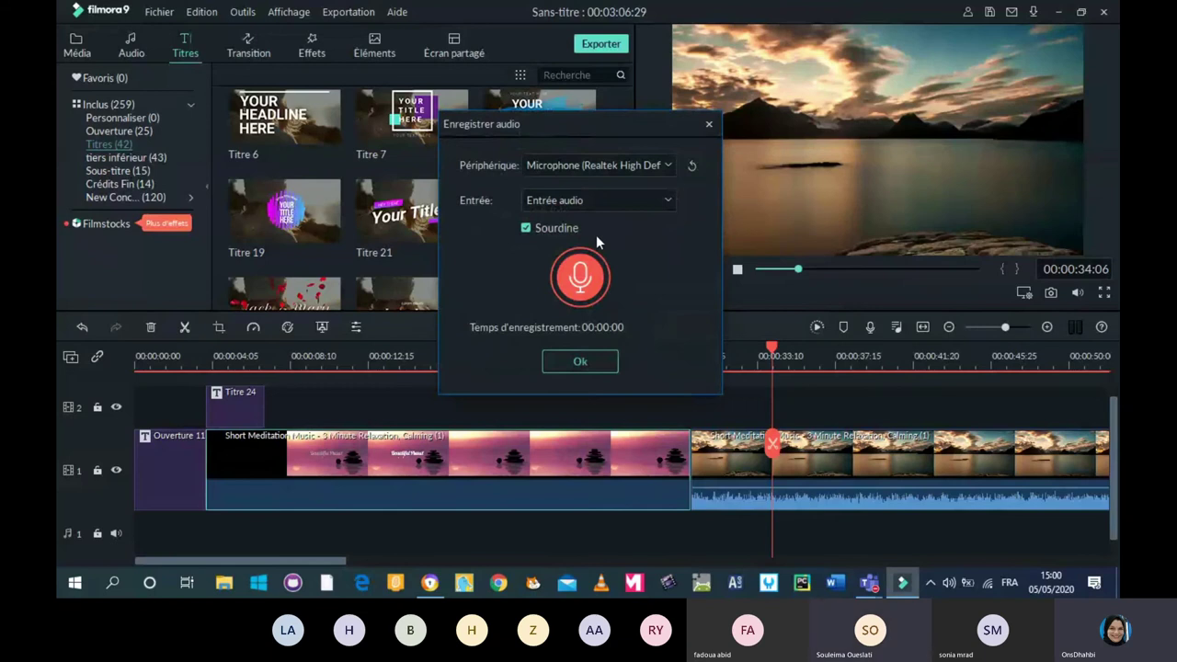
{"action": "left_click", "coordinate": [589, 291]}
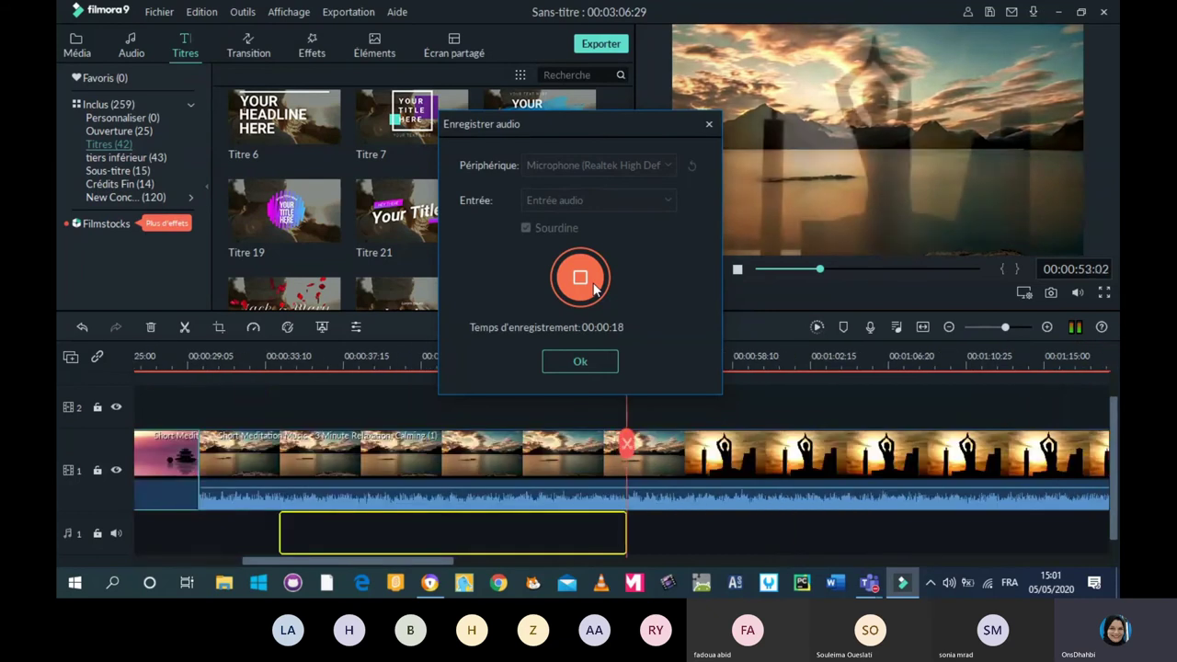
{"action": "left_click", "coordinate": [594, 288]}
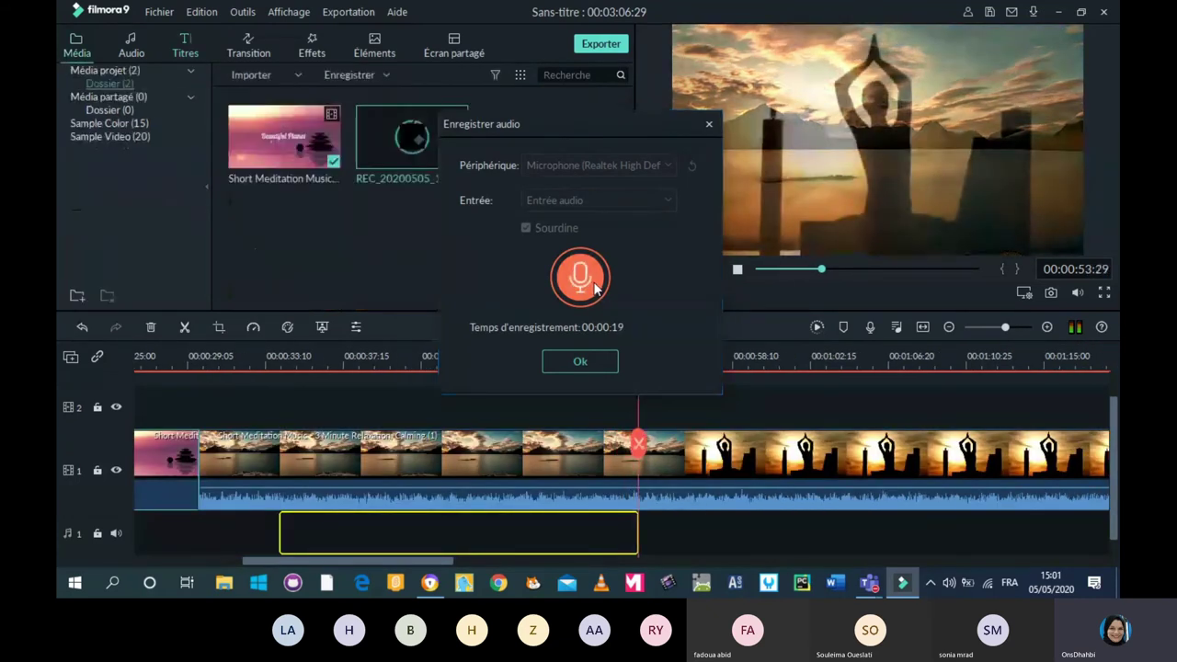
{"action": "left_click", "coordinate": [580, 360]}
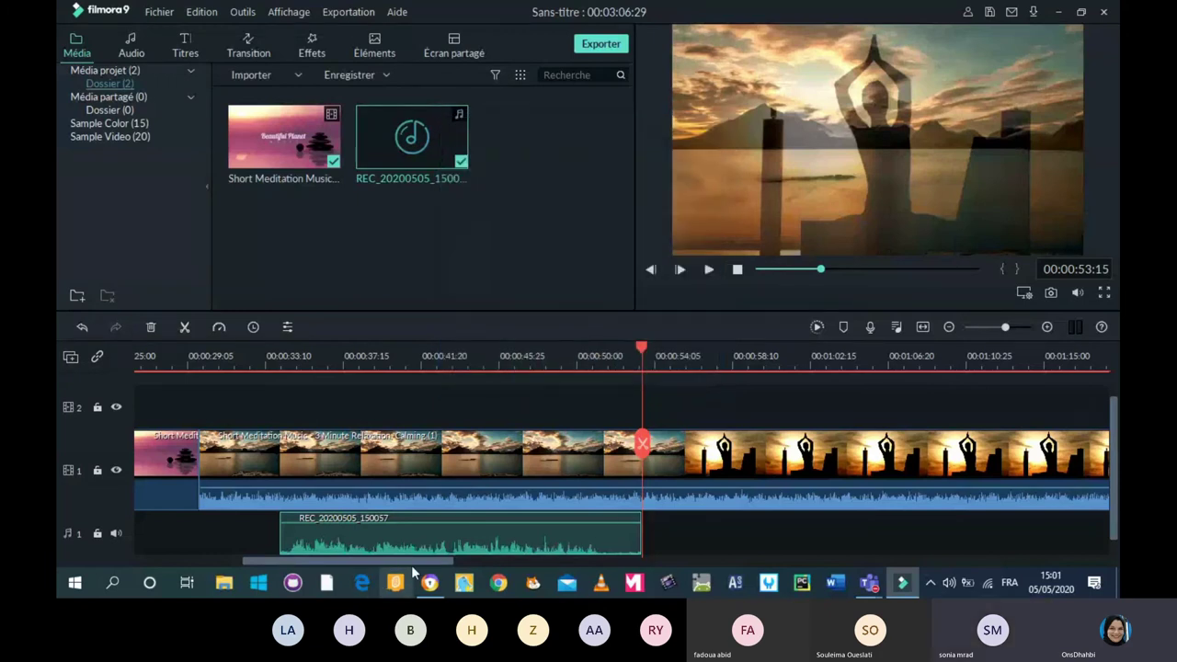
Move the voice recording on audio track 1 beneath the muted first clip, starting at about 8 s.
{"action": "left_click_drag", "start_coordinate": [412, 561], "coordinate": [362, 558]}
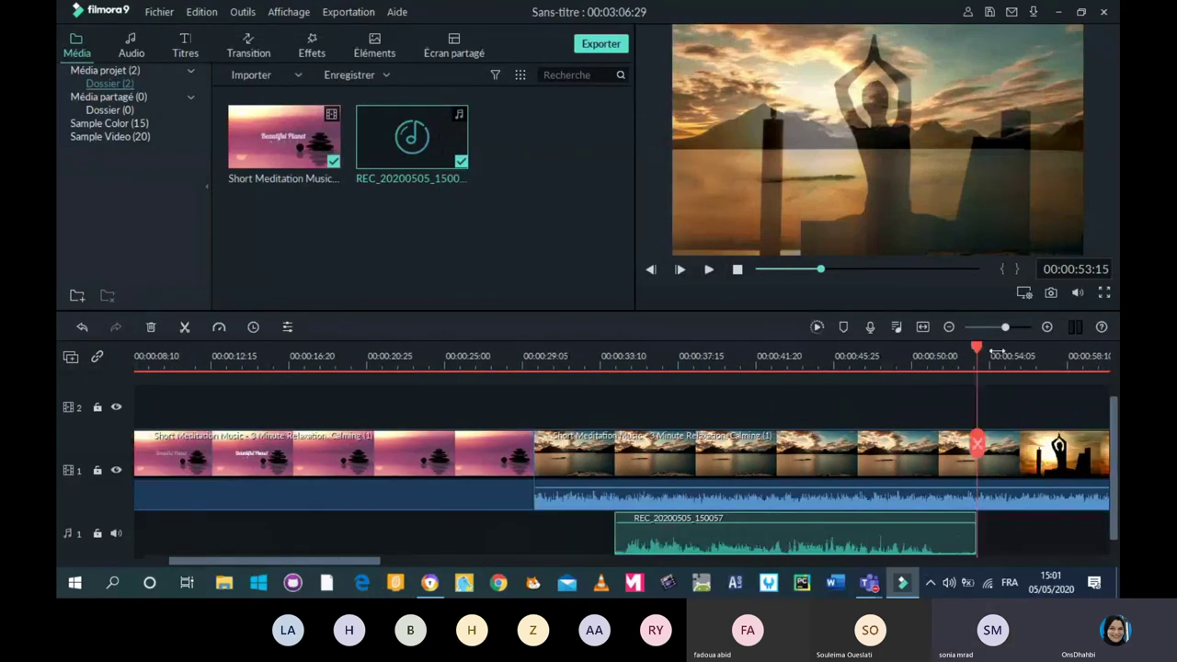
{"action": "left_click_drag", "start_coordinate": [997, 353], "coordinate": [590, 415]}
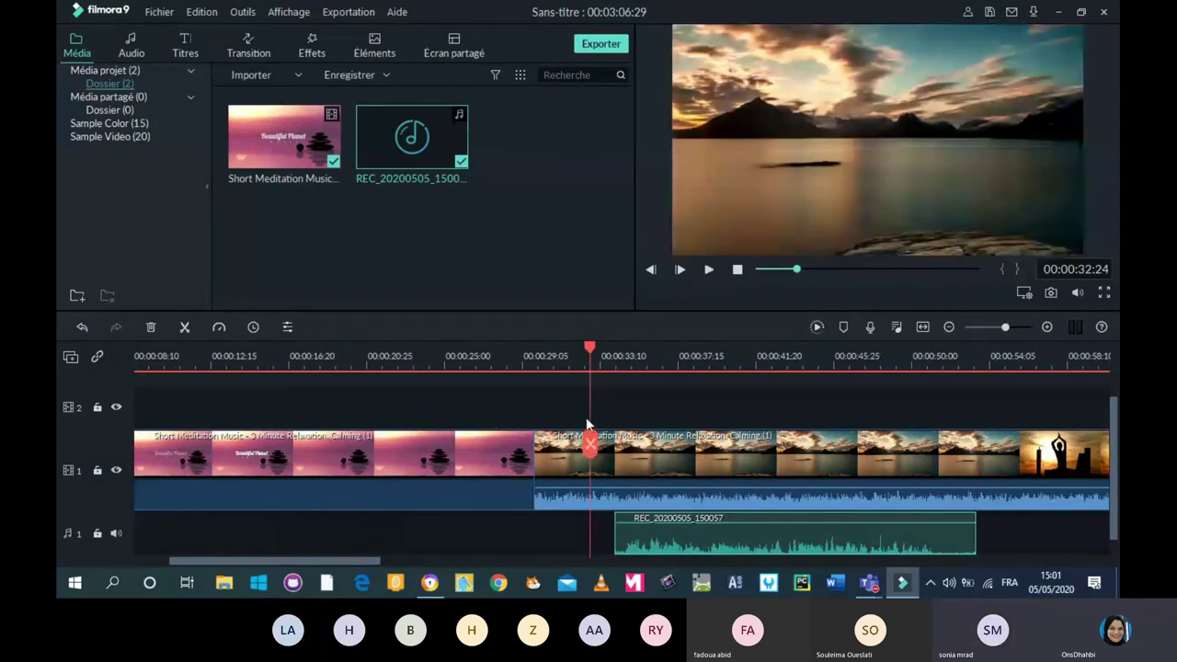
{"action": "key", "text": "Up"}
{"action": "left_click", "coordinate": [476, 487]}
{"action": "left_click_drag", "start_coordinate": [773, 533], "coordinate": [336, 519]}
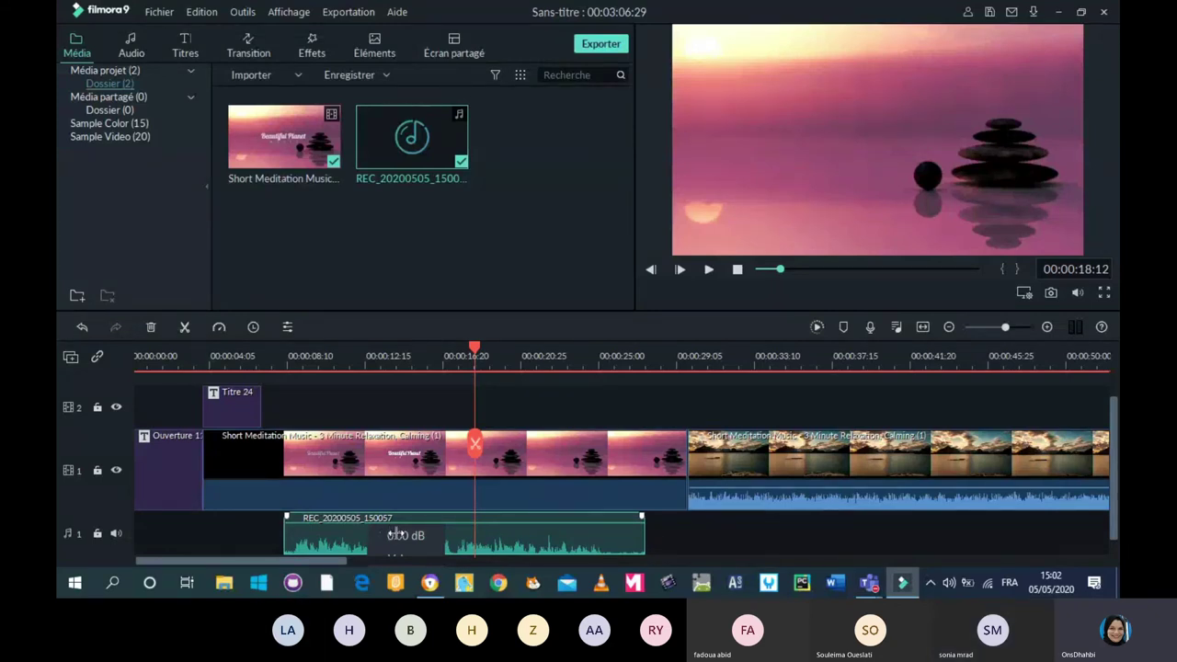
{"action": "mouse_move", "coordinate": [435, 532]}
{"action": "left_mouse_down"}
{"action": "mouse_move", "coordinate": [418, 544]}
{"action": "mouse_move", "coordinate": [462, 546]}
{"action": "mouse_move", "coordinate": [446, 538]}
{"action": "left_mouse_up"}
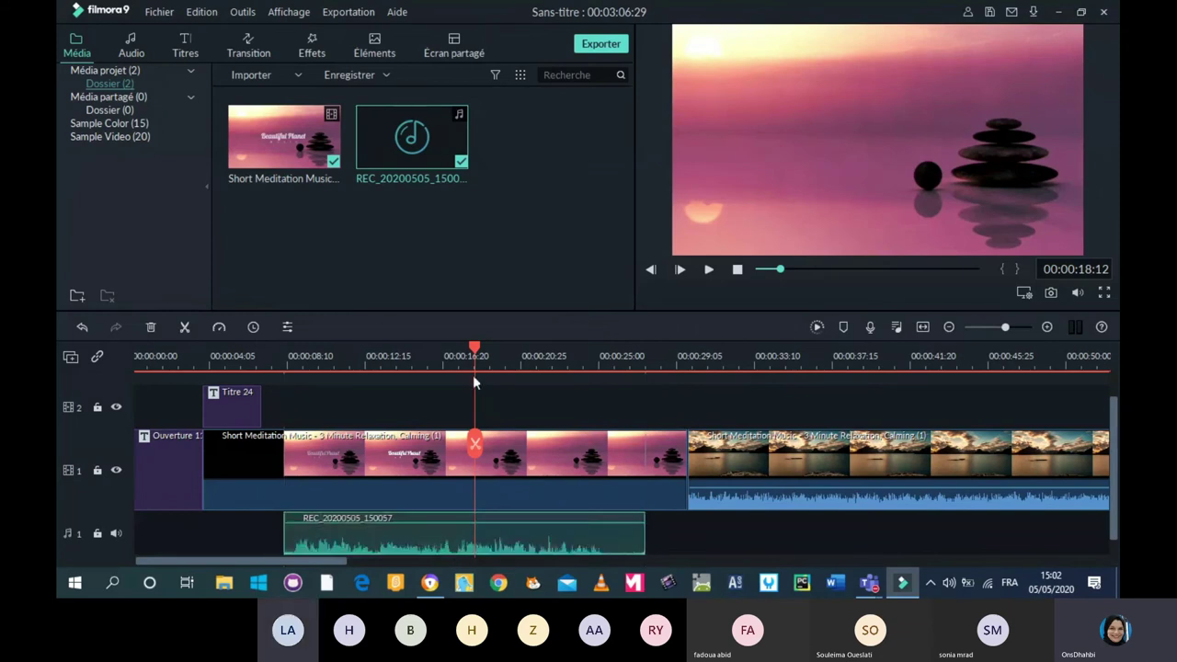
Play the project from the beginning to check the repositioned voice recording.
{"action": "left_click_drag", "start_coordinate": [473, 375], "coordinate": [129, 404]}
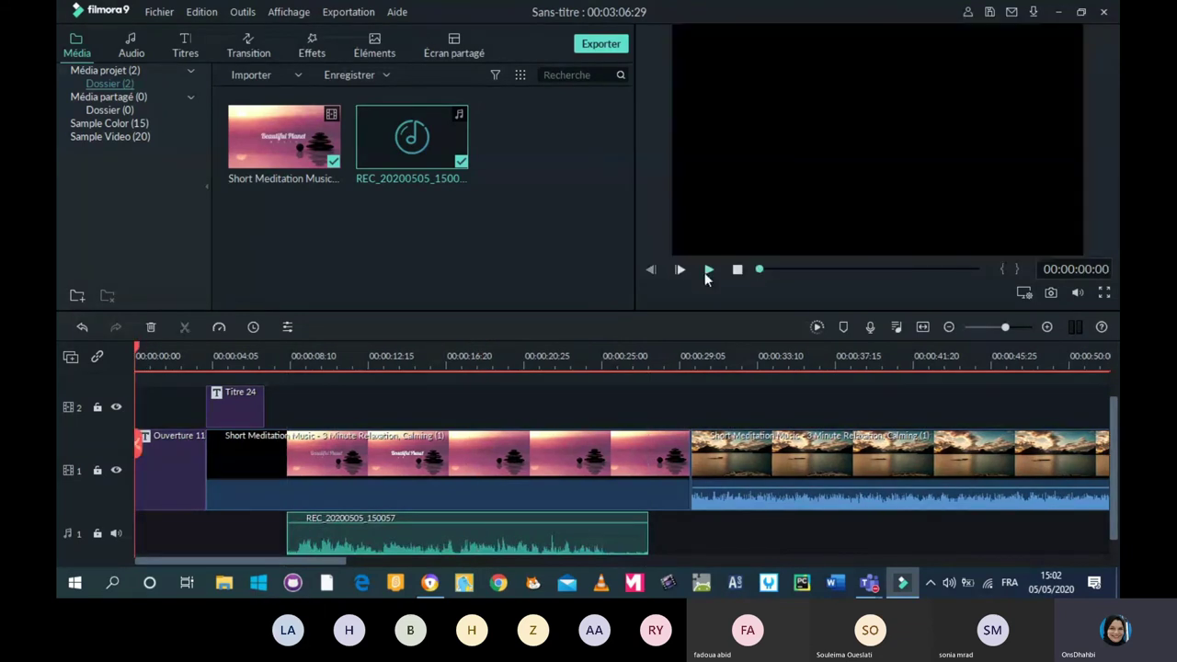
{"action": "left_click", "coordinate": [707, 272]}
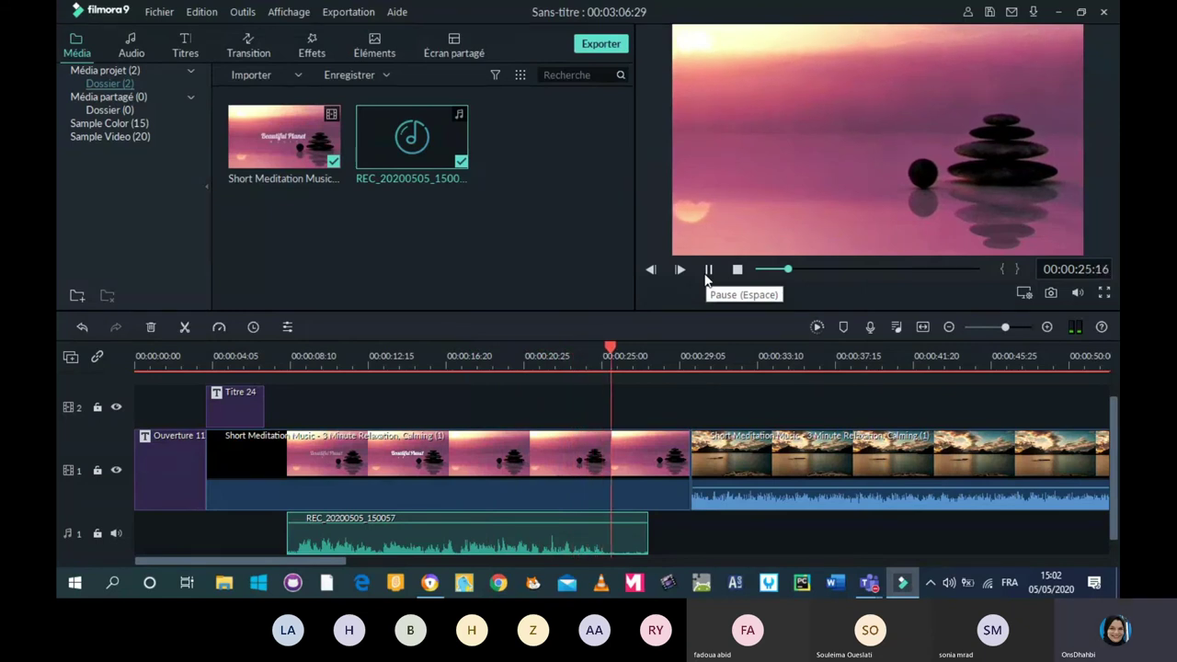
{"action": "left_click", "coordinate": [708, 270]}
Open the audio settings of the voice recording on audio track 1, try the volume control, and apply the settings.
{"action": "left_click", "coordinate": [359, 543]}
{"action": "double_click", "coordinate": [359, 539]}
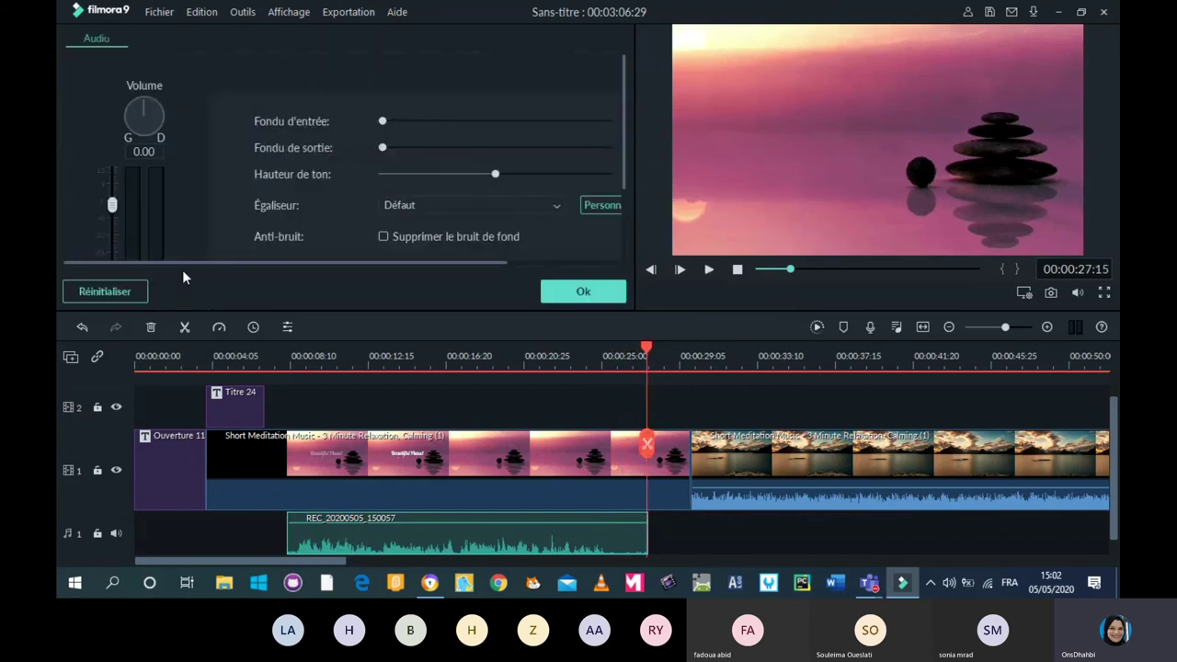
{"action": "left_click_drag", "start_coordinate": [623, 175], "coordinate": [623, 253]}
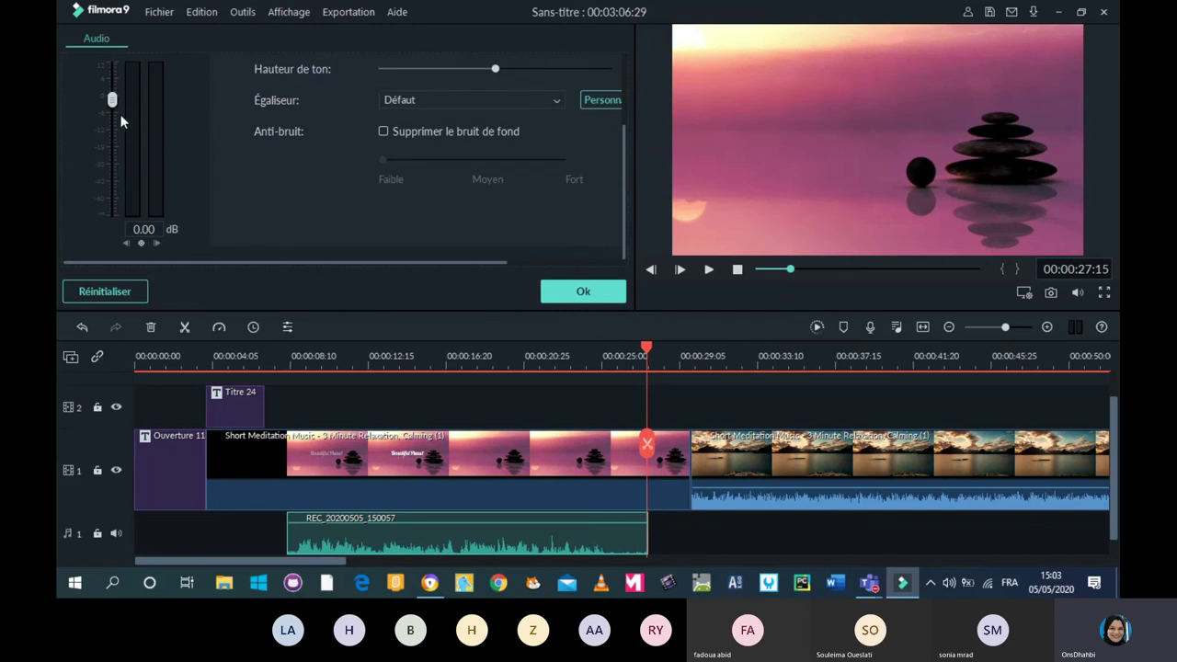
{"action": "mouse_move", "coordinate": [113, 99]}
{"action": "left_mouse_down"}
{"action": "mouse_move", "coordinate": [113, 69]}
{"action": "mouse_move", "coordinate": [113, 138]}
{"action": "mouse_move", "coordinate": [113, 79]}
{"action": "mouse_move", "coordinate": [113, 111]}
{"action": "mouse_move", "coordinate": [114, 100]}
{"action": "left_mouse_up"}
{"action": "left_click", "coordinate": [589, 291]}
Move the voice recording on audio track 1 beneath the start of the second clip and play from there.
{"action": "left_click_drag", "start_coordinate": [538, 542], "coordinate": [934, 547]}
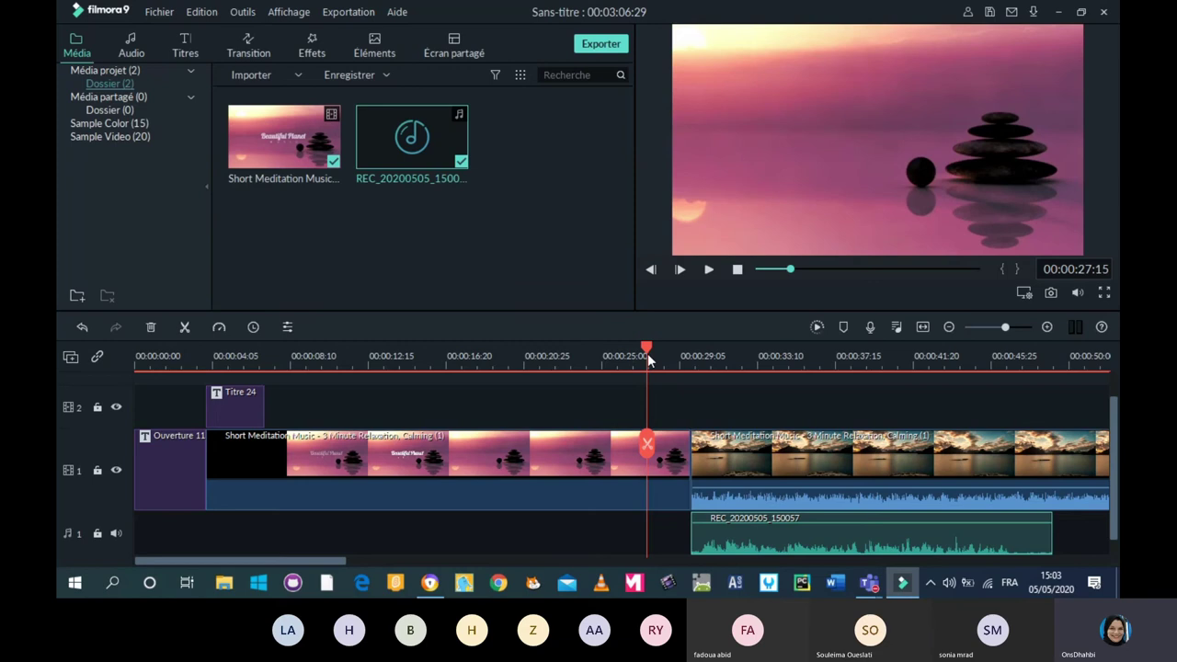
{"action": "left_click_drag", "start_coordinate": [647, 353], "coordinate": [691, 347]}
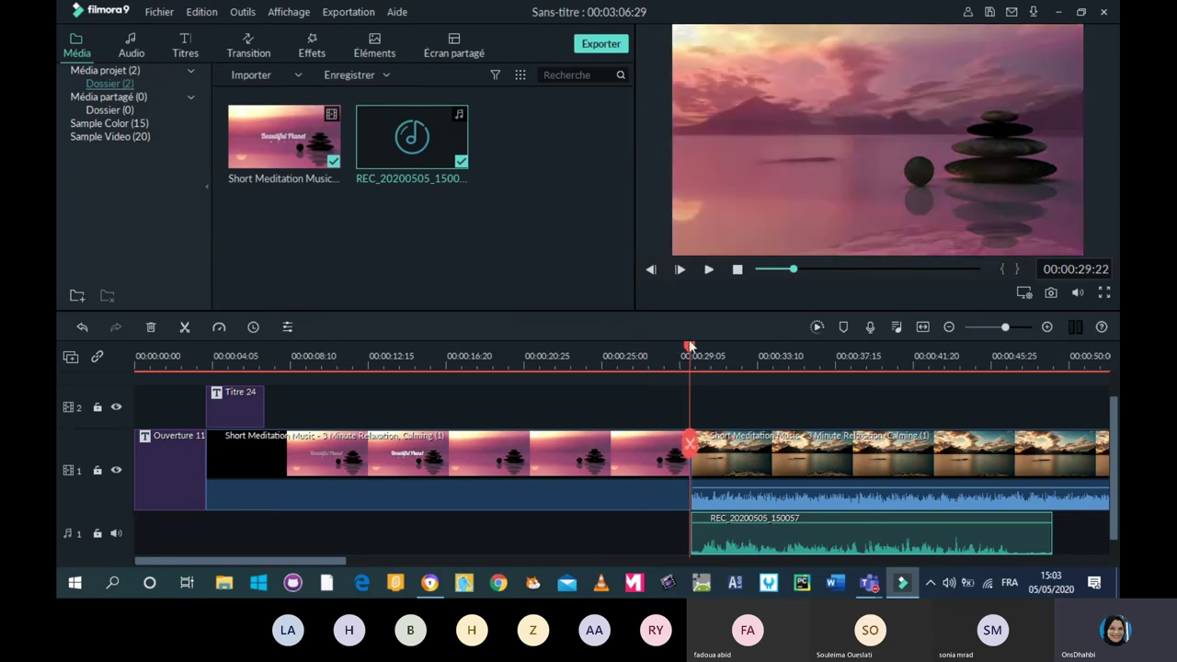
{"action": "left_click", "coordinate": [709, 270]}
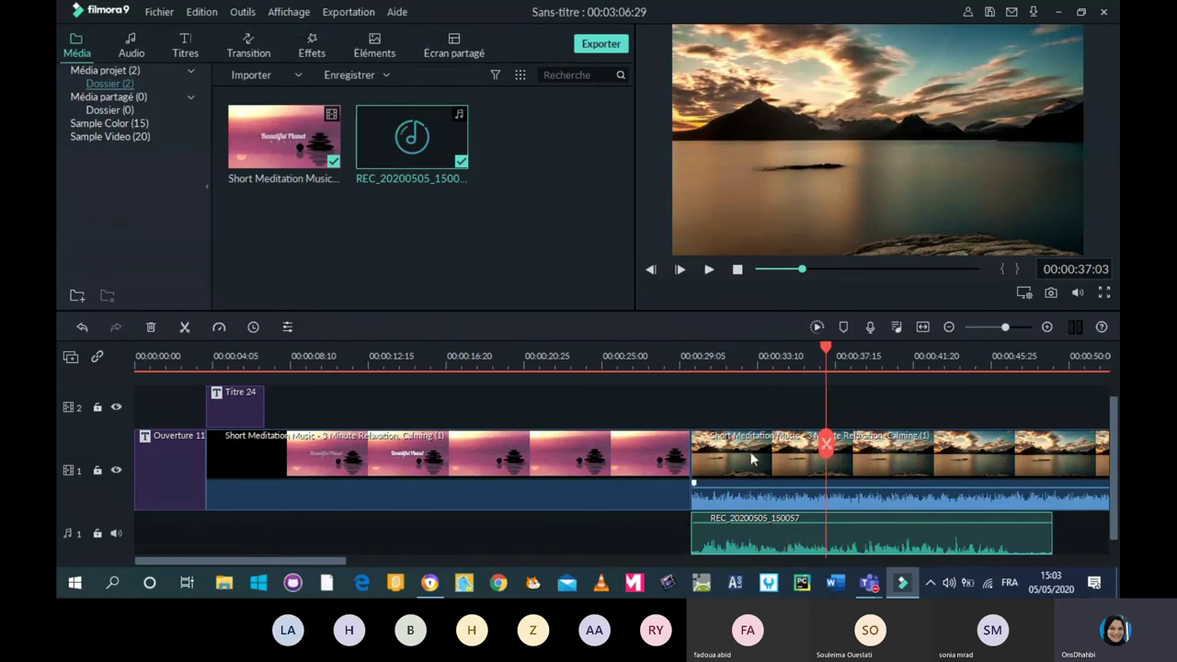
Raise the voice recording's volume to 12.00 dB and play it back from the start of the second clip.
{"action": "double_click", "coordinate": [750, 548]}
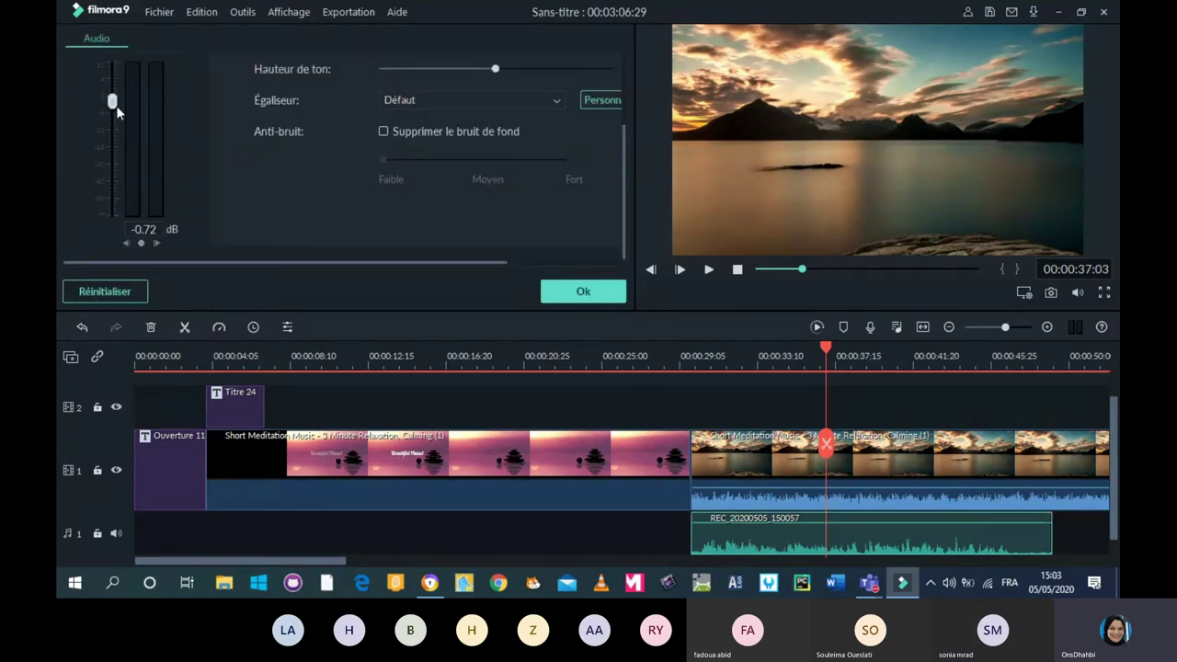
{"action": "left_click_drag", "start_coordinate": [112, 101], "coordinate": [119, 53]}
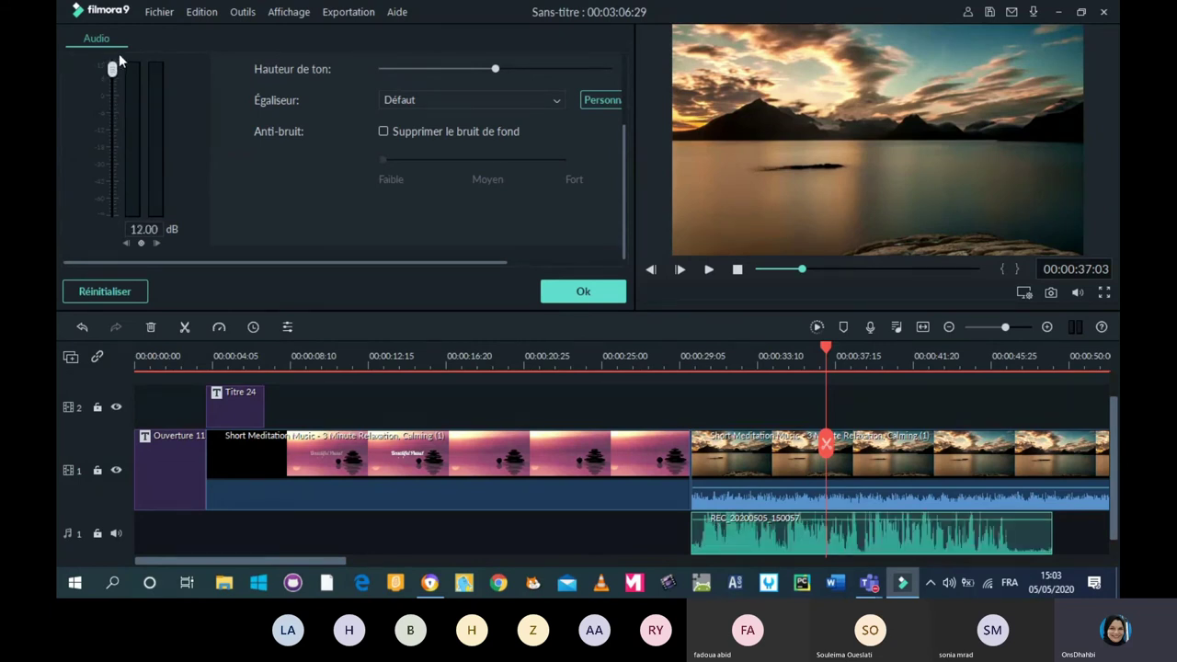
{"action": "left_click", "coordinate": [570, 291]}
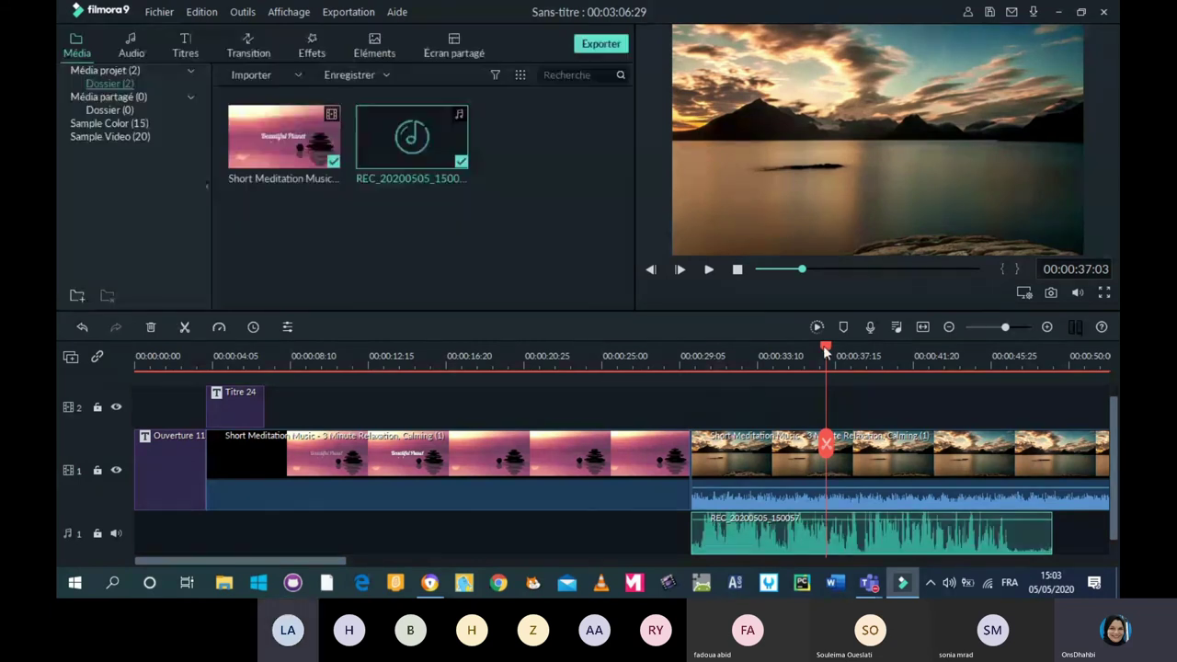
{"action": "left_click", "coordinate": [695, 367]}
{"action": "left_click", "coordinate": [709, 269]}
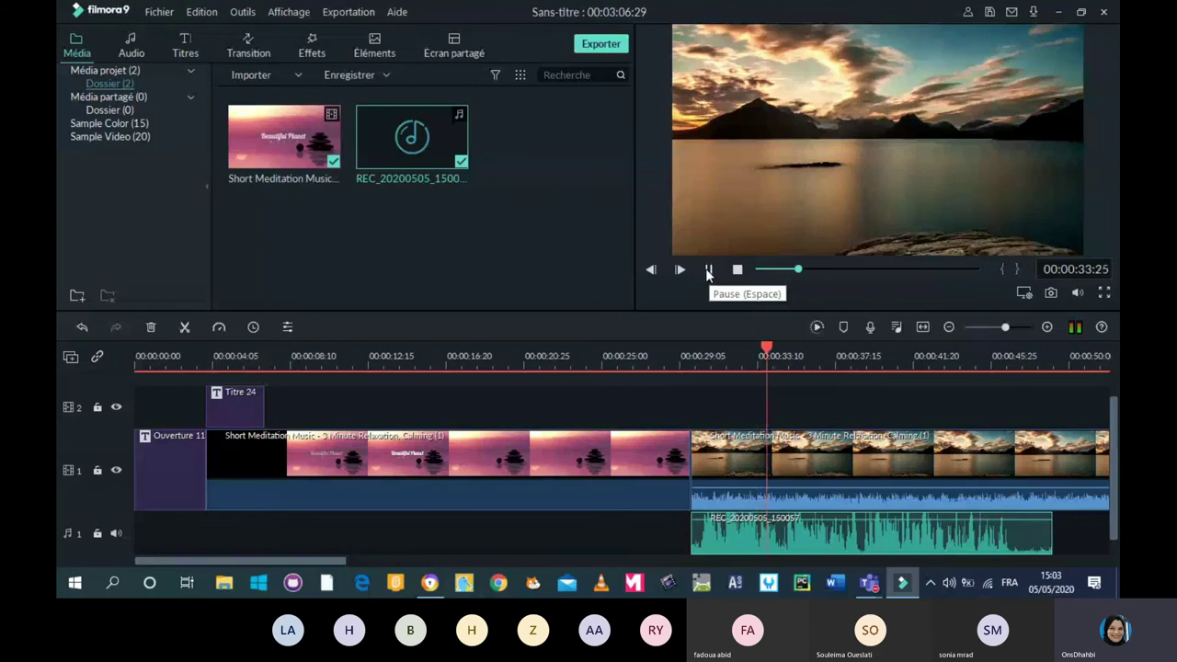
{"action": "left_click", "coordinate": [709, 270]}
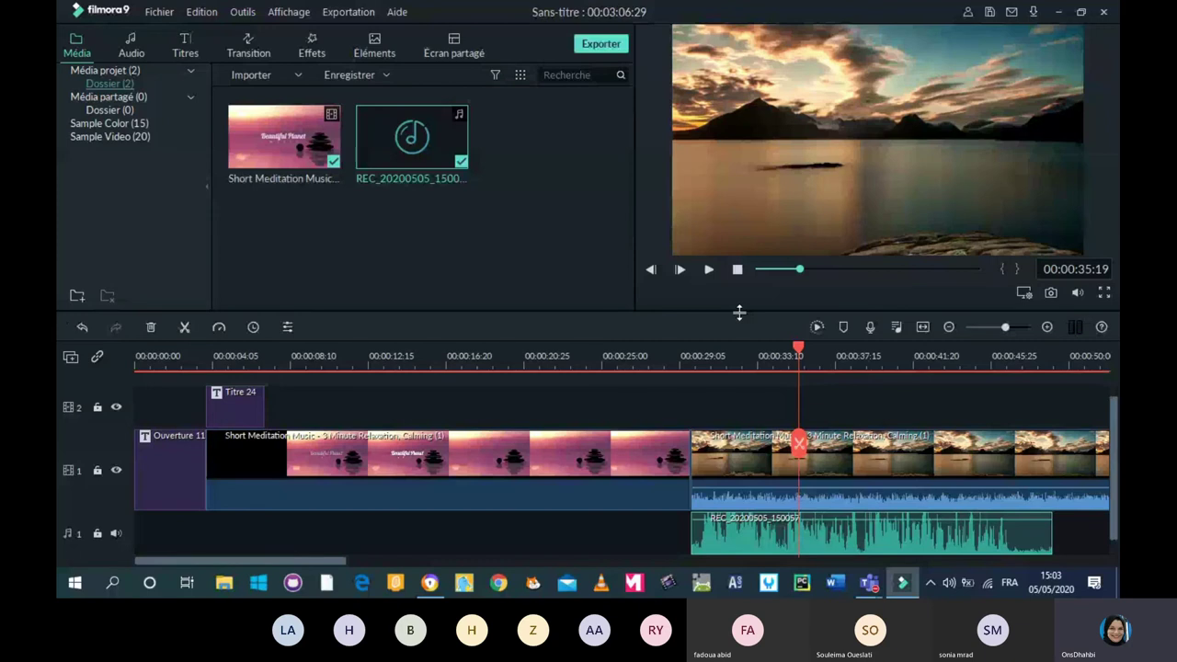
Lower the second Short Meditation Music clip's volume to -21.93 dB and play through the voice-over section.
{"action": "left_click", "coordinate": [830, 461]}
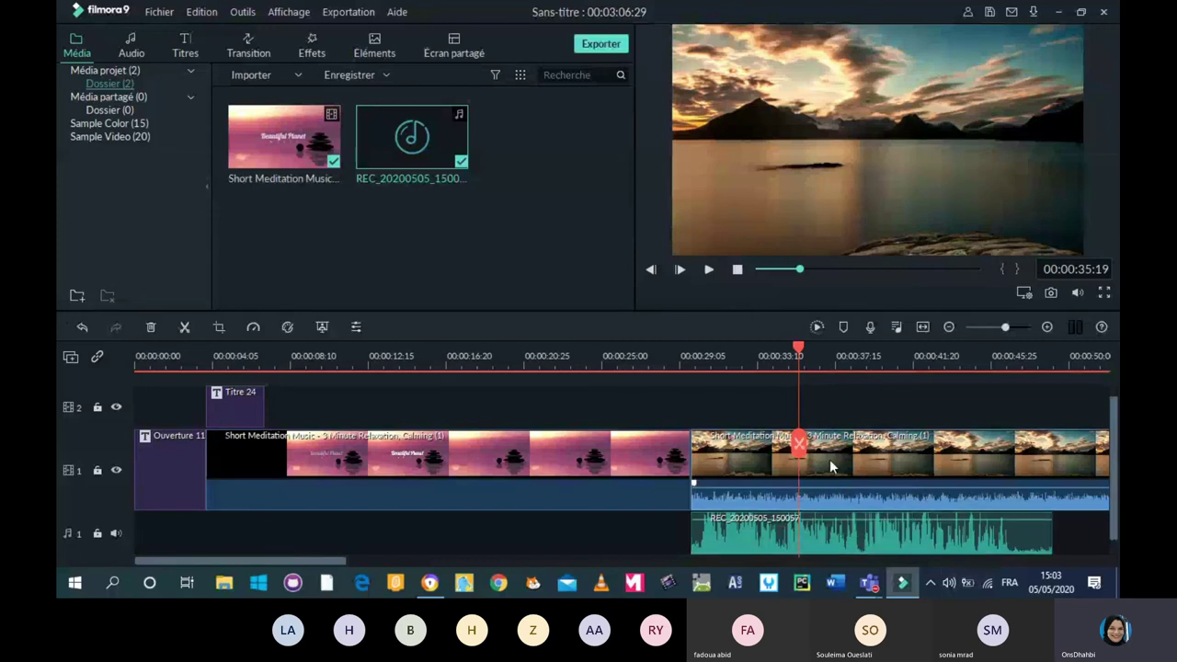
{"action": "double_click", "coordinate": [830, 466]}
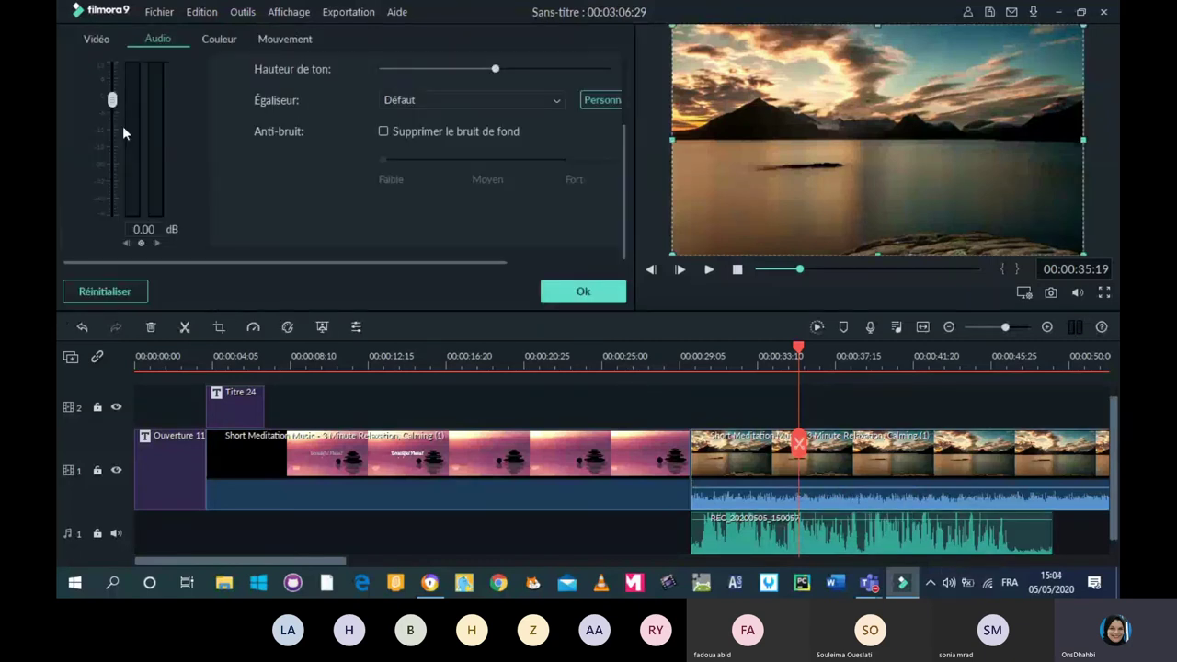
{"action": "left_click_drag", "start_coordinate": [110, 102], "coordinate": [111, 157]}
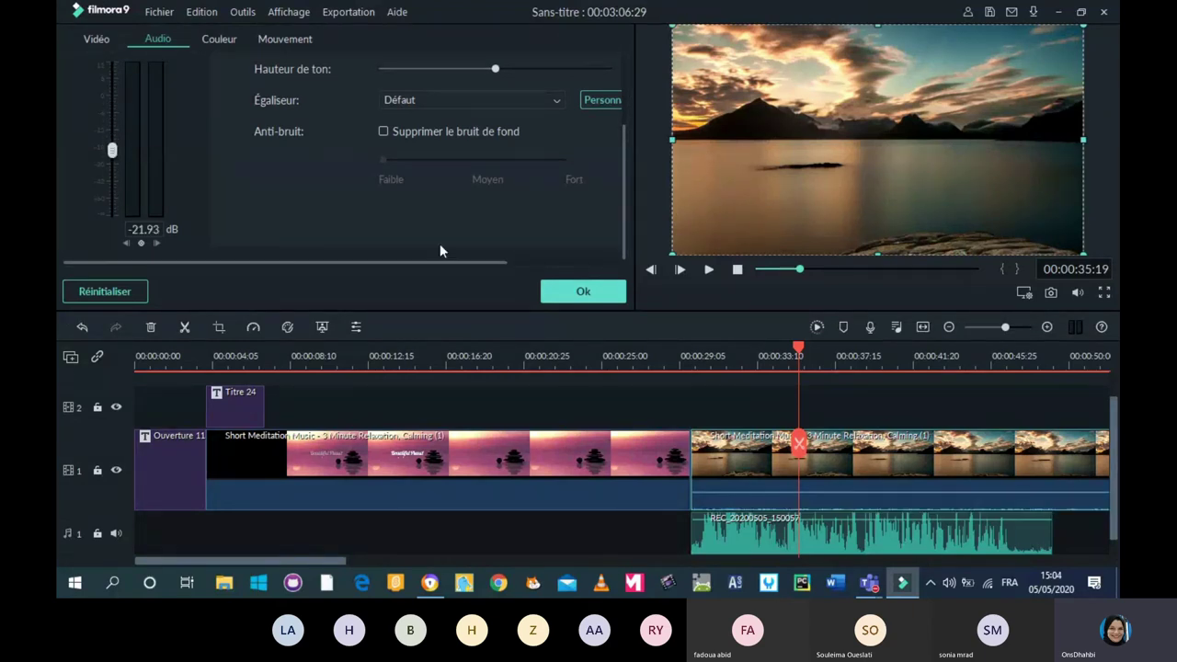
{"action": "left_click", "coordinate": [566, 290]}
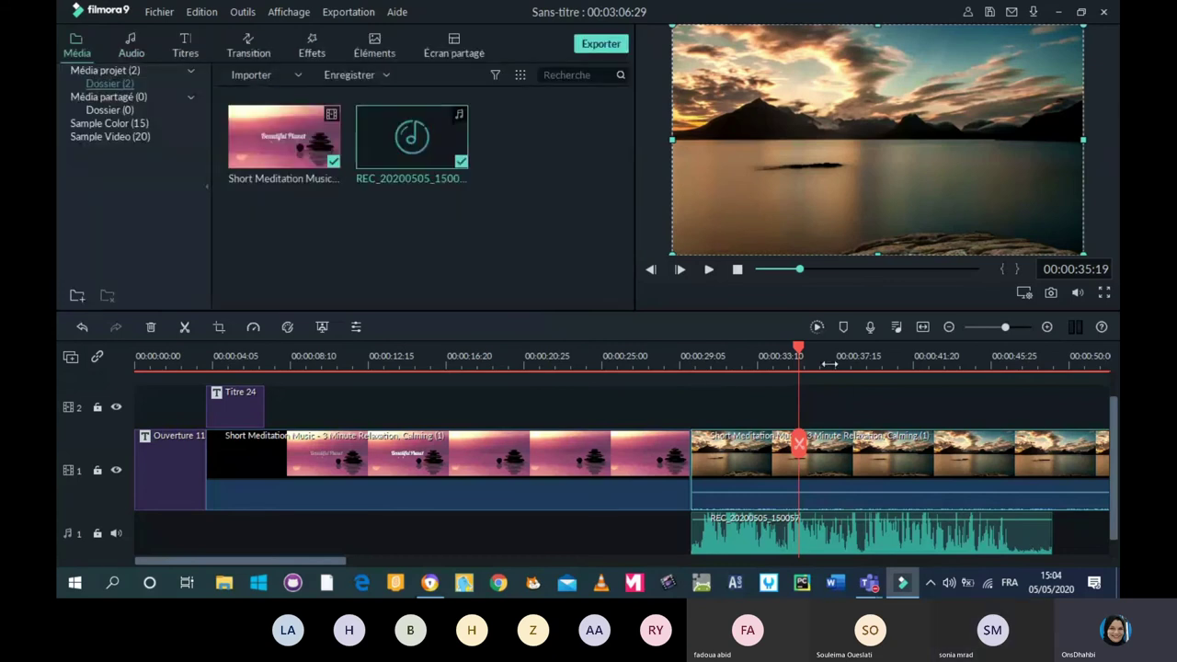
{"action": "left_click", "coordinate": [686, 386]}
{"action": "left_click", "coordinate": [680, 385]}
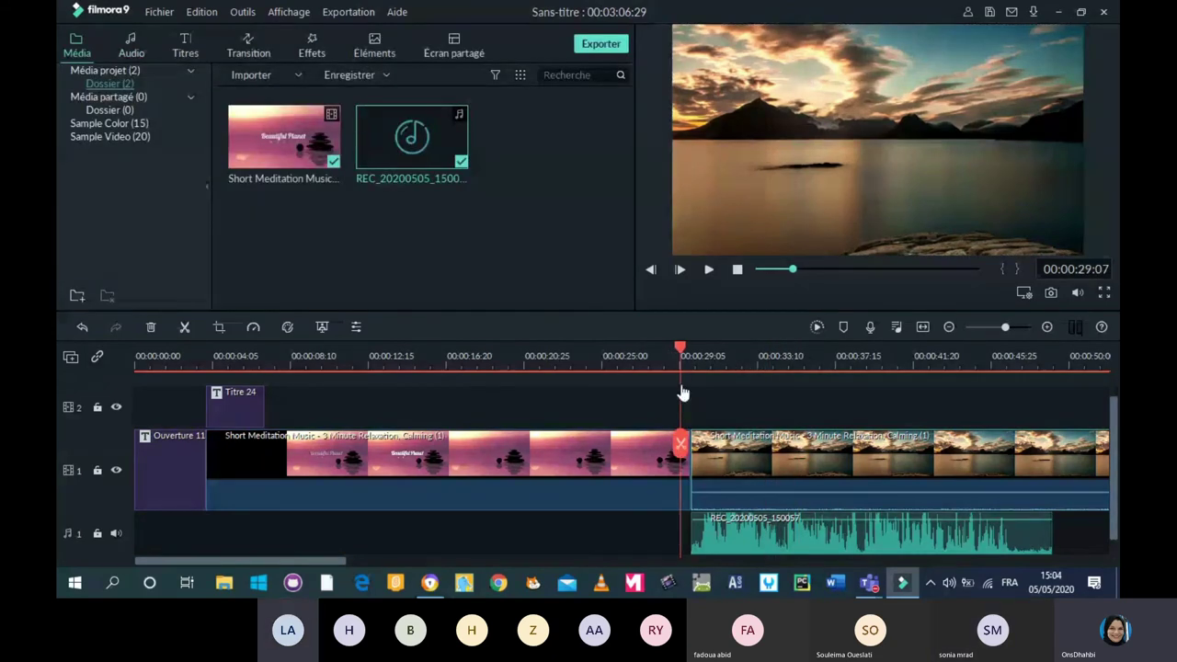
{"action": "left_click", "coordinate": [709, 270]}
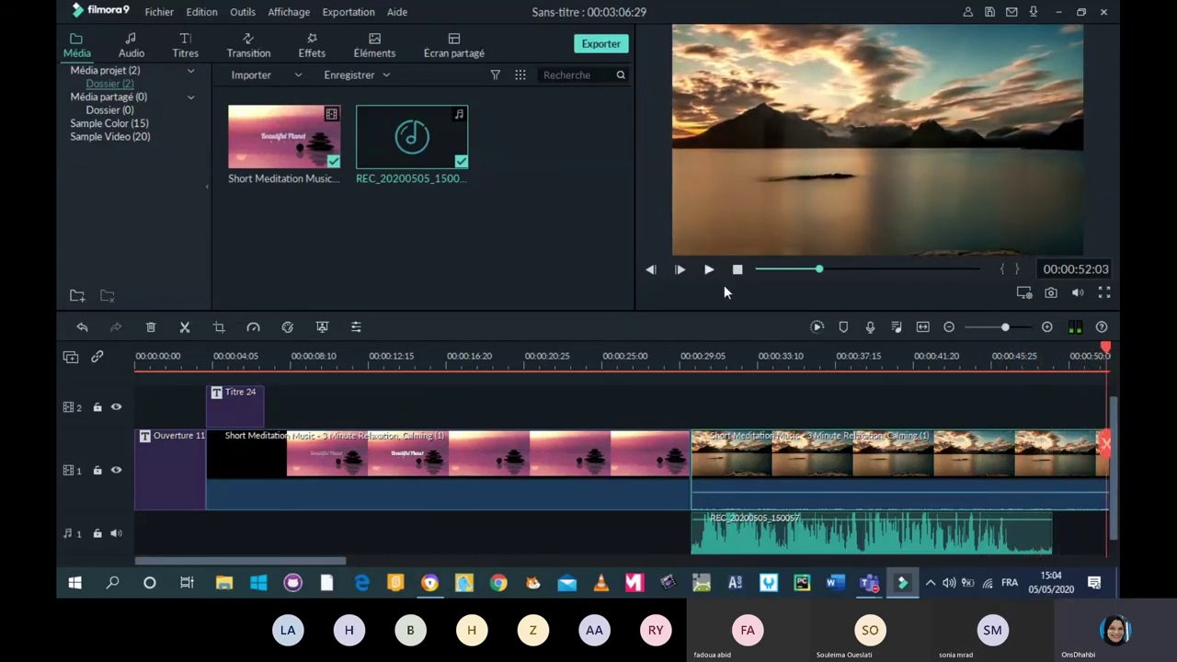
Split the second video clip at 00:00:49:02, where the voice recording ends.
{"action": "left_click_drag", "start_coordinate": [289, 560], "coordinate": [350, 559]}
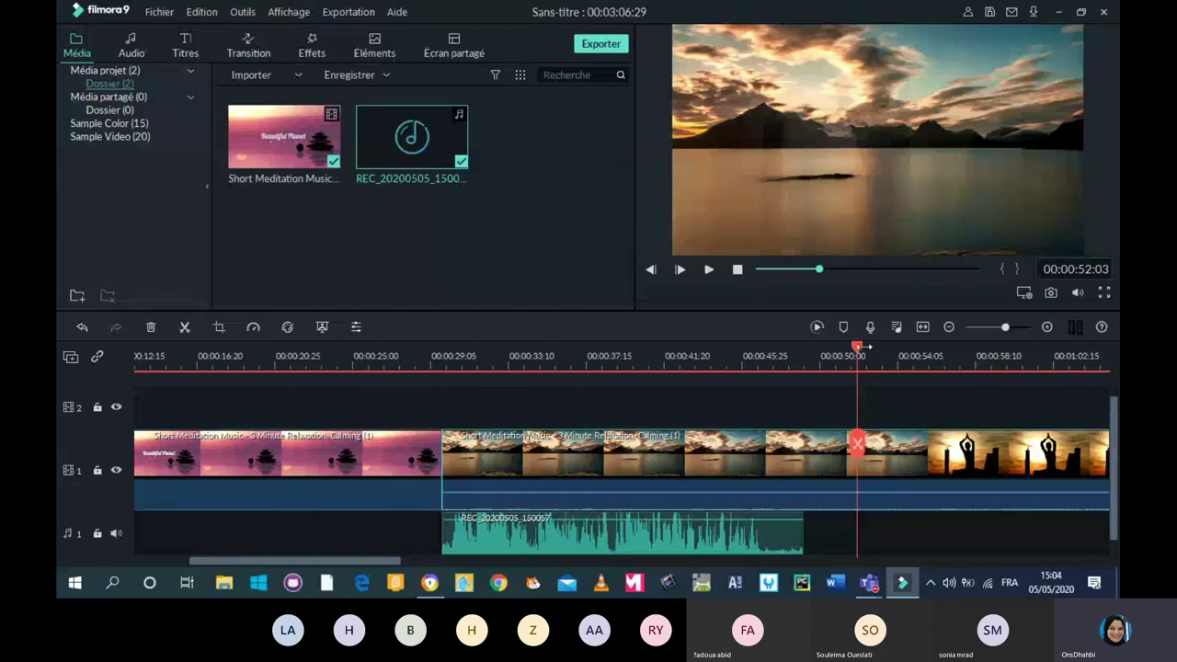
{"action": "left_click_drag", "start_coordinate": [854, 343], "coordinate": [807, 387]}
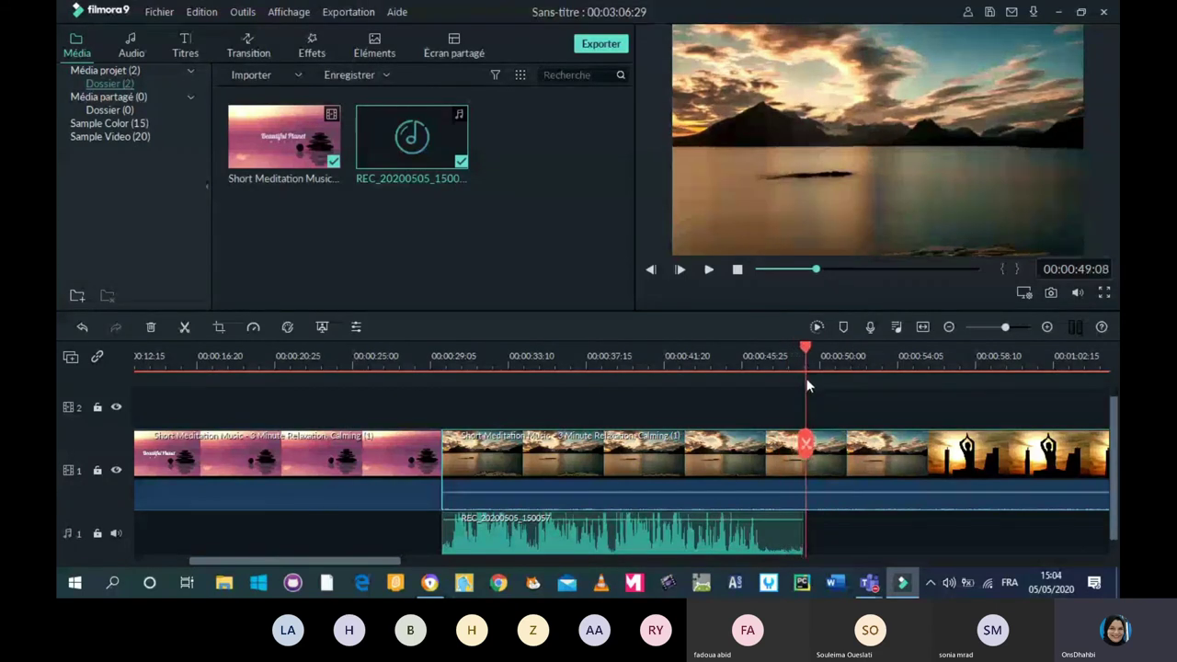
{"action": "left_click_drag", "start_coordinate": [806, 389], "coordinate": [801, 446]}
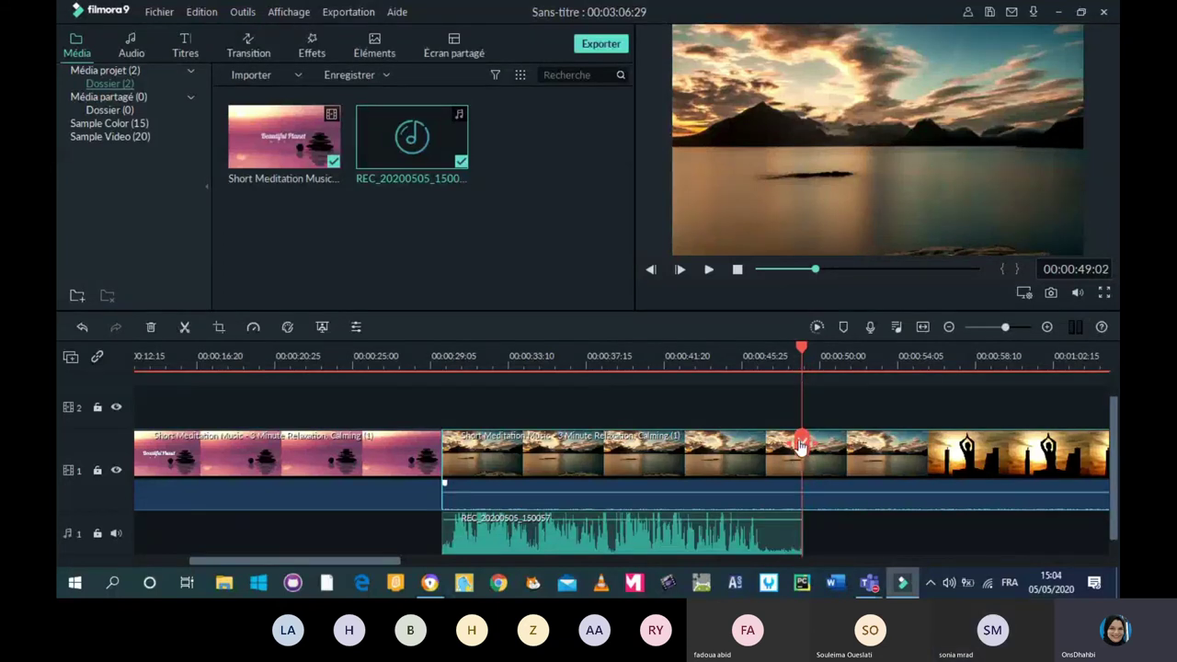
{"action": "left_click", "coordinate": [801, 445]}
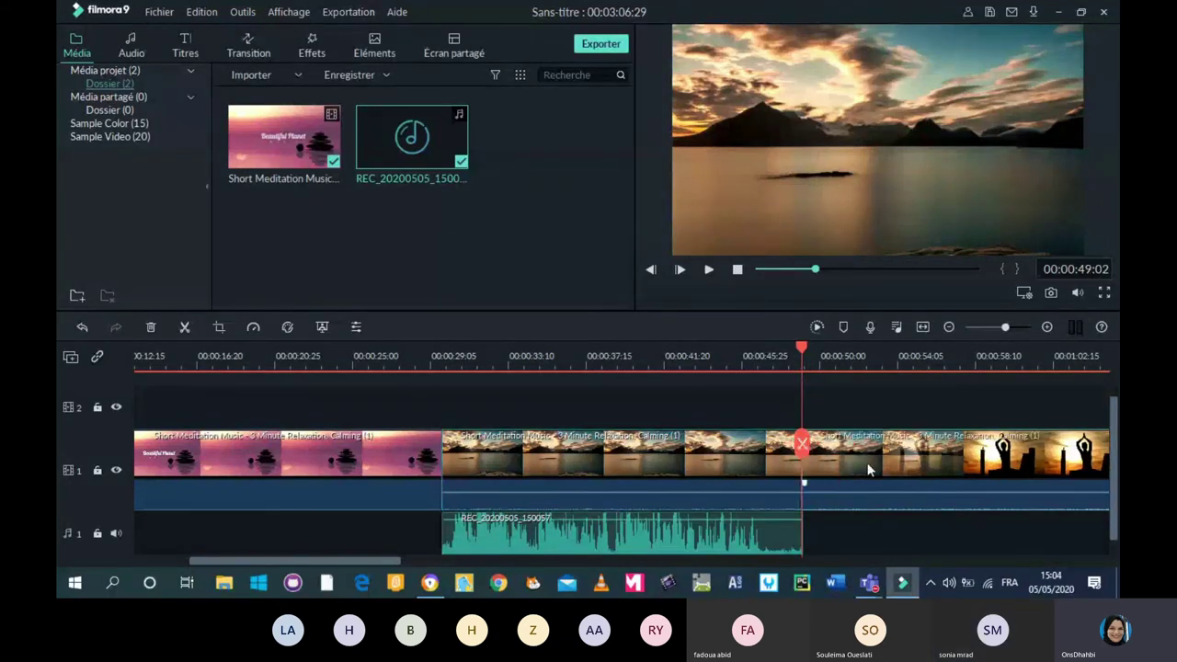
Set the volume of the video segment after the 00:00:49:02 split to 5.17 dB.
{"action": "double_click", "coordinate": [867, 467]}
{"action": "left_click_drag", "start_coordinate": [113, 150], "coordinate": [114, 66]}
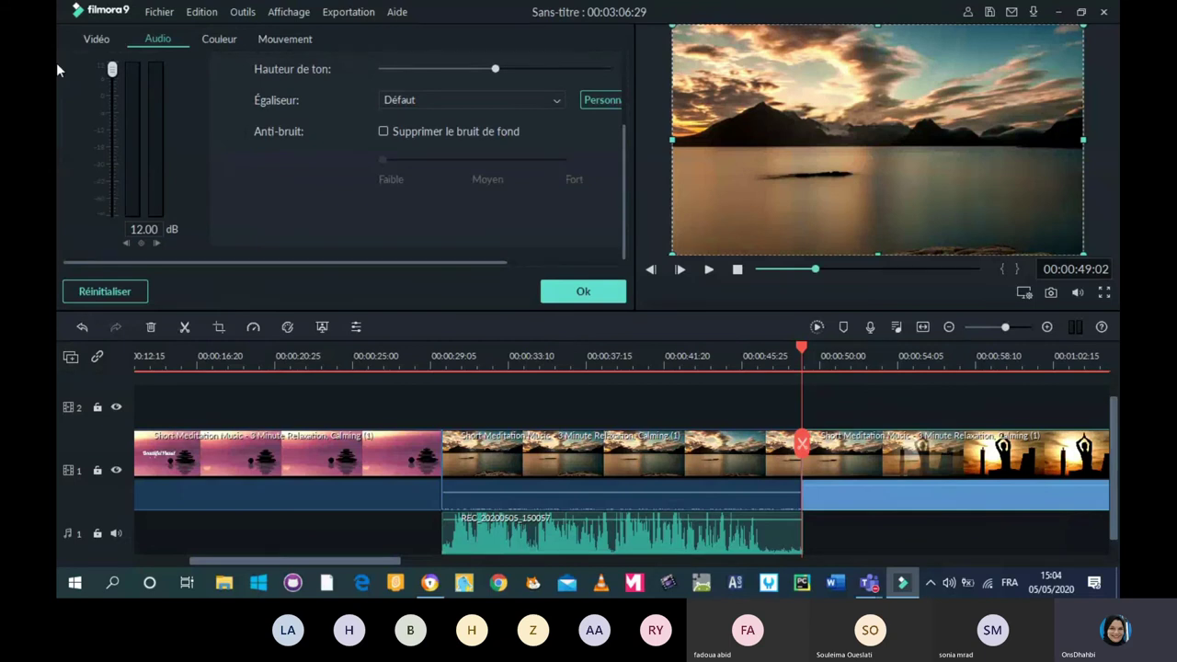
{"action": "left_click_drag", "start_coordinate": [112, 69], "coordinate": [113, 88]}
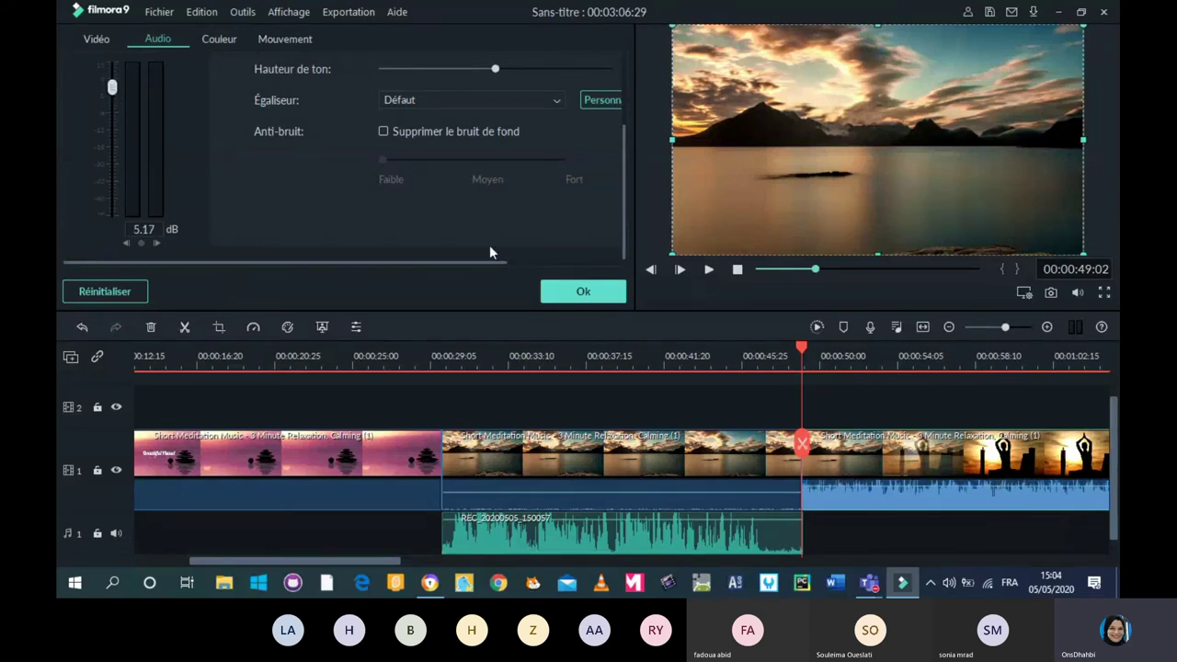
{"action": "left_click", "coordinate": [563, 292]}
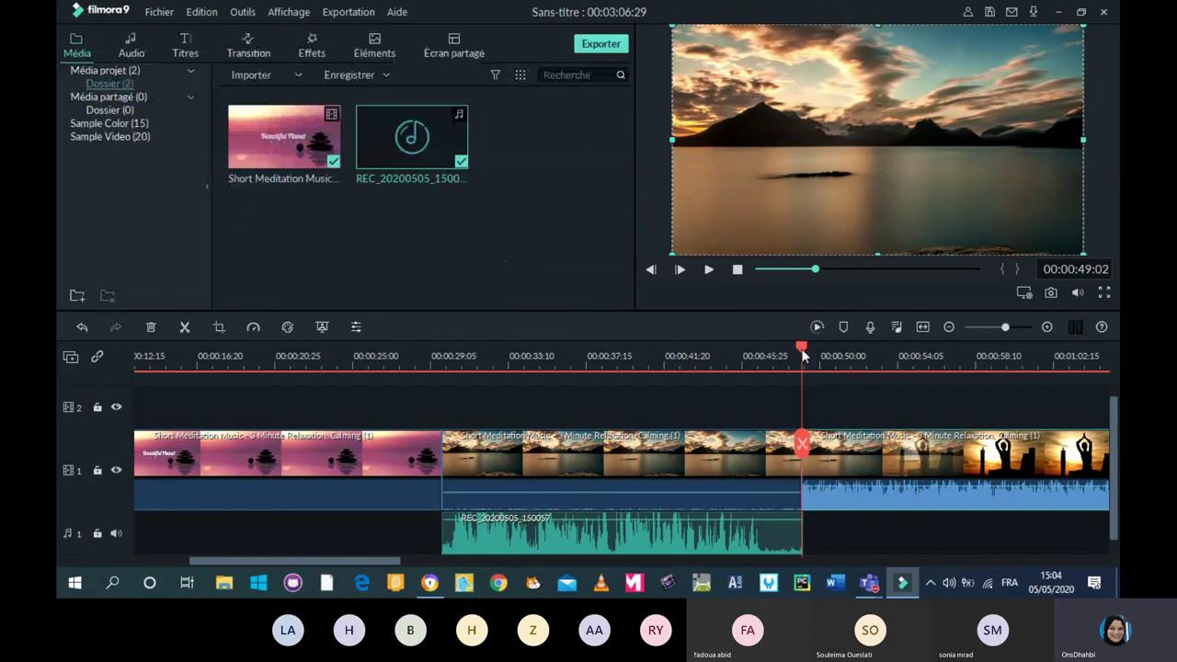
Play parts of the muted clip, the voice-over section and the louder last segment to compare their audio levels.
{"action": "left_click", "coordinate": [512, 418]}
{"action": "left_click_drag", "start_coordinate": [562, 445], "coordinate": [140, 457]}
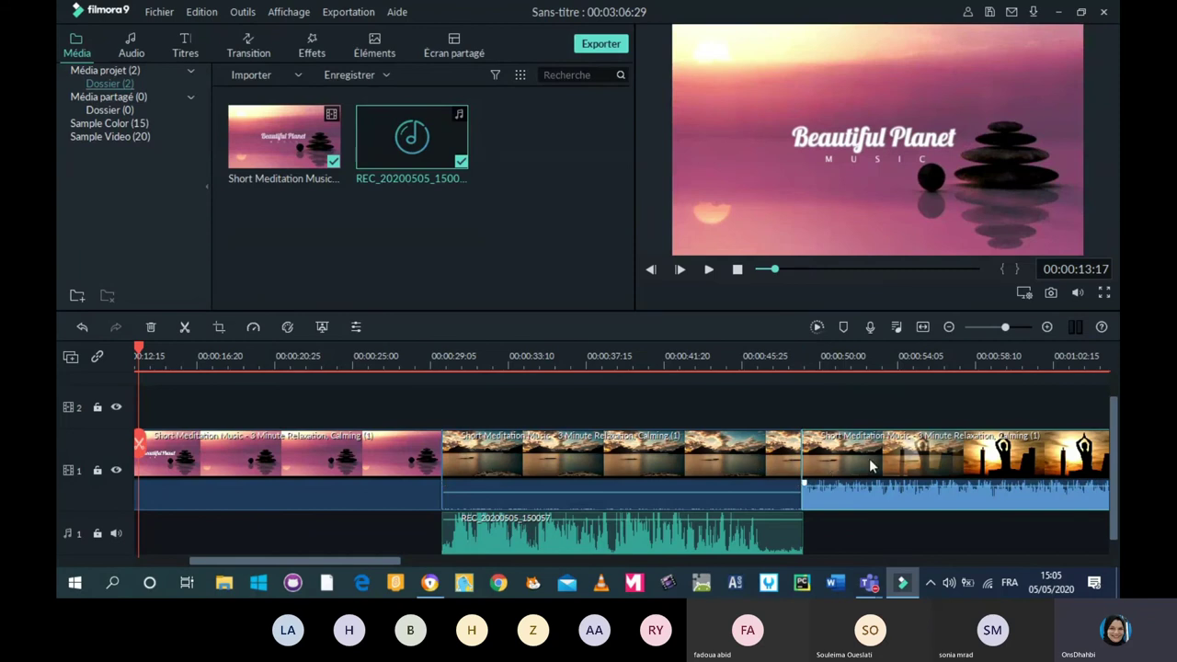
{"action": "left_click", "coordinate": [708, 270]}
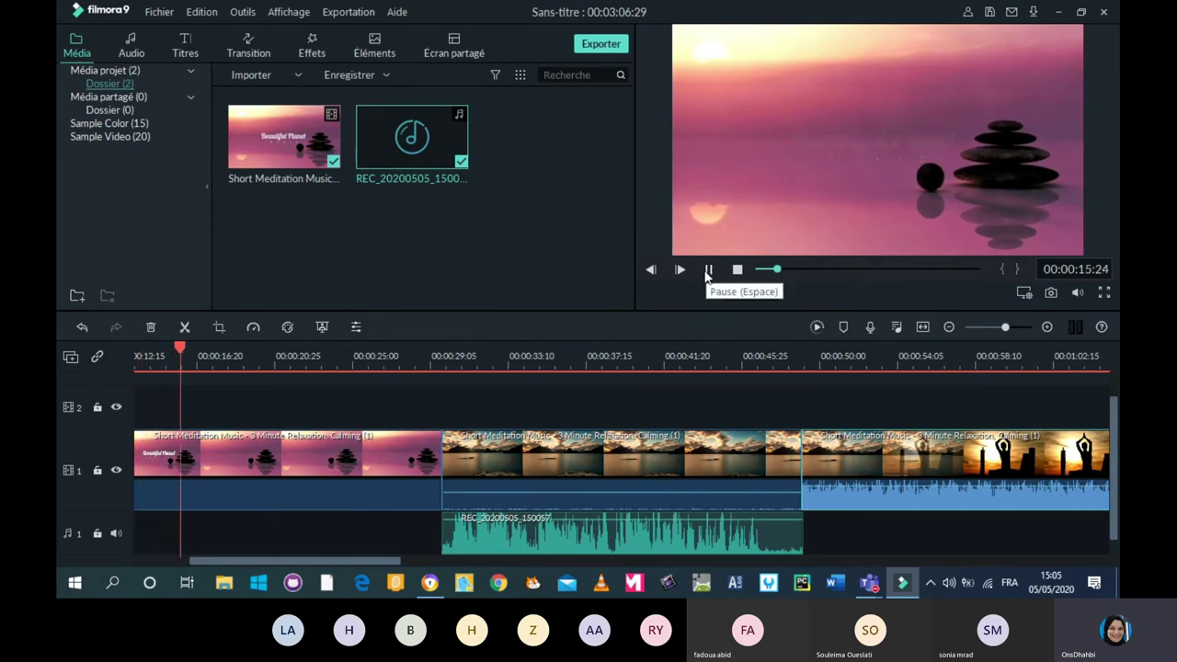
{"action": "left_click_drag", "start_coordinate": [183, 352], "coordinate": [509, 386]}
{"action": "left_click", "coordinate": [708, 269]}
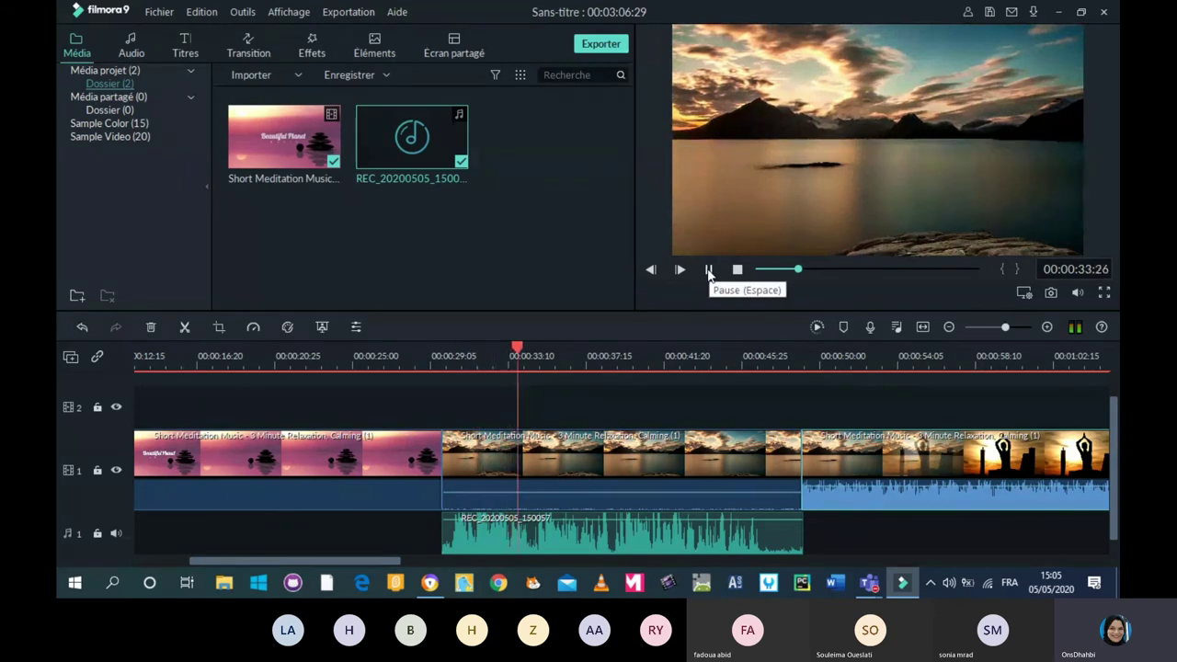
{"action": "left_click", "coordinate": [708, 270]}
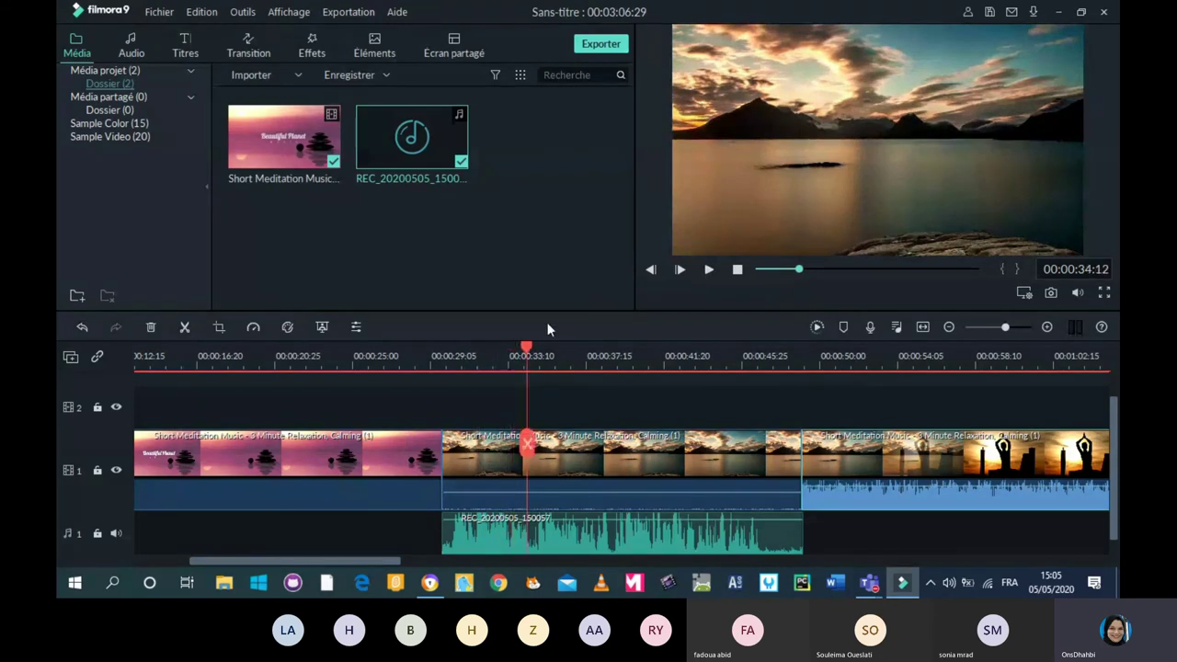
{"action": "left_click", "coordinate": [708, 270]}
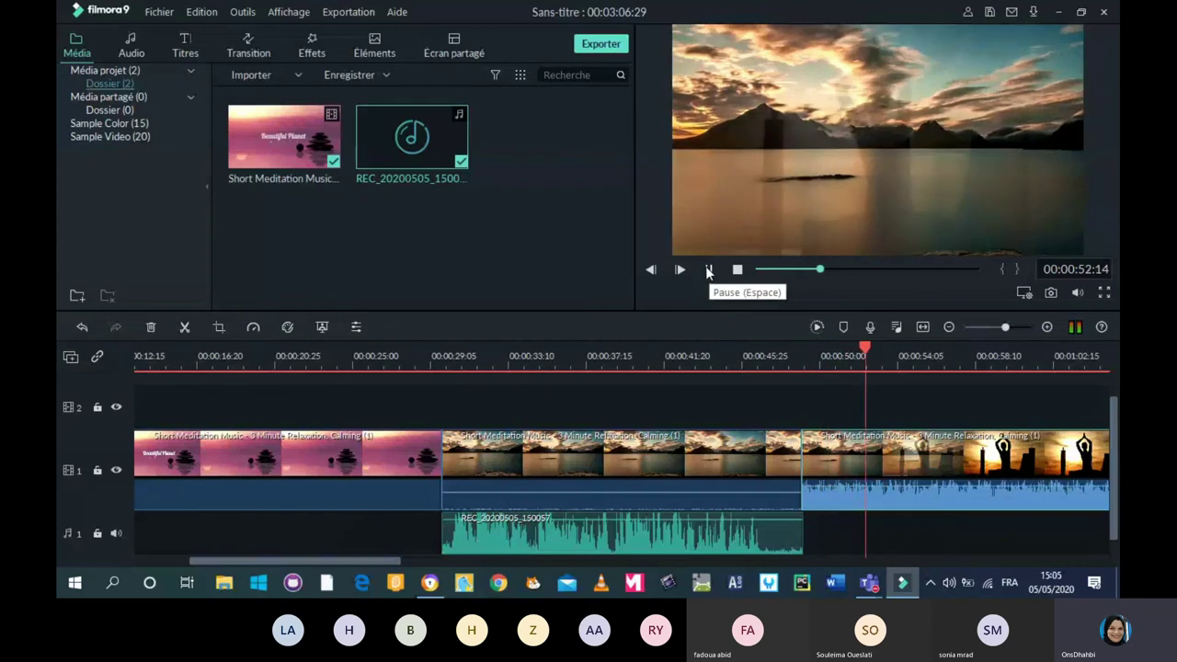
{"action": "left_click", "coordinate": [708, 269]}
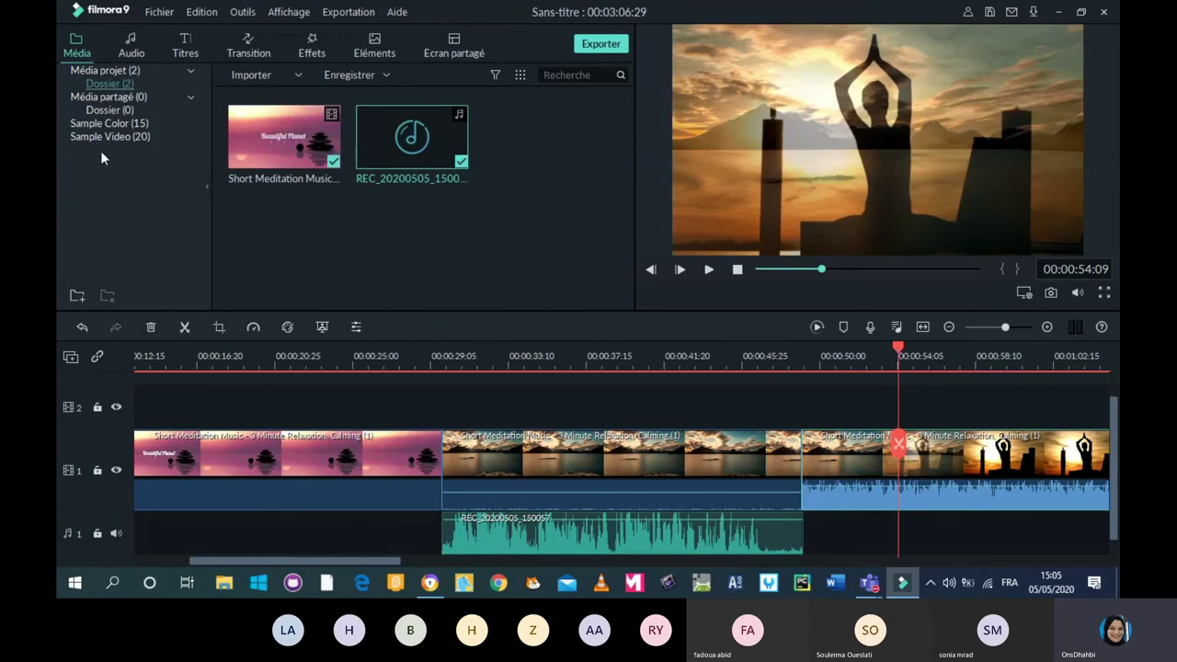
Add a second audio track below the voice recording's track.
{"action": "left_click", "coordinate": [70, 357]}
{"action": "key", "text": "Escape"}
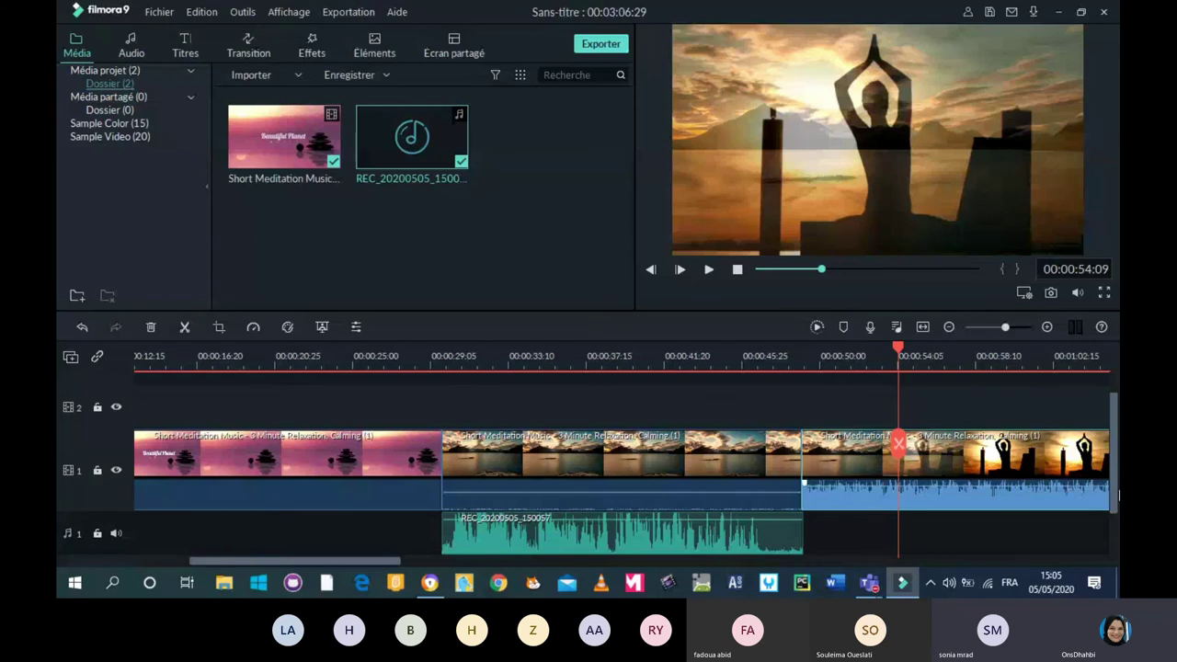
{"action": "left_click_drag", "start_coordinate": [1116, 497], "coordinate": [1113, 556]}
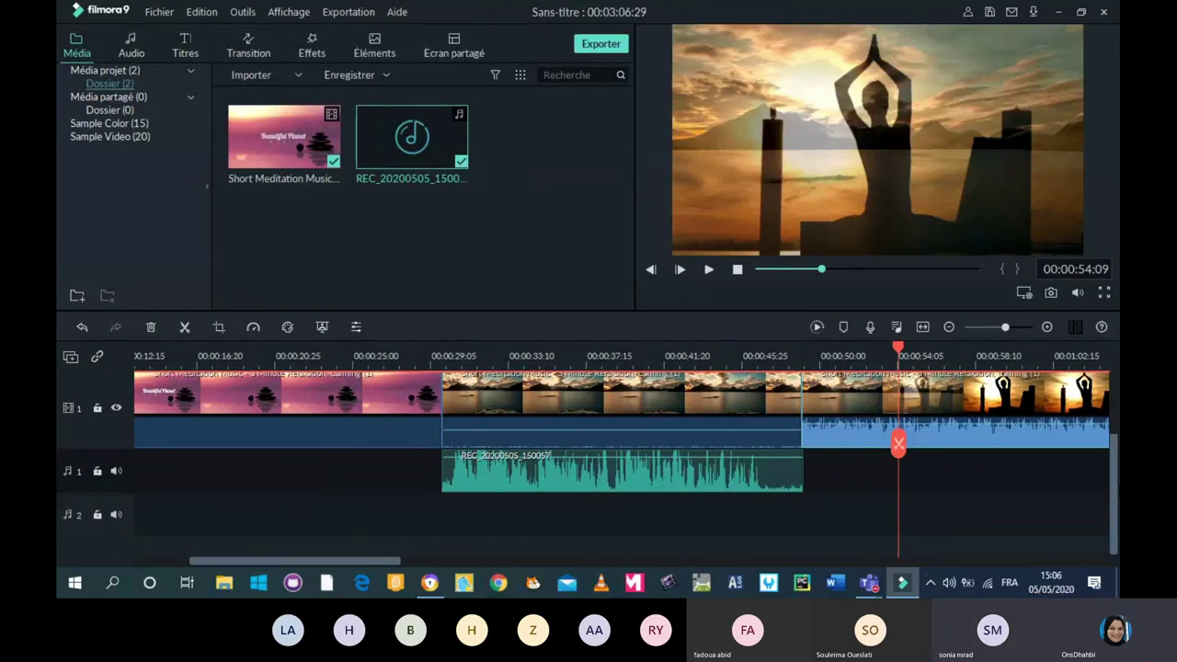
Select the voice recording, lock audio track 1, and unlock the track again.
{"action": "left_click", "coordinate": [526, 467]}
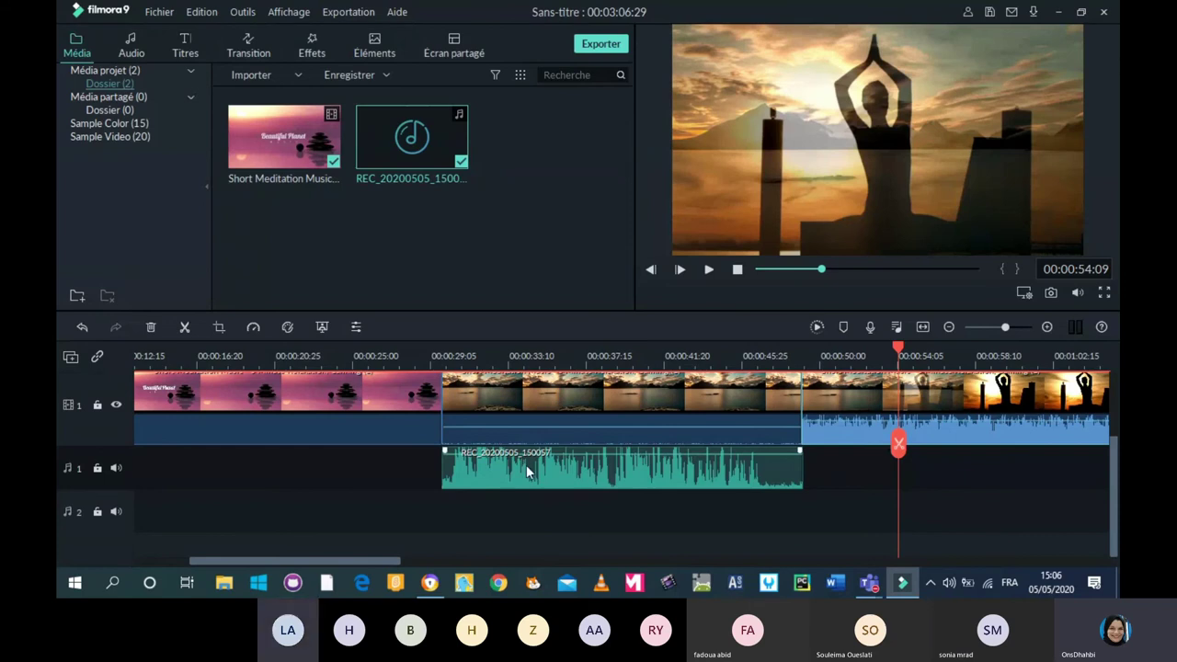
{"action": "left_click", "coordinate": [92, 474]}
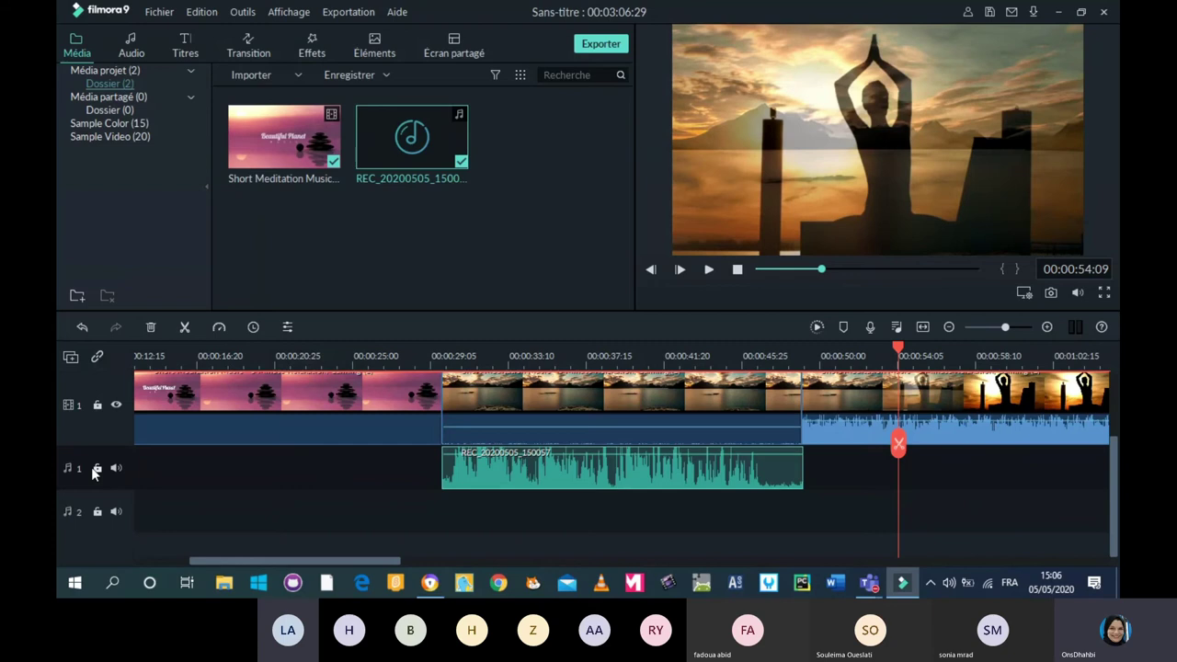
{"action": "left_click", "coordinate": [93, 468]}
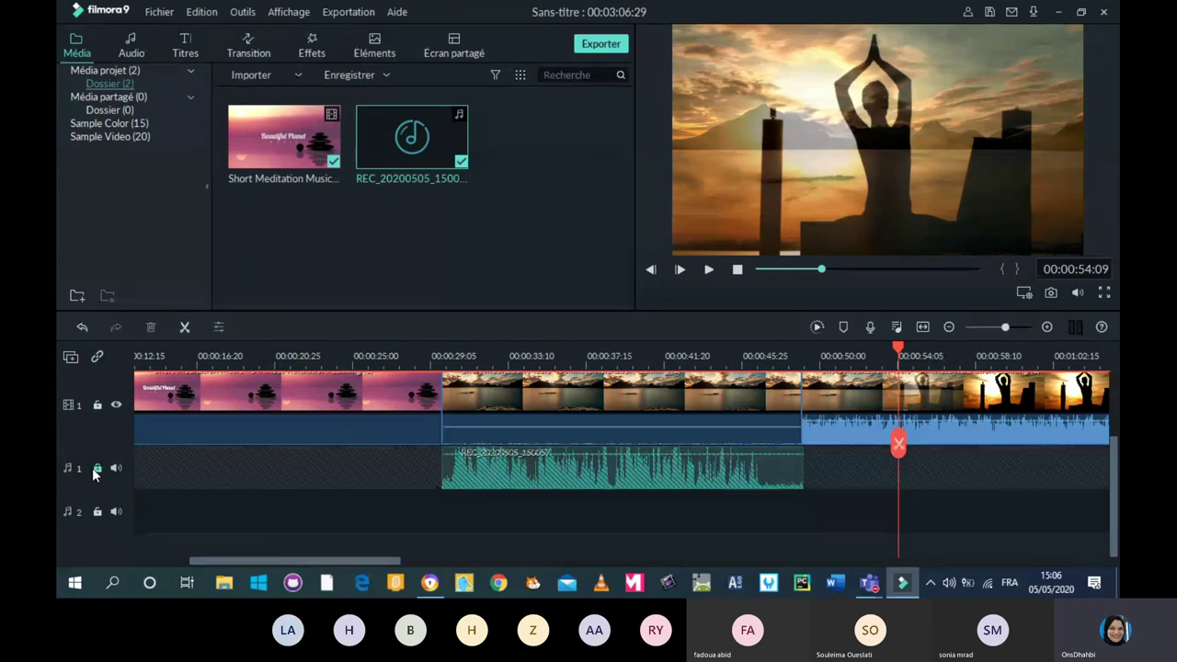
{"action": "left_click", "coordinate": [96, 468]}
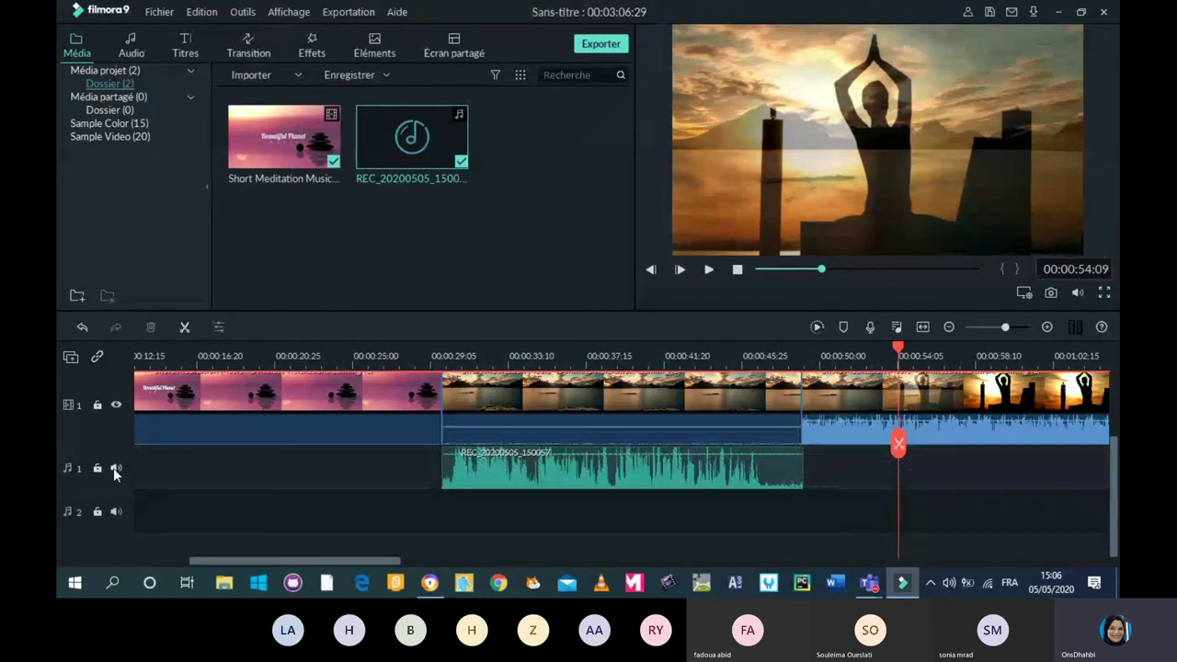
Mute audio track 1 and play part of the voice-over section to check the sound without the recording.
{"action": "left_click", "coordinate": [116, 469]}
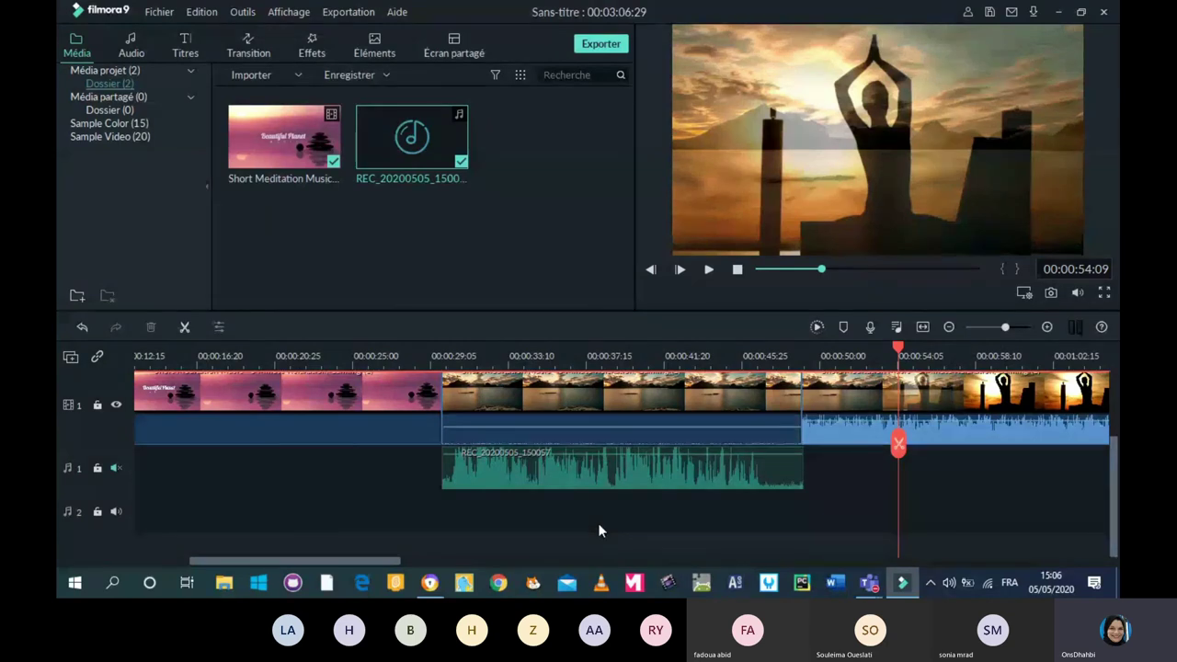
{"action": "left_click_drag", "start_coordinate": [898, 444], "coordinate": [436, 444]}
{"action": "left_click", "coordinate": [709, 270]}
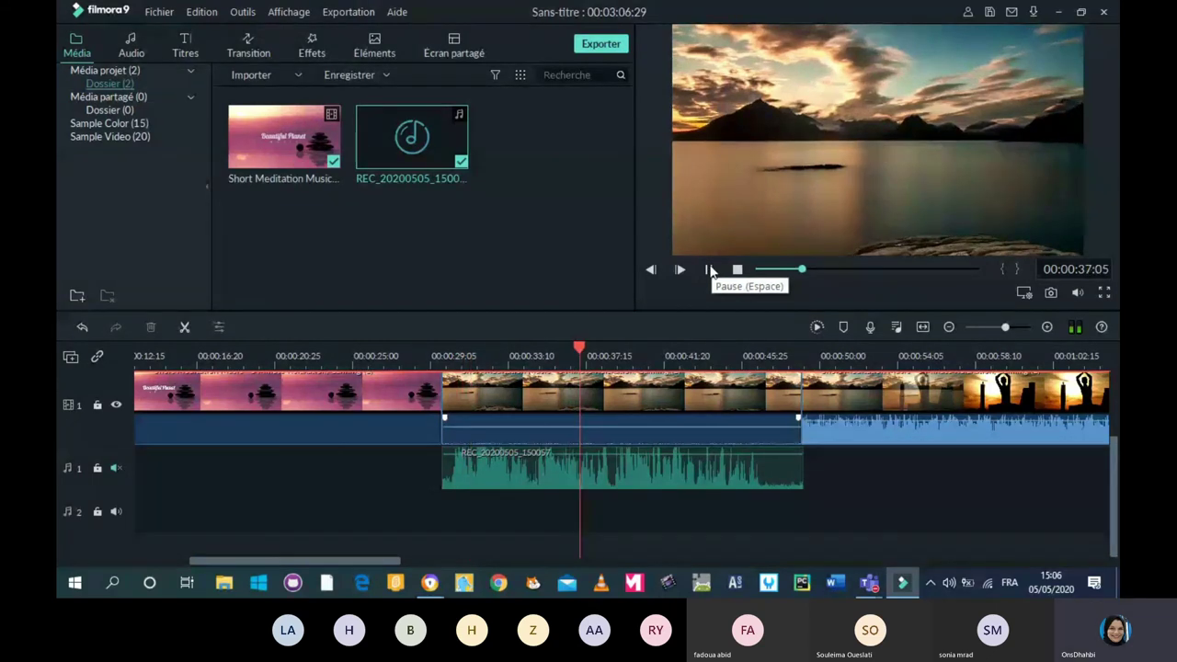
{"action": "left_click", "coordinate": [710, 270]}
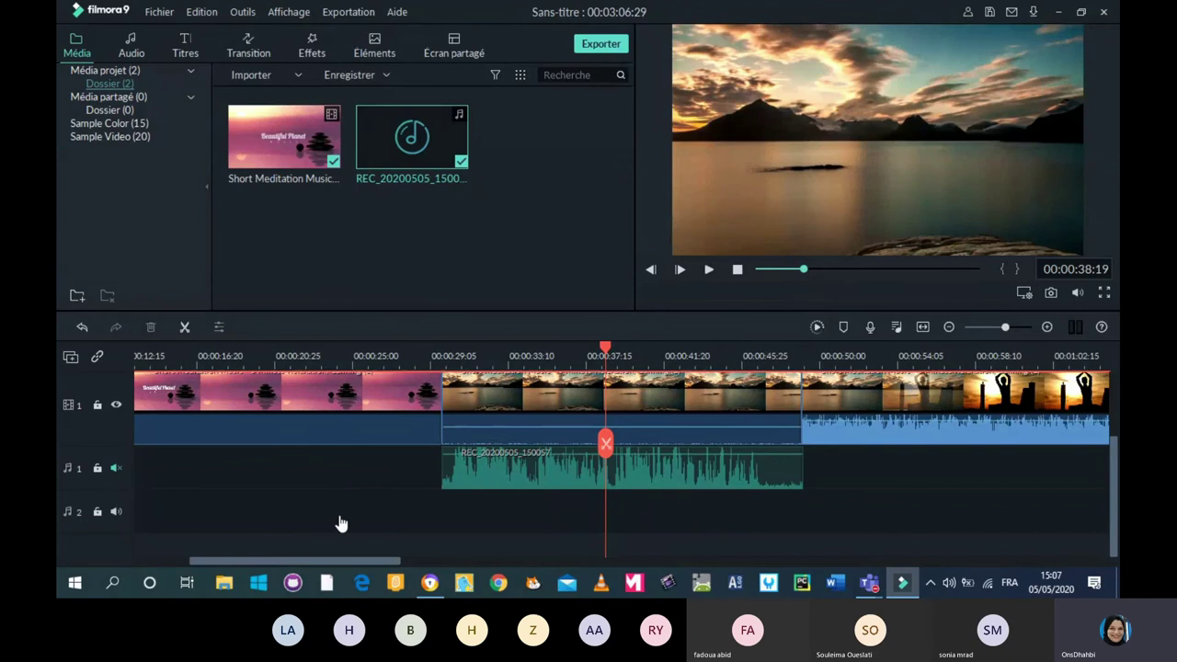
Undo the muting of audio track 1.
{"action": "left_click_drag", "start_coordinate": [335, 560], "coordinate": [408, 572]}
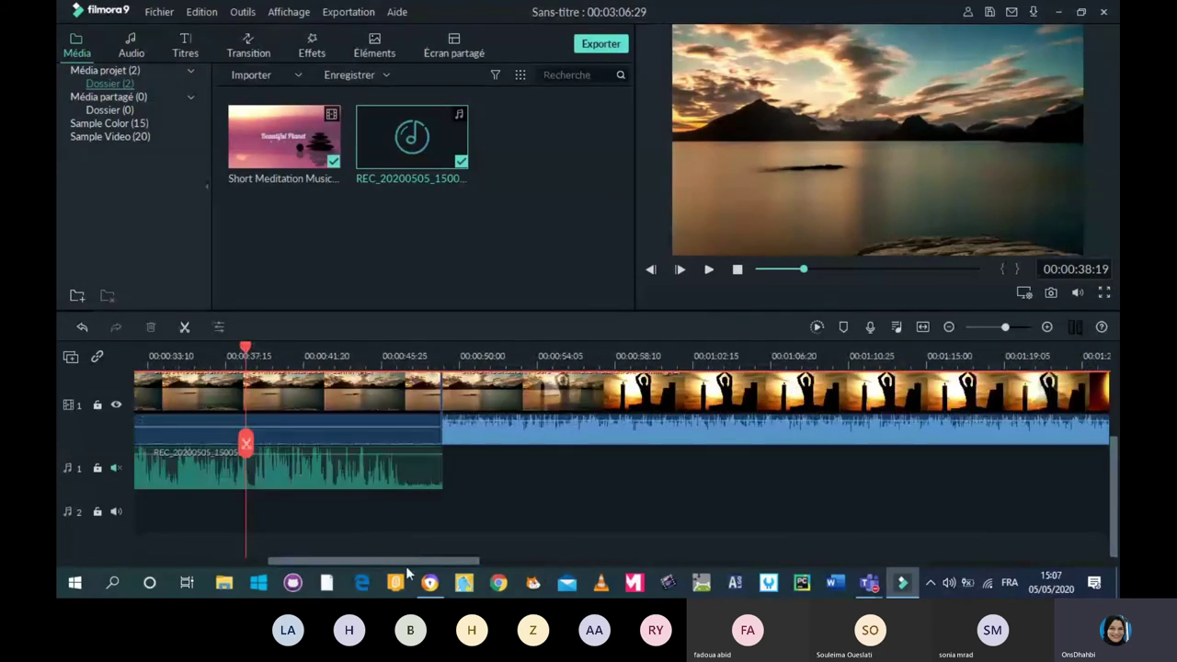
{"action": "scroll", "coordinate": [391, 348], "scroll_direction": "up", "scroll_amount": 4}
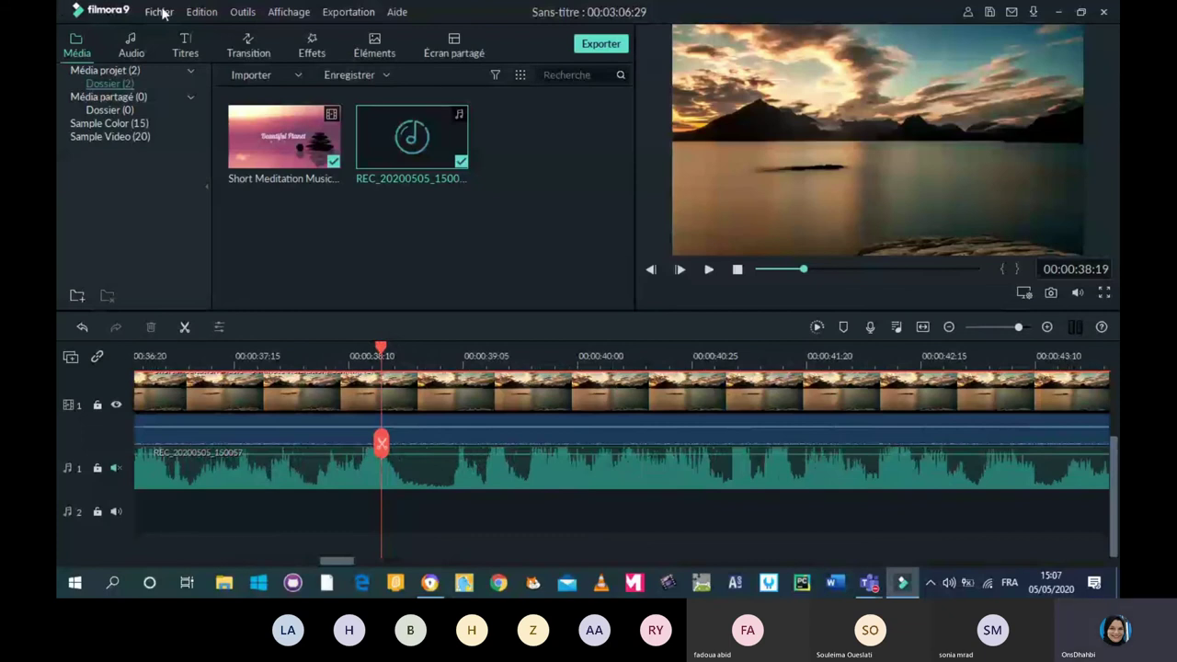
{"action": "left_click", "coordinate": [197, 13]}
{"action": "left_click", "coordinate": [199, 29]}
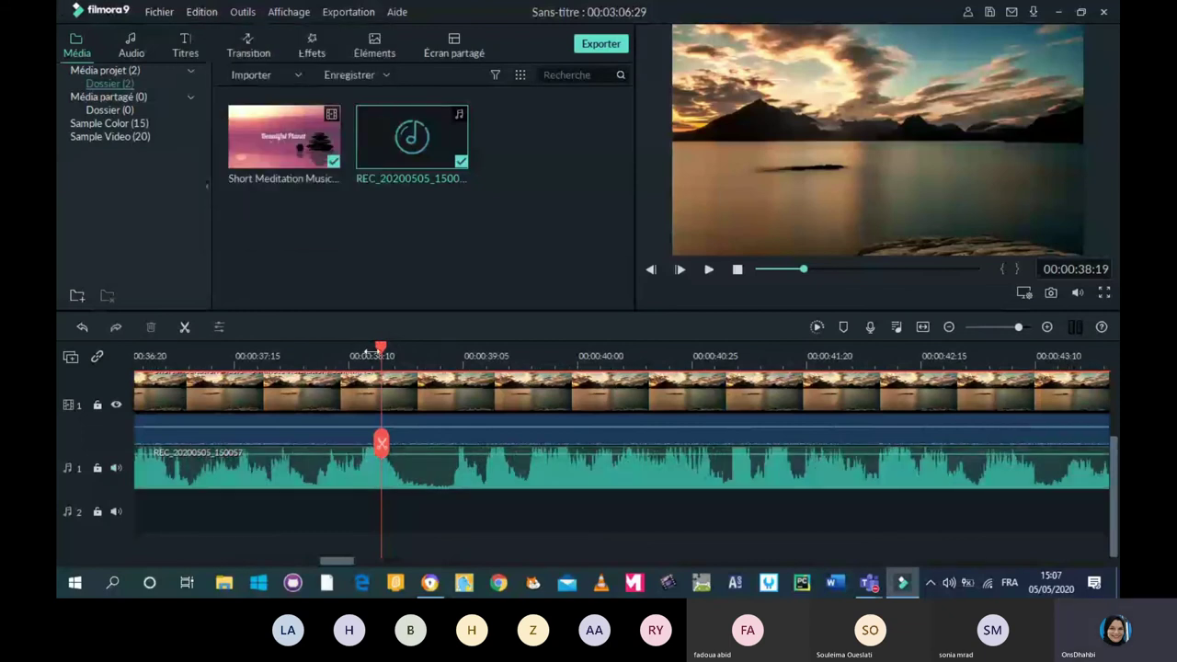
Split the video clip at 00:01:22:06, near the start of the silhouette-against-the-sun scene.
{"action": "mouse_move", "coordinate": [383, 342]}
{"action": "left_mouse_down"}
{"action": "mouse_move", "coordinate": [589, 395]}
{"action": "mouse_move", "coordinate": [1094, 453]}
{"action": "mouse_move", "coordinate": [1055, 464]}
{"action": "mouse_move", "coordinate": [941, 439]}
{"action": "mouse_move", "coordinate": [1094, 405]}
{"action": "mouse_move", "coordinate": [1044, 424]}
{"action": "mouse_move", "coordinate": [1115, 444]}
{"action": "mouse_move", "coordinate": [977, 451]}
{"action": "mouse_move", "coordinate": [1118, 467]}
{"action": "mouse_move", "coordinate": [425, 469]}
{"action": "mouse_move", "coordinate": [1108, 455]}
{"action": "mouse_move", "coordinate": [1093, 472]}
{"action": "mouse_move", "coordinate": [1119, 513]}
{"action": "mouse_move", "coordinate": [1088, 514]}
{"action": "mouse_move", "coordinate": [1118, 517]}
{"action": "mouse_move", "coordinate": [1101, 511]}
{"action": "mouse_move", "coordinate": [1092, 517]}
{"action": "mouse_move", "coordinate": [1107, 517]}
{"action": "mouse_move", "coordinate": [1089, 522]}
{"action": "mouse_move", "coordinate": [1098, 544]}
{"action": "mouse_move", "coordinate": [1111, 539]}
{"action": "mouse_move", "coordinate": [1072, 540]}
{"action": "left_mouse_up"}
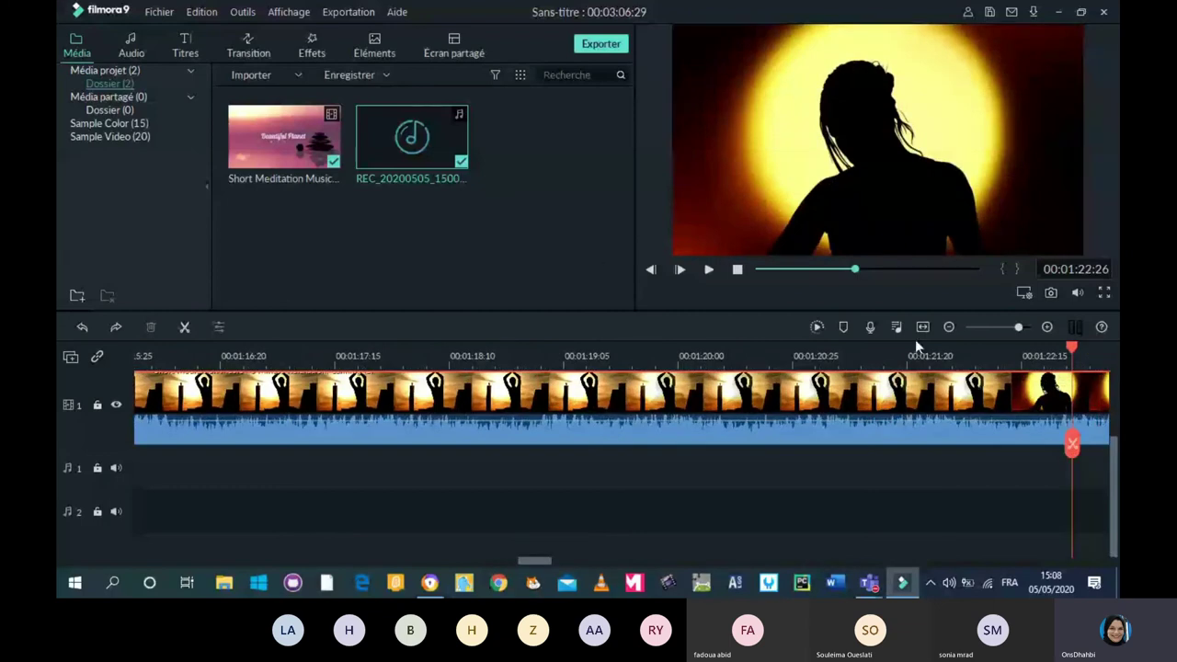
{"action": "left_click", "coordinate": [949, 328]}
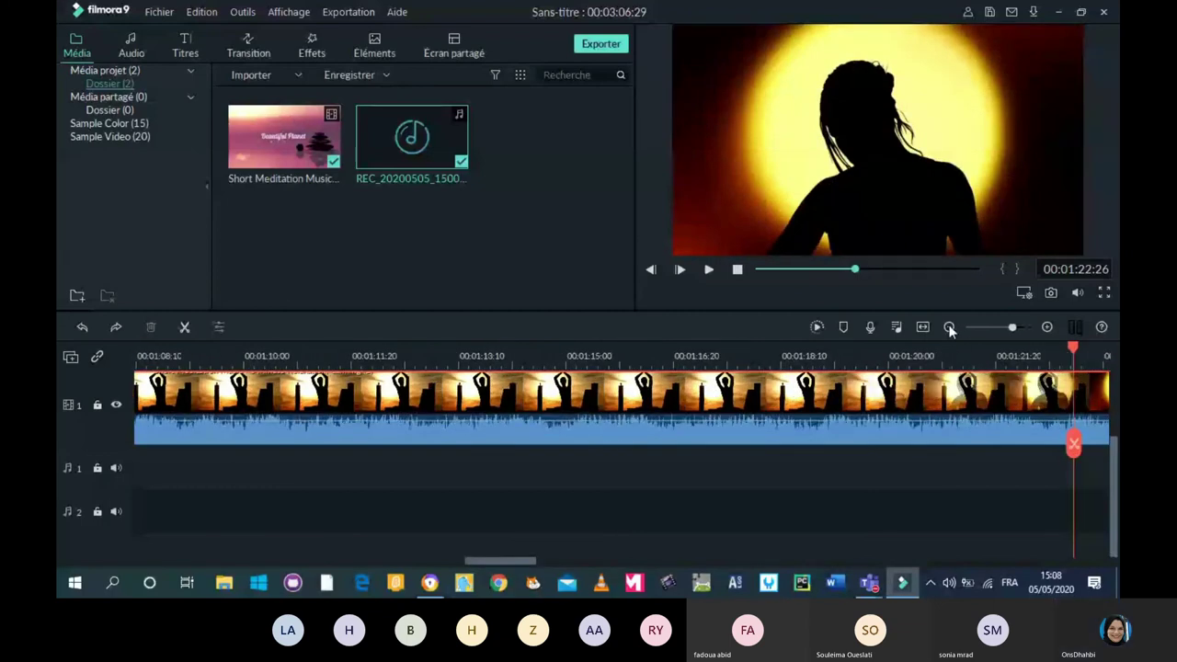
{"action": "left_click", "coordinate": [950, 329]}
{"action": "left_click", "coordinate": [950, 328]}
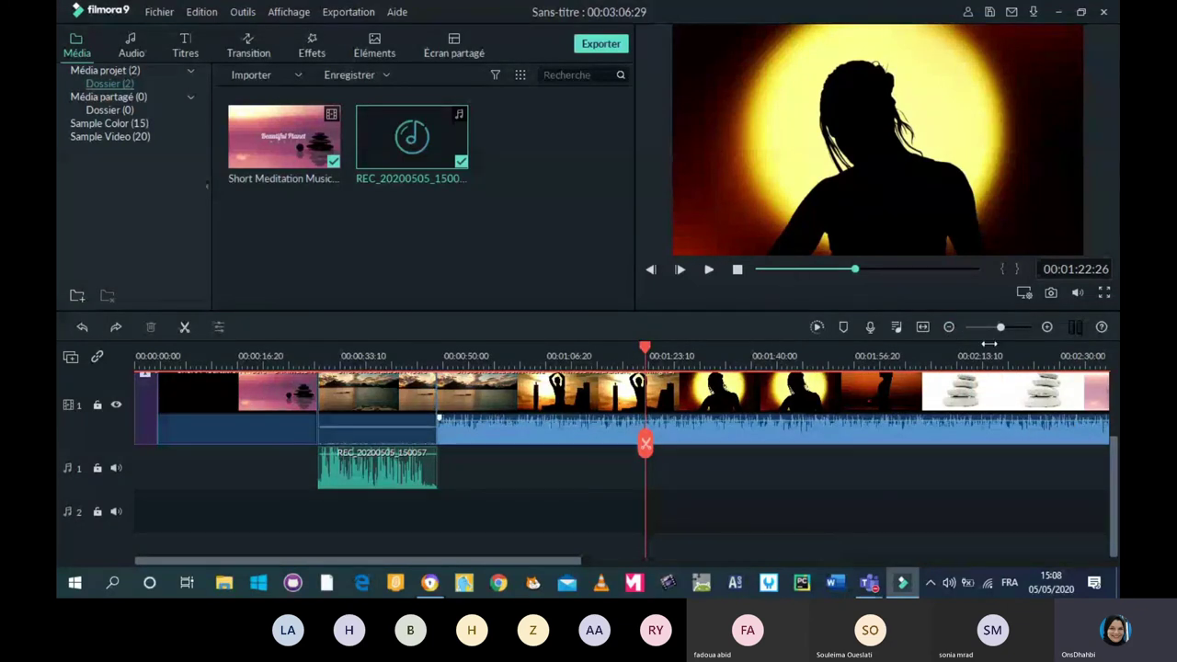
{"action": "left_click", "coordinate": [1047, 328]}
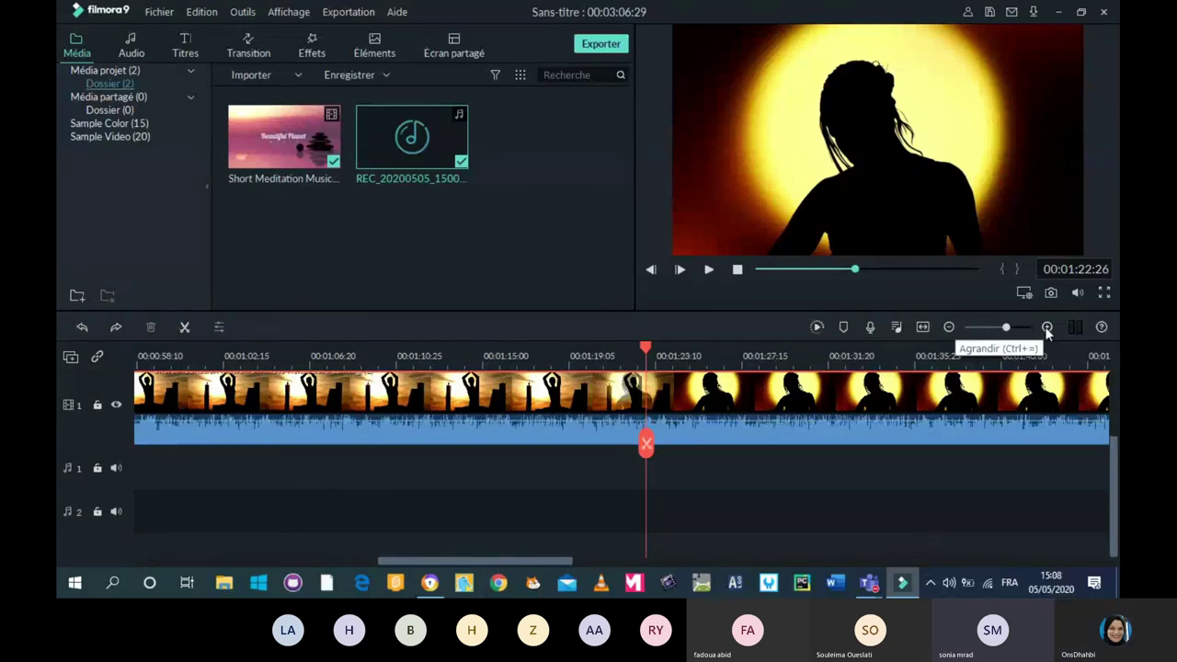
{"action": "left_click", "coordinate": [1046, 328]}
{"action": "left_click", "coordinate": [1046, 328]}
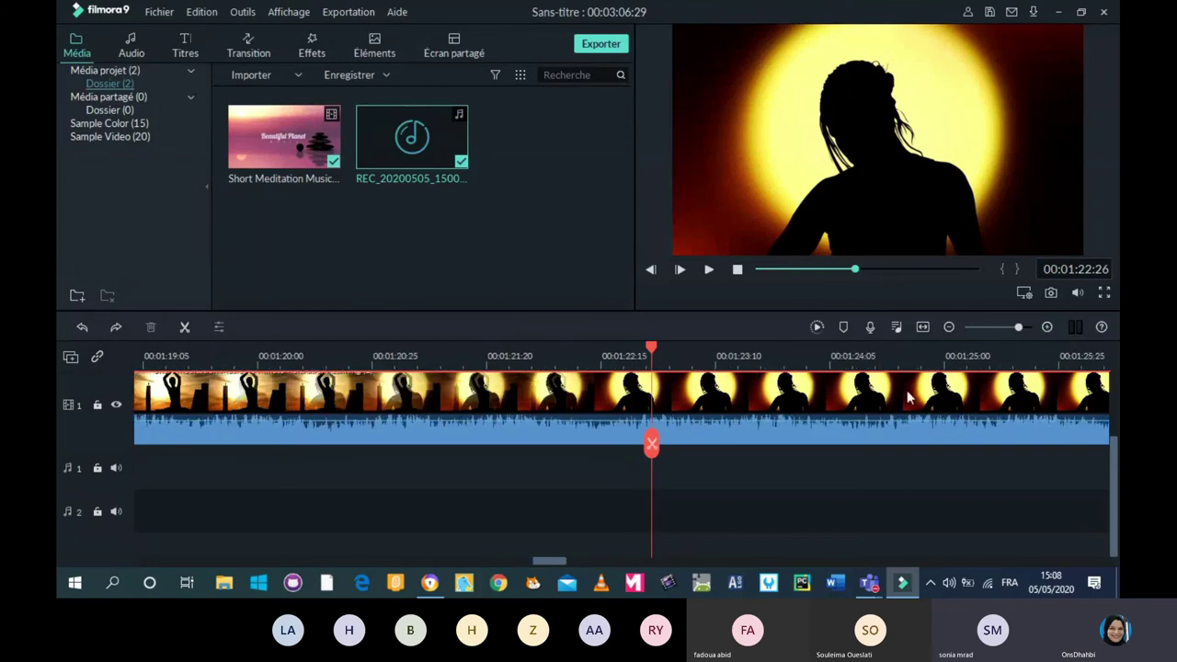
{"action": "left_click", "coordinate": [1043, 328]}
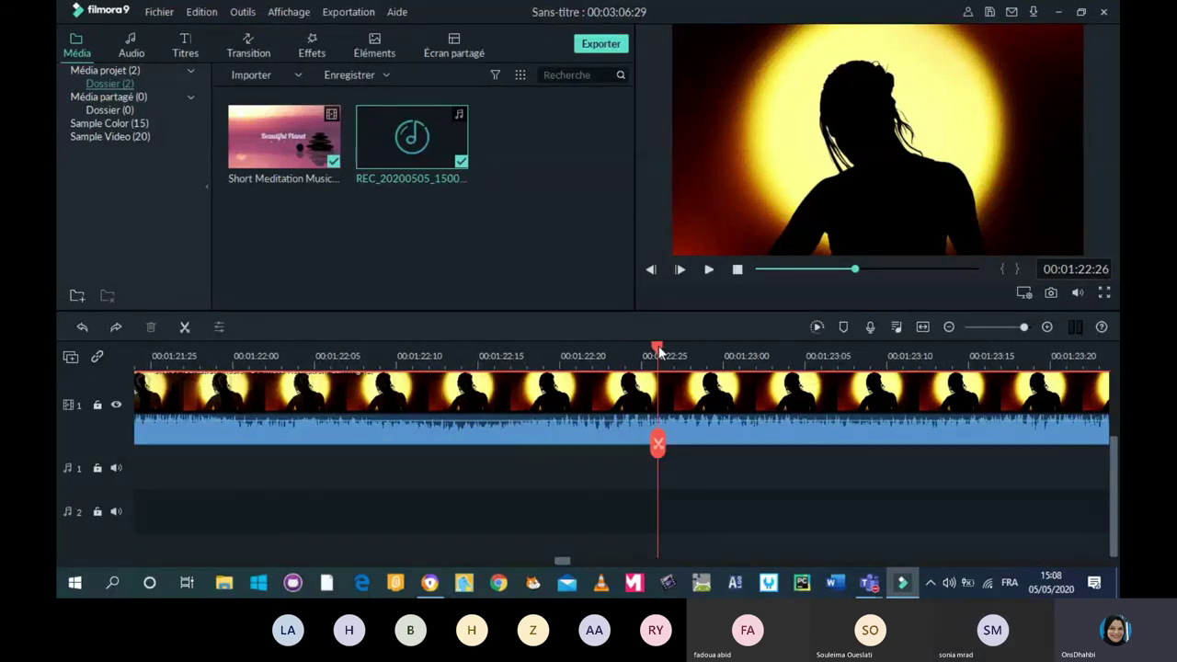
{"action": "left_click_drag", "start_coordinate": [658, 352], "coordinate": [543, 355]}
{"action": "left_click", "coordinate": [312, 400]}
{"action": "left_click", "coordinate": [331, 400]}
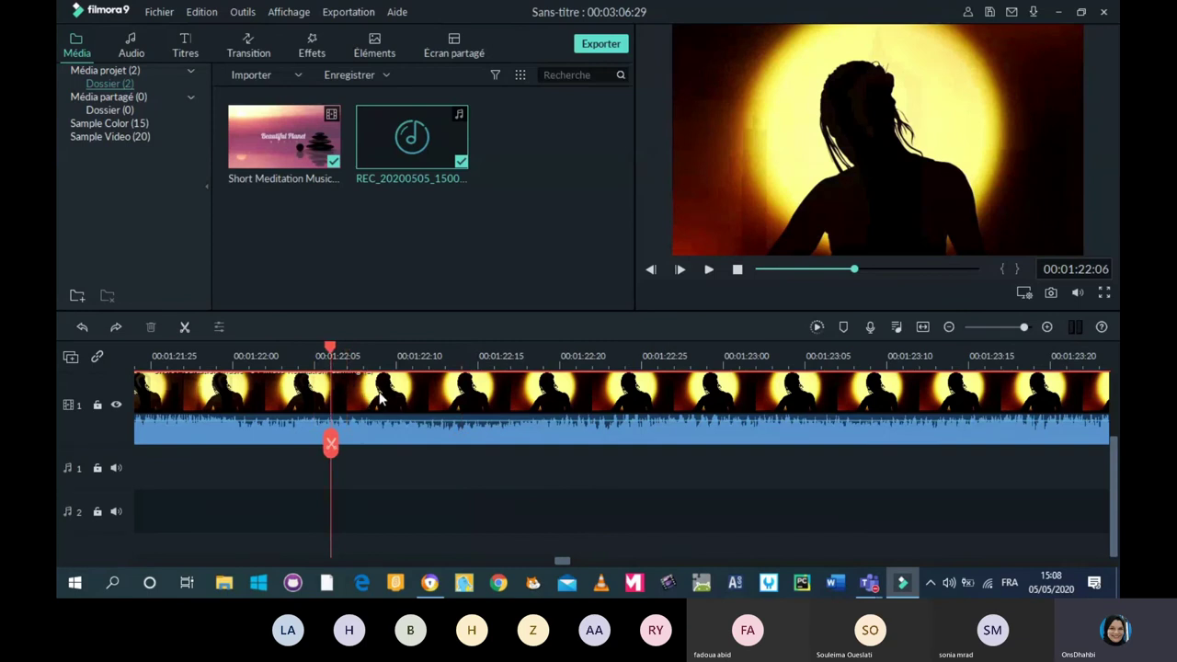
{"action": "left_click", "coordinate": [331, 444]}
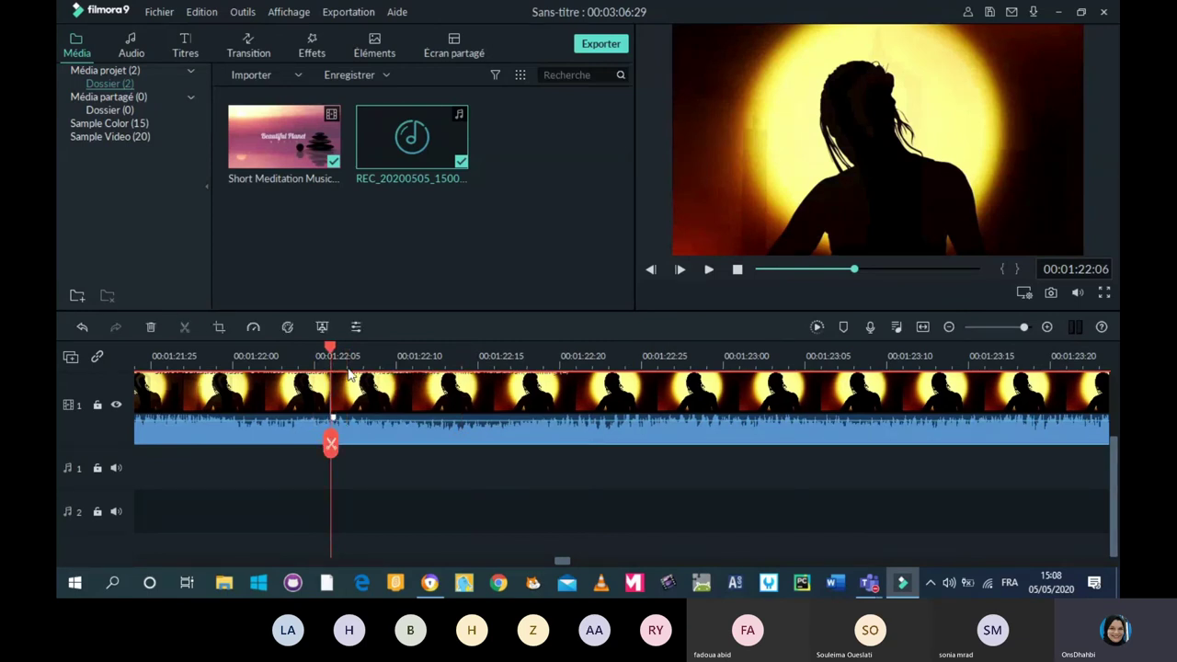
Split the clip again about five frames past the previous cut and delete the short piece between the two cuts.
{"action": "left_click_drag", "start_coordinate": [331, 355], "coordinate": [412, 360]}
{"action": "left_click", "coordinate": [412, 444]}
{"action": "left_click", "coordinate": [379, 392]}
{"action": "key", "text": "Delete"}
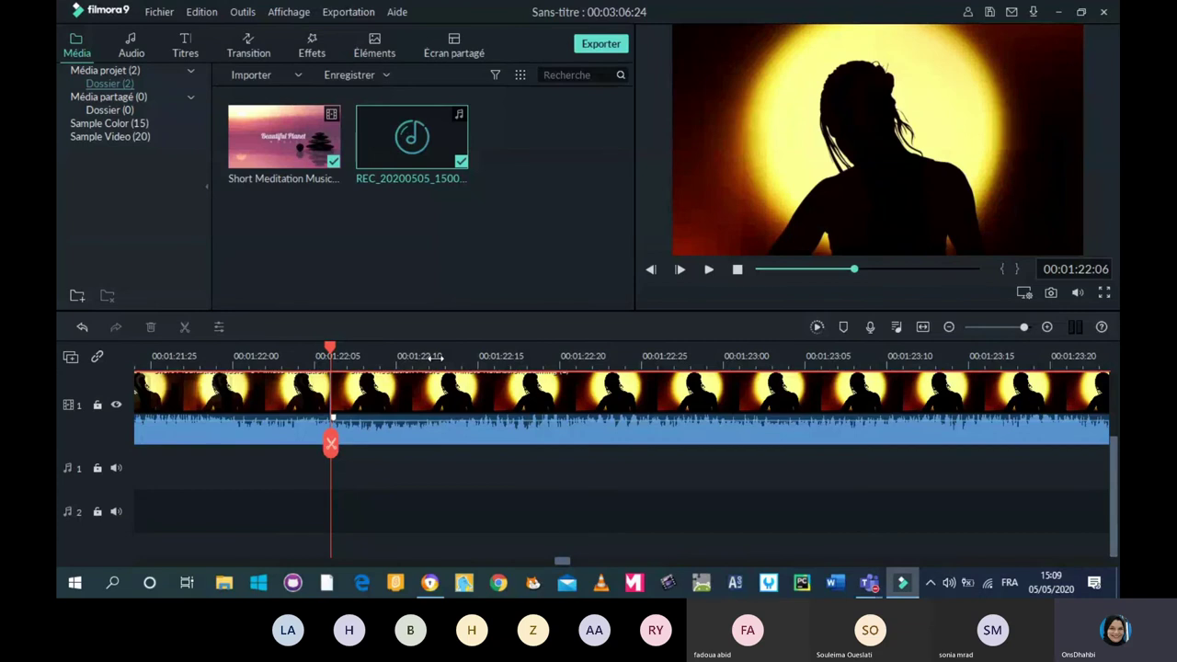
Split the last video segment at 00:02:40:02, in the closing pink stones scene, and delete everything after the cut.
{"action": "left_click_drag", "start_coordinate": [1023, 328], "coordinate": [991, 332]}
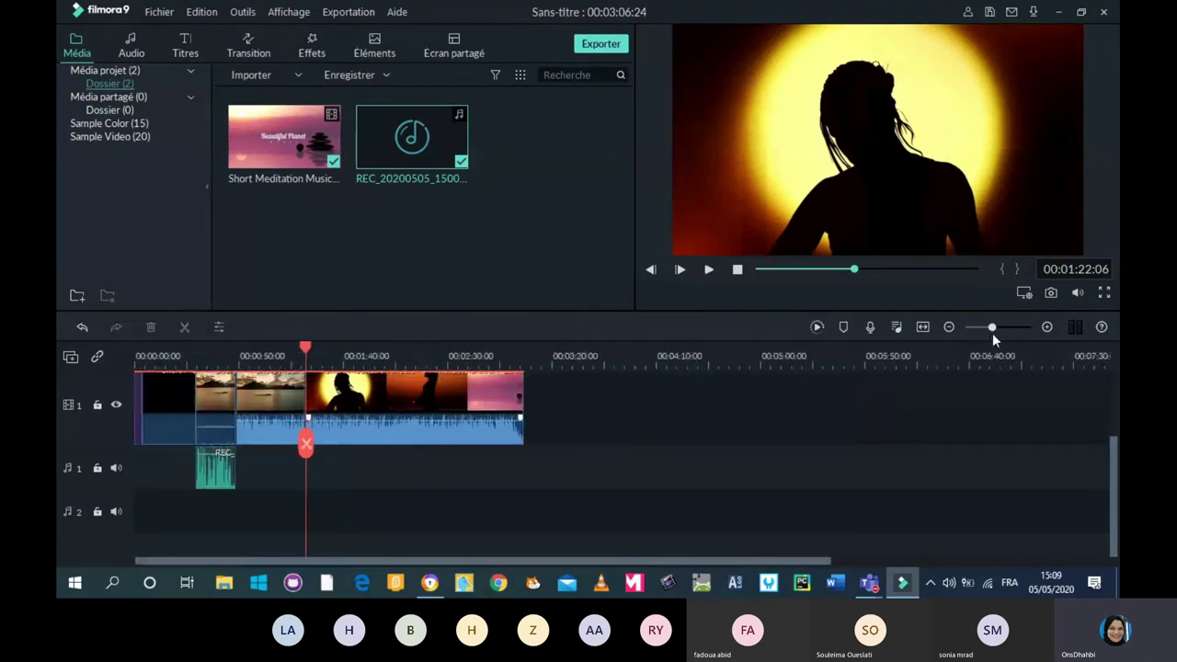
{"action": "left_click_drag", "start_coordinate": [306, 349], "coordinate": [494, 349]}
{"action": "left_click", "coordinate": [467, 394]}
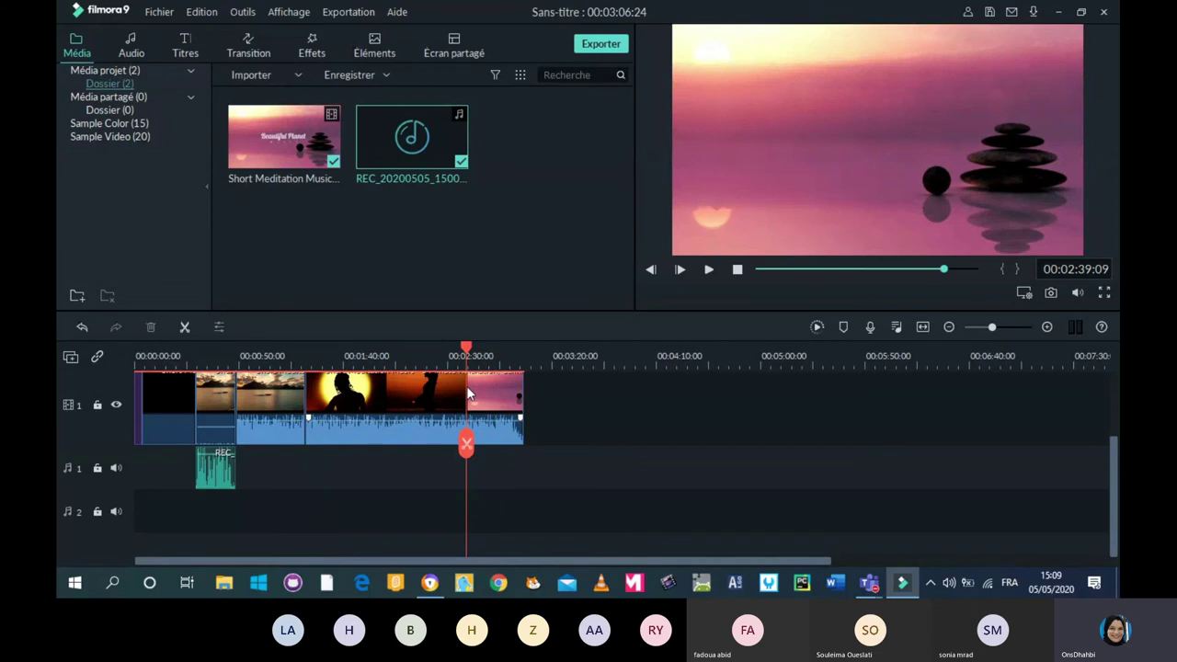
{"action": "left_click", "coordinate": [470, 391]}
{"action": "left_click", "coordinate": [476, 394]}
{"action": "left_click", "coordinate": [470, 388]}
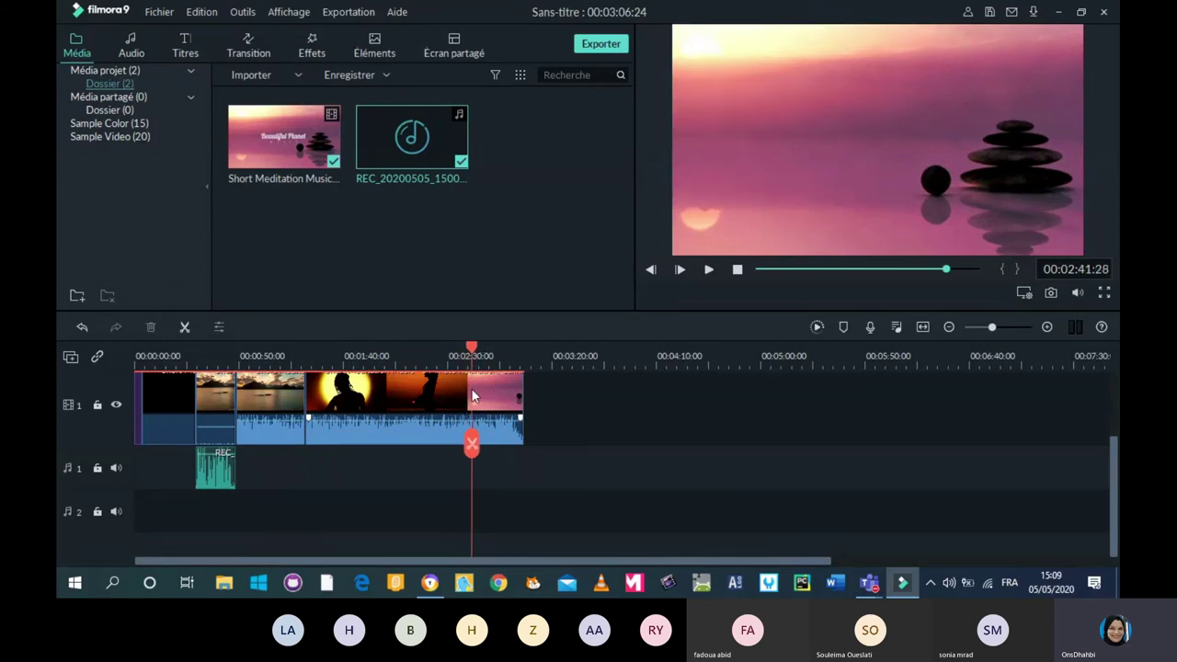
{"action": "left_click", "coordinate": [468, 388]}
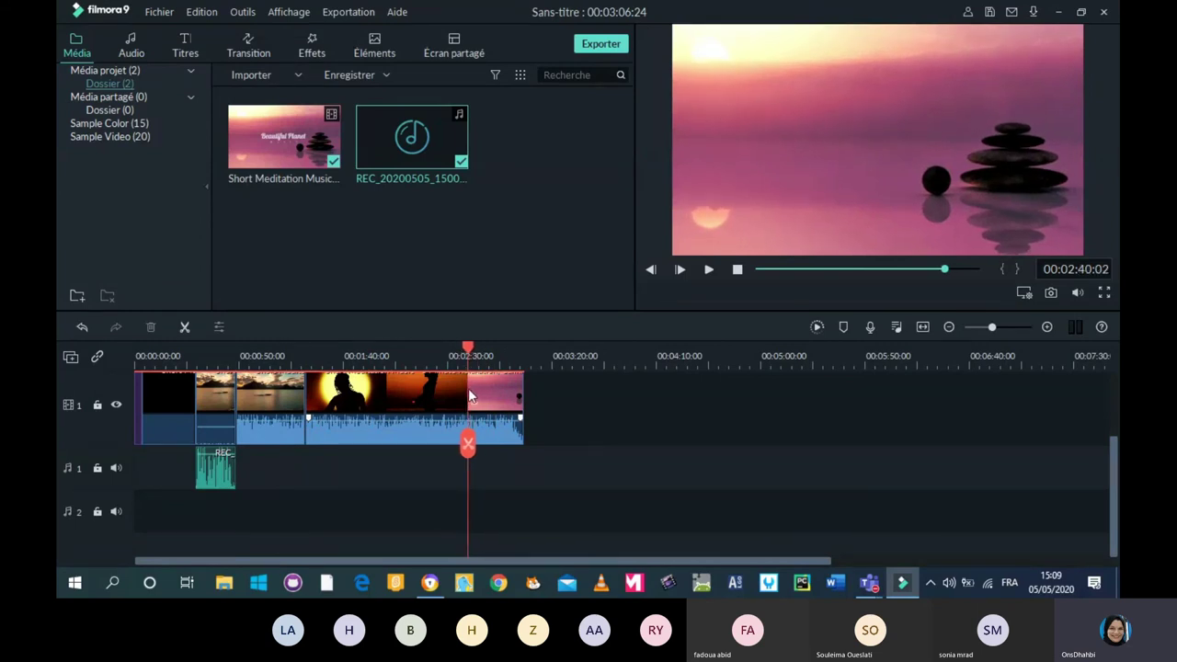
{"action": "left_click", "coordinate": [468, 444]}
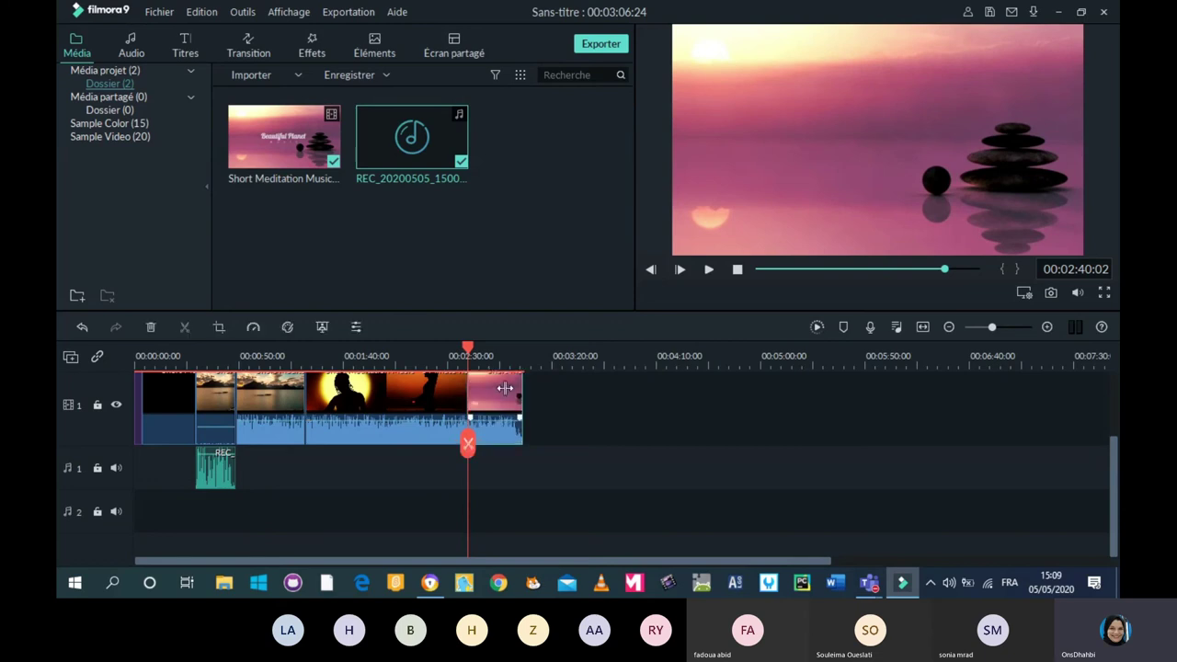
{"action": "key", "text": "Delete"}
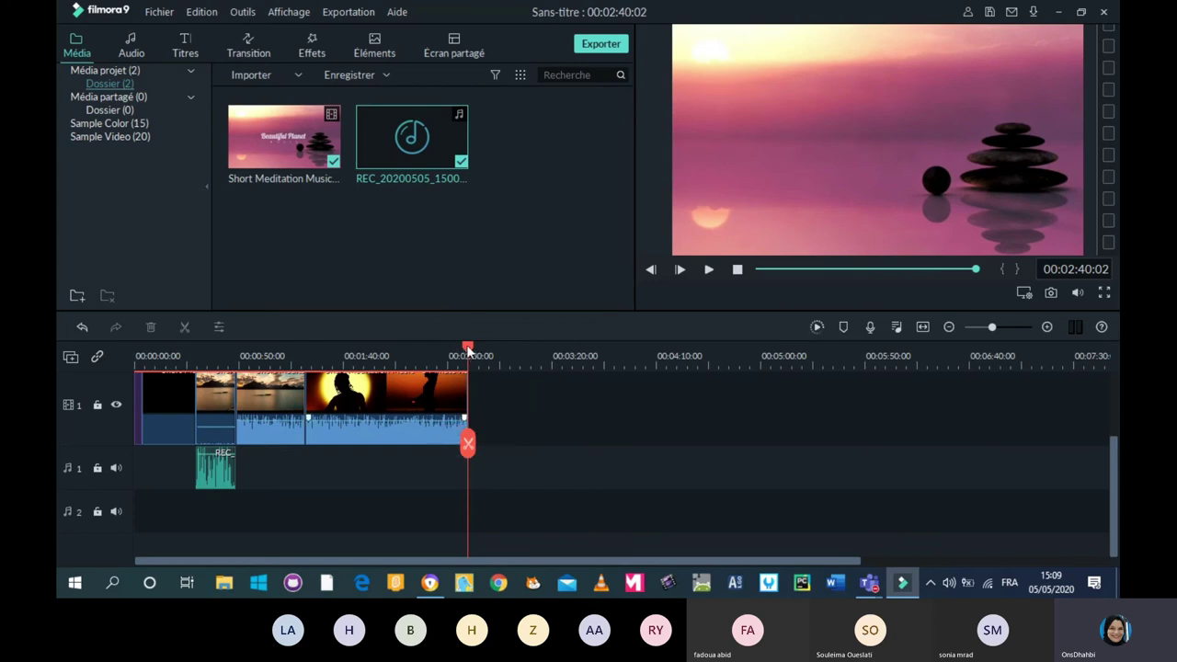
Browse the Ouverture, Sous-titre and tiers inférieur categories of the title library.
{"action": "left_click", "coordinate": [440, 364]}
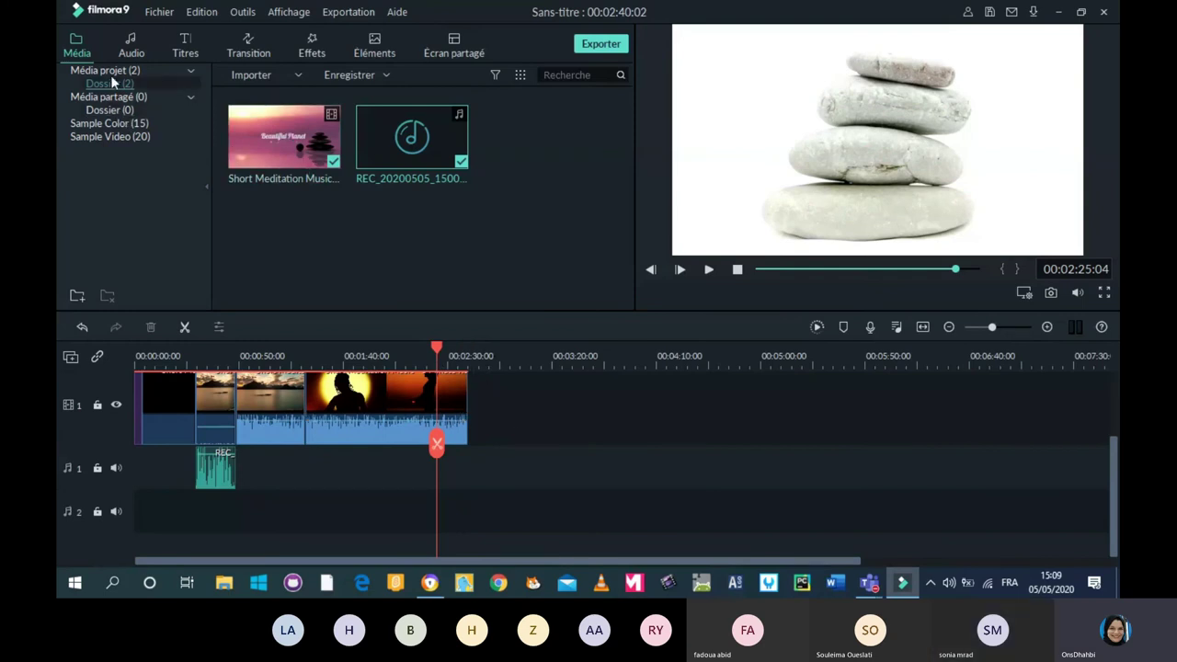
{"action": "left_click", "coordinate": [183, 48]}
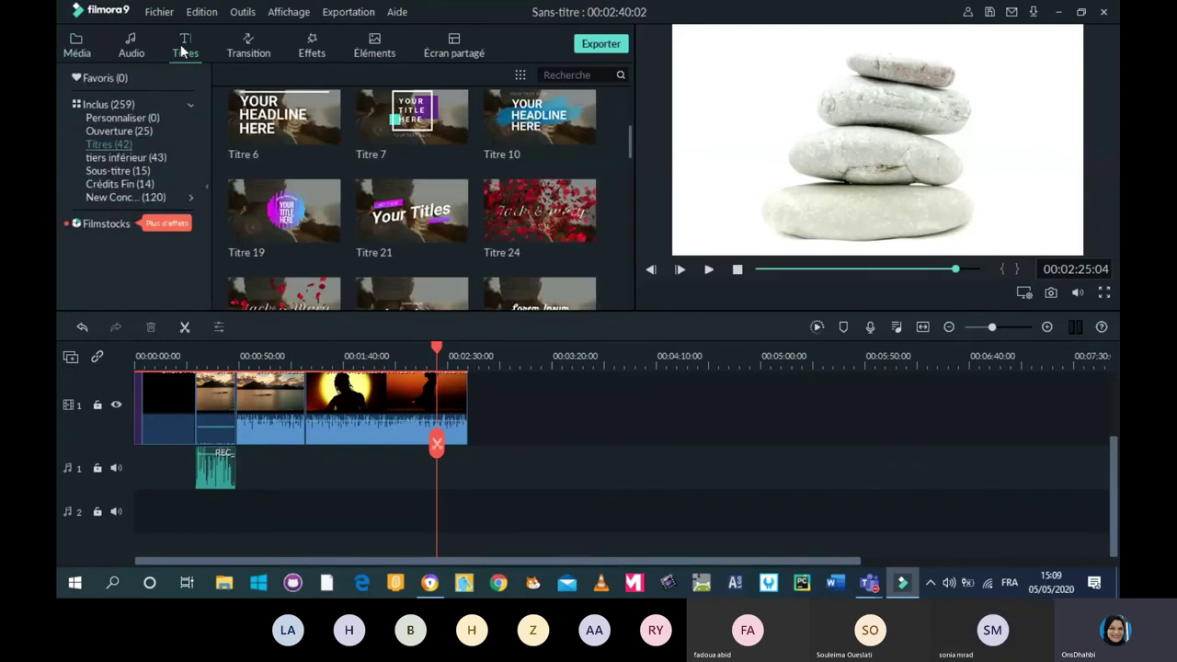
{"action": "left_click", "coordinate": [117, 132]}
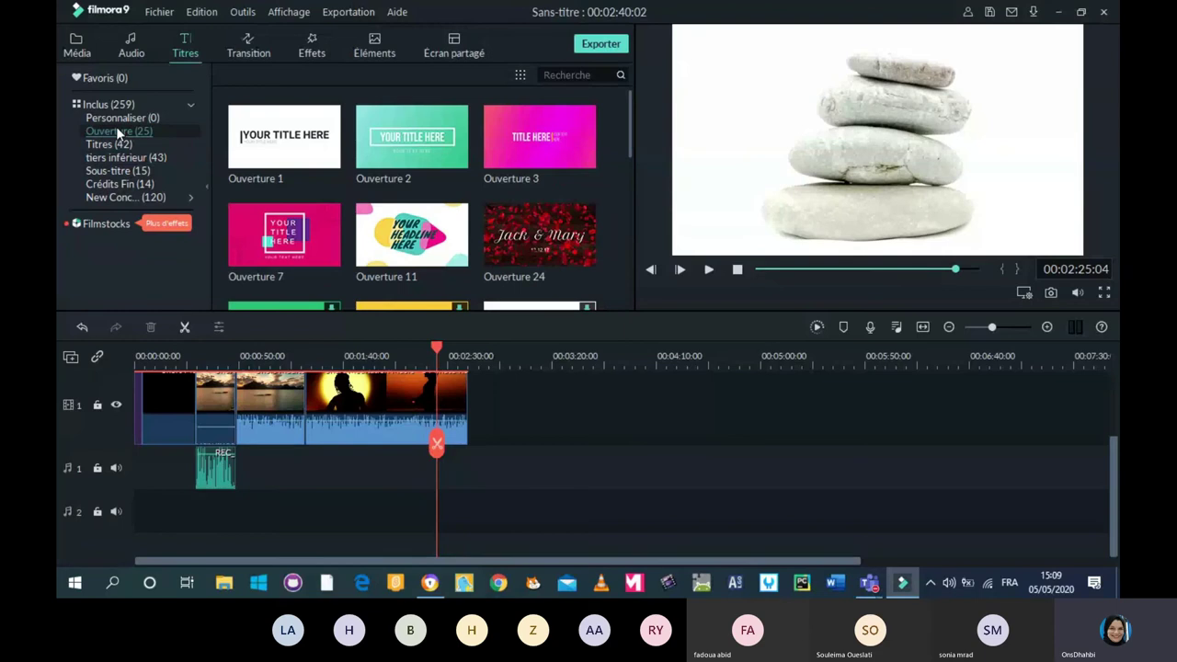
{"action": "left_click", "coordinate": [117, 171]}
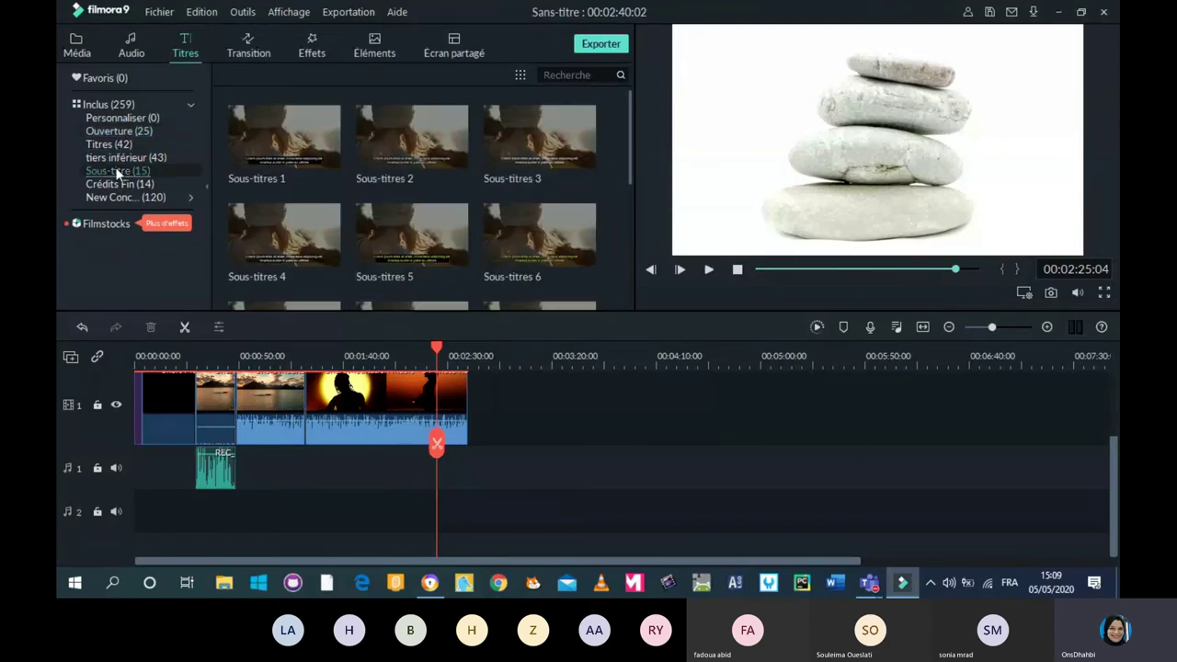
{"action": "left_click", "coordinate": [117, 156]}
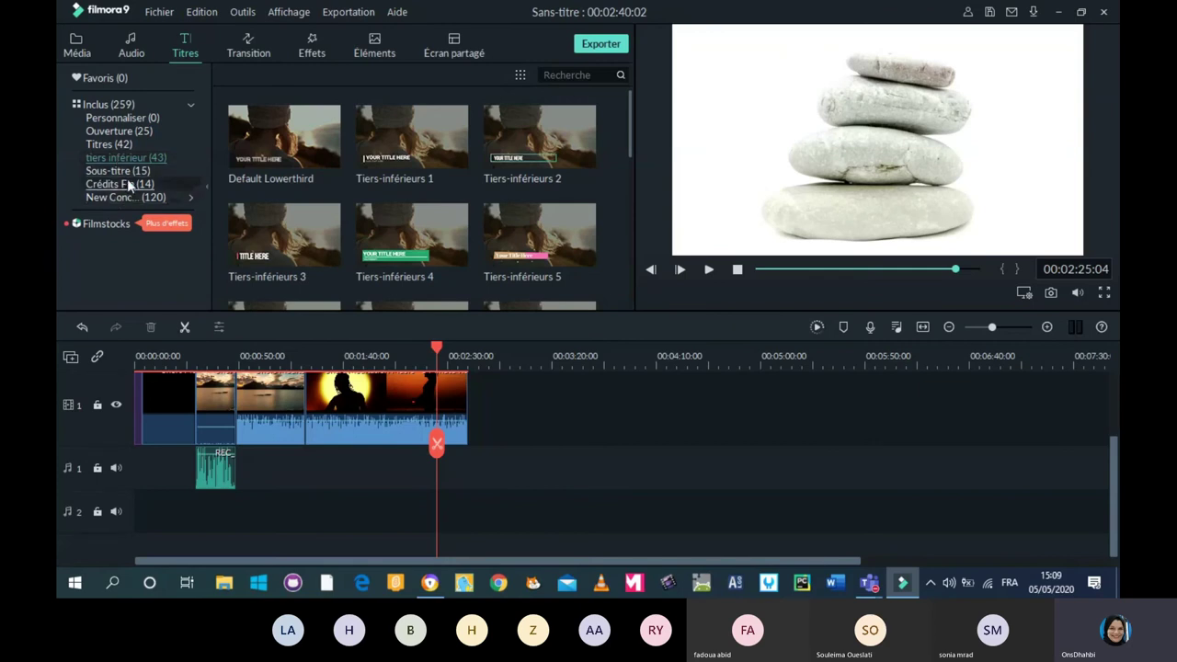
Browse the Crédits Fin titles and add Crédits 1 directly after the last clip on video track 1.
{"action": "left_click", "coordinate": [127, 183]}
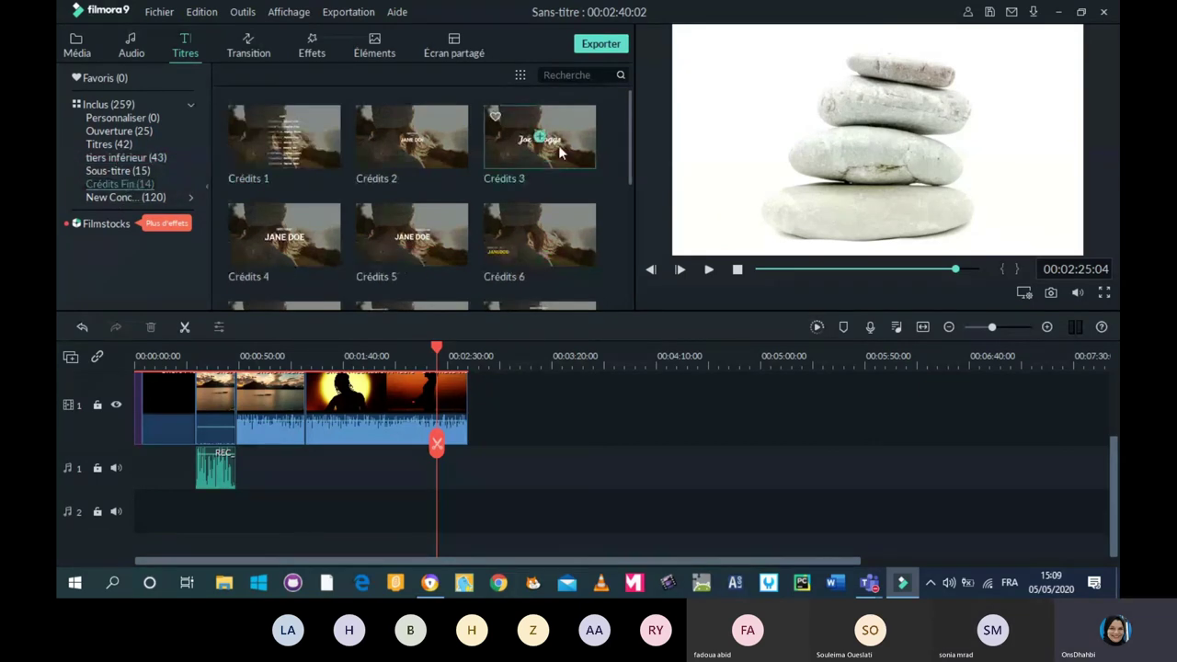
{"action": "scroll", "coordinate": [629, 190], "scroll_direction": "down", "scroll_amount": 1}
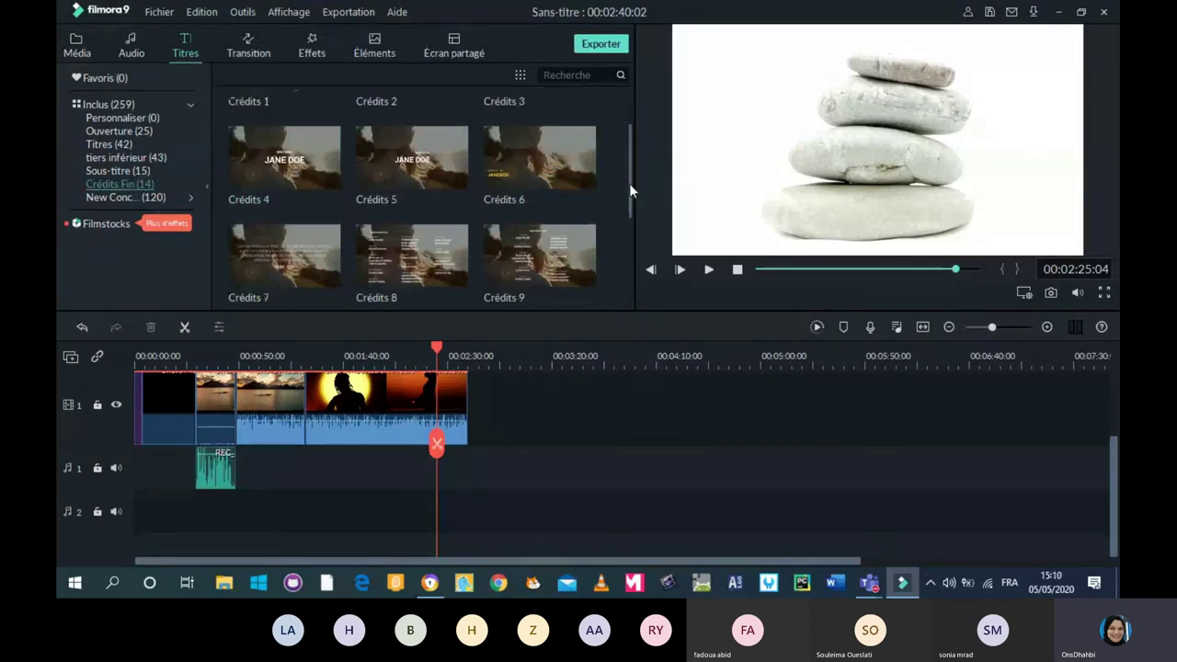
{"action": "left_click_drag", "start_coordinate": [629, 184], "coordinate": [630, 232]}
{"action": "left_click_drag", "start_coordinate": [631, 232], "coordinate": [633, 285]}
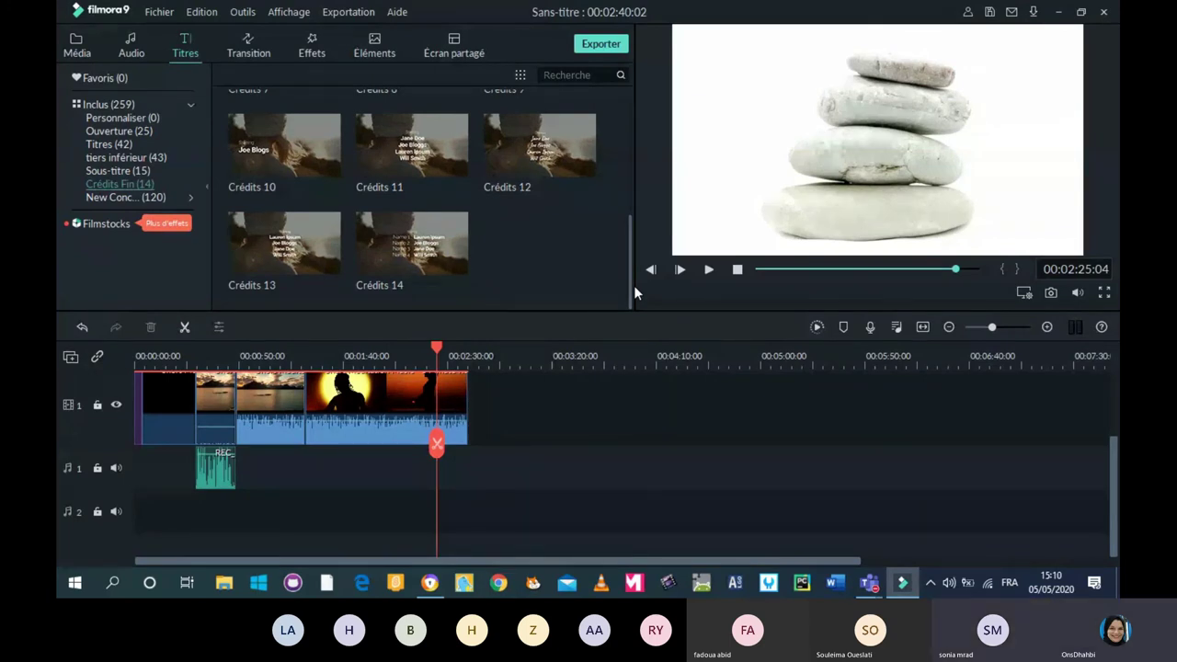
{"action": "left_click_drag", "start_coordinate": [637, 272], "coordinate": [641, 216]}
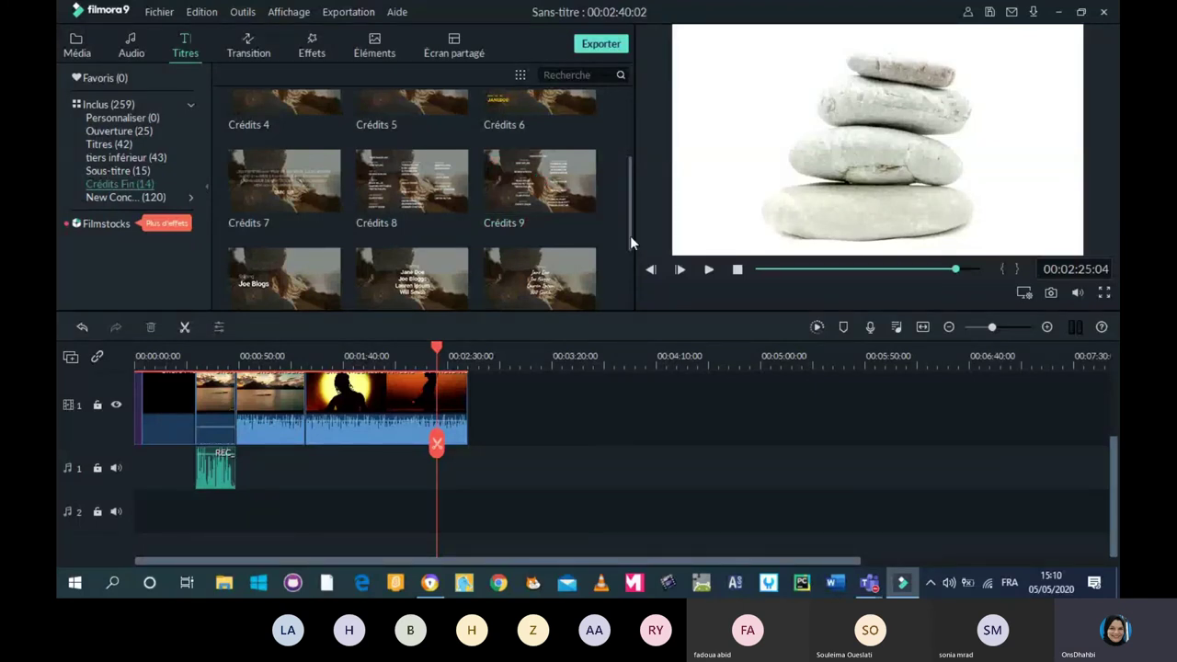
{"action": "scroll", "coordinate": [630, 236], "scroll_direction": "up", "scroll_amount": 1}
{"action": "left_click_drag", "start_coordinate": [311, 237], "coordinate": [480, 393]}
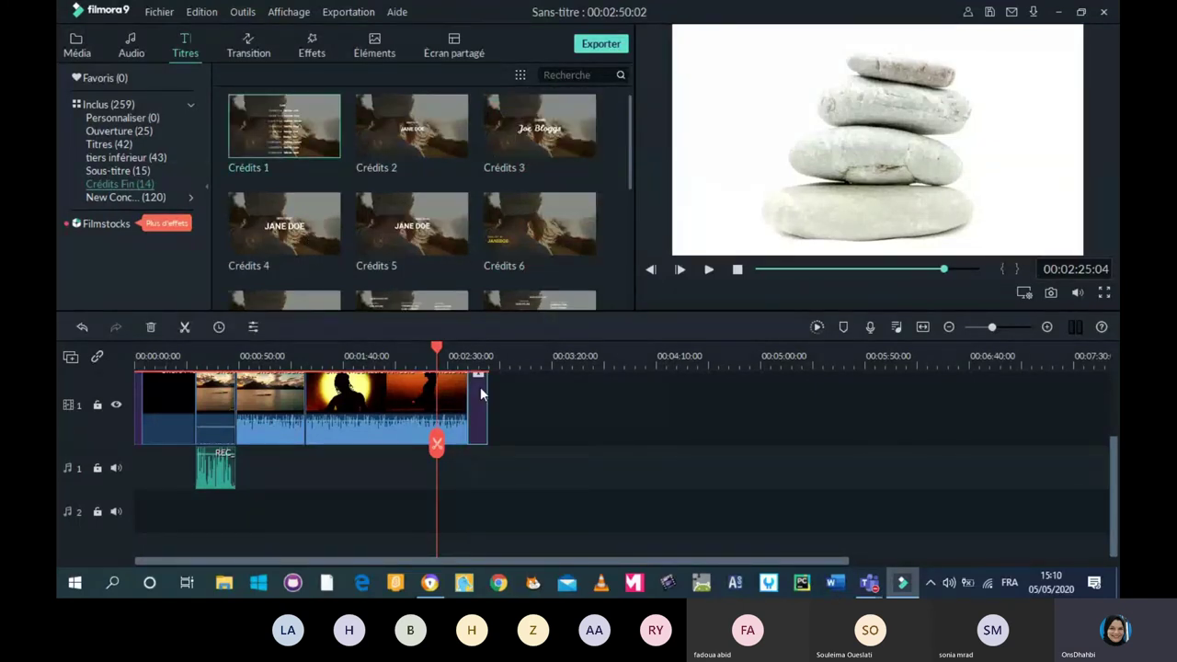
Play the end of the video into the scrolling credits and pause at 00:02:46:07 to check the credits title.
{"action": "left_click", "coordinate": [710, 269]}
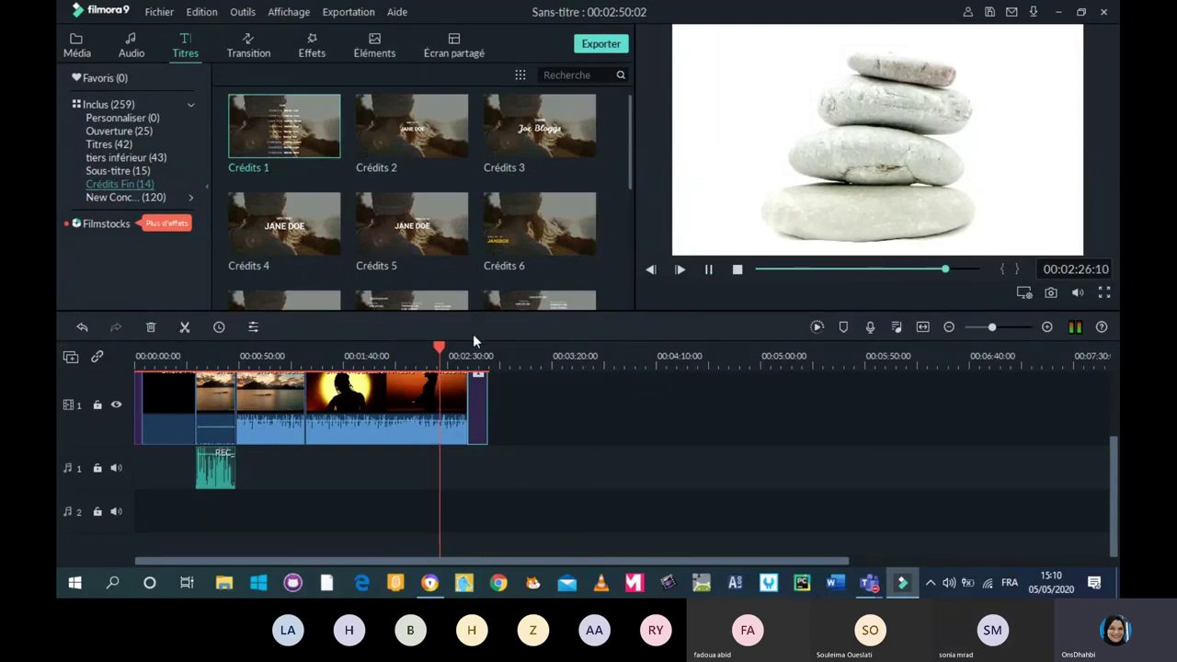
{"action": "left_click_drag", "start_coordinate": [989, 326], "coordinate": [1003, 327]}
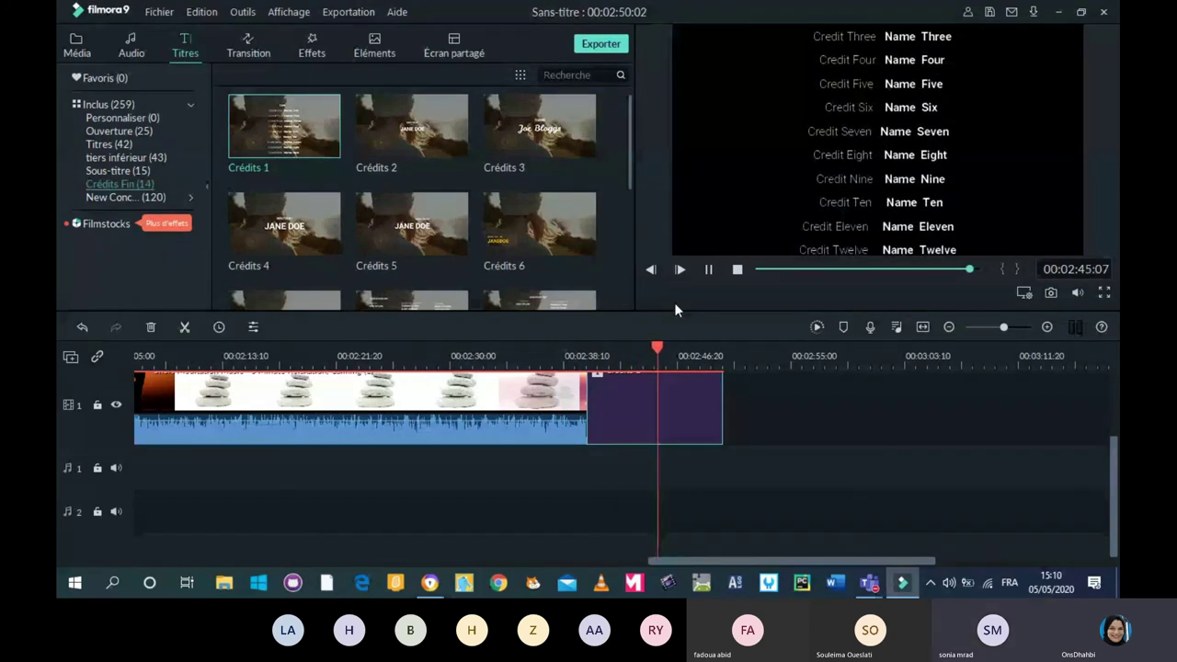
{"action": "left_click", "coordinate": [708, 269]}
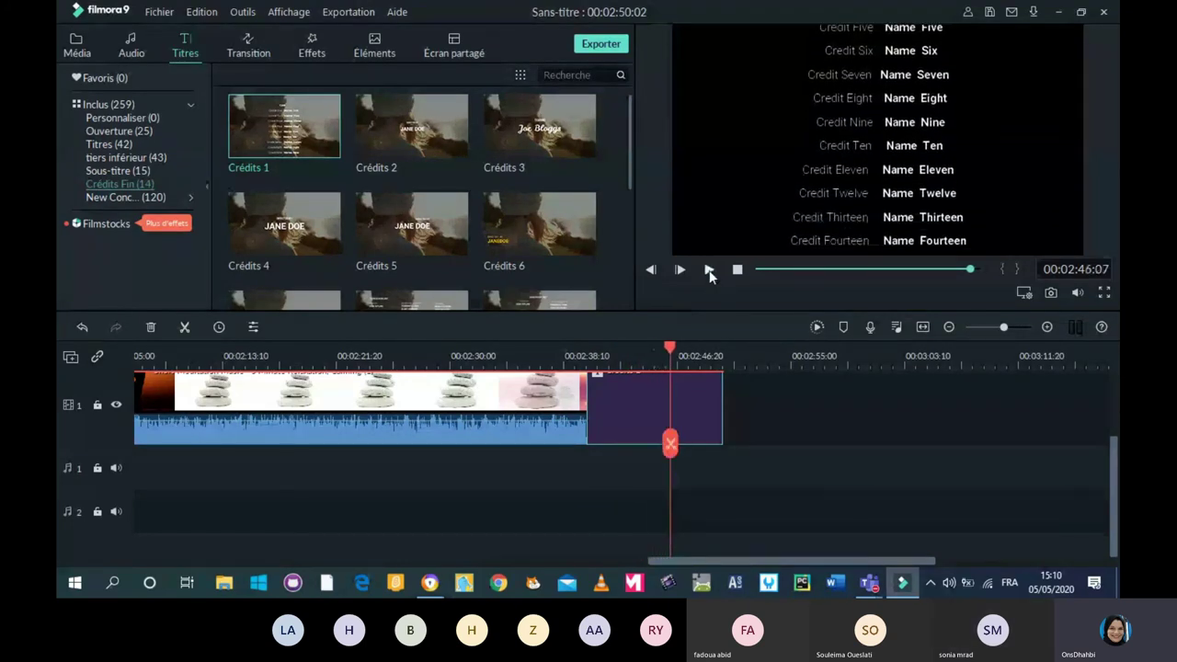
{"action": "scroll", "coordinate": [1112, 405], "scroll_direction": "up", "scroll_amount": 2}
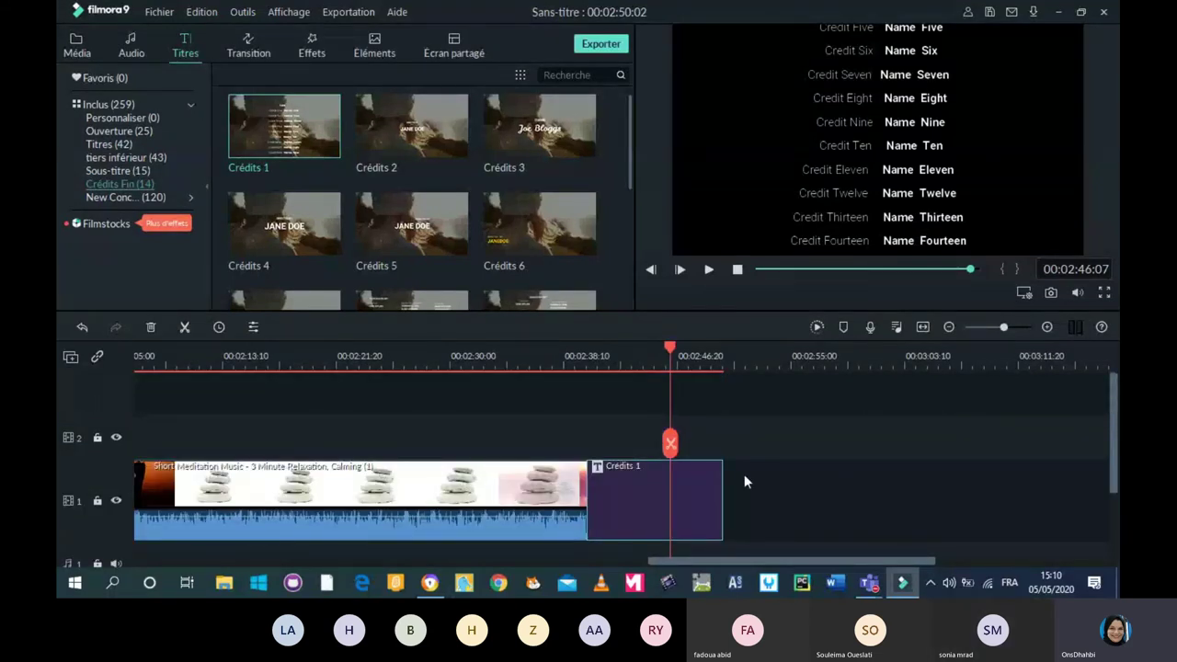
Move the Crédits 1 title to video track 2 over the end of the last clip and play it from 00:02:29:07.
{"action": "left_click_drag", "start_coordinate": [691, 502], "coordinate": [556, 432]}
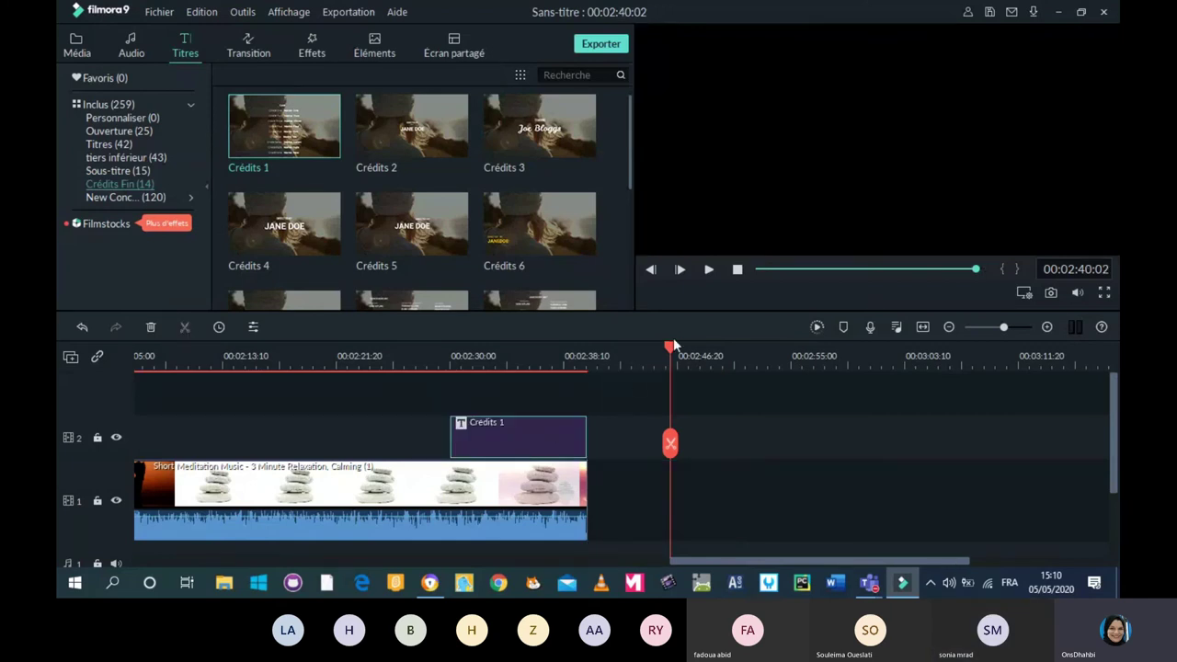
{"action": "left_click_drag", "start_coordinate": [673, 347], "coordinate": [441, 398]}
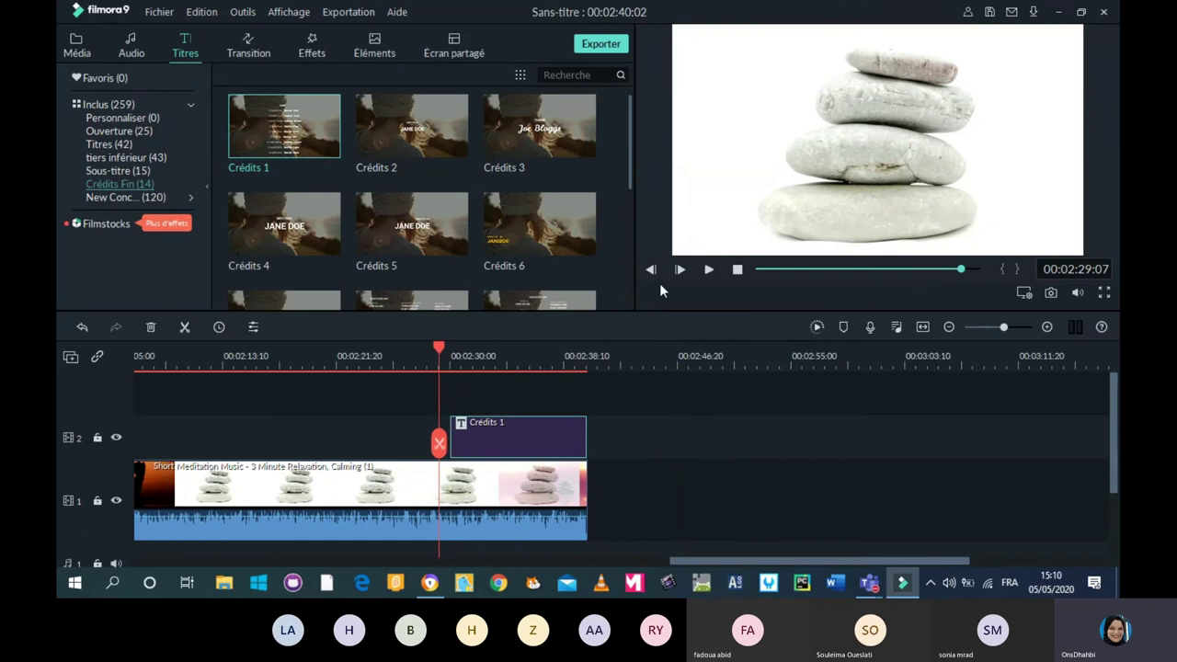
{"action": "left_click", "coordinate": [708, 269]}
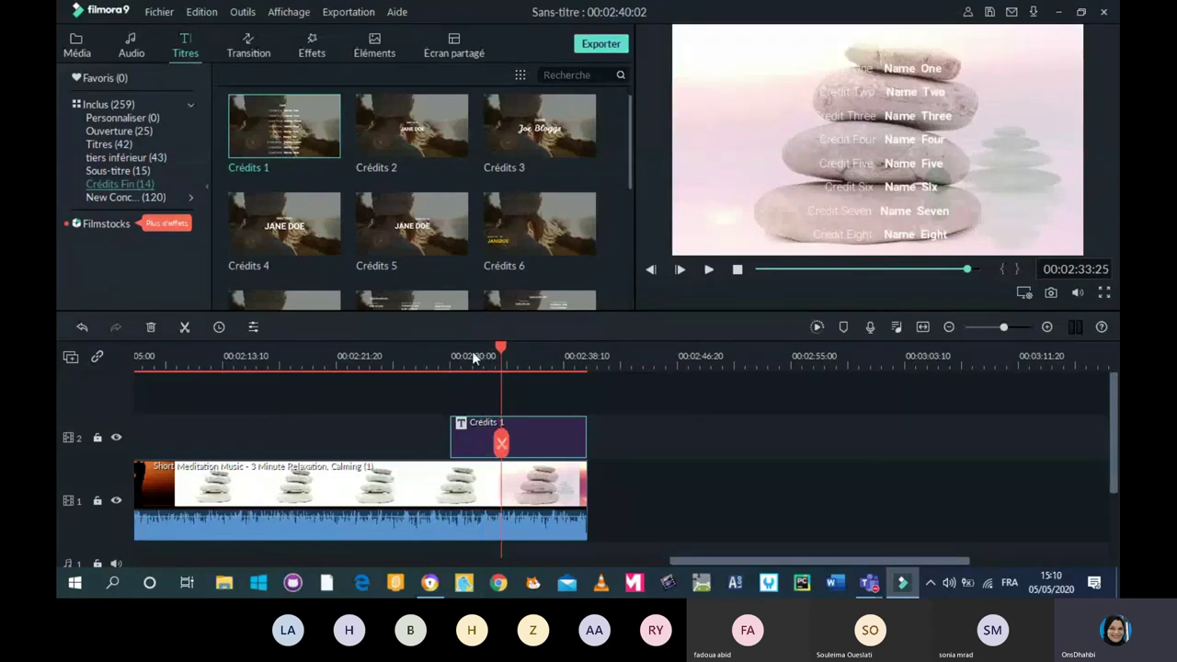
Split the last clip at 00:02:09:21, where the white stones scene starts, and delete the segment after the cut.
{"action": "left_click", "coordinate": [242, 359]}
{"action": "left_click_drag", "start_coordinate": [234, 410], "coordinate": [174, 428]}
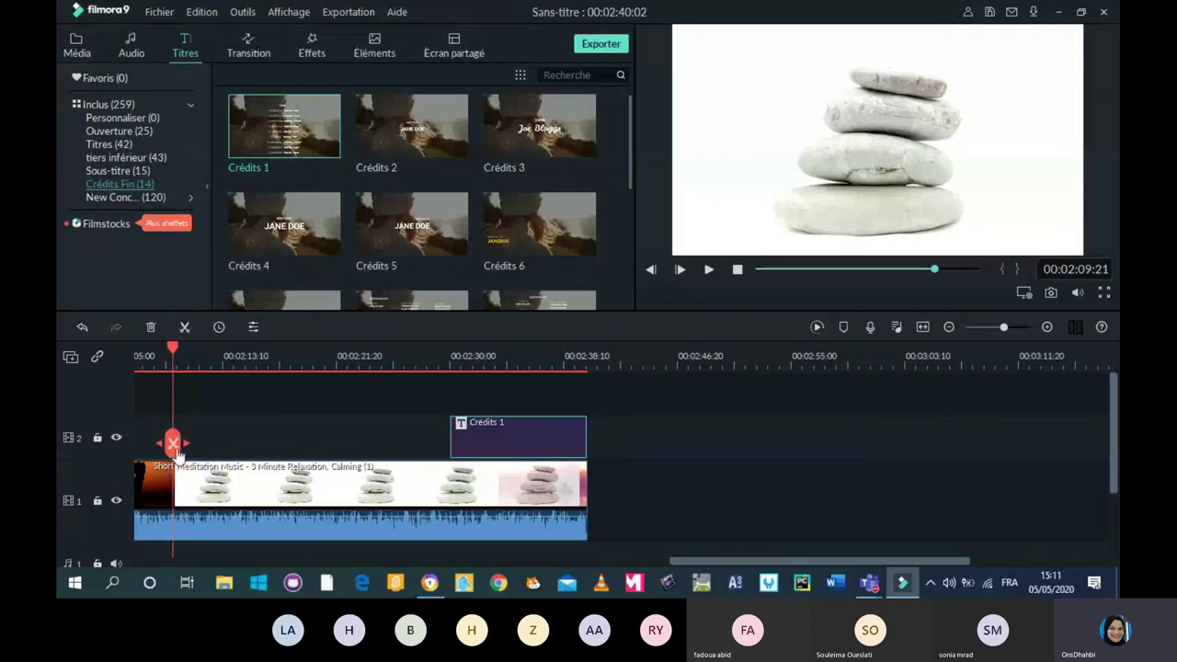
{"action": "left_click", "coordinate": [173, 444]}
{"action": "key", "text": "Delete"}
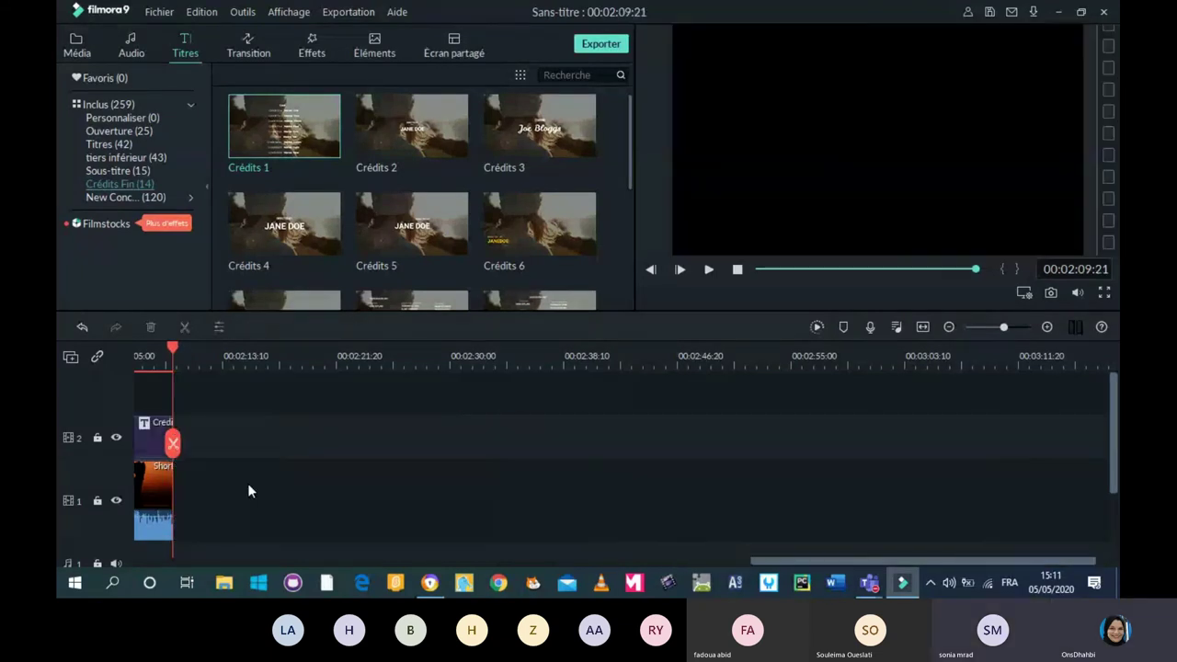
Play the credits over the video from 00:01:58:12 and pause at 00:02:08:28.
{"action": "left_click_drag", "start_coordinate": [851, 566], "coordinate": [783, 575]}
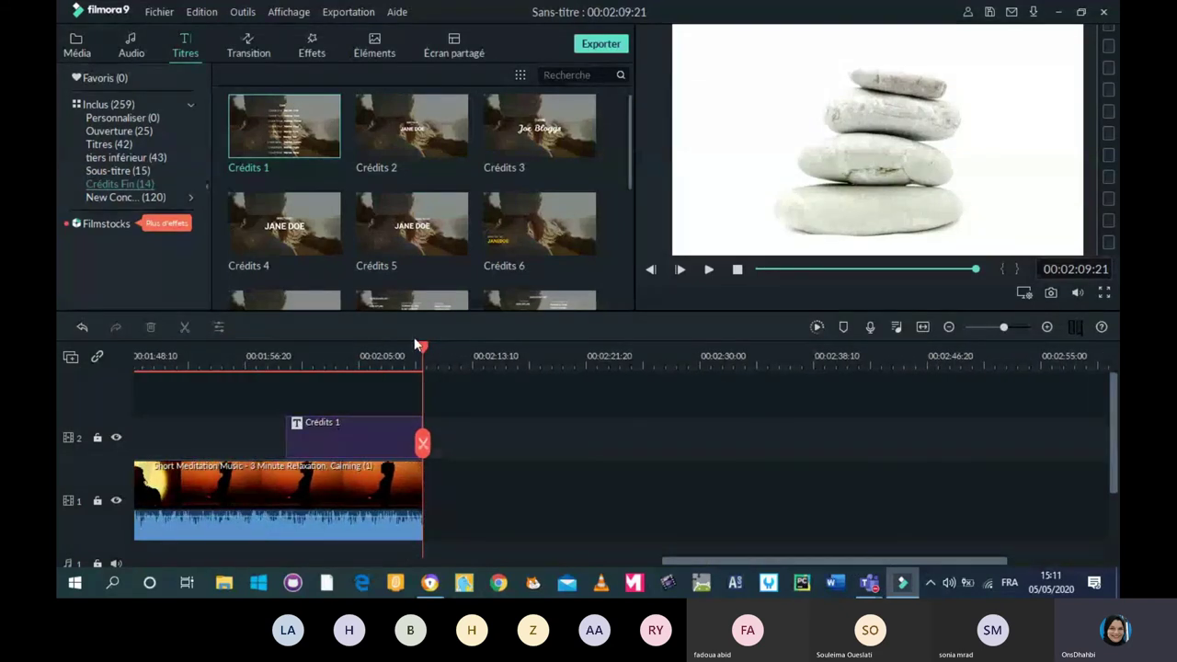
{"action": "left_click_drag", "start_coordinate": [422, 349], "coordinate": [266, 350]}
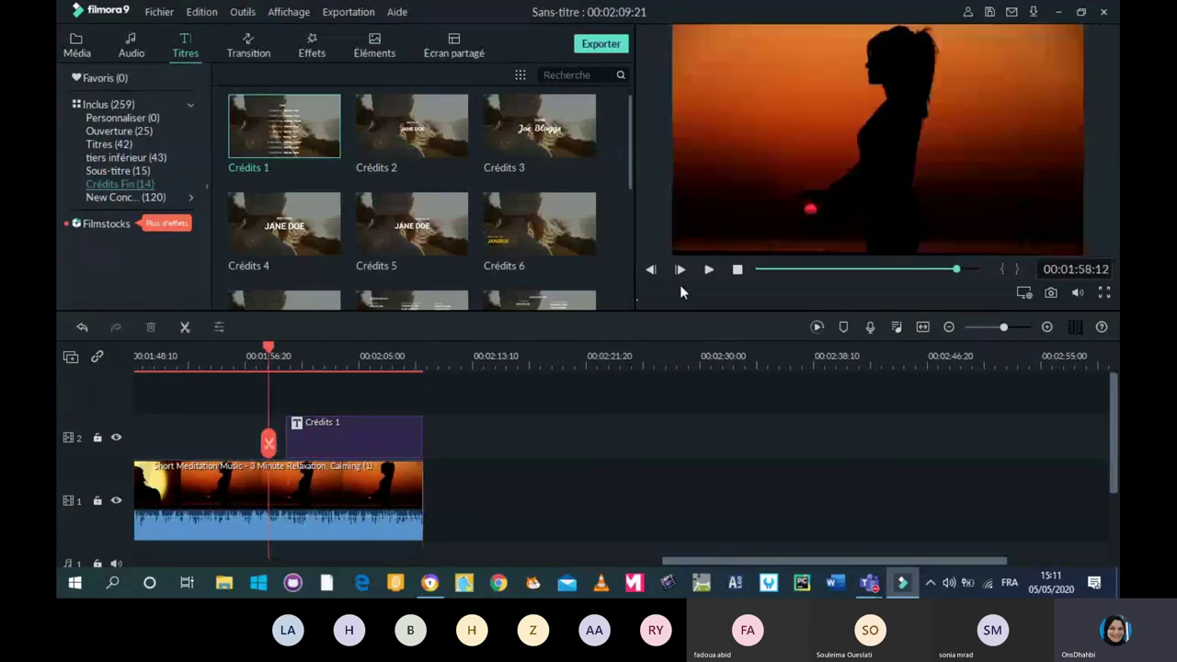
{"action": "left_click", "coordinate": [708, 270]}
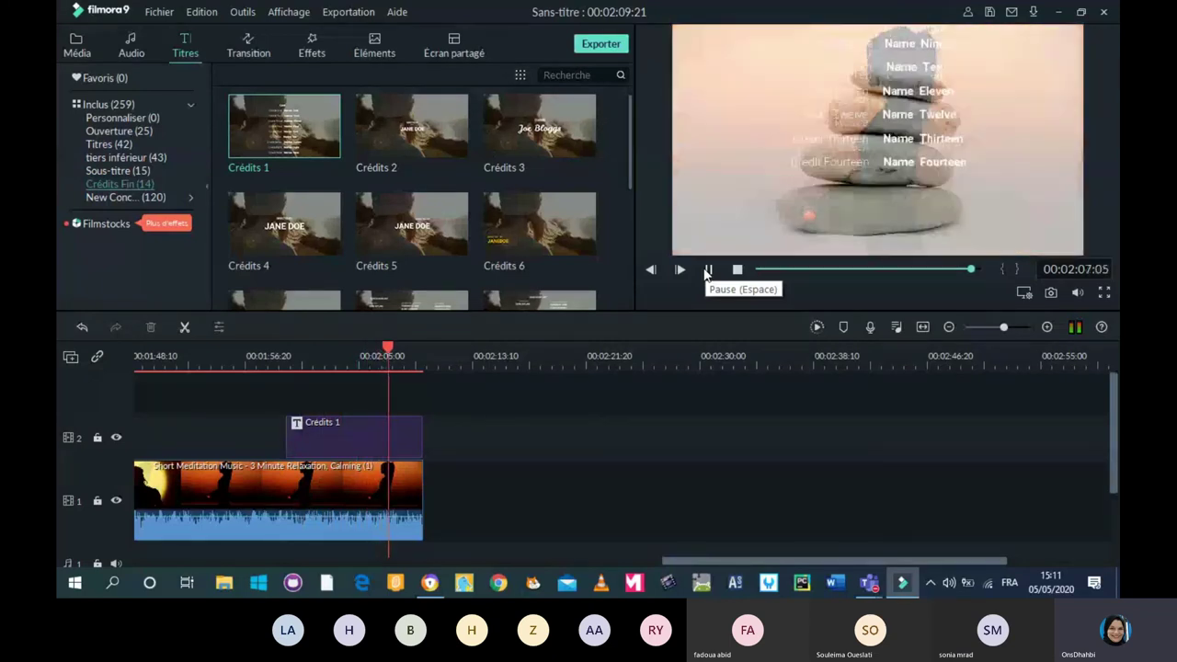
{"action": "left_click", "coordinate": [710, 273]}
In the Crédits 1 text, replace the label "Credit Ten" with "gfgfgg" and shorten "Credit Nine" to "Cit Nine".
{"action": "double_click", "coordinate": [349, 441]}
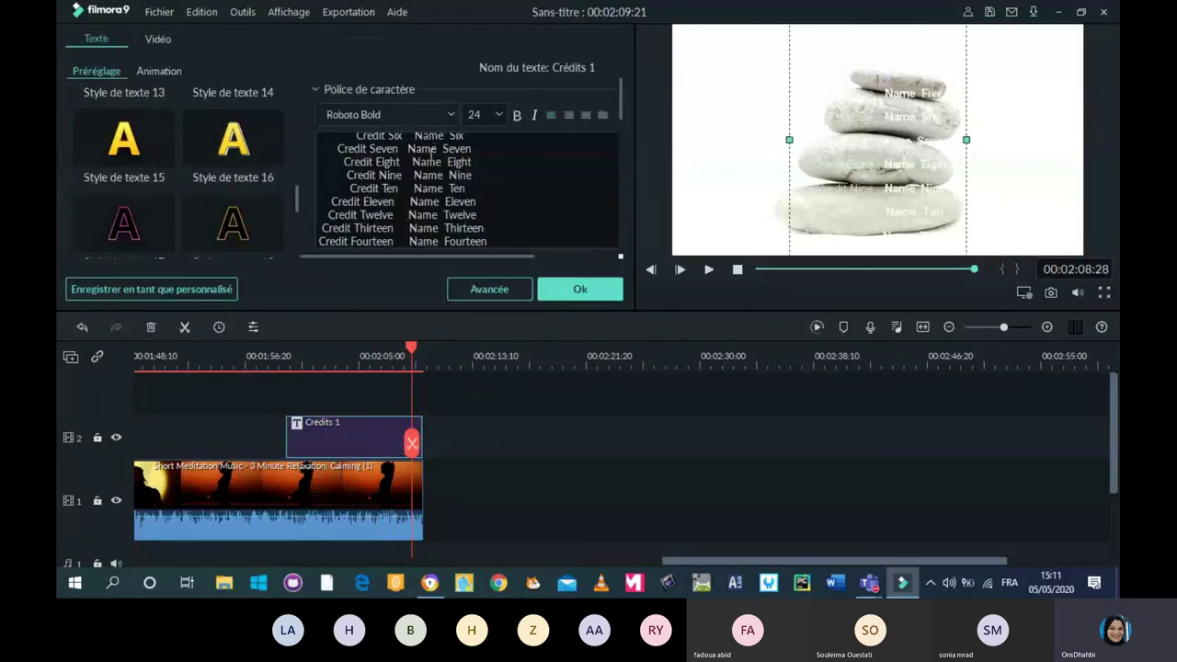
{"action": "left_click", "coordinate": [403, 185]}
{"action": "double_click", "coordinate": [362, 187]}
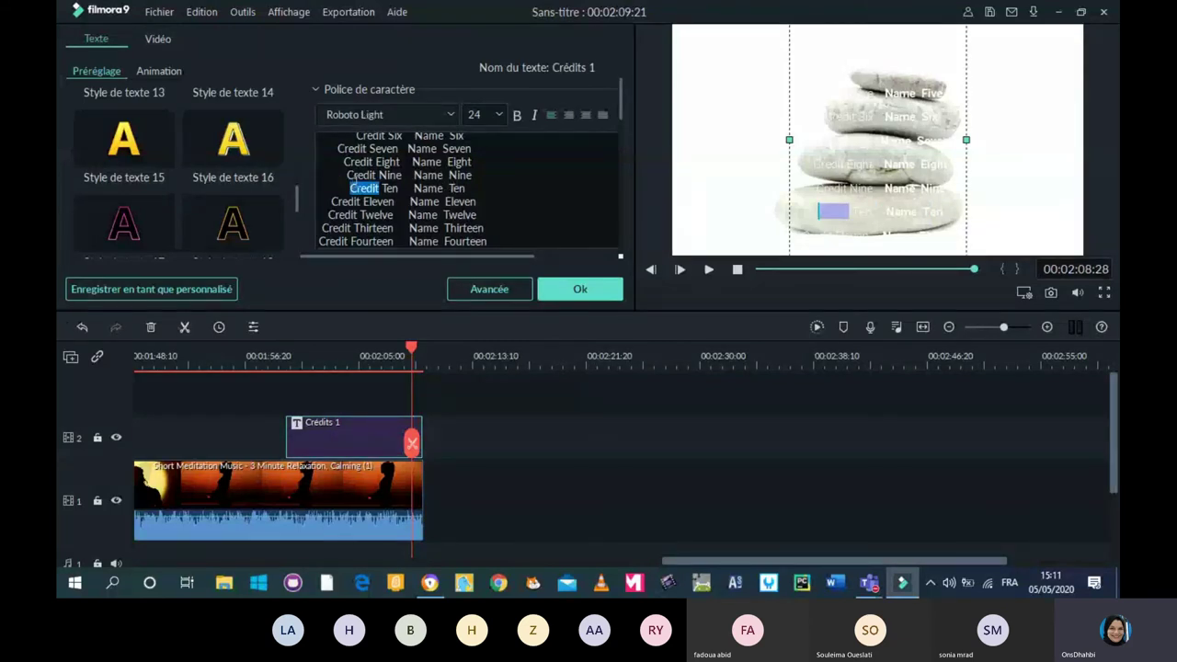
{"action": "key", "text": "BackSpace"}
{"action": "double_click", "coordinate": [357, 187]}
{"action": "key", "text": "BackSpace"}
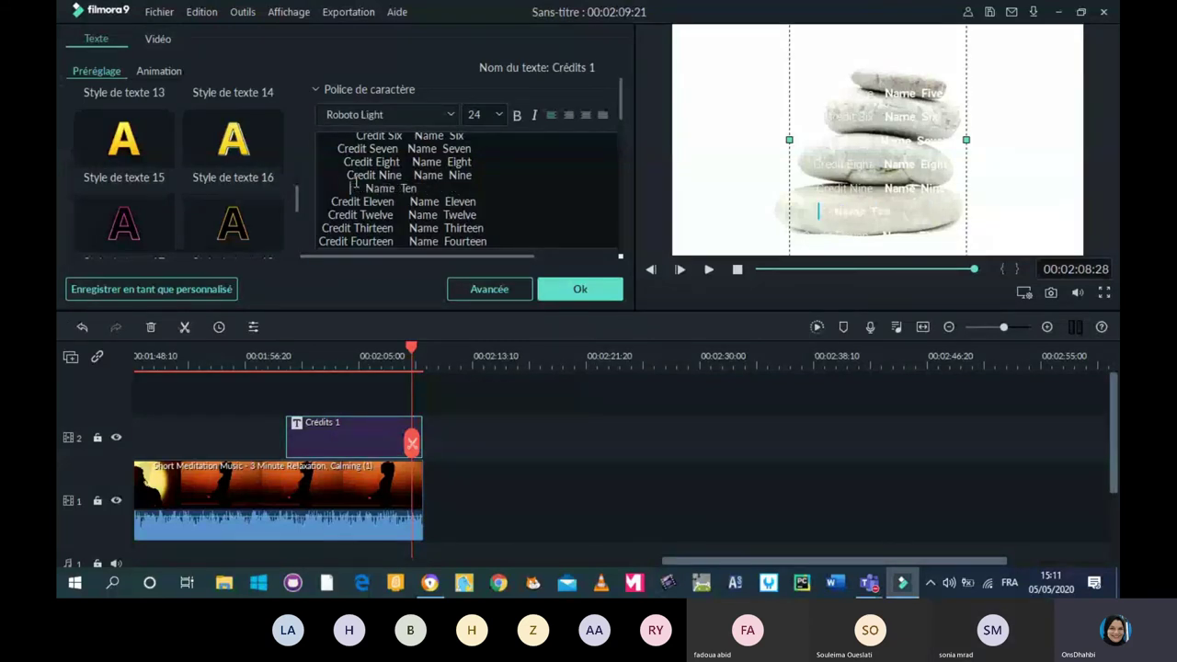
{"action": "type", "text": "grgfgg"}
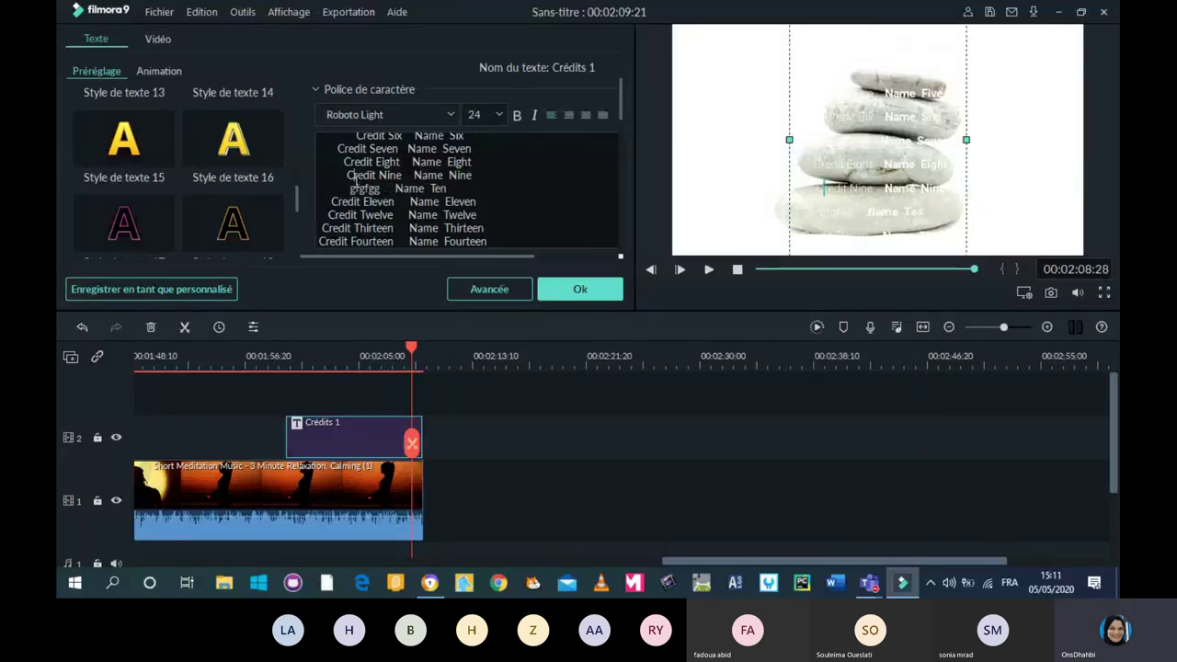
{"action": "double_click", "coordinate": [361, 174]}
{"action": "key", "text": "BackSpace"}
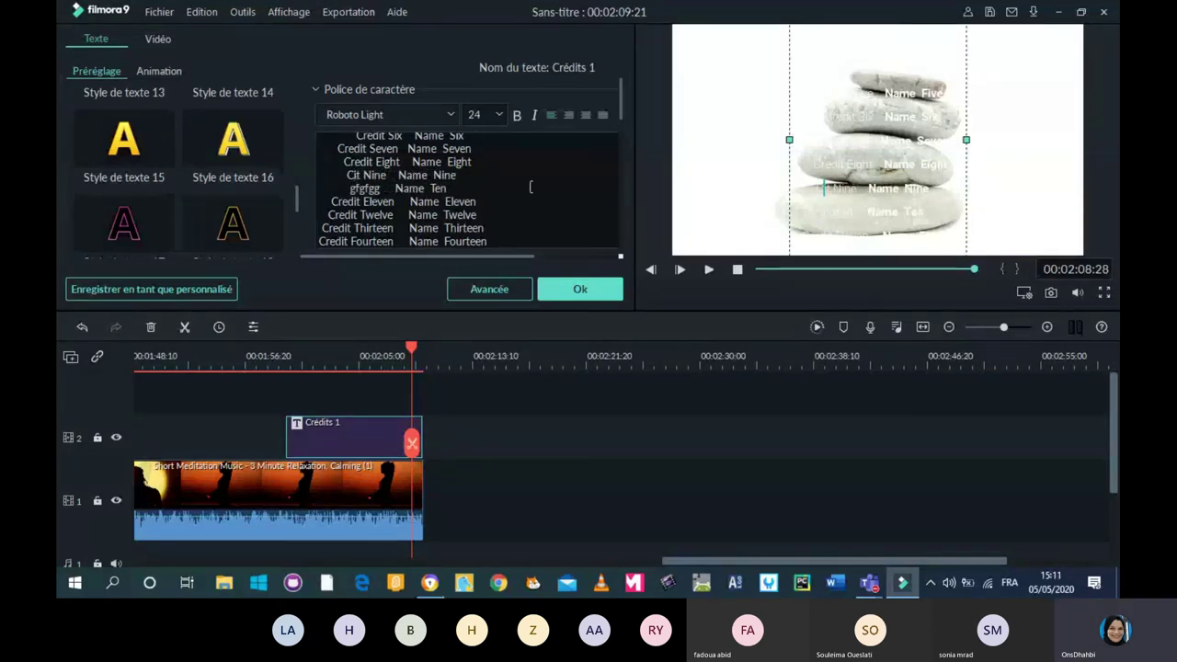
Delete the last credit lines, from Eight through Fourteen, from the Crédits 1 text.
{"action": "left_click_drag", "start_coordinate": [503, 243], "coordinate": [292, 206]}
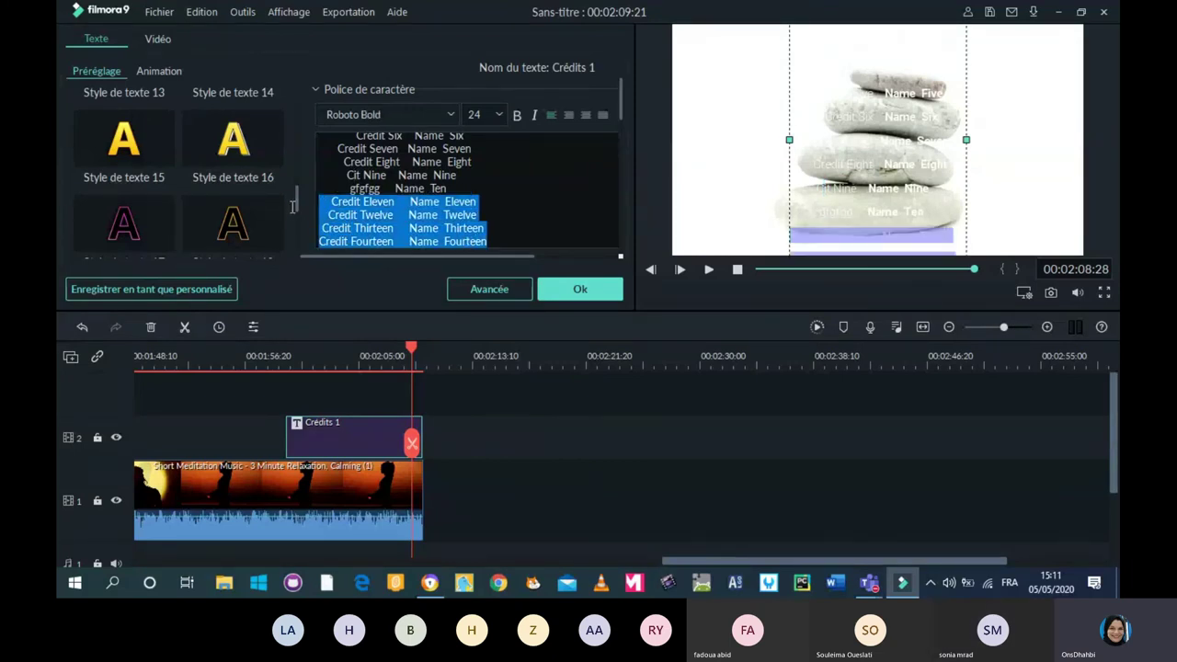
{"action": "key", "text": "BackSpace"}
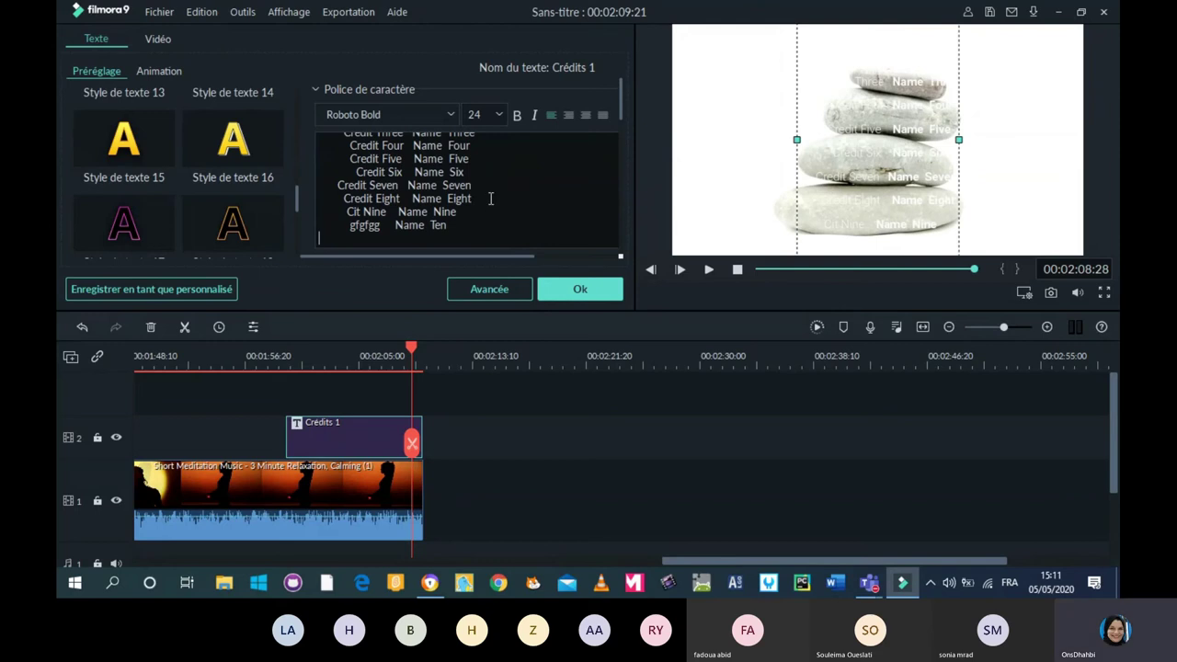
{"action": "left_click_drag", "start_coordinate": [341, 199], "coordinate": [464, 231]}
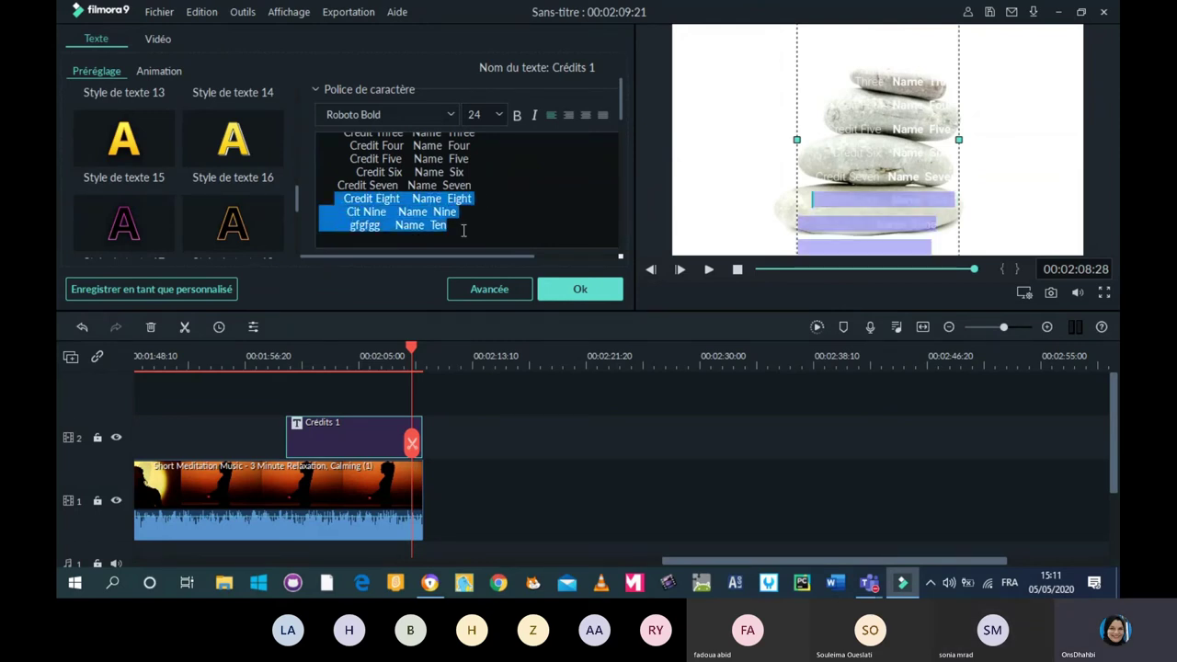
{"action": "key", "text": "BackSpace"}
{"action": "left_click", "coordinate": [605, 199]}
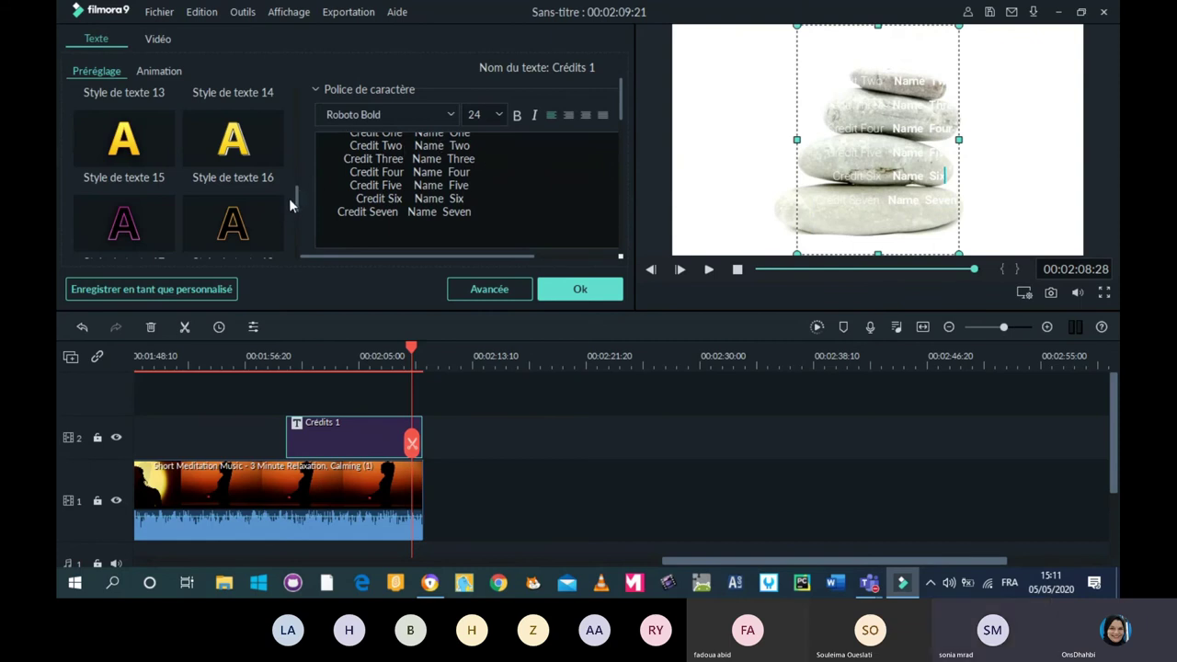
Delete the lines Credit One to Credit Four below the Cast heading and apply the title text changes.
{"action": "scroll", "coordinate": [297, 198], "scroll_direction": "up", "scroll_amount": 3}
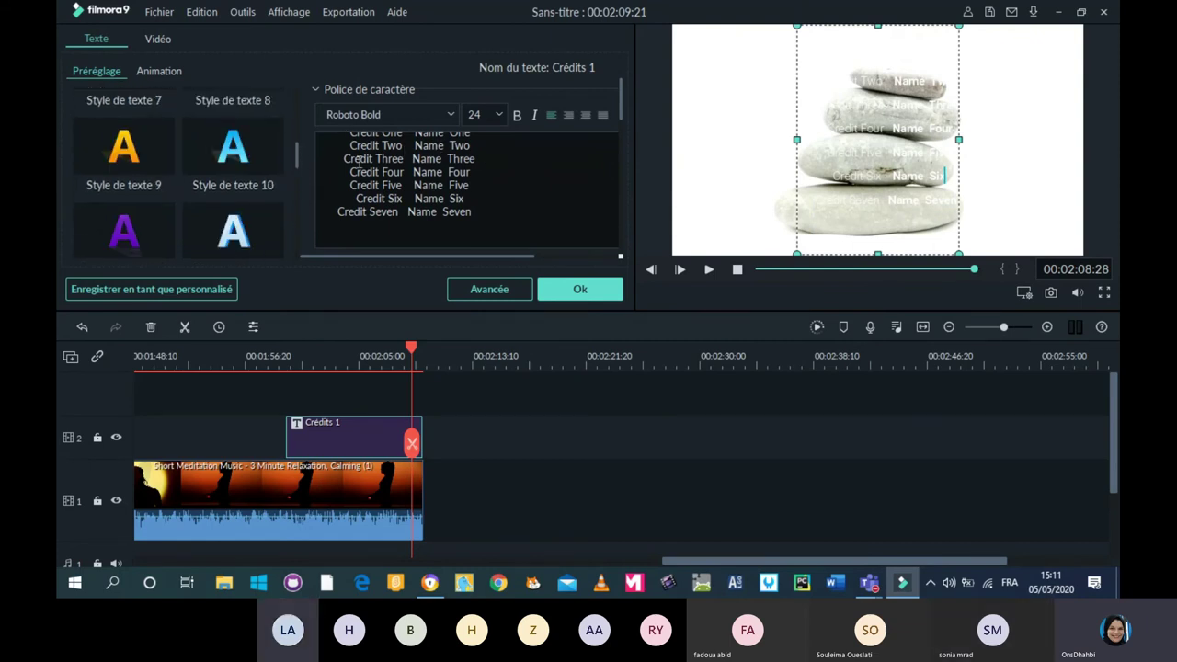
{"action": "key", "text": "Up"}
{"action": "key", "text": "Up"}
{"action": "key", "text": "Up"}
{"action": "key", "text": "Up"}
{"action": "key", "text": "Up"}
{"action": "key", "text": "Up"}
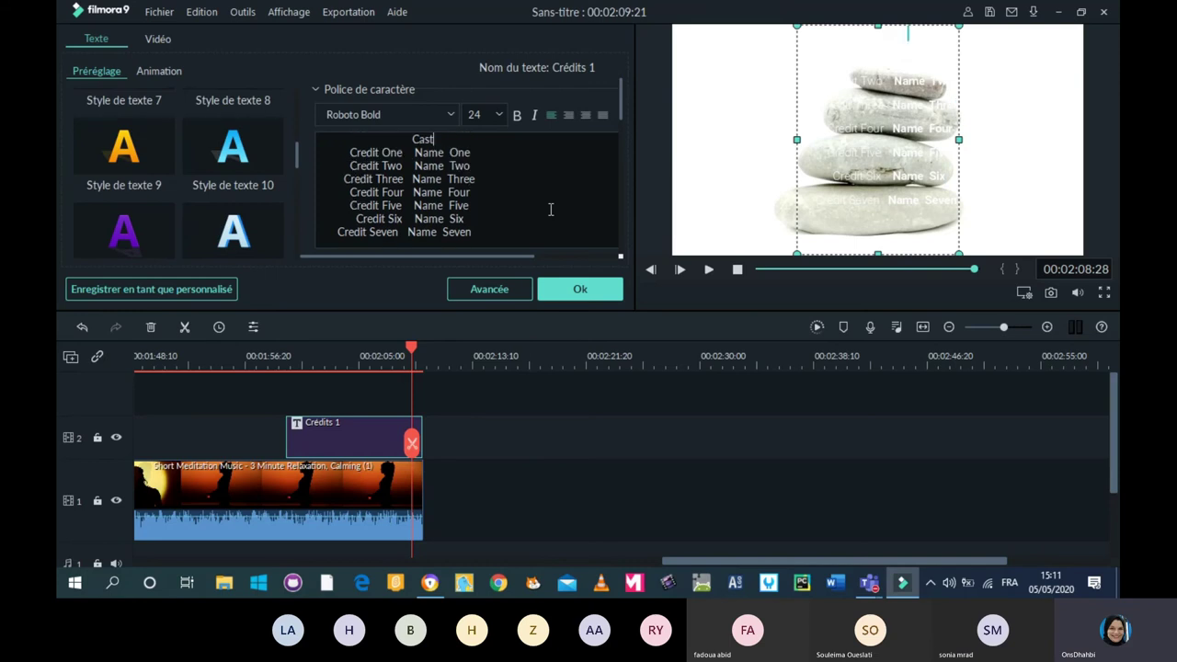
{"action": "left_click_drag", "start_coordinate": [342, 150], "coordinate": [503, 192]}
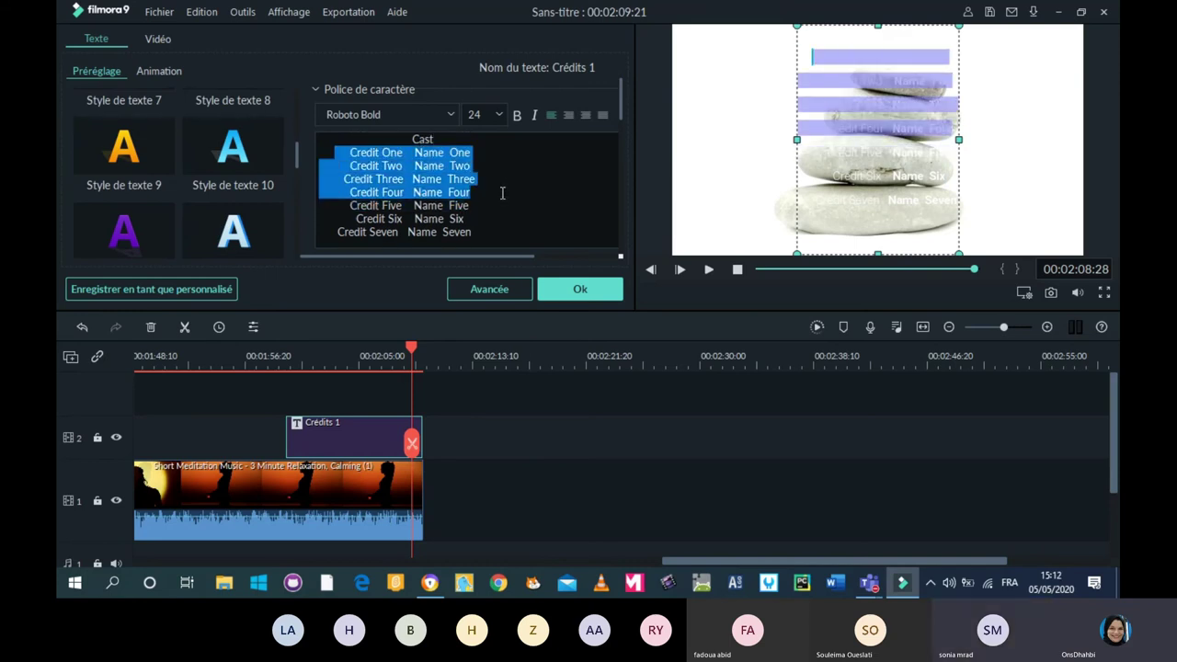
{"action": "key", "text": "Delete"}
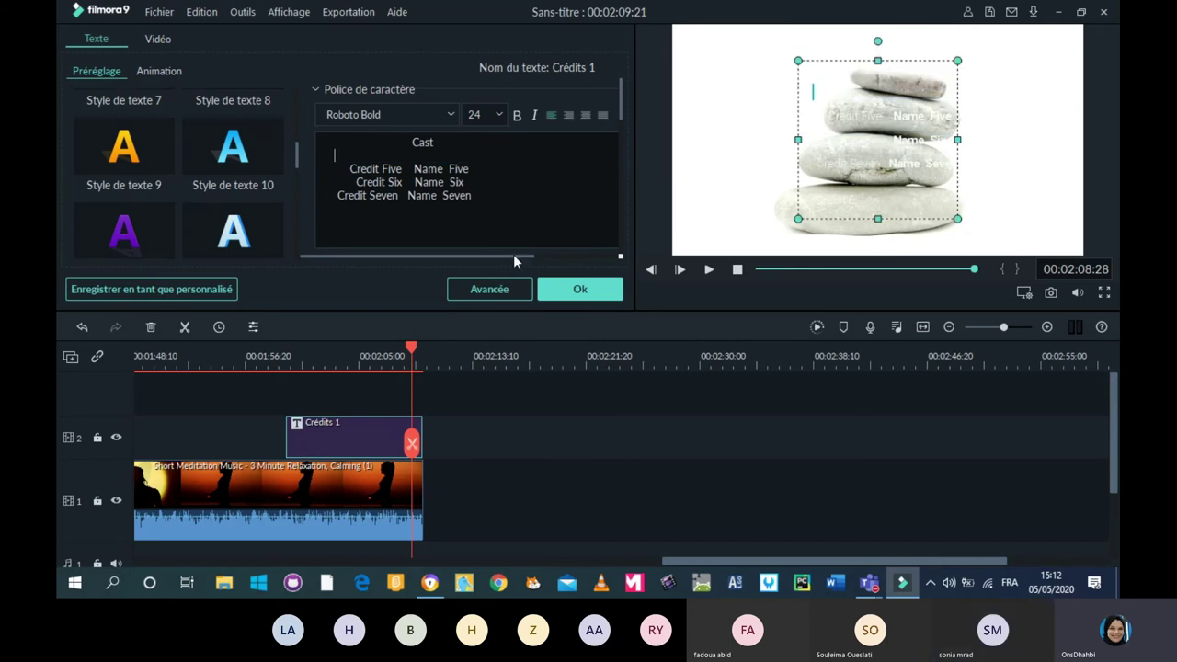
{"action": "left_click", "coordinate": [577, 290]}
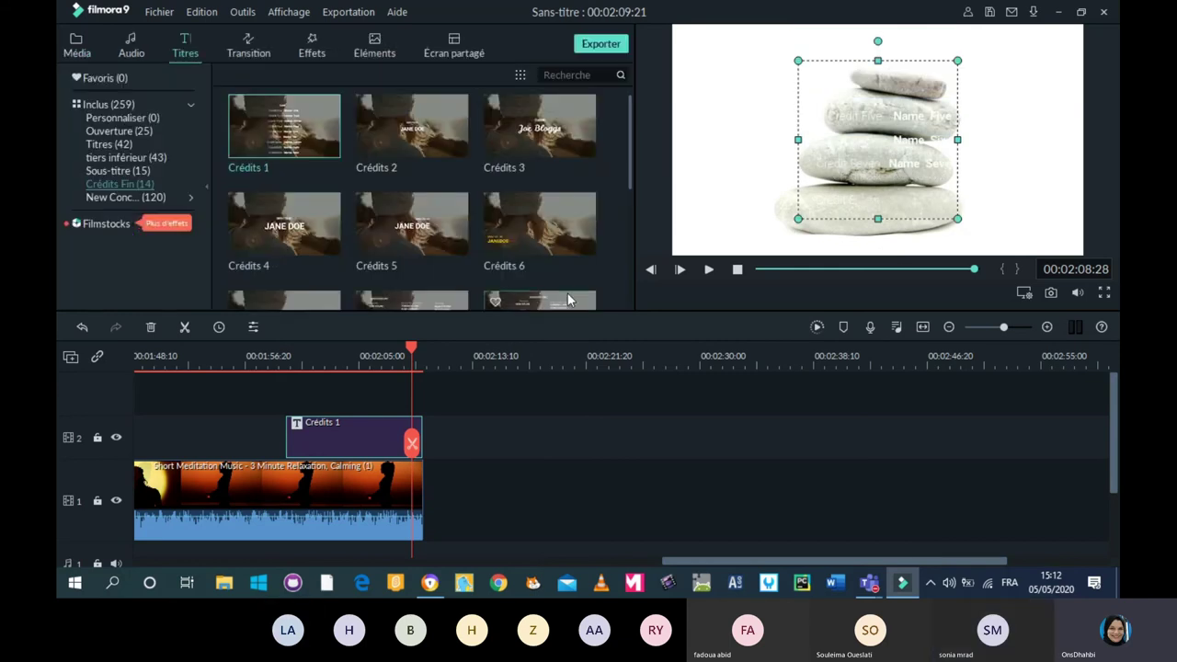
Replay the shortened credits, pause at 00:02:05:21, and open the Crédits 1 title in the advanced text editor.
{"action": "left_click_drag", "start_coordinate": [421, 351], "coordinate": [216, 374]}
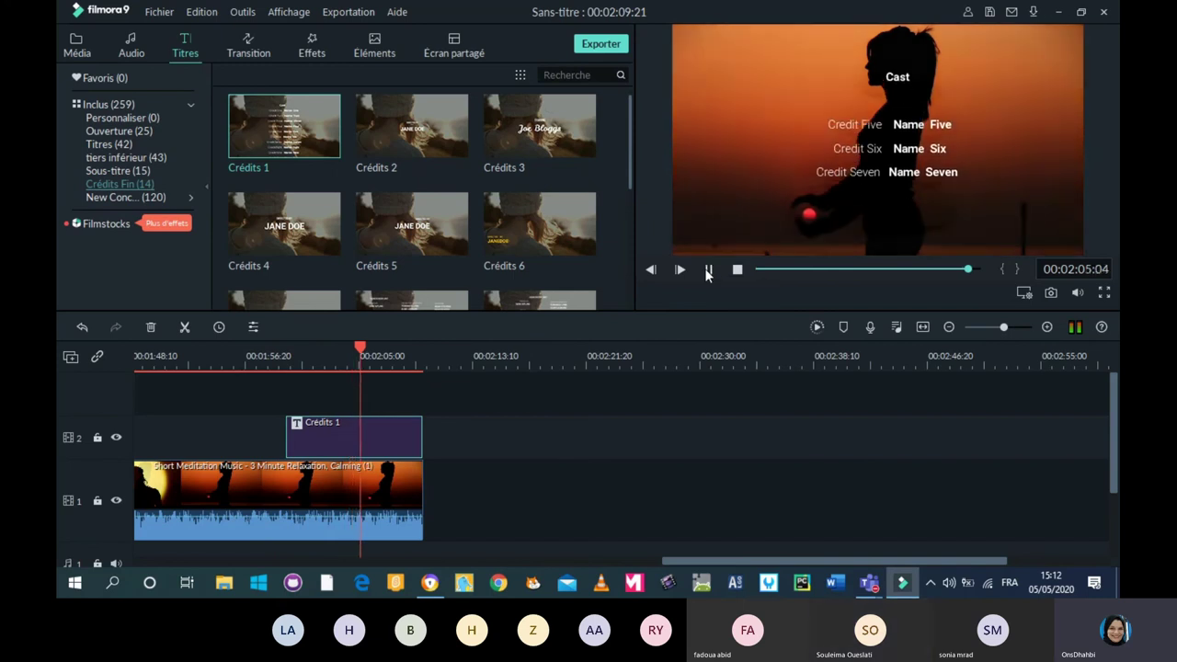
{"action": "left_click", "coordinate": [709, 269]}
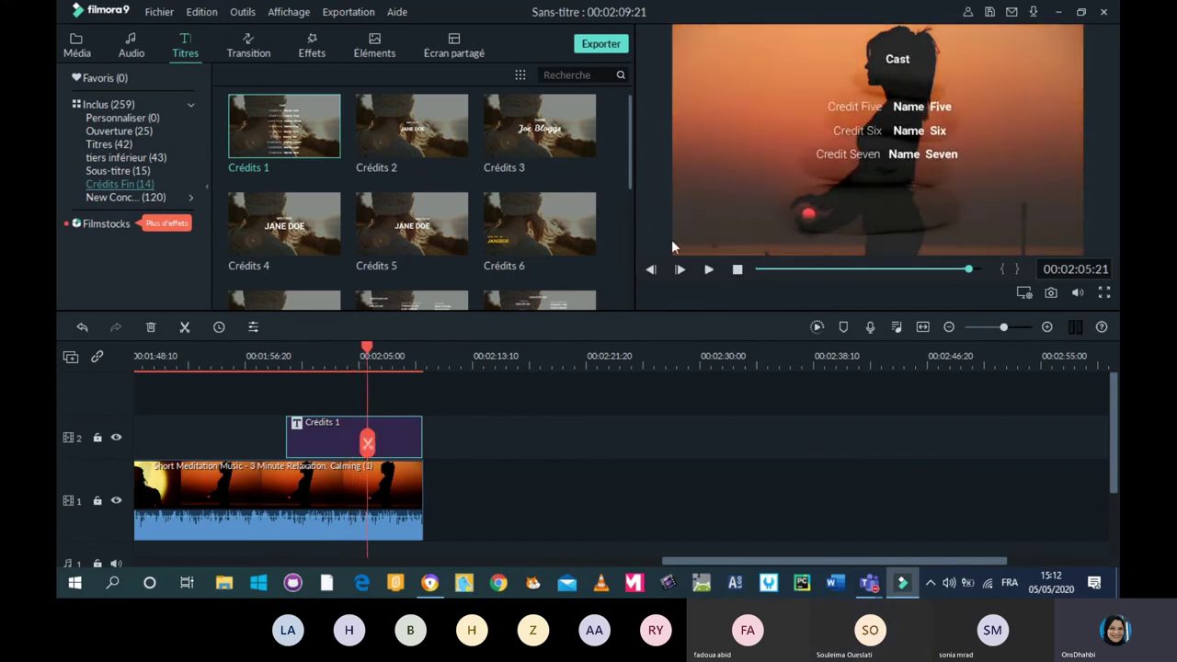
{"action": "double_click", "coordinate": [336, 442]}
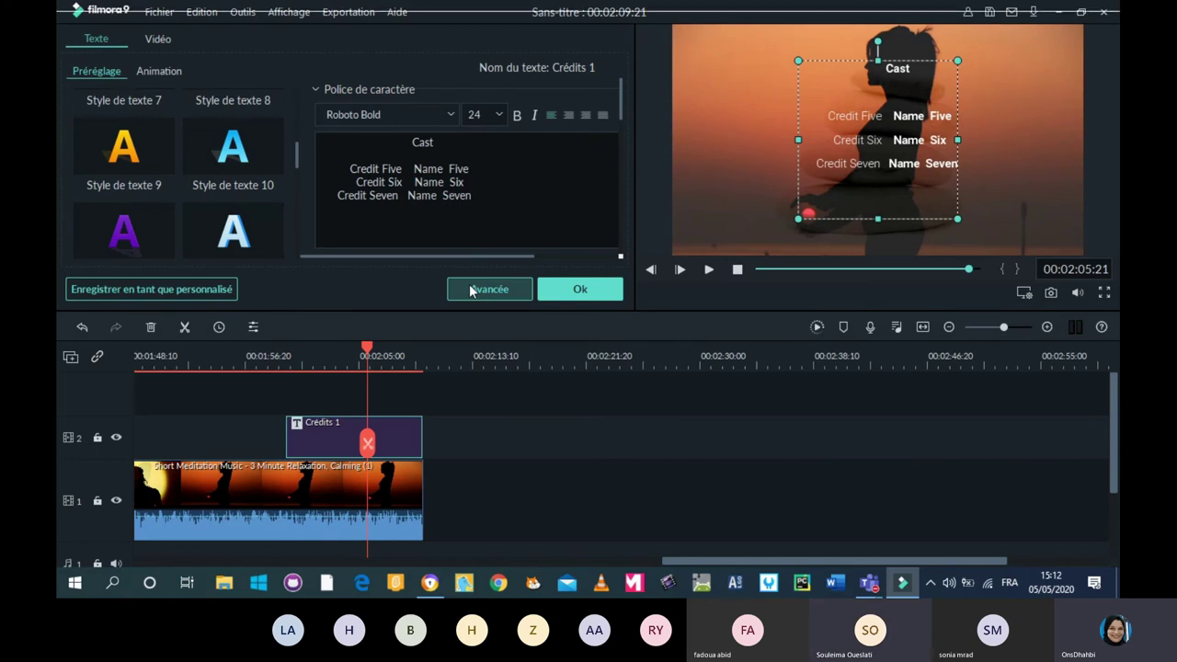
{"action": "left_click", "coordinate": [489, 289]}
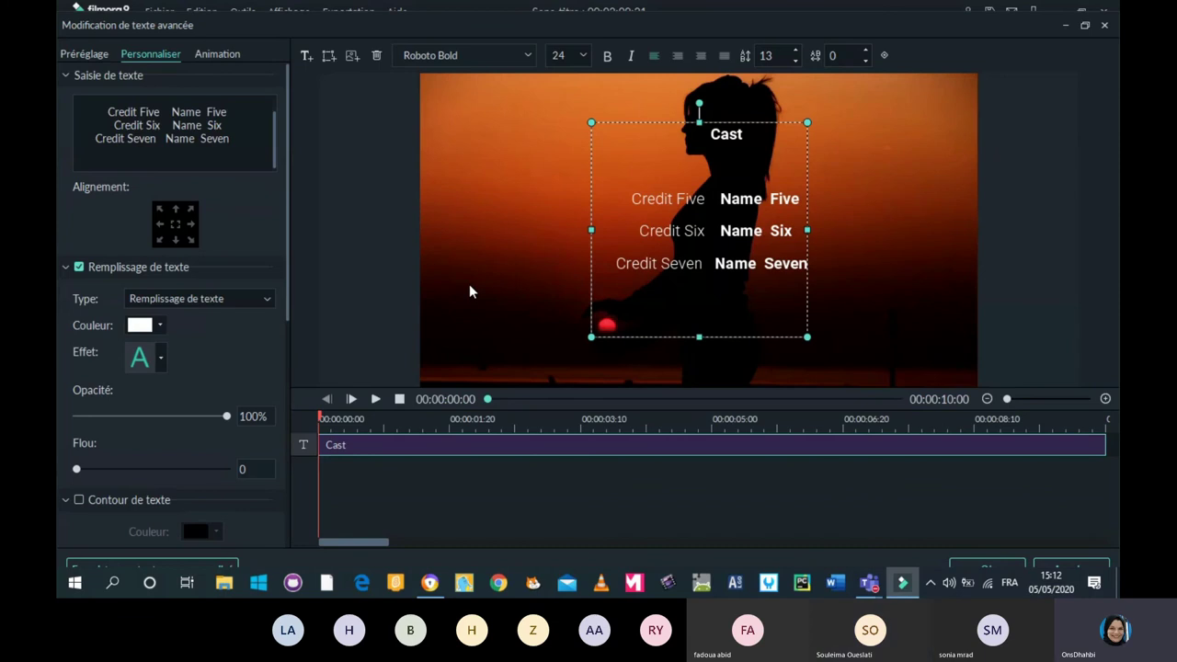
Try aligning the credits text block to the left, bottom-right and bottom-centre of the frame, and centre it again.
{"action": "left_click", "coordinate": [166, 229]}
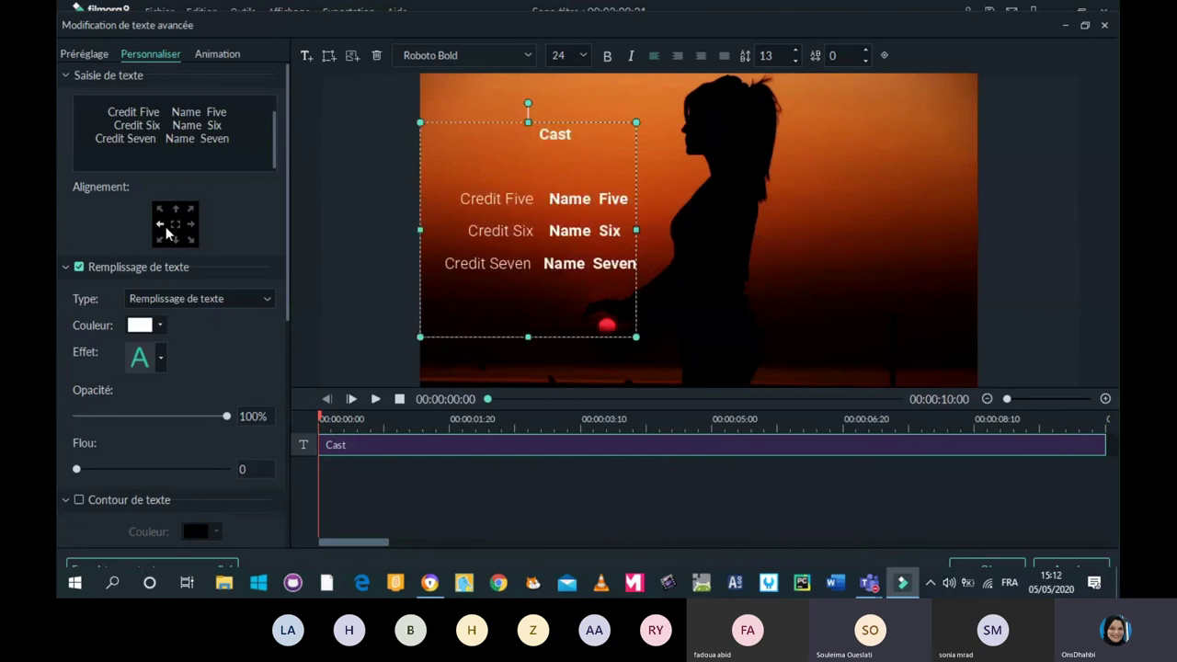
{"action": "left_click", "coordinate": [192, 240]}
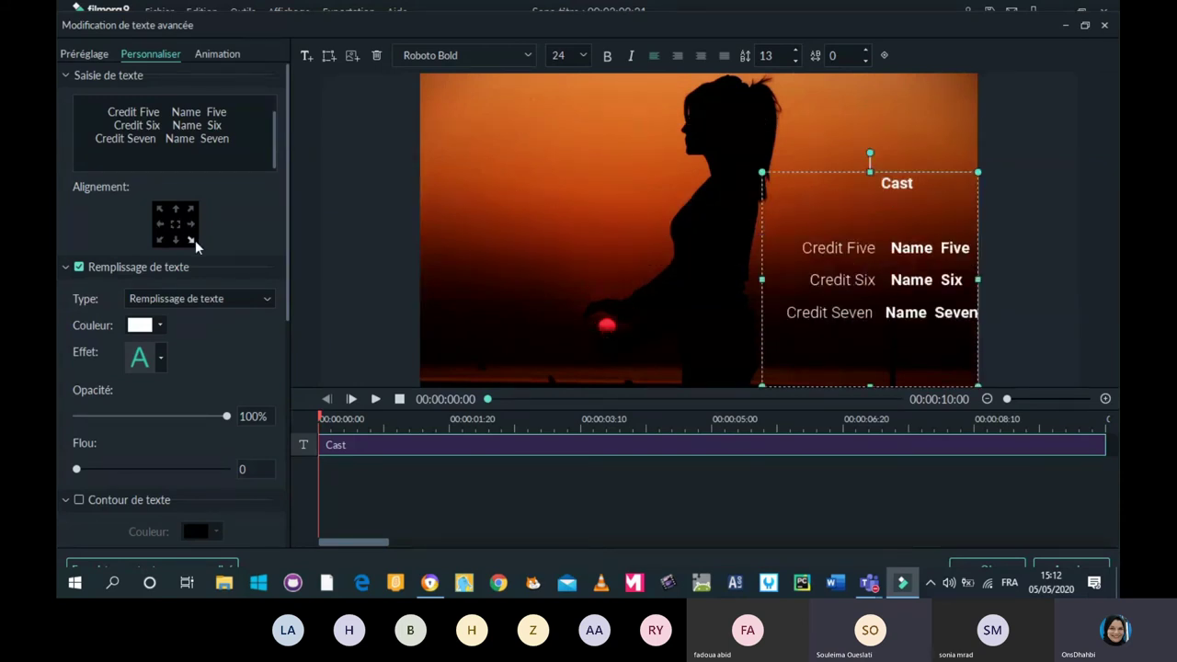
{"action": "left_click", "coordinate": [177, 241]}
{"action": "left_click", "coordinate": [174, 226]}
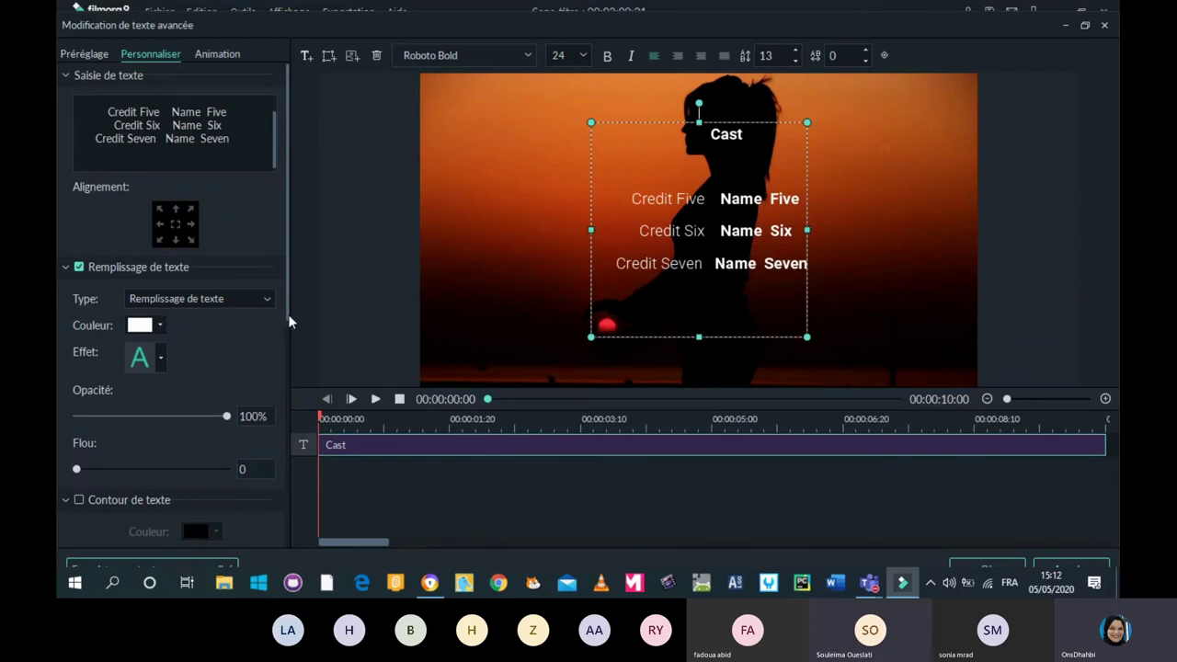
Examine the text fill and outline settings and preview the scrolling credits at 00:00:01:07.
{"action": "left_click_drag", "start_coordinate": [288, 322], "coordinate": [345, 400]}
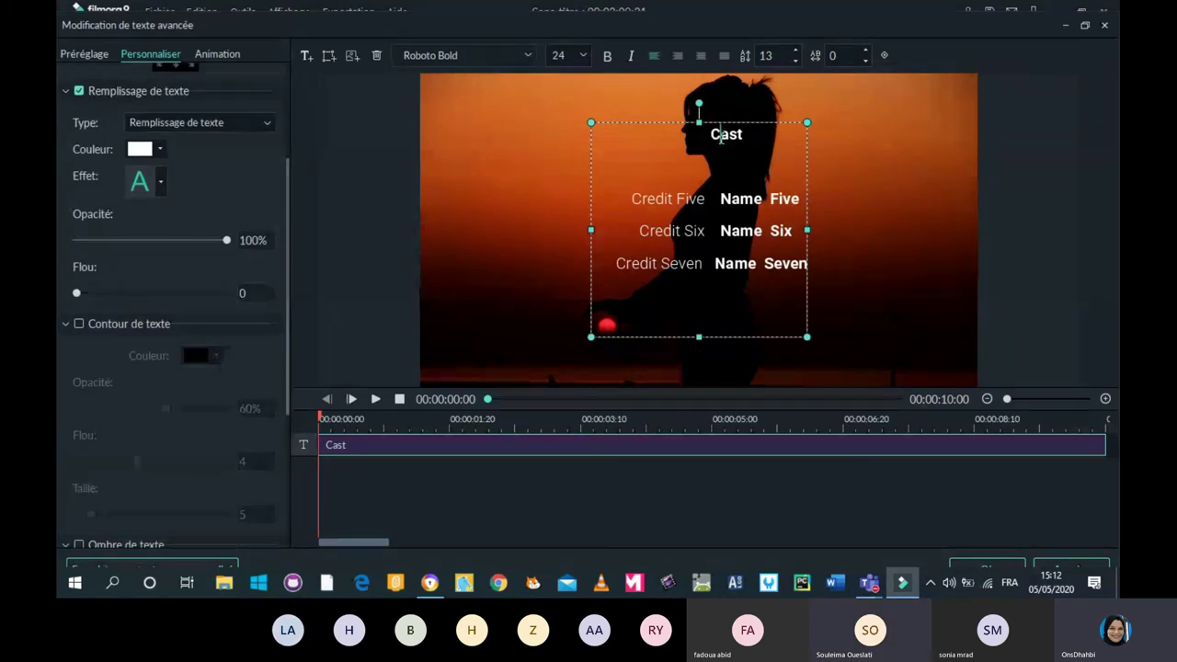
{"action": "left_click", "coordinate": [415, 425]}
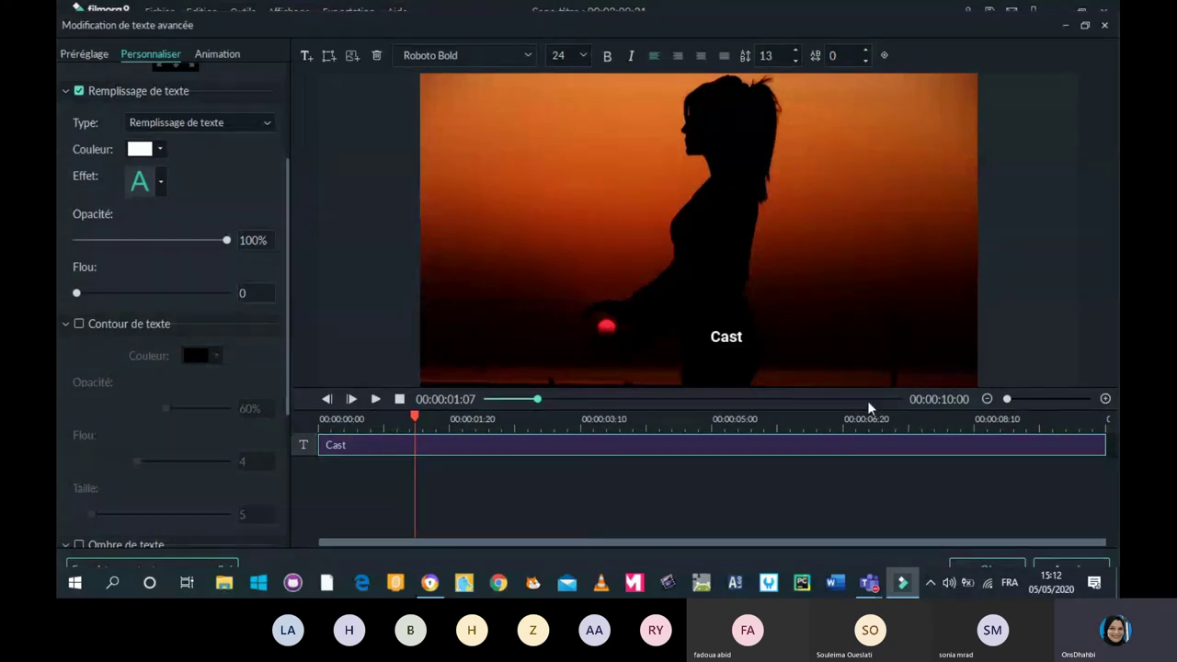
{"action": "left_click", "coordinate": [546, 256]}
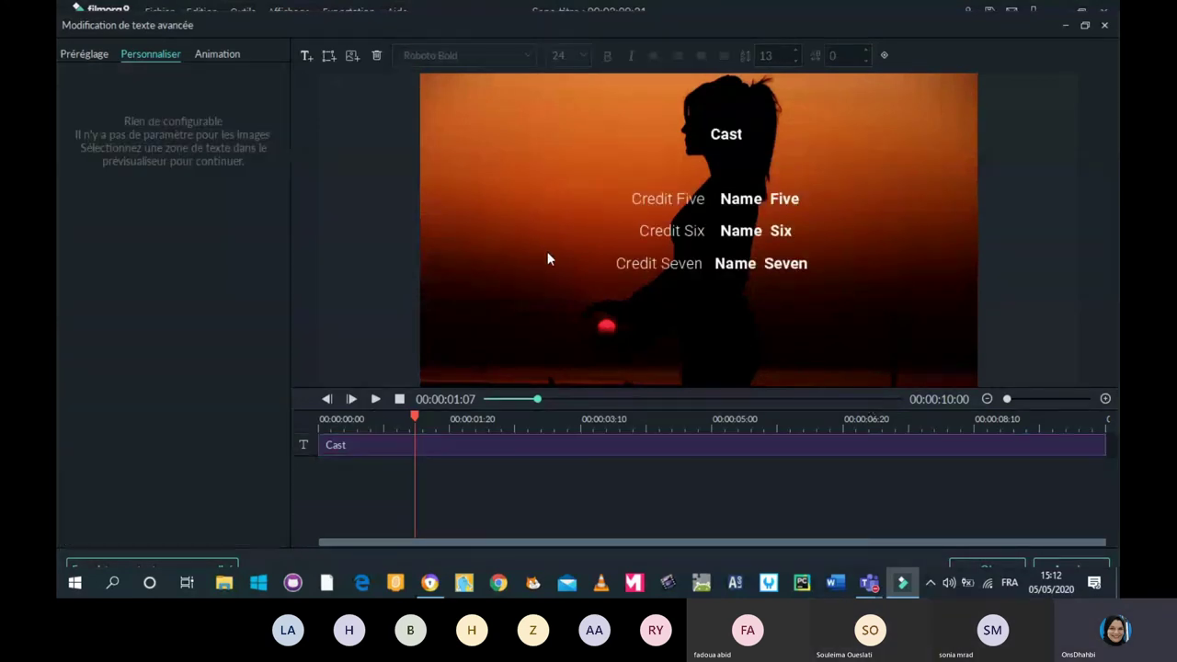
Clear the Cast heading from the end-credits text.
{"action": "left_click", "coordinate": [726, 138]}
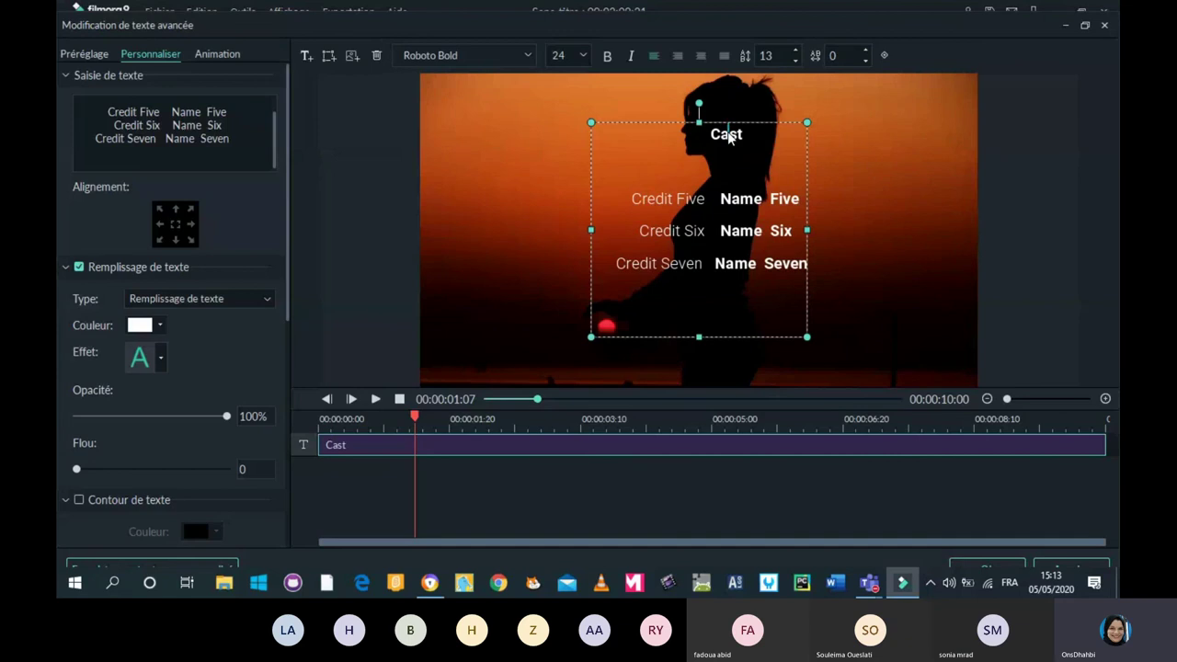
{"action": "key", "text": "BackSpace"}
{"action": "key", "text": "BackSpace"}
{"action": "key", "text": "BackSpace"}
{"action": "key", "text": "BackSpace"}
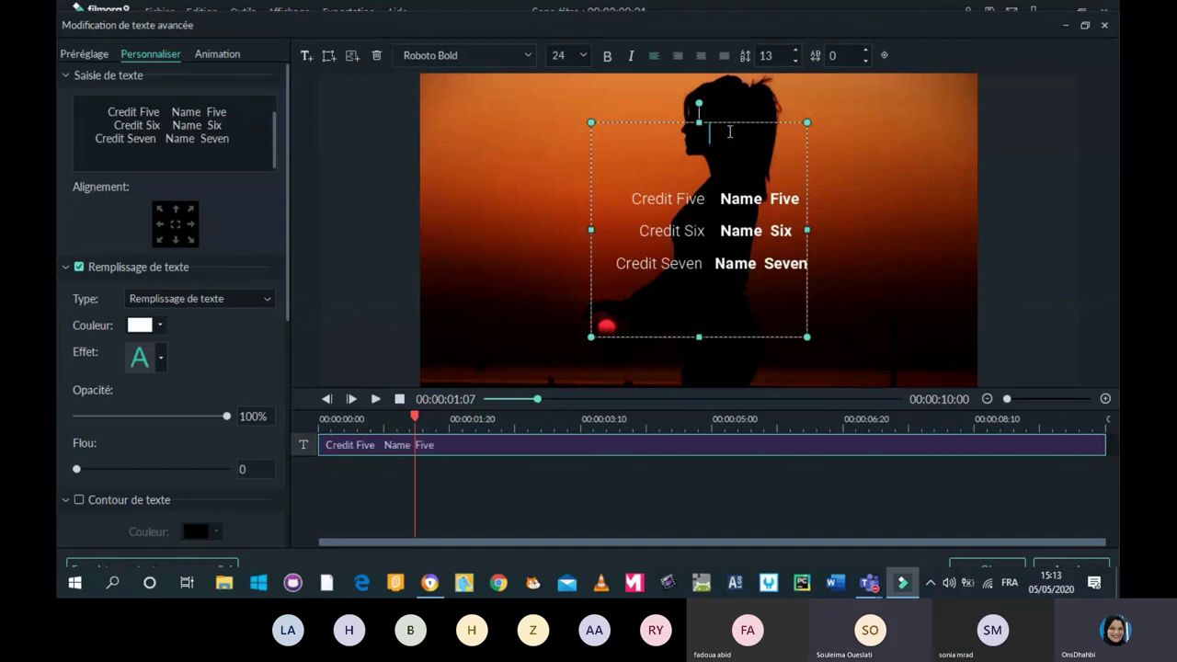
{"action": "type", "text": "Séanc"}
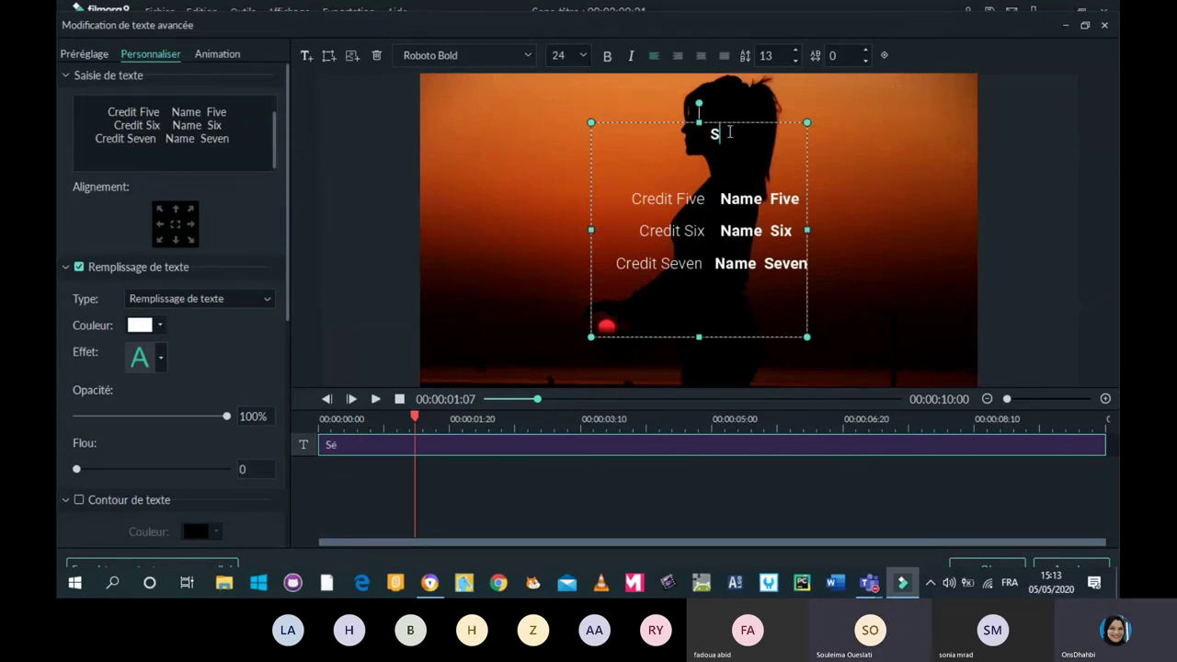
{"action": "type", "text": "e"}
{"action": "key", "text": "BackSpace"}
{"action": "key", "text": "BackSpace"}
{"action": "key", "text": "BackSpace"}
{"action": "key", "text": "BackSpace"}
{"action": "key", "text": "BackSpace"}
{"action": "key", "text": "BackSpace"}
Enter Formation as the credits heading and replace the label Credit Five with "Animée par".
{"action": "type", "text": "Formation"}
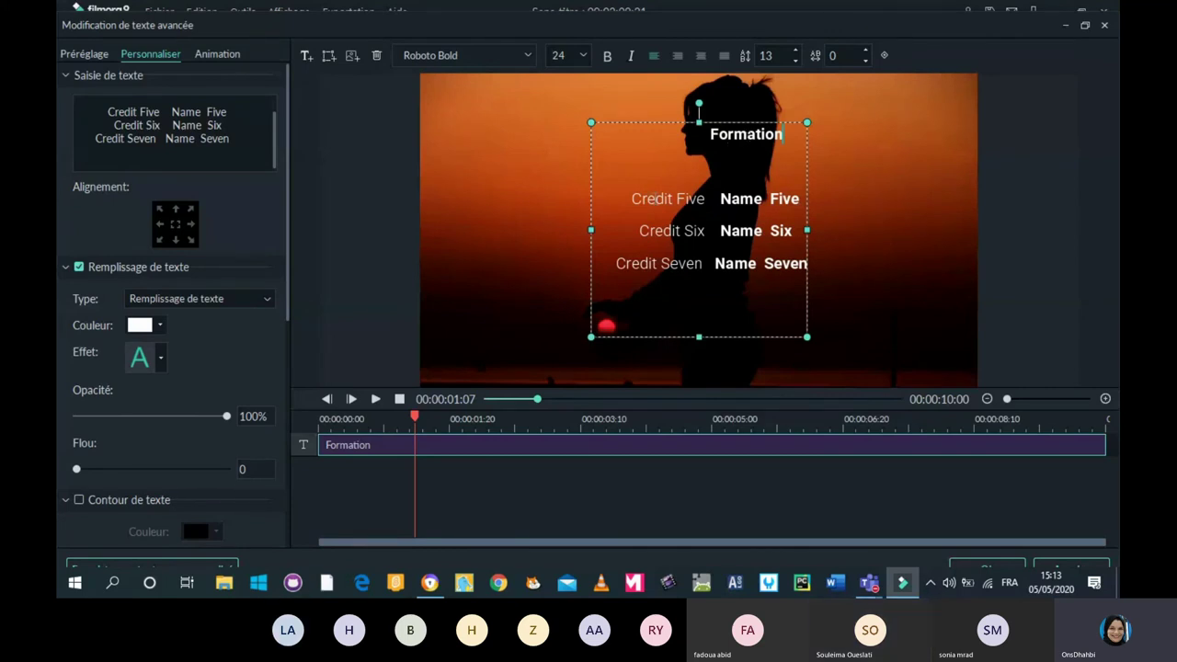
{"action": "left_click_drag", "start_coordinate": [706, 198], "coordinate": [616, 210]}
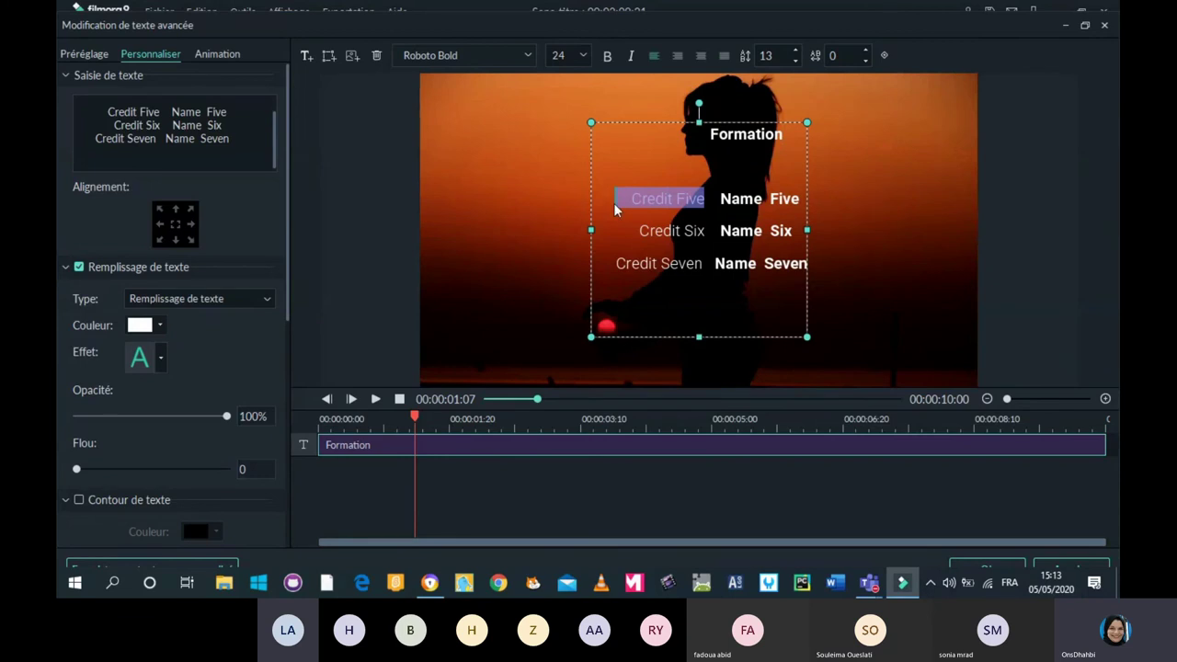
{"action": "type", "text": "Animée par"}
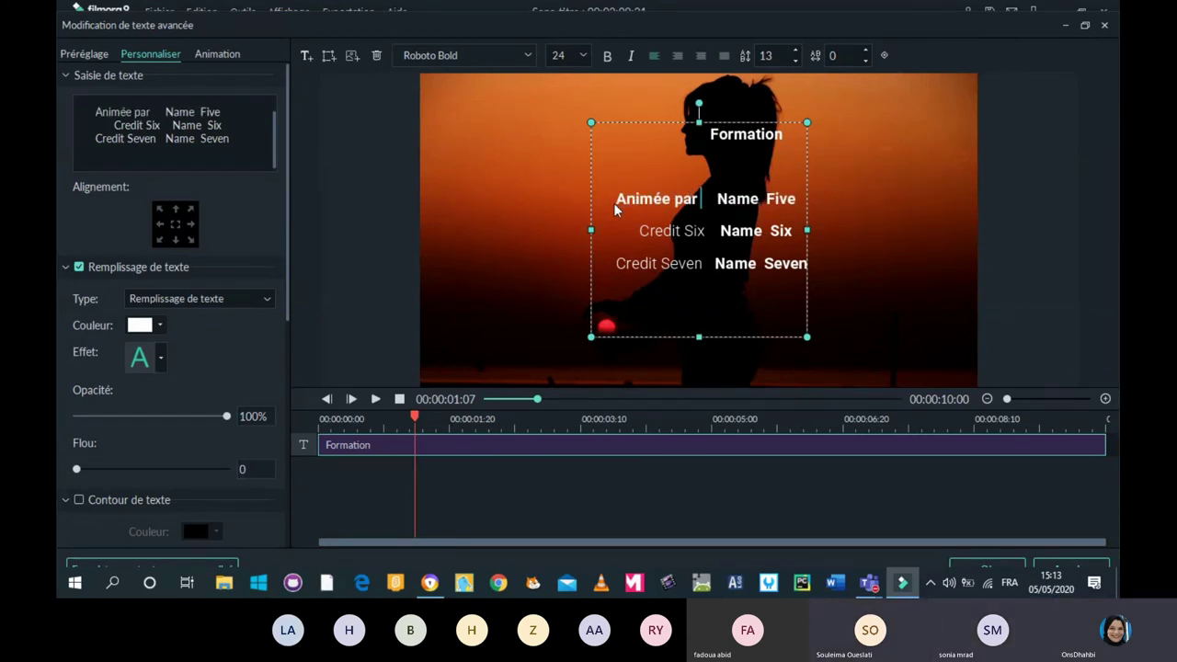
Replace Name Five with the presenter's full name beside "Animée par".
{"action": "key", "text": "Right"}
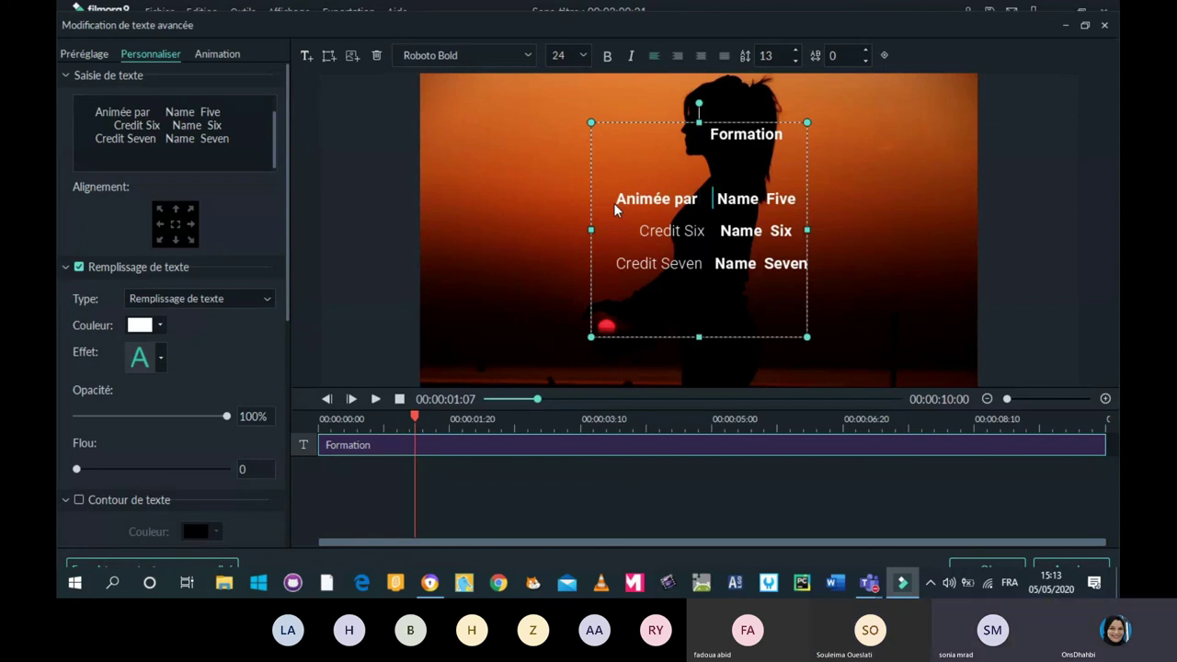
{"action": "key", "text": "Delete"}
{"action": "key", "text": "Delete"}
{"action": "key", "text": "Delete"}
{"action": "key", "text": "Delete"}
{"action": "key", "text": "Delete"}
{"action": "key", "text": "Delete"}
{"action": "key", "text": "Delete"}
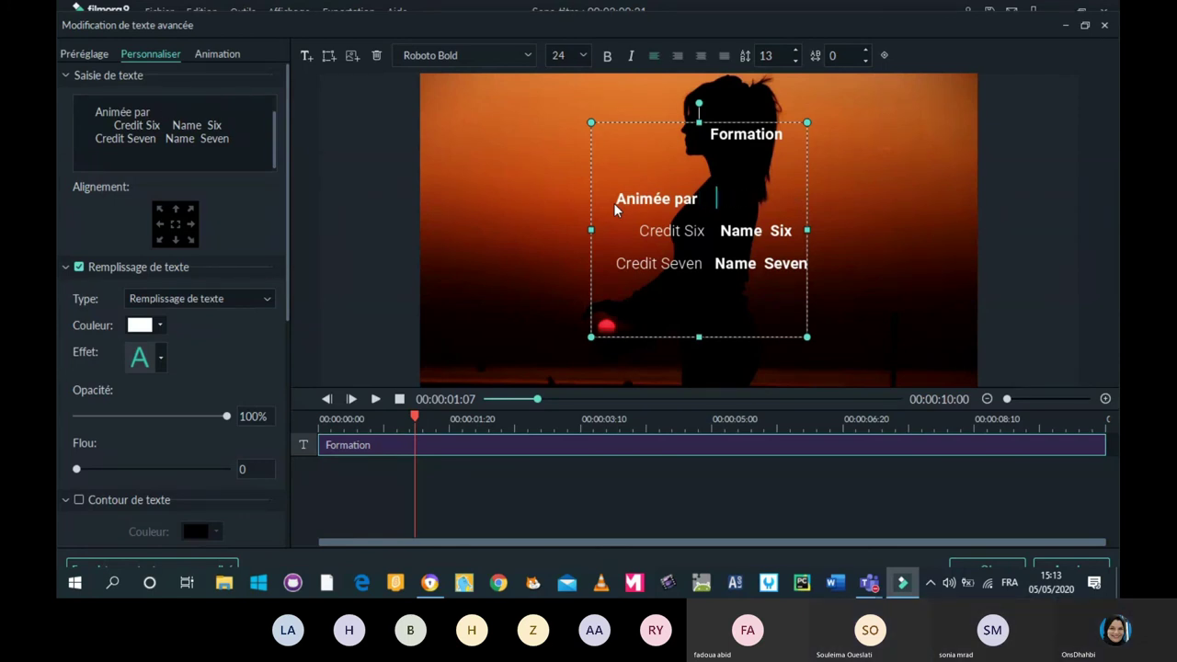
{"action": "type", "text": "Ons D"}
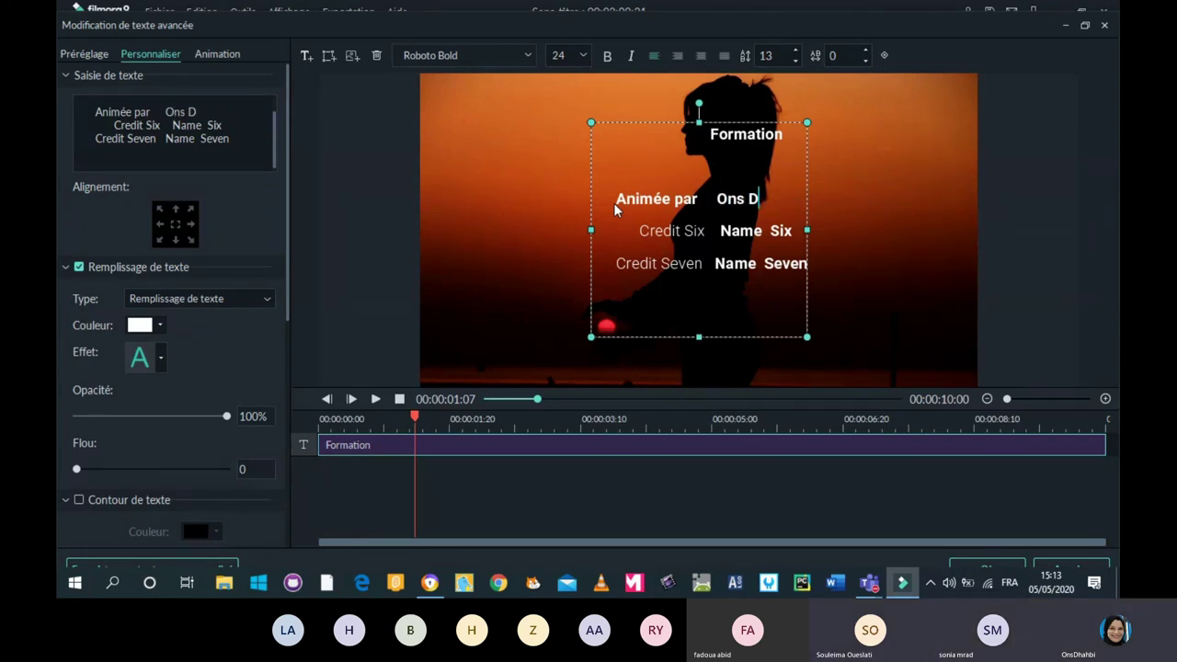
{"action": "type", "text": "hahbi"}
Delete the whole Credit Six line, including Name Six, below the "Animée par" line.
{"action": "key", "text": "Delete"}
{"action": "key", "text": "Delete"}
{"action": "key", "text": "Delete"}
{"action": "key", "text": "Delete"}
{"action": "key", "text": "Delete"}
{"action": "key", "text": "Delete"}
{"action": "key", "text": "Delete"}
{"action": "key", "text": "Delete"}
{"action": "key", "text": "Delete"}
{"action": "key", "text": "Delete"}
{"action": "key", "text": "Delete"}
{"action": "key", "text": "Delete"}
{"action": "key", "text": "Delete"}
{"action": "key", "text": "Delete"}
{"action": "key", "text": "Delete"}
{"action": "key", "text": "Delete"}
{"action": "key", "text": "Delete"}
{"action": "key", "text": "Delete"}
{"action": "key", "text": "Delete"}
{"action": "key", "text": "Delete"}
{"action": "key", "text": "Delete"}
{"action": "key", "text": "Delete"}
{"action": "key", "text": "Delete"}
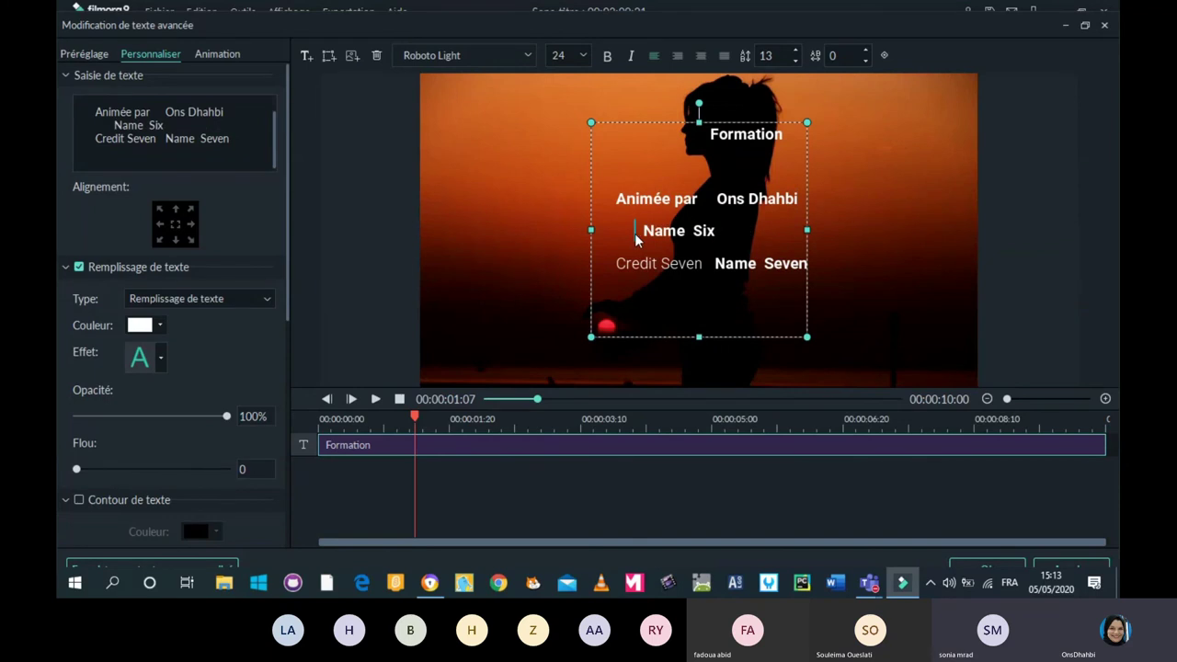
{"action": "key", "text": "Delete"}
{"action": "key", "text": "Delete"}
{"action": "key", "text": "Delete"}
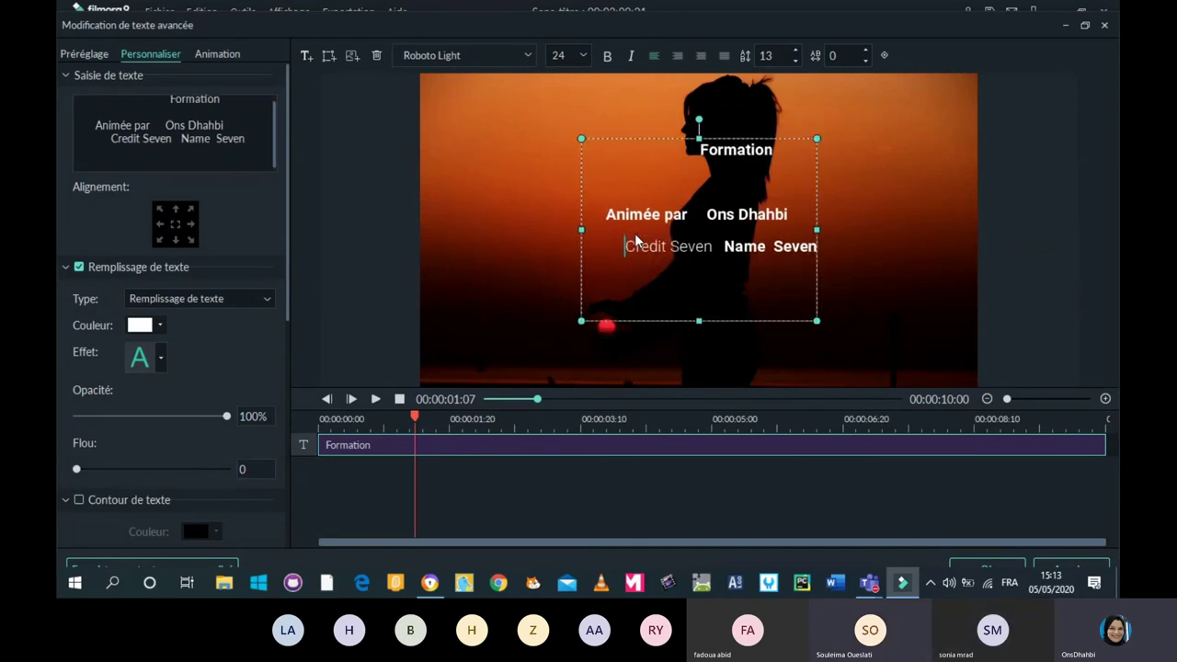
Delete the Credit Seven label and Name Seven from the last credits line.
{"action": "double_click", "coordinate": [686, 247]}
{"action": "left_click", "coordinate": [606, 249], "text": "shift"}
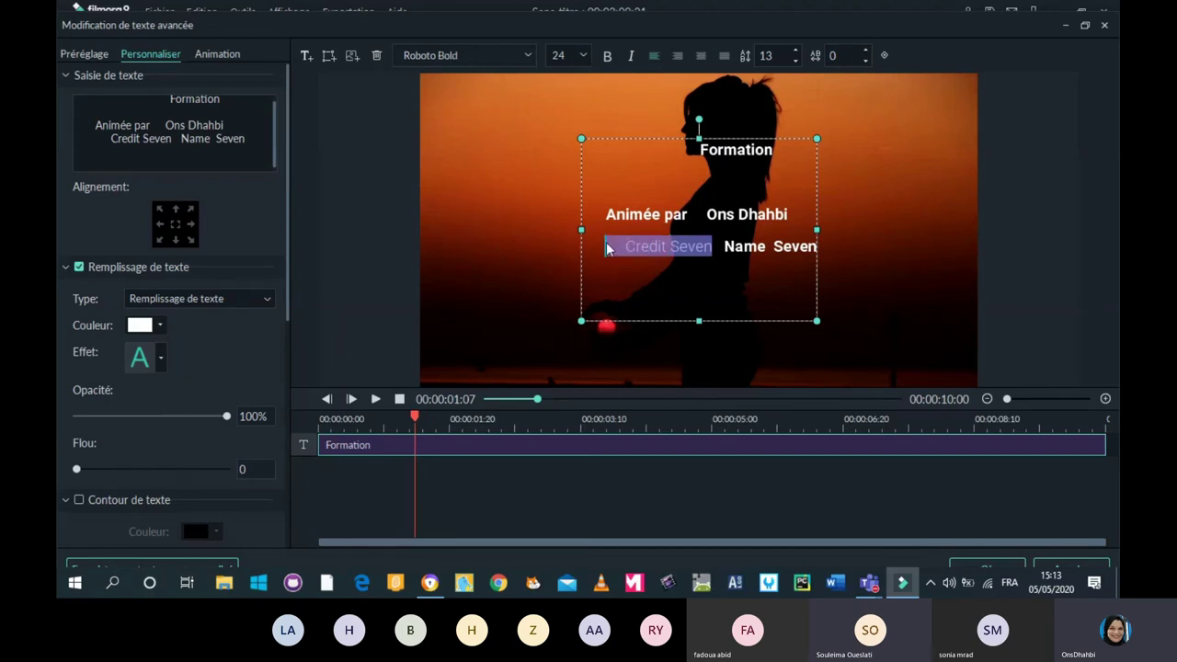
{"action": "key", "text": "Delete"}
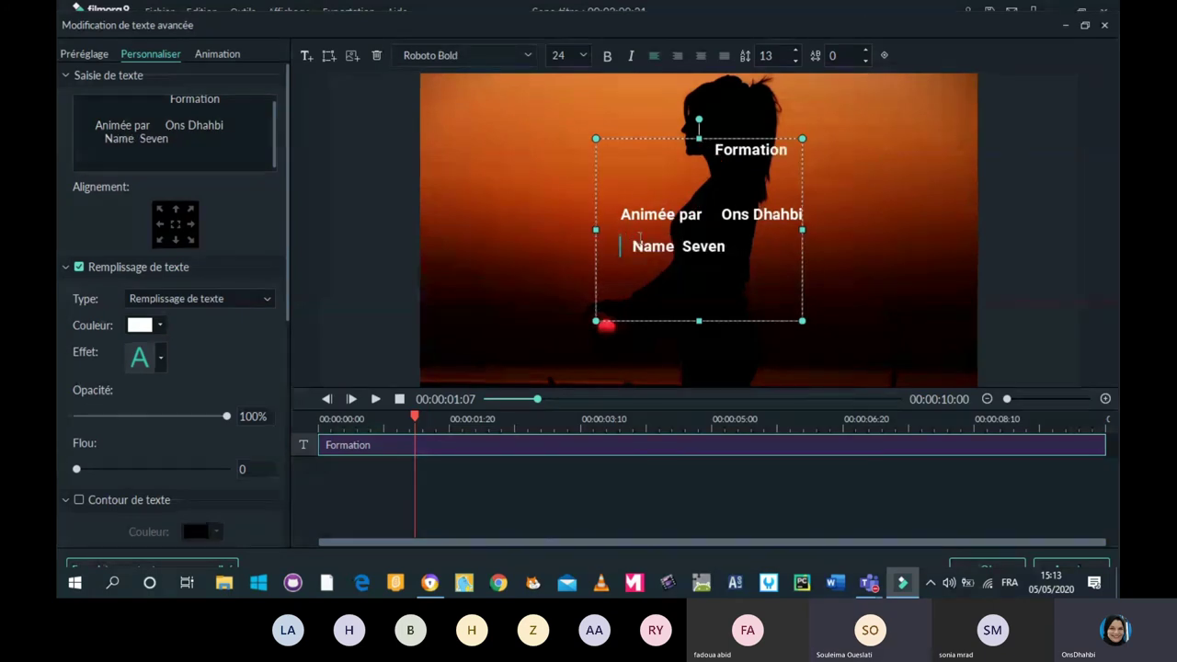
{"action": "left_click_drag", "start_coordinate": [625, 247], "coordinate": [745, 252]}
{"action": "key", "text": "Delete"}
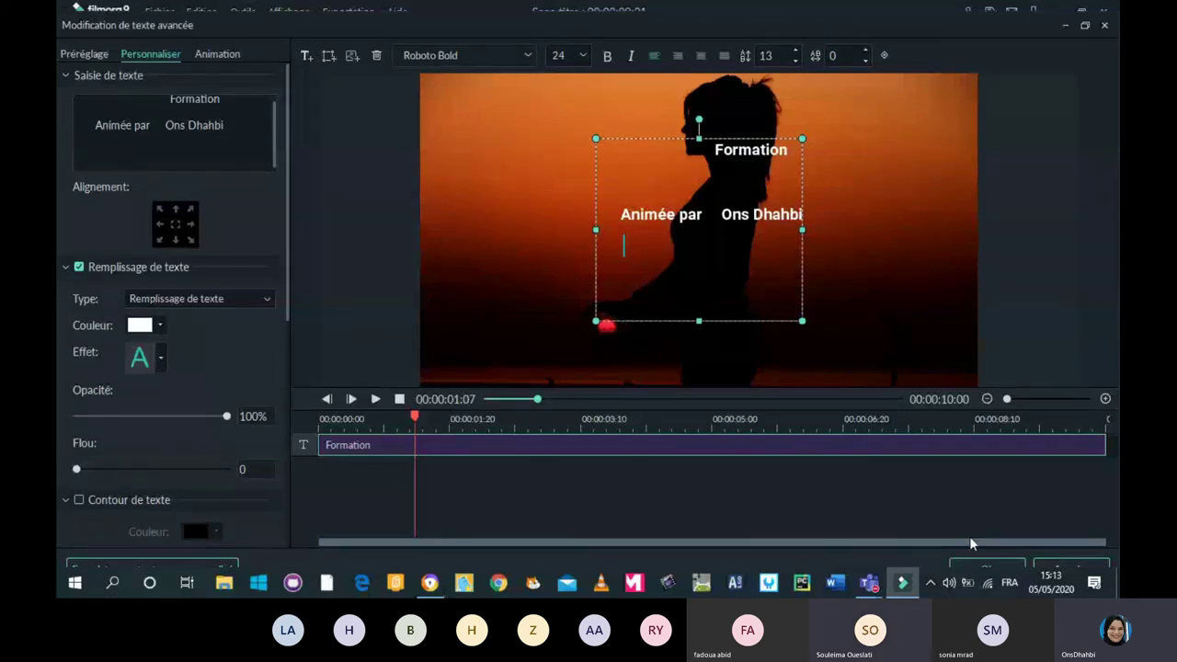
Remove the extra spaces before the Formation heading and centre-align the credits text.
{"action": "left_click", "coordinate": [701, 56]}
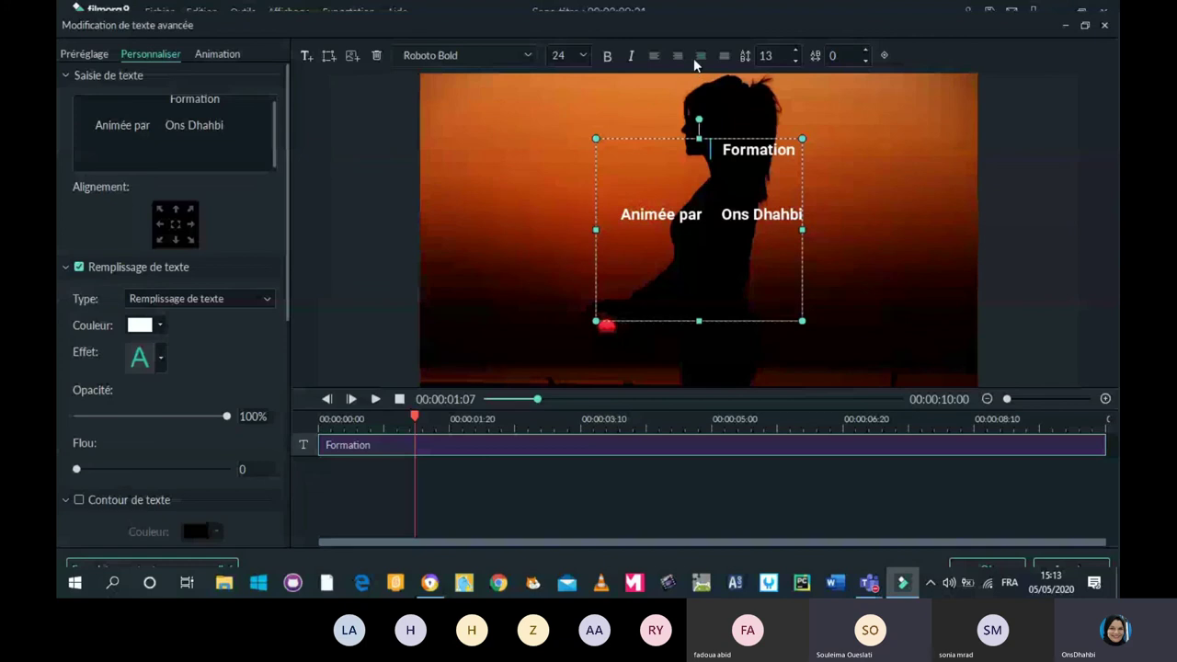
{"action": "left_click", "coordinate": [678, 56]}
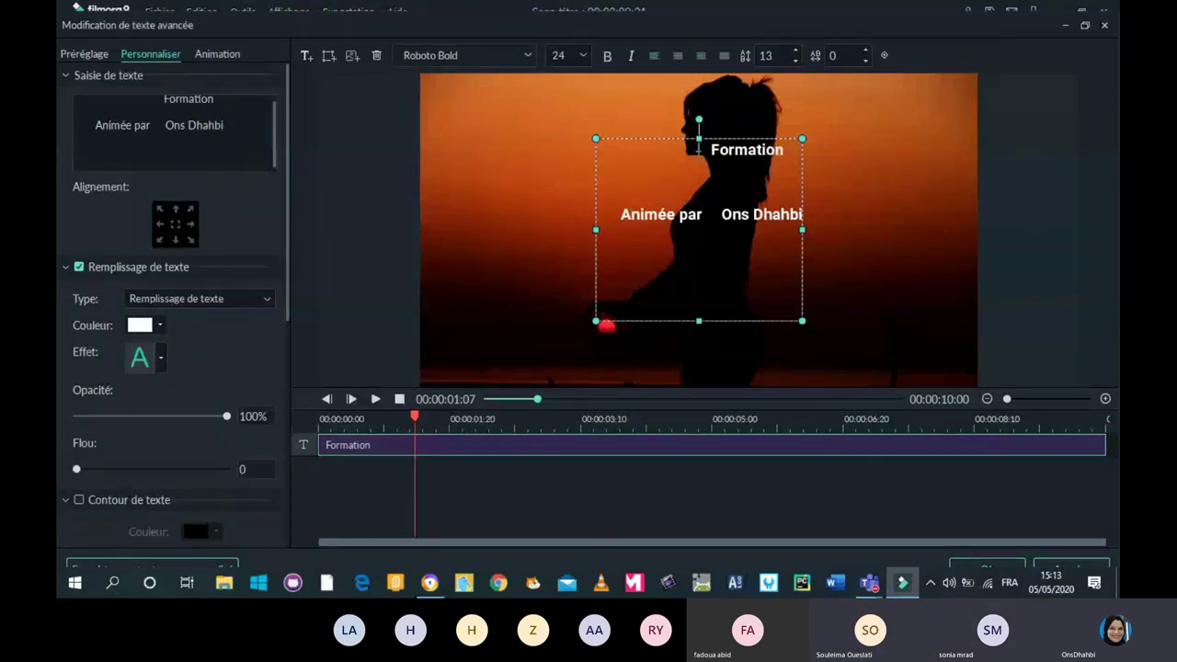
{"action": "key", "text": "BackSpace"}
{"action": "key", "text": "BackSpace"}
{"action": "key", "text": "BackSpace"}
{"action": "key", "text": "BackSpace"}
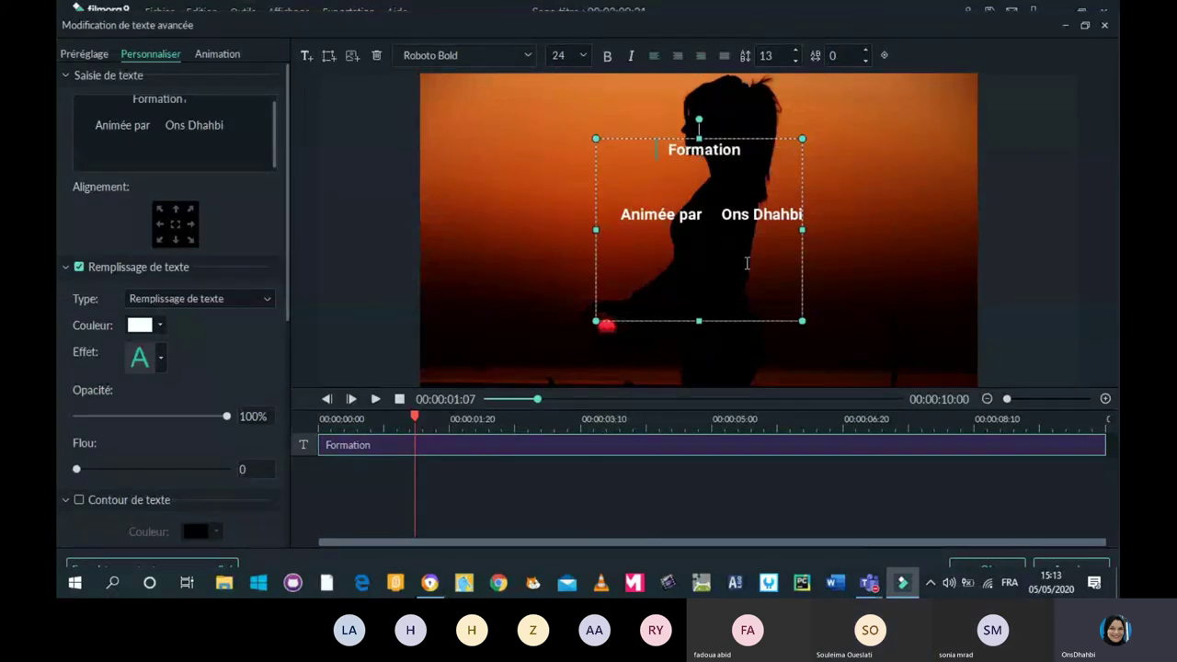
{"action": "left_click", "coordinate": [722, 221]}
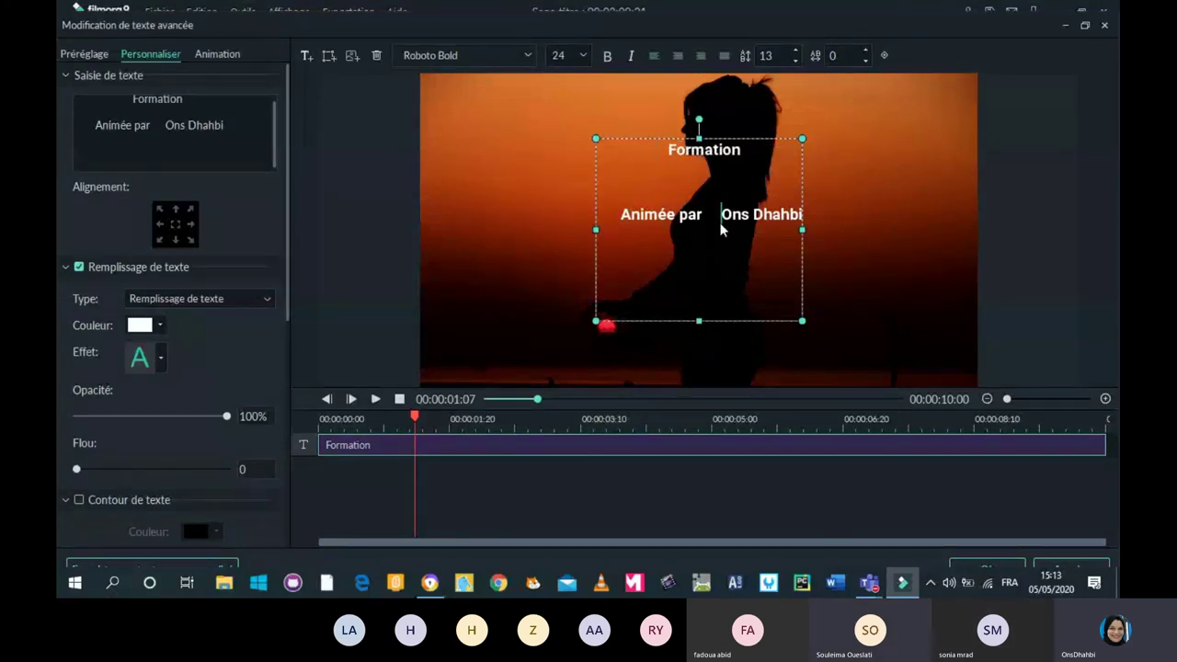
{"action": "left_click", "coordinate": [700, 59]}
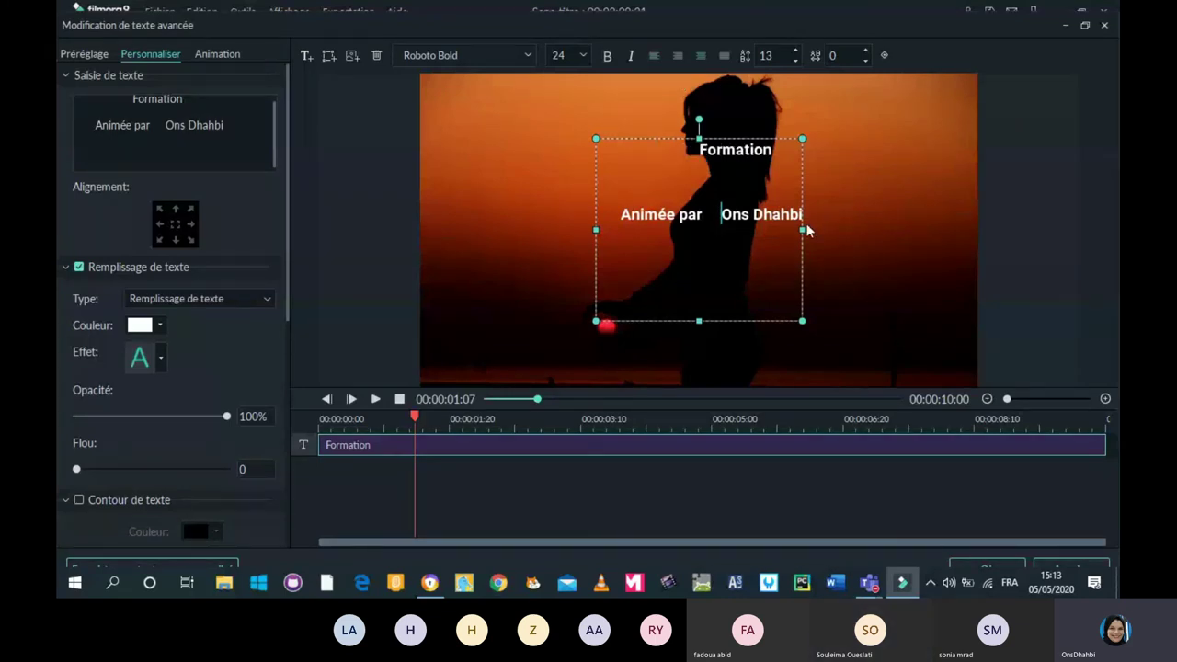
Widen the credits text box, shift it towards the left of the video frame, and confirm the advanced edits.
{"action": "left_click_drag", "start_coordinate": [800, 230], "coordinate": [896, 230]}
{"action": "left_click_drag", "start_coordinate": [716, 138], "coordinate": [636, 138]}
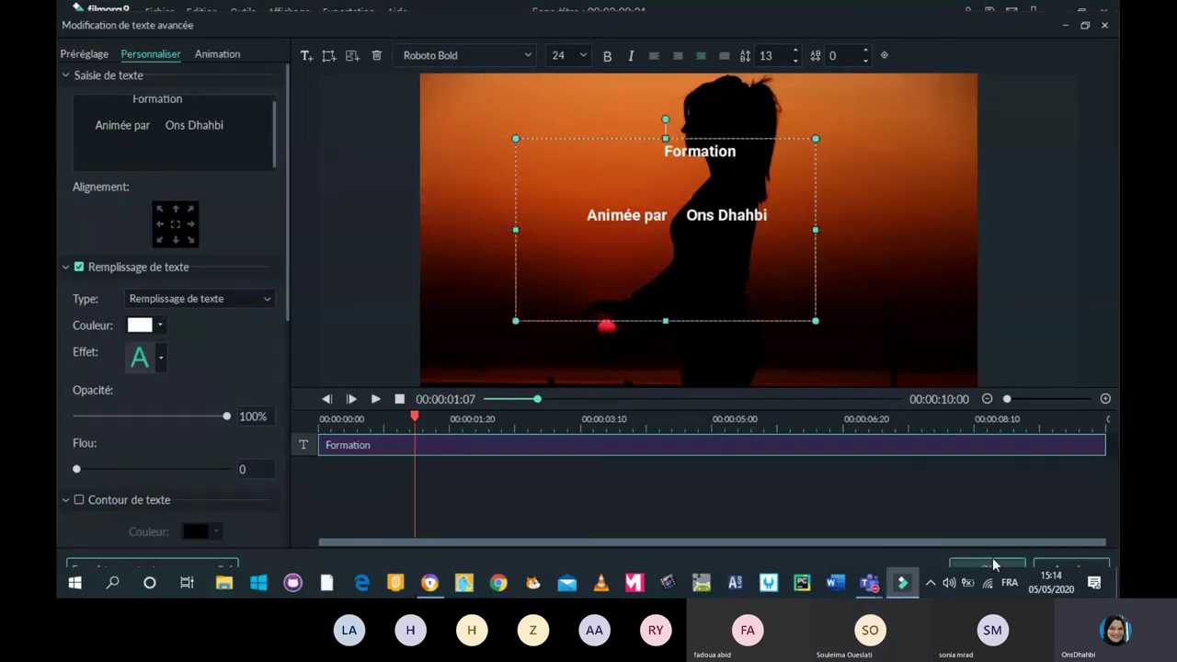
{"action": "left_click", "coordinate": [988, 564]}
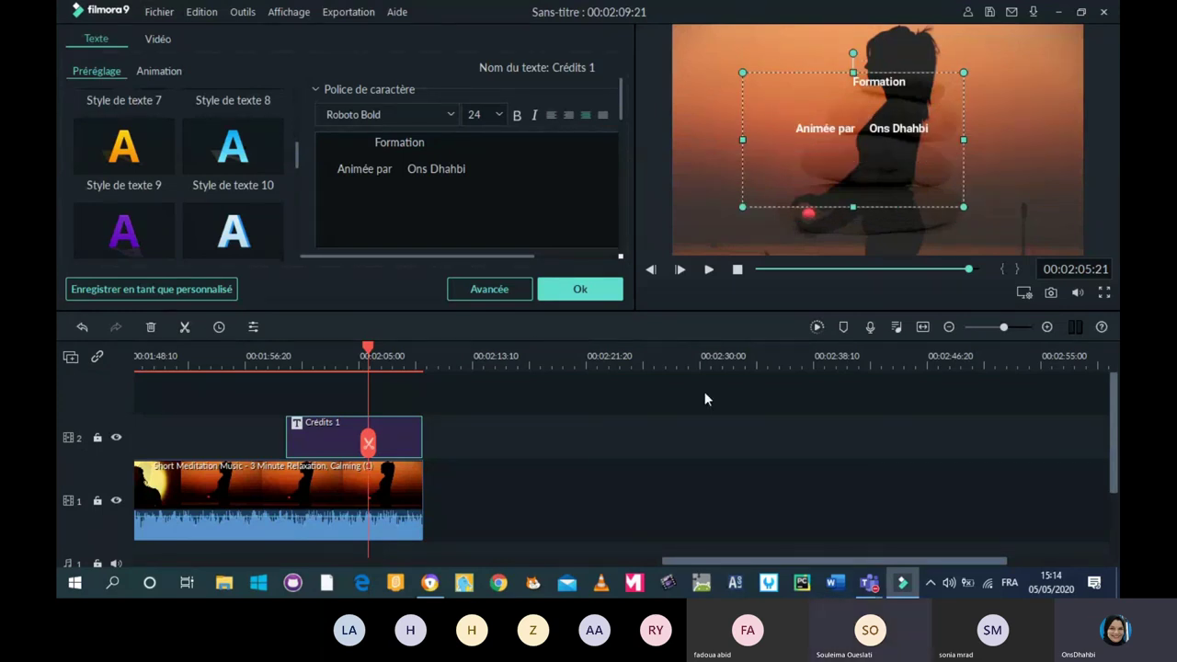
Apply the Crédits 1 title changes and preview the scrolling credits from 00:01:58:24, pausing at 00:02:05:07.
{"action": "left_click", "coordinate": [276, 359]}
{"action": "left_click", "coordinate": [275, 357]}
{"action": "left_click", "coordinate": [595, 288]}
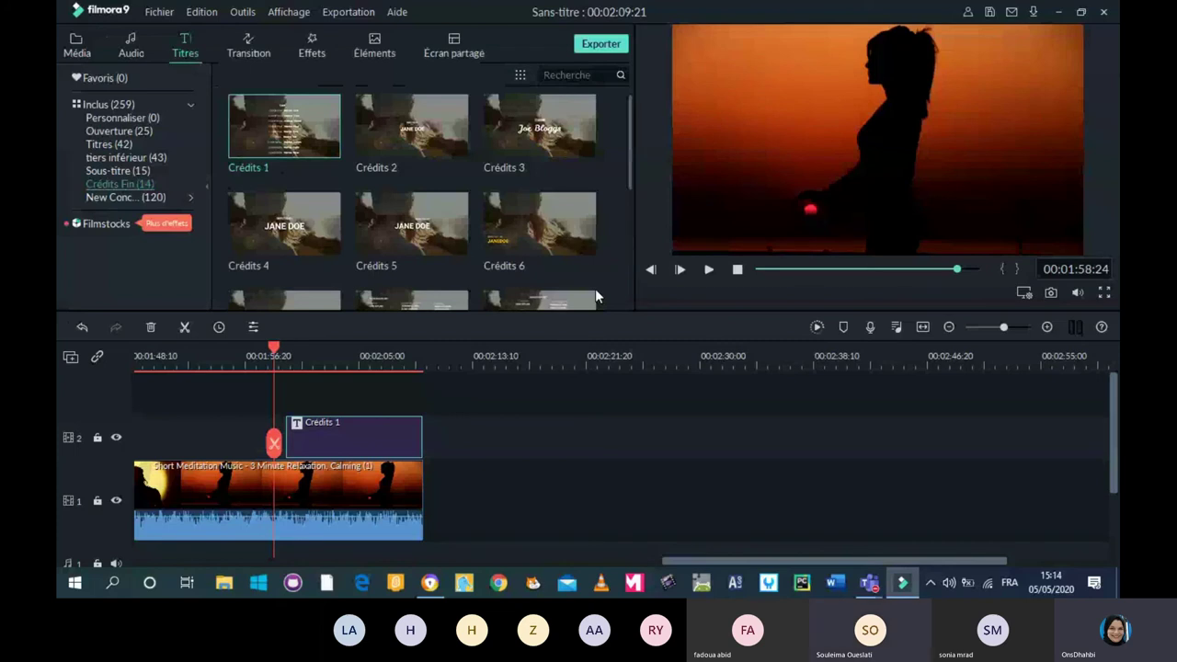
{"action": "left_click", "coordinate": [708, 269]}
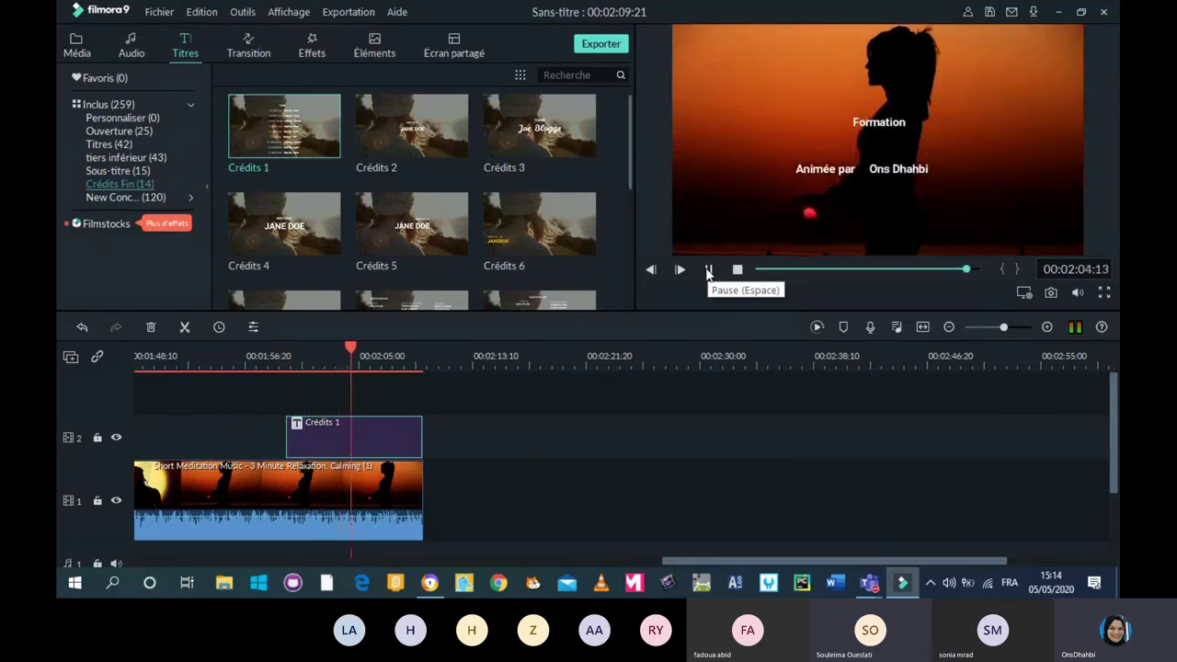
{"action": "left_click", "coordinate": [708, 269]}
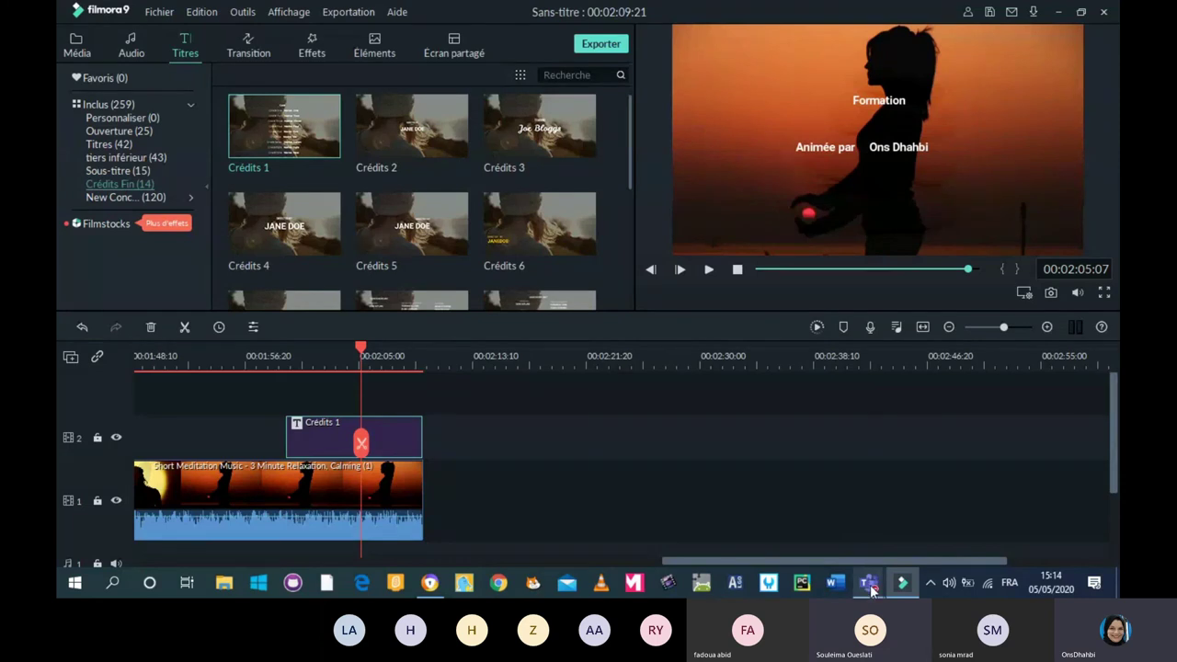
Check the Teams meeting window and return to the Filmora project.
{"action": "mouse_move", "coordinate": [868, 583]}
{"action": "left_click", "coordinate": [794, 497]}
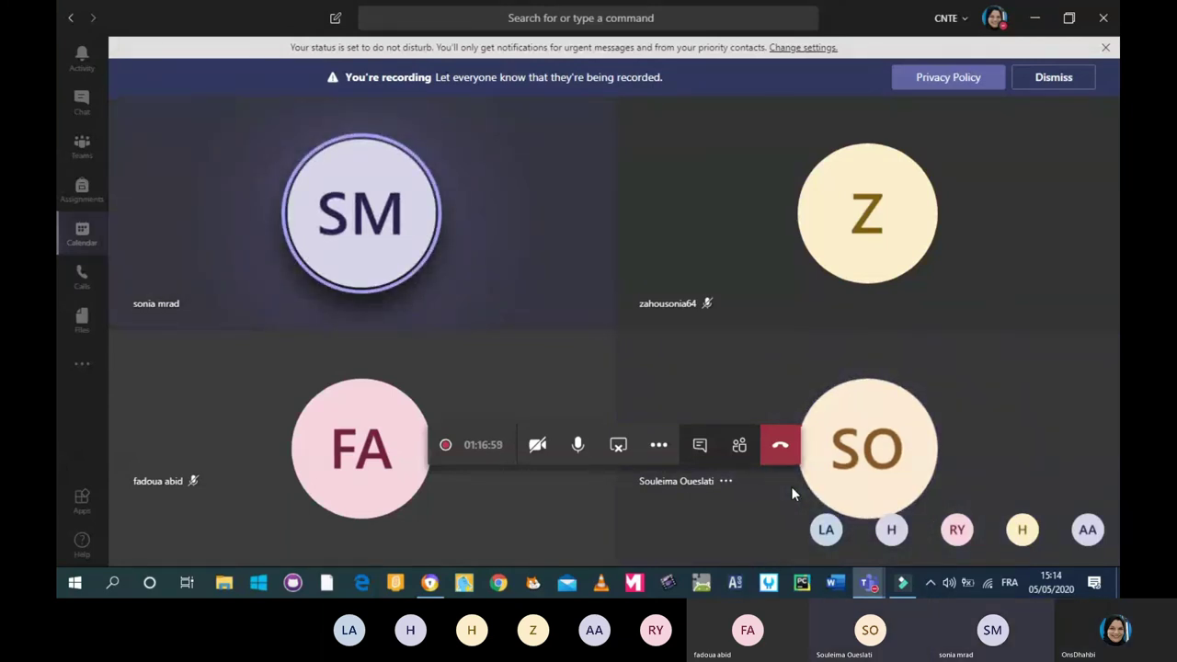
{"action": "left_click", "coordinate": [1033, 18]}
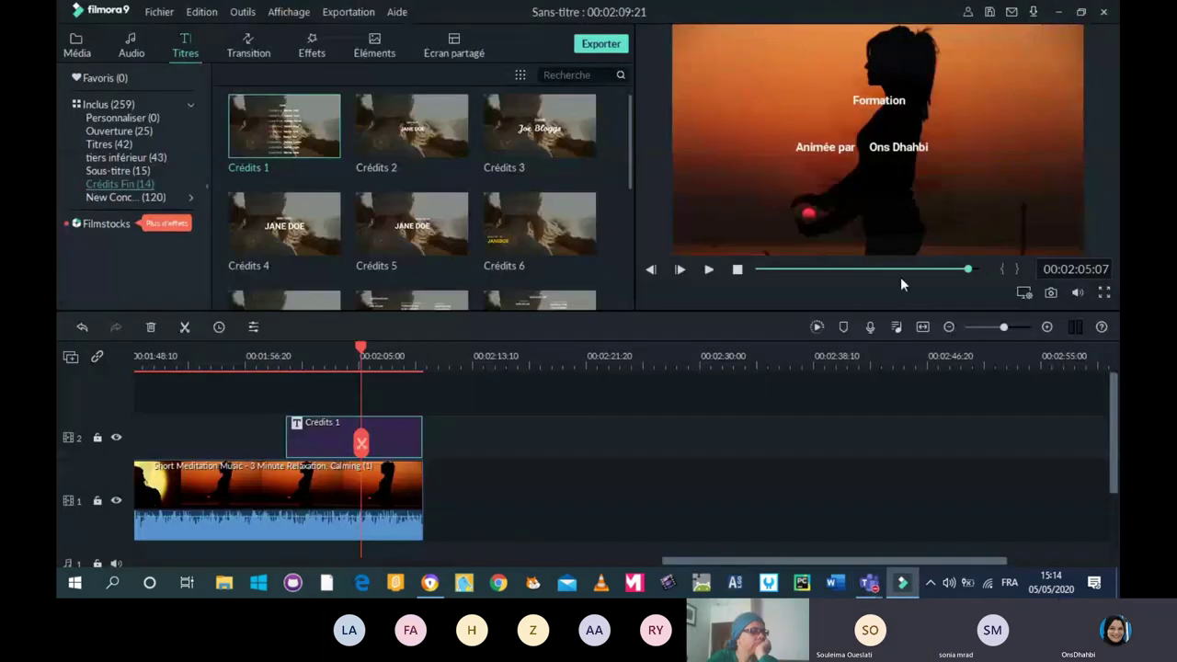
Preview the project from 00:00:00:18 through the opening title and pause playback.
{"action": "left_click_drag", "start_coordinate": [726, 561], "coordinate": [600, 575]}
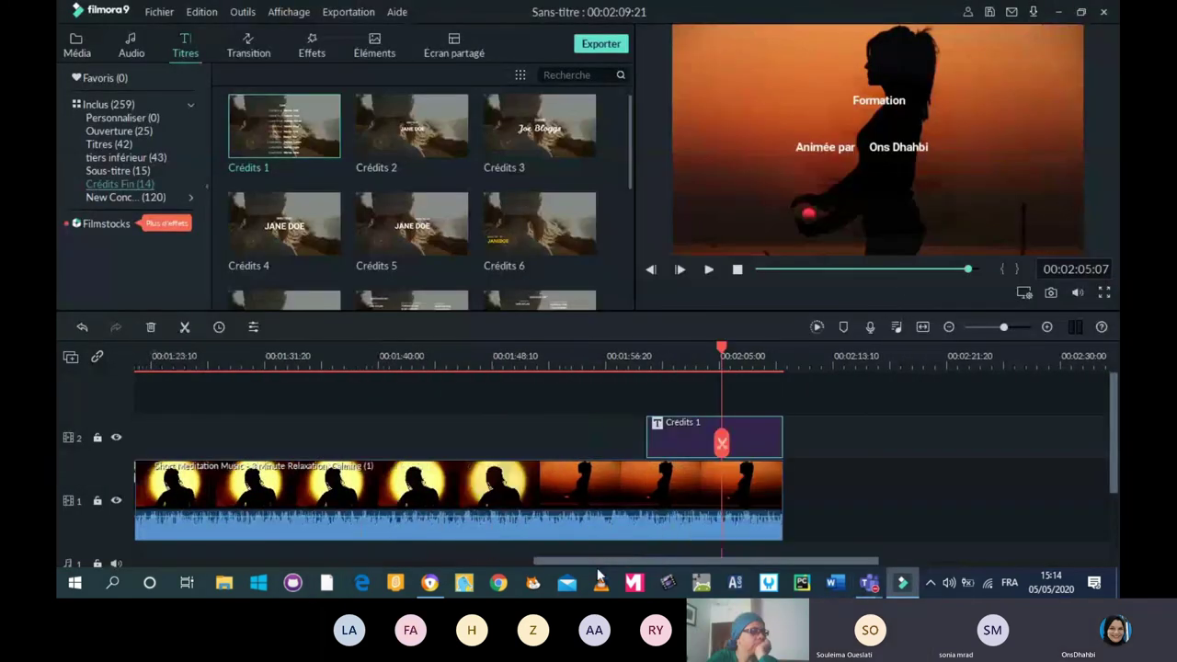
{"action": "left_click_drag", "start_coordinate": [1003, 326], "coordinate": [1010, 325]}
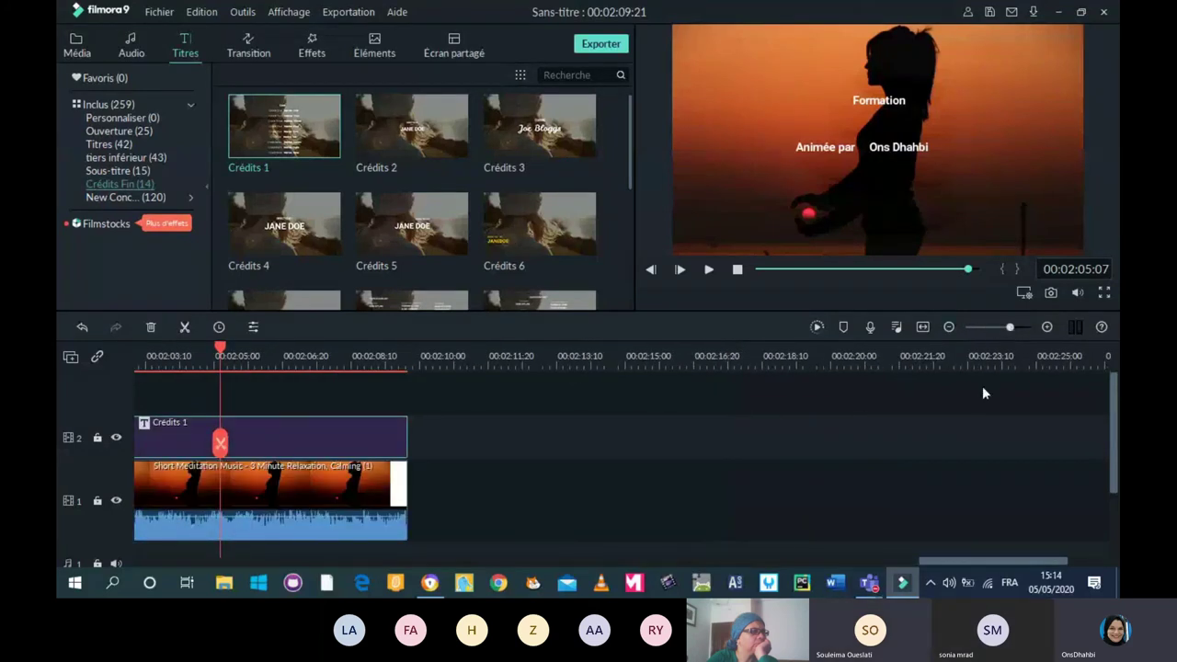
{"action": "left_click_drag", "start_coordinate": [926, 563], "coordinate": [759, 571]}
{"action": "mouse_move", "coordinate": [1010, 326]}
{"action": "left_mouse_down"}
{"action": "mouse_move", "coordinate": [961, 326]}
{"action": "mouse_move", "coordinate": [992, 327]}
{"action": "left_mouse_up"}
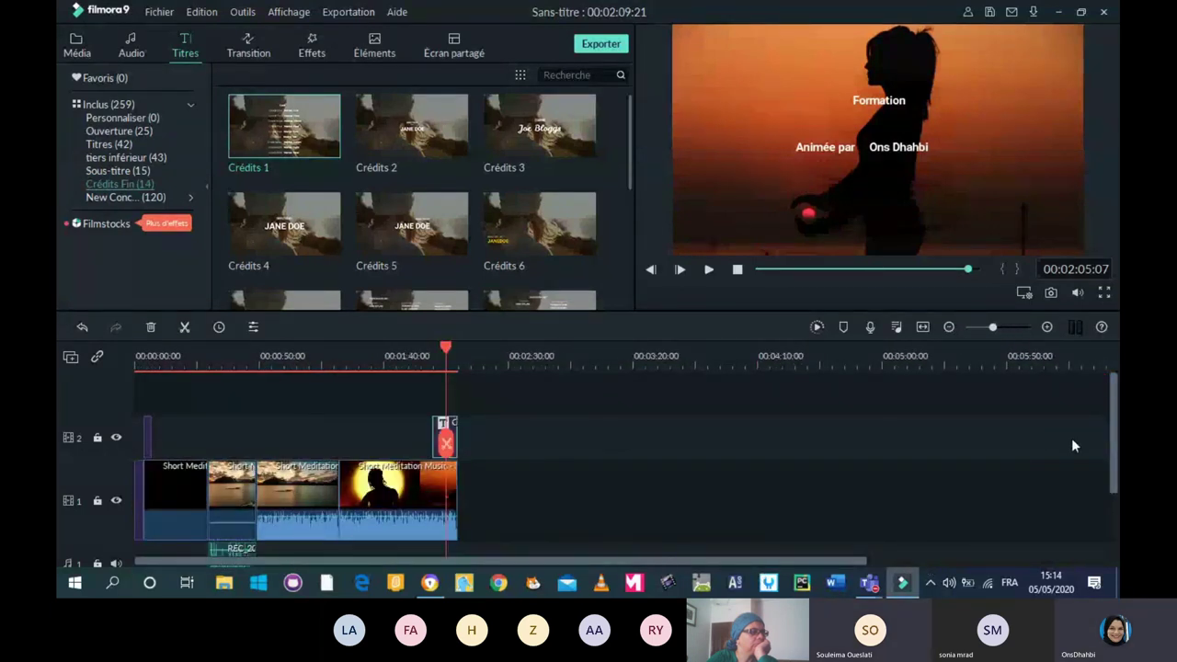
{"action": "mouse_move", "coordinate": [1109, 450]}
{"action": "left_mouse_down"}
{"action": "mouse_move", "coordinate": [1113, 496]}
{"action": "mouse_move", "coordinate": [1113, 457]}
{"action": "left_mouse_up"}
{"action": "scroll", "coordinate": [123, 459], "scroll_direction": "up", "scroll_amount": 1}
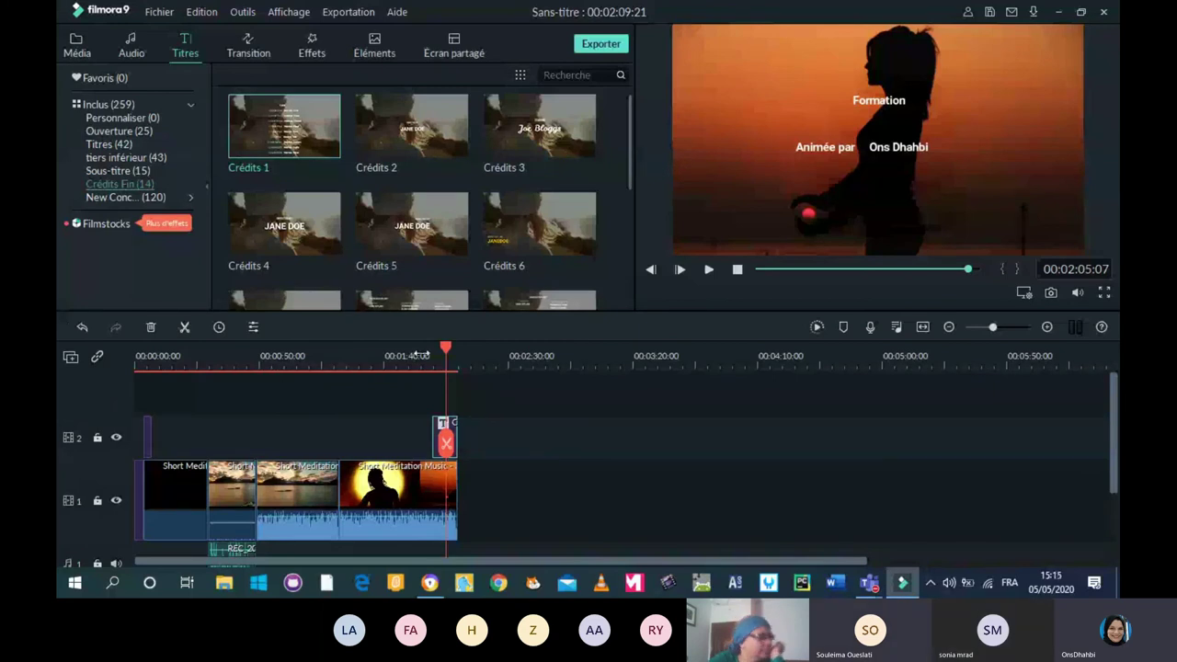
{"action": "left_click_drag", "start_coordinate": [448, 343], "coordinate": [122, 445]}
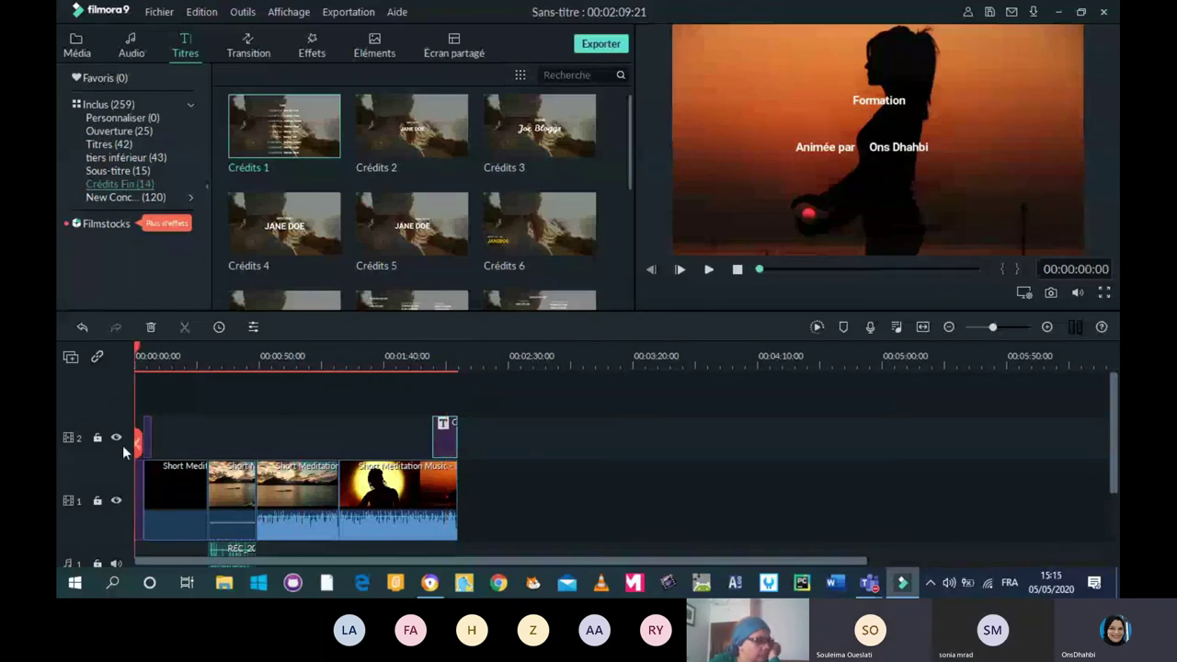
{"action": "left_click", "coordinate": [138, 359]}
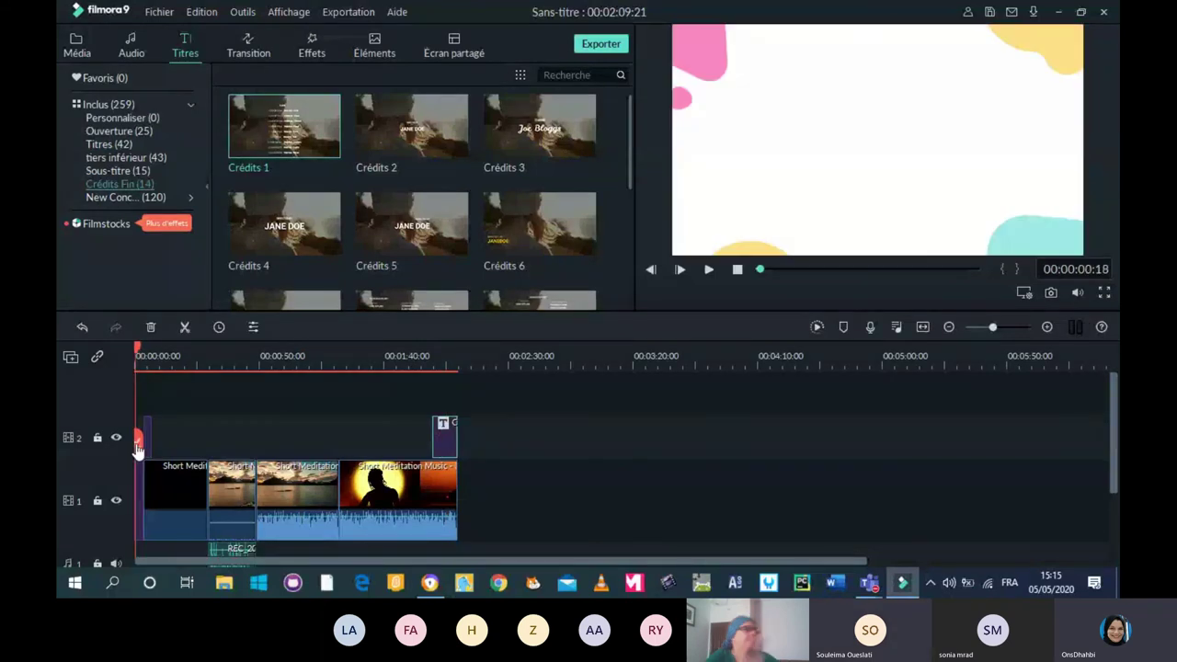
{"action": "left_click", "coordinate": [707, 272]}
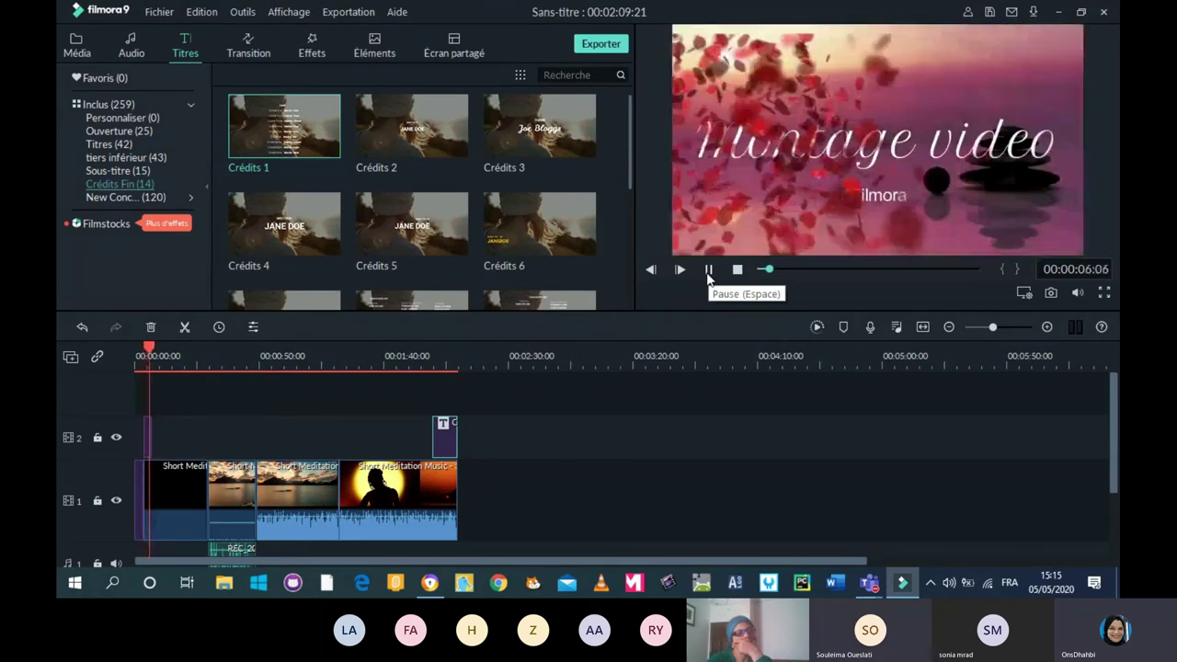
{"action": "left_click", "coordinate": [708, 269]}
Skim the timeline forward to 00:00:51:26 and return the playhead to 00:00:09:01.
{"action": "left_click", "coordinate": [208, 360]}
{"action": "left_click_drag", "start_coordinate": [218, 367], "coordinate": [265, 393]}
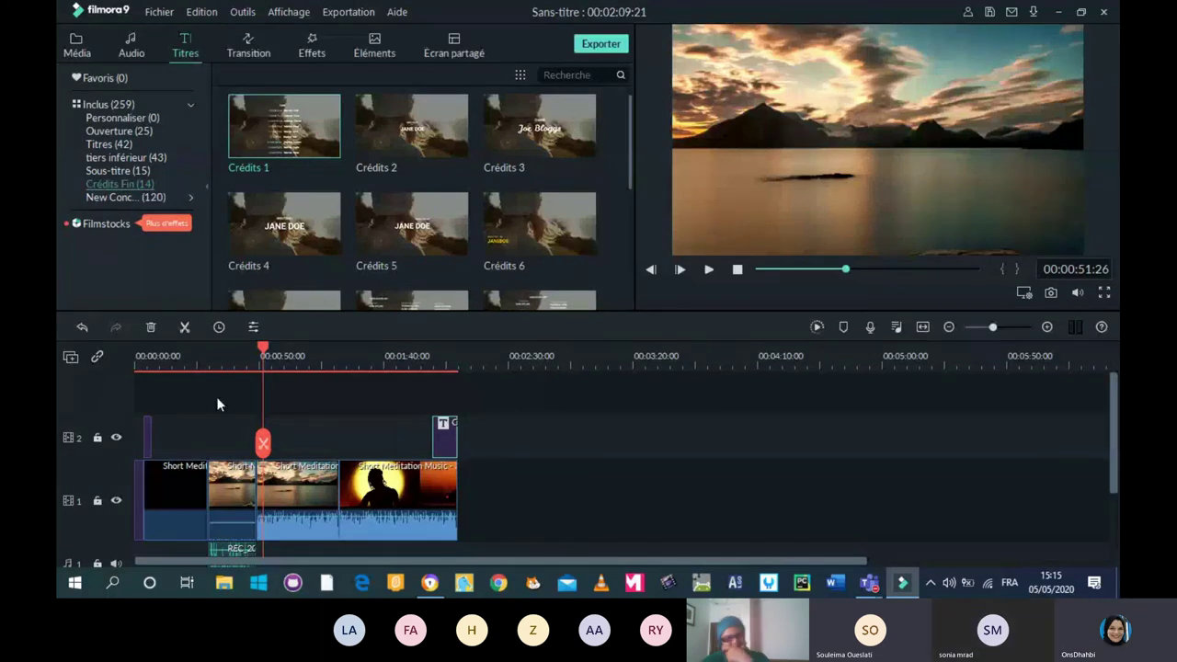
{"action": "left_click_drag", "start_coordinate": [261, 348], "coordinate": [151, 377]}
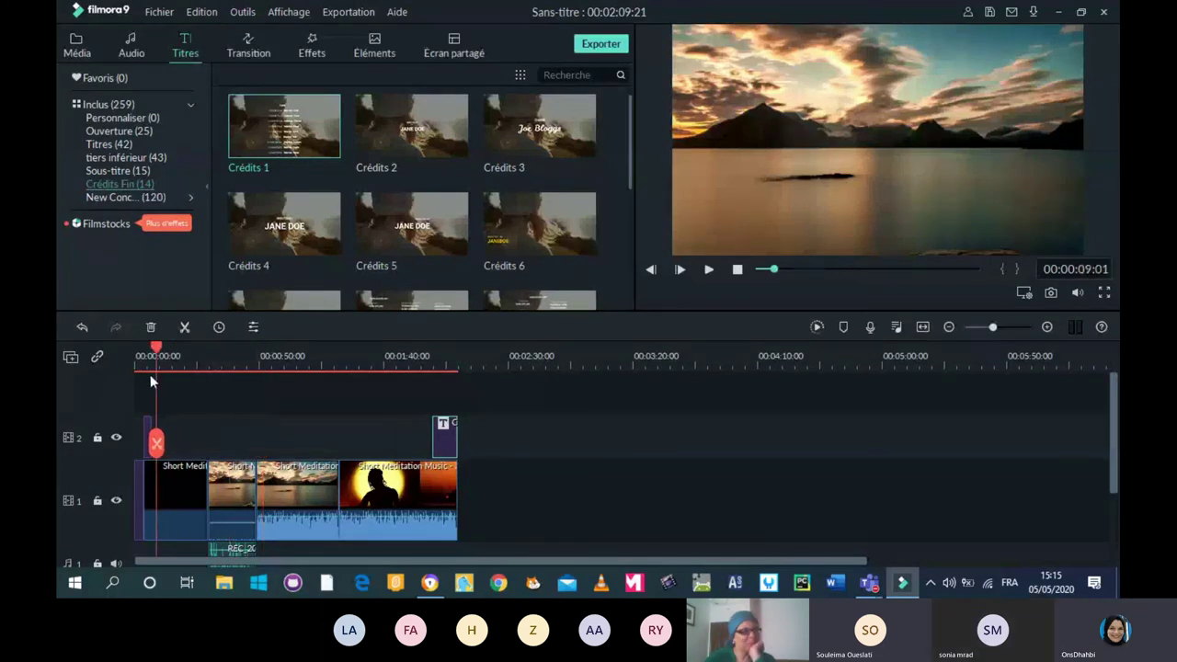
Preview the project from 00:00:09:01 and pause at 00:00:13:01.
{"action": "left_click", "coordinate": [709, 269]}
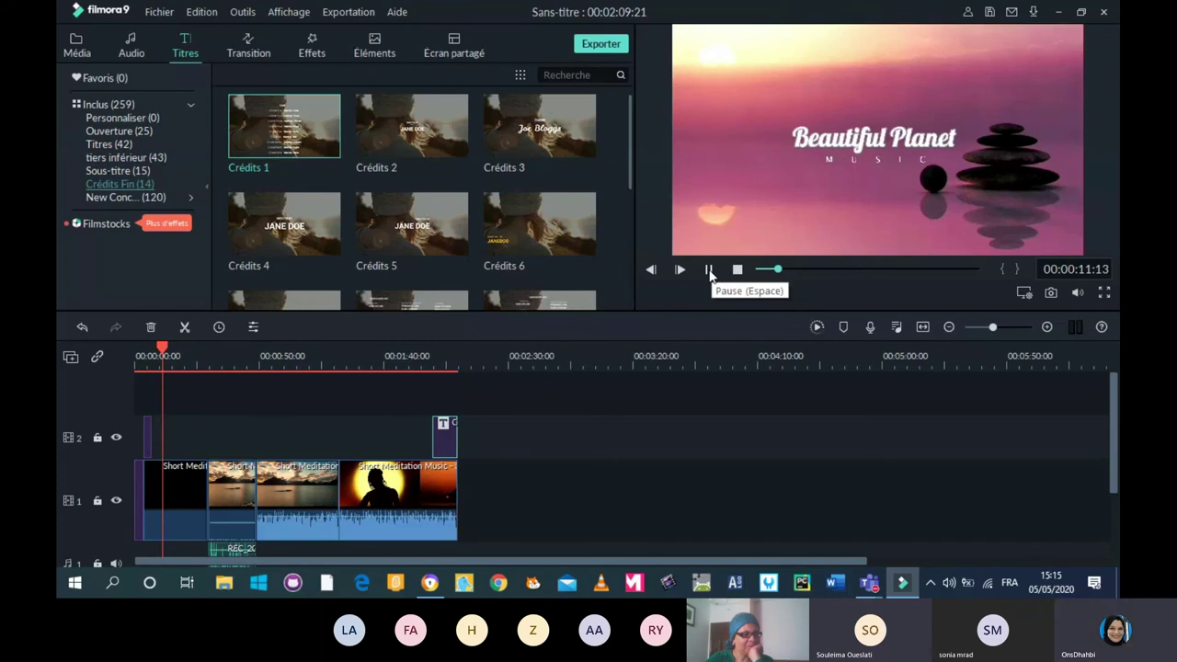
{"action": "left_click", "coordinate": [708, 269]}
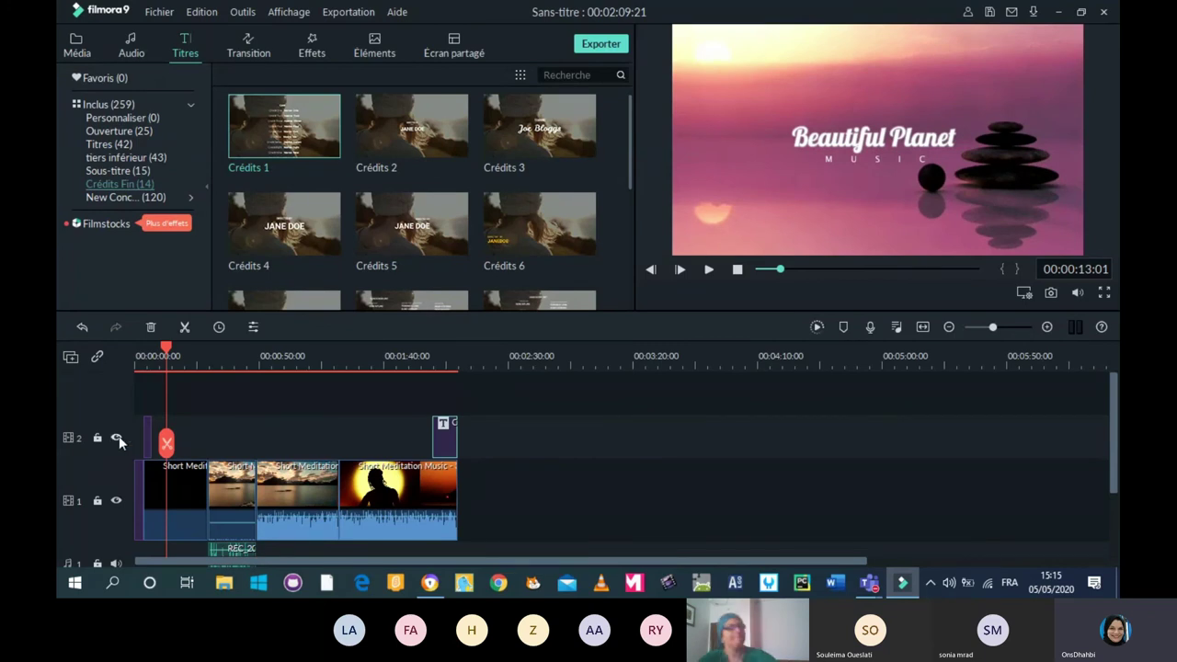
Hide video track 2 and preview the project from the beginning, pausing at 00:00:15:22.
{"action": "left_click", "coordinate": [117, 439]}
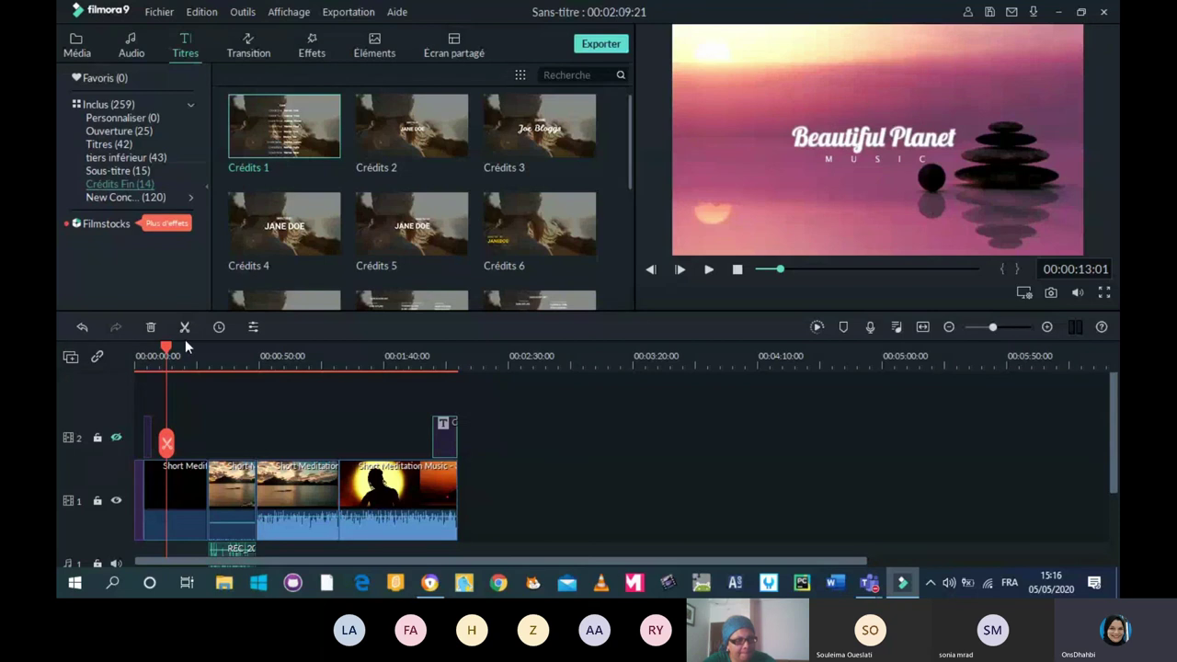
{"action": "left_click_drag", "start_coordinate": [168, 345], "coordinate": [109, 367]}
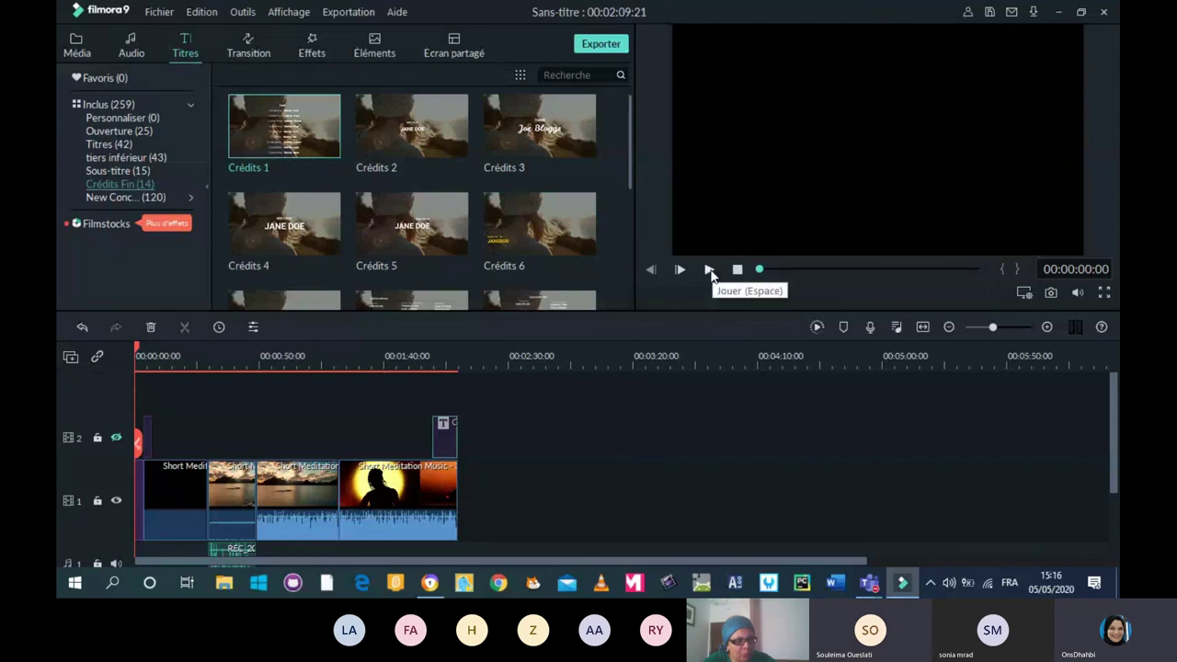
{"action": "left_click", "coordinate": [710, 270]}
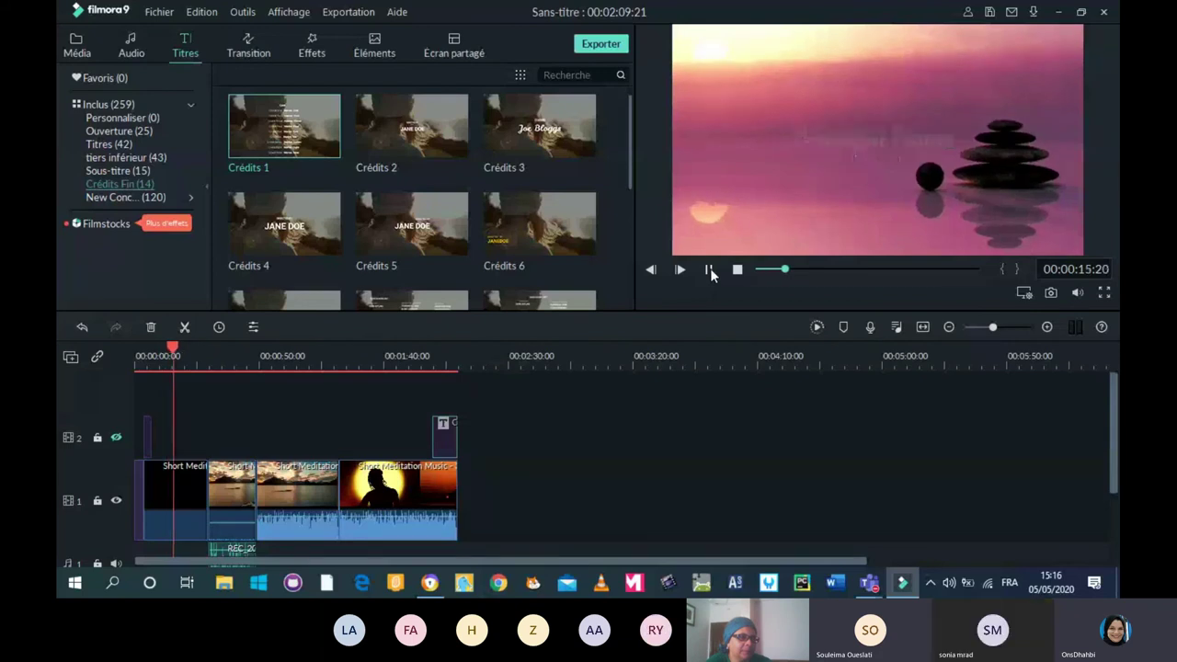
{"action": "left_click", "coordinate": [710, 267]}
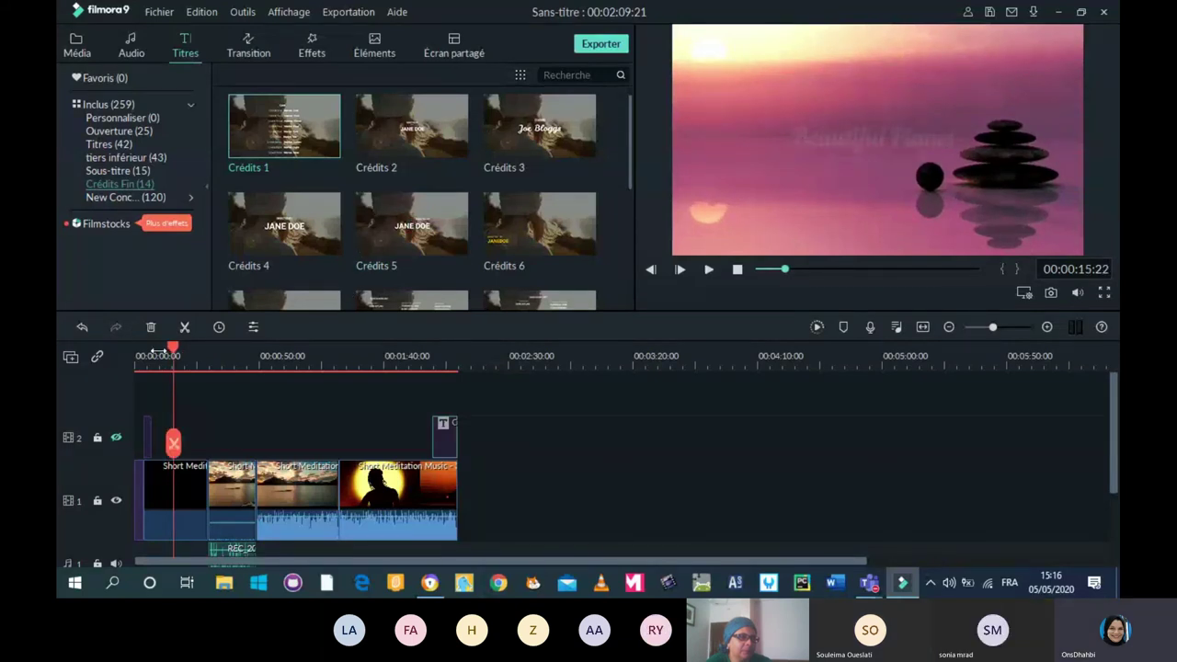
Preview short stretches of the middle clips from 00:00:31:16 and from 00:00:54:11.
{"action": "left_click", "coordinate": [212, 365]}
{"action": "left_click", "coordinate": [710, 269]}
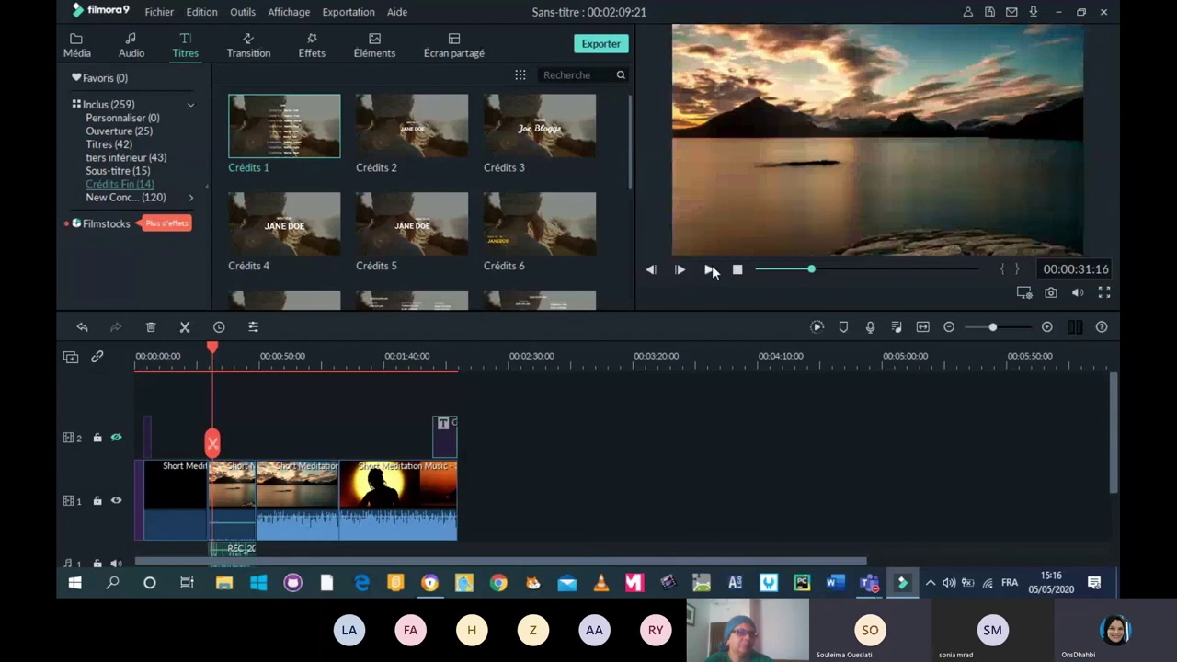
{"action": "left_click", "coordinate": [709, 268]}
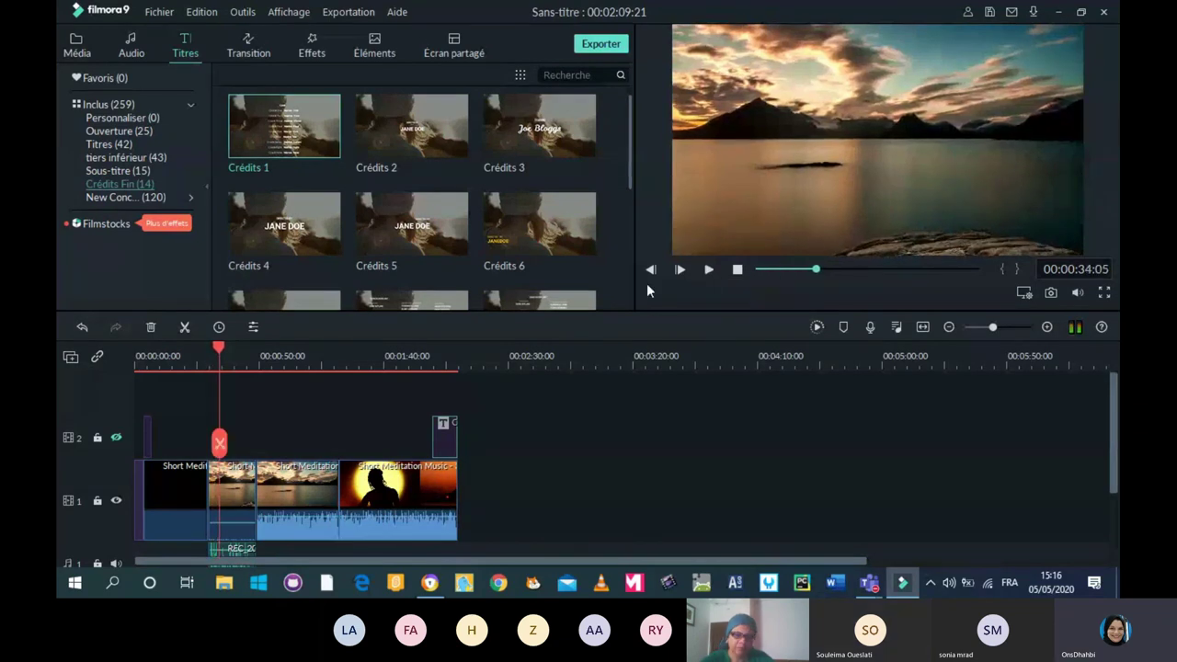
{"action": "left_click_drag", "start_coordinate": [221, 346], "coordinate": [269, 360]}
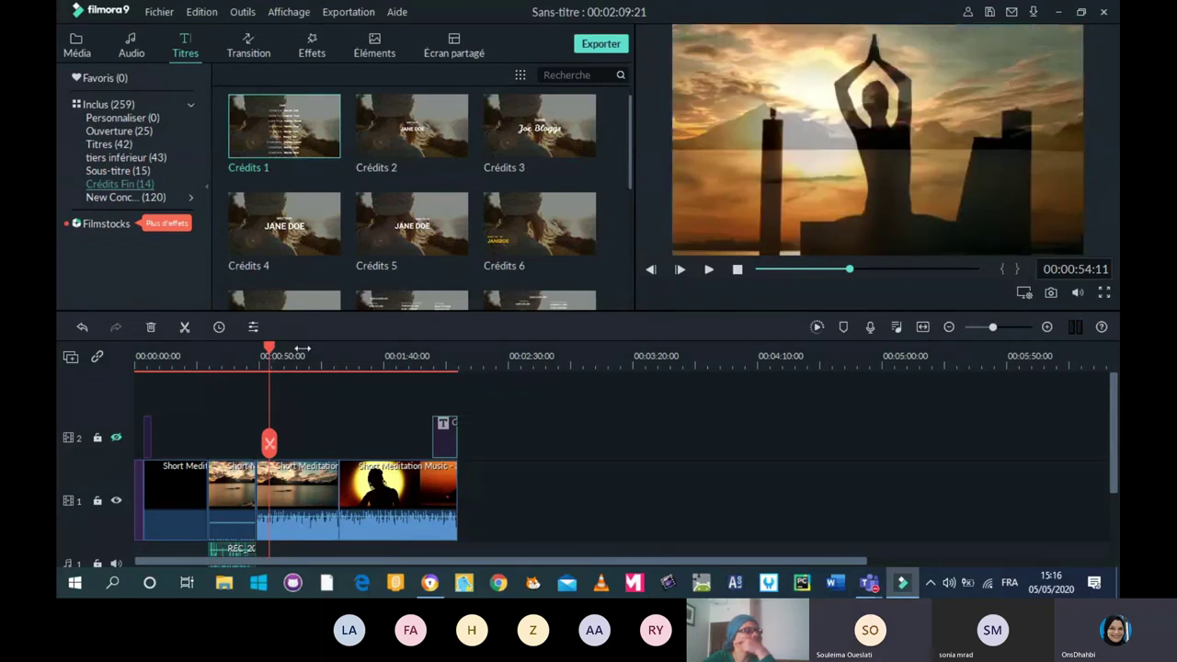
{"action": "left_click", "coordinate": [708, 269]}
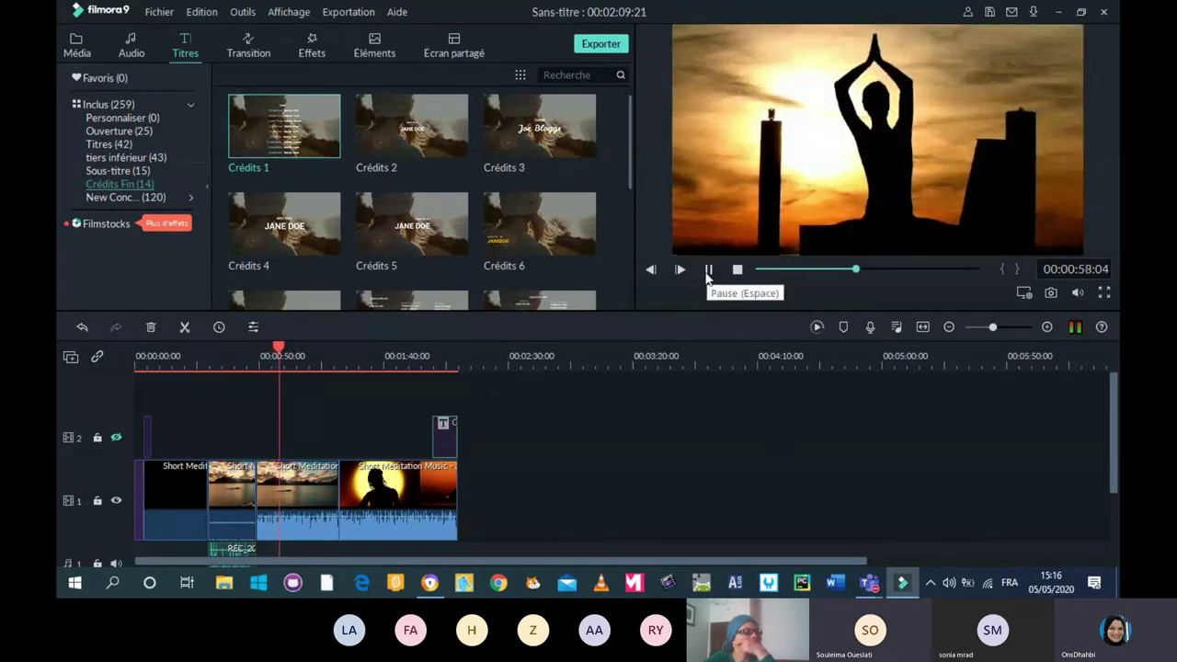
{"action": "left_click", "coordinate": [708, 270]}
Preview the end-credits section from 00:02:02:24 and pause at 00:02:06:25.
{"action": "left_click_drag", "start_coordinate": [280, 363], "coordinate": [441, 384]}
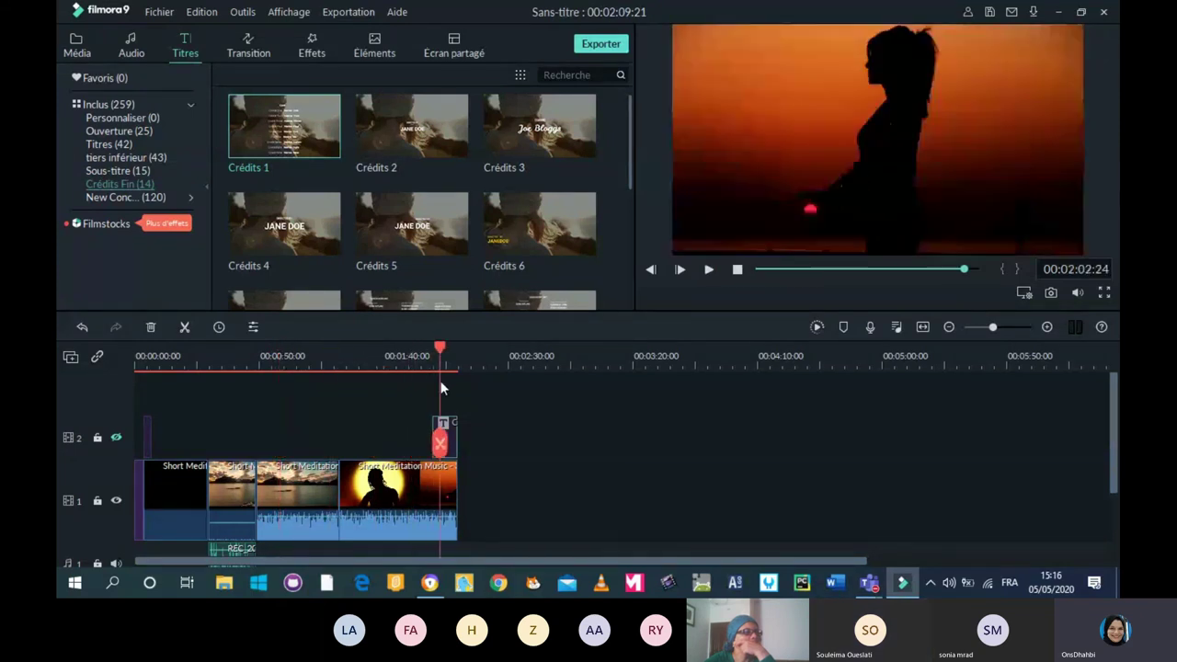
{"action": "left_click", "coordinate": [708, 269]}
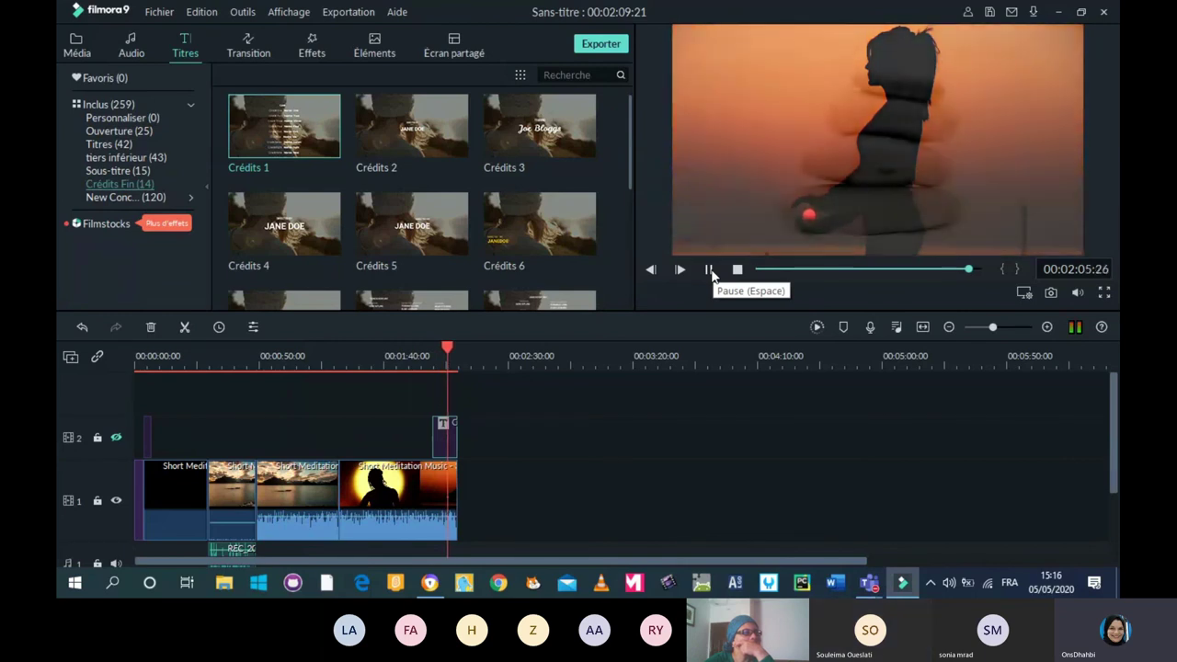
{"action": "left_click", "coordinate": [710, 270]}
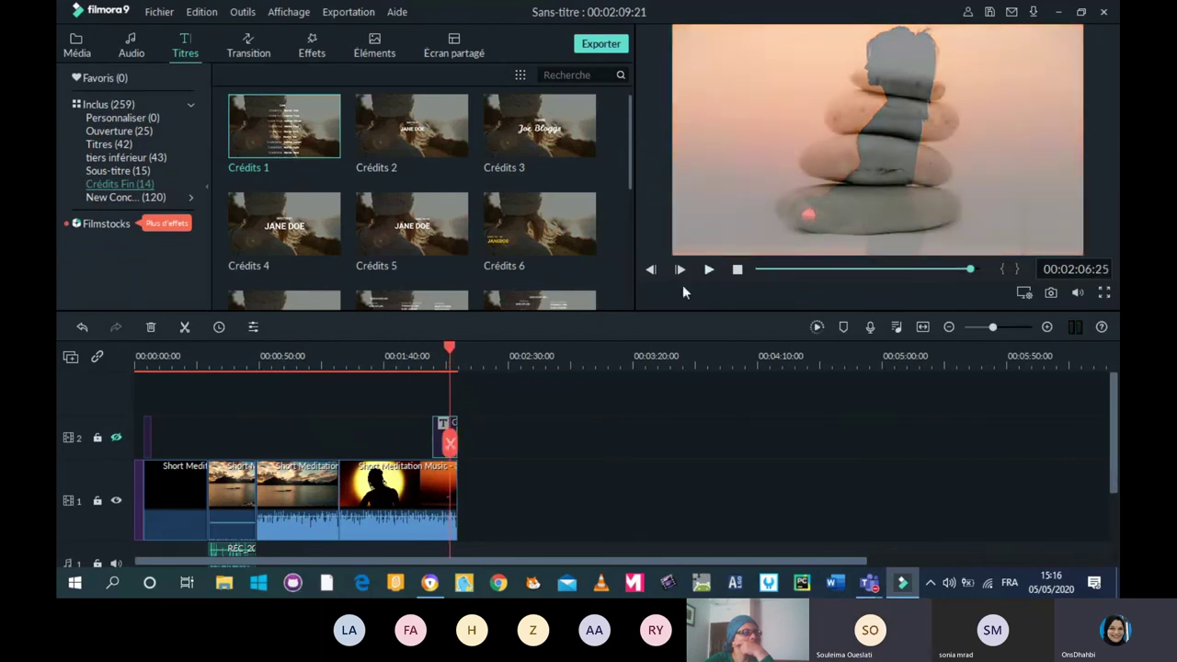
Check the option for adding a video track, then preview the opening title section from 00:00:05:00 to 00:00:06:16.
{"action": "left_click", "coordinate": [69, 358]}
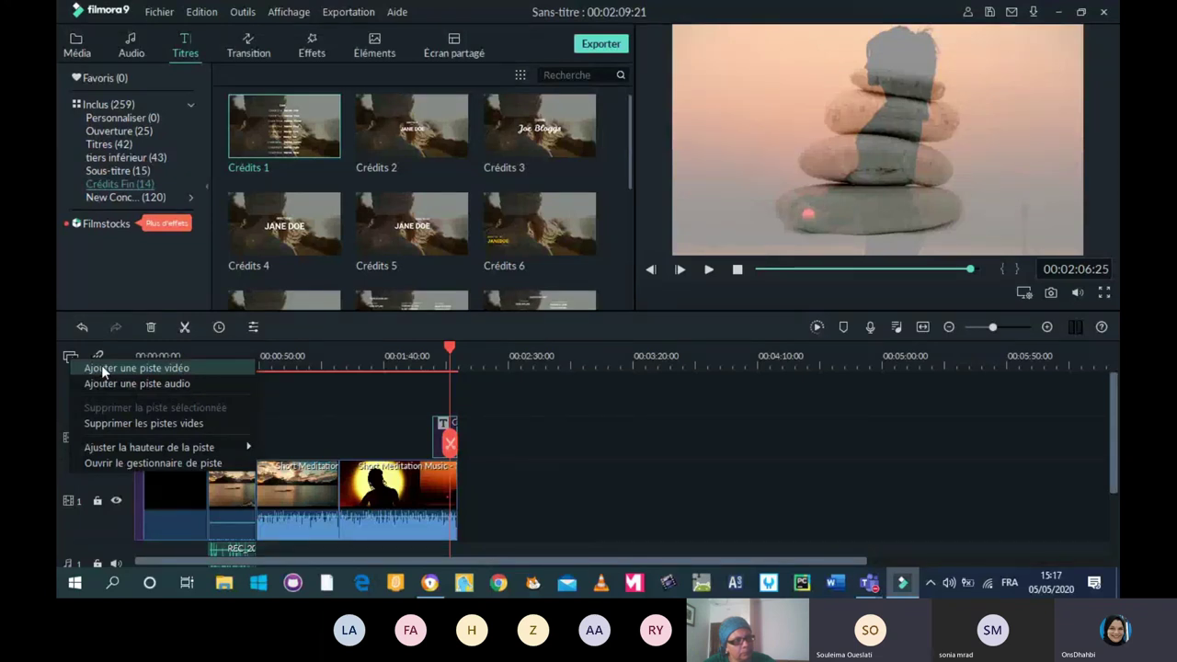
{"action": "left_click", "coordinate": [102, 367]}
{"action": "left_click", "coordinate": [146, 441]}
{"action": "left_click_drag", "start_coordinate": [450, 347], "coordinate": [147, 423]}
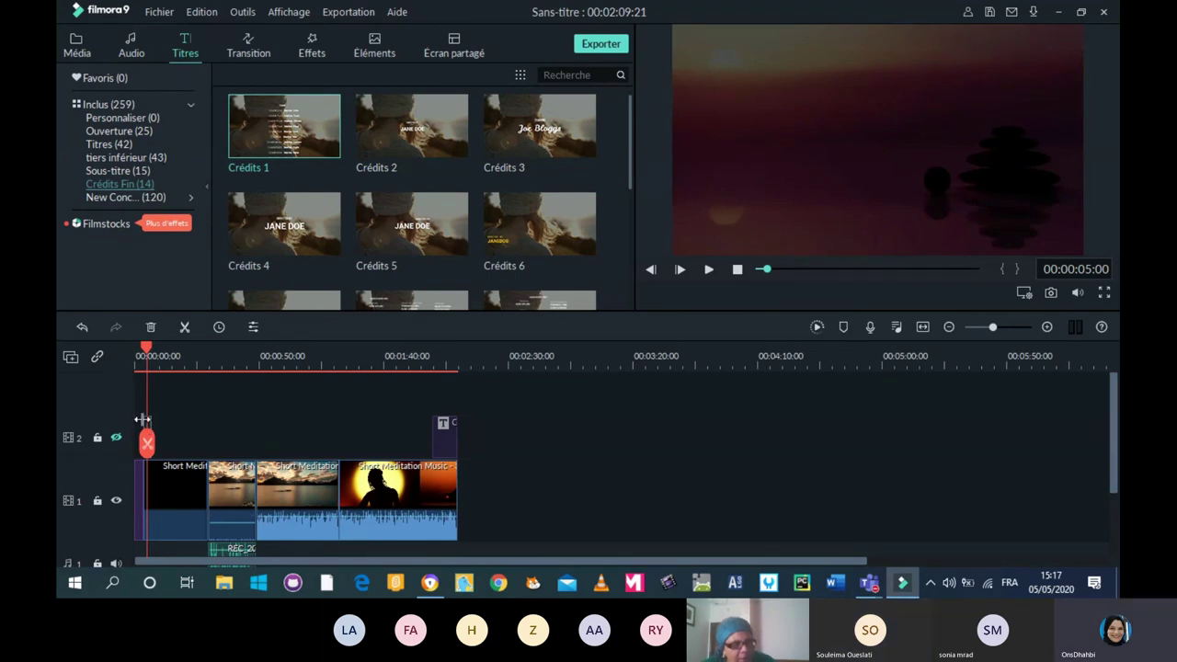
{"action": "left_click", "coordinate": [707, 271]}
{"action": "left_click", "coordinate": [707, 271]}
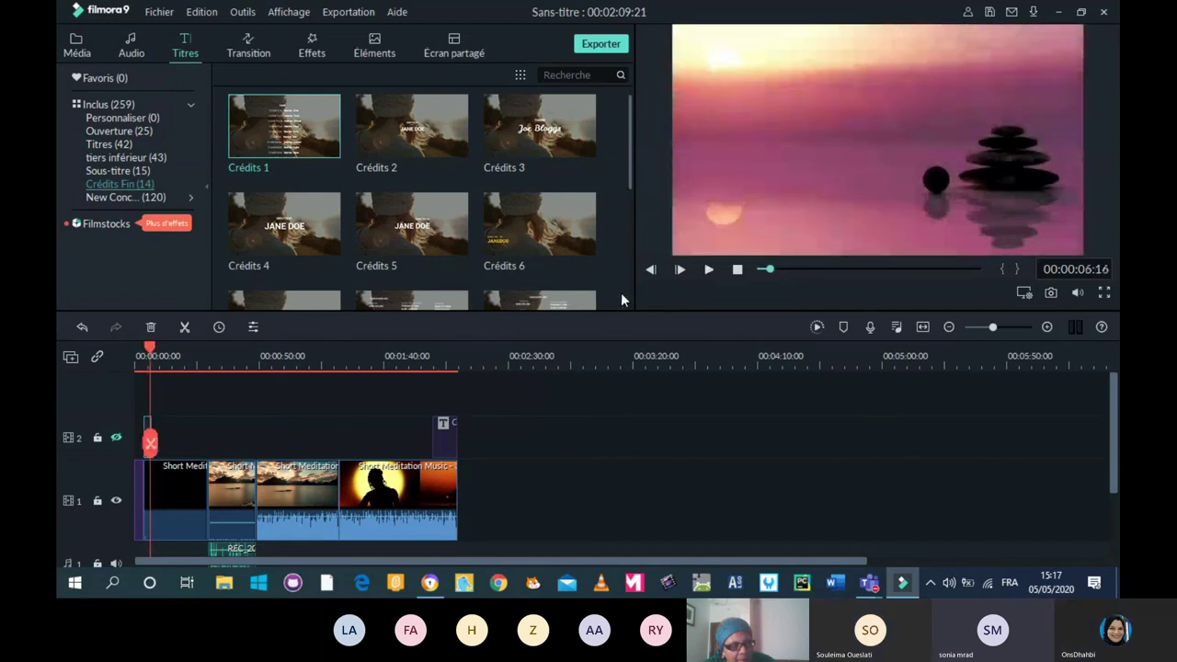
Review the track management options and browse the included split-screen layouts.
{"action": "left_click", "coordinate": [74, 358]}
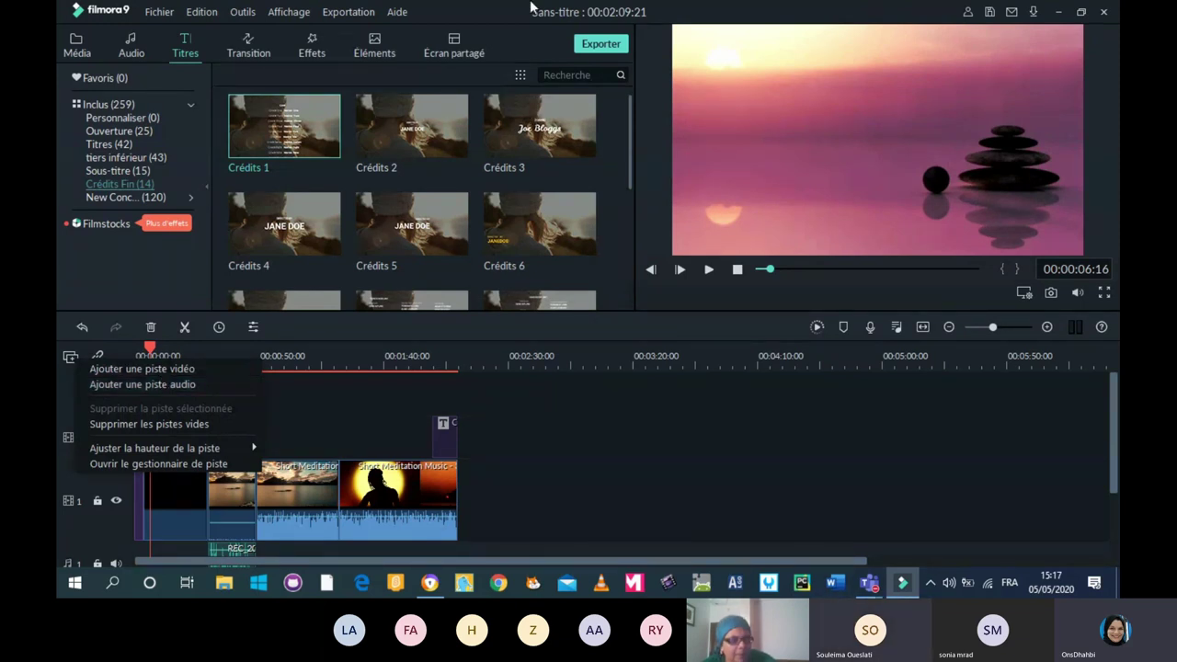
{"action": "left_click", "coordinate": [463, 41]}
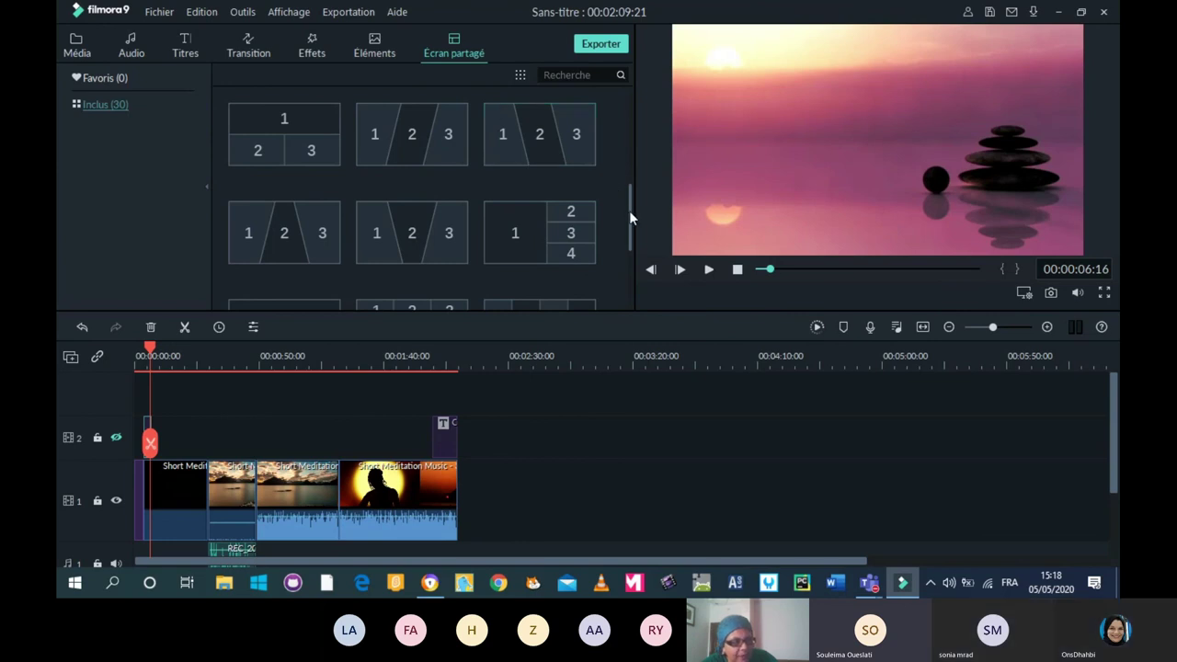
{"action": "left_click_drag", "start_coordinate": [629, 210], "coordinate": [632, 186]}
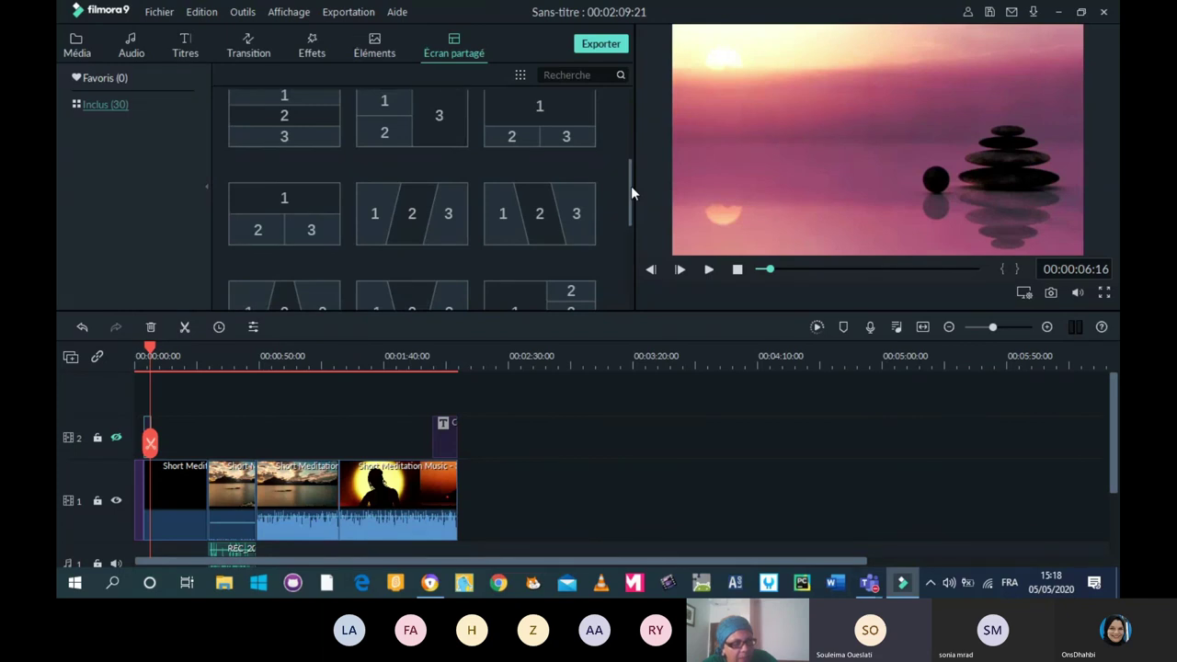
{"action": "left_click_drag", "start_coordinate": [629, 186], "coordinate": [625, 114]}
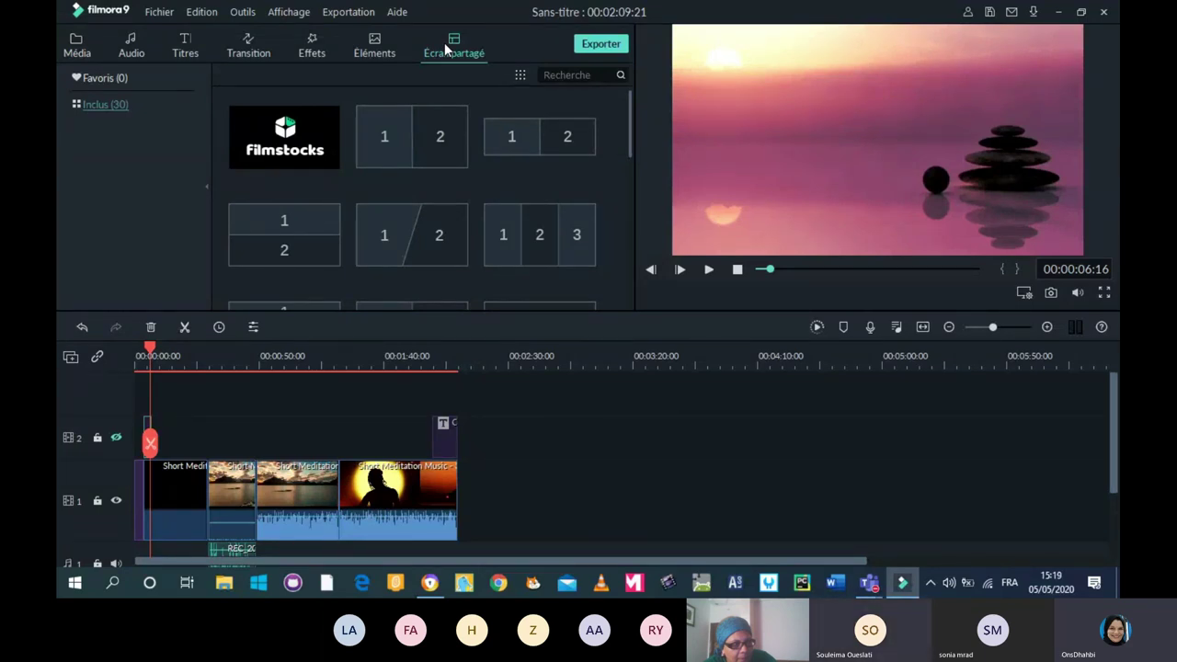
Preview the project from 00:00:00:00 and pause at 00:00:12:03.
{"action": "left_click_drag", "start_coordinate": [151, 353], "coordinate": [103, 362]}
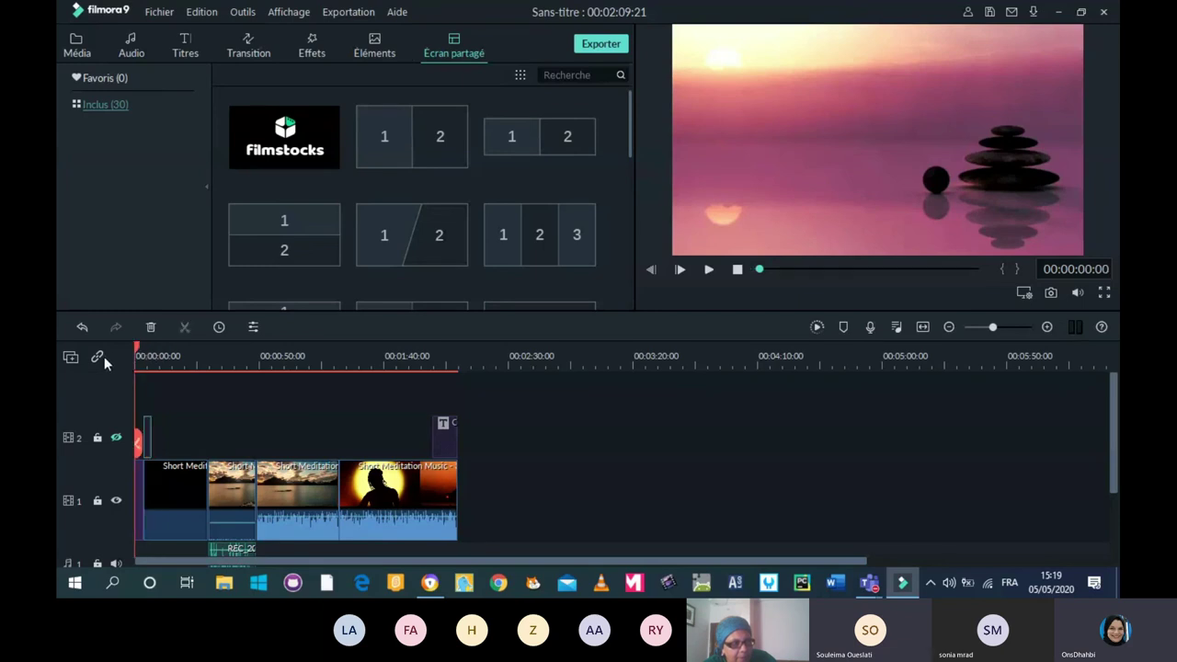
{"action": "left_click", "coordinate": [709, 269]}
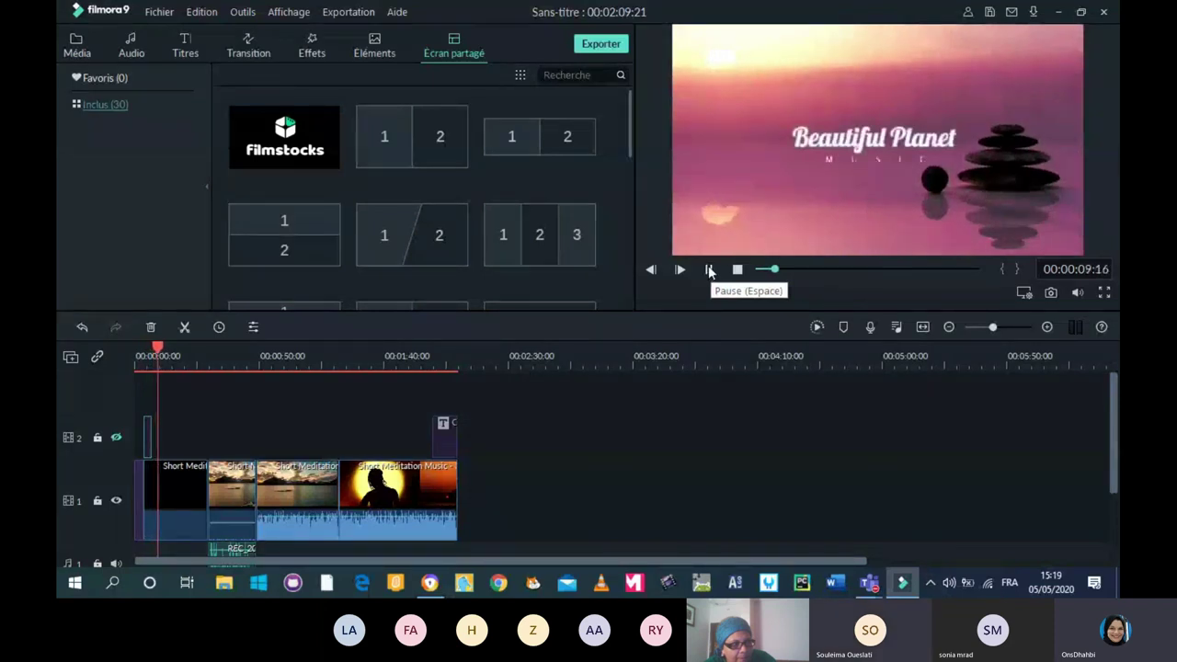
{"action": "left_click", "coordinate": [709, 270]}
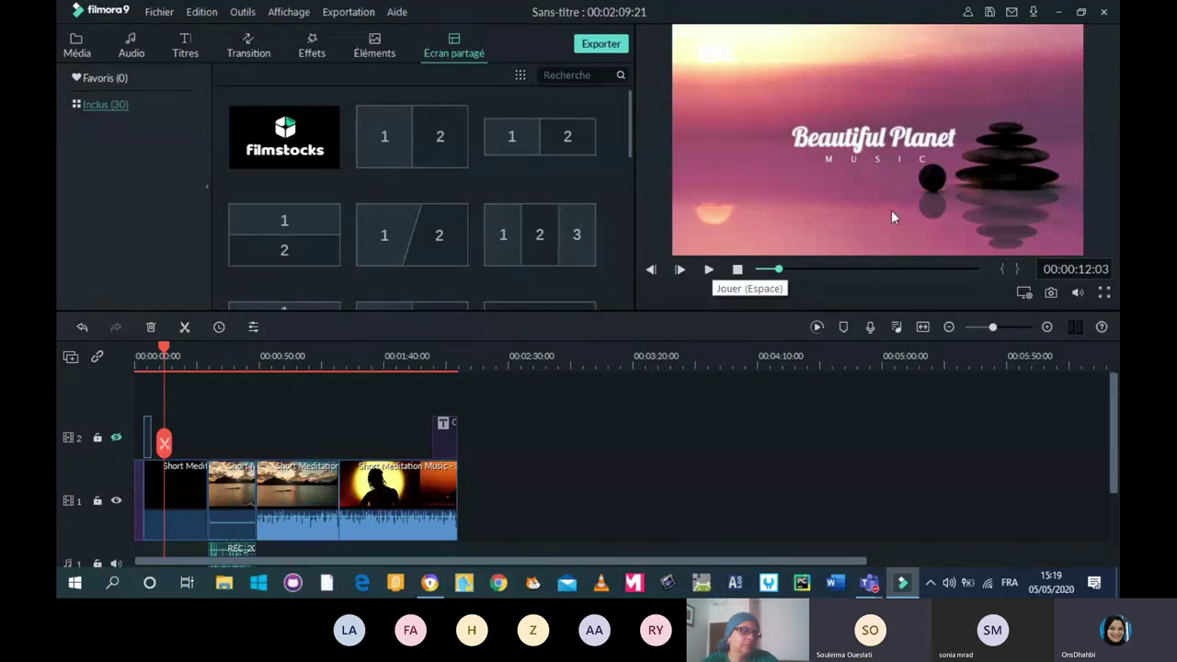
Inspect the volume level of the lake clip above the voice-over recording on audio track 1.
{"action": "scroll", "coordinate": [230, 496], "scroll_direction": "down", "scroll_amount": 2}
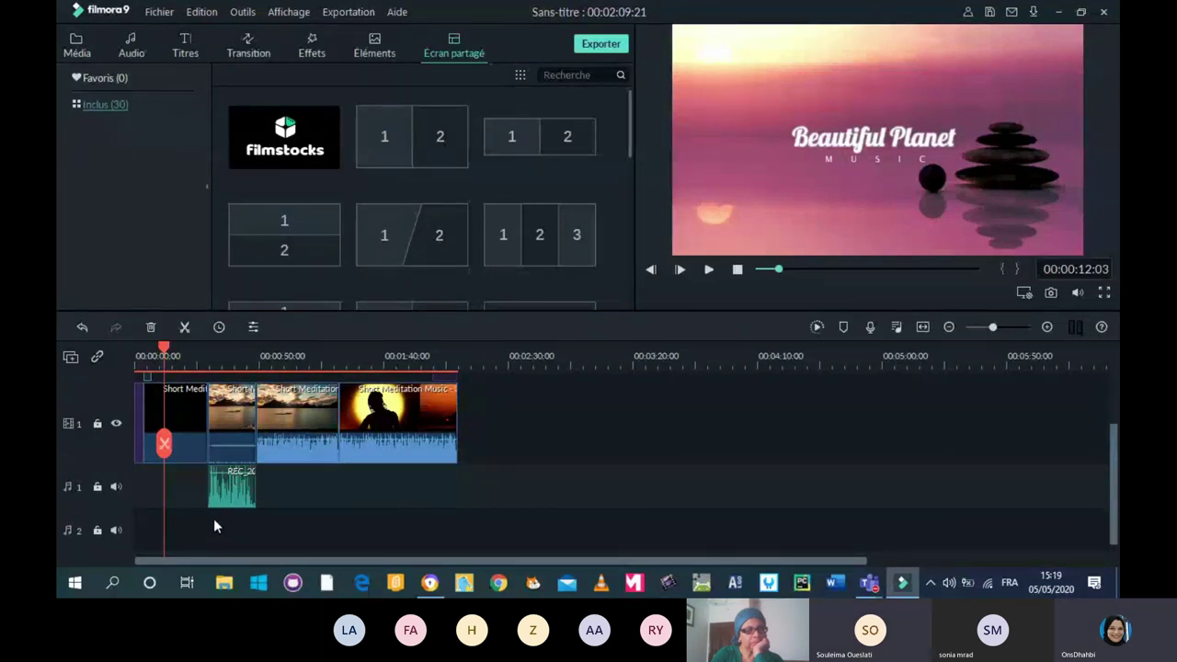
{"action": "mouse_move", "coordinate": [248, 445]}
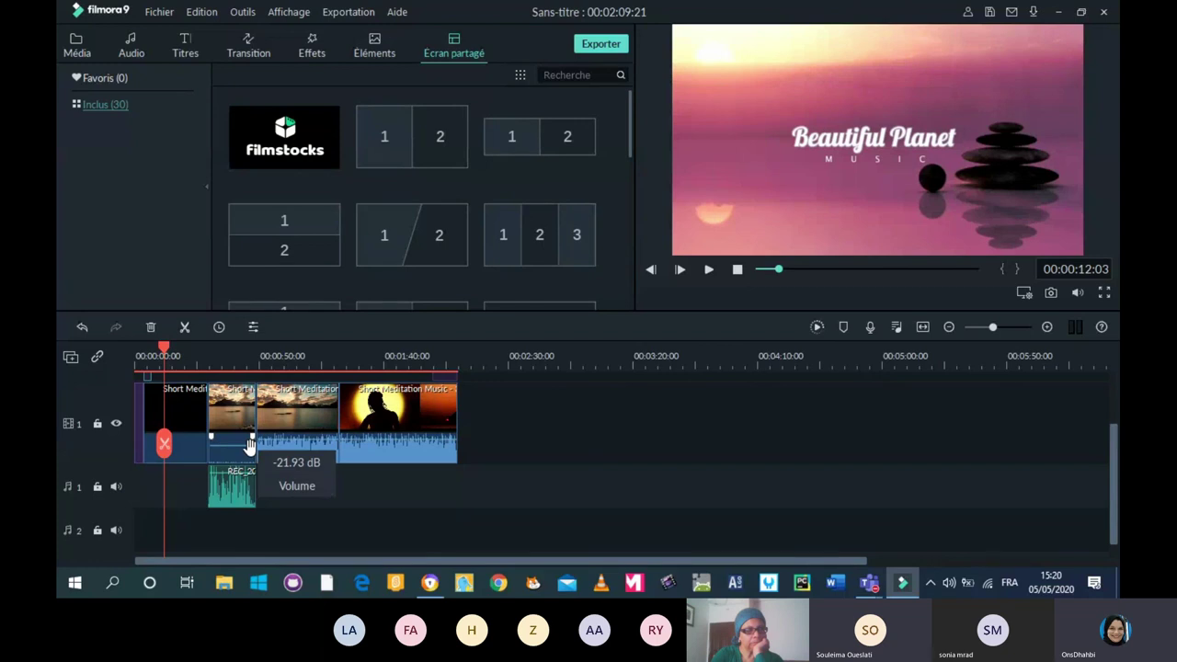
{"action": "left_click_drag", "start_coordinate": [249, 446], "coordinate": [249, 447]}
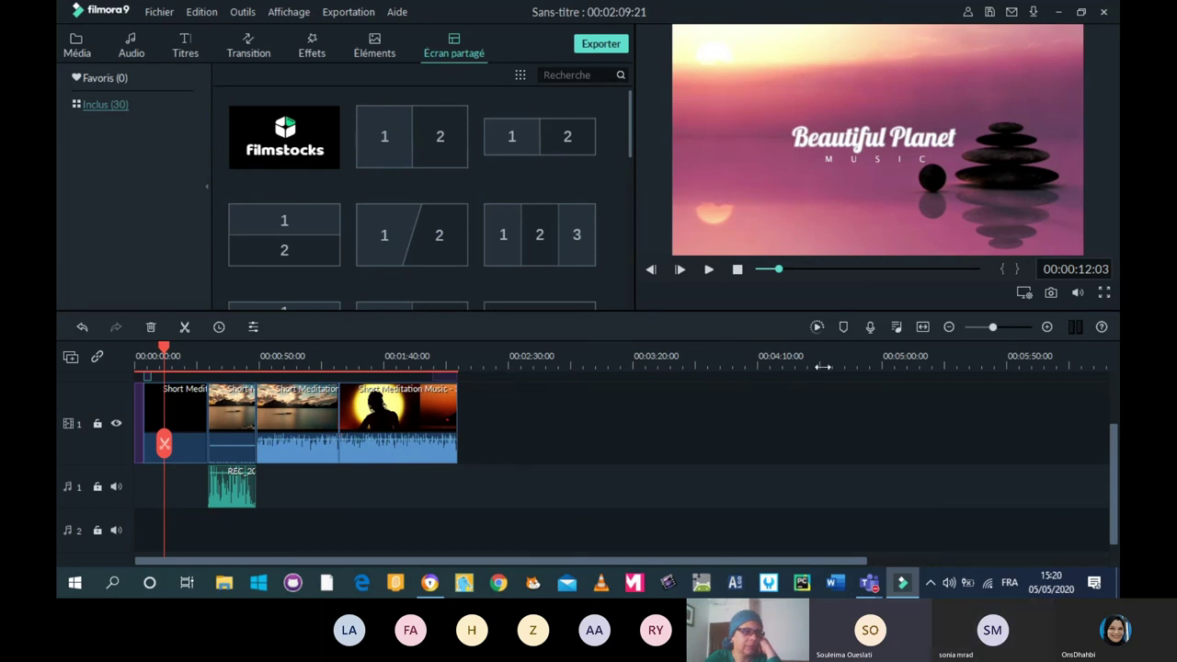
{"action": "left_click_drag", "start_coordinate": [1112, 464], "coordinate": [1113, 418]}
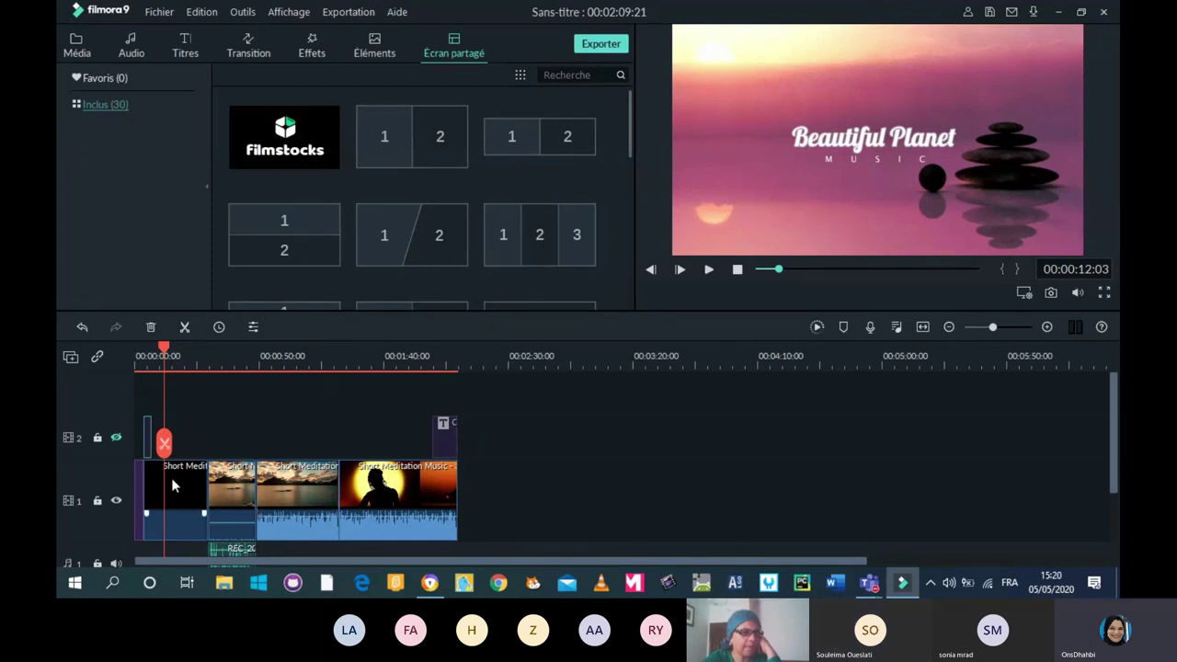
Add a third video track to the timeline.
{"action": "left_click", "coordinate": [1048, 327]}
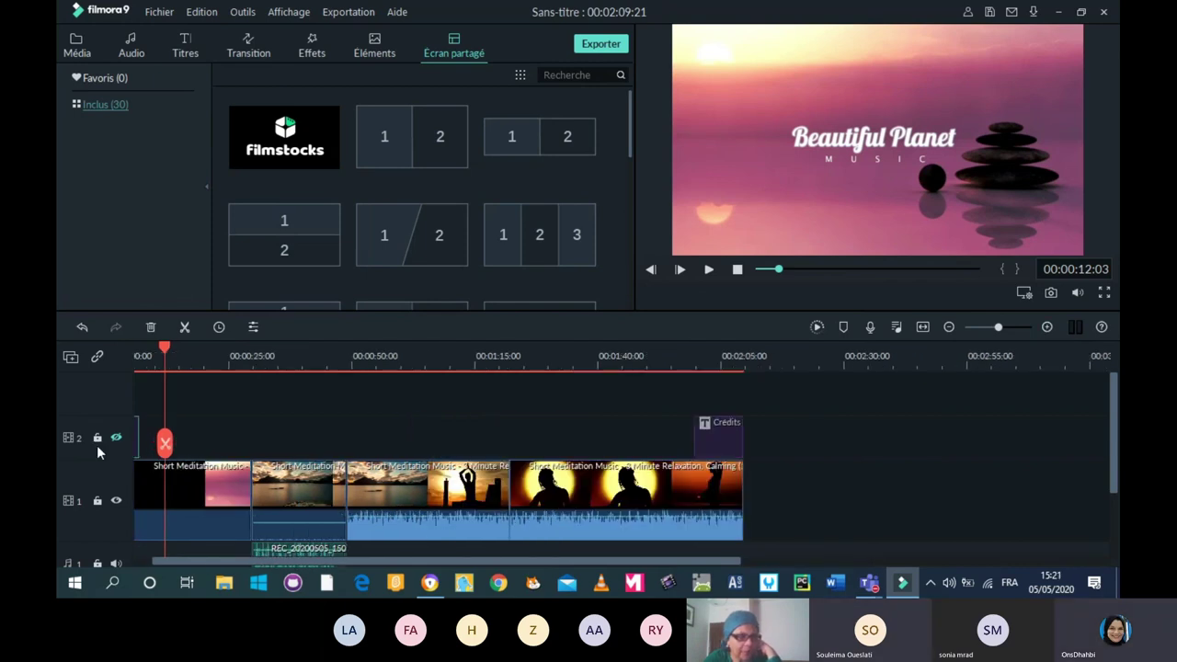
{"action": "left_click", "coordinate": [70, 358]}
{"action": "left_click", "coordinate": [109, 372]}
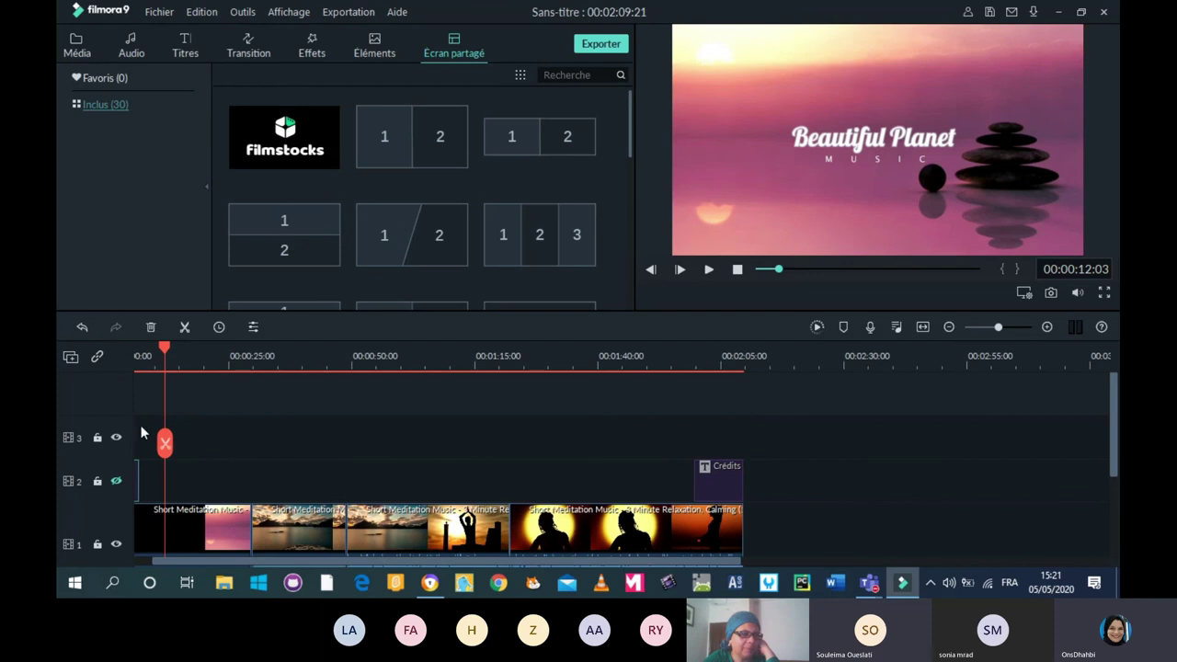
{"action": "left_click", "coordinate": [403, 427]}
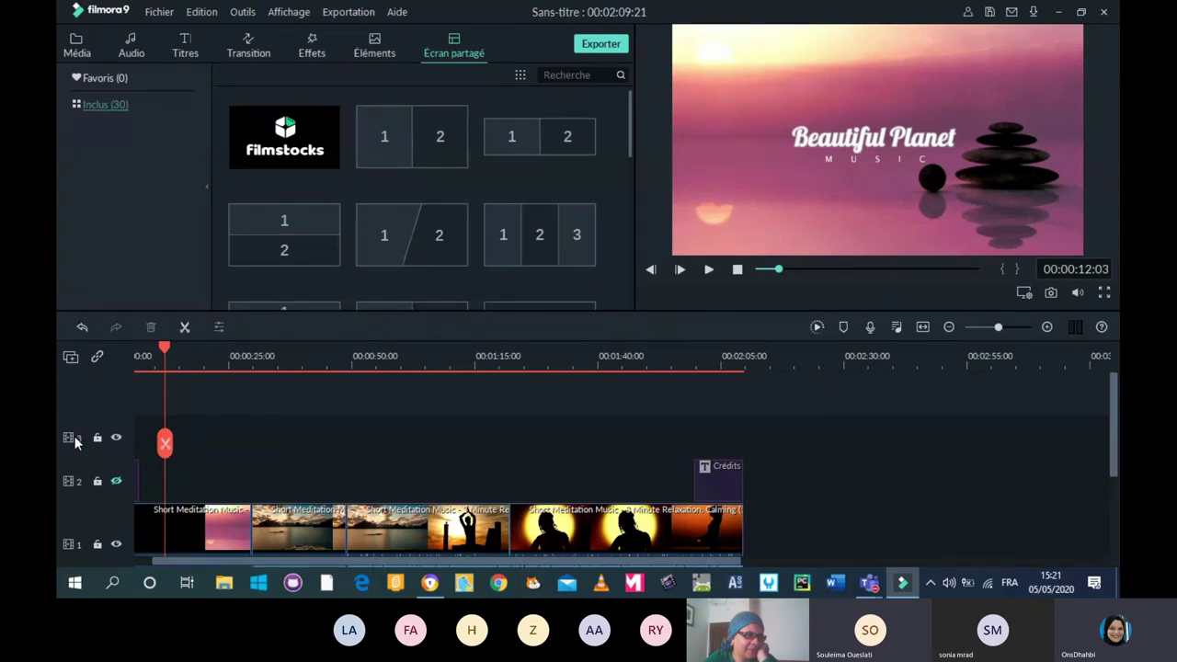
Place the Titre 4 title from the Titres category on video track 2 at the start of the voice-over's lake clip.
{"action": "left_click", "coordinate": [185, 45]}
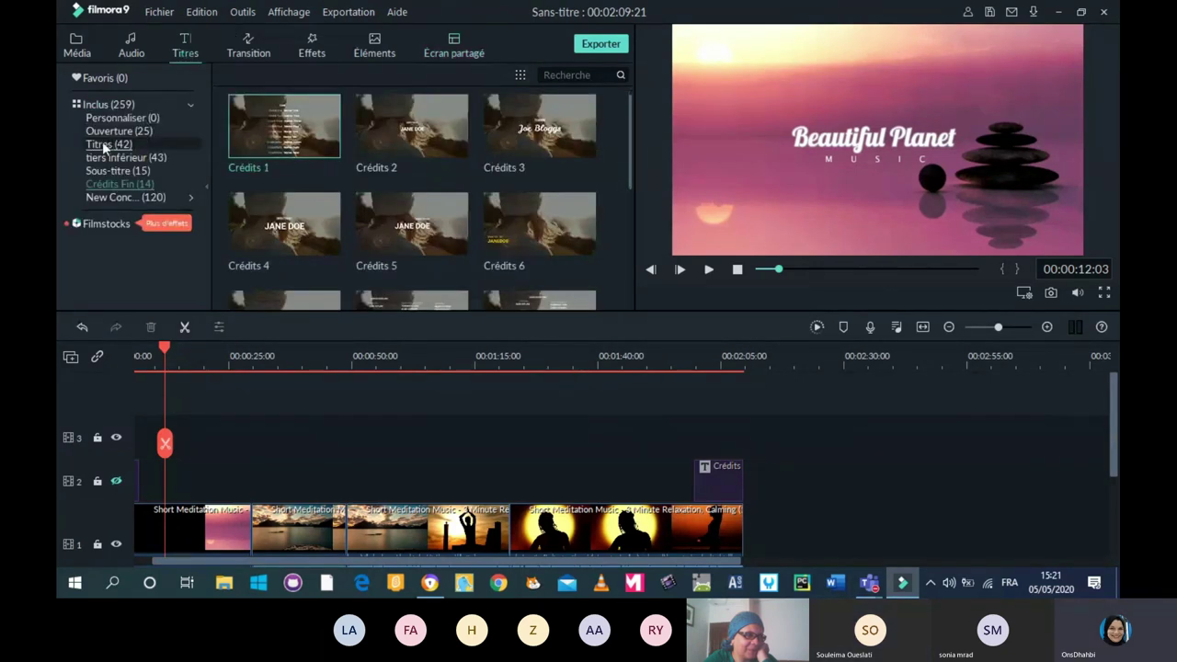
{"action": "left_click", "coordinate": [98, 145]}
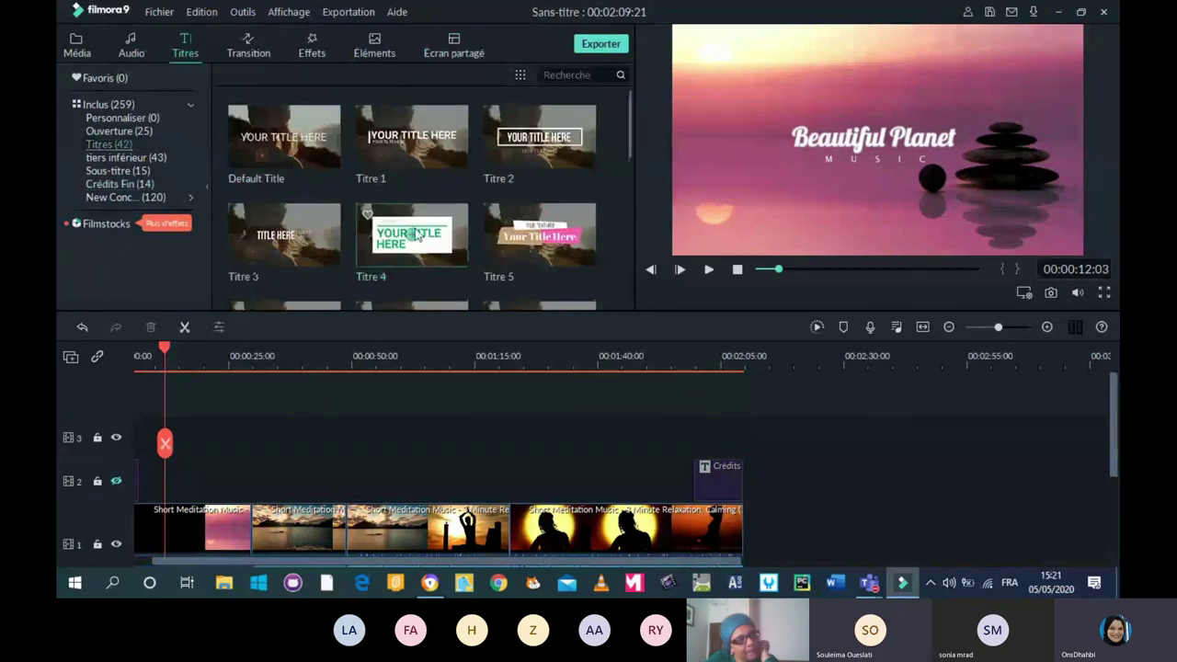
{"action": "left_click_drag", "start_coordinate": [415, 234], "coordinate": [260, 480]}
Open the Titre 4 title on video track 2 for editing and replace its "YOU PRESENT" text with "Exemple".
{"action": "double_click", "coordinate": [260, 480]}
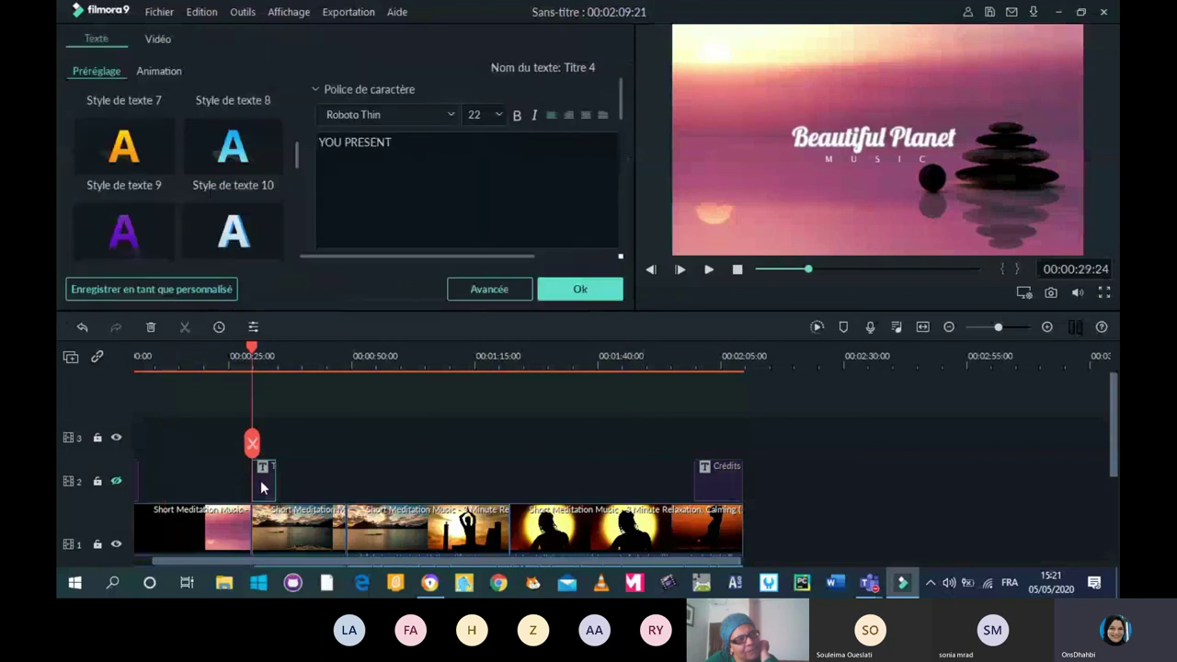
{"action": "left_click", "coordinate": [410, 147]}
{"action": "left_click_drag", "start_coordinate": [410, 147], "coordinate": [296, 146]}
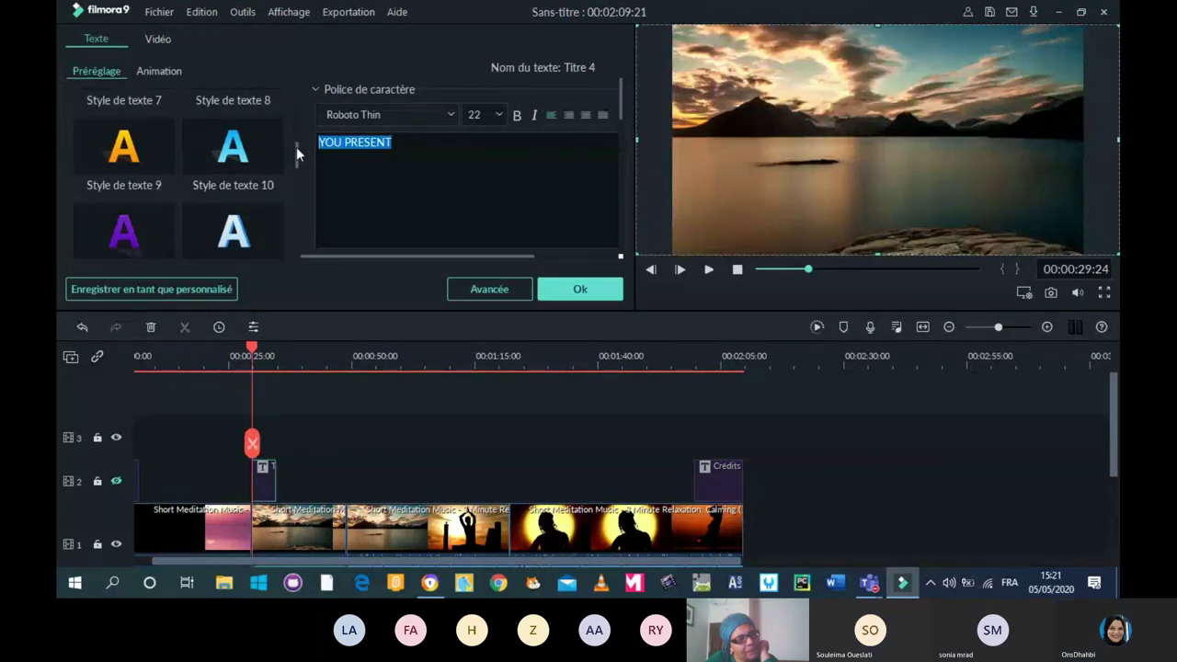
{"action": "type", "text": "E"}
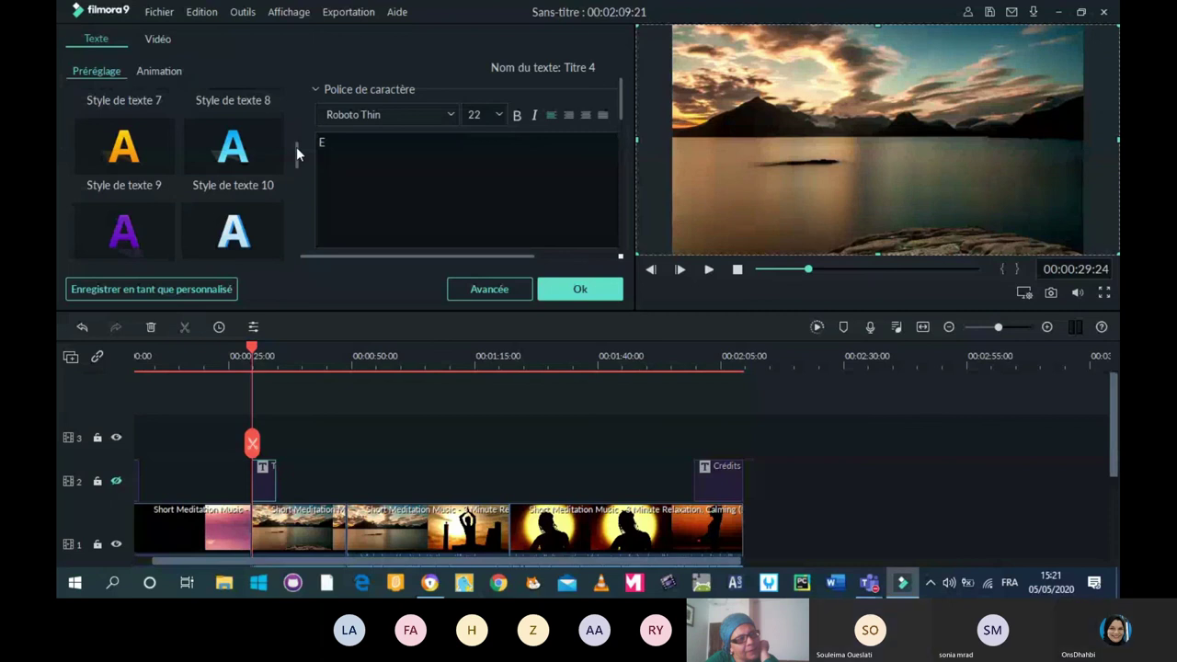
{"action": "type", "text": "xemple"}
Move the Titre 4 title to video track 3, extending it to about 00:01:50, and preview it up to 00:00:36:08.
{"action": "left_click_drag", "start_coordinate": [262, 478], "coordinate": [282, 445]}
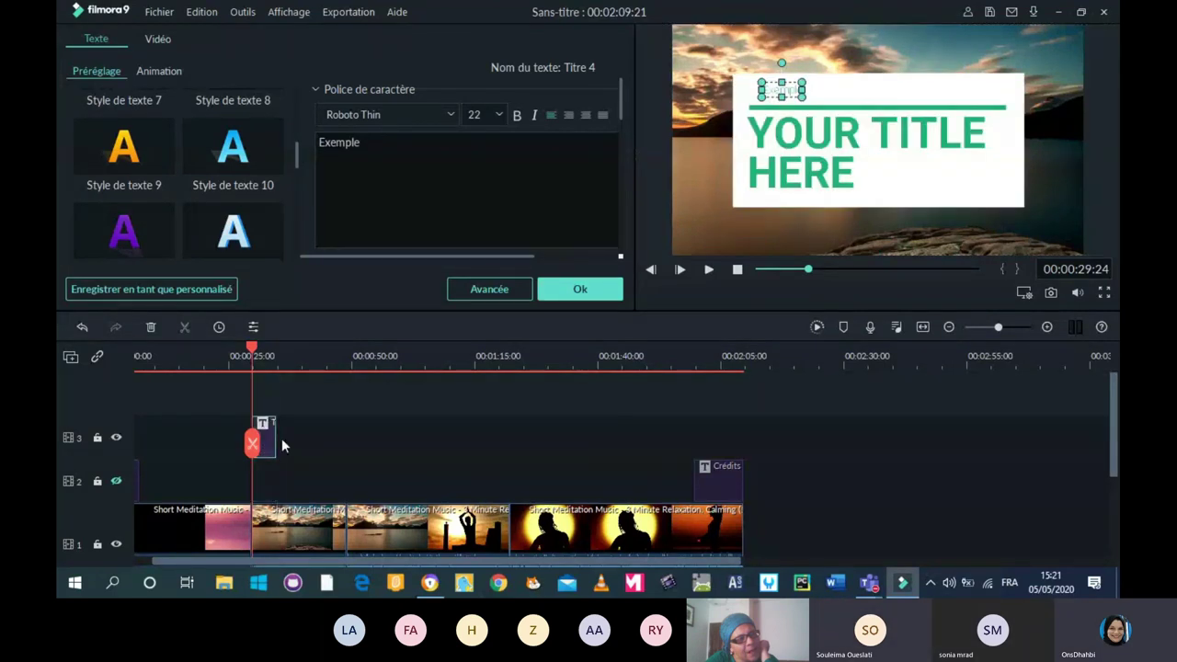
{"action": "mouse_move", "coordinate": [277, 449]}
{"action": "left_click_drag", "start_coordinate": [277, 448], "coordinate": [646, 450]}
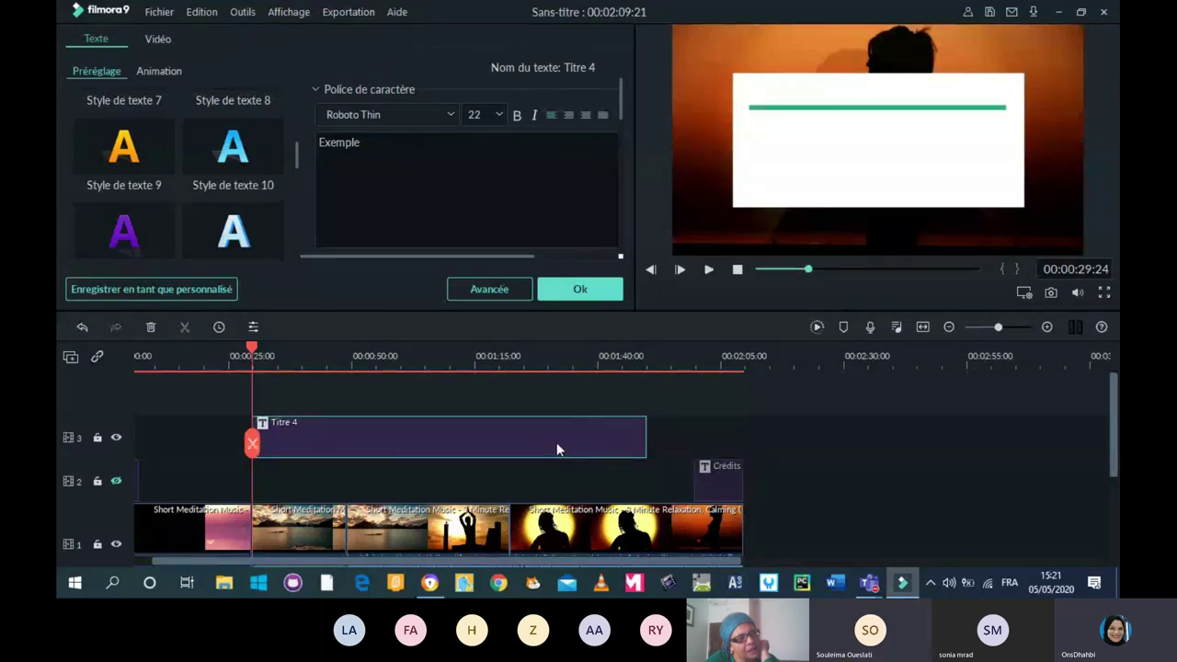
{"action": "left_click", "coordinate": [709, 270]}
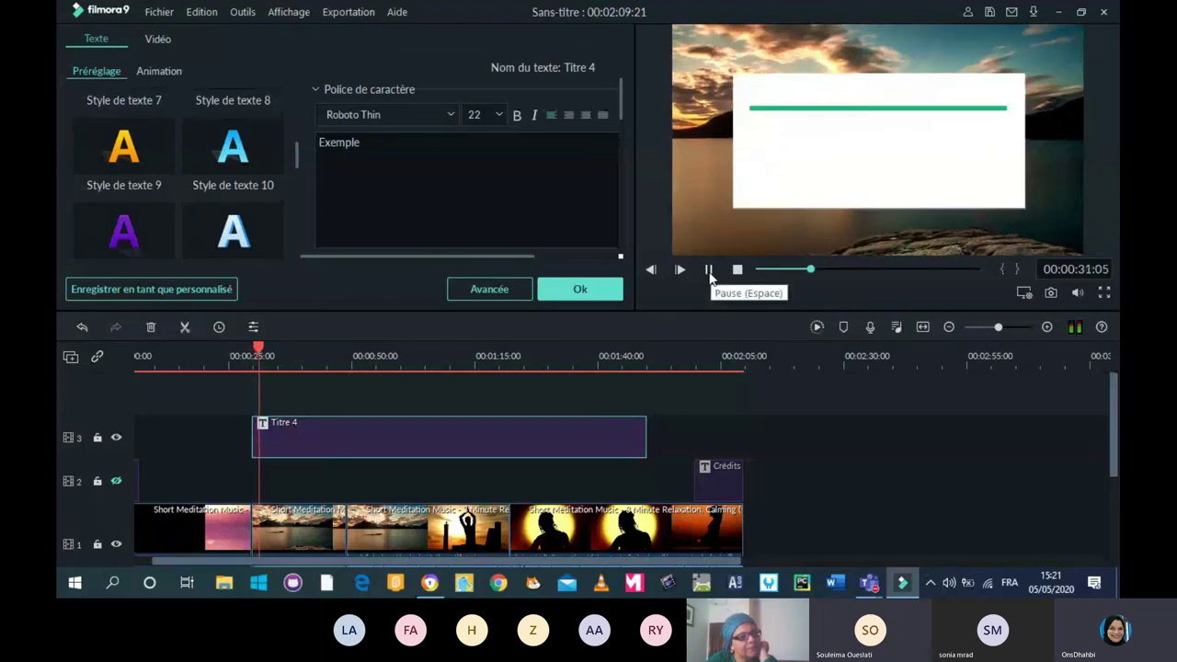
{"action": "left_click", "coordinate": [709, 272]}
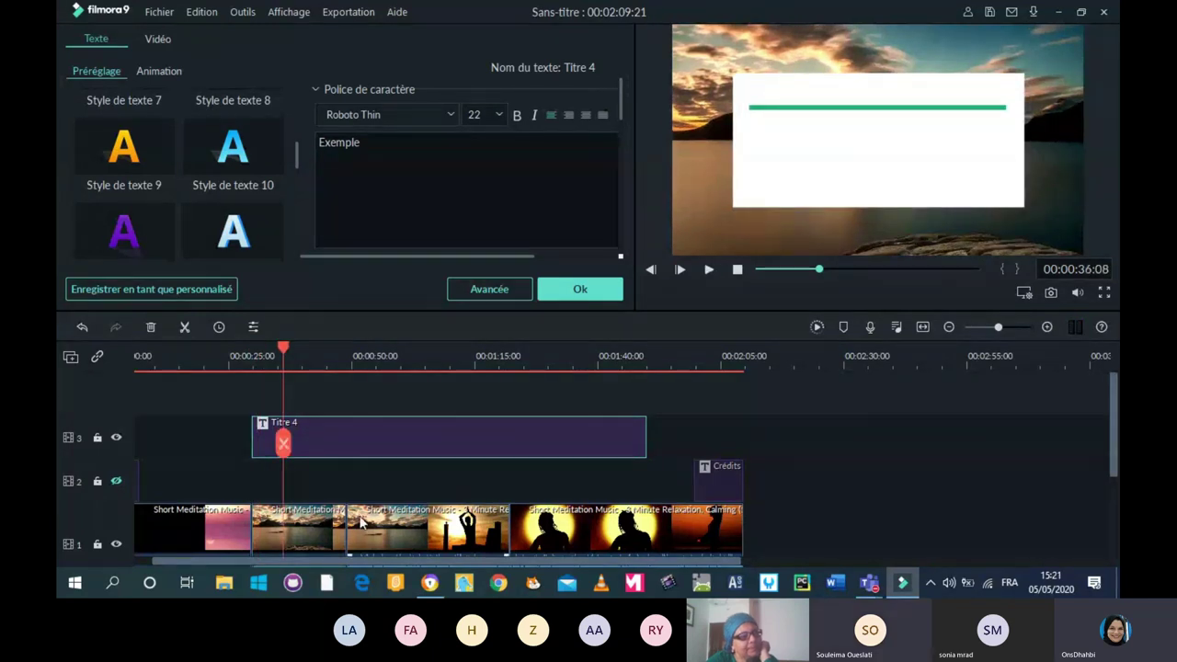
Shift the Titre 4 title on video track 3 to about 00:00:01:26 and shorten it to about 7 seconds.
{"action": "left_click_drag", "start_coordinate": [204, 562], "coordinate": [187, 562]}
{"action": "left_click_drag", "start_coordinate": [370, 438], "coordinate": [263, 441]}
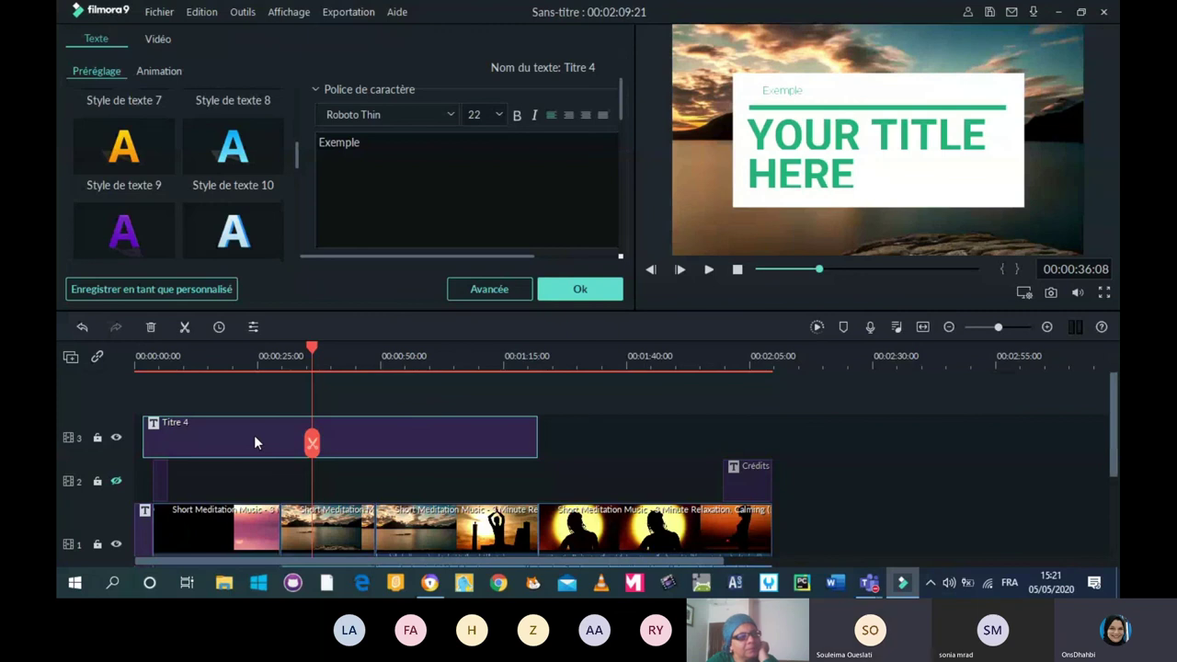
{"action": "key", "text": "ctrl+z"}
Preview the project from 00:00:00:00 through the opening titles to about 00:00:11.
{"action": "key", "text": "Home"}
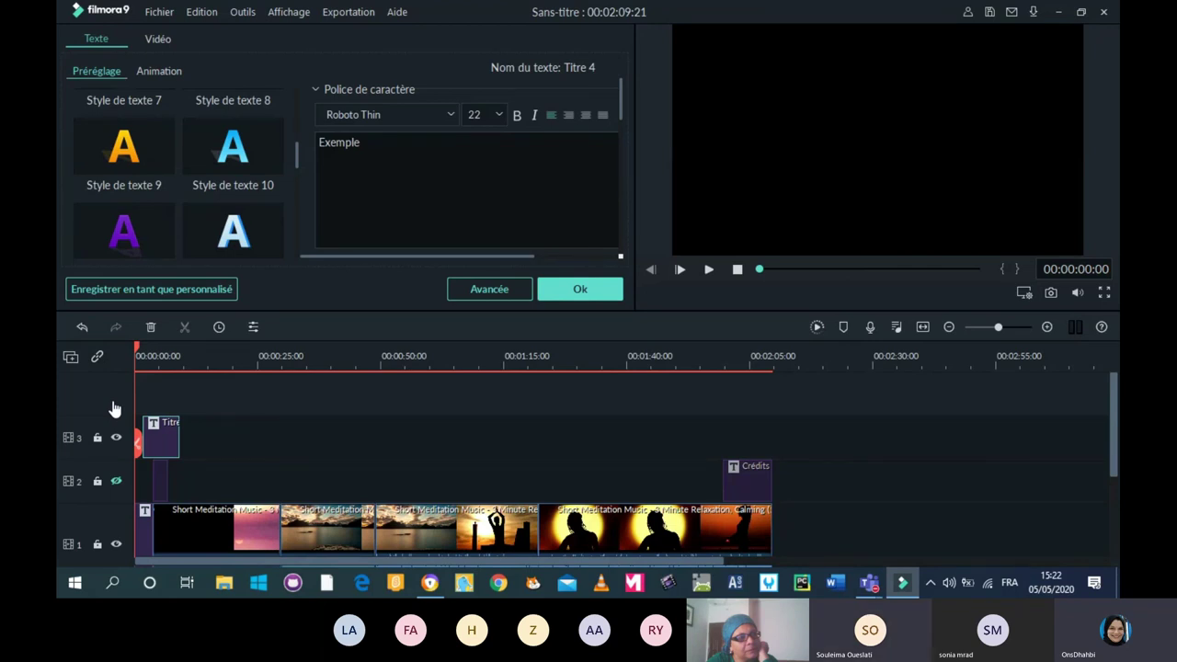
{"action": "mouse_move", "coordinate": [868, 583]}
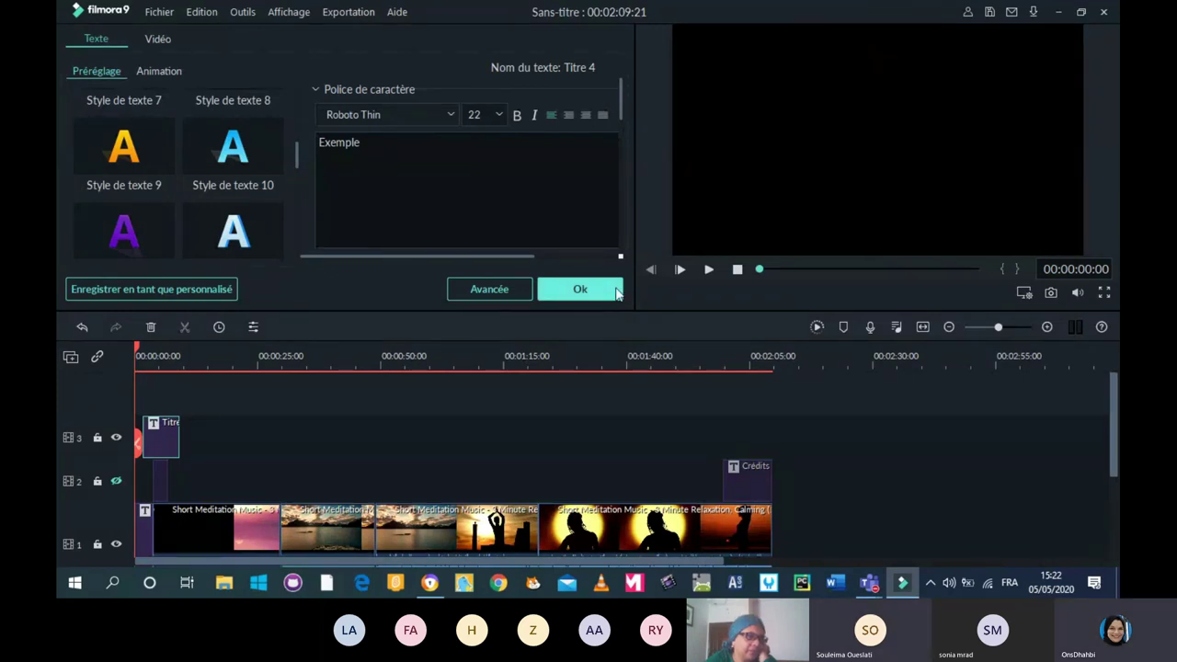
{"action": "left_click", "coordinate": [708, 271]}
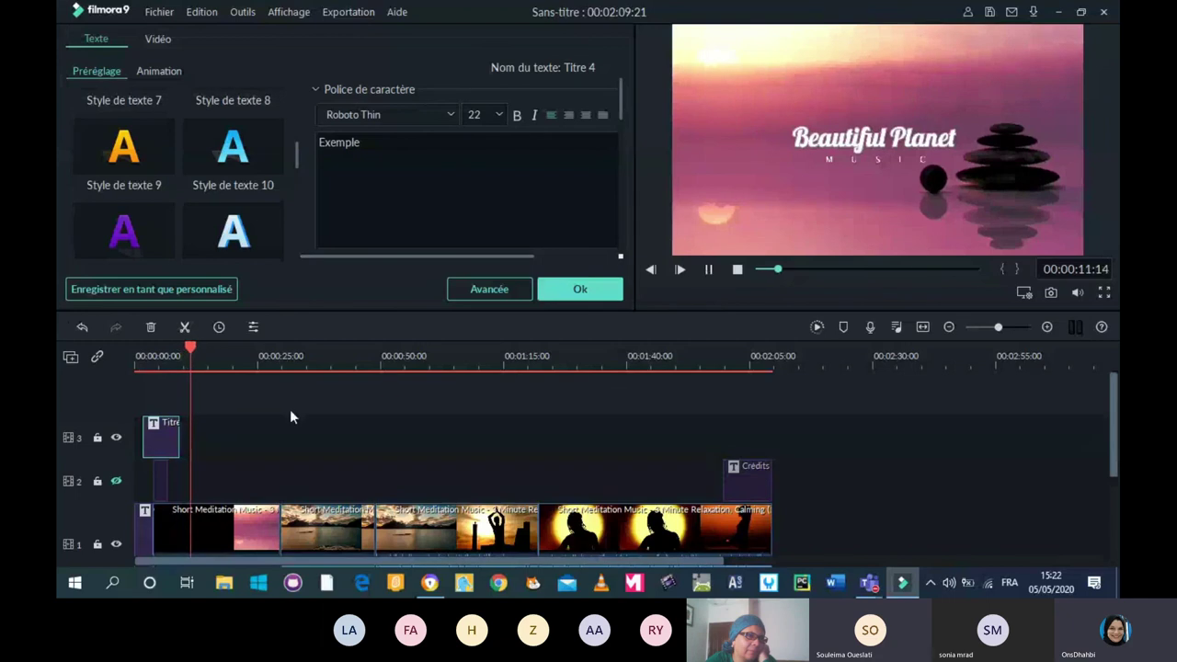
Delete the Titre 4 title from video track 3 and remove the empty tracks from the timeline.
{"action": "left_click", "coordinate": [165, 432]}
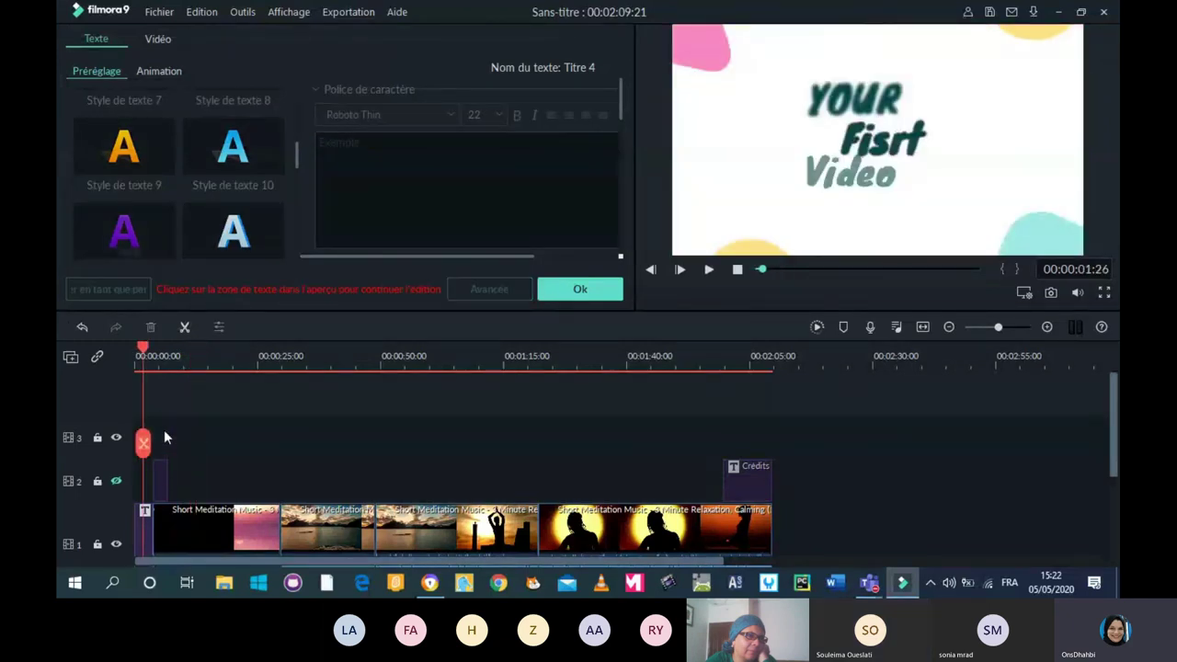
{"action": "right_click", "coordinate": [98, 425]}
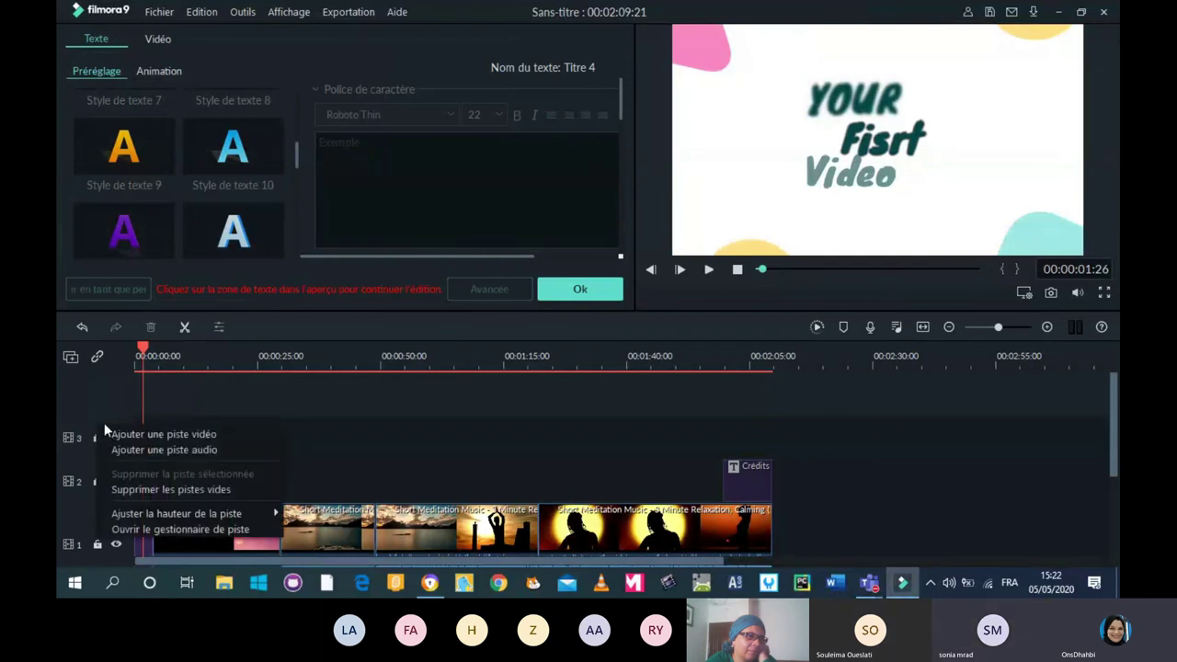
{"action": "left_click", "coordinate": [150, 493]}
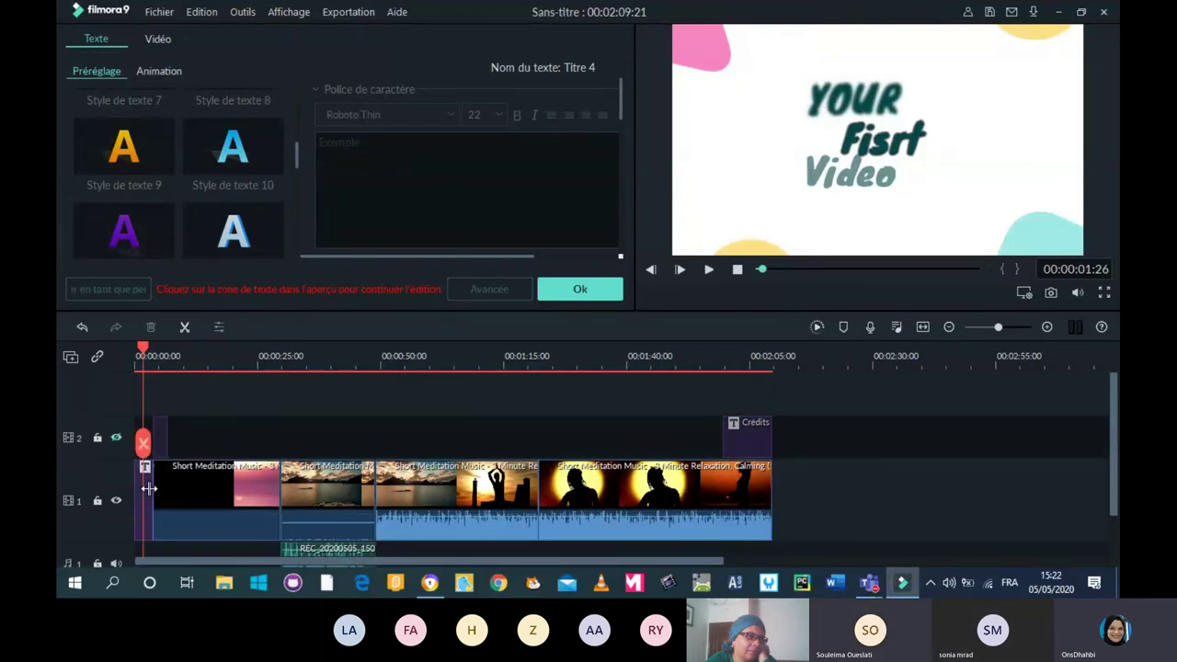
Lock video tracks 2 and 1 against editing.
{"action": "left_click", "coordinate": [96, 438]}
{"action": "left_click", "coordinate": [97, 500]}
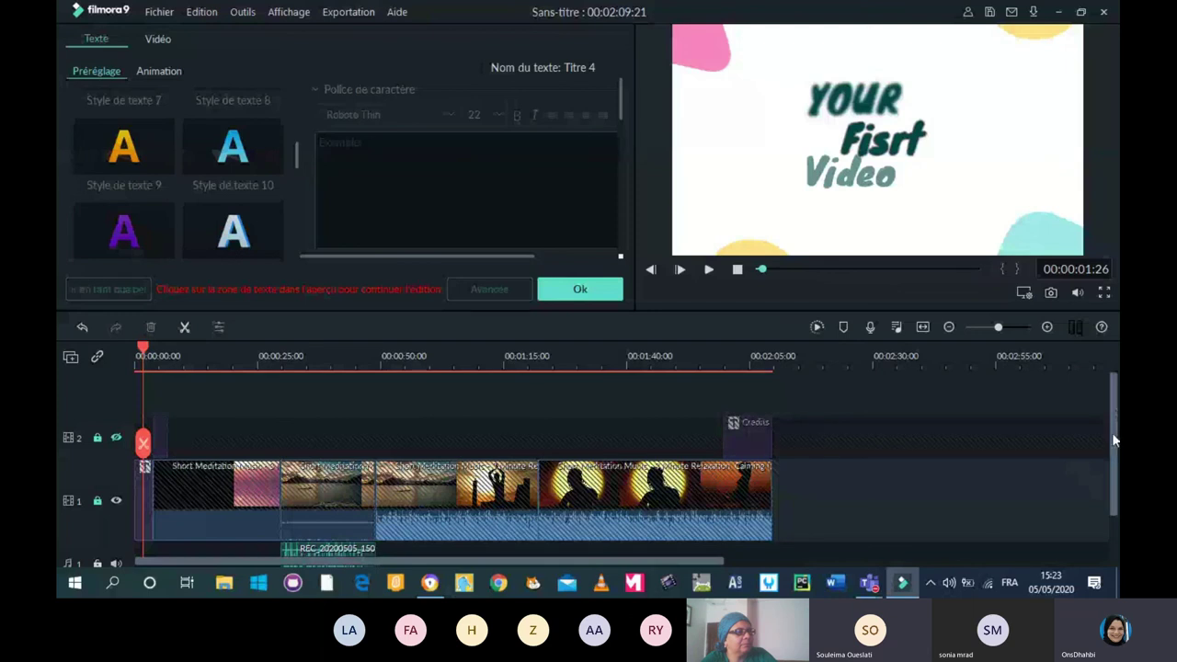
Mute audio track 1 and check the volume level of its voice-over recording.
{"action": "left_click_drag", "start_coordinate": [1114, 440], "coordinate": [1101, 488]}
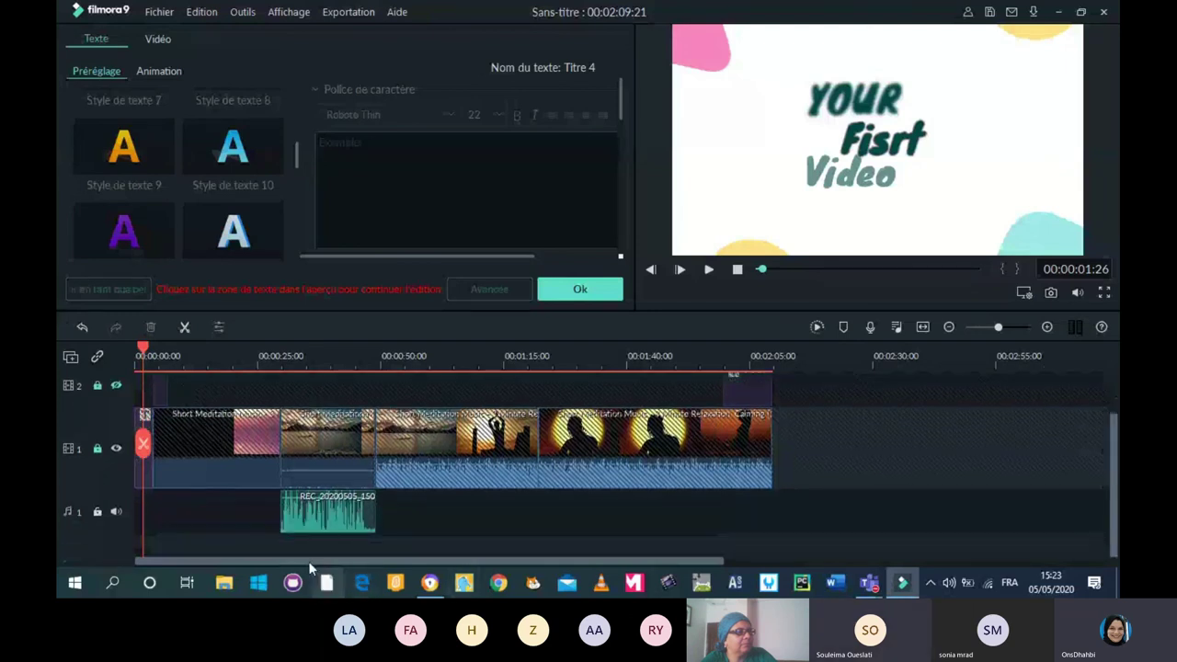
{"action": "left_click", "coordinate": [117, 515]}
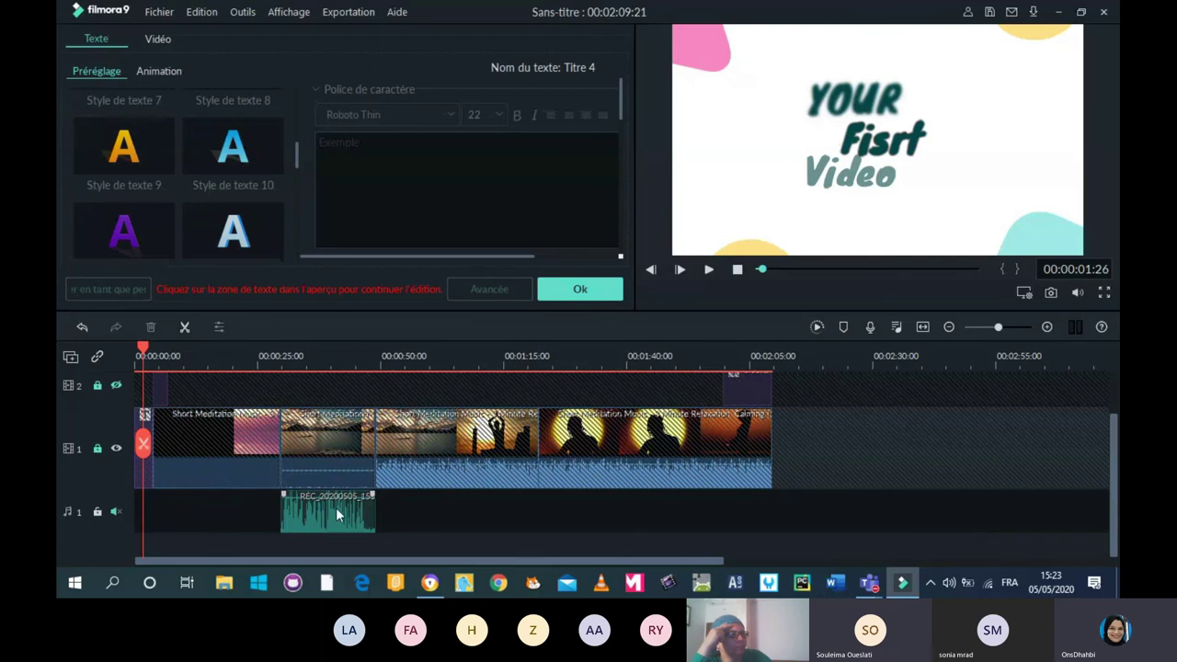
{"action": "left_click_drag", "start_coordinate": [336, 508], "coordinate": [335, 497]}
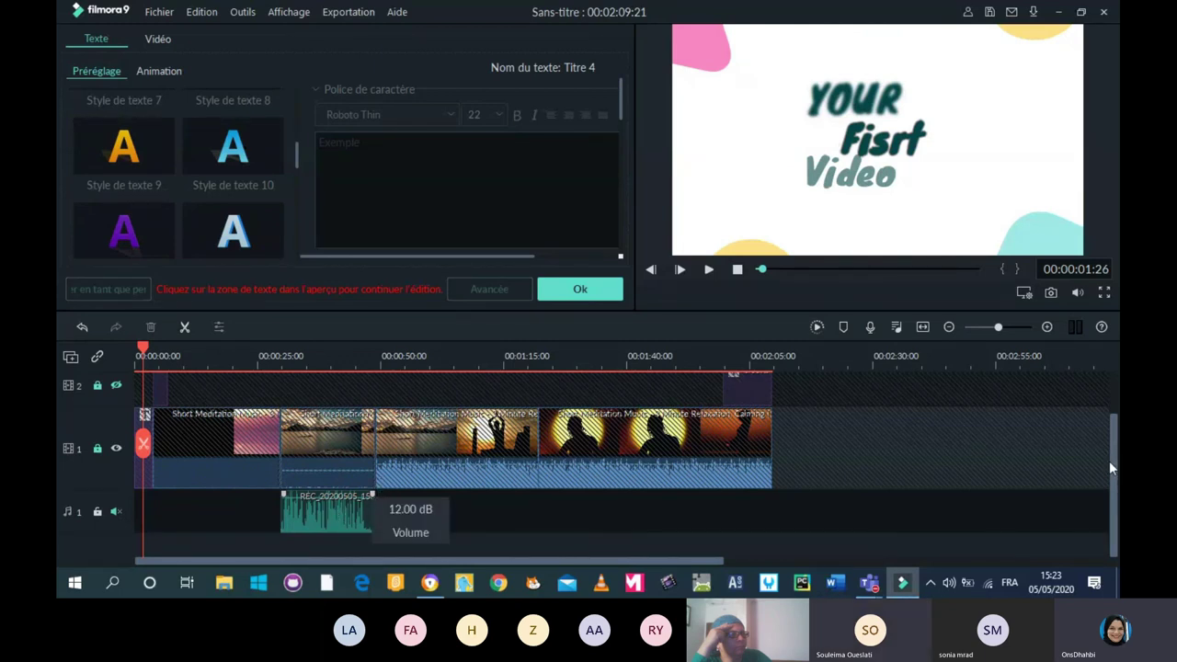
Unlock video tracks 1 and 2 and make video track 2 visible again.
{"action": "scroll", "coordinate": [1110, 461], "scroll_direction": "up", "scroll_amount": 2}
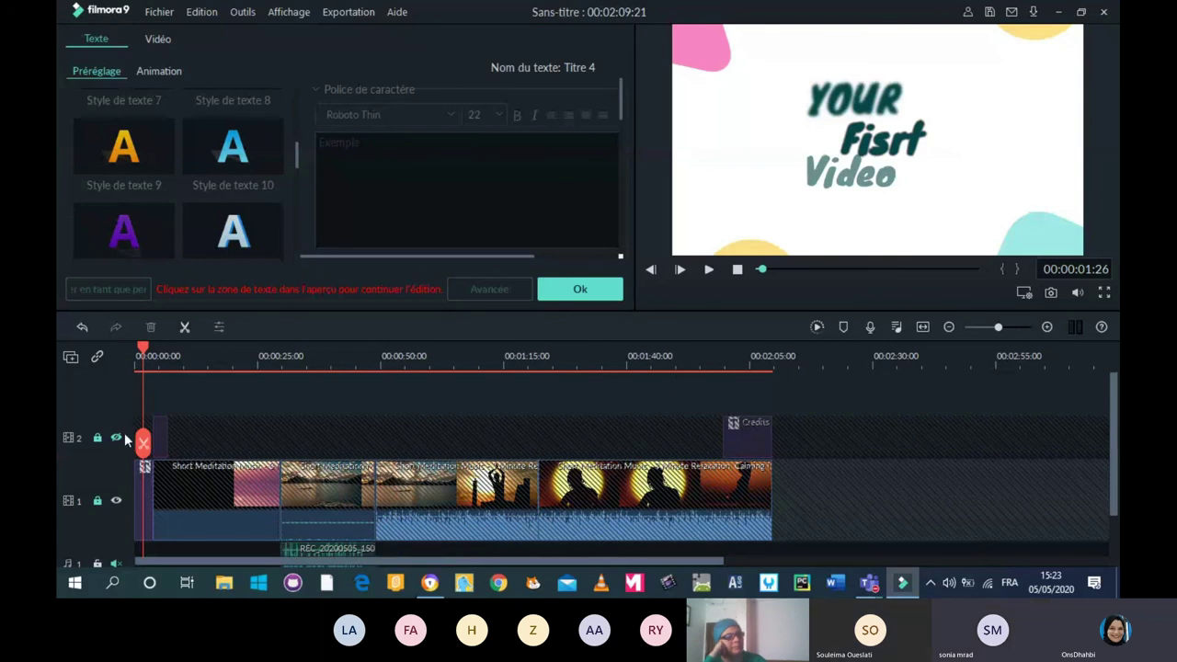
{"action": "left_click", "coordinate": [98, 501]}
{"action": "left_click", "coordinate": [97, 439]}
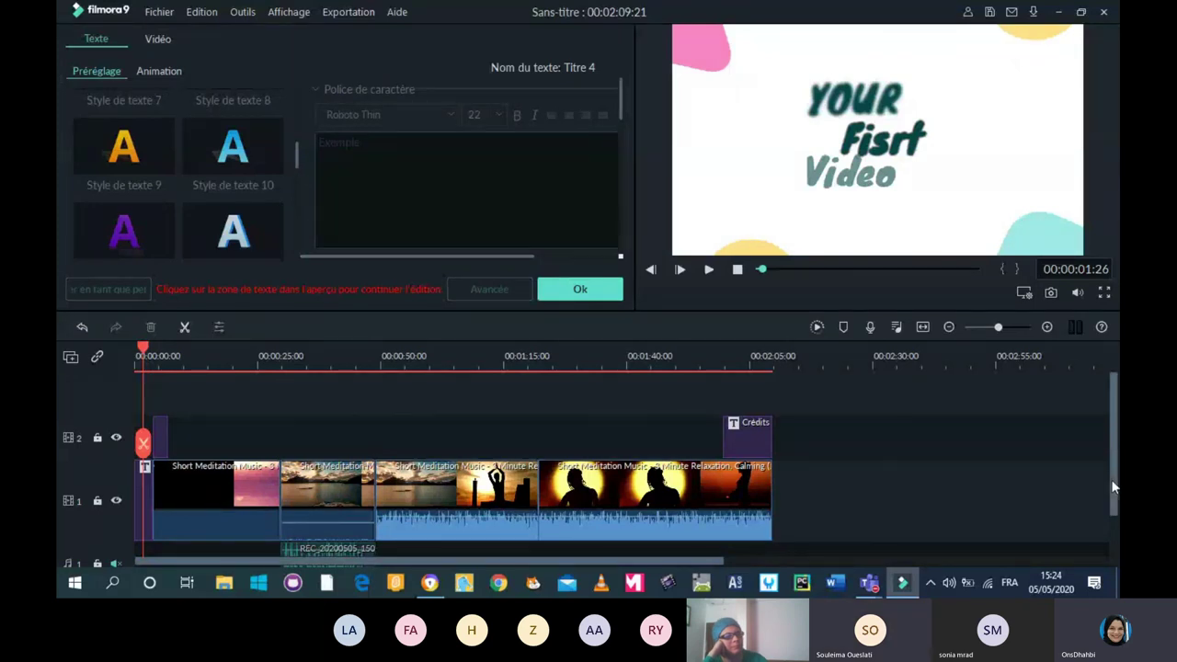
{"action": "scroll", "coordinate": [1115, 466], "scroll_direction": "down", "scroll_amount": 1}
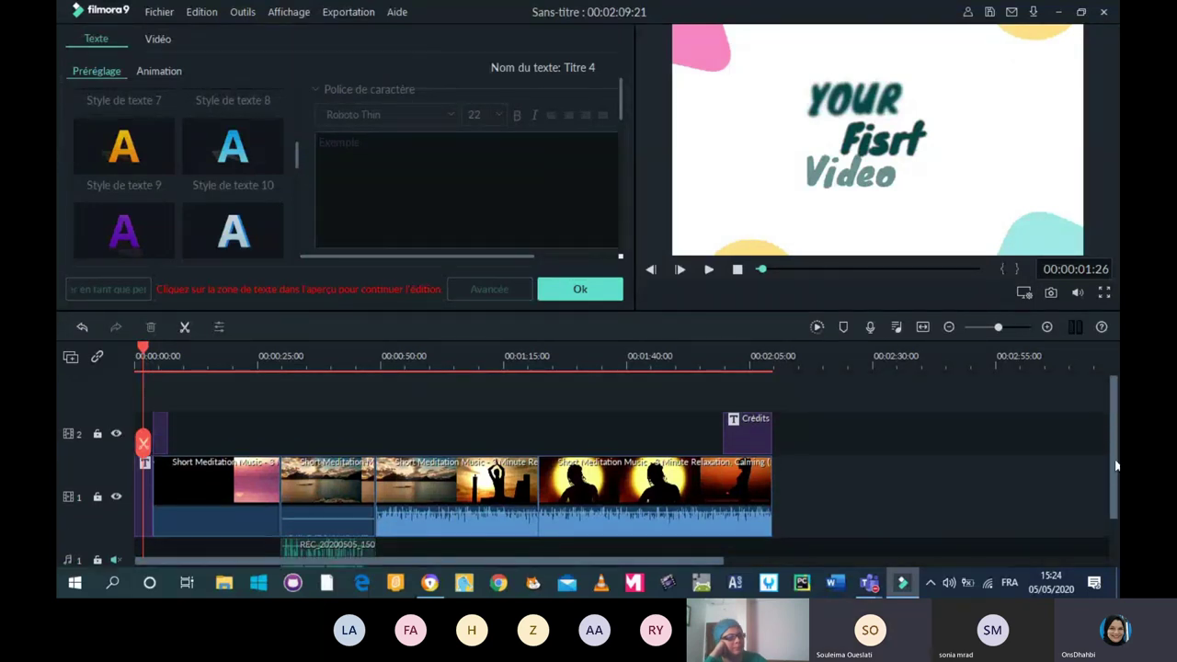
Close the title editor and name the local MP4 export "Vidéo test".
{"action": "left_click", "coordinate": [563, 290]}
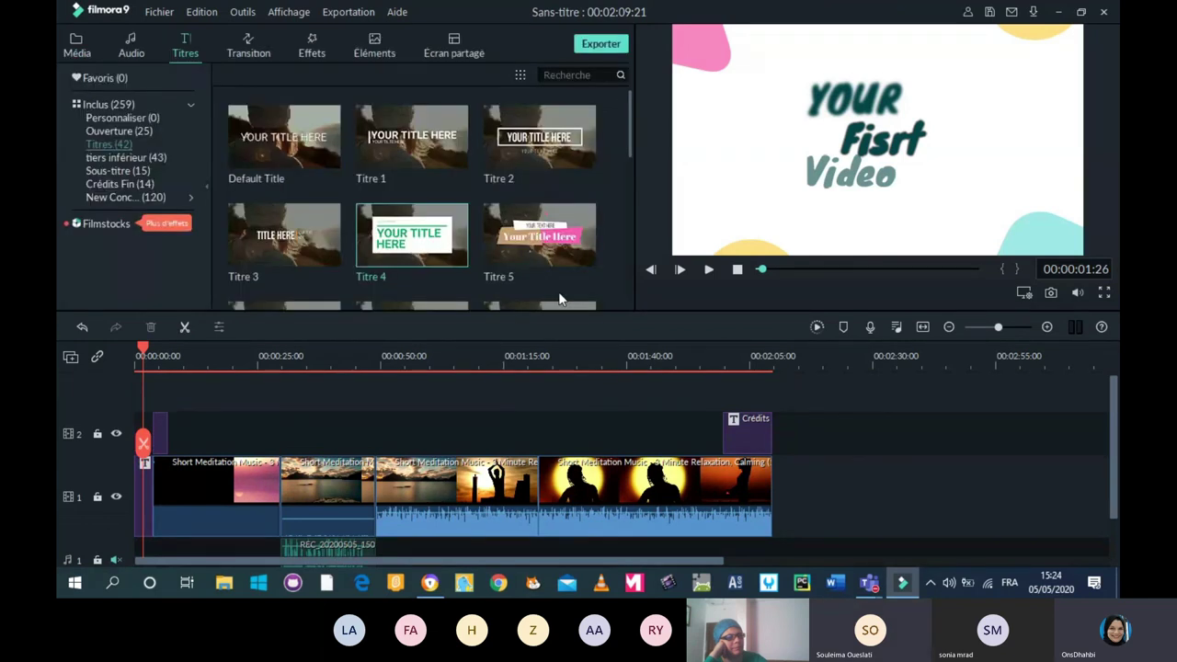
{"action": "left_click", "coordinate": [595, 47]}
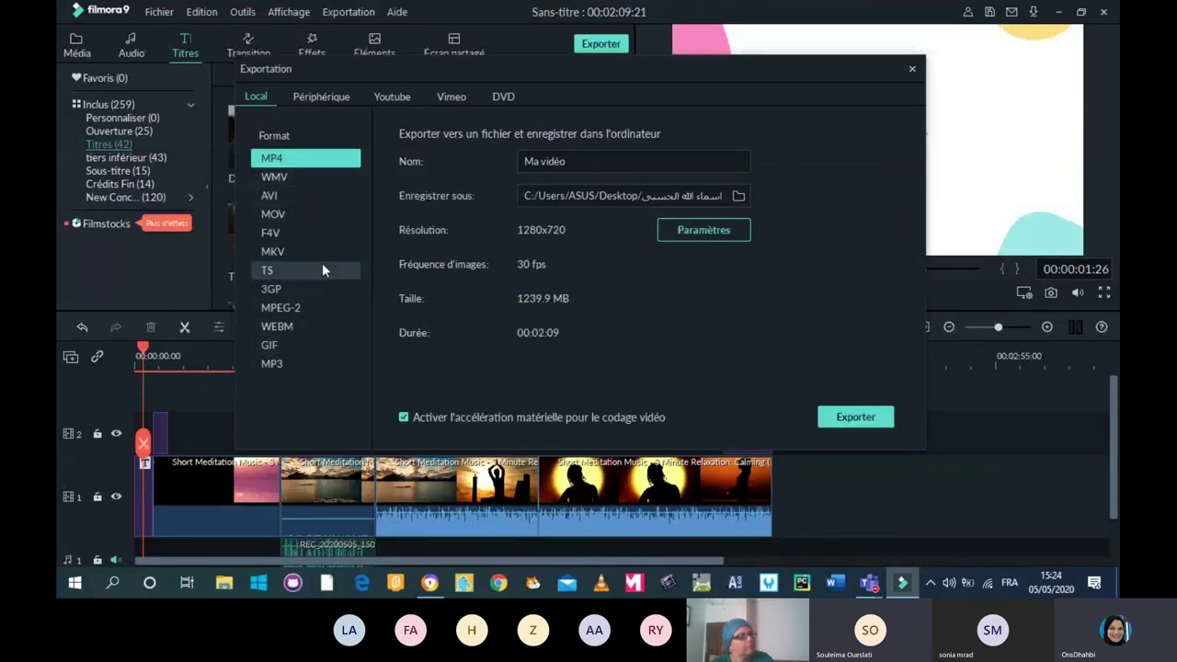
{"action": "double_click", "coordinate": [579, 162]}
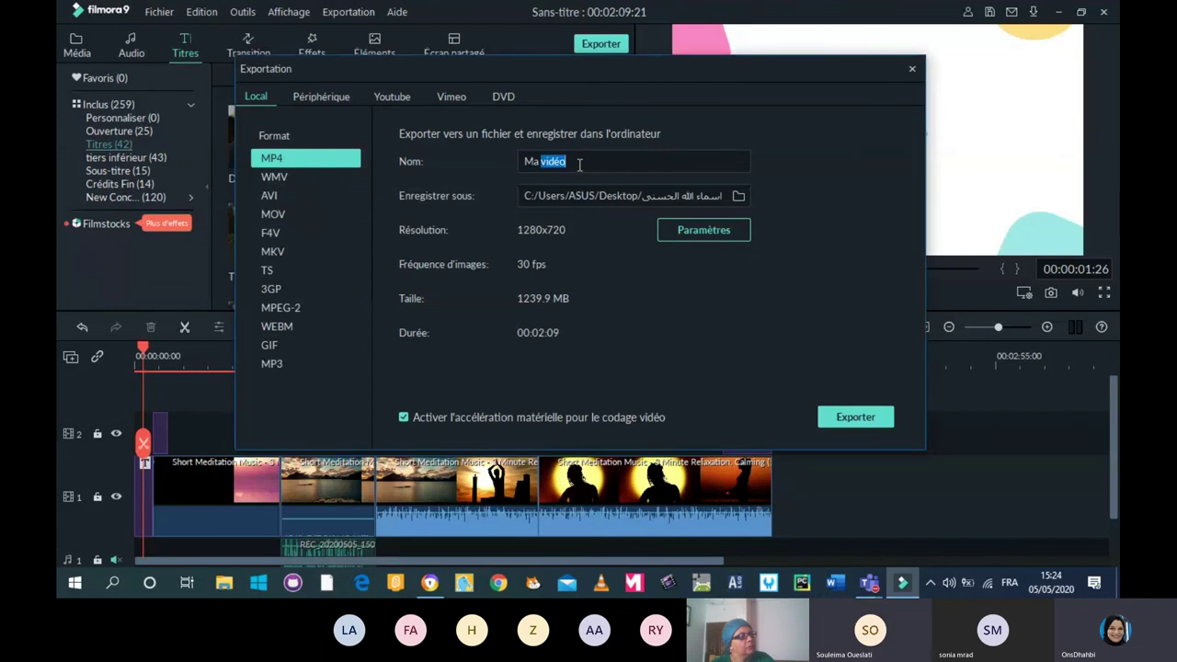
{"action": "key", "text": "BackSpace"}
{"action": "key", "text": "BackSpace"}
{"action": "key", "text": "BackSpace"}
{"action": "type", "text": "Vidéo test"}
Set the export's save location to the Desktop folder.
{"action": "left_click", "coordinate": [736, 197]}
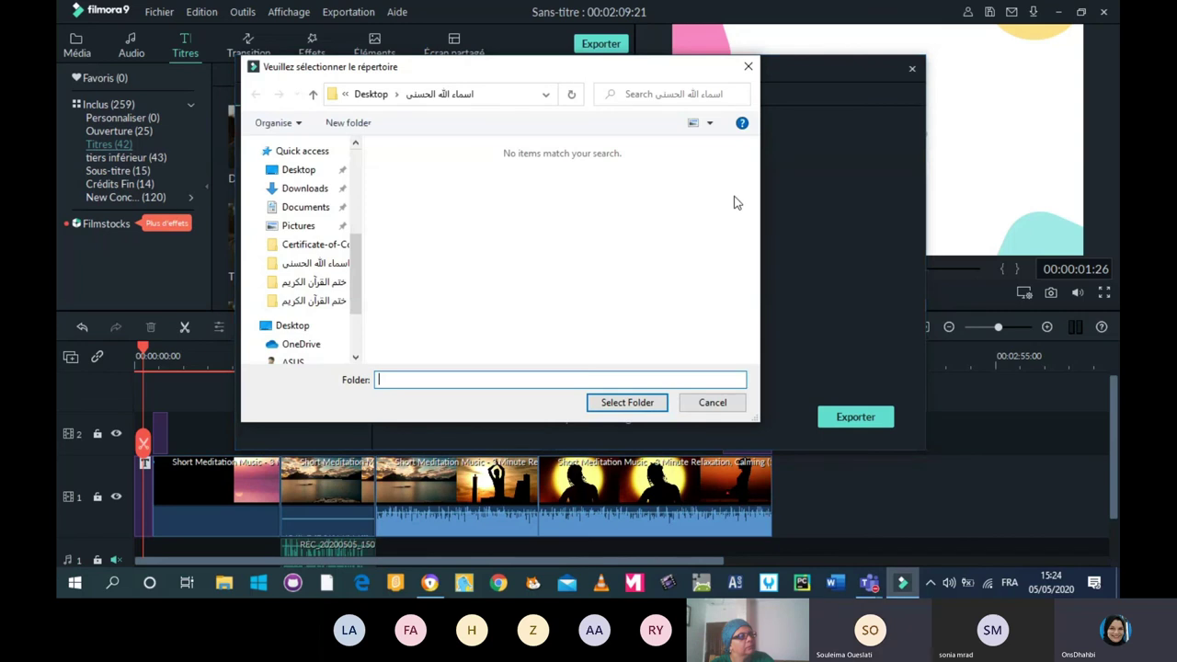
{"action": "left_click", "coordinate": [316, 184]}
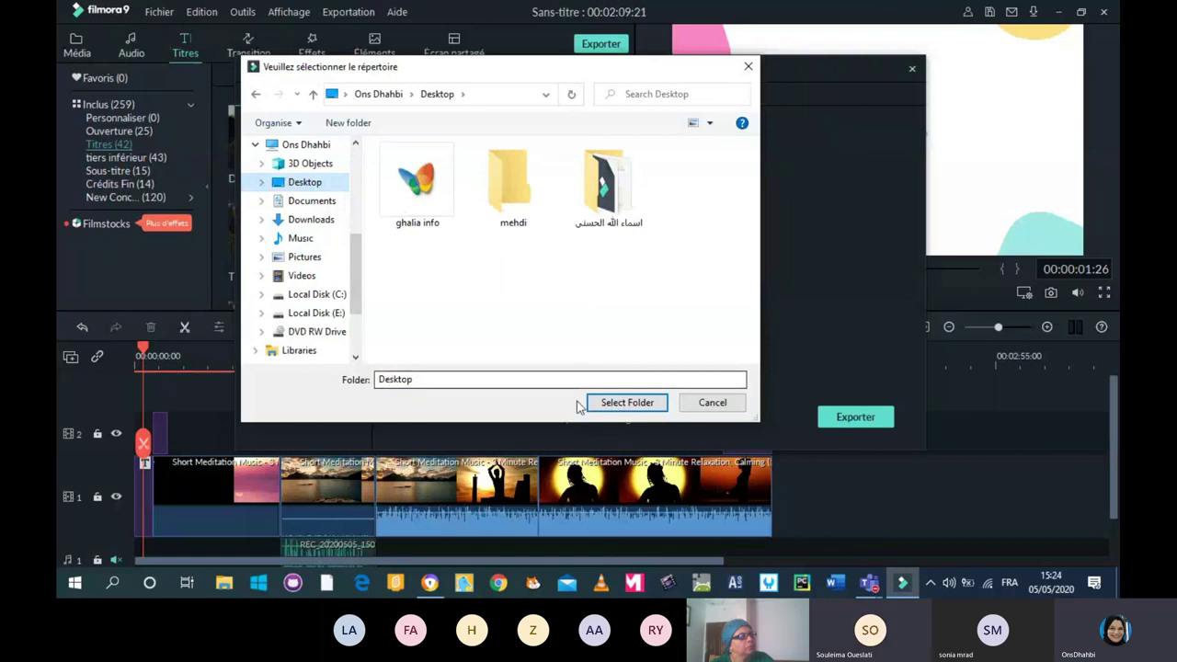
{"action": "left_click", "coordinate": [611, 404]}
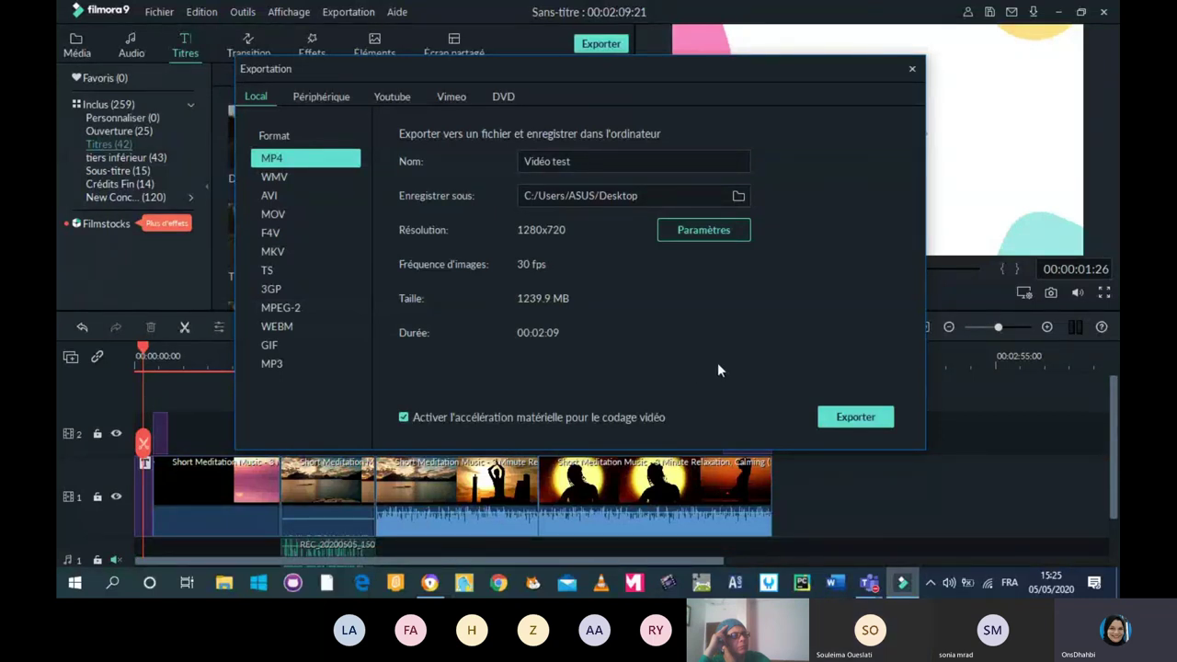
Export the video with the current MP4 settings and close the export dialogs once rendering is complete.
{"action": "left_click", "coordinate": [836, 419]}
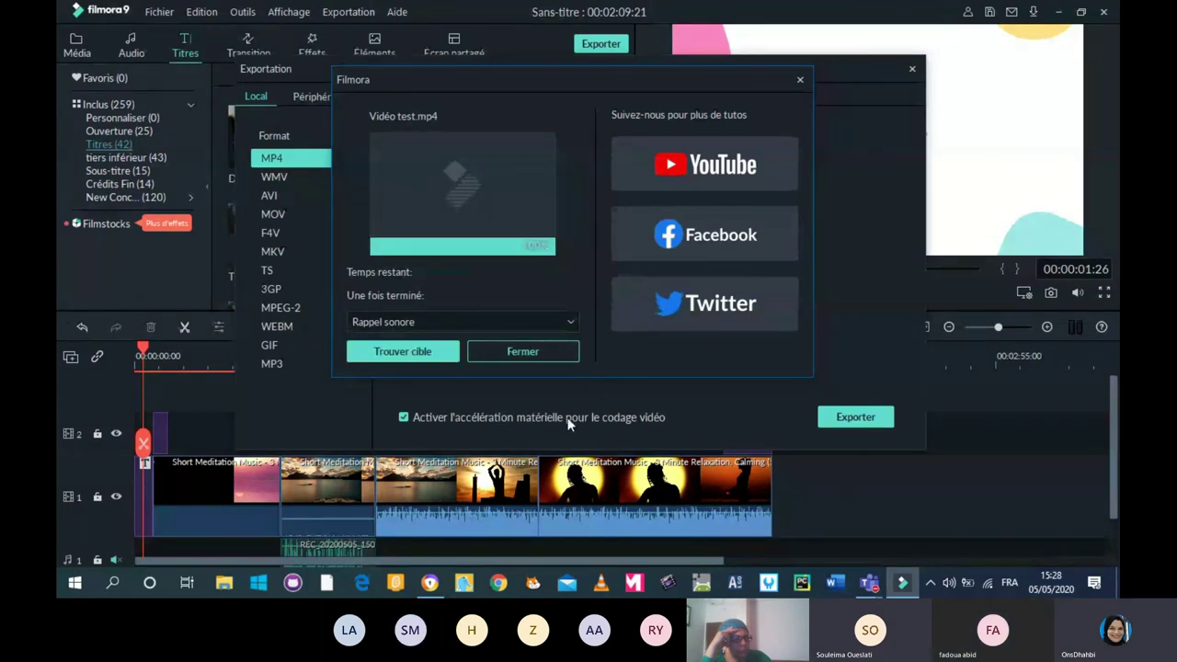
{"action": "left_click", "coordinate": [523, 352]}
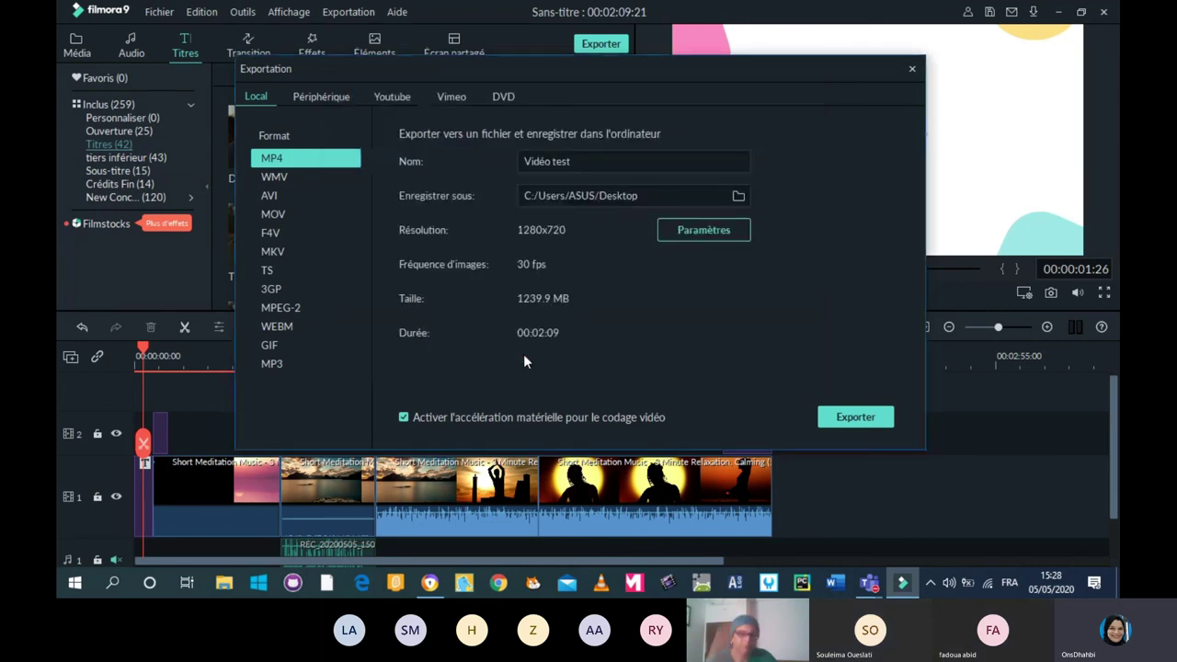
{"action": "left_click", "coordinate": [912, 70]}
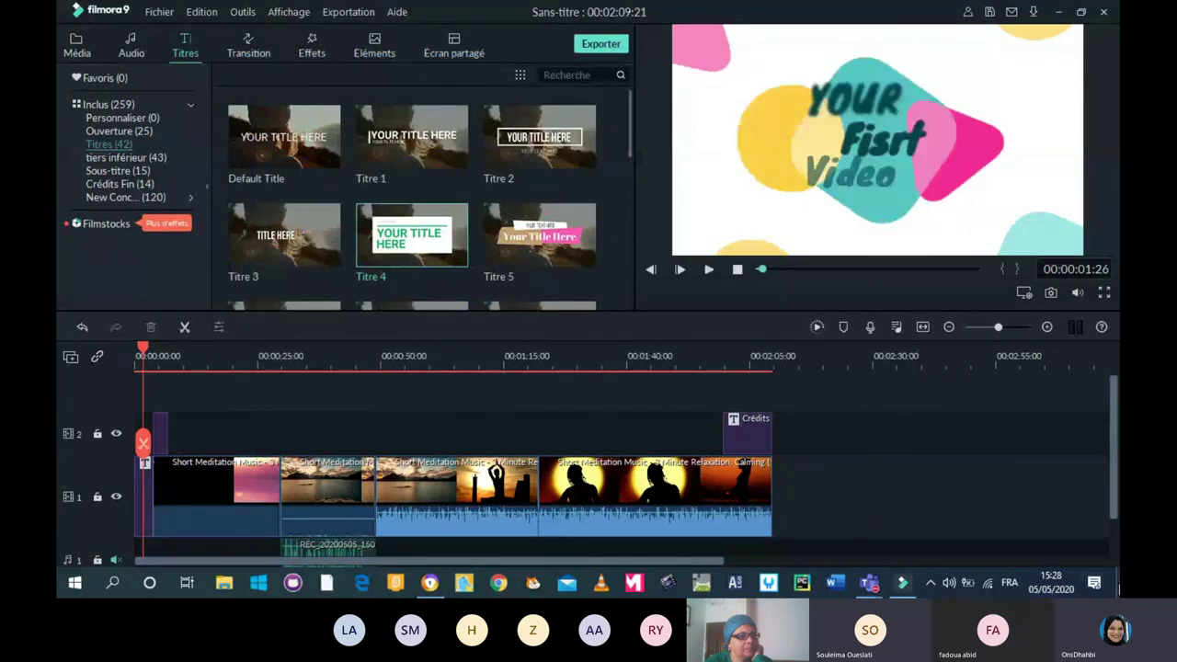
Switch to the Windows desktop and open the exported "Vidéo test" file for playback.
{"action": "left_click", "coordinate": [1115, 585]}
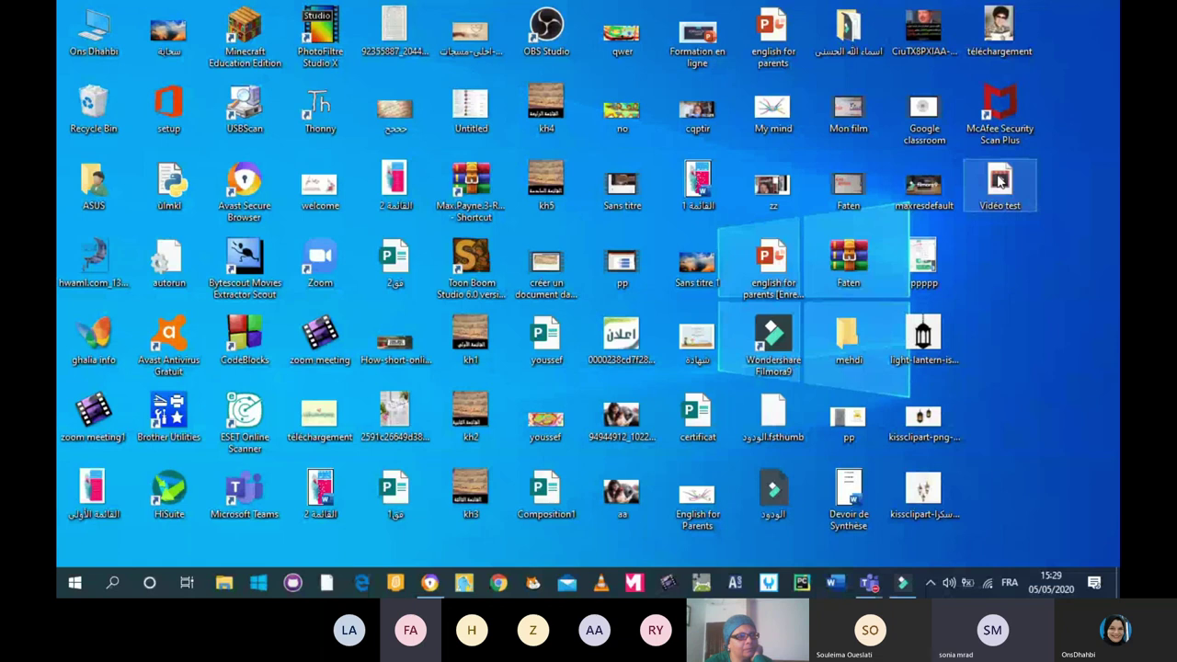
{"action": "double_click", "coordinate": [1000, 181]}
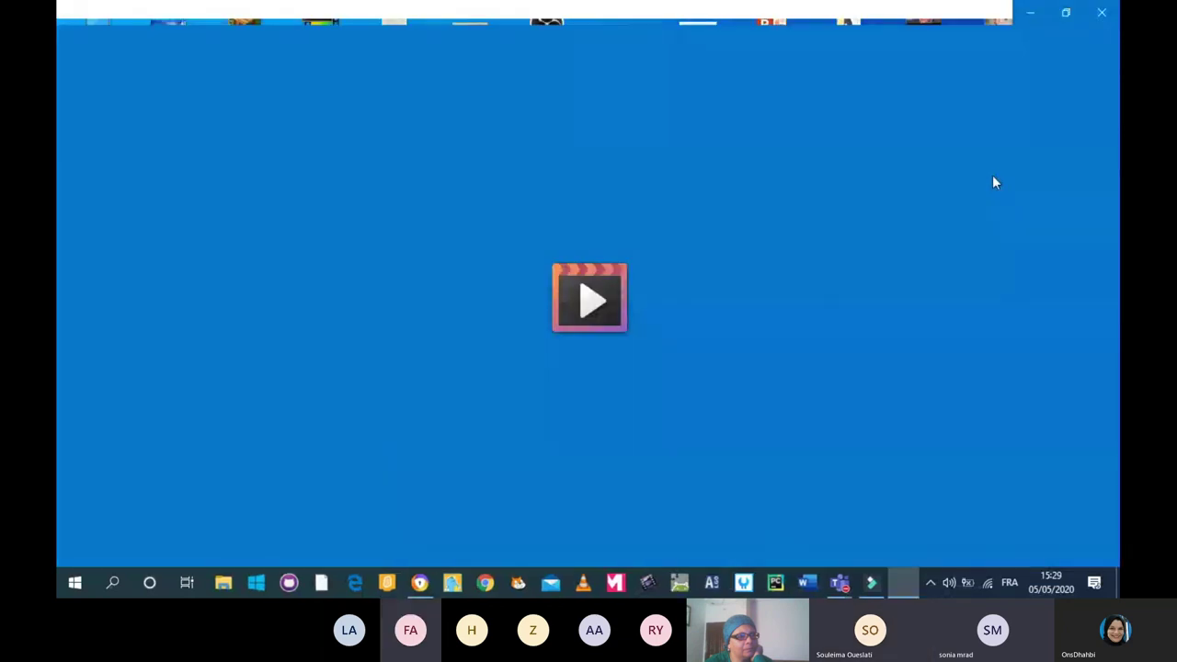